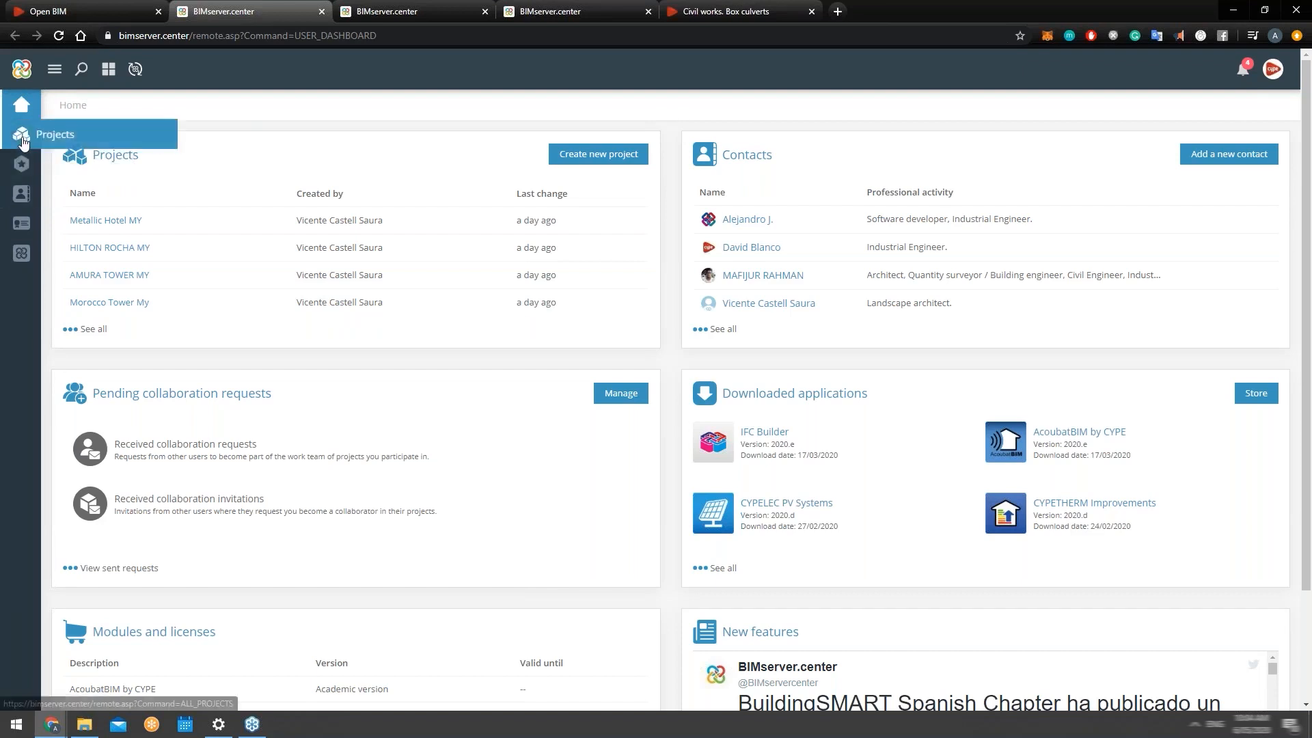
Open the project "Crown Hall - Mies van der Rohe.vt" from the list of active projects.
{"action": "left_click", "coordinate": [129, 198]}
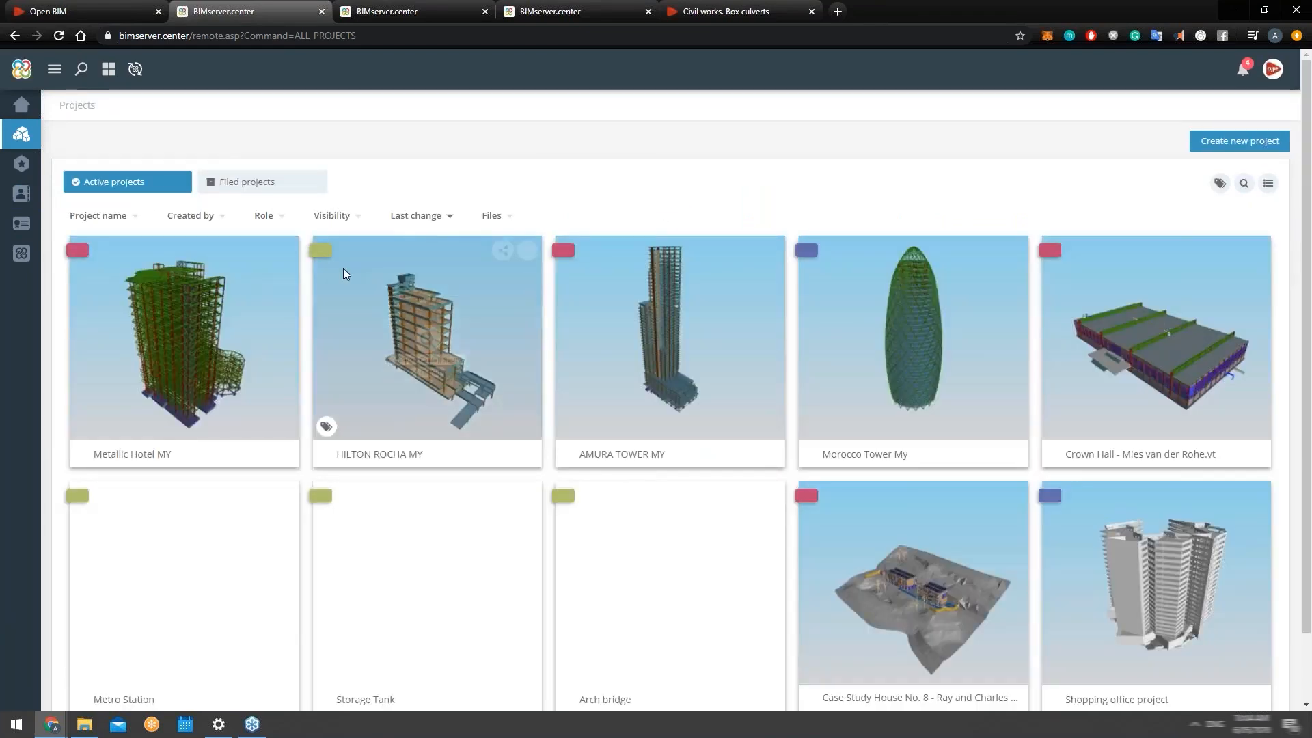
{"action": "scroll", "coordinate": [756, 380], "scroll_direction": "down", "scroll_amount": 1}
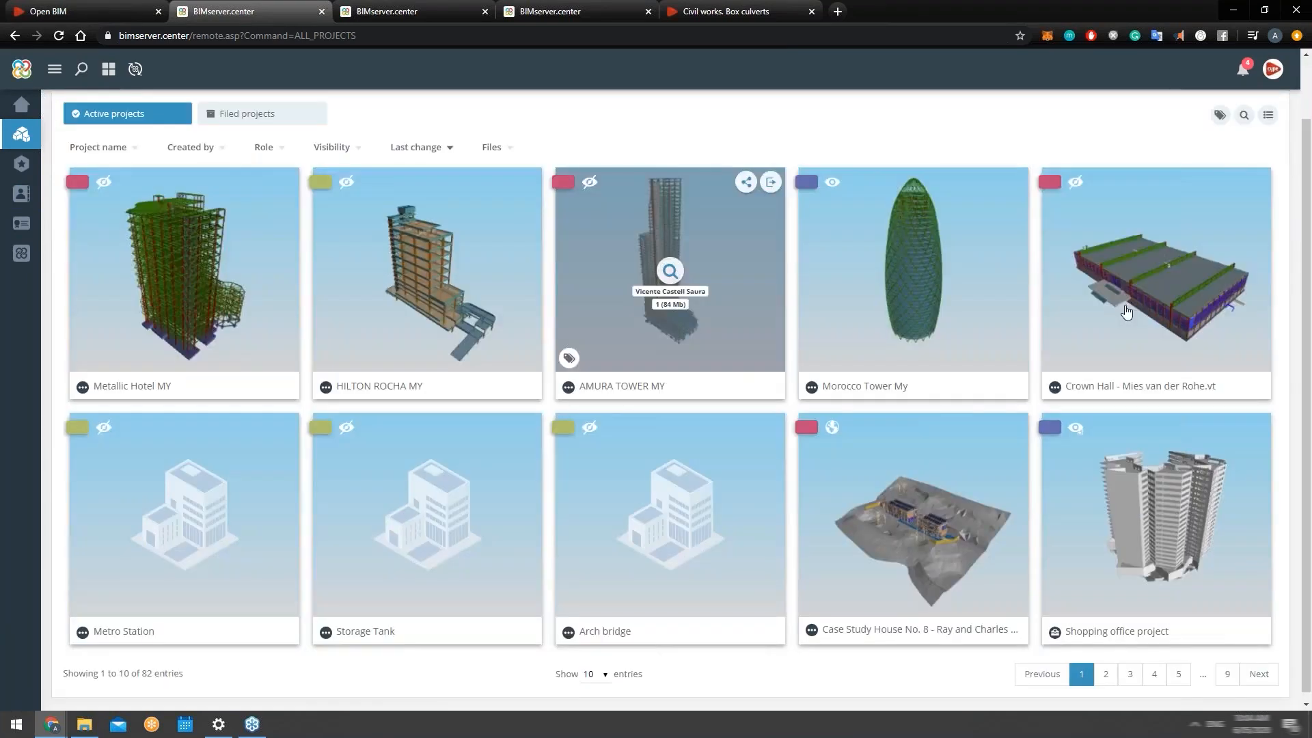
{"action": "left_click", "coordinate": [941, 245]}
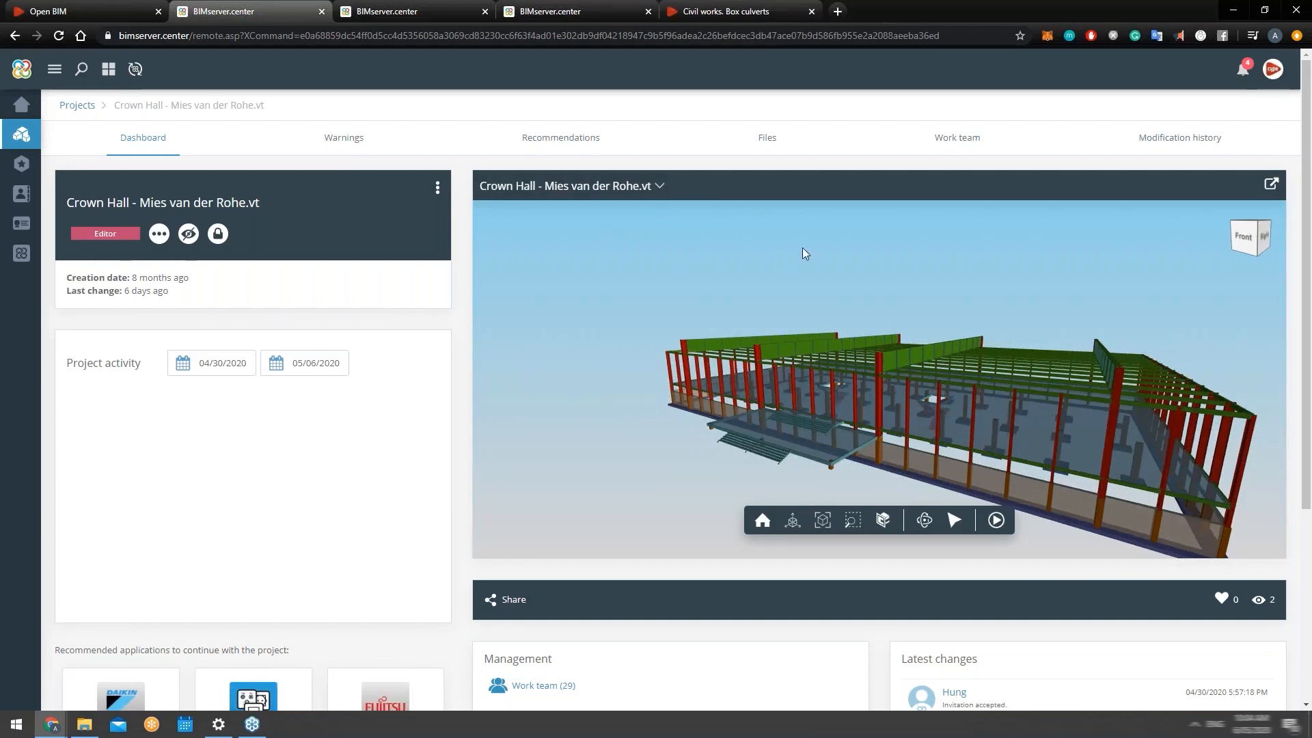
View the Open BIM workflow flowchart, focusing on the BIM project starter stage.
{"action": "key", "text": "ctrl+1"}
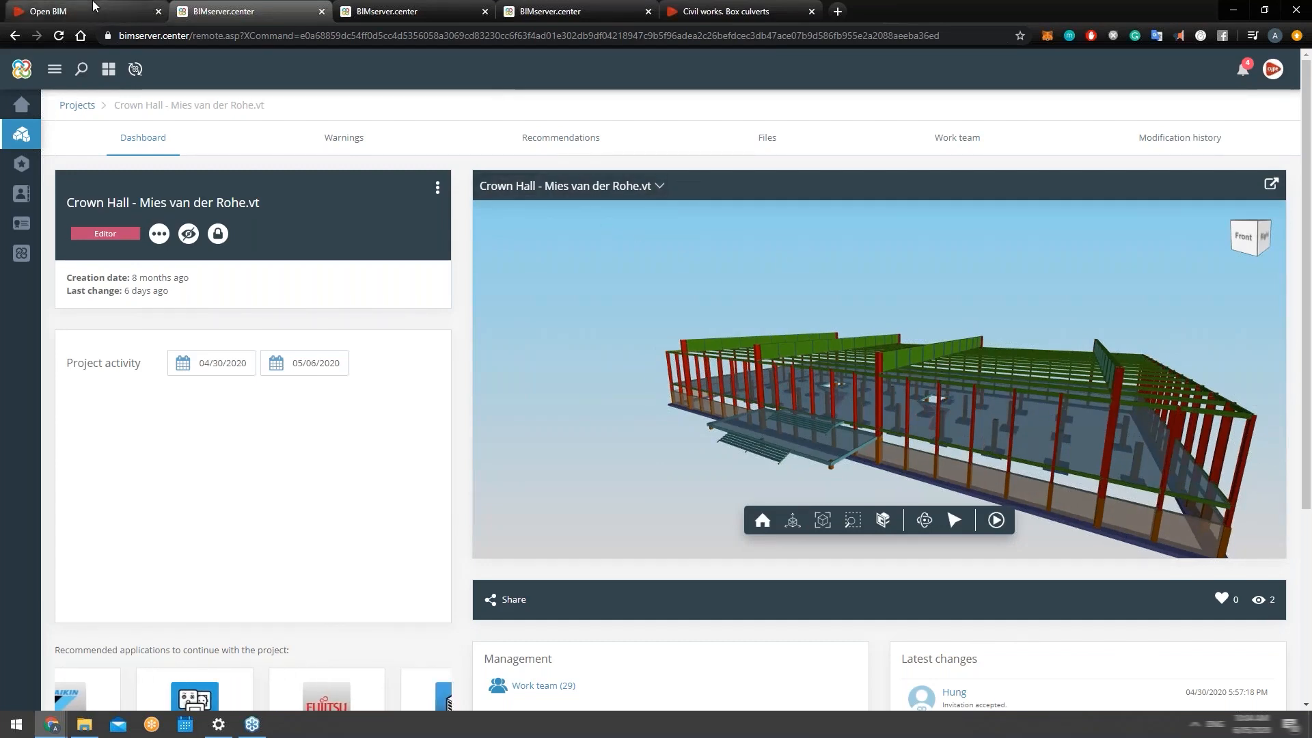
{"action": "left_click", "coordinate": [226, 11]}
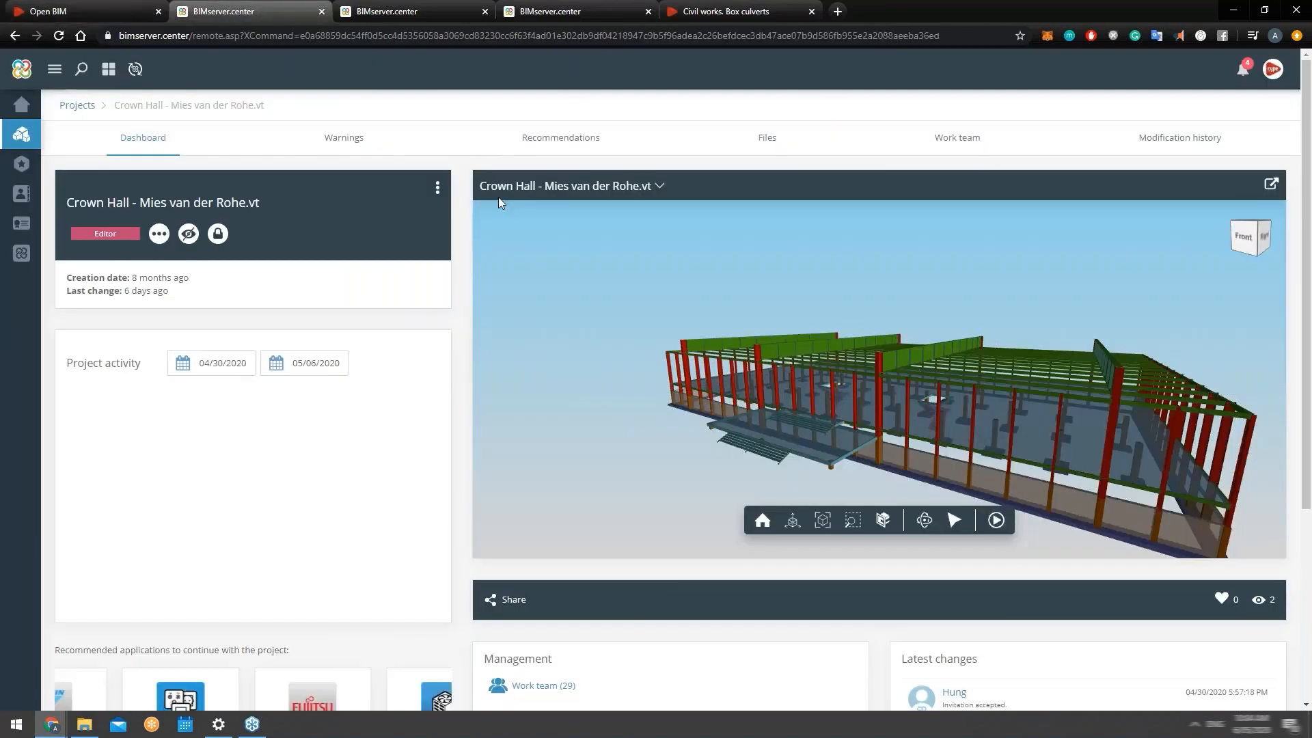
{"action": "left_click", "coordinate": [80, 11]}
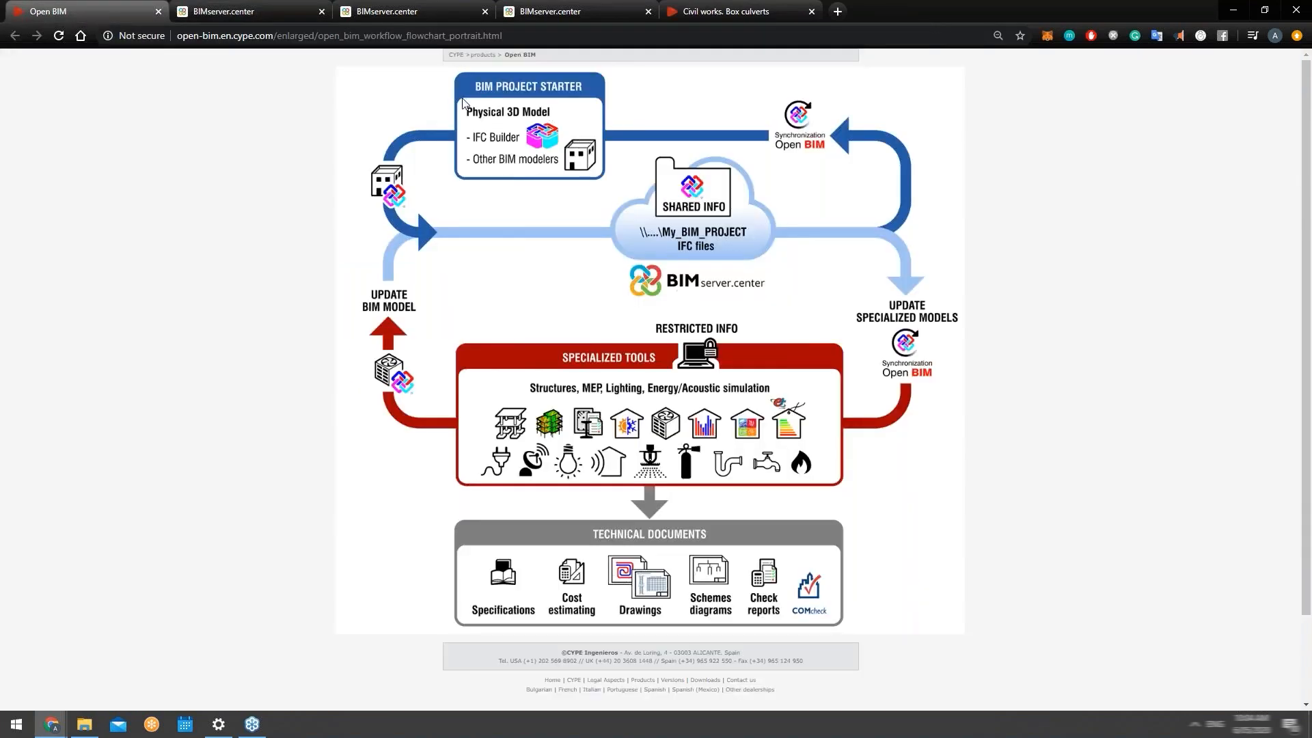
In the Crown Hall 3D viewer, make the 01_Architecture model visible and hide 03_Structure.
{"action": "left_click", "coordinate": [239, 8]}
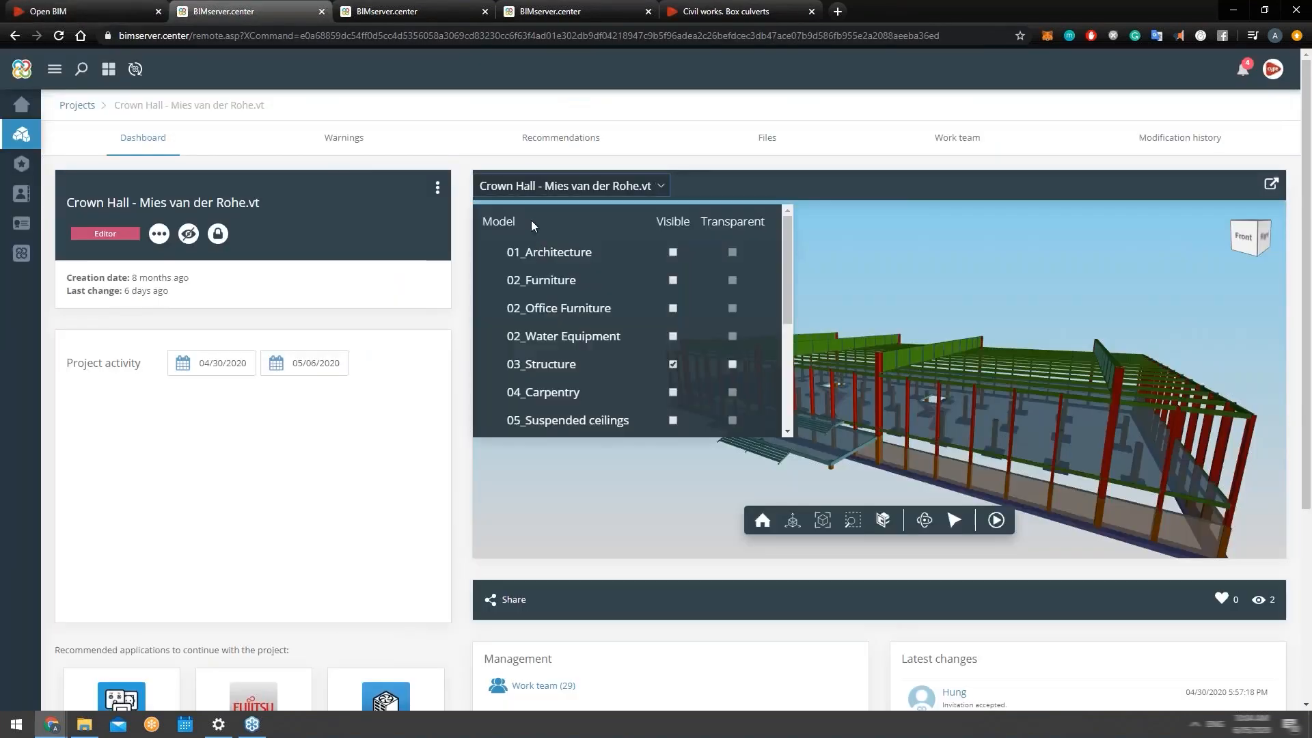
{"action": "left_click", "coordinate": [673, 252]}
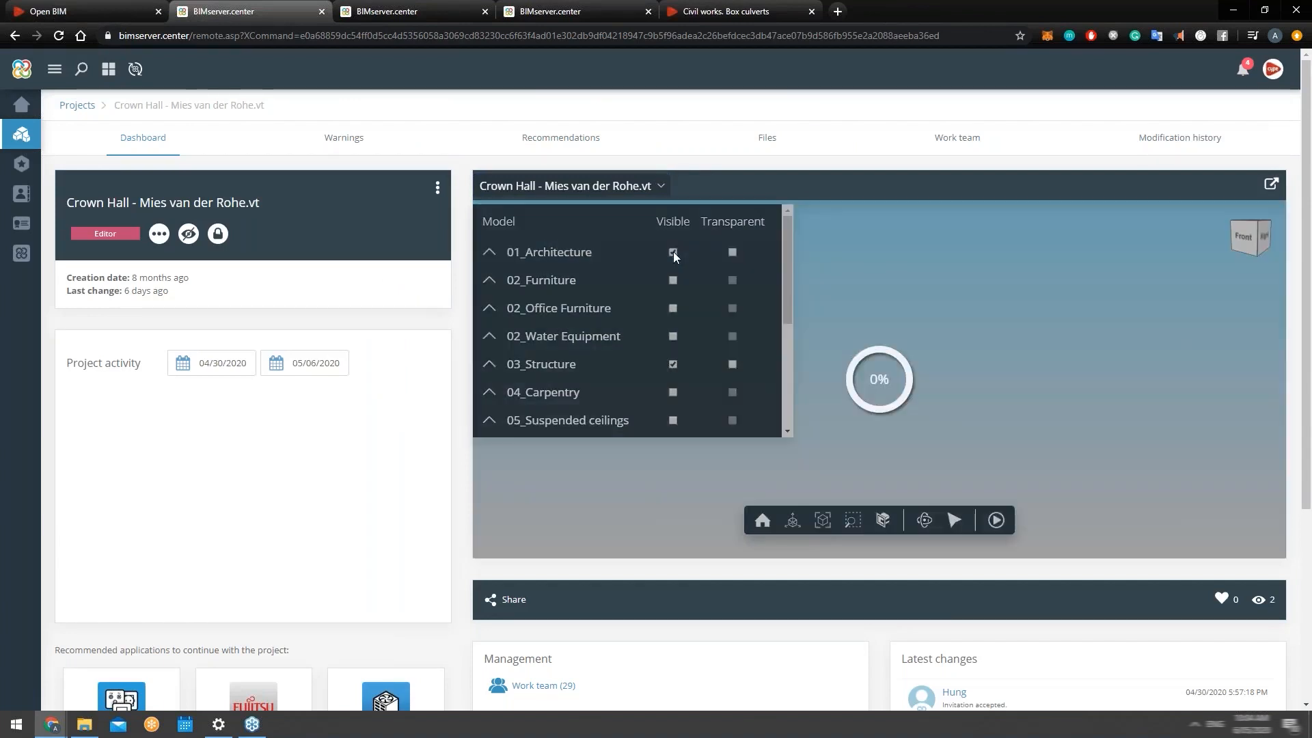
{"action": "left_click", "coordinate": [673, 365]}
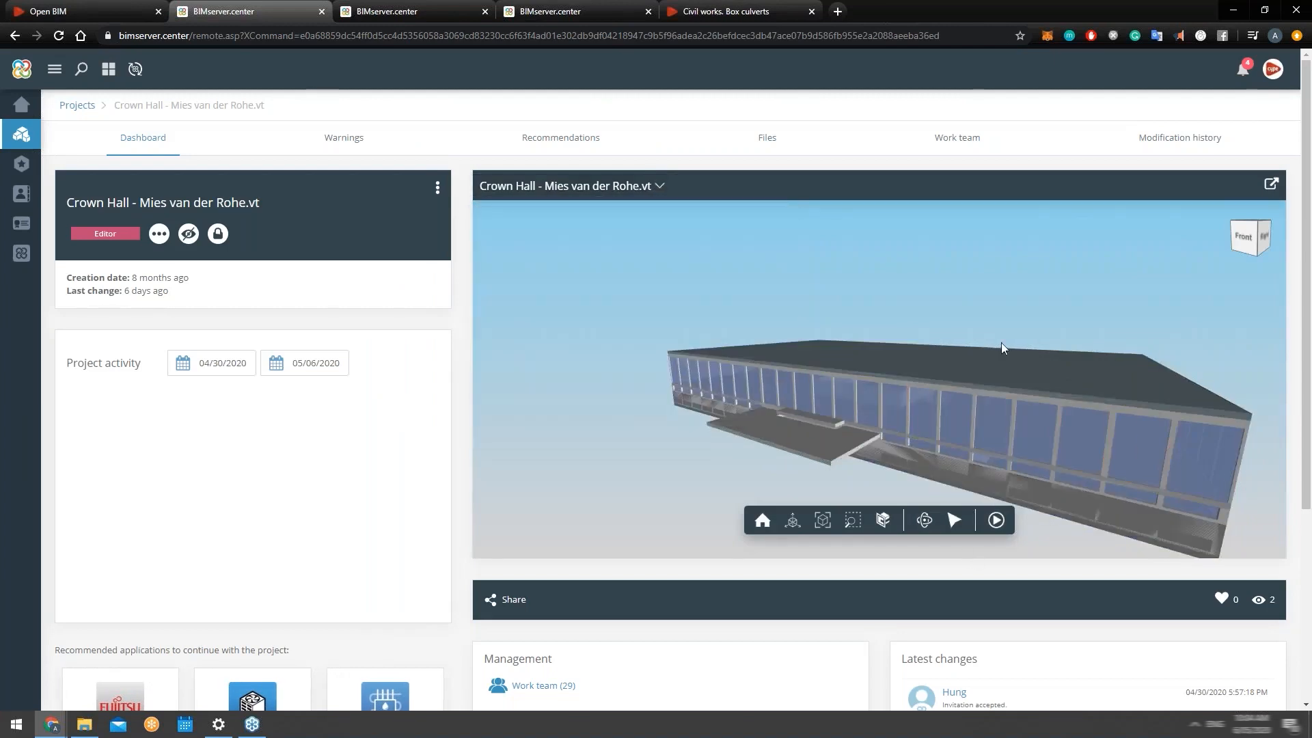
Consult the Open BIM flowchart, and in the Crown Hall viewer show the 02_Furniture model instead of 01_Architecture.
{"action": "left_click", "coordinate": [63, 9]}
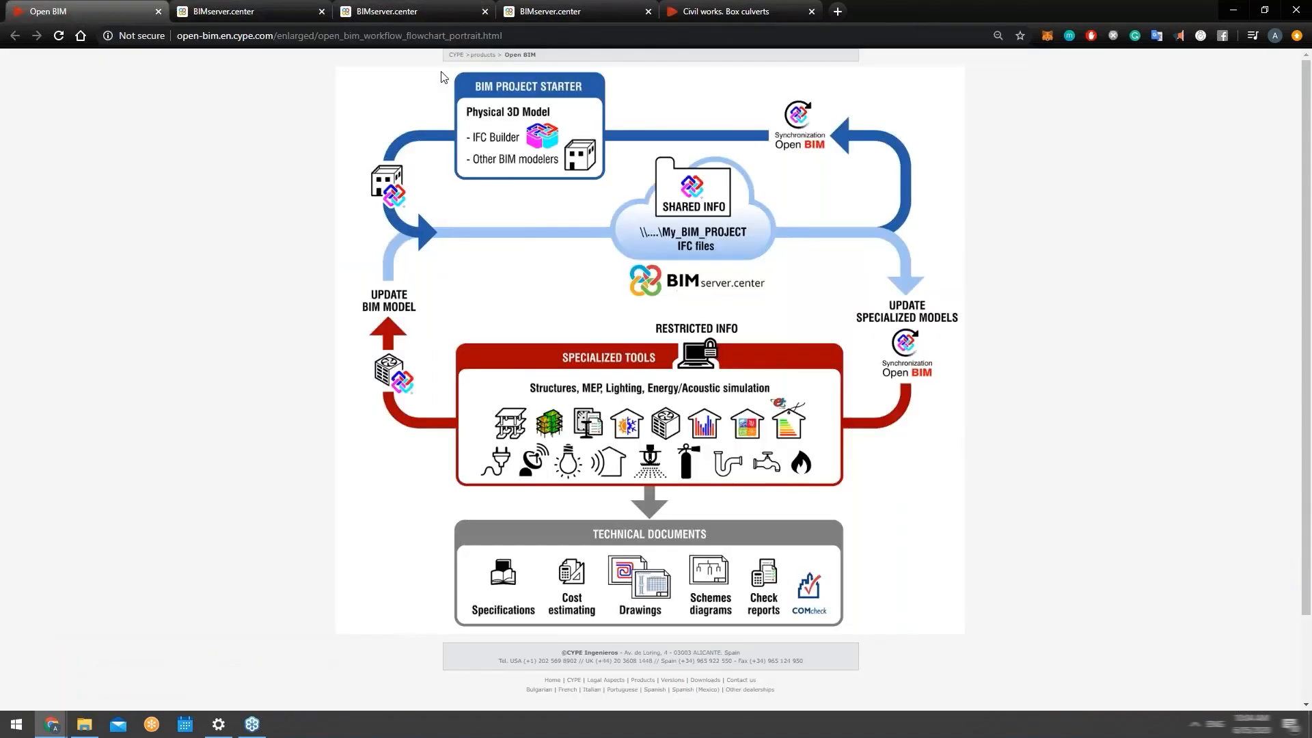
{"action": "left_click", "coordinate": [228, 15]}
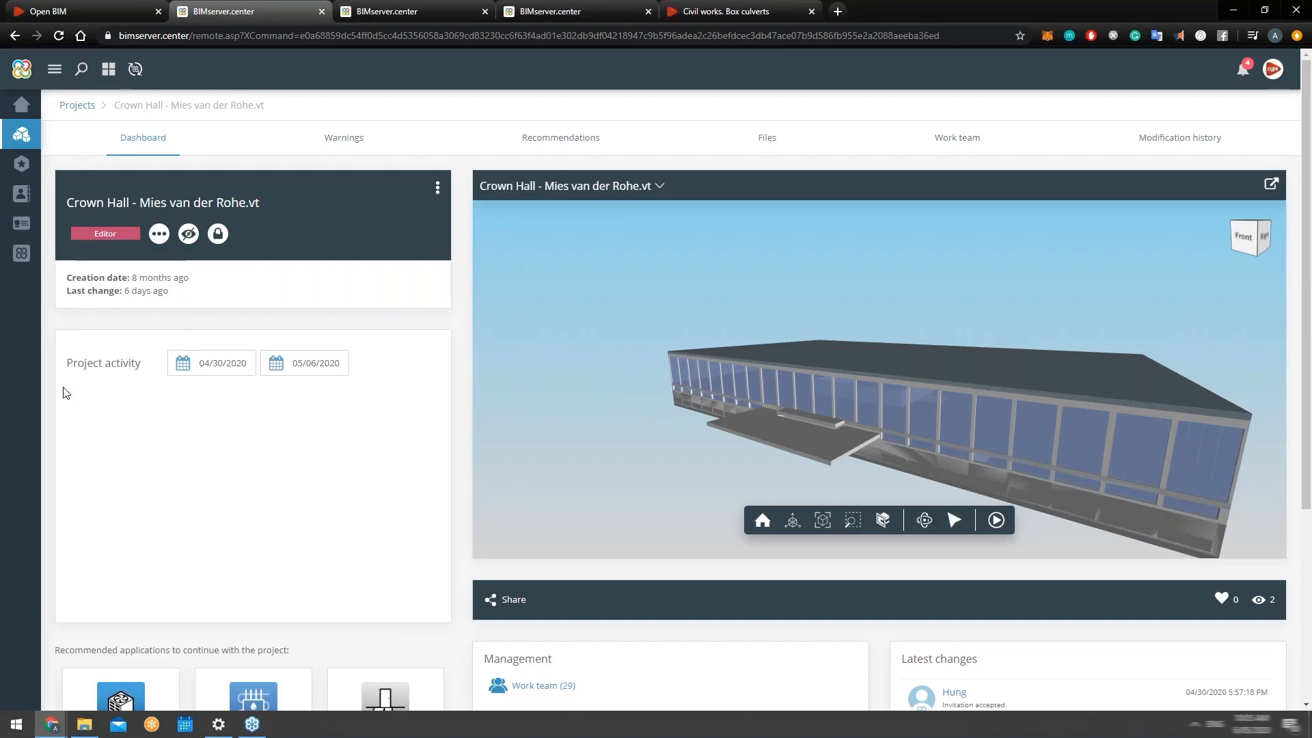
{"action": "left_click", "coordinate": [635, 186]}
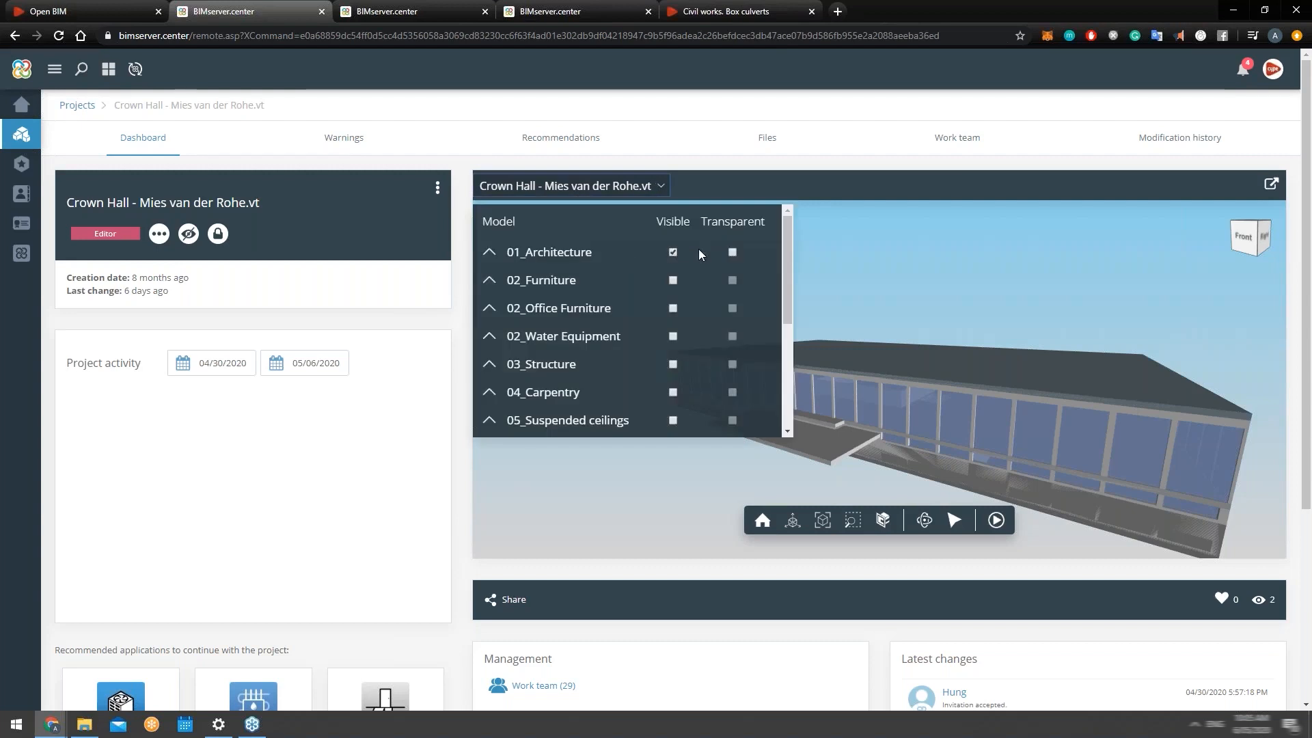
{"action": "left_click", "coordinate": [673, 252]}
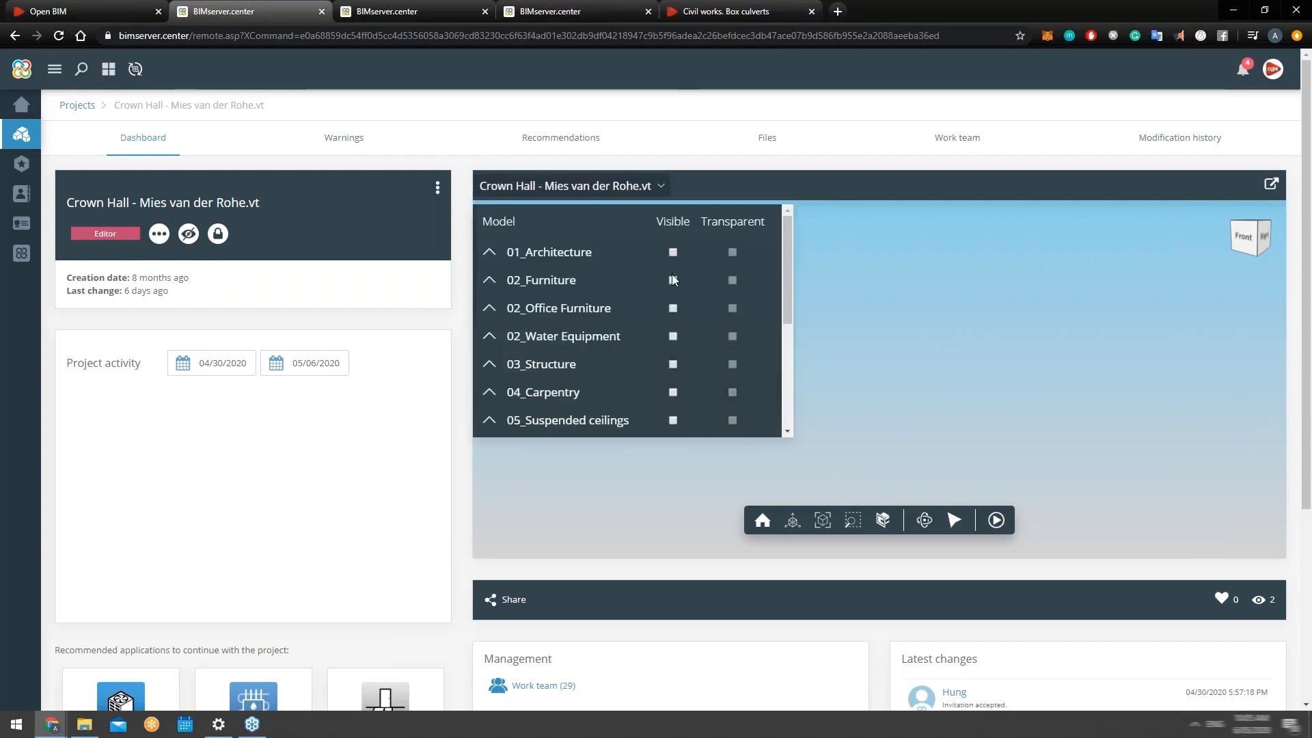
{"action": "left_click", "coordinate": [673, 279]}
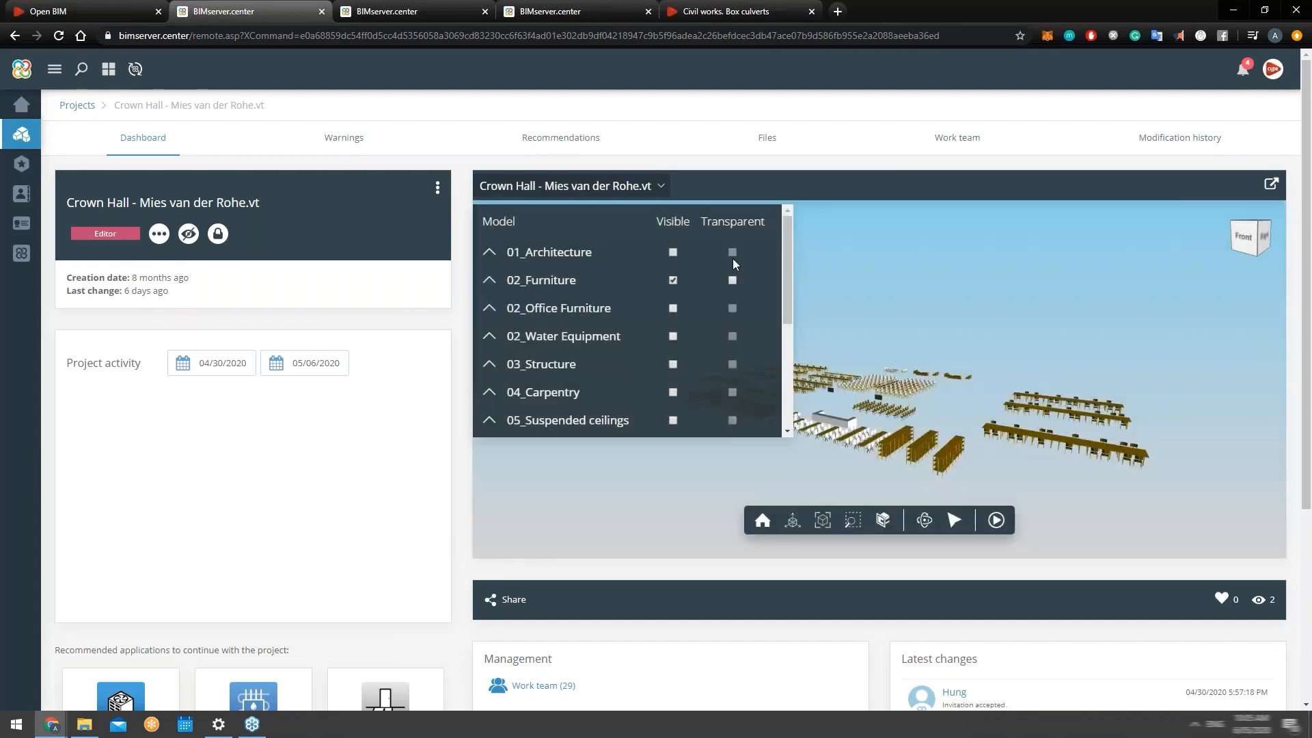
Show 01_Architecture as transparent in the Crown Hall viewer and make the 07_Plumbing and 03_Structure models visible.
{"action": "left_click", "coordinate": [673, 252]}
{"action": "left_click", "coordinate": [731, 252]}
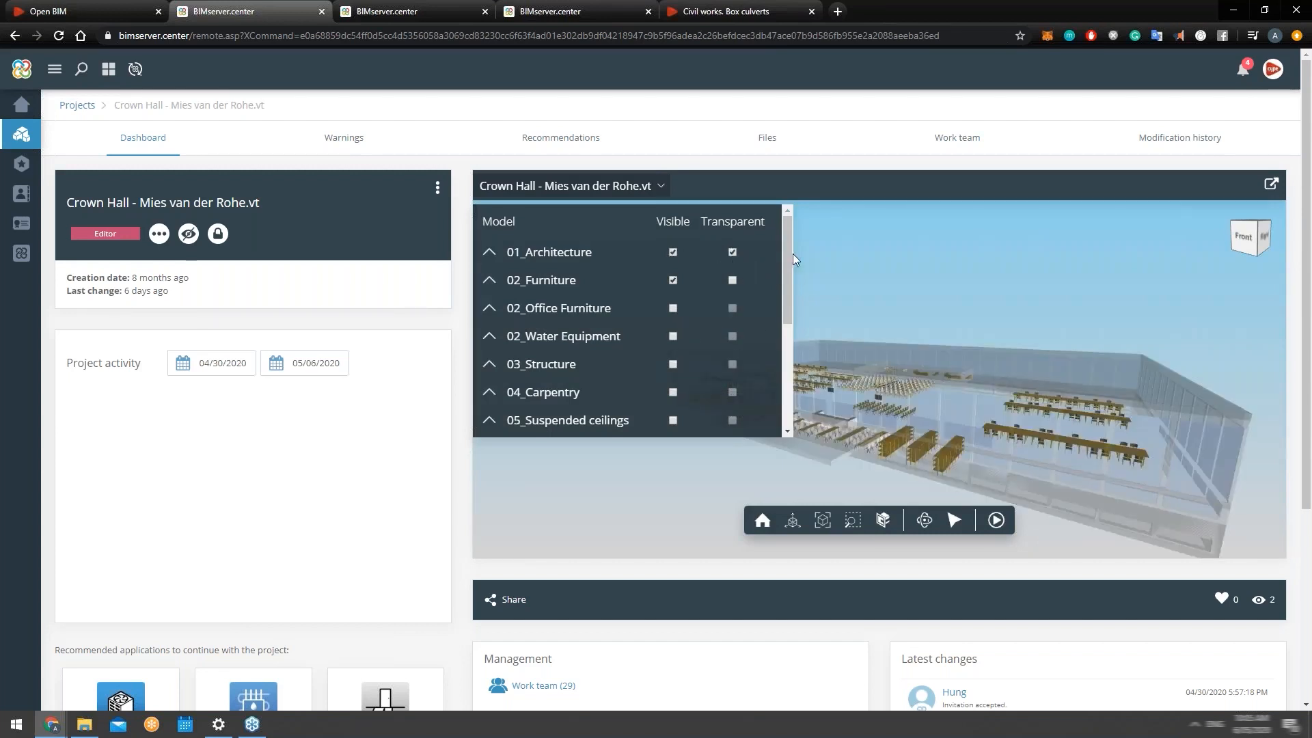
{"action": "left_click_drag", "start_coordinate": [789, 256], "coordinate": [781, 312]}
{"action": "left_click", "coordinate": [673, 364]}
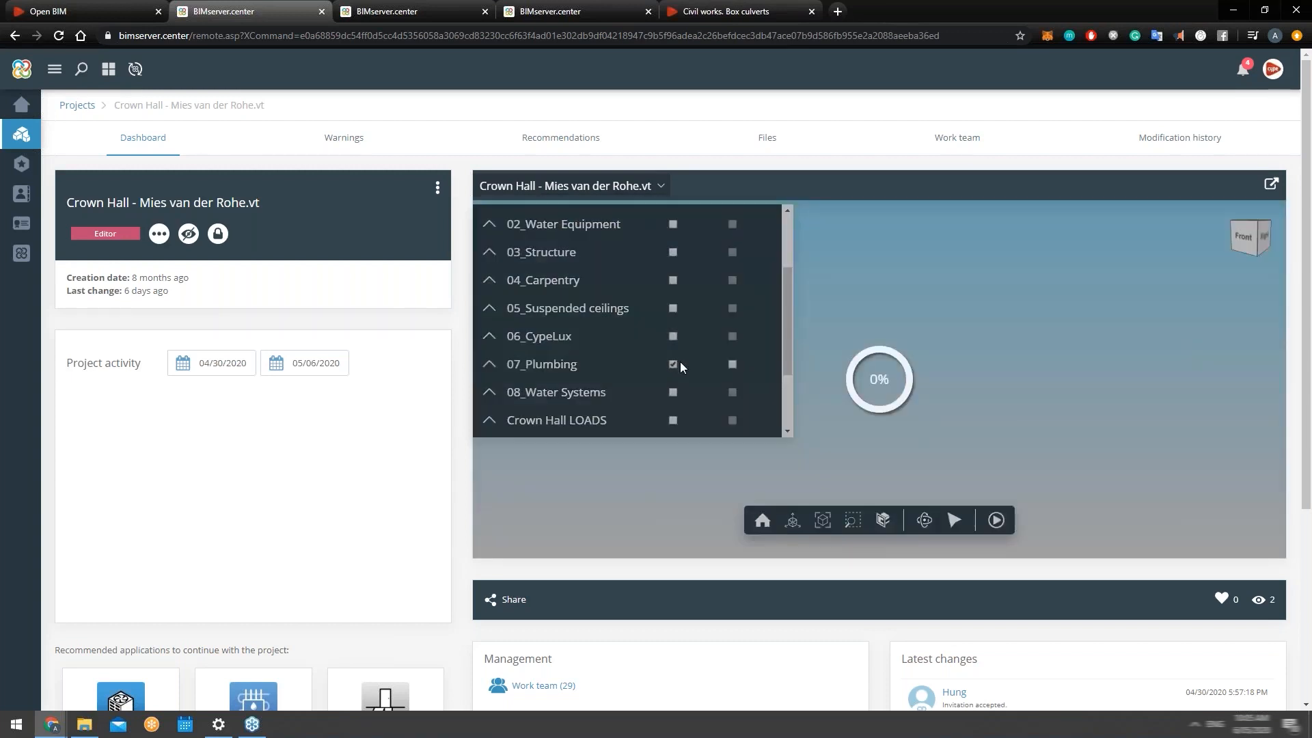
{"action": "left_click", "coordinate": [672, 252]}
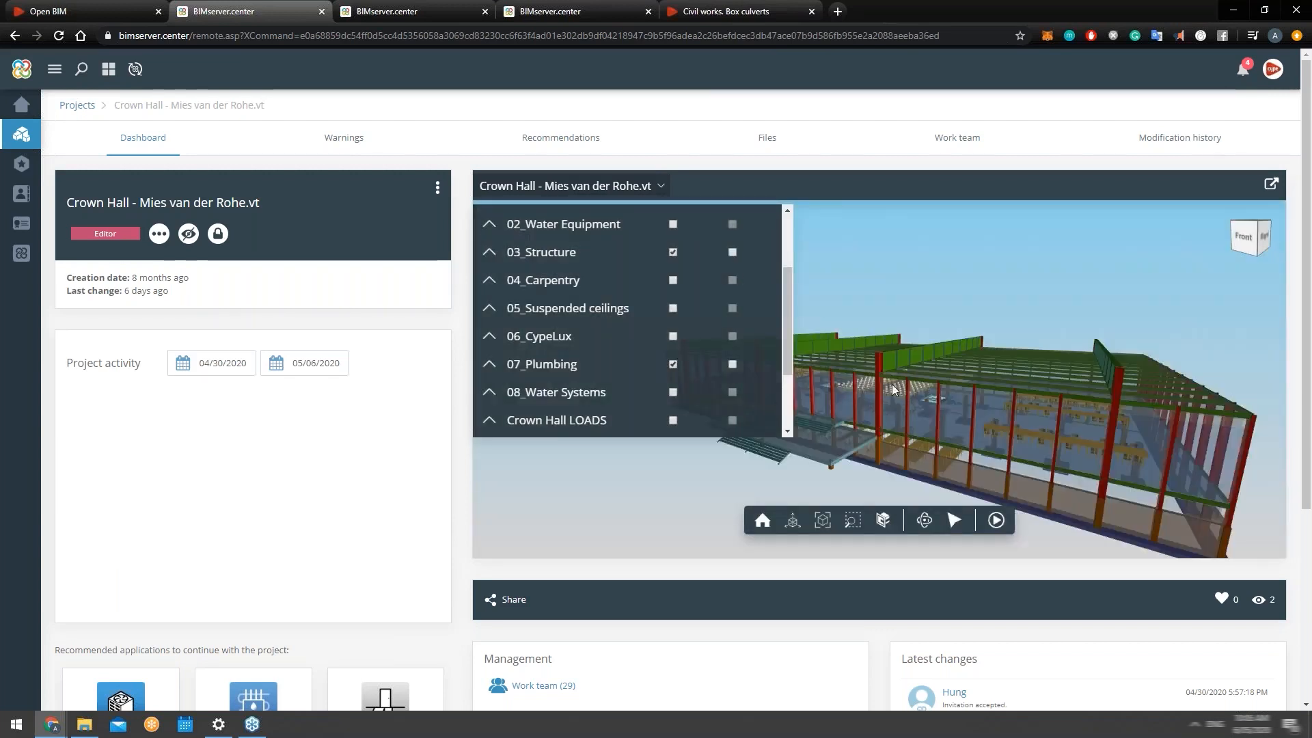
{"action": "left_click_drag", "start_coordinate": [897, 429], "coordinate": [1045, 483]}
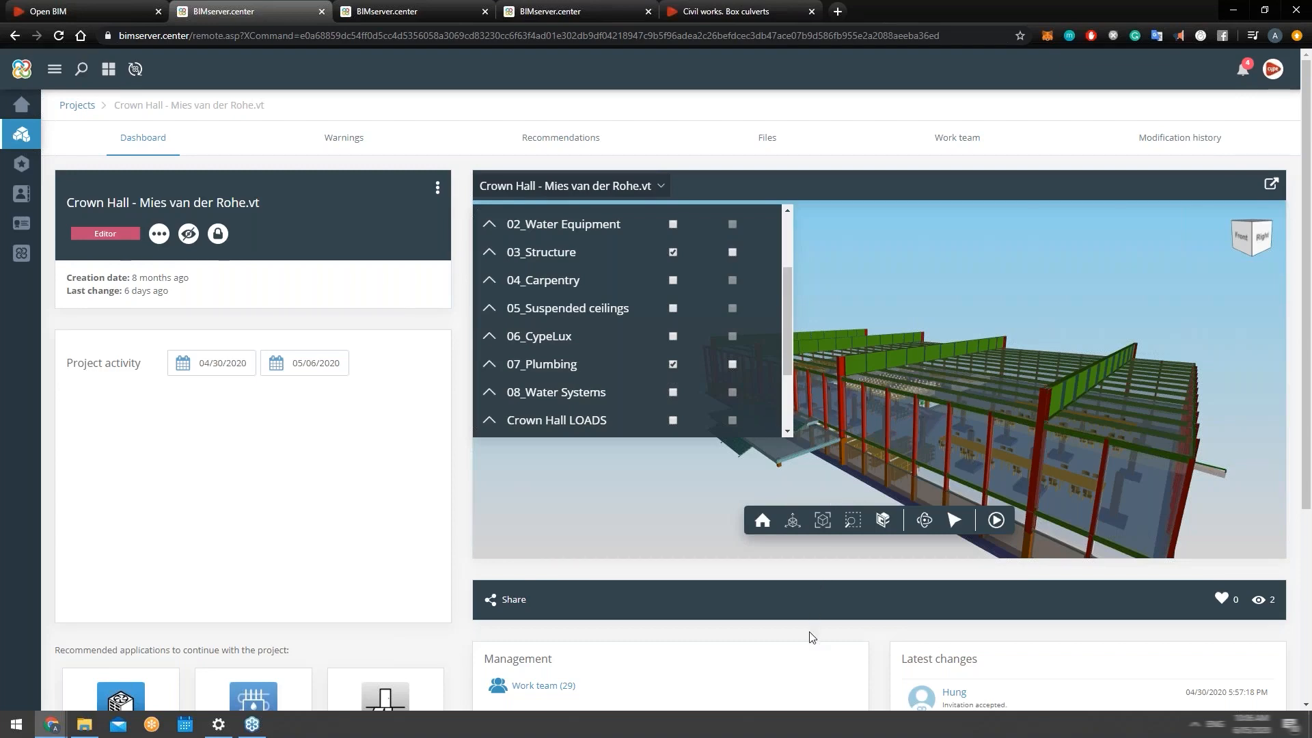
Review the Crown Hall dashboard's recommended applications, work team, file types and latest changes.
{"action": "scroll", "coordinate": [812, 636], "scroll_direction": "down", "scroll_amount": 2}
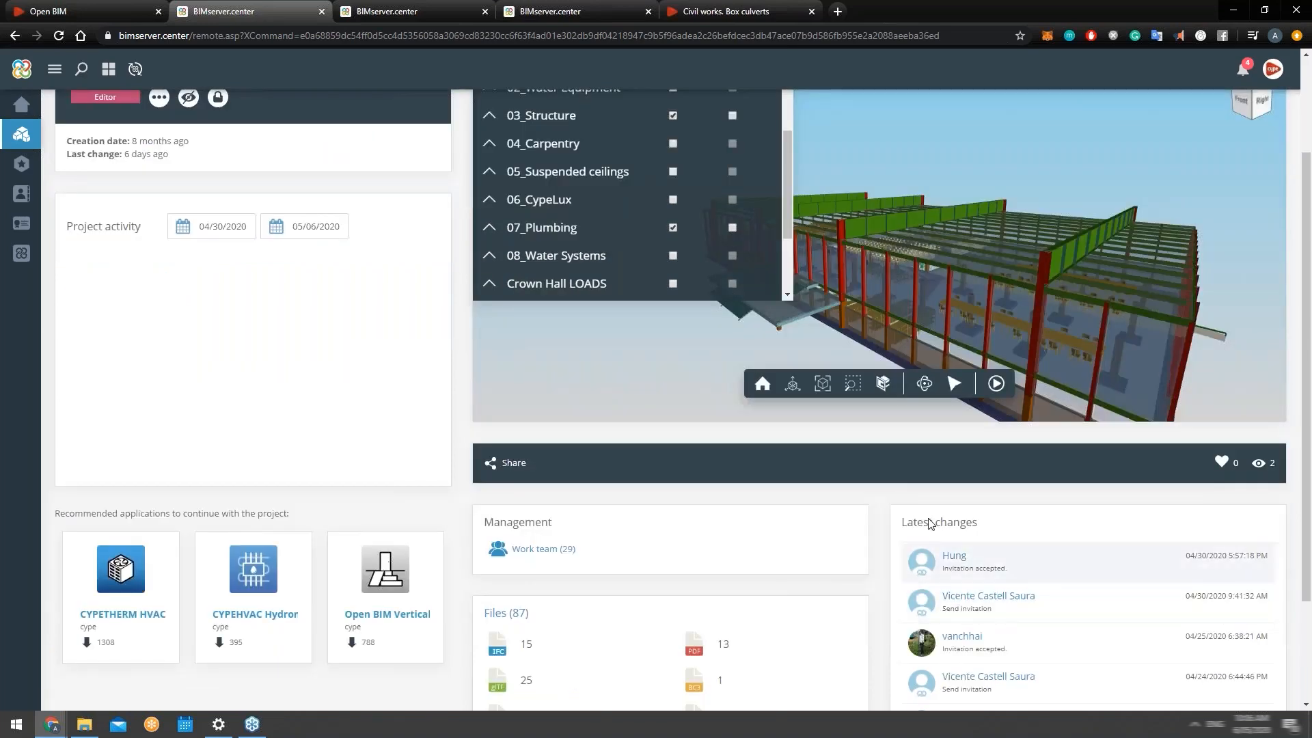
{"action": "scroll", "coordinate": [1004, 585], "scroll_direction": "down", "scroll_amount": 1}
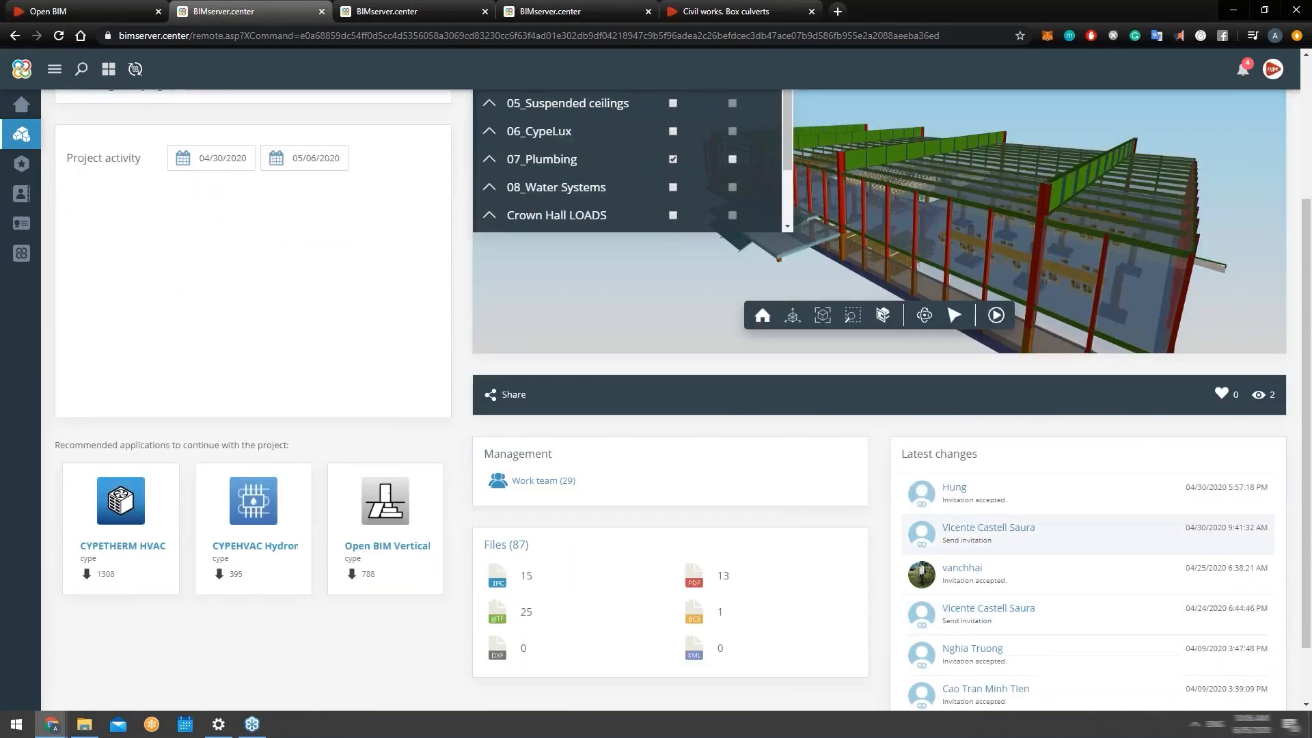
{"action": "scroll", "coordinate": [998, 481], "scroll_direction": "down", "scroll_amount": 1}
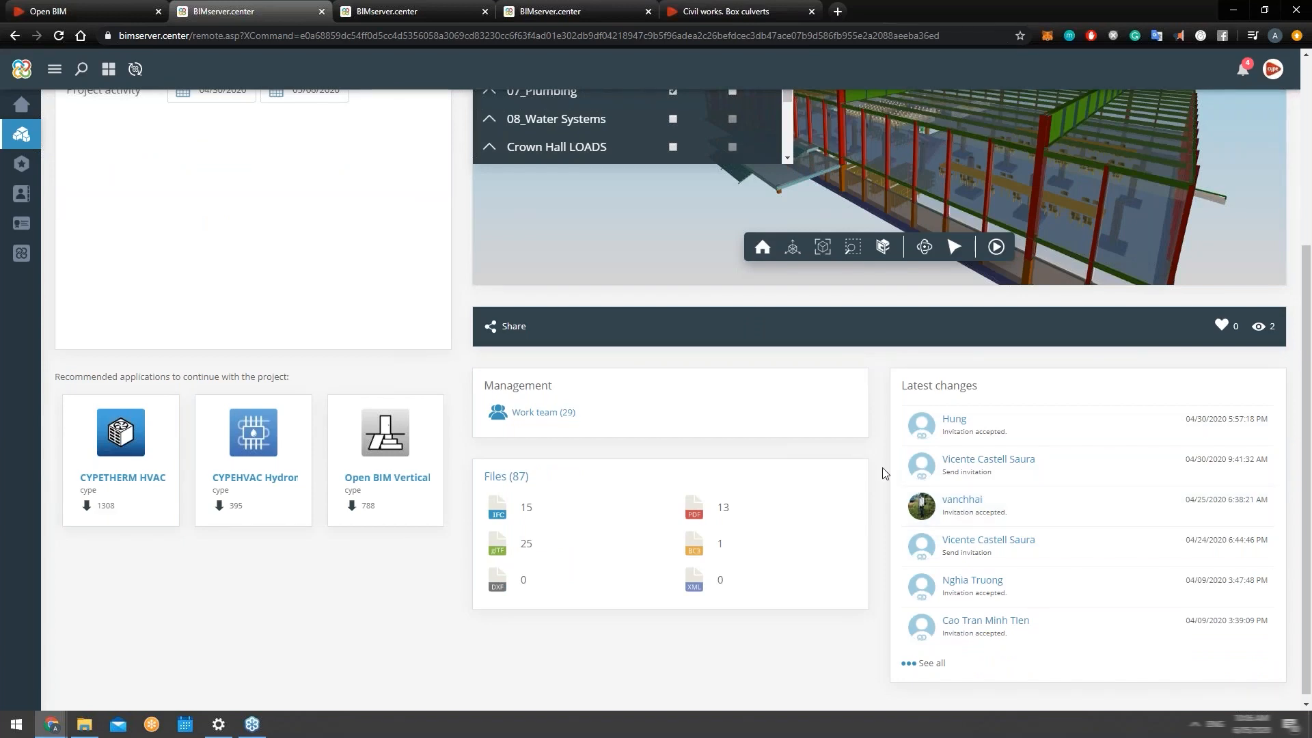
{"action": "scroll", "coordinate": [884, 473], "scroll_direction": "up", "scroll_amount": 4}
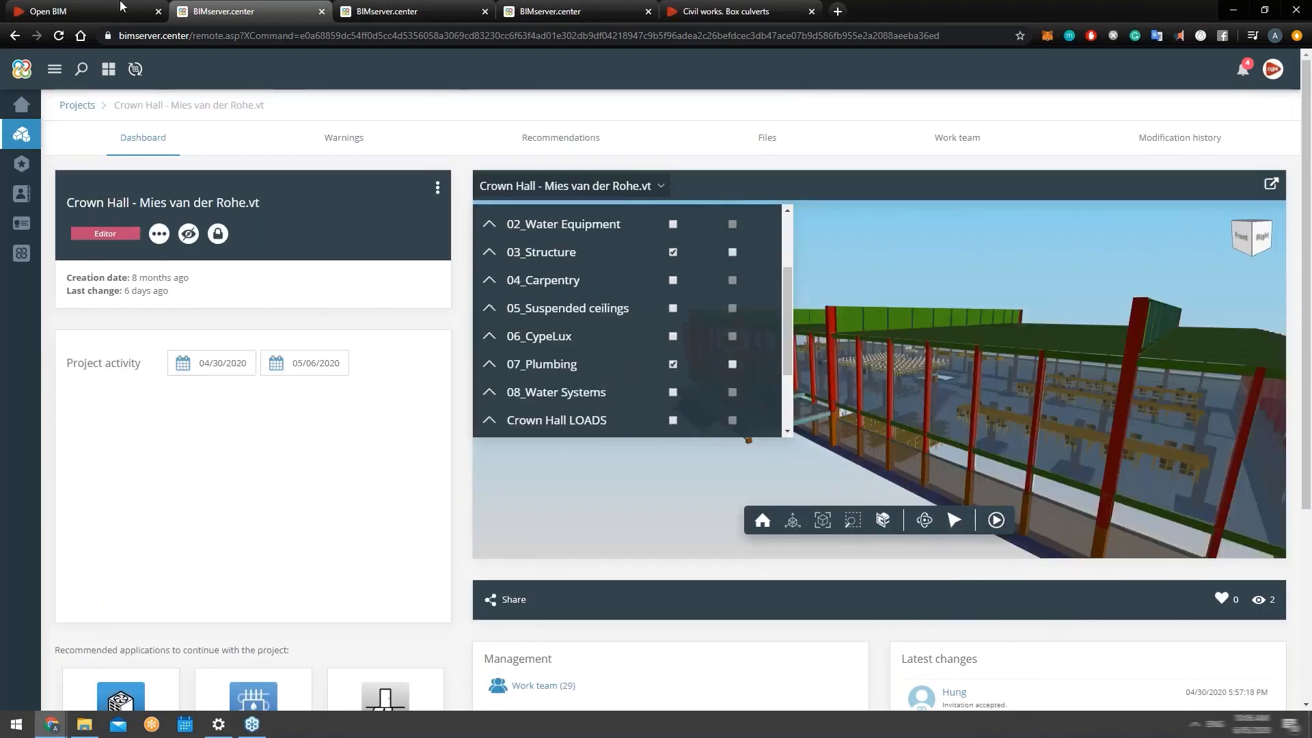
Compare the specialized tools and project starter stages of the Open BIM flowchart with the Crown Hall model list.
{"action": "left_click", "coordinate": [146, 6]}
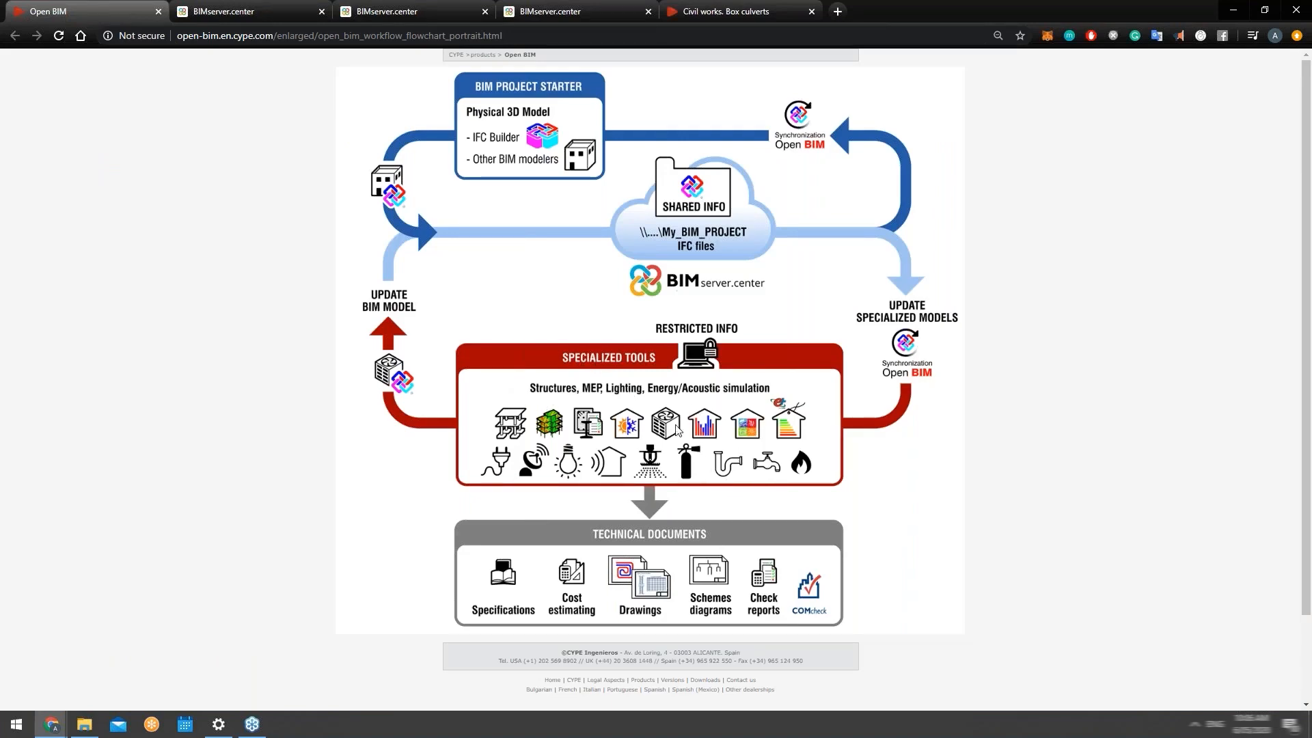
{"action": "left_click", "coordinate": [278, 5]}
{"action": "scroll", "coordinate": [670, 310], "scroll_direction": "up", "scroll_amount": 4}
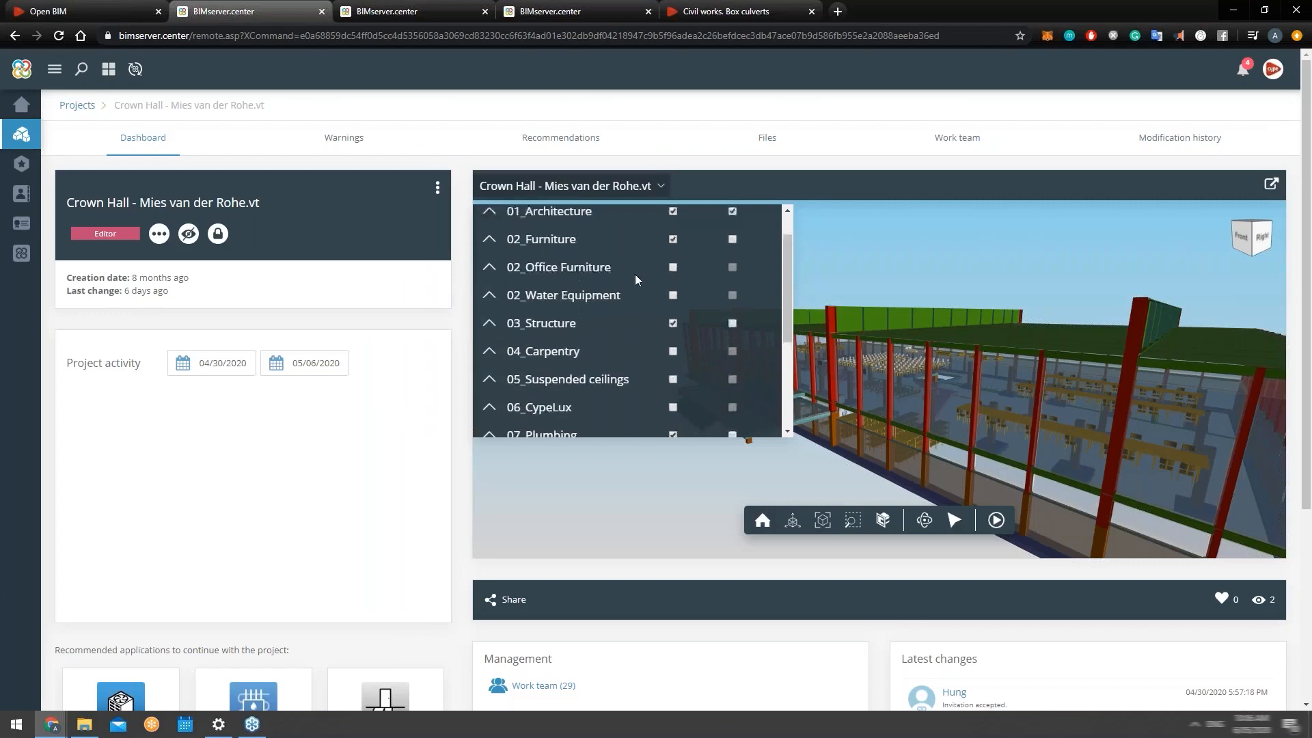
{"action": "left_click", "coordinate": [102, 11]}
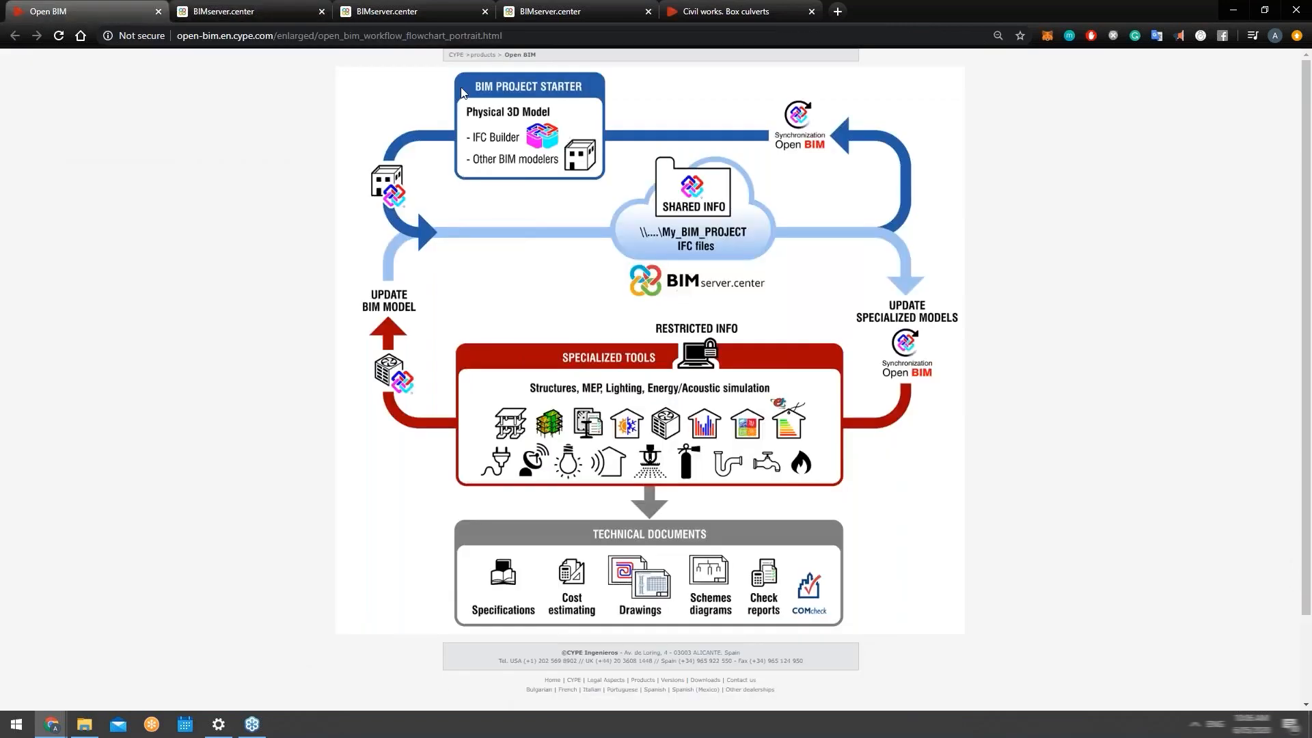
Open the Crown Hall project's file list and sort it by name in ascending order.
{"action": "left_click", "coordinate": [265, 5]}
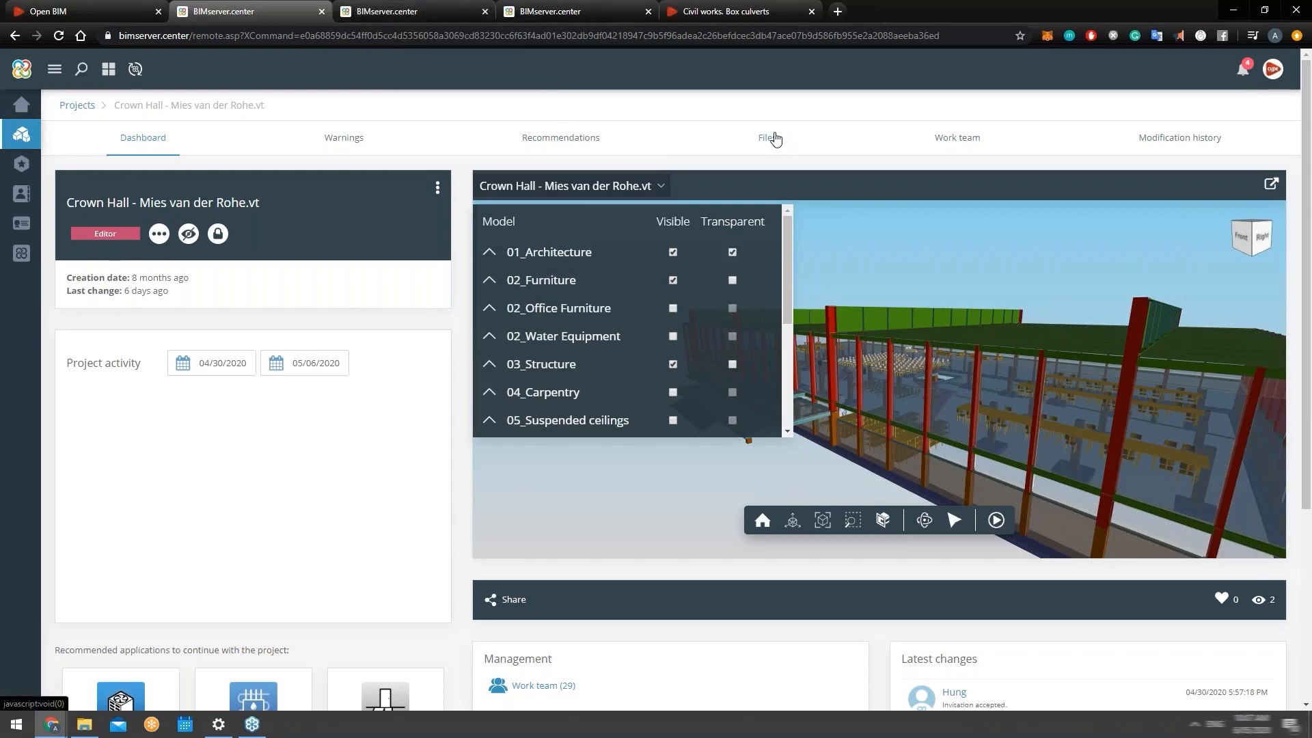
{"action": "left_click", "coordinate": [772, 137]}
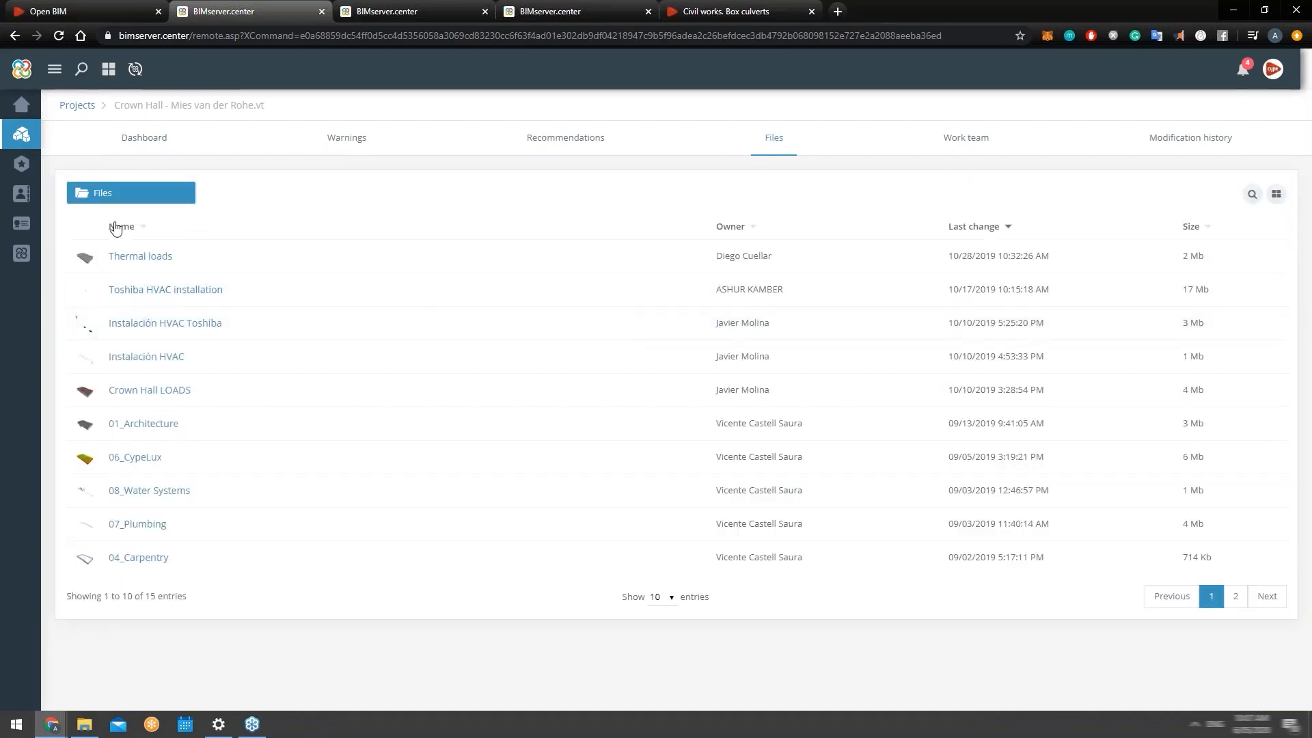
{"action": "left_click", "coordinate": [145, 231]}
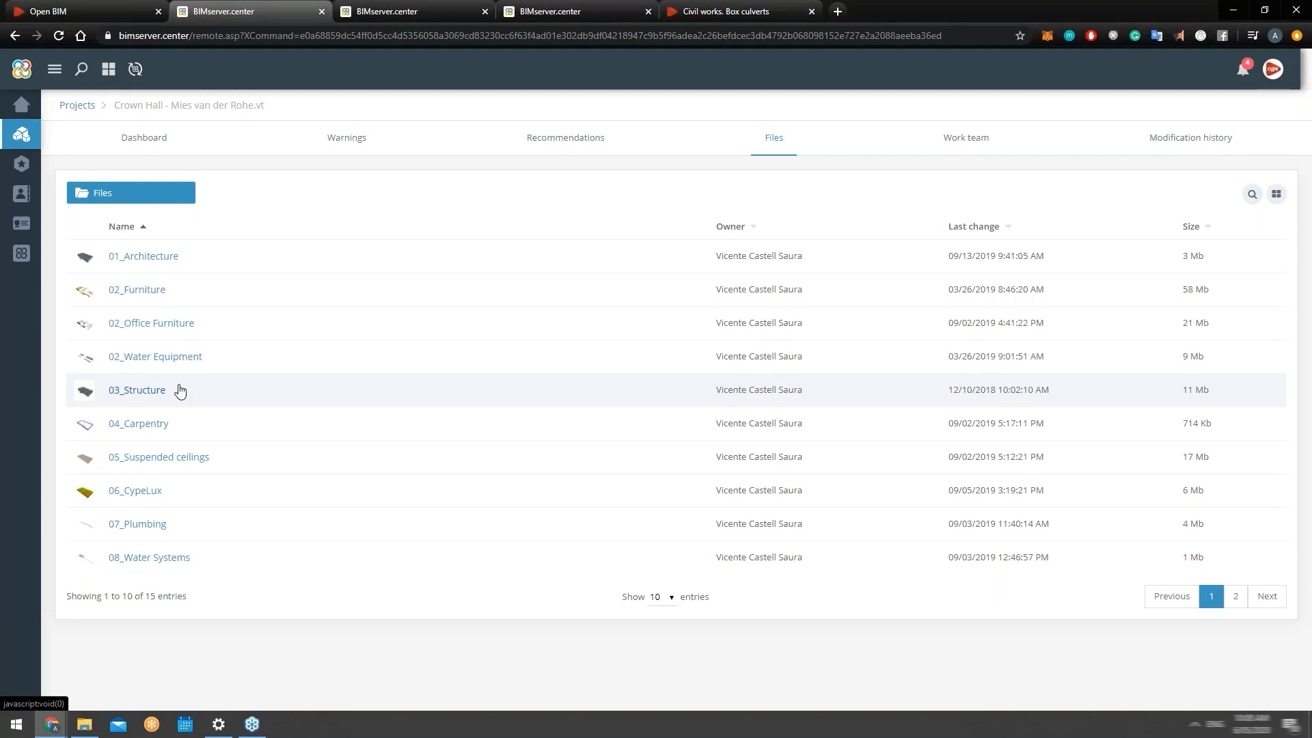
Browse the active projects in the other BIMserver.center page and examine the different building and structure examples.
{"action": "left_click", "coordinate": [377, 15]}
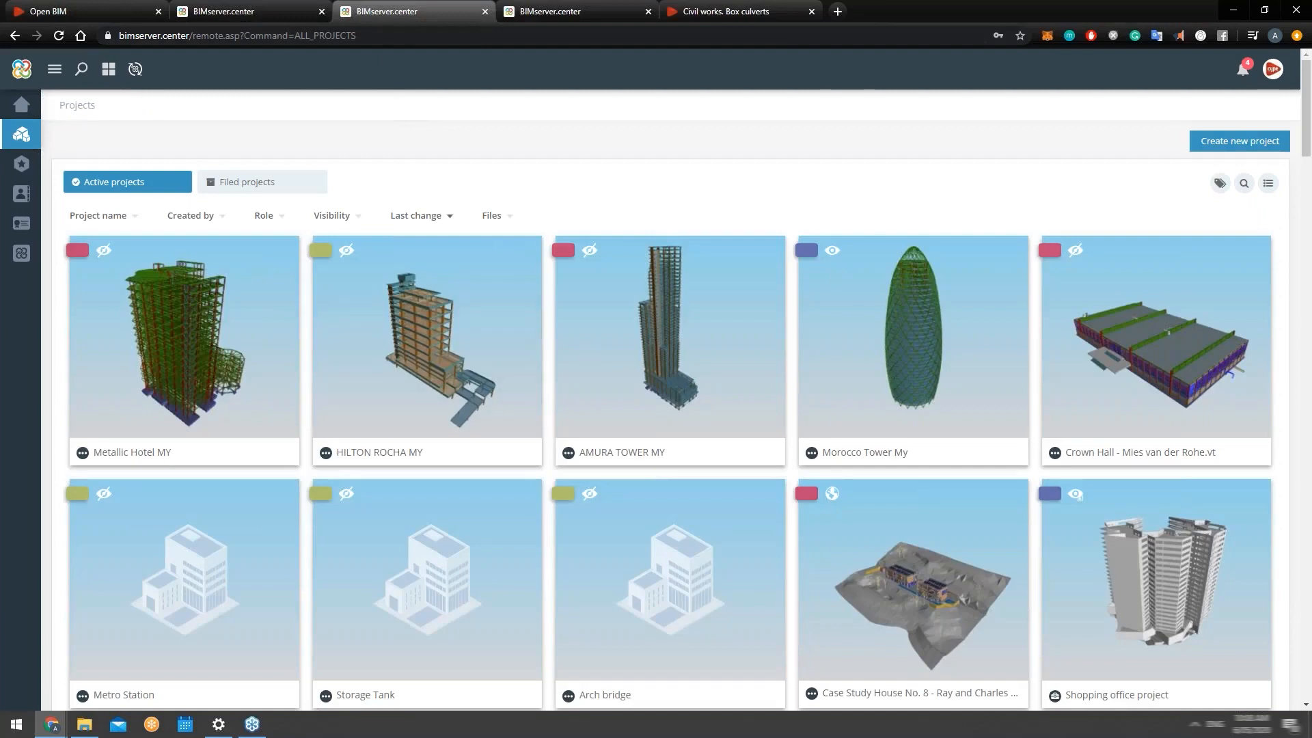
{"action": "mouse_move", "coordinate": [721, 327]}
{"action": "scroll", "coordinate": [723, 328], "scroll_direction": "down", "scroll_amount": 1}
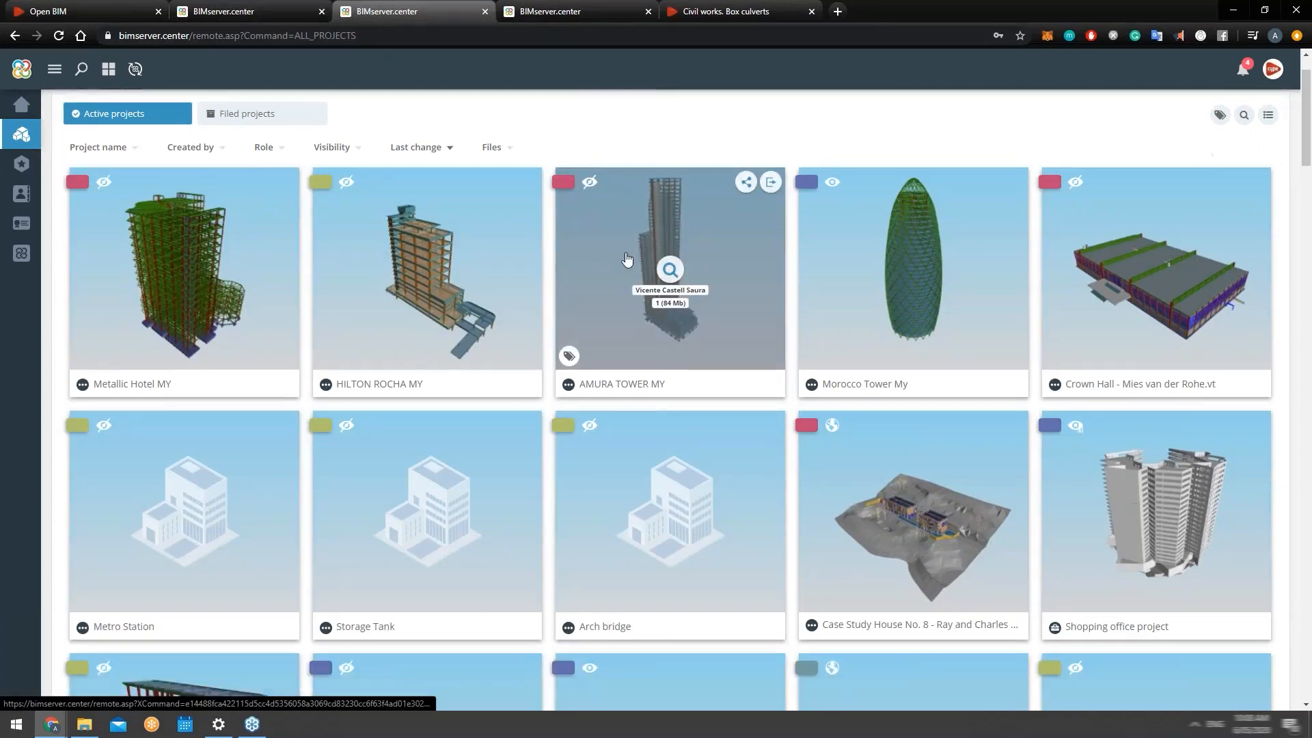
{"action": "scroll", "coordinate": [627, 259], "scroll_direction": "down", "scroll_amount": 1}
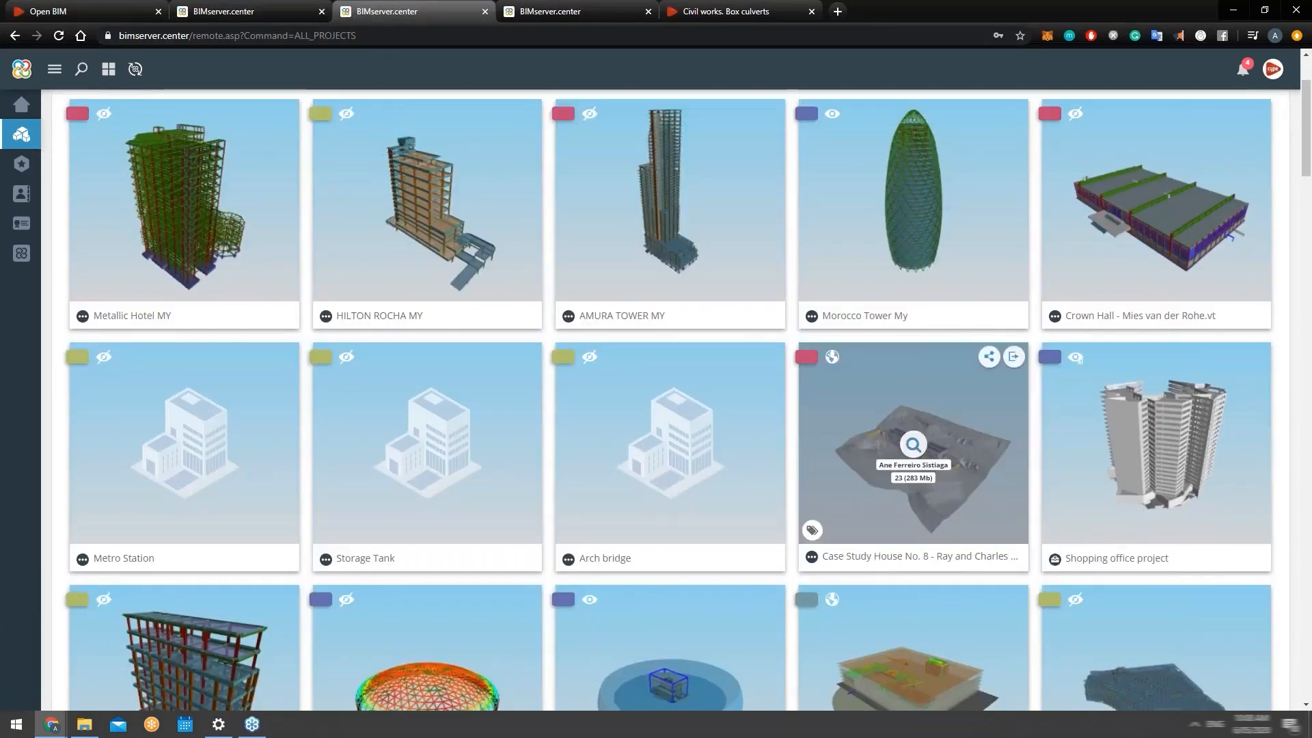
{"action": "scroll", "coordinate": [908, 444], "scroll_direction": "down", "scroll_amount": 1}
{"action": "scroll", "coordinate": [299, 584], "scroll_direction": "down", "scroll_amount": 1}
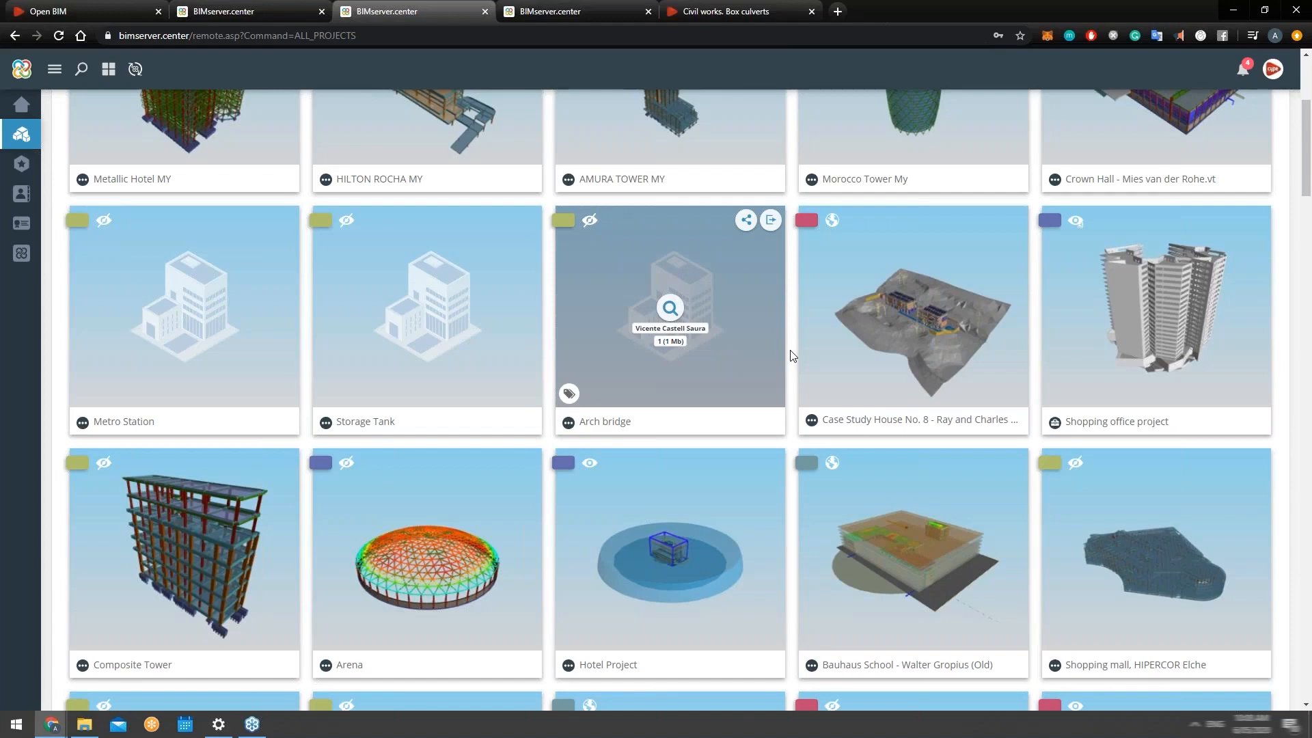
{"action": "scroll", "coordinate": [478, 492], "scroll_direction": "down", "scroll_amount": 1}
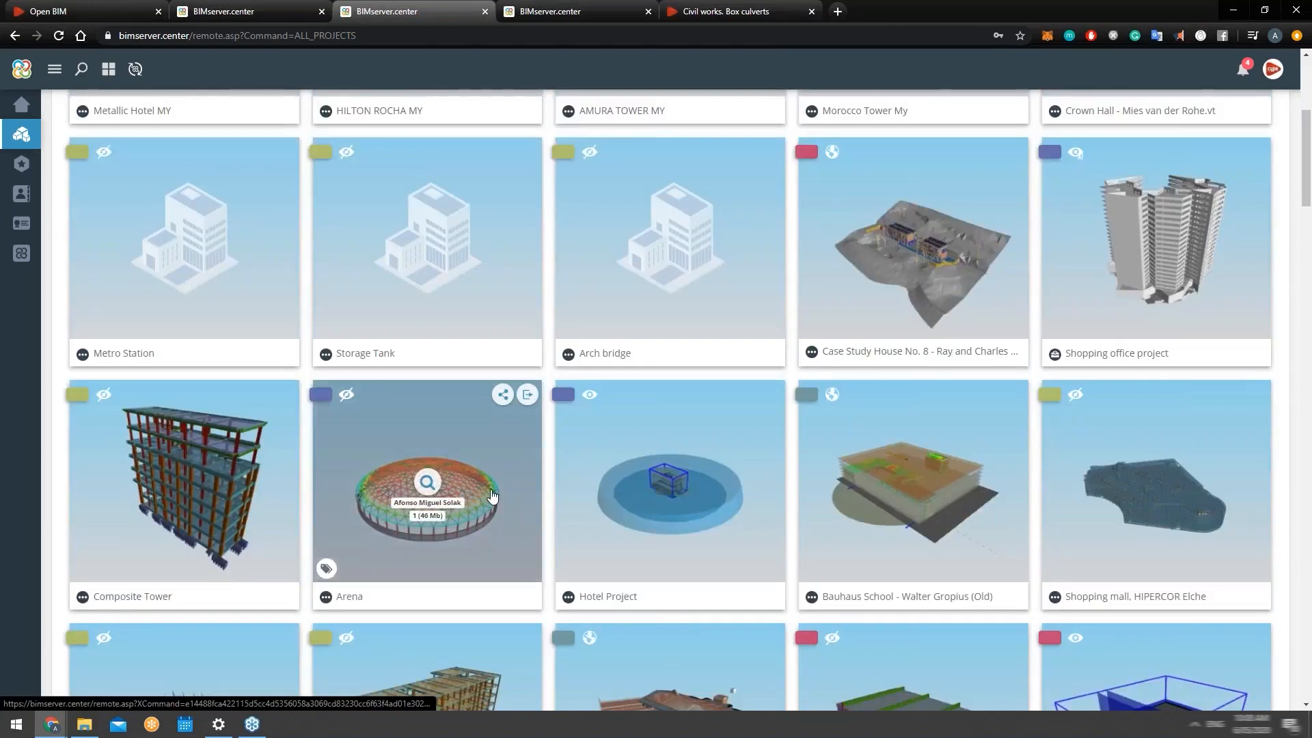
{"action": "scroll", "coordinate": [492, 495], "scroll_direction": "down", "scroll_amount": 1}
{"action": "scroll", "coordinate": [493, 496], "scroll_direction": "down", "scroll_amount": 4}
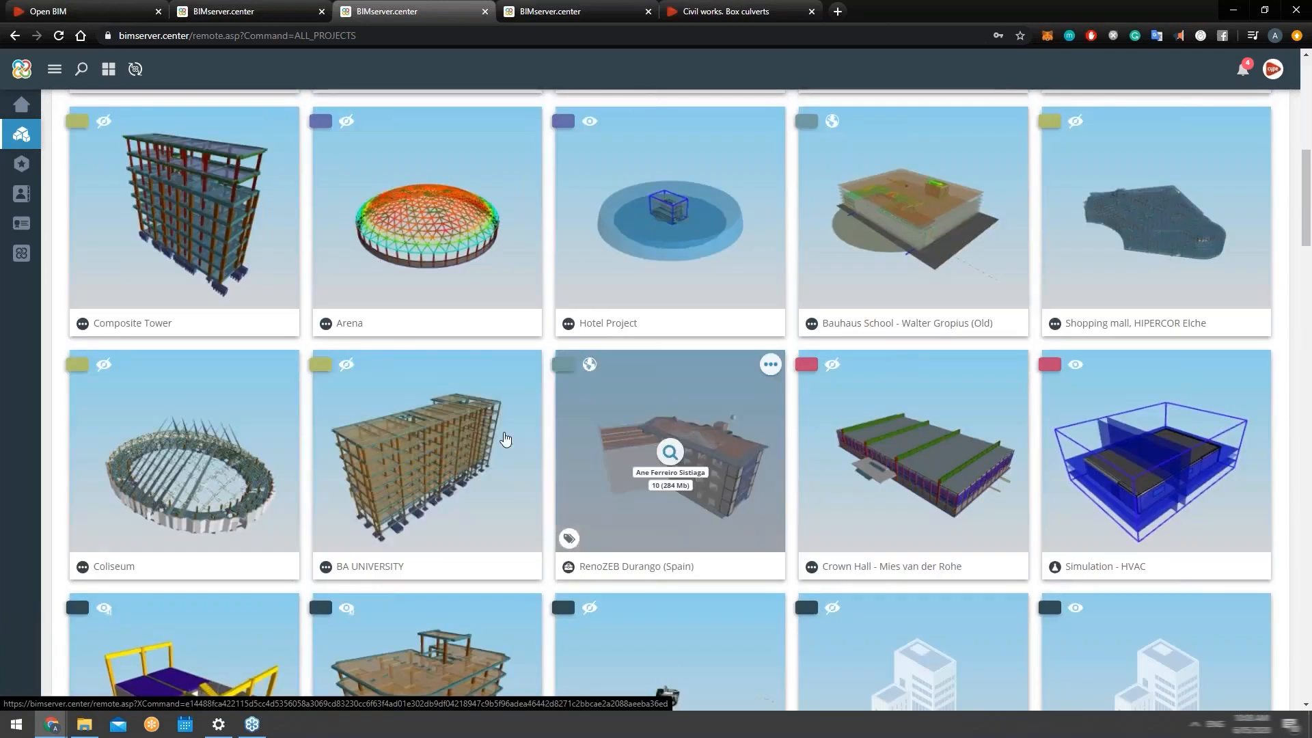
{"action": "scroll", "coordinate": [240, 459], "scroll_direction": "down", "scroll_amount": 2}
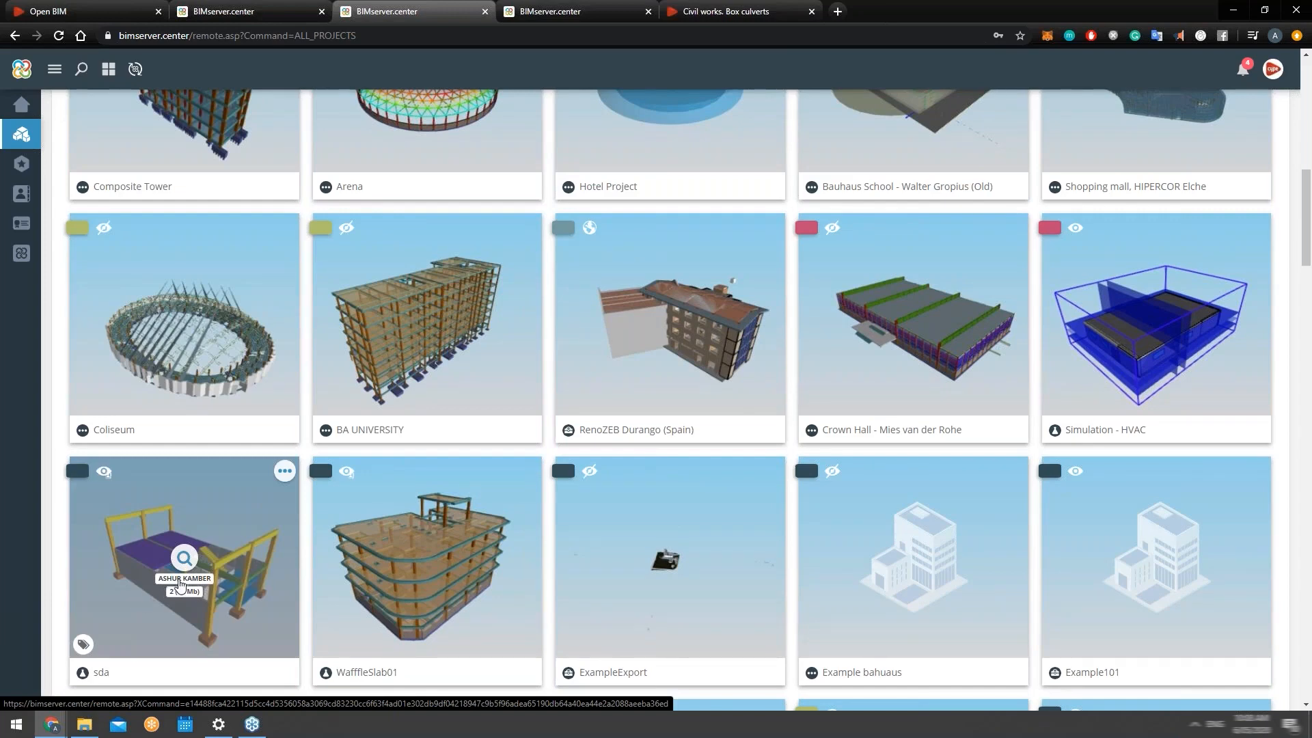
Finish browsing the active projects and examine the applications offered in the BIMserver.center Store.
{"action": "scroll", "coordinate": [181, 581], "scroll_direction": "down", "scroll_amount": 1}
{"action": "scroll", "coordinate": [258, 536], "scroll_direction": "up", "scroll_amount": 8}
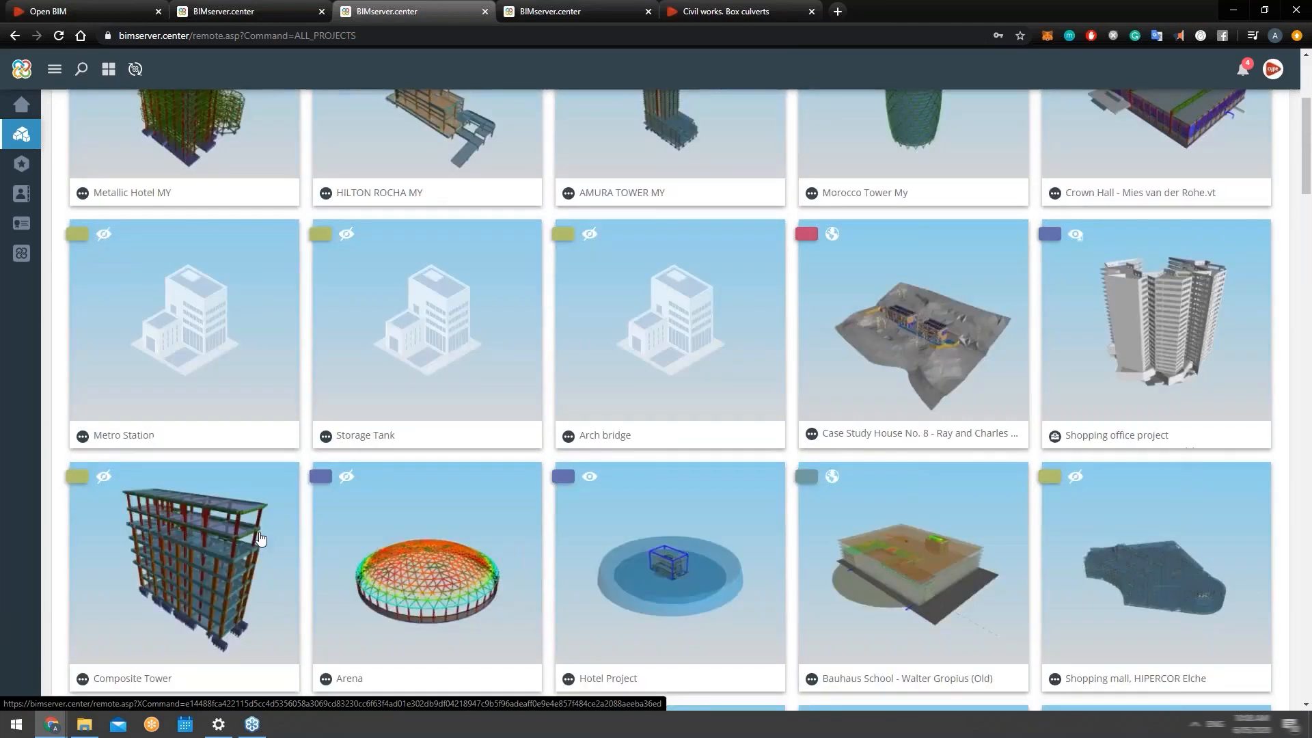
{"action": "scroll", "coordinate": [260, 539], "scroll_direction": "up", "scroll_amount": 4}
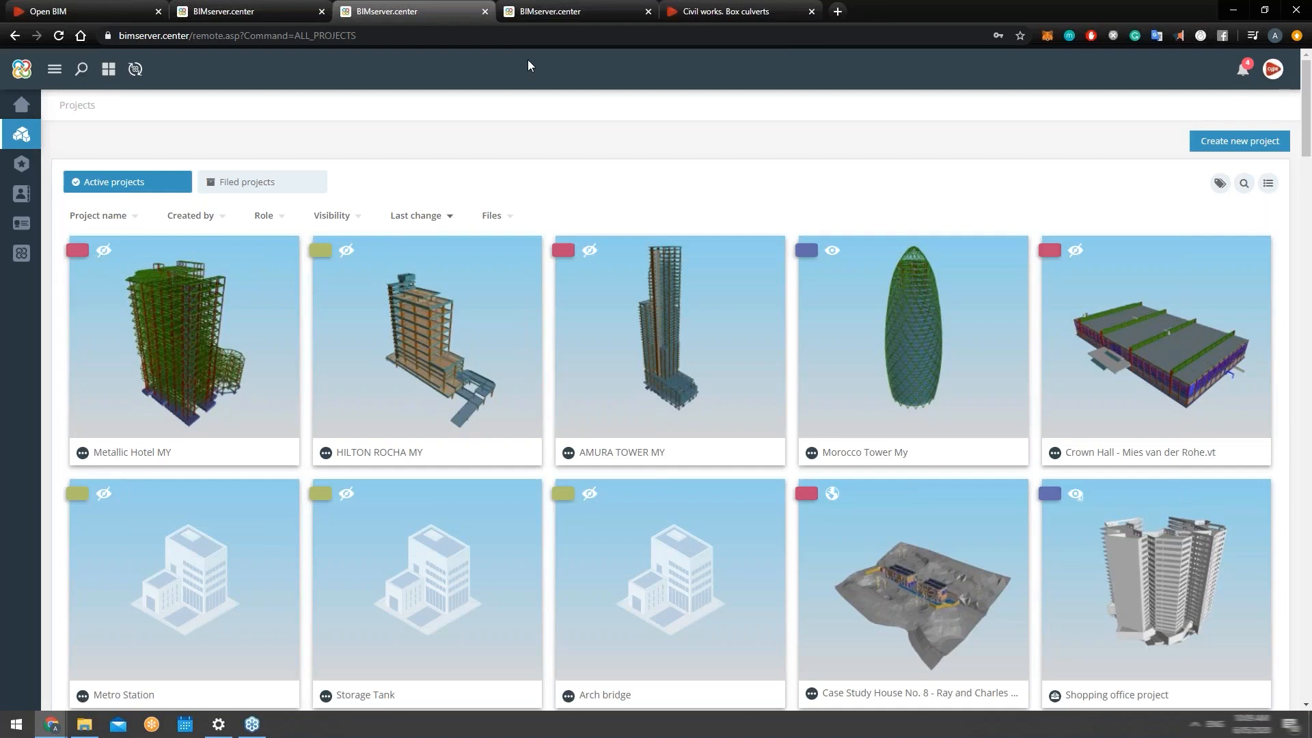
{"action": "left_click", "coordinate": [562, 12]}
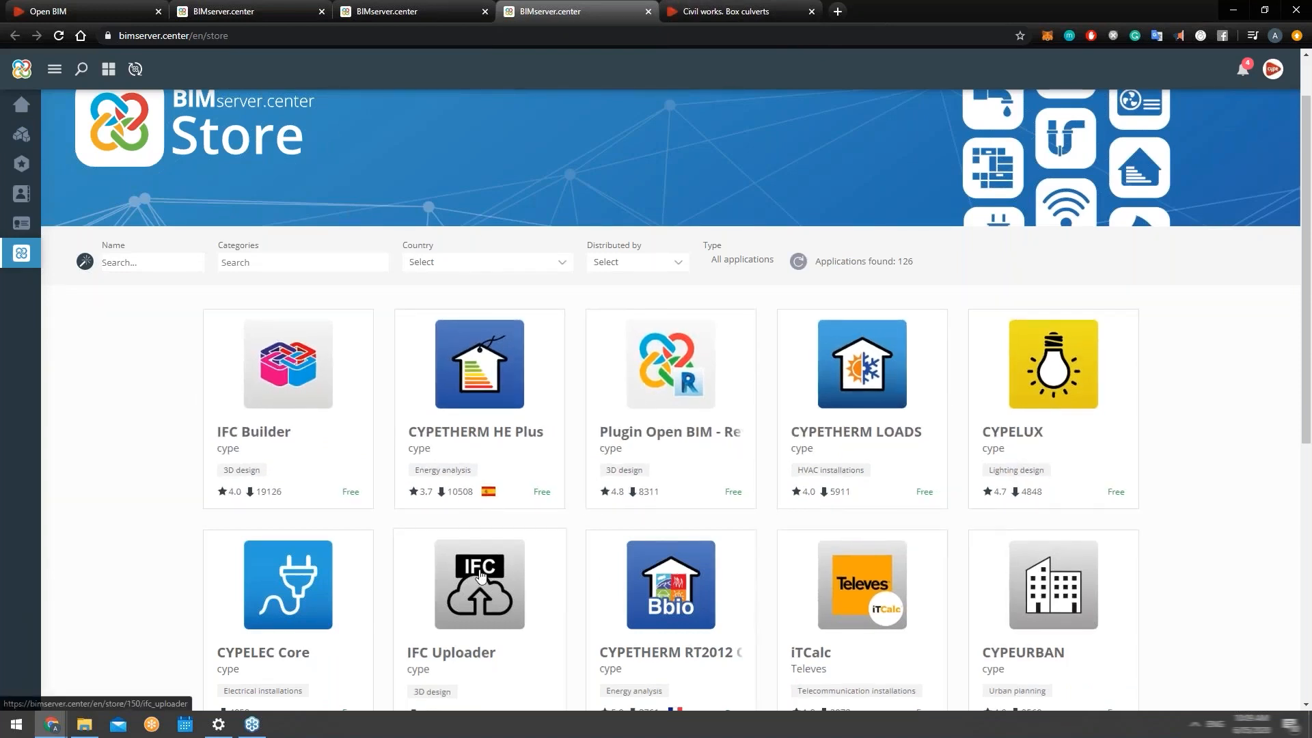
{"action": "scroll", "coordinate": [316, 374], "scroll_direction": "down", "scroll_amount": 1}
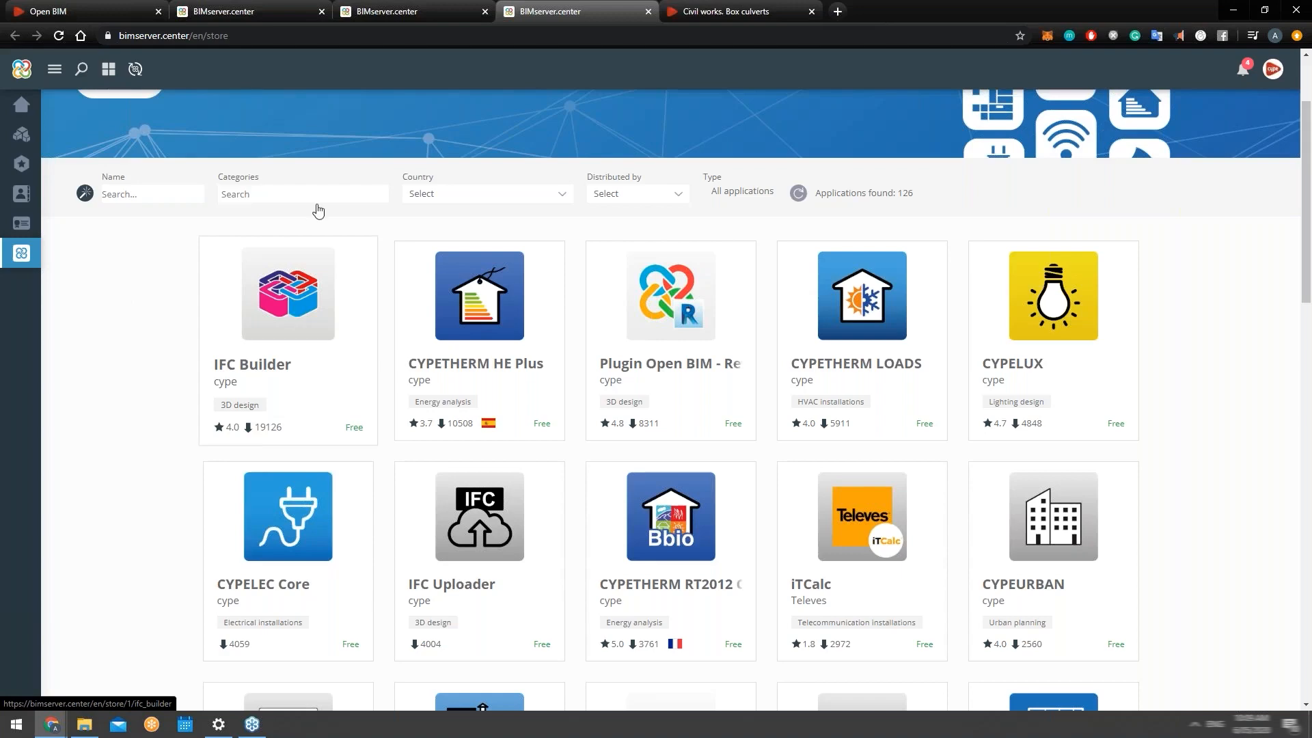
Compare the Open BIM workflow flowchart with the applications in the BIMserver.center Store.
{"action": "left_click", "coordinate": [401, 17]}
{"action": "left_click", "coordinate": [54, 10]}
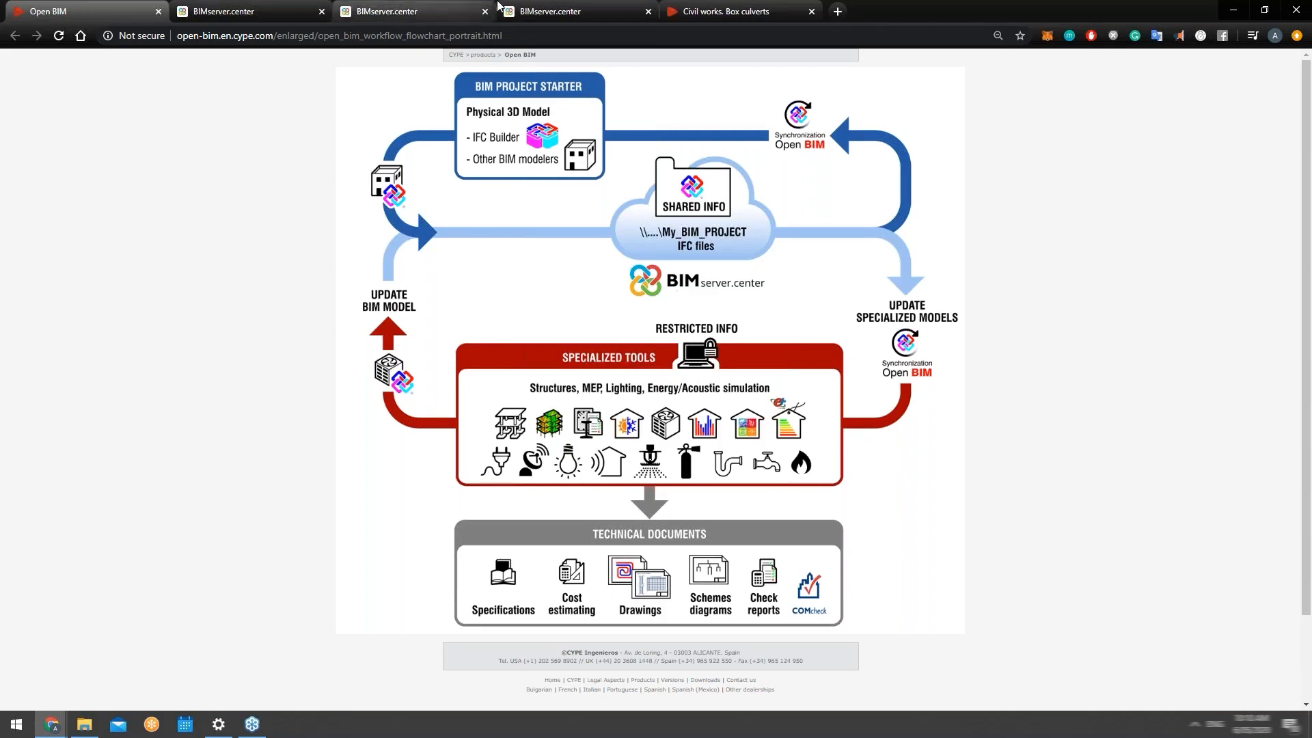
{"action": "left_click", "coordinate": [544, 8]}
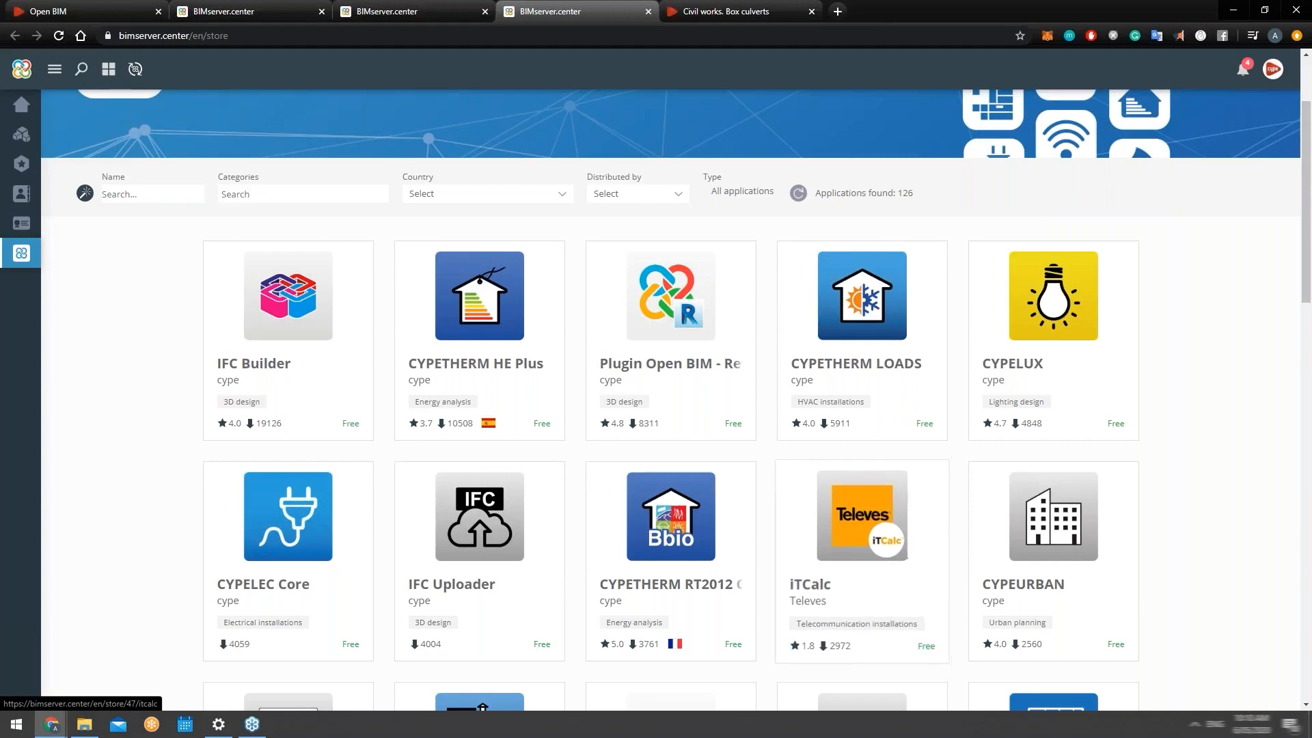
Show the start of CYPE's Box culverts product page at a smaller zoom and read its introduction.
{"action": "key", "text": "ctrl+Tab"}
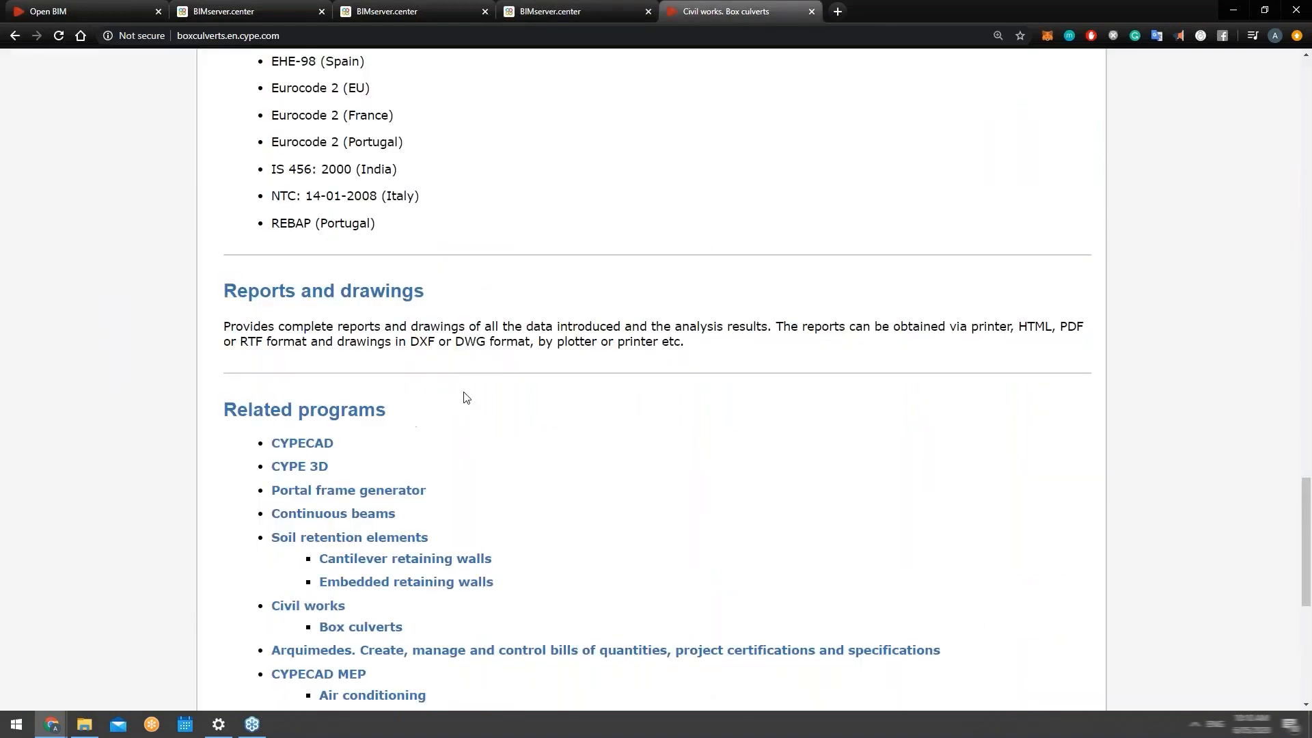
{"action": "scroll", "coordinate": [465, 392], "scroll_direction": "up", "scroll_amount": 20}
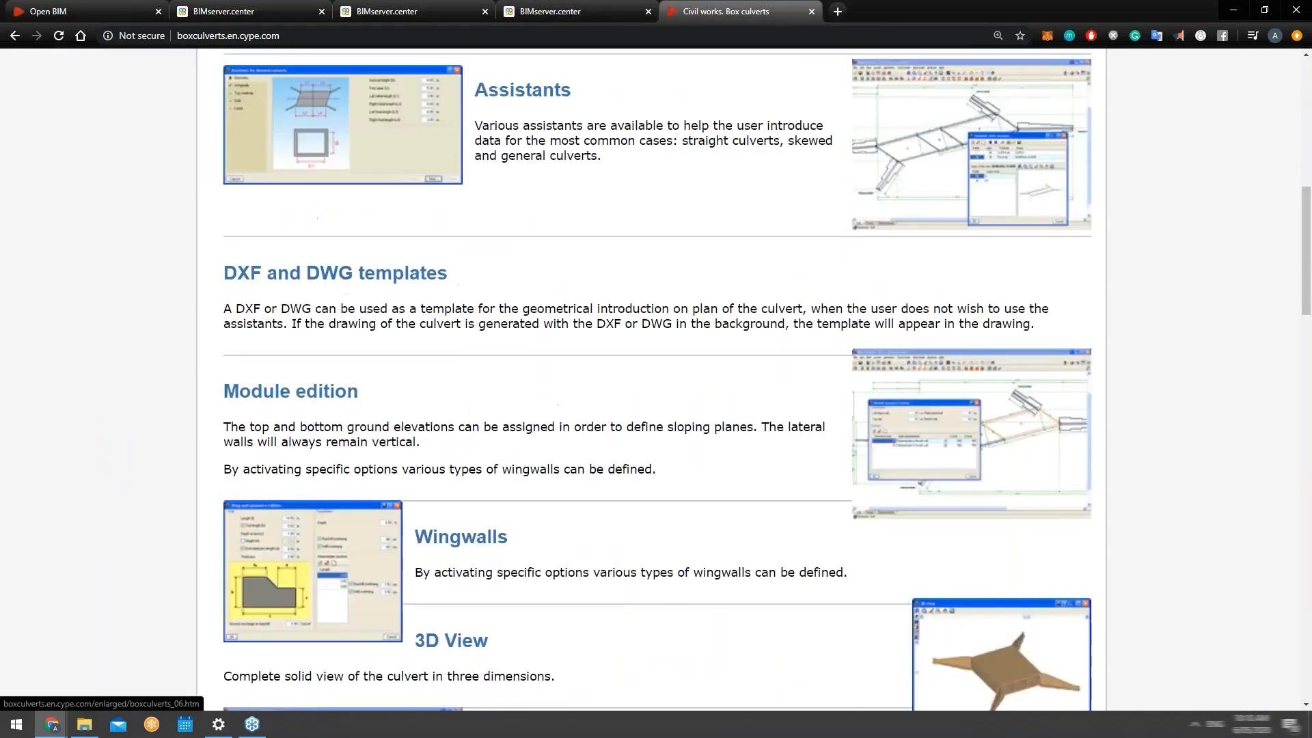
{"action": "scroll", "coordinate": [474, 381], "scroll_direction": "up", "scroll_amount": 10}
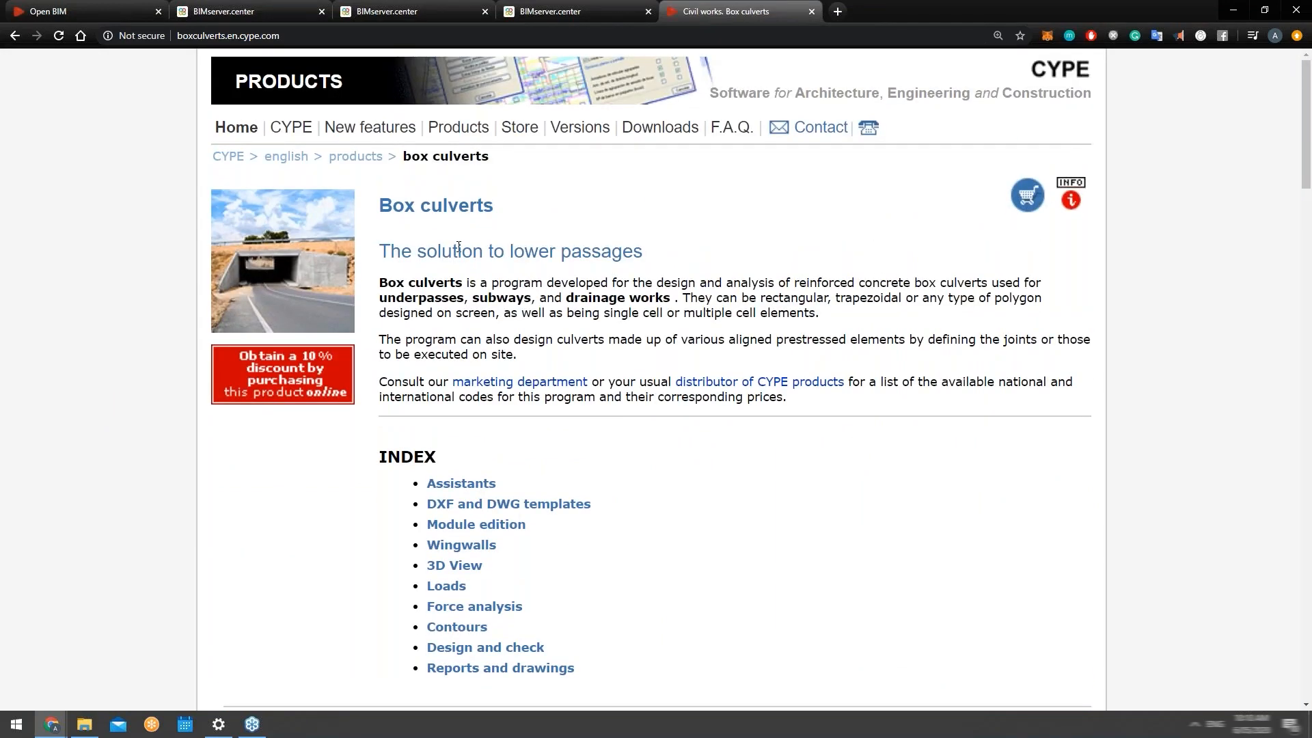
{"action": "key", "text": "ctrl+minus"}
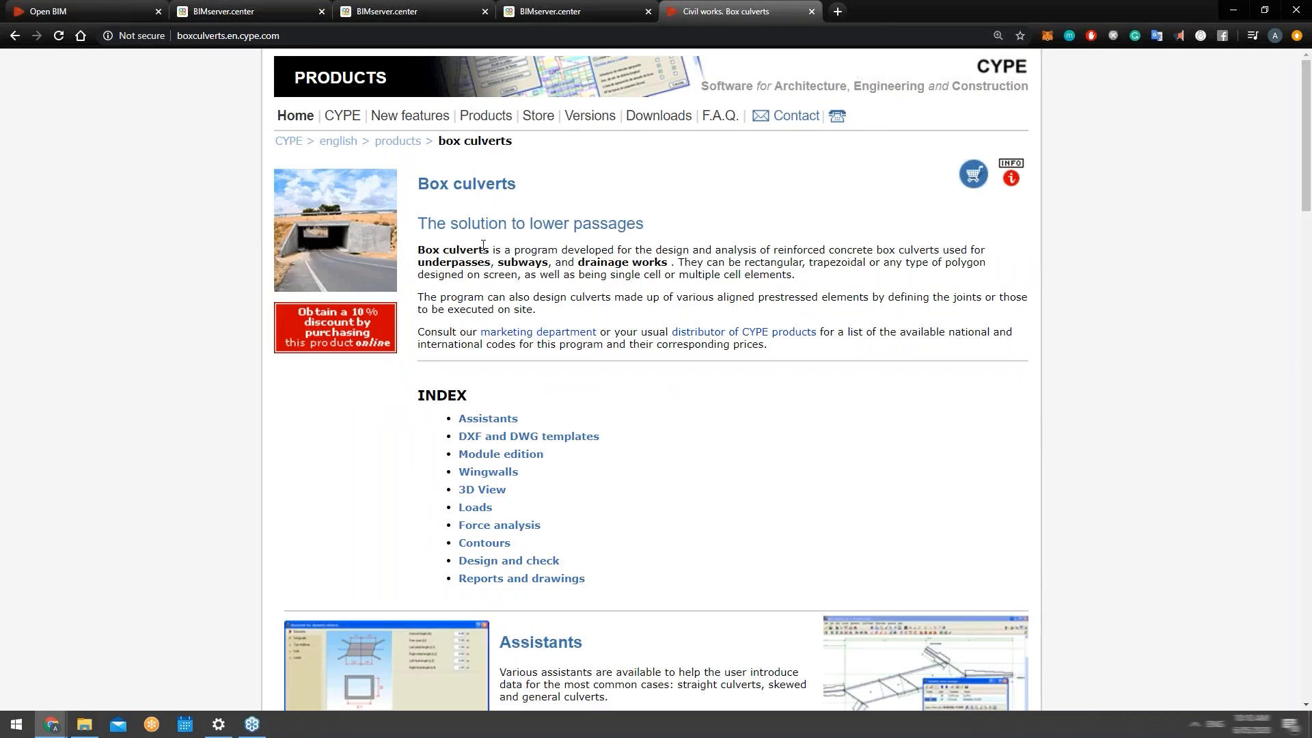
{"action": "scroll", "coordinate": [498, 244], "scroll_direction": "down", "scroll_amount": 1}
{"action": "scroll", "coordinate": [410, 171], "scroll_direction": "up", "scroll_amount": 1}
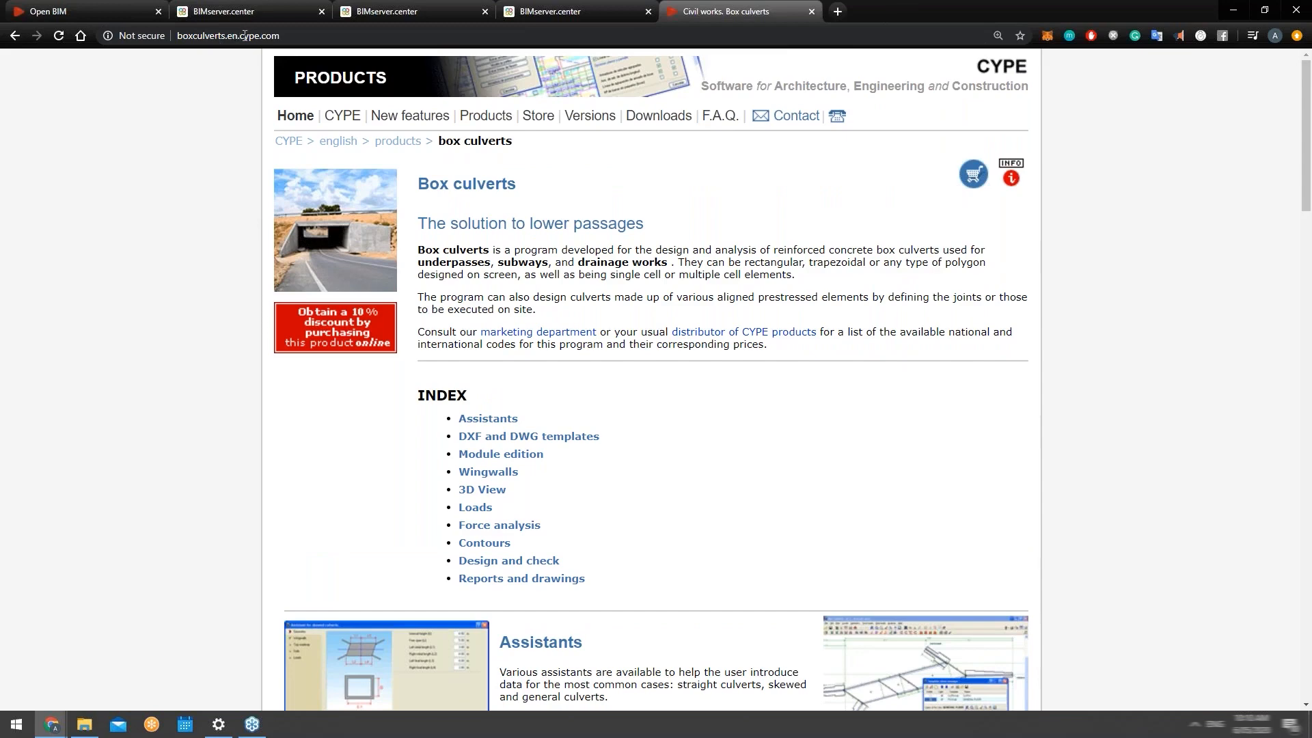
Review the Box culverts page's index and its Assistants and DXF and DWG templates sections.
{"action": "scroll", "coordinate": [519, 259], "scroll_direction": "down", "scroll_amount": 1}
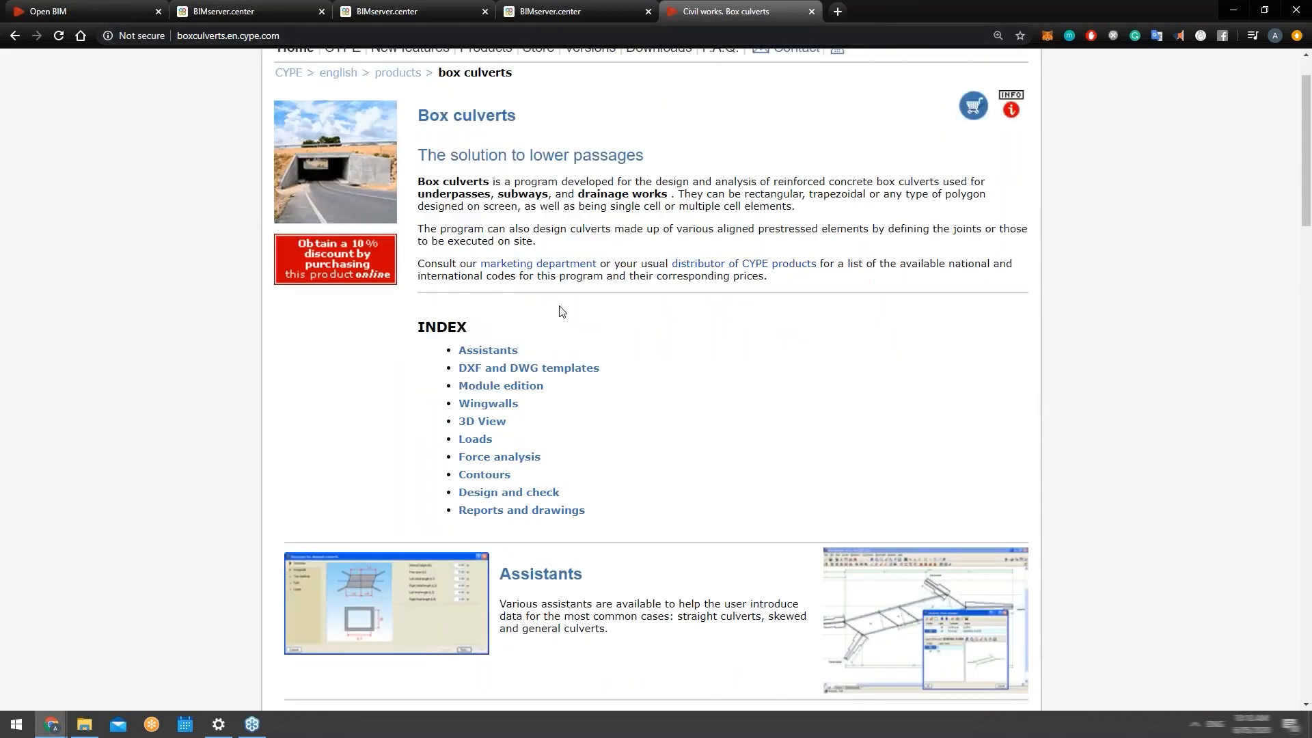
{"action": "scroll", "coordinate": [561, 312], "scroll_direction": "down", "scroll_amount": 2}
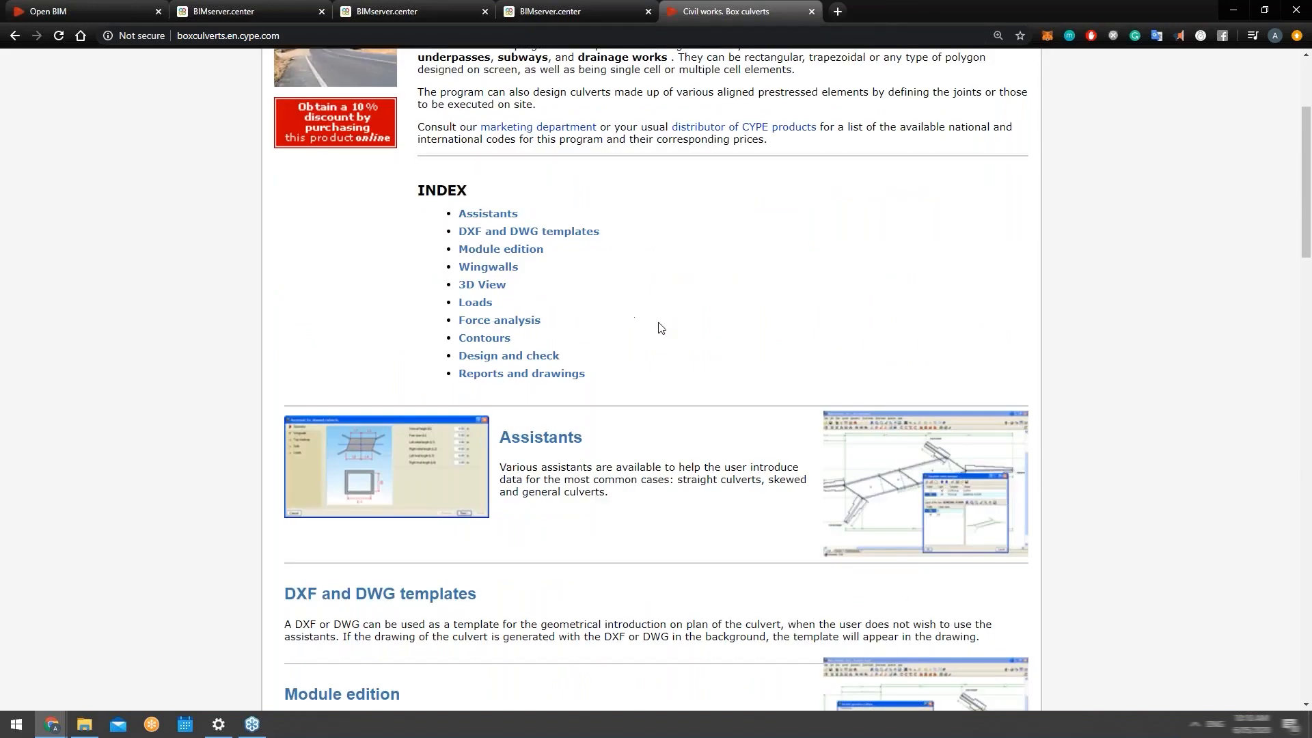
{"action": "scroll", "coordinate": [659, 326], "scroll_direction": "down", "scroll_amount": 2}
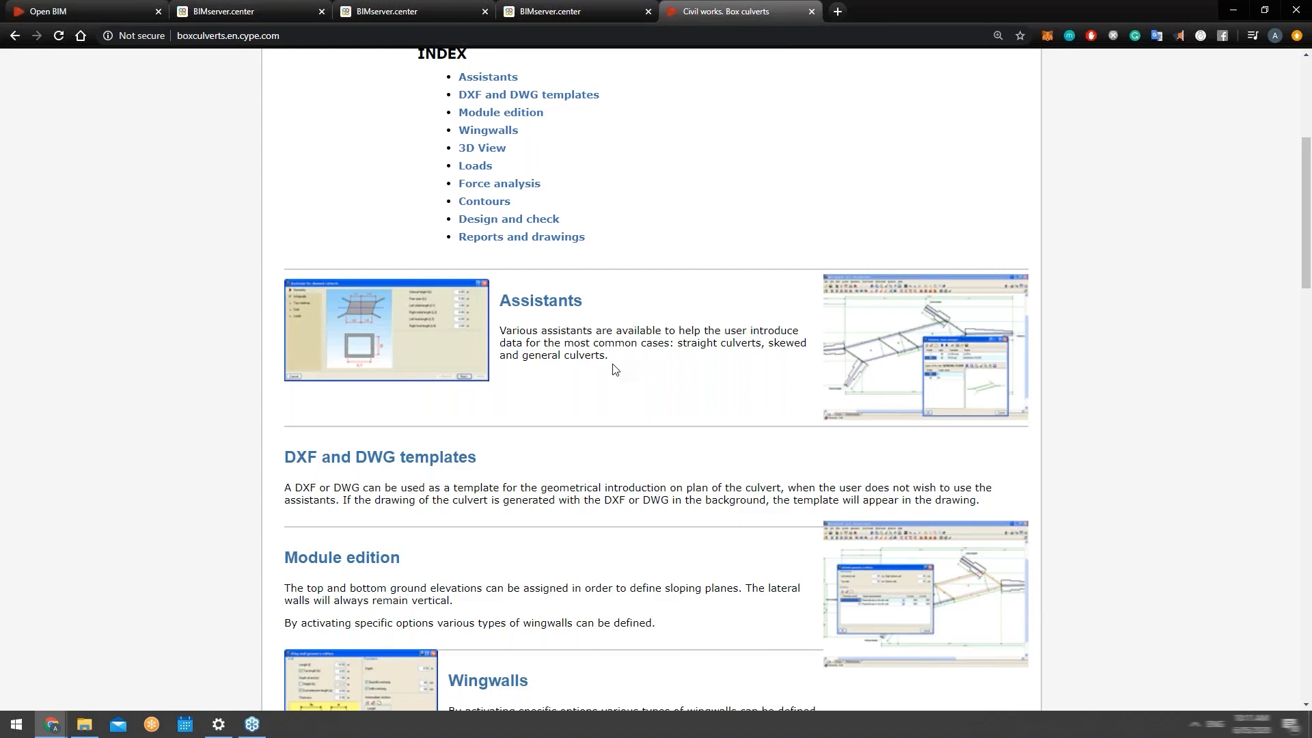
{"action": "scroll", "coordinate": [549, 276], "scroll_direction": "down", "scroll_amount": 1}
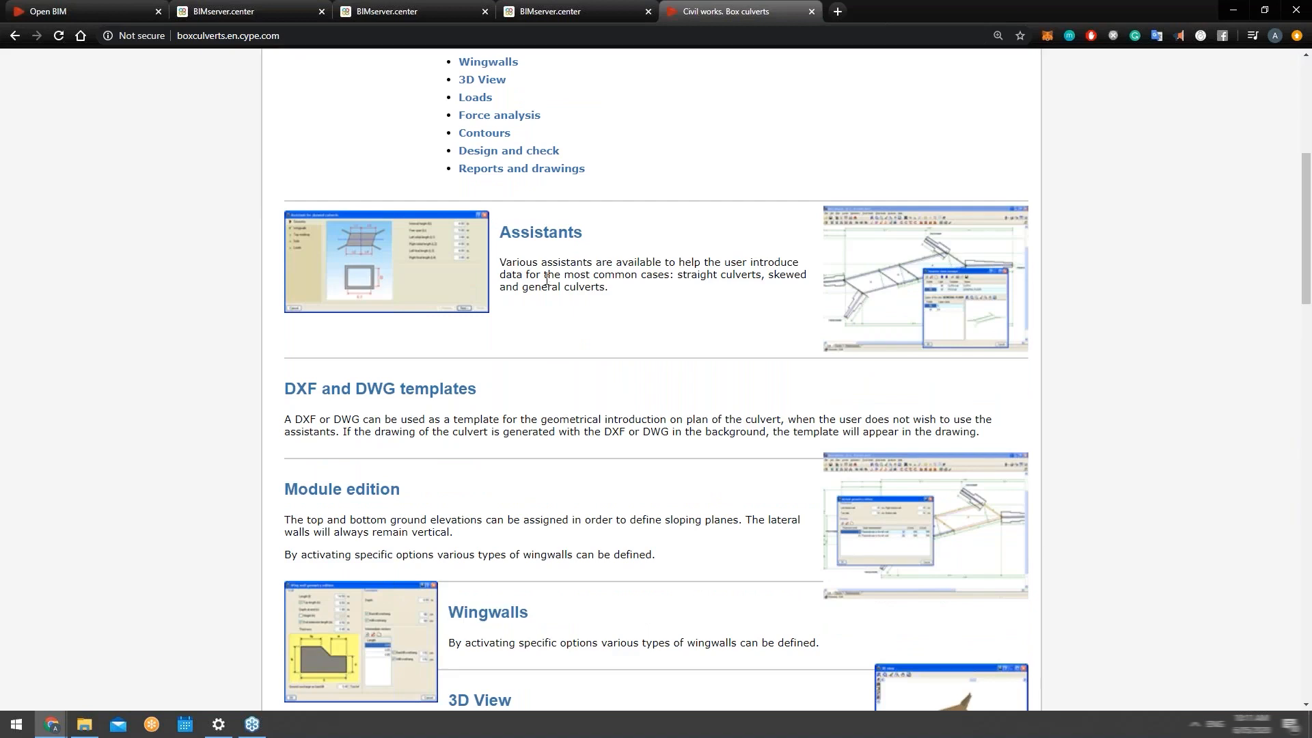
{"action": "scroll", "coordinate": [546, 280], "scroll_direction": "down", "scroll_amount": 1}
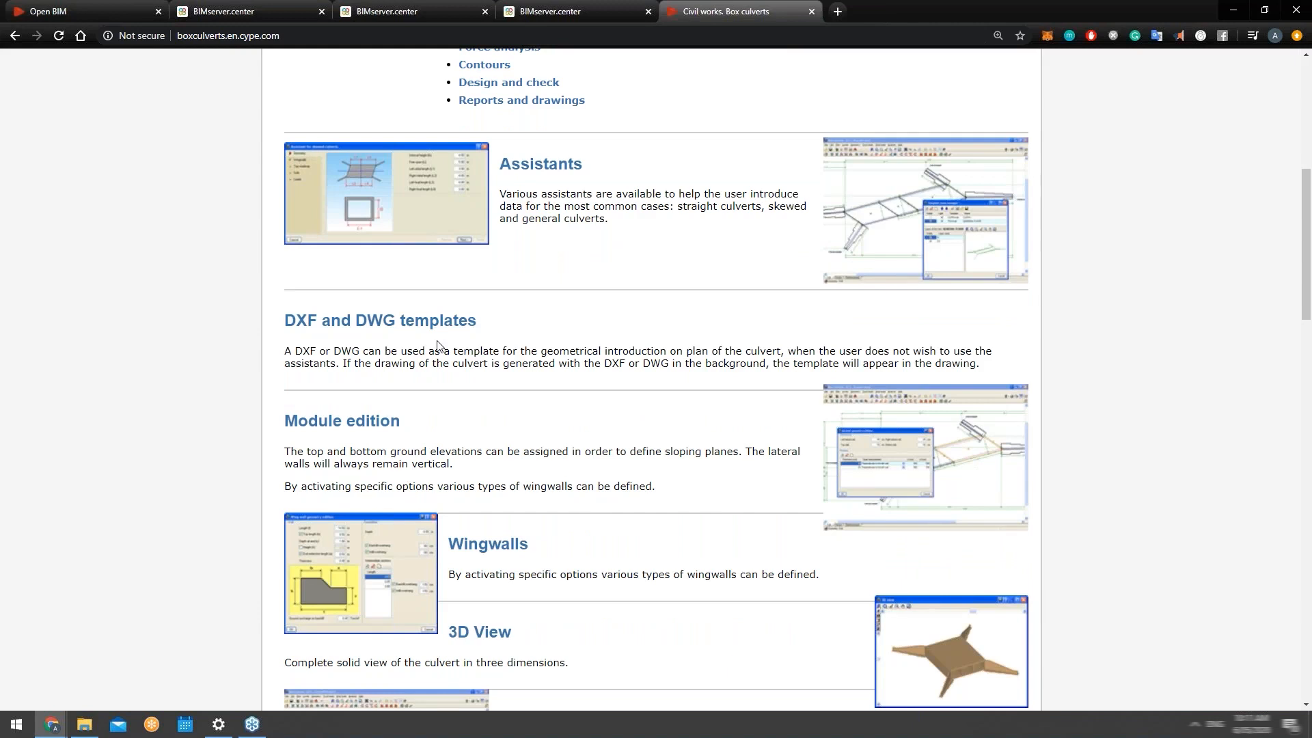
{"action": "scroll", "coordinate": [438, 345], "scroll_direction": "down", "scroll_amount": 2}
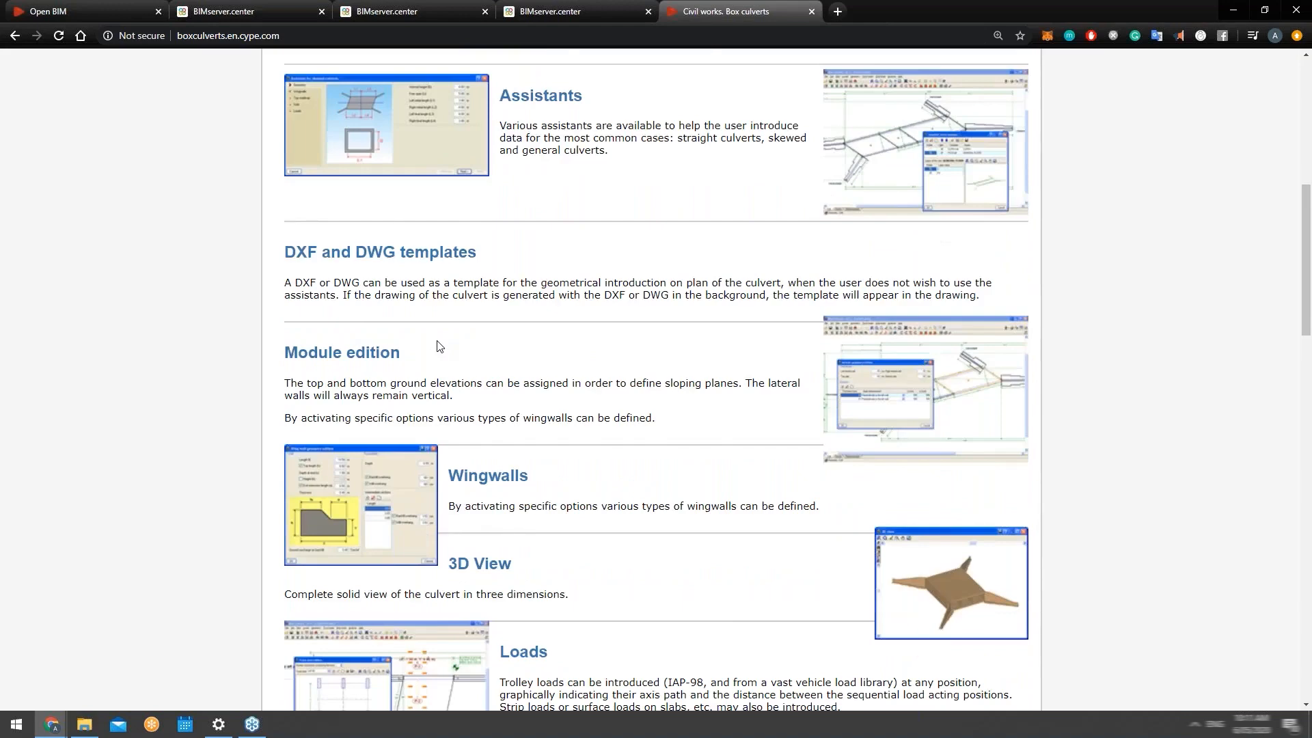
Review the module edition, wingwalls, 3D view, loads and force analysis features of Box culverts.
{"action": "scroll", "coordinate": [493, 352], "scroll_direction": "down", "scroll_amount": 2}
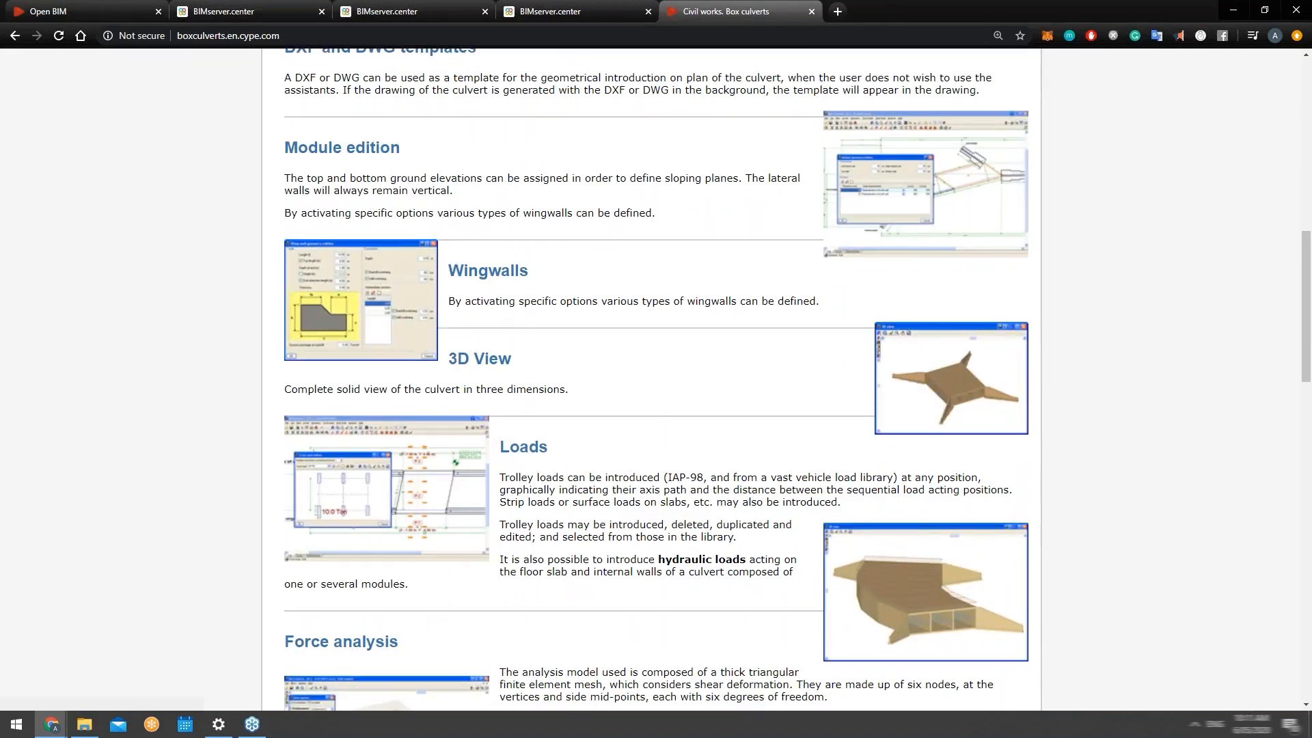
{"action": "scroll", "coordinate": [514, 299], "scroll_direction": "down", "scroll_amount": 1}
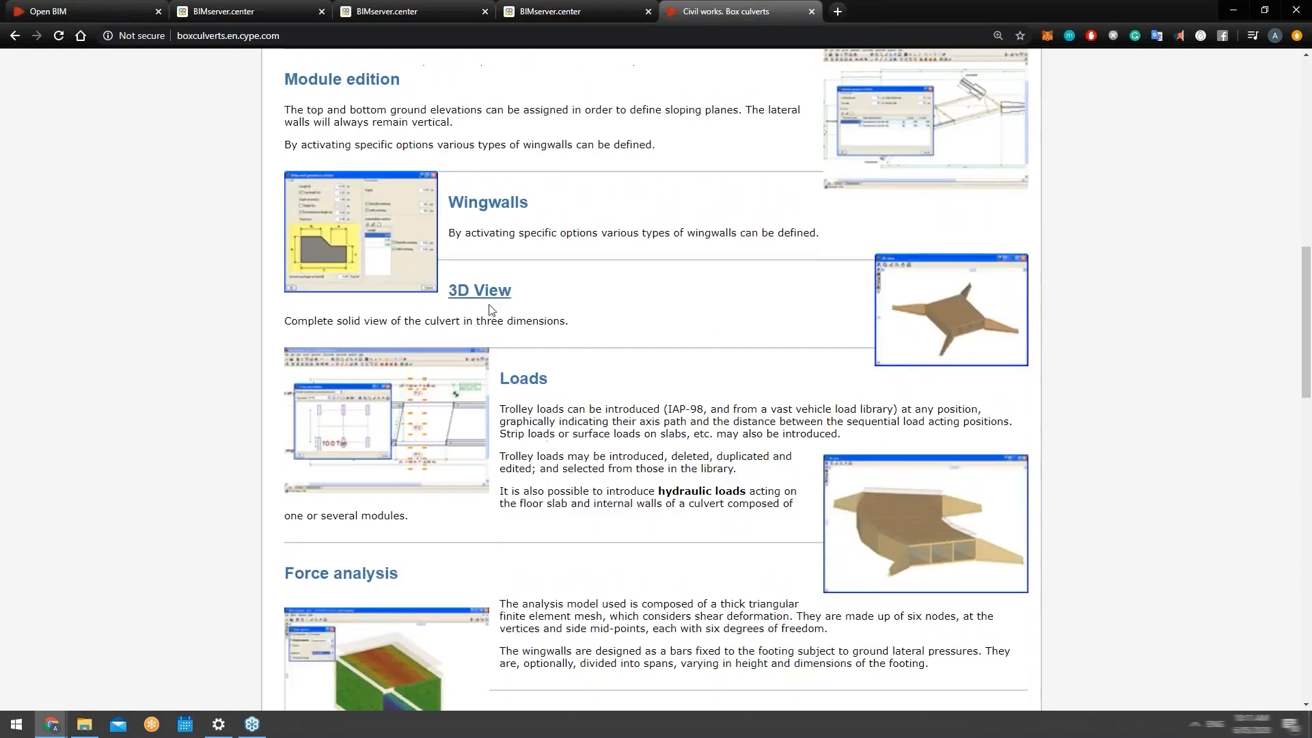
{"action": "scroll", "coordinate": [512, 302], "scroll_direction": "down", "scroll_amount": 1}
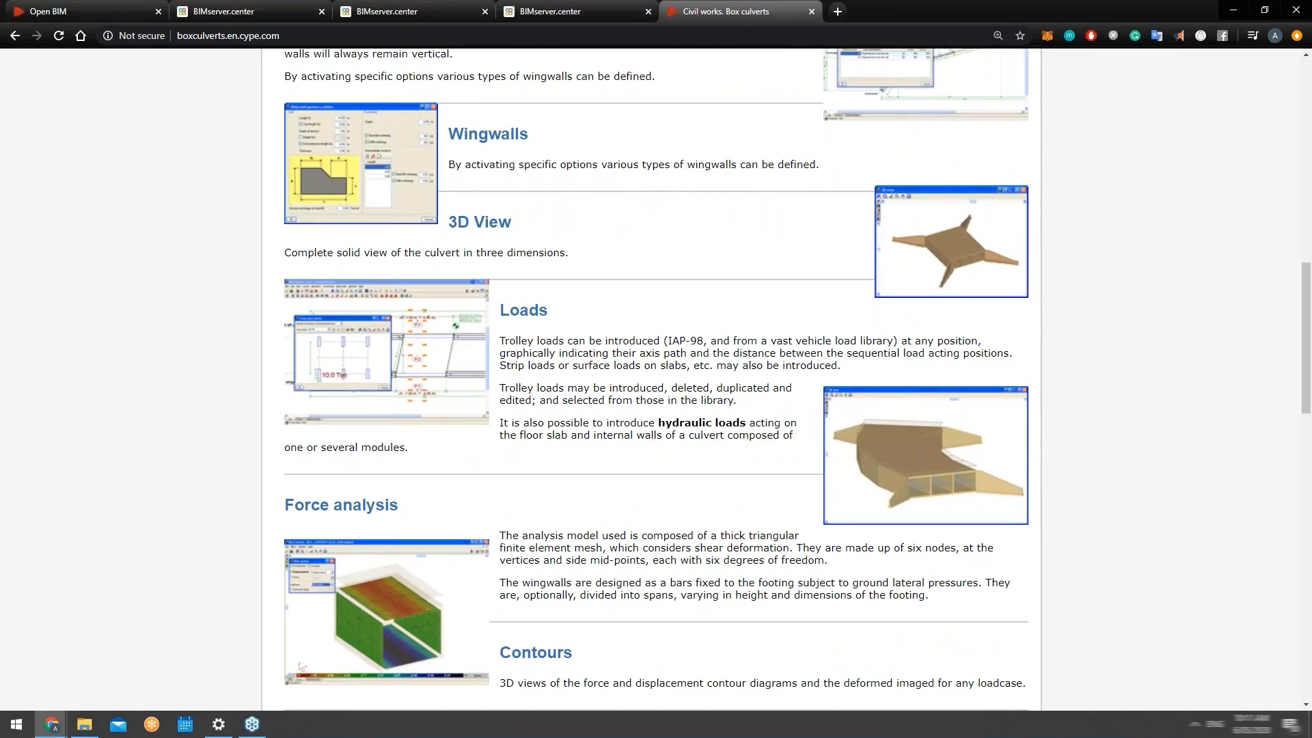
{"action": "scroll", "coordinate": [656, 379], "scroll_direction": "down", "scroll_amount": 8}
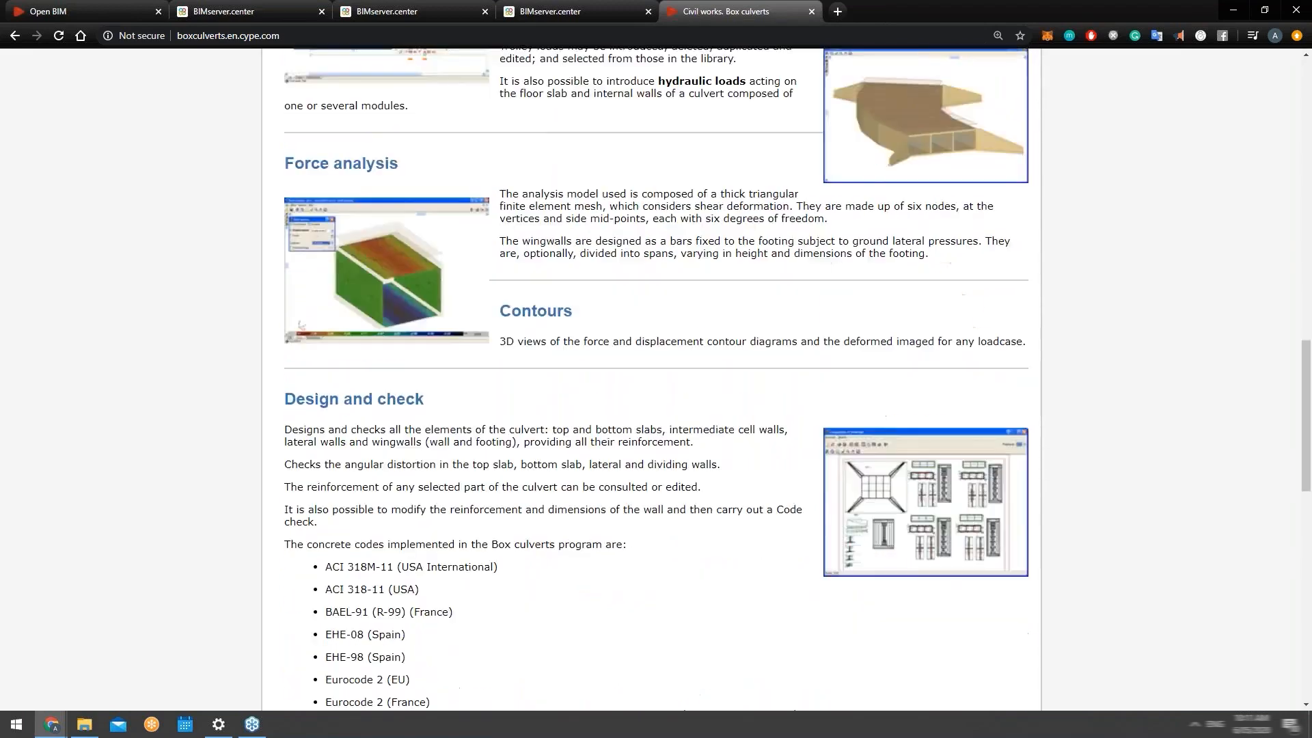
Examine the concrete codes listed under Design and check, highlighting the whole list, and read the Reports and drawings section.
{"action": "scroll", "coordinate": [654, 383], "scroll_direction": "down", "scroll_amount": 1}
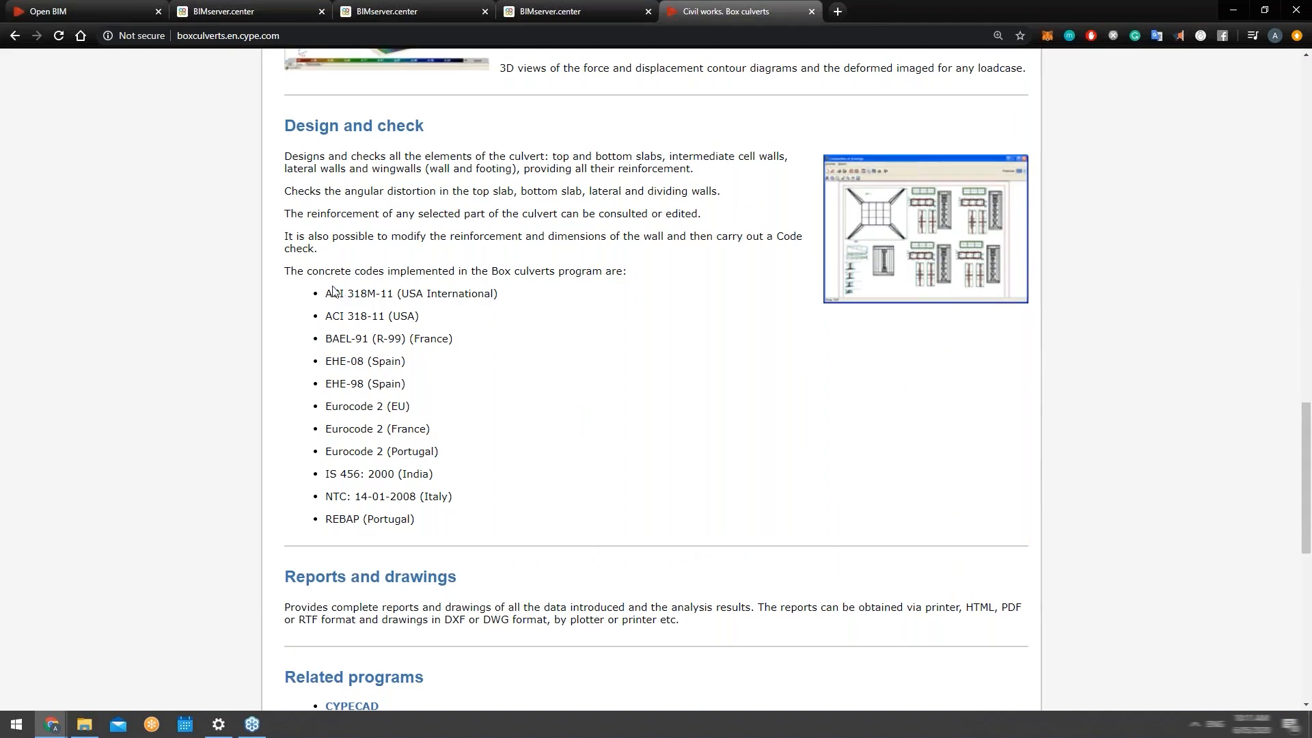
{"action": "left_click_drag", "start_coordinate": [324, 292], "coordinate": [439, 522]}
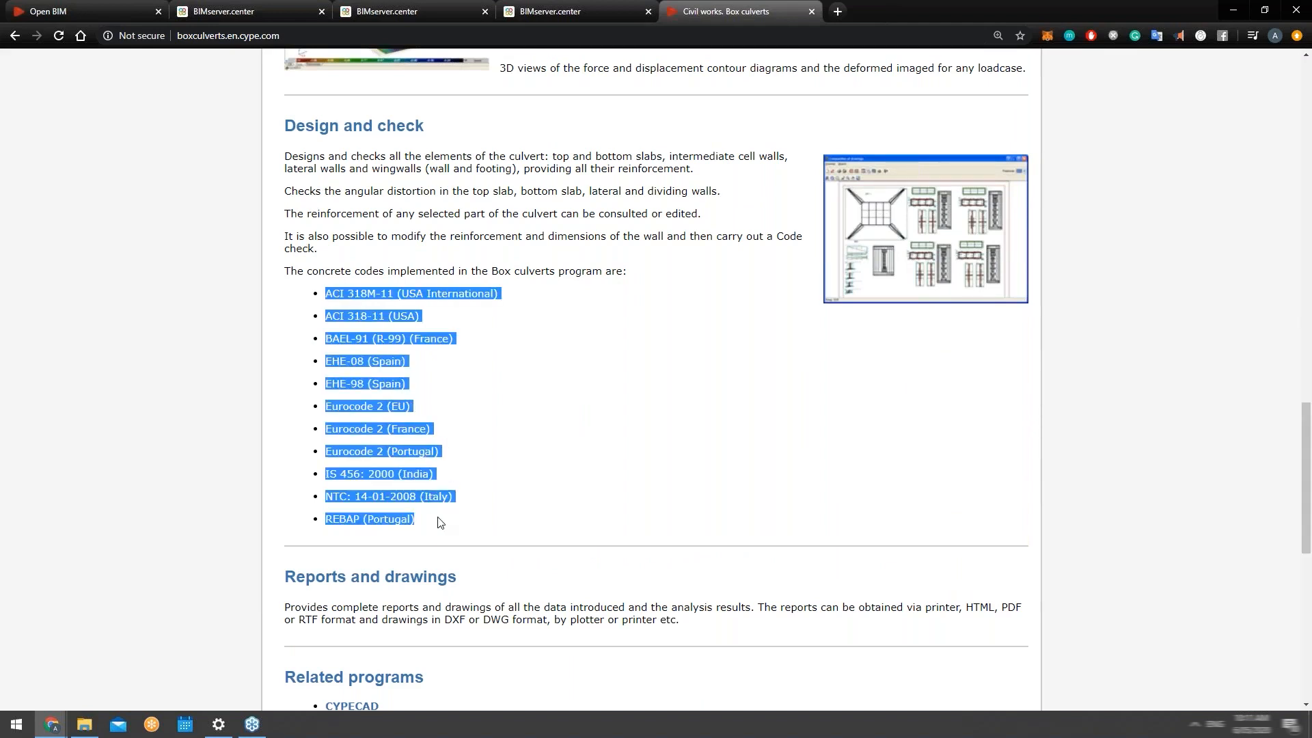
{"action": "left_click", "coordinate": [440, 523]}
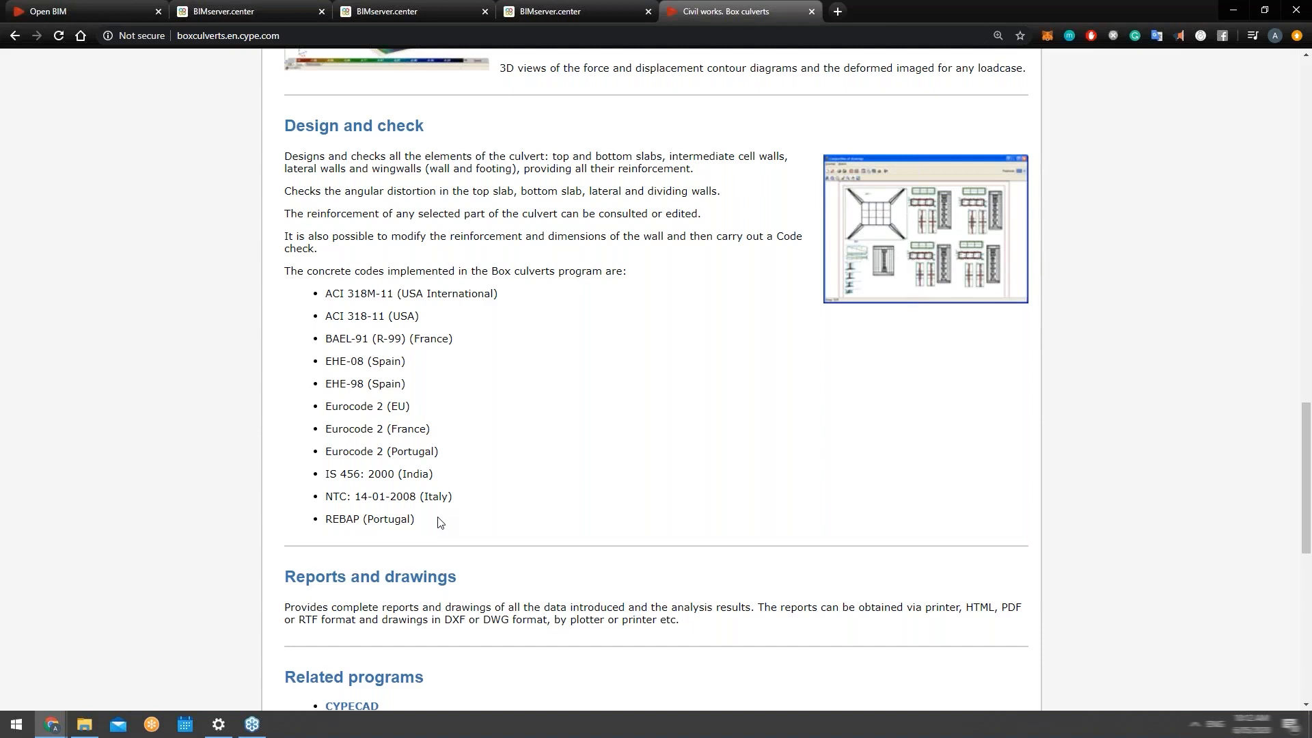
{"action": "scroll", "coordinate": [444, 498], "scroll_direction": "down", "scroll_amount": 1}
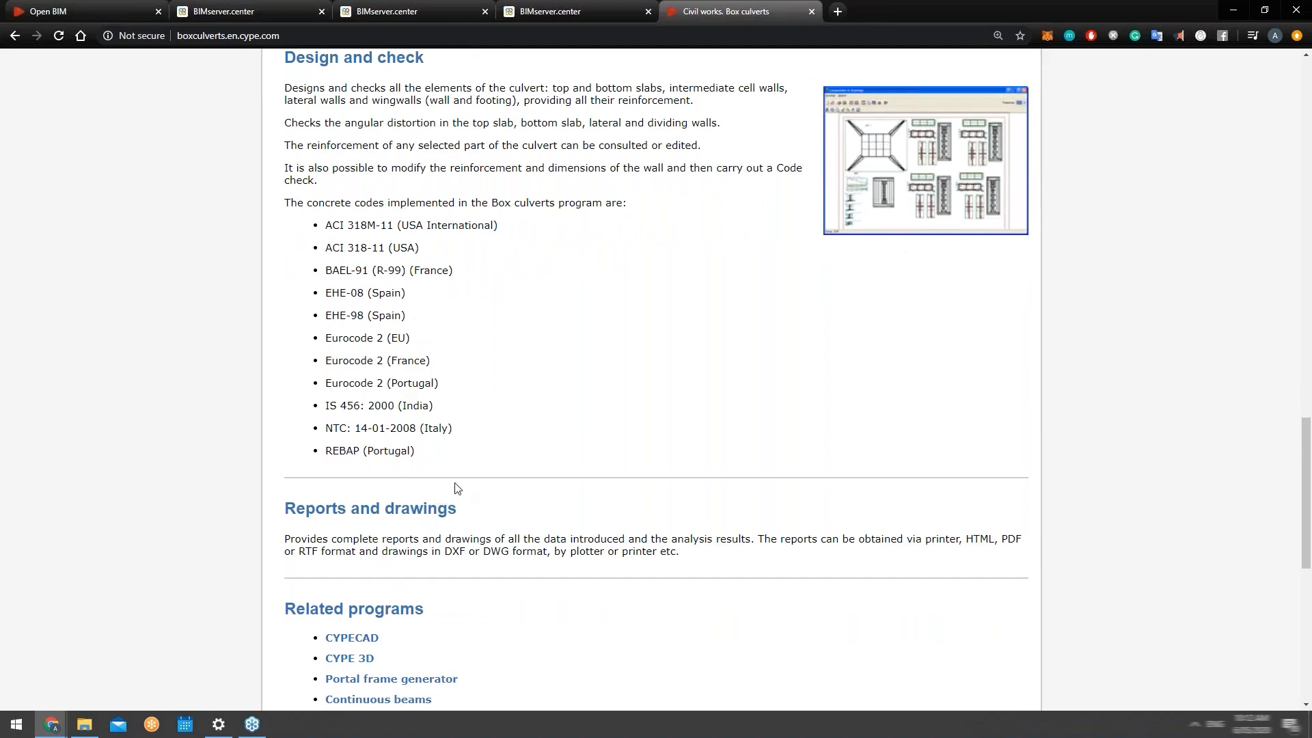
{"action": "scroll", "coordinate": [455, 486], "scroll_direction": "down", "scroll_amount": 1}
{"action": "scroll", "coordinate": [431, 463], "scroll_direction": "down", "scroll_amount": 1}
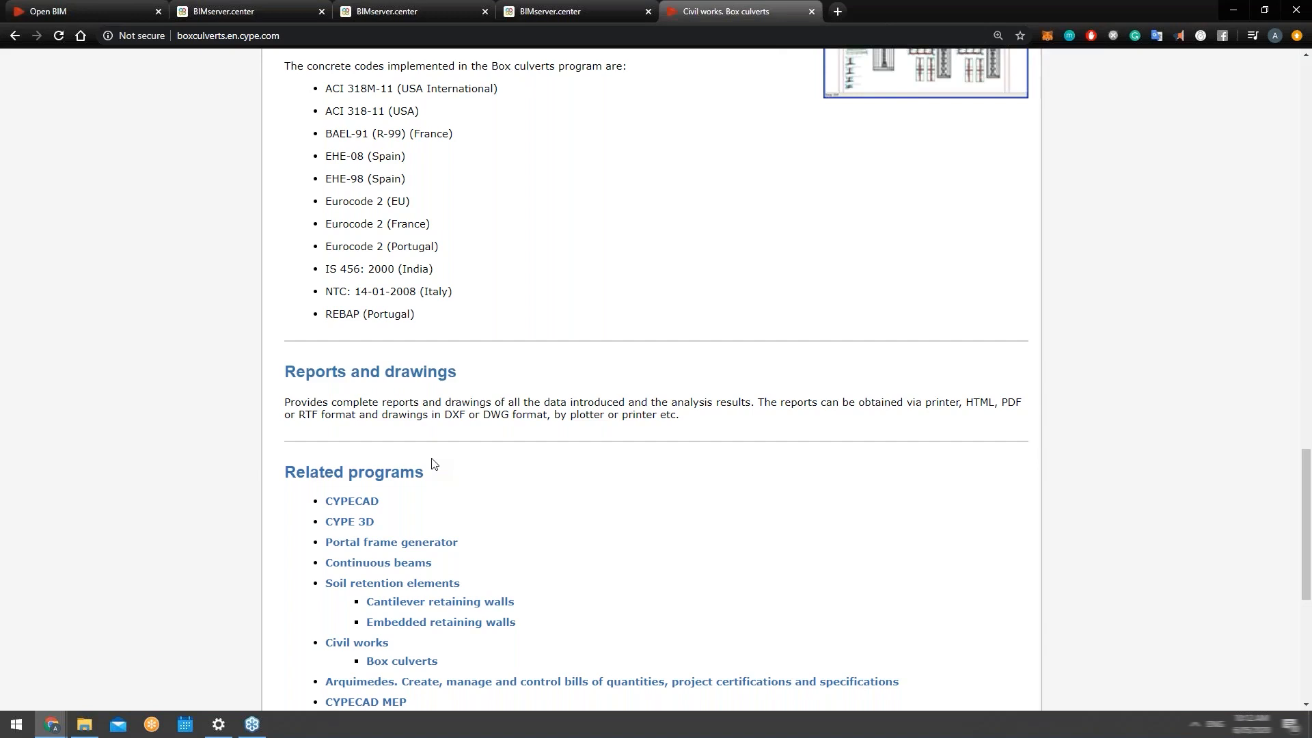
Look over the related programs at the end of the Box culverts page and return to its beginning.
{"action": "scroll", "coordinate": [432, 464], "scroll_direction": "down", "scroll_amount": 3}
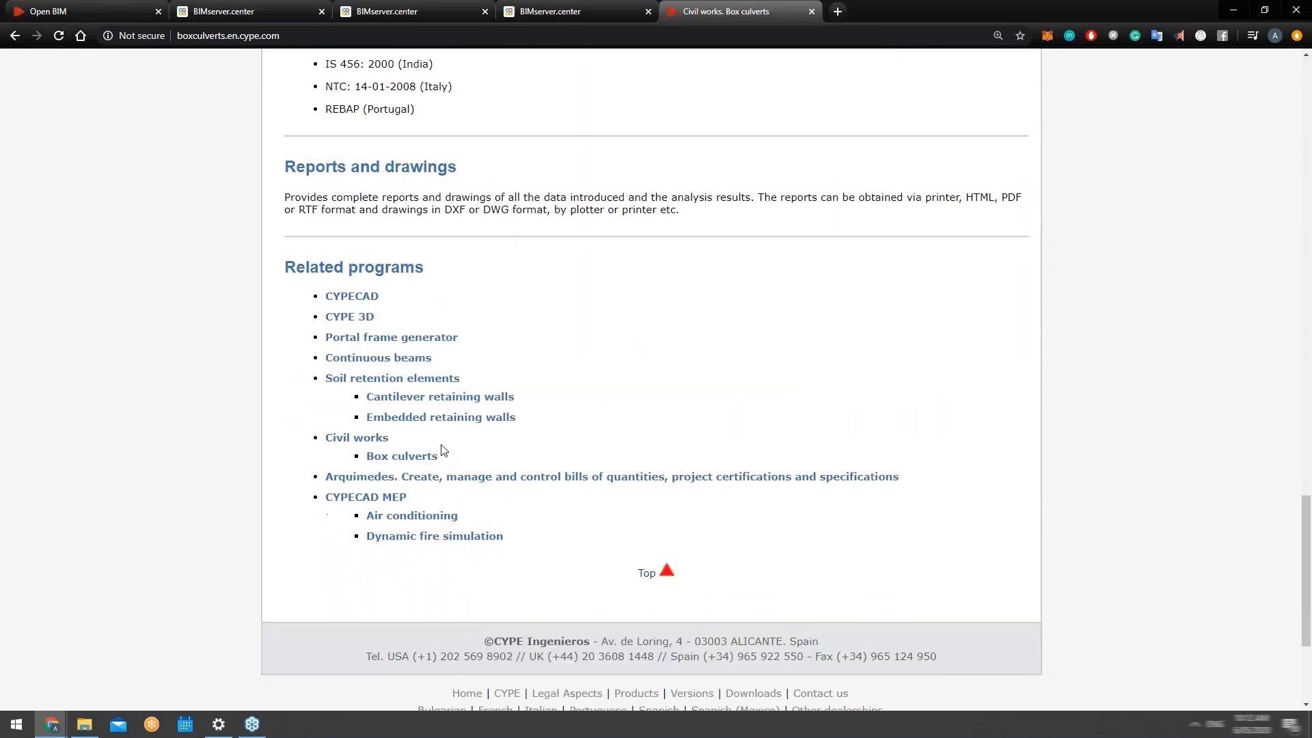
{"action": "scroll", "coordinate": [441, 450], "scroll_direction": "up", "scroll_amount": 2}
{"action": "scroll", "coordinate": [441, 450], "scroll_direction": "up", "scroll_amount": 5}
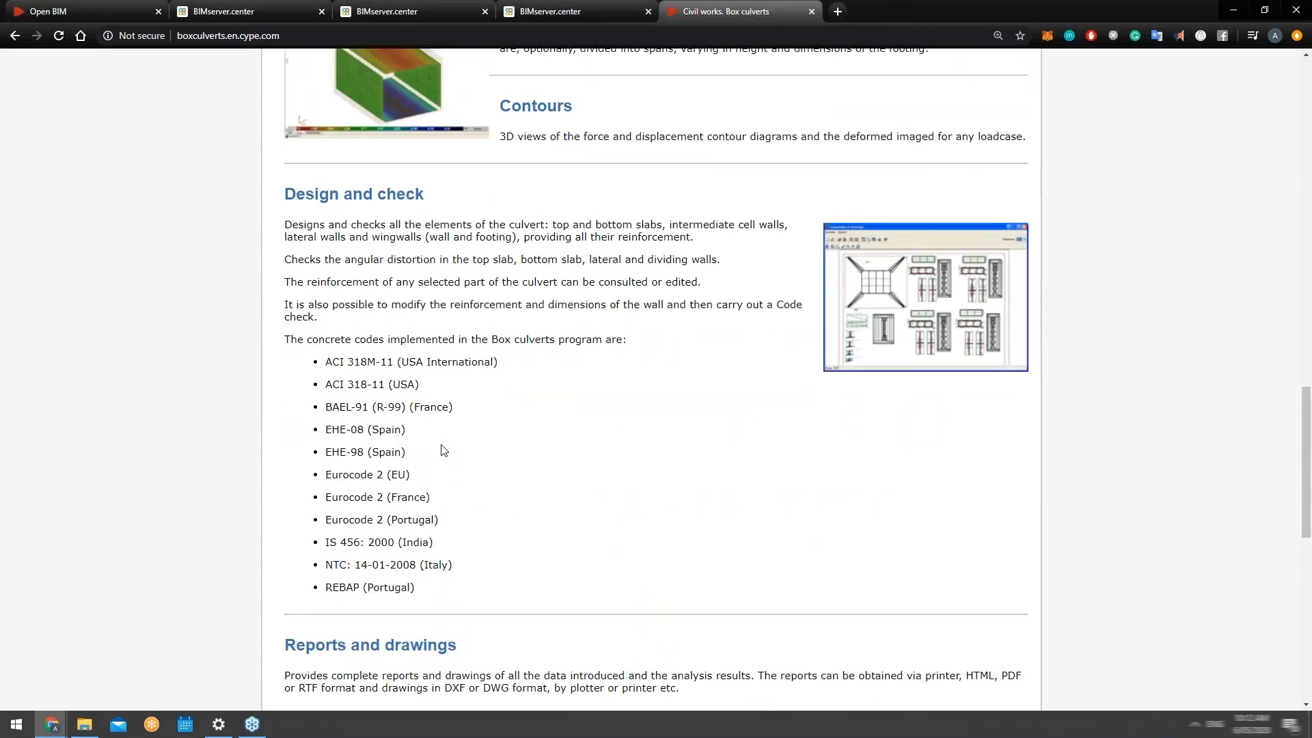
{"action": "scroll", "coordinate": [441, 450], "scroll_direction": "up", "scroll_amount": 15}
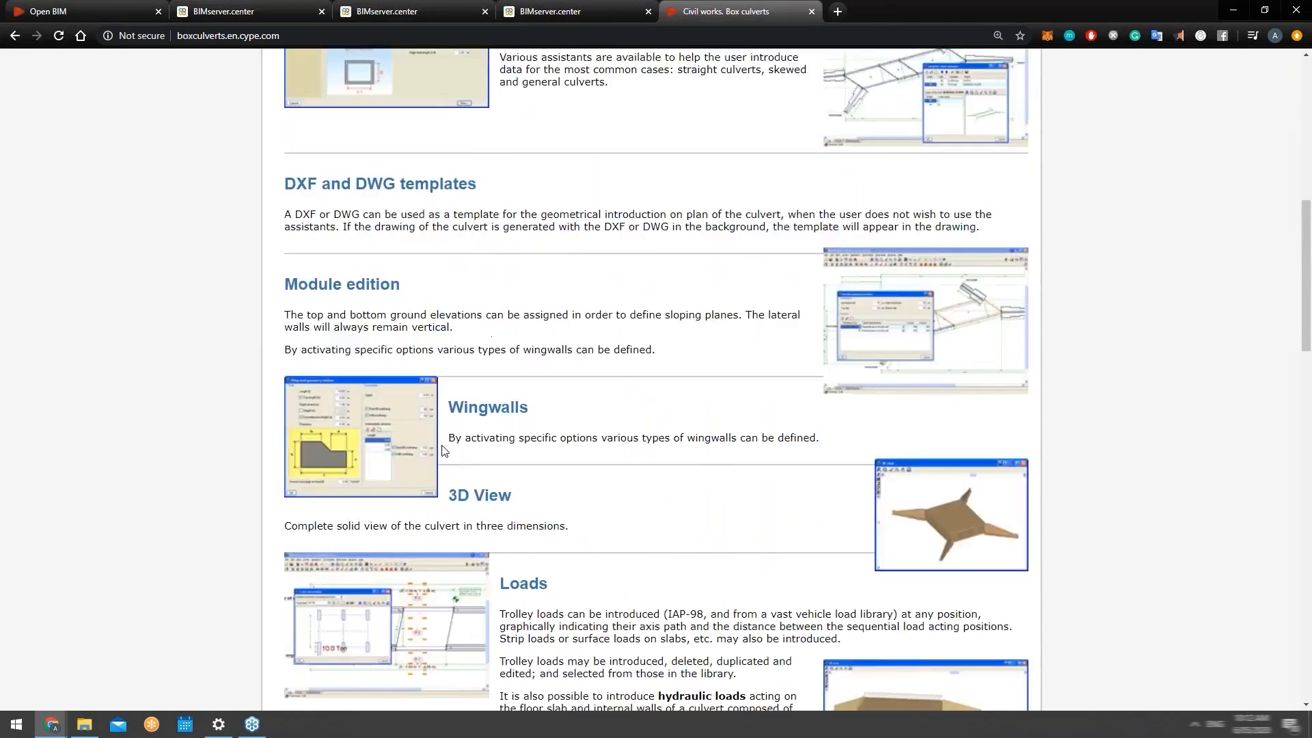
{"action": "scroll", "coordinate": [443, 451], "scroll_direction": "up", "scroll_amount": 5}
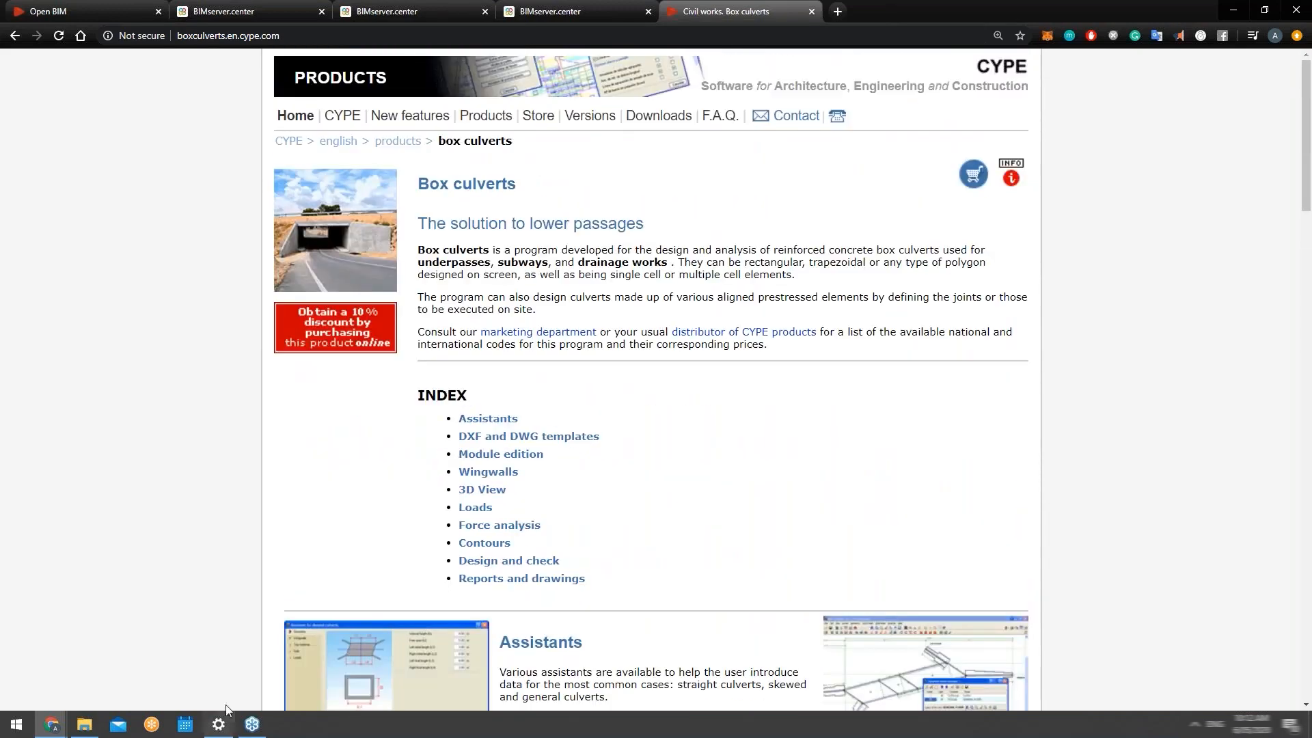
Launch the Box culverts program from the Structures group of CYPE 2020 and accept its time-limited version notice.
{"action": "left_click", "coordinate": [1195, 724]}
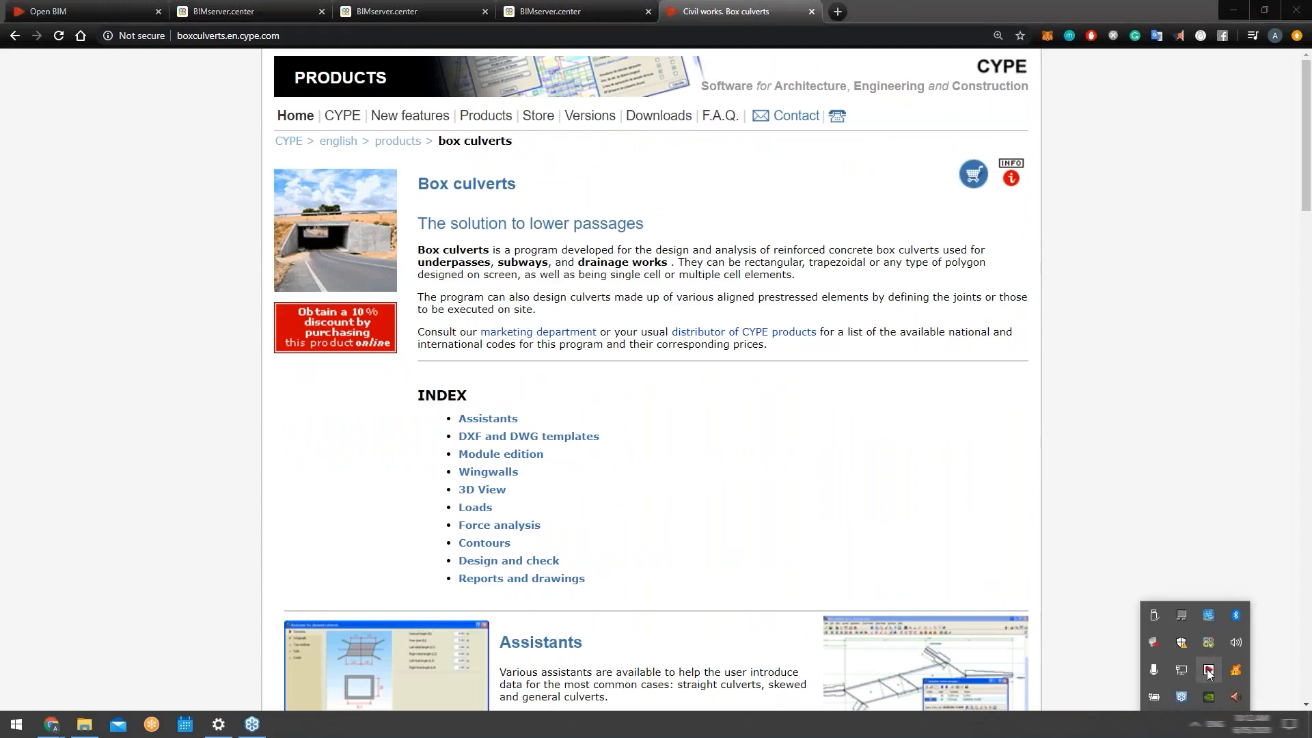
{"action": "left_click", "coordinate": [1207, 671]}
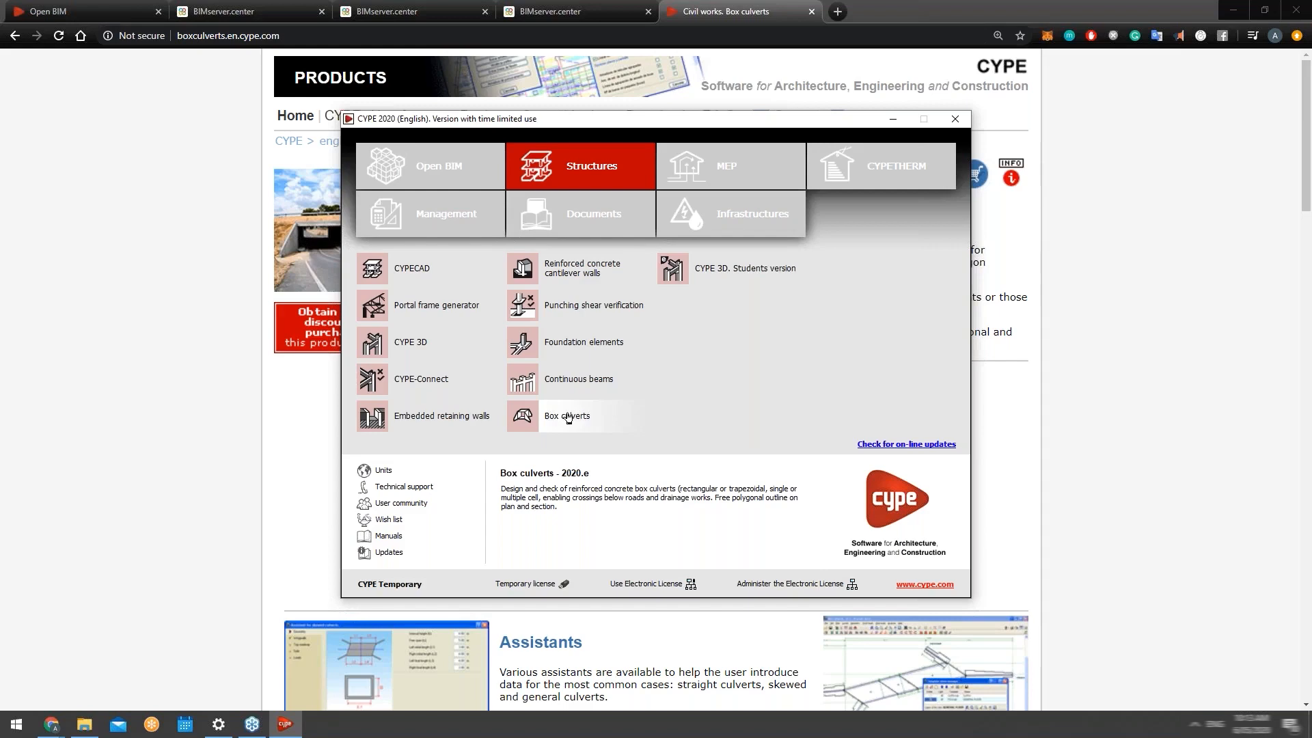
{"action": "left_click", "coordinate": [567, 416]}
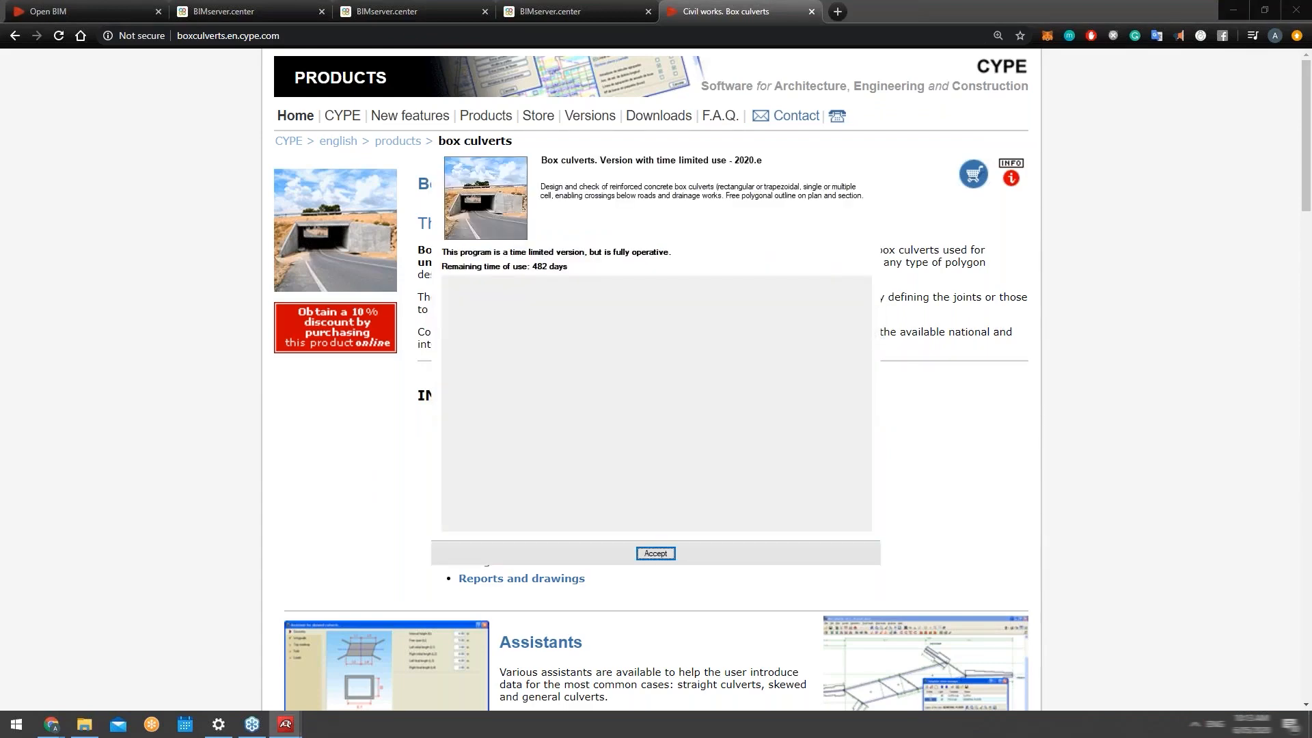
{"action": "left_click", "coordinate": [656, 554]}
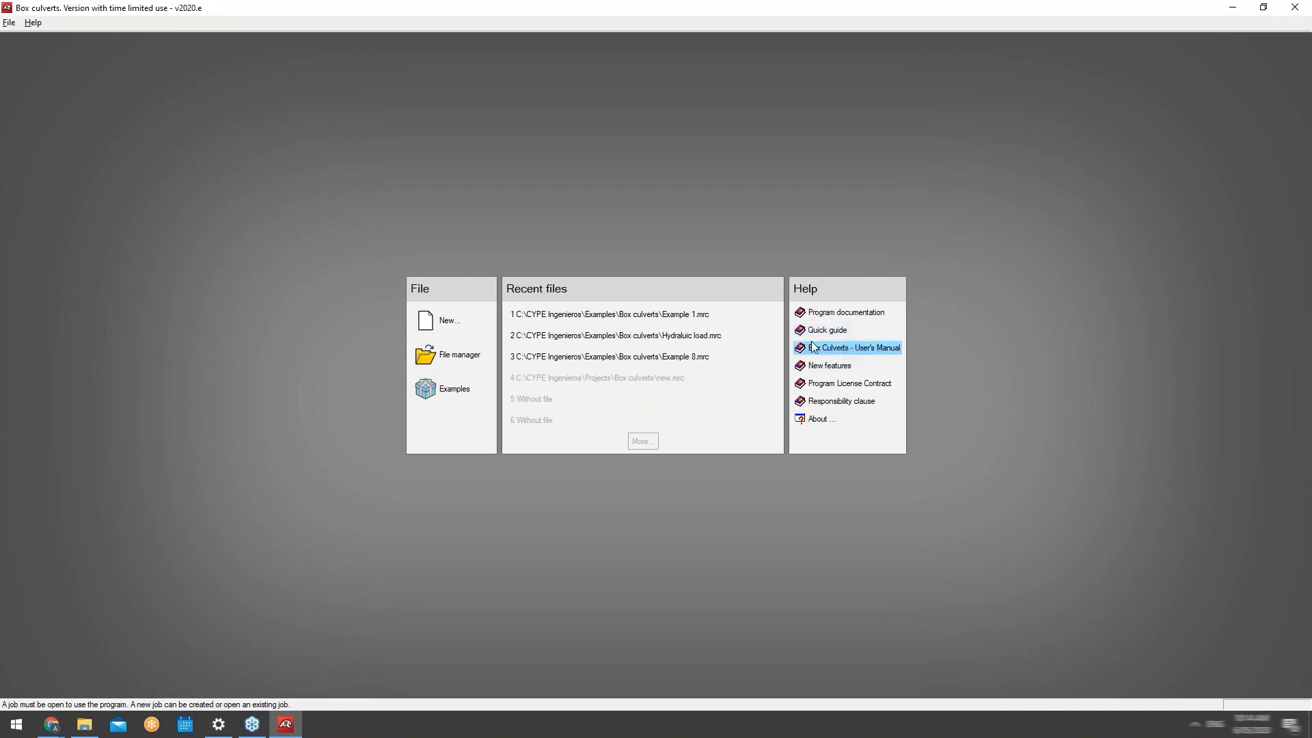
{"action": "left_click", "coordinate": [543, 337]}
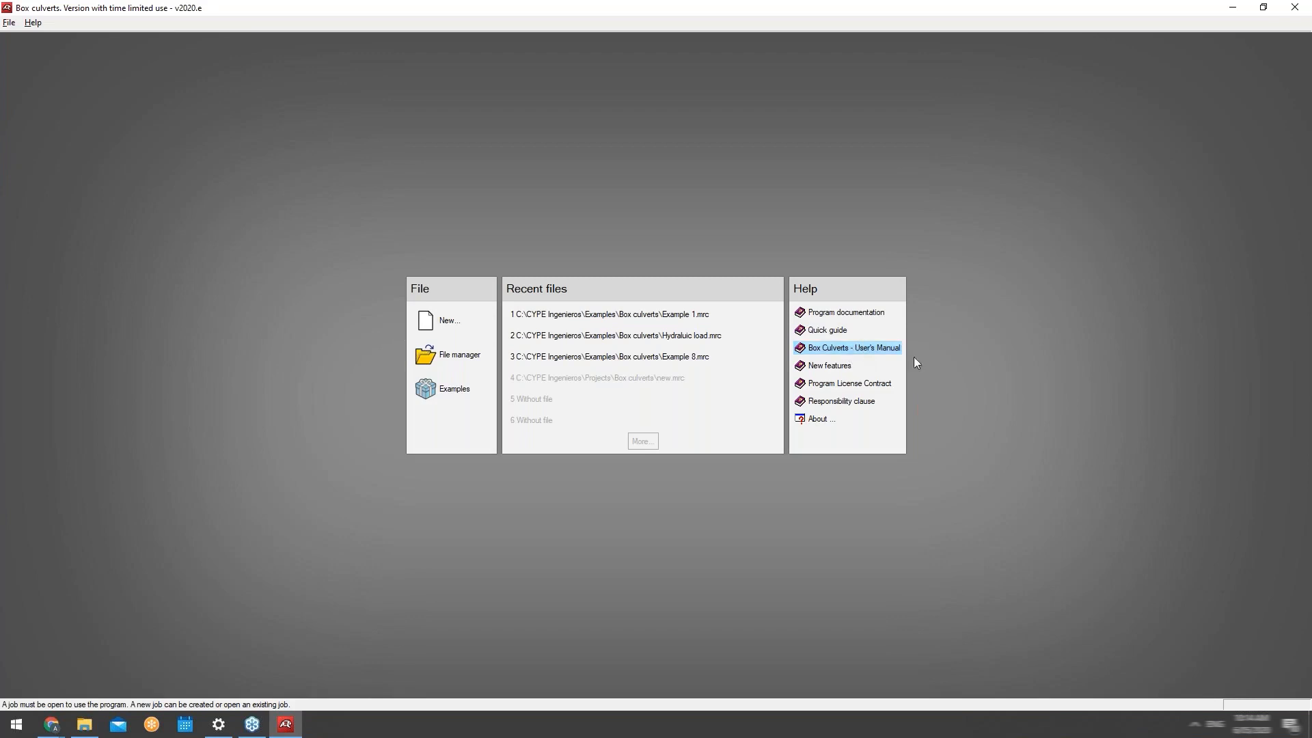
Create a new project with the file name ExampleWebinar and the description BoxCulver.
{"action": "left_click", "coordinate": [481, 321]}
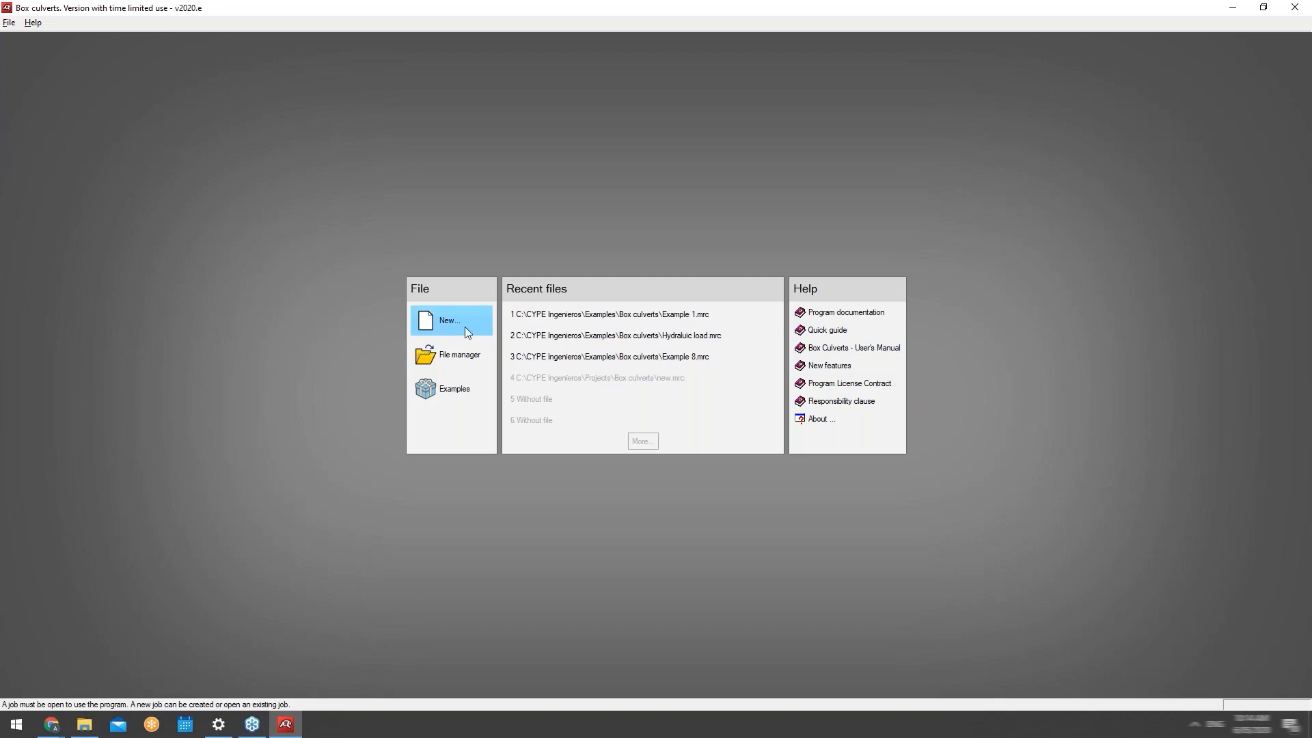
{"action": "key", "text": "BackSpace"}
{"action": "type", "text": "Exa"}
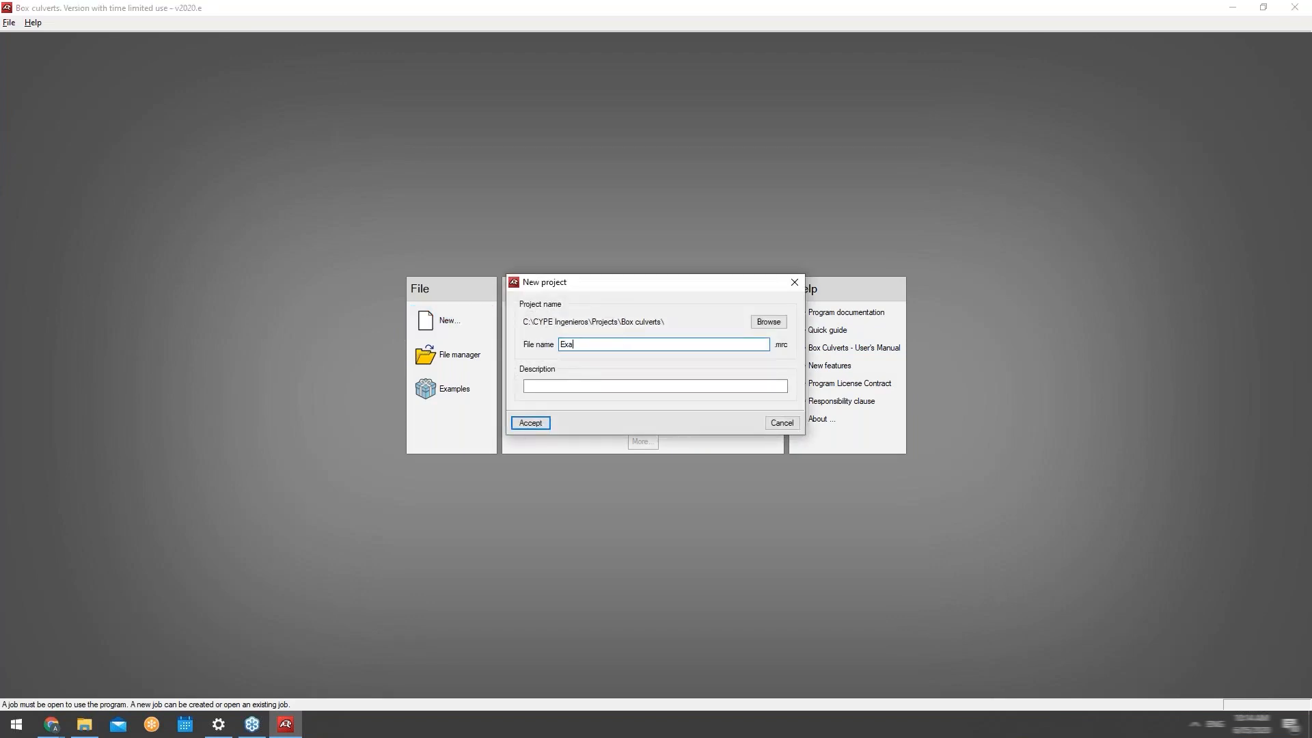
{"action": "type", "text": "mpleWebinar"}
{"action": "left_click", "coordinate": [611, 386]}
{"action": "type", "text": "BOxCulverty"}
{"action": "key", "text": "BackSpace"}
{"action": "key", "text": "BackSpace"}
{"action": "key", "text": "BackSpace"}
{"action": "key", "text": "BackSpace"}
{"action": "key", "text": "BackSpace"}
{"action": "key", "text": "BackSpace"}
{"action": "key", "text": "BackSpace"}
{"action": "key", "text": "BackSpace"}
{"action": "key", "text": "BackSpace"}
{"action": "key", "text": "BackSpace"}
{"action": "type", "text": "oxCulver"}
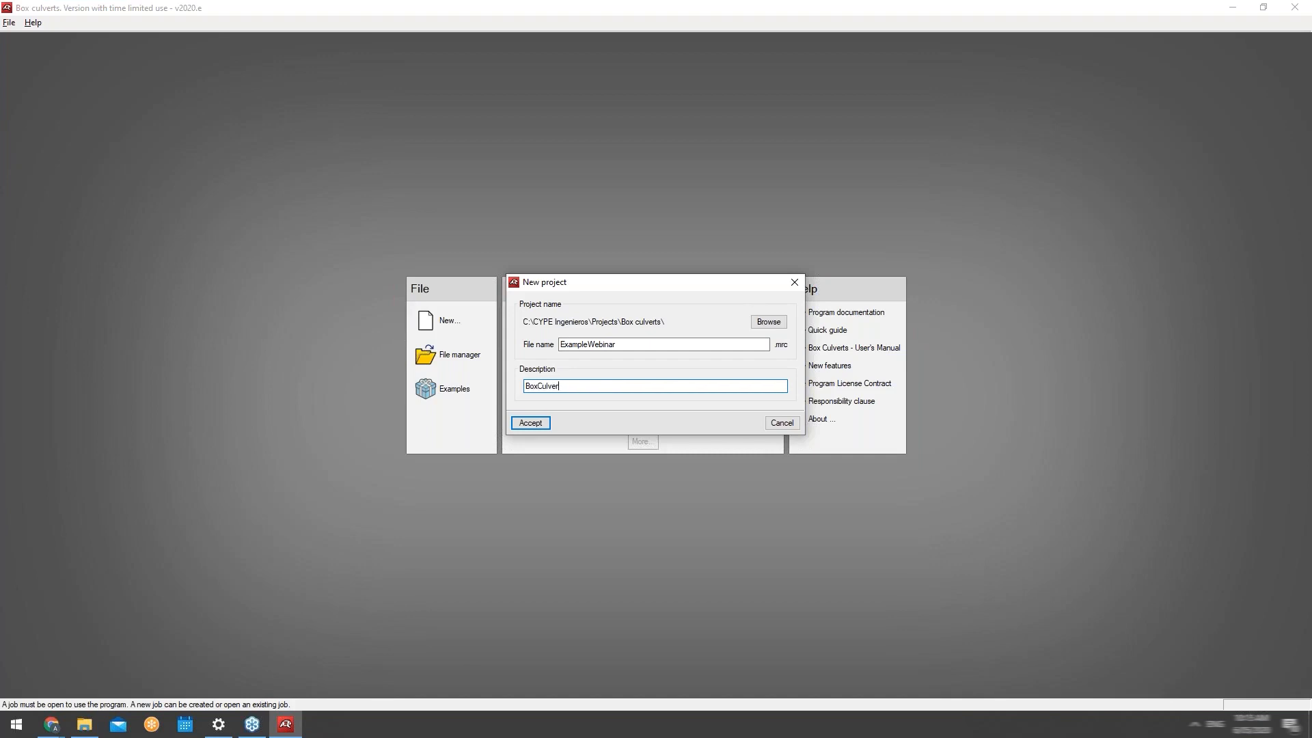
{"action": "left_click", "coordinate": [531, 424]}
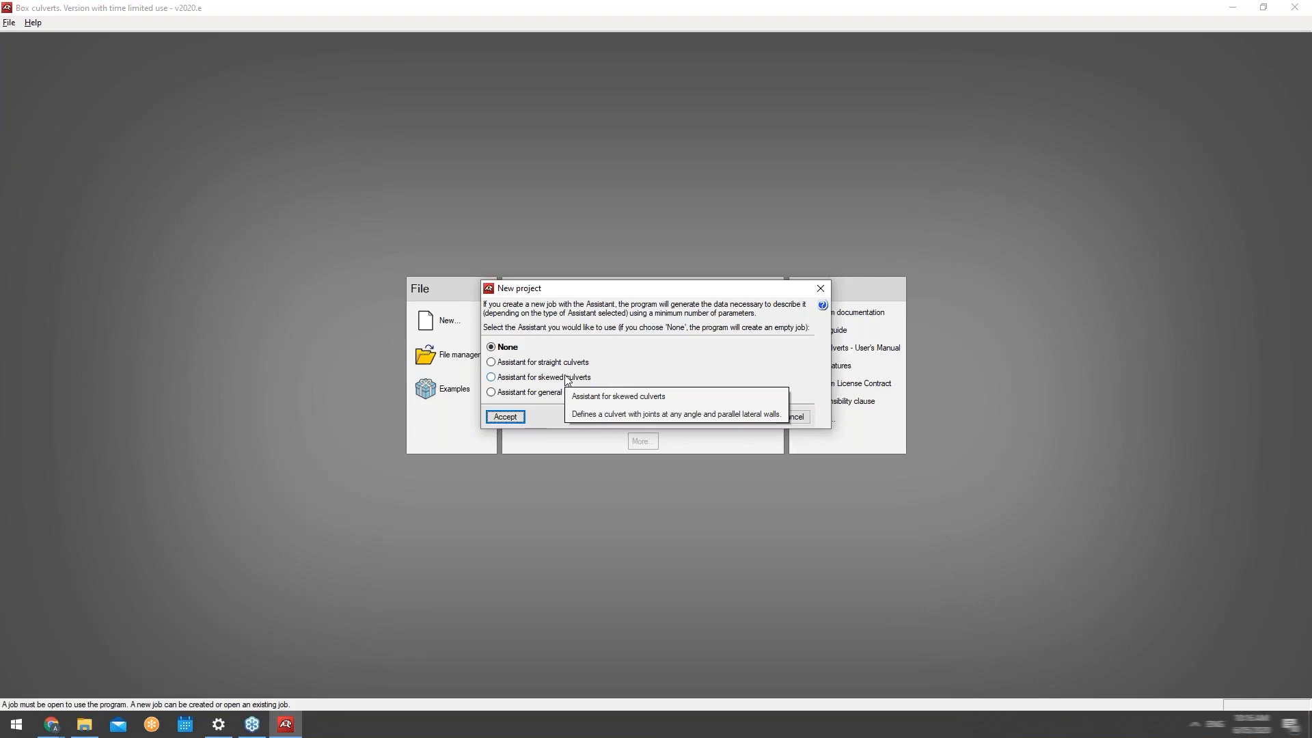
Start the Assistant for skewed culverts for the new job and enlarge its window.
{"action": "left_click", "coordinate": [567, 380]}
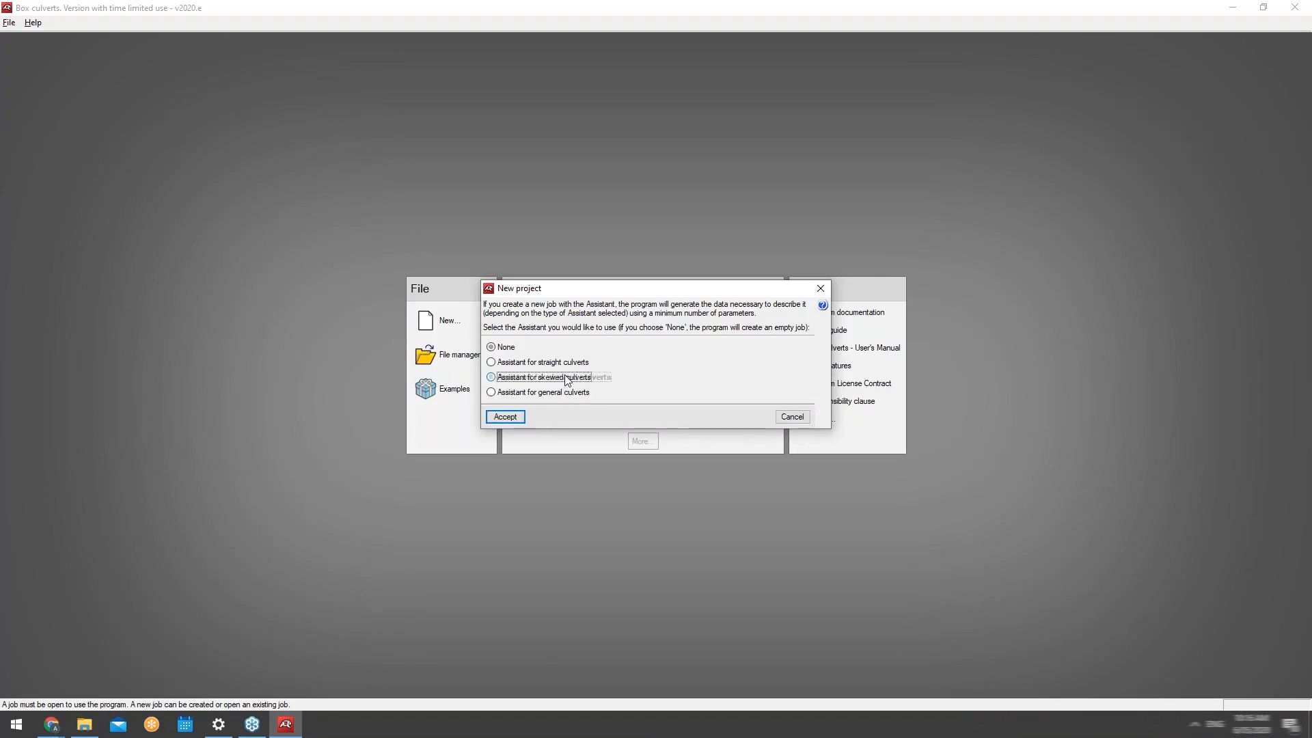
{"action": "left_click", "coordinate": [513, 416]}
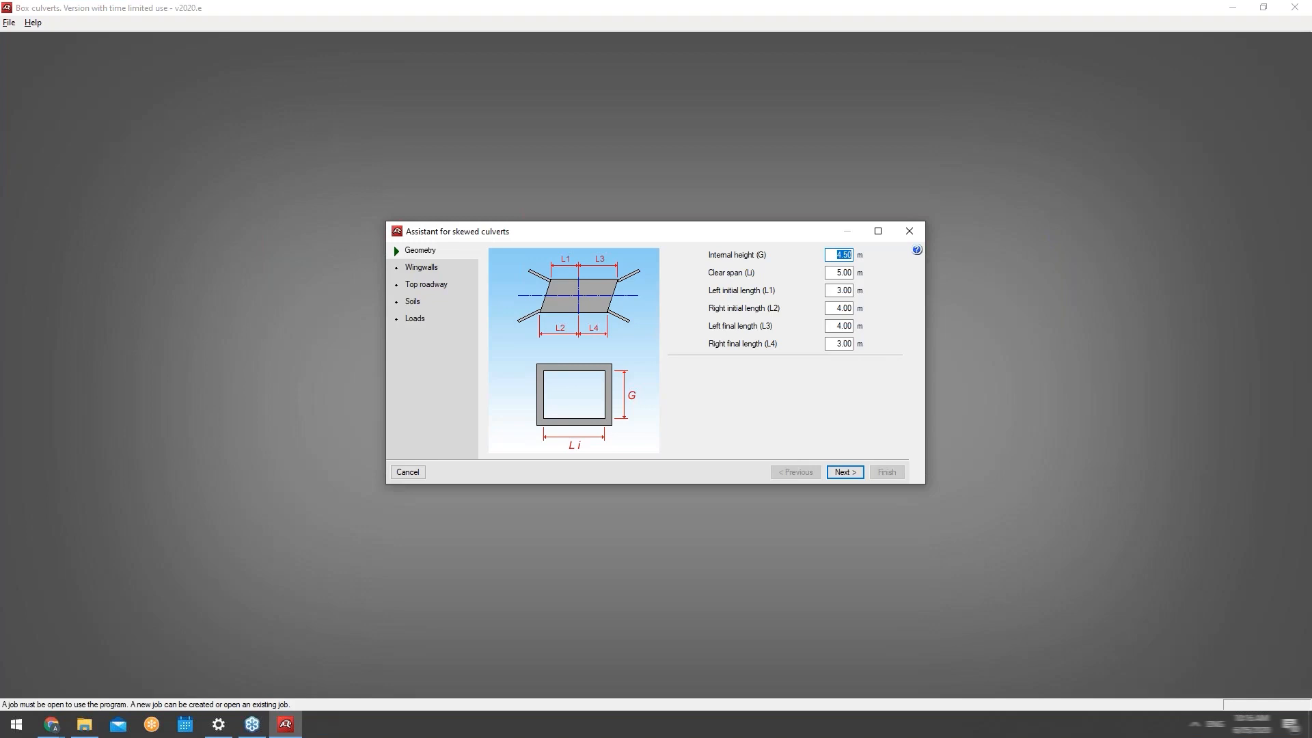
{"action": "left_click_drag", "start_coordinate": [745, 235], "coordinate": [599, 169]}
{"action": "left_click_drag", "start_coordinate": [779, 421], "coordinate": [997, 536]}
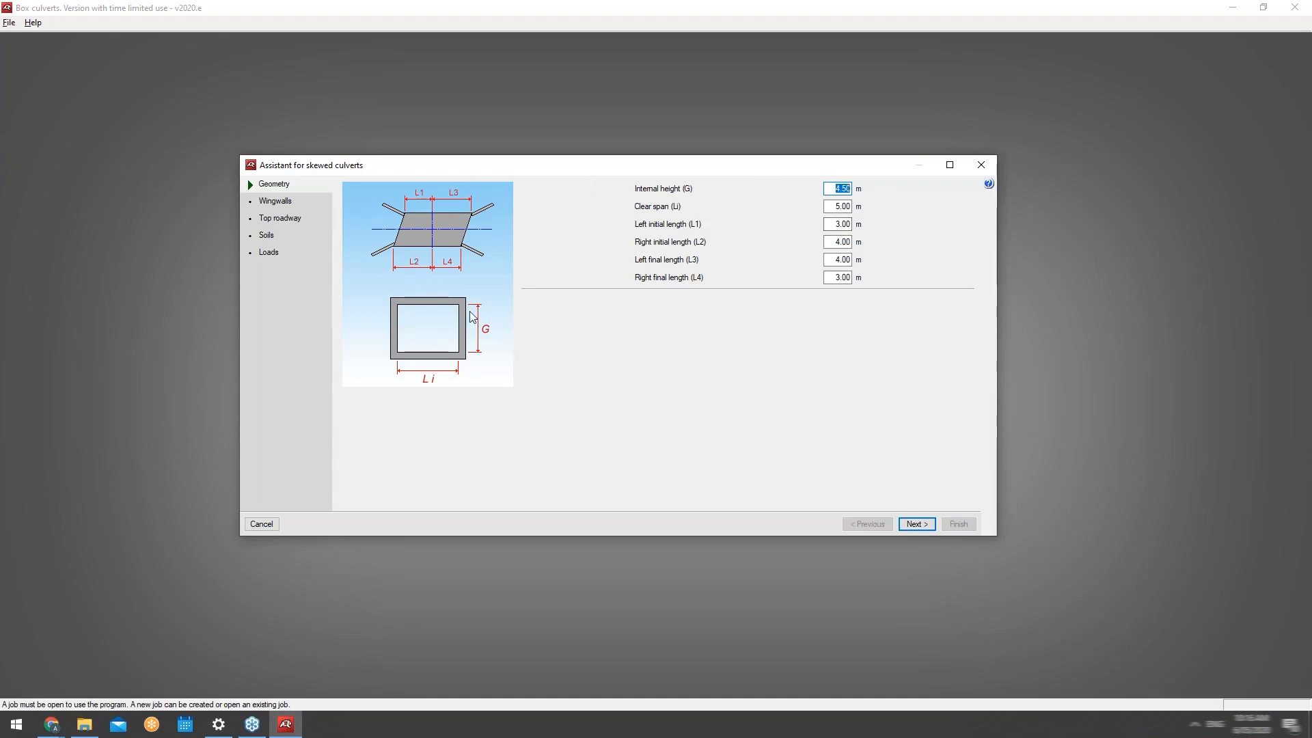
Set the culvert's internal height to 5 m and clear span to 6 m, and proceed to the wingwalls.
{"action": "type", "text": "5"}
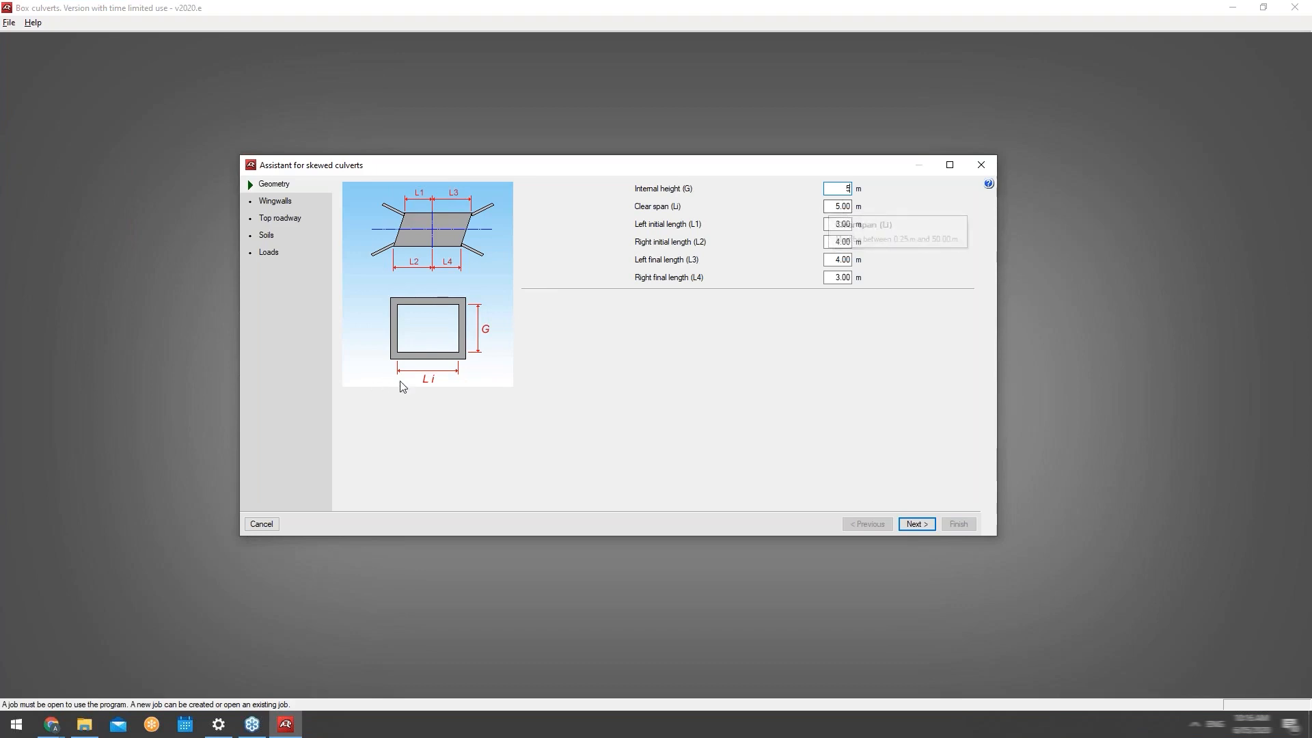
{"action": "left_click", "coordinate": [836, 206]}
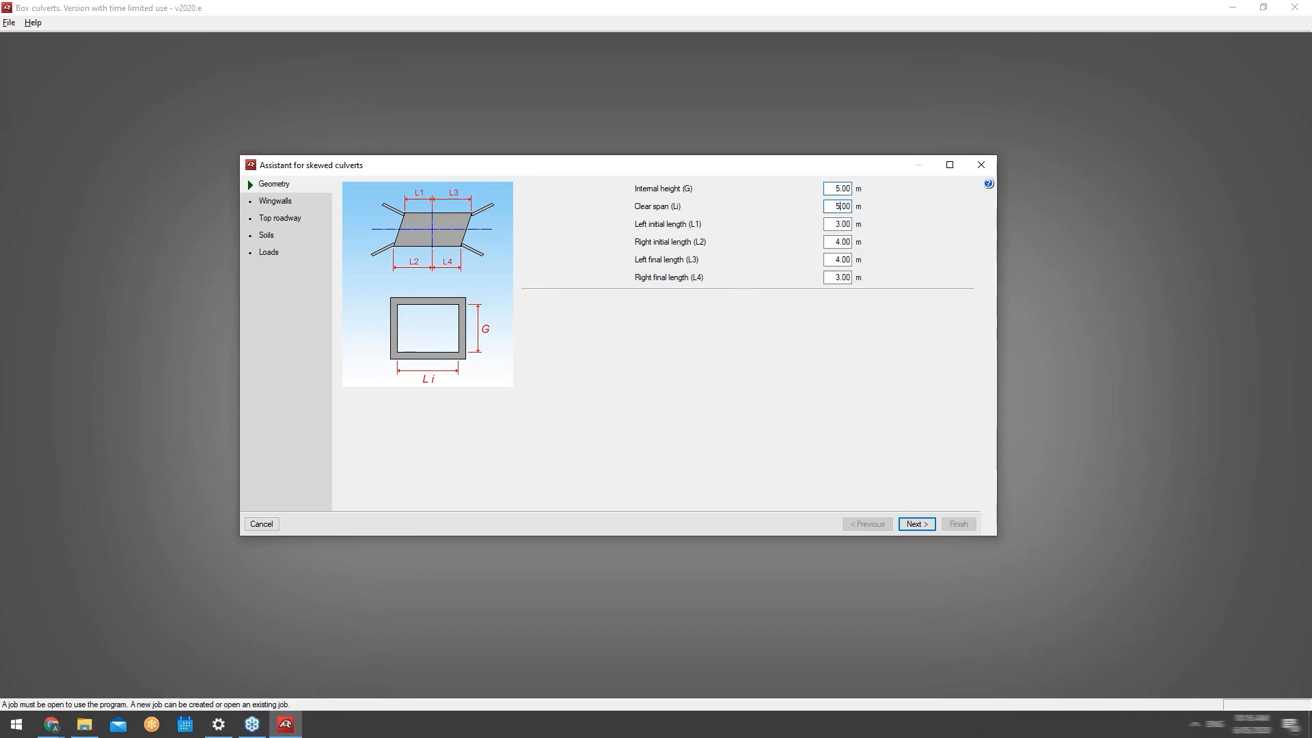
{"action": "type", "text": "6"}
{"action": "left_click", "coordinate": [837, 242]}
{"action": "left_click", "coordinate": [835, 260]}
{"action": "left_click", "coordinate": [921, 522]}
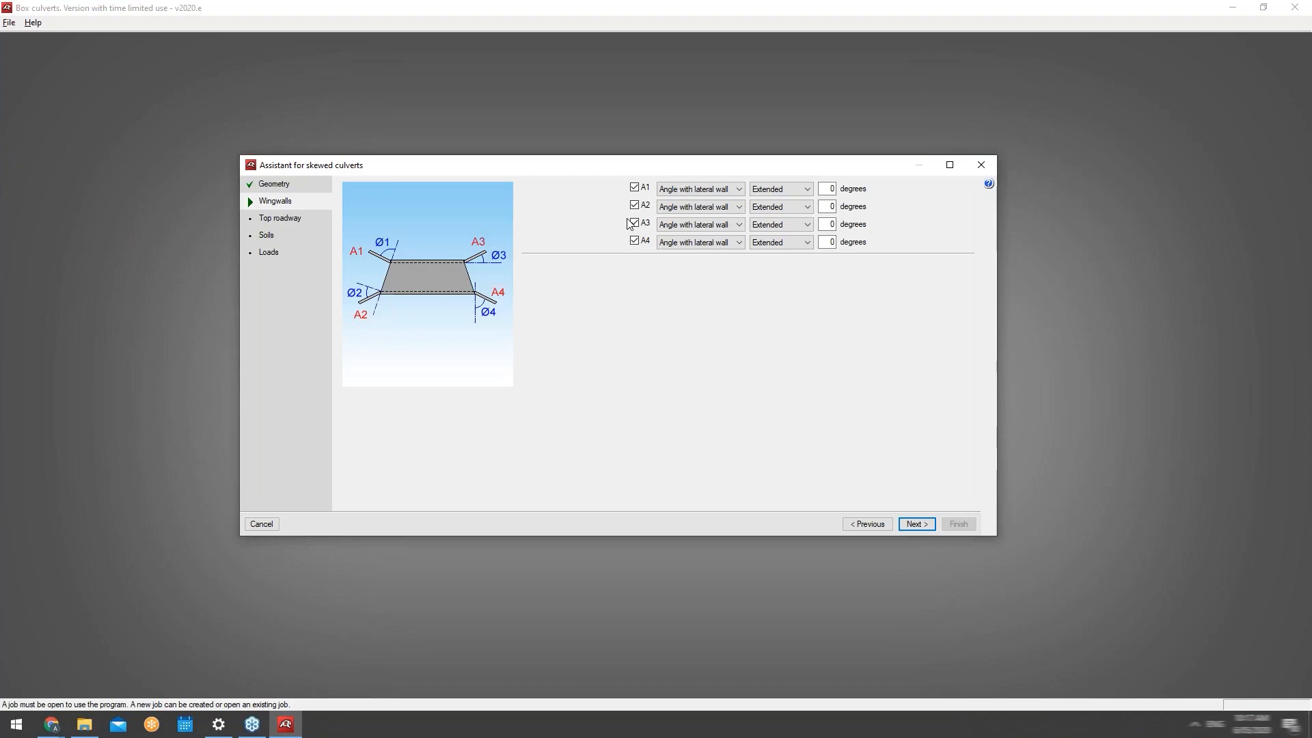
Set wingwalls A1, A2, A3 and A4 each to 45 degrees, keeping Angle with lateral wall.
{"action": "left_click", "coordinate": [685, 195]}
{"action": "left_click", "coordinate": [683, 210]}
{"action": "left_click", "coordinate": [695, 190]}
{"action": "left_click", "coordinate": [699, 202]}
{"action": "double_click", "coordinate": [827, 188]}
{"action": "type", "text": "45"}
{"action": "double_click", "coordinate": [826, 205]}
{"action": "type", "text": "45"}
{"action": "double_click", "coordinate": [830, 224]}
{"action": "type", "text": "45"}
{"action": "double_click", "coordinate": [829, 241]}
{"action": "type", "text": "45"}
Try the Perpendicular option for wingwall A4 and return it to Extended.
{"action": "left_click", "coordinate": [803, 243]}
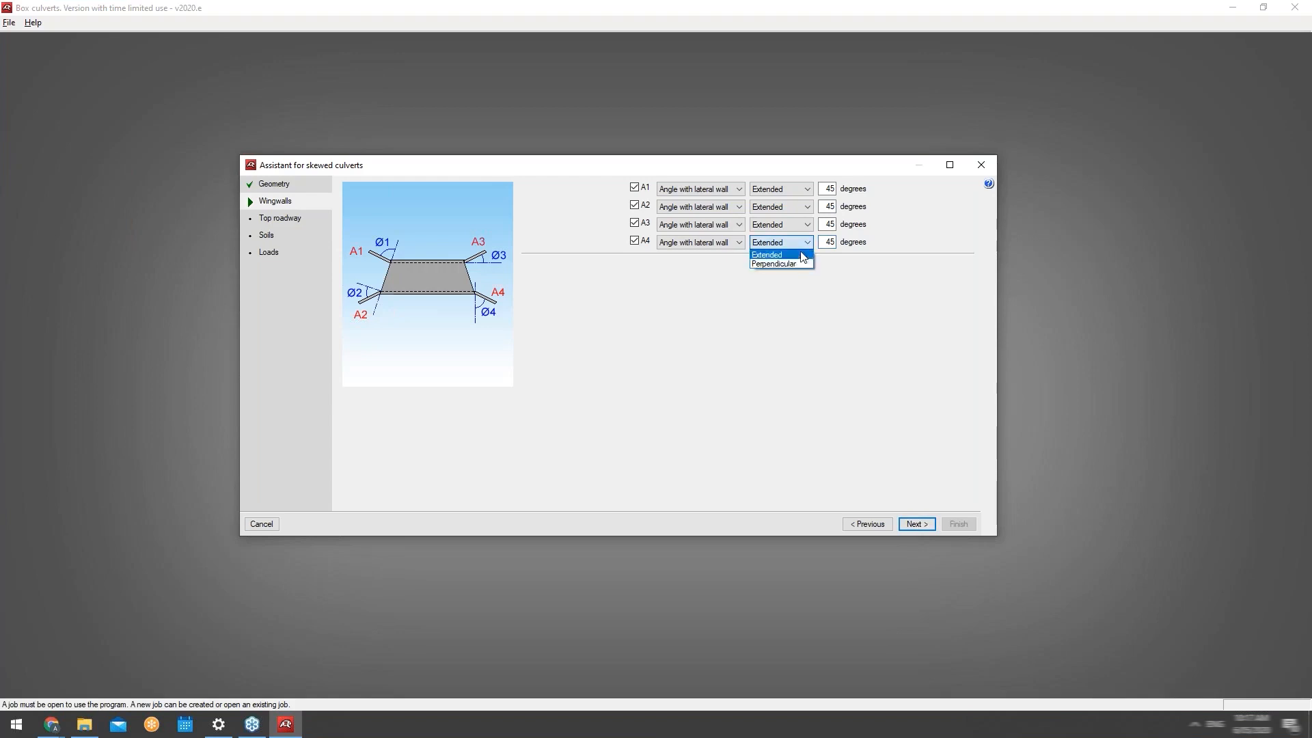
{"action": "left_click", "coordinate": [801, 265]}
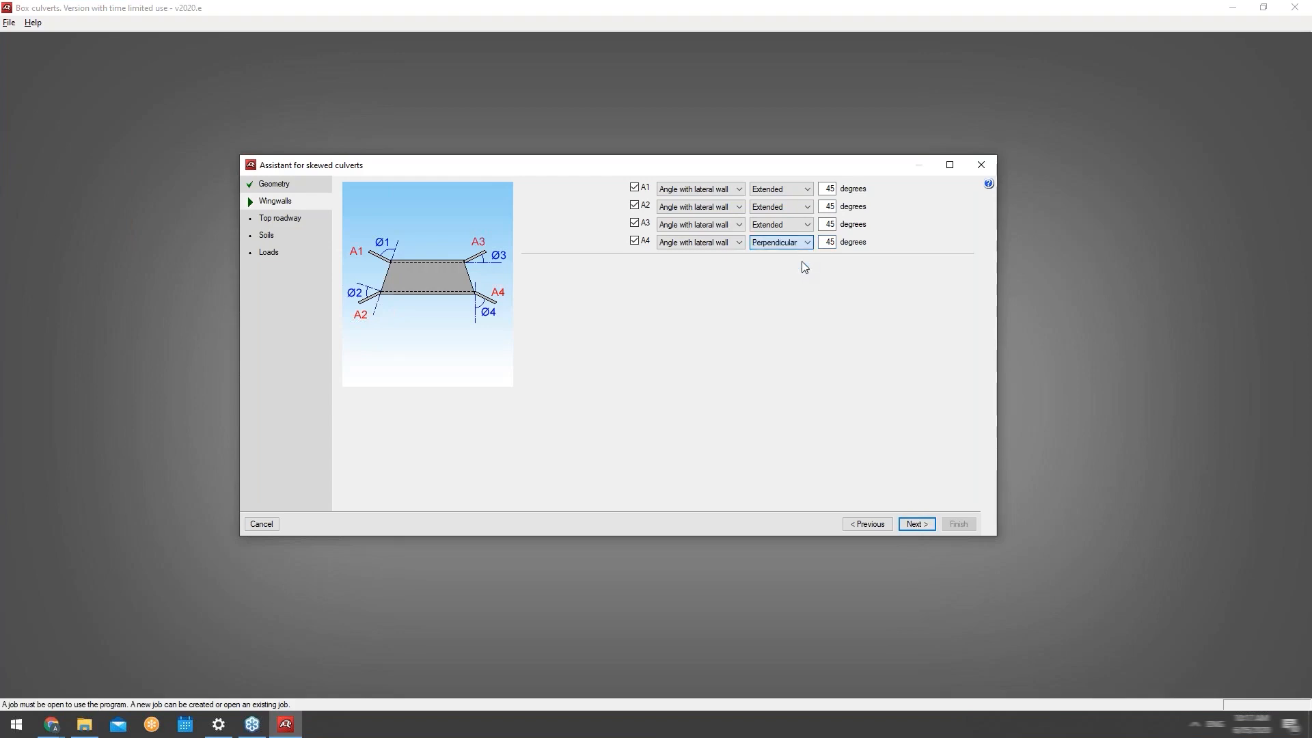
{"action": "left_click", "coordinate": [803, 243]}
{"action": "left_click", "coordinate": [772, 254]}
Proceed to the top roadway and set its axis coordinate to 0.5 m, angle to 8 degrees and width to 6.2 m.
{"action": "left_click", "coordinate": [915, 524]}
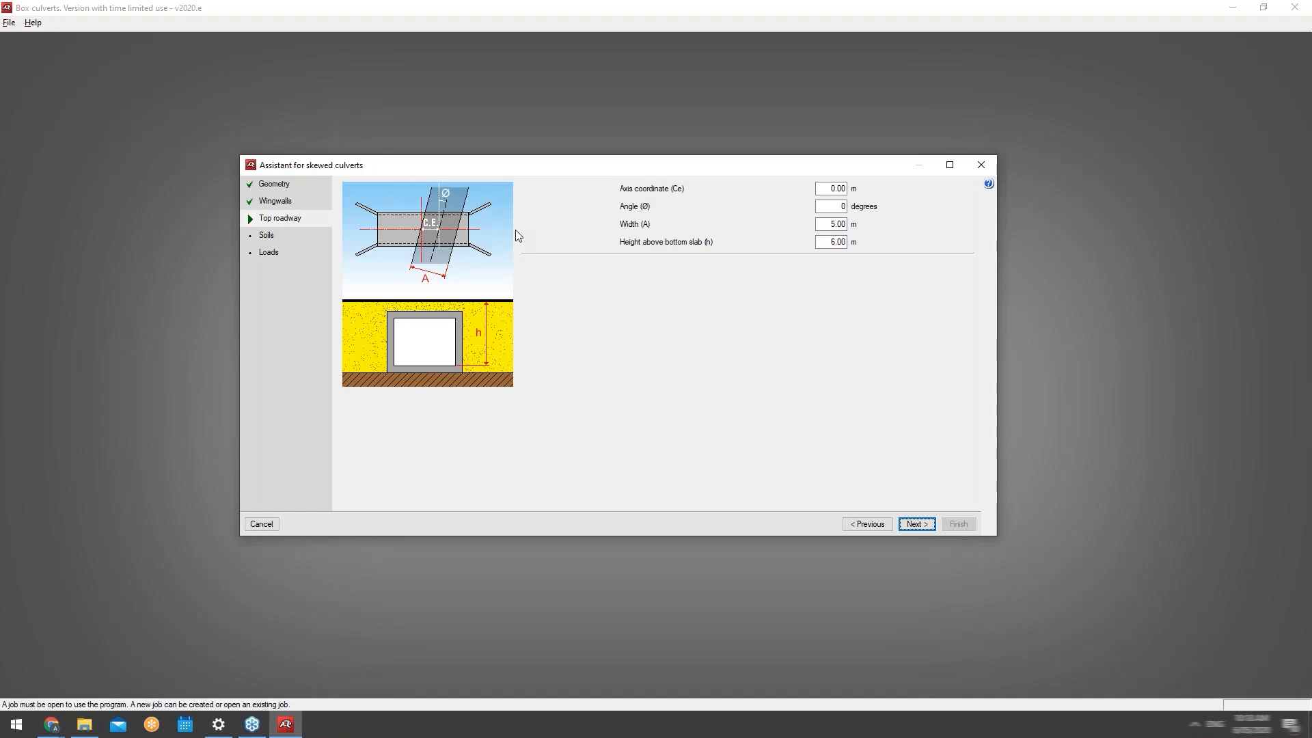
{"action": "left_click", "coordinate": [835, 188]}
{"action": "type", "text": "0.5"}
{"action": "key", "text": "Tab"}
{"action": "key", "text": "Tab"}
{"action": "type", "text": "6.2"}
Go back to recheck the geometry and wingwall data, and return to the top roadway settings.
{"action": "left_click", "coordinate": [887, 524]}
{"action": "left_click", "coordinate": [881, 526]}
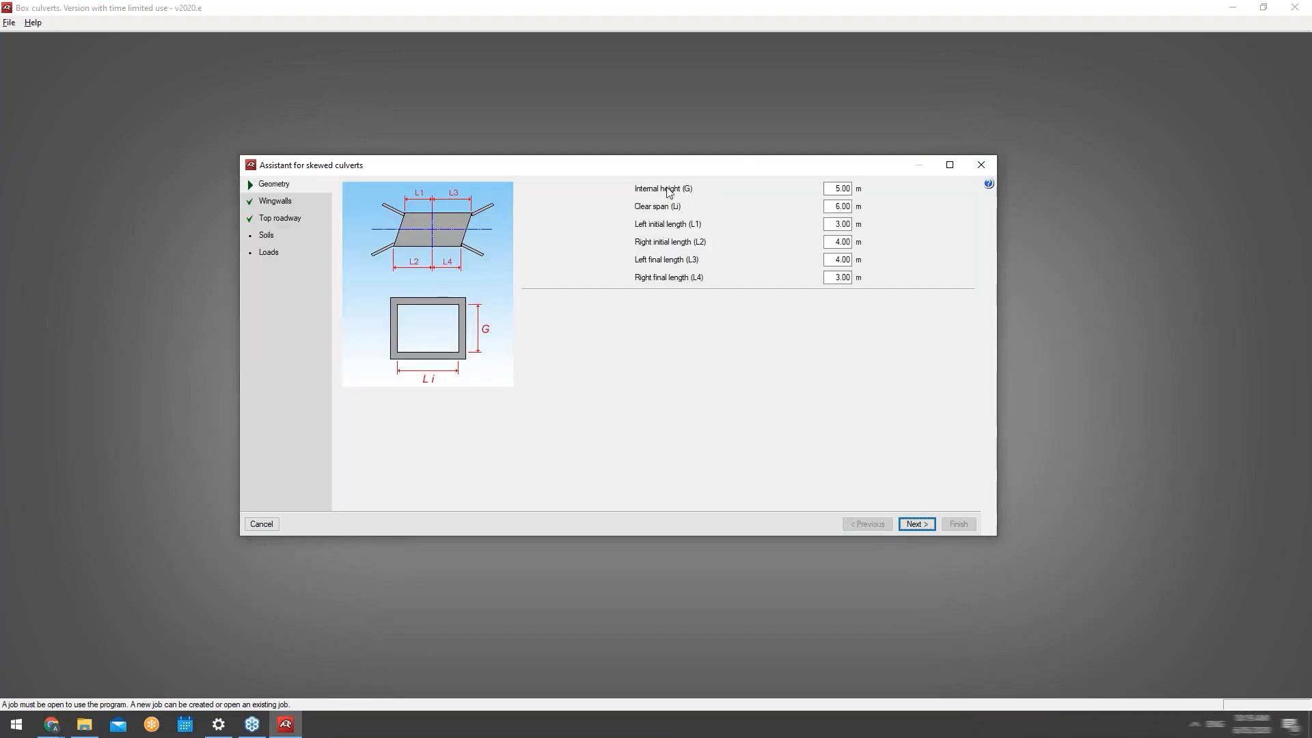
{"action": "left_click", "coordinate": [918, 525]}
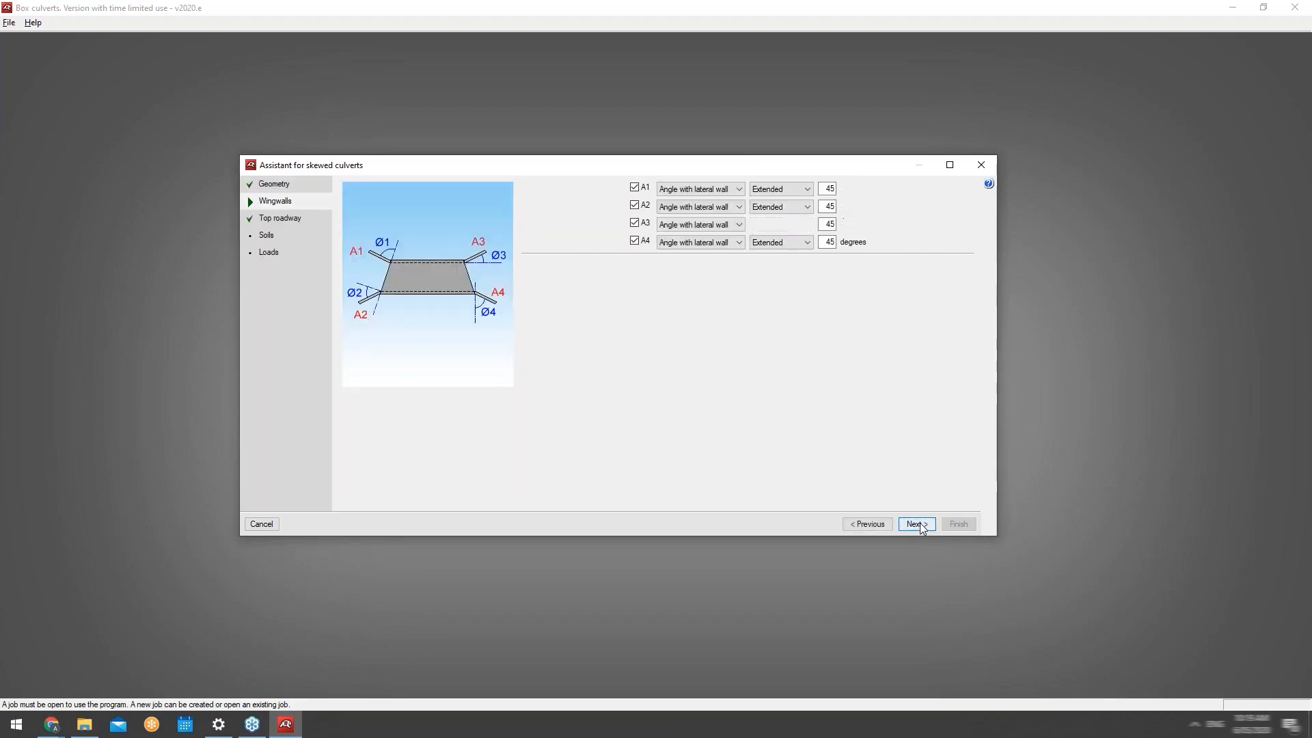
{"action": "left_click", "coordinate": [918, 525]}
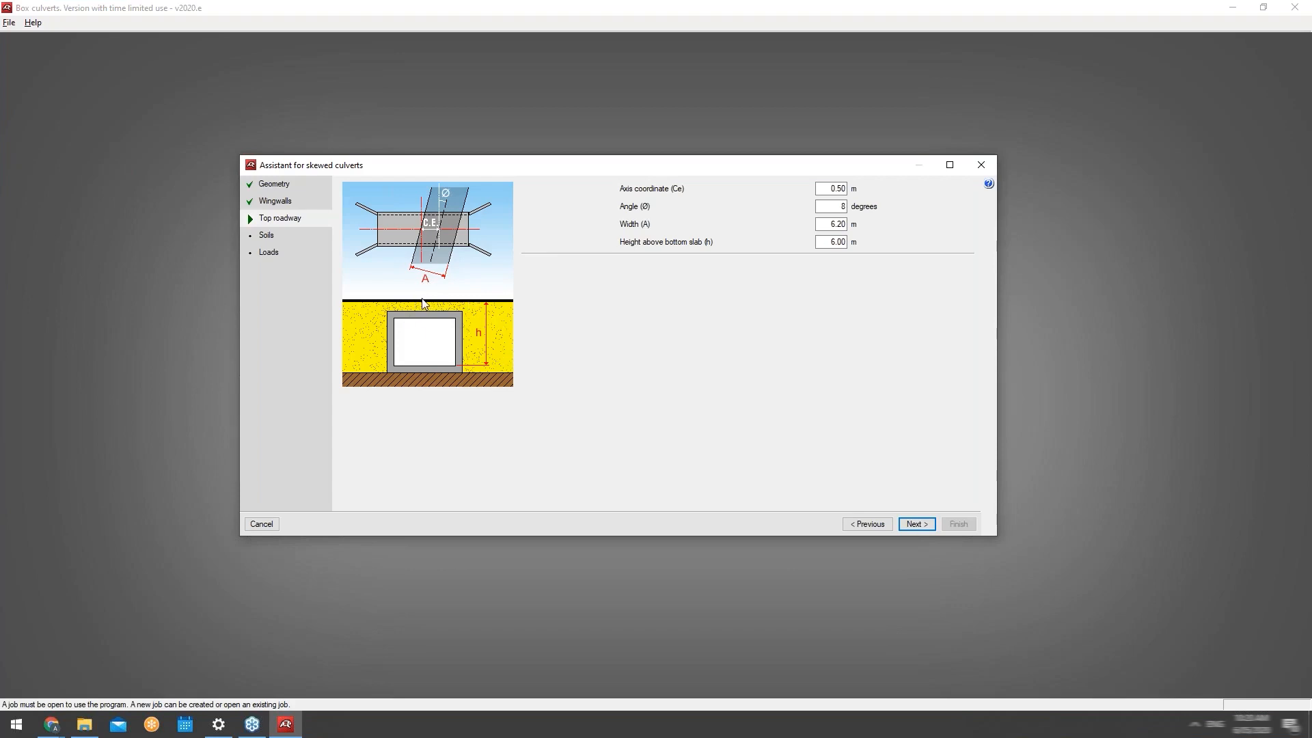
Set the top roadway's height above the bottom slab to 7 m and proceed to the soils.
{"action": "left_click", "coordinate": [824, 244]}
{"action": "type", "text": "7"}
{"action": "left_click", "coordinate": [919, 524]}
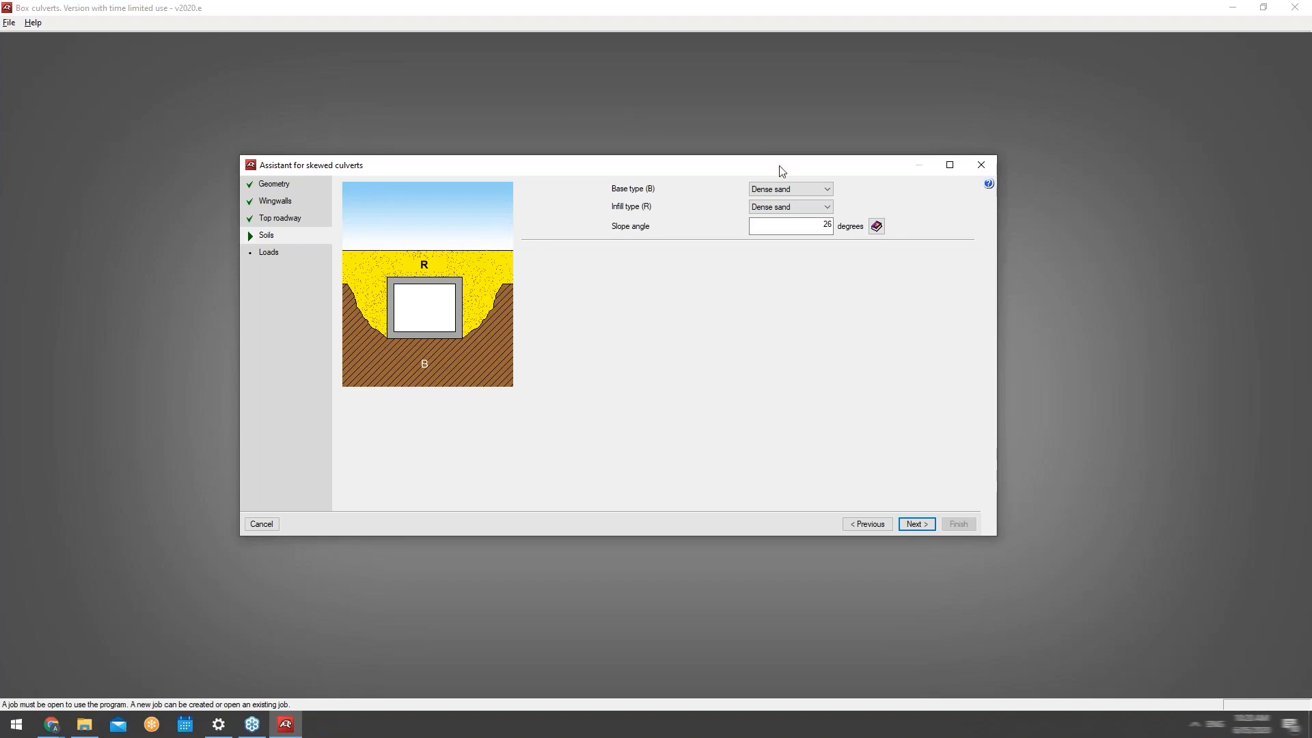
Set the soil base type to Medium dense sand and the infill type to Loose sand.
{"action": "left_click", "coordinate": [790, 191]}
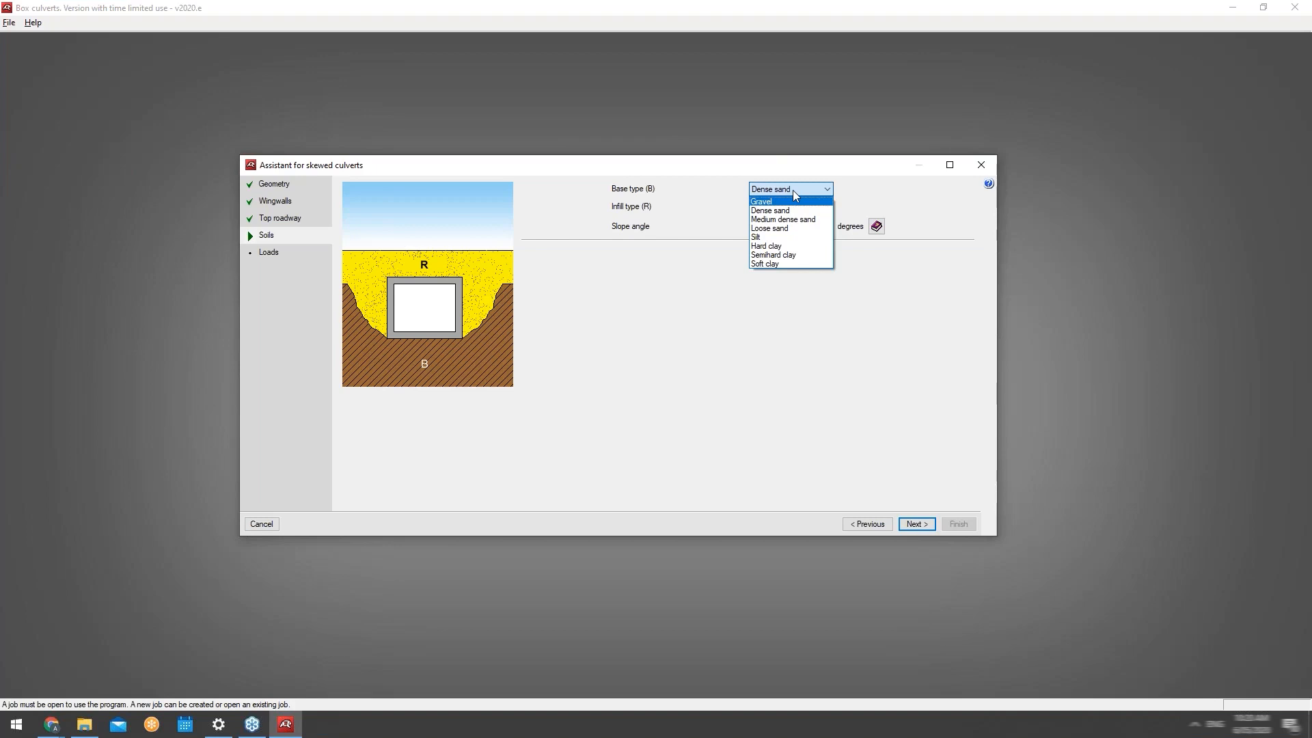
{"action": "left_click", "coordinate": [792, 190]}
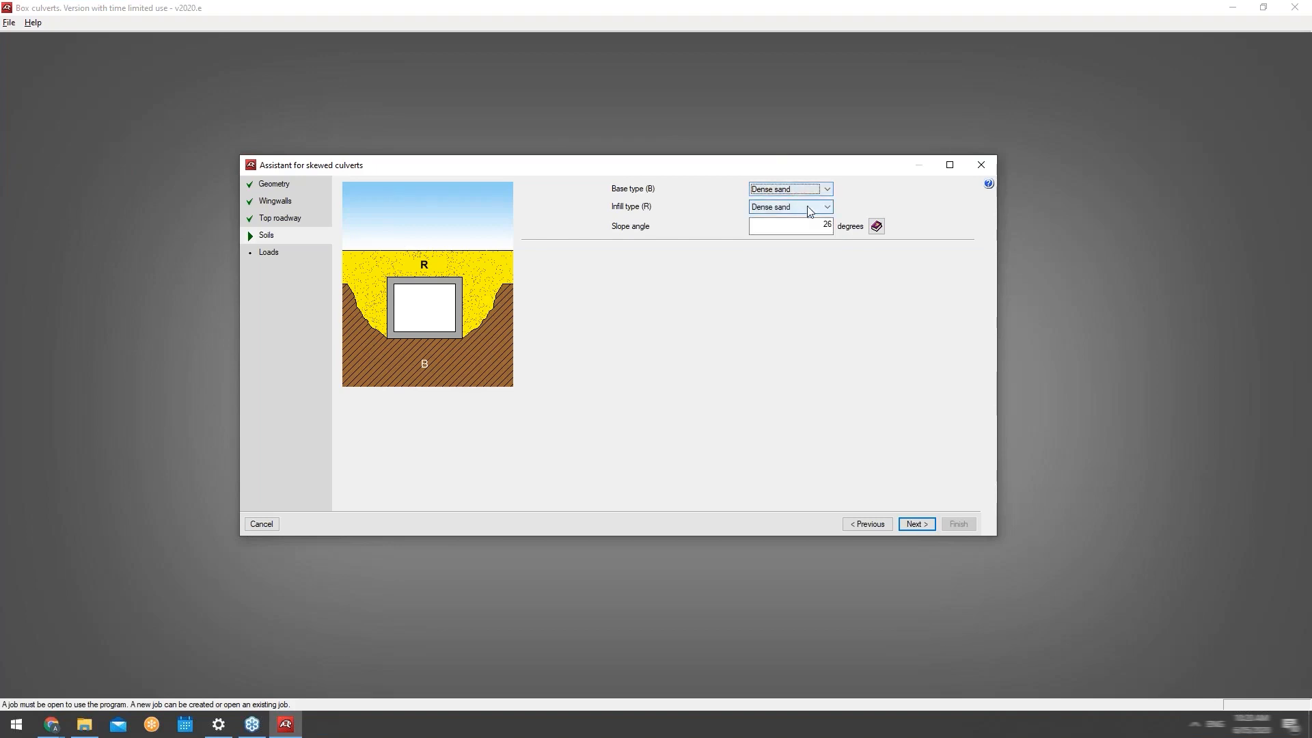
{"action": "left_click", "coordinate": [811, 196]}
{"action": "left_click", "coordinate": [812, 193]}
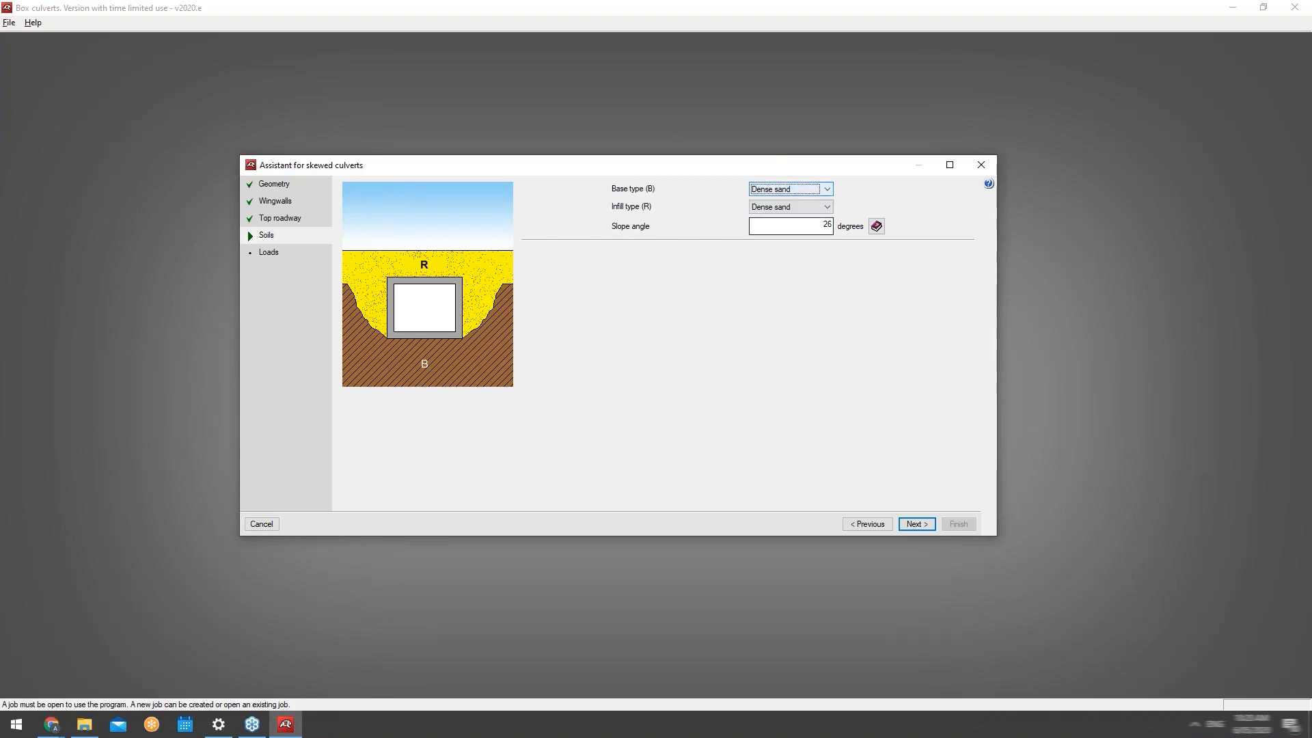
{"action": "left_click", "coordinate": [797, 195]}
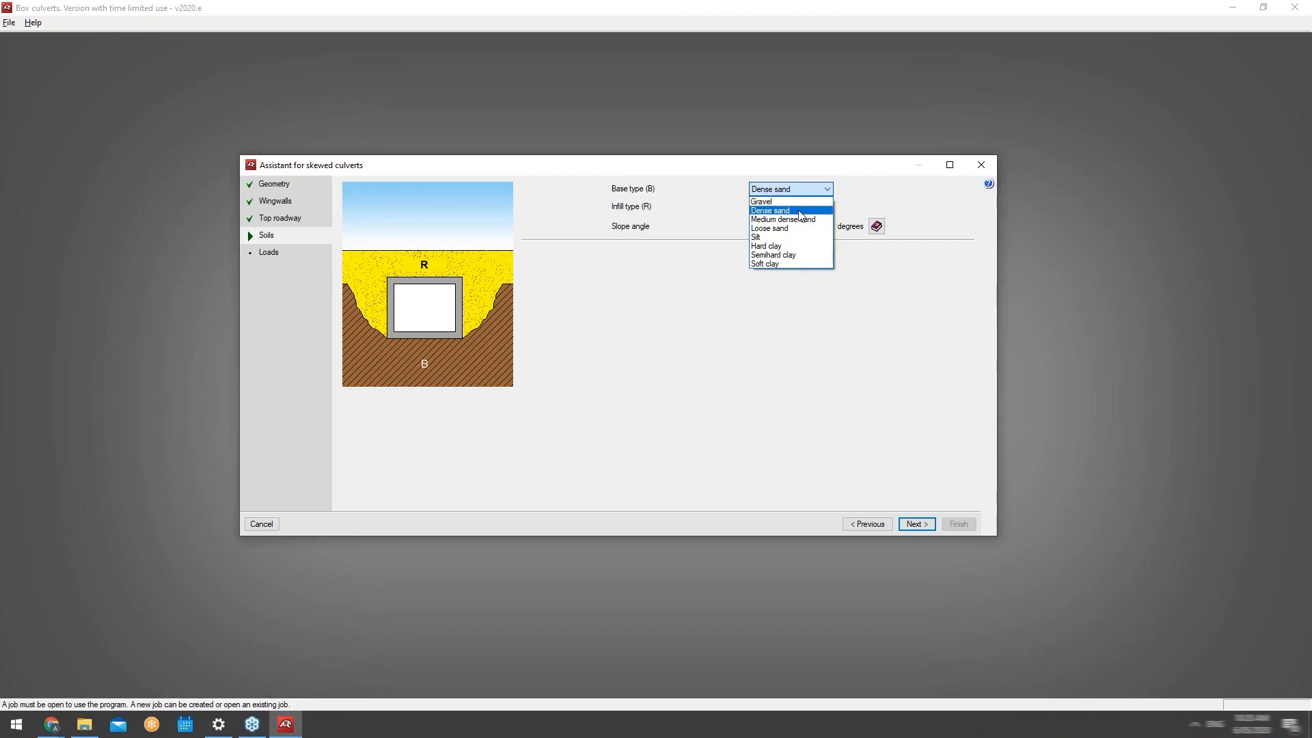
{"action": "left_click", "coordinate": [798, 220]}
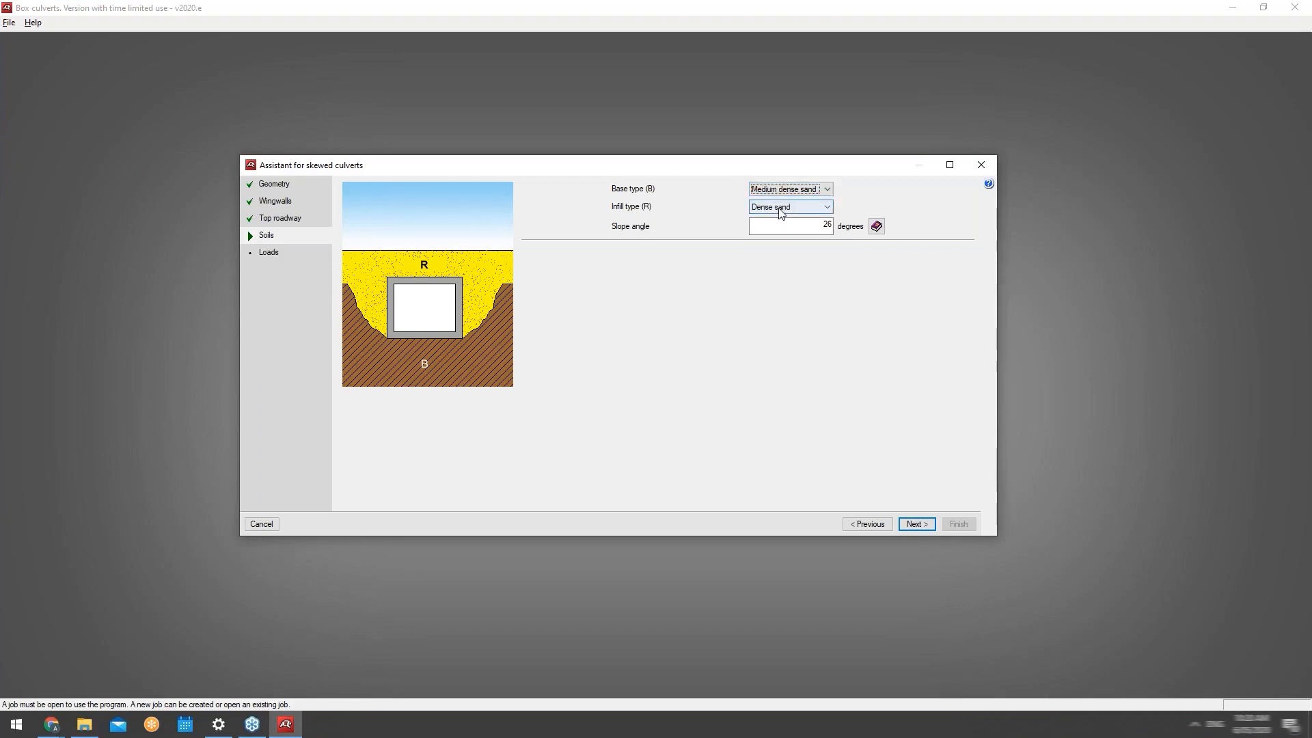
{"action": "left_click", "coordinate": [790, 207]}
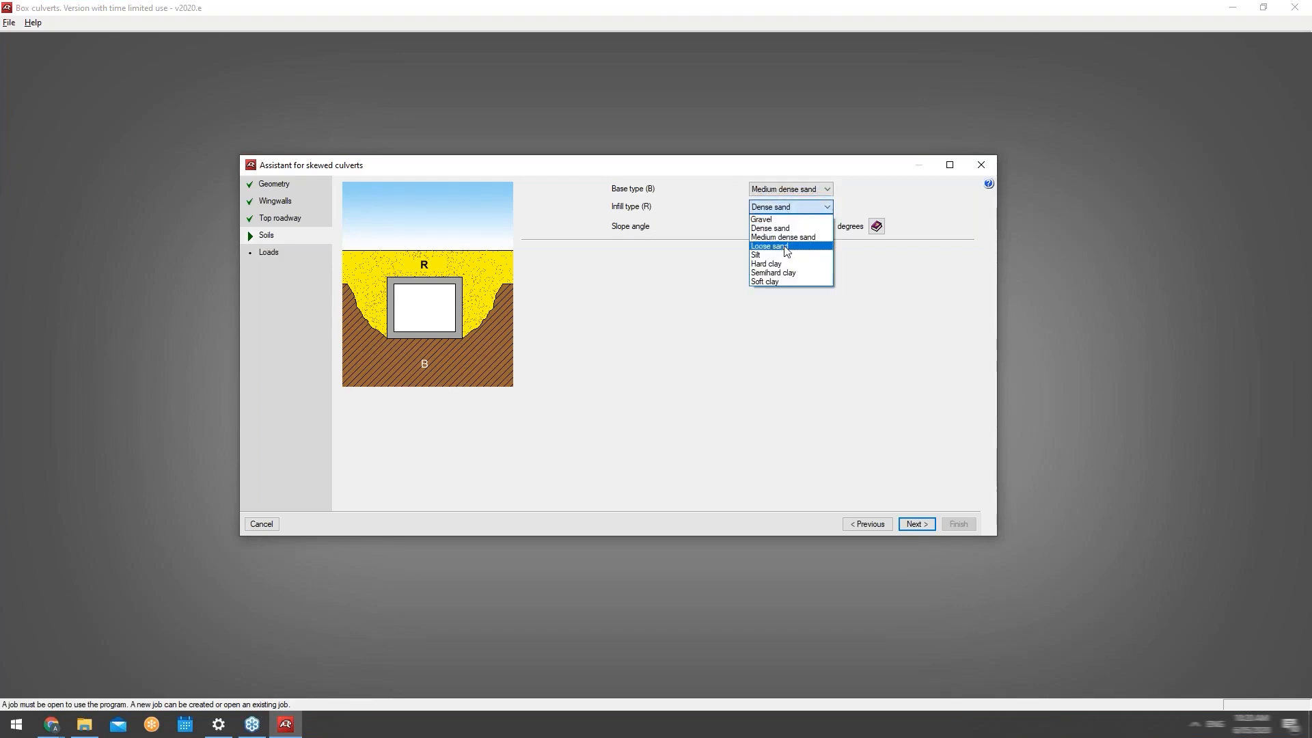
{"action": "left_click", "coordinate": [786, 247]}
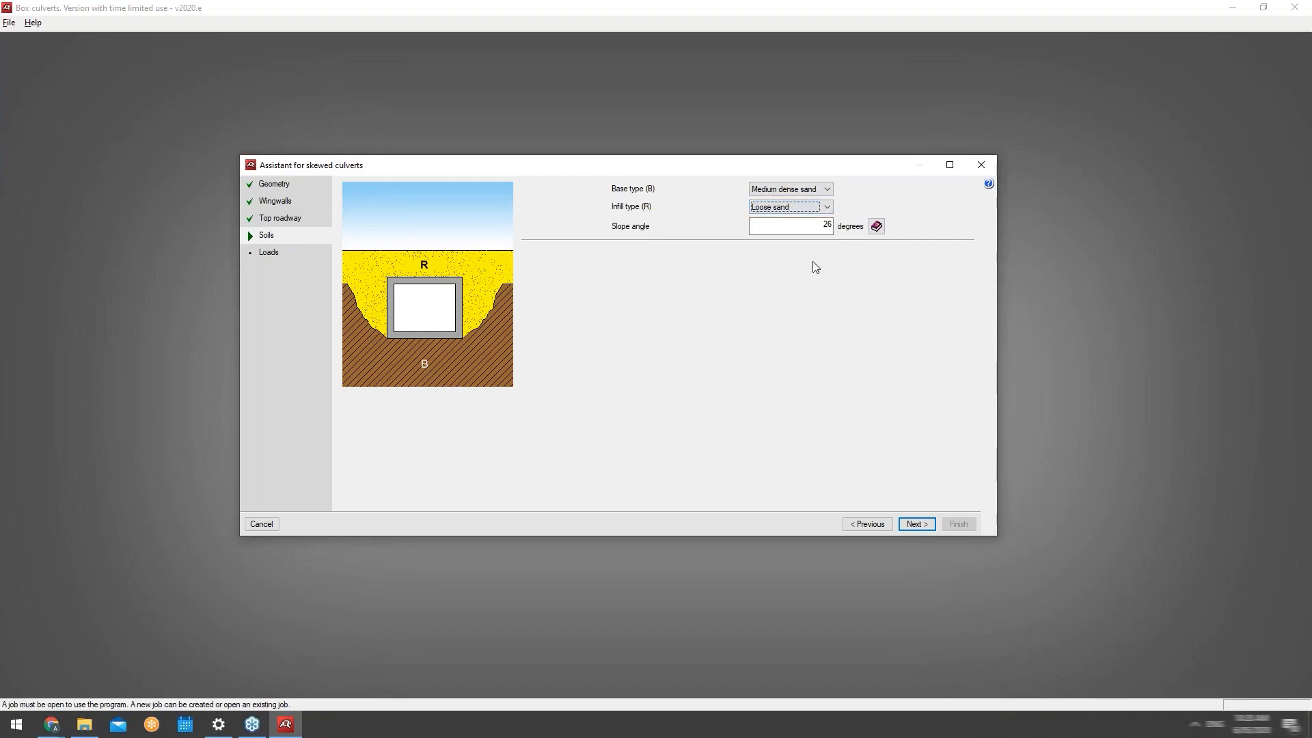
{"action": "left_click", "coordinate": [805, 208]}
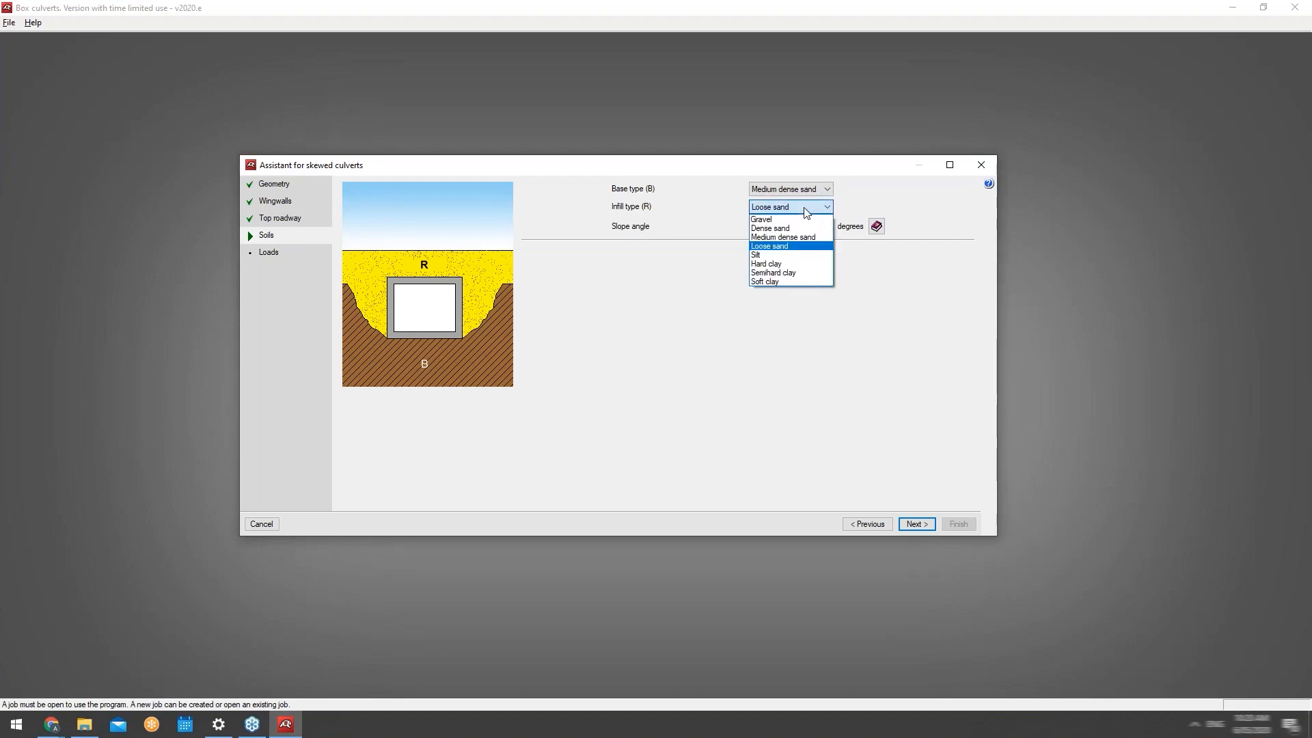
{"action": "left_click", "coordinate": [800, 247]}
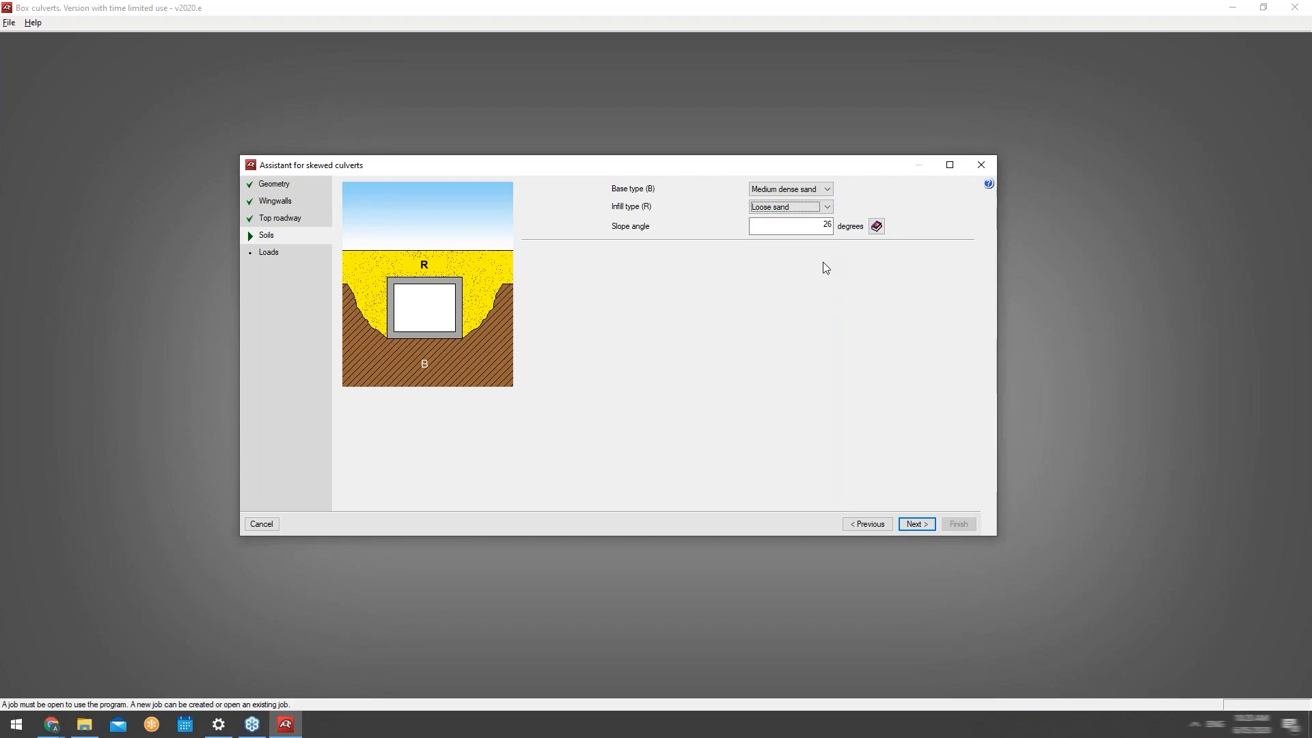
Read the explanation of the slope angle, close it and proceed to the loads.
{"action": "left_click", "coordinate": [877, 226]}
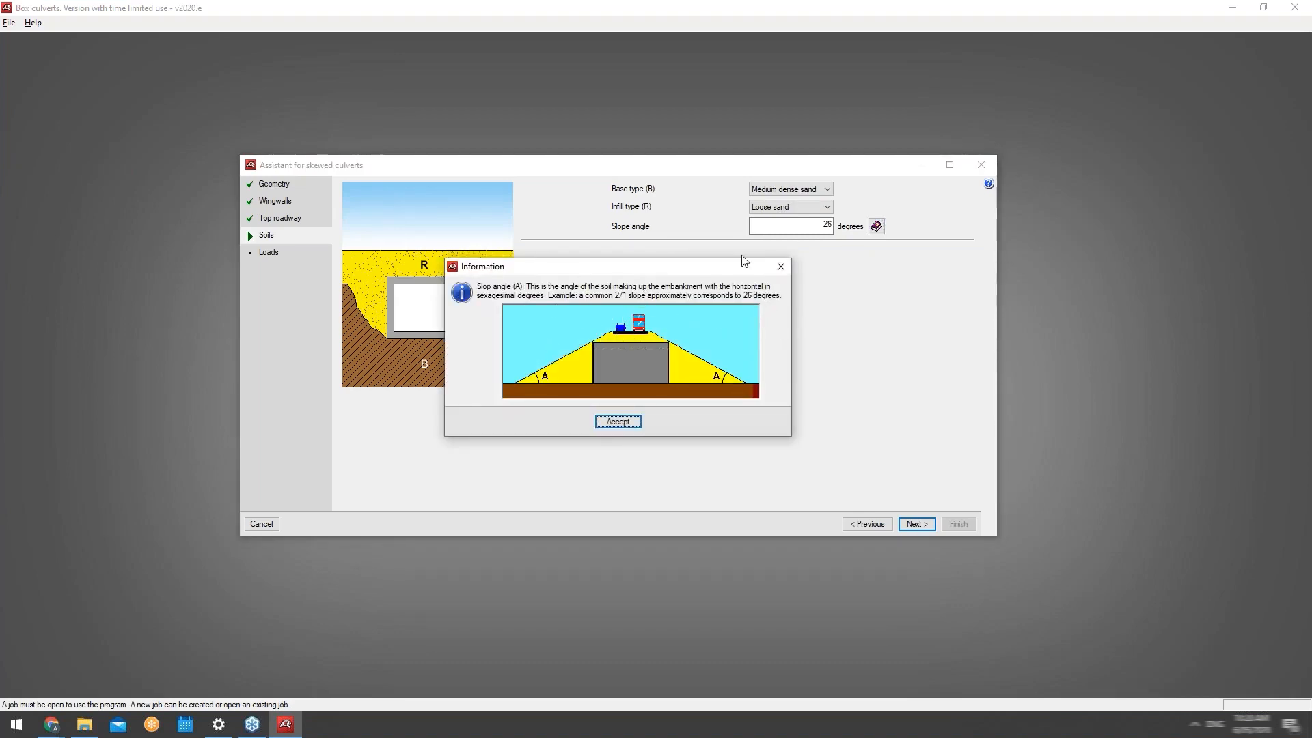
{"action": "left_click", "coordinate": [783, 272]}
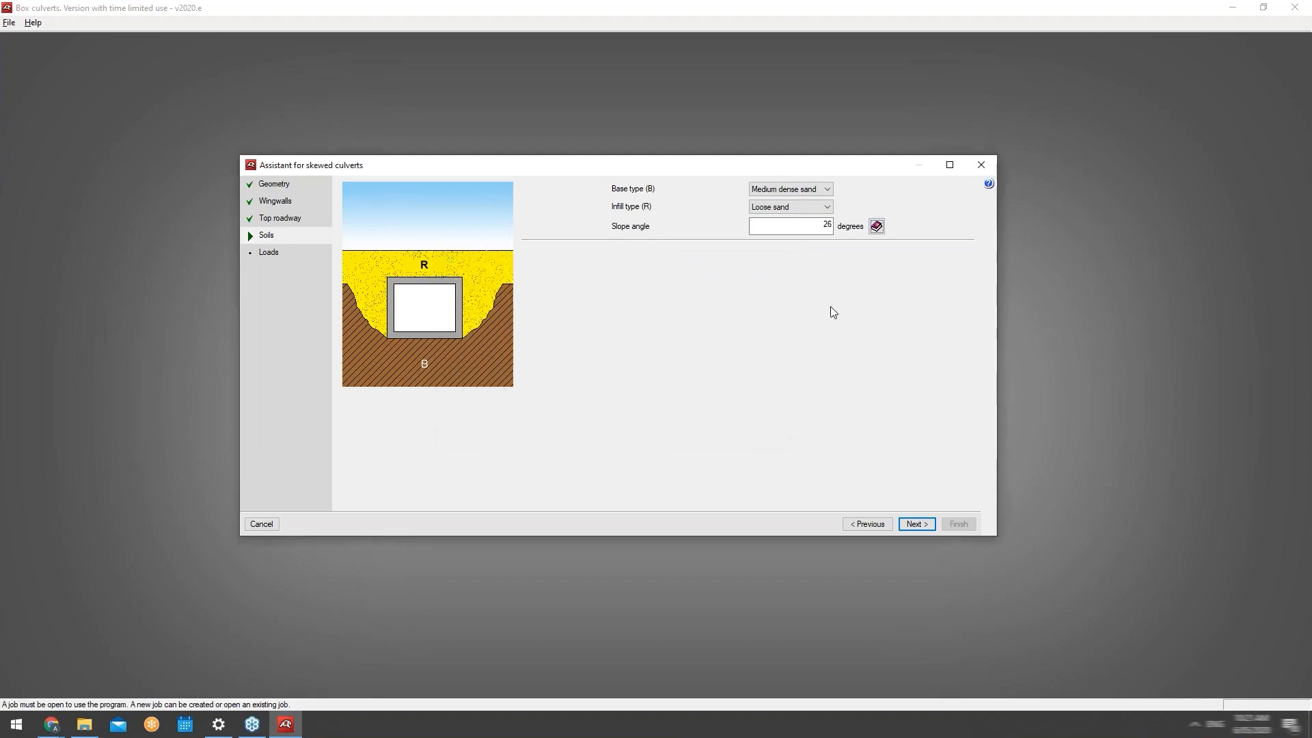
{"action": "left_click", "coordinate": [917, 524]}
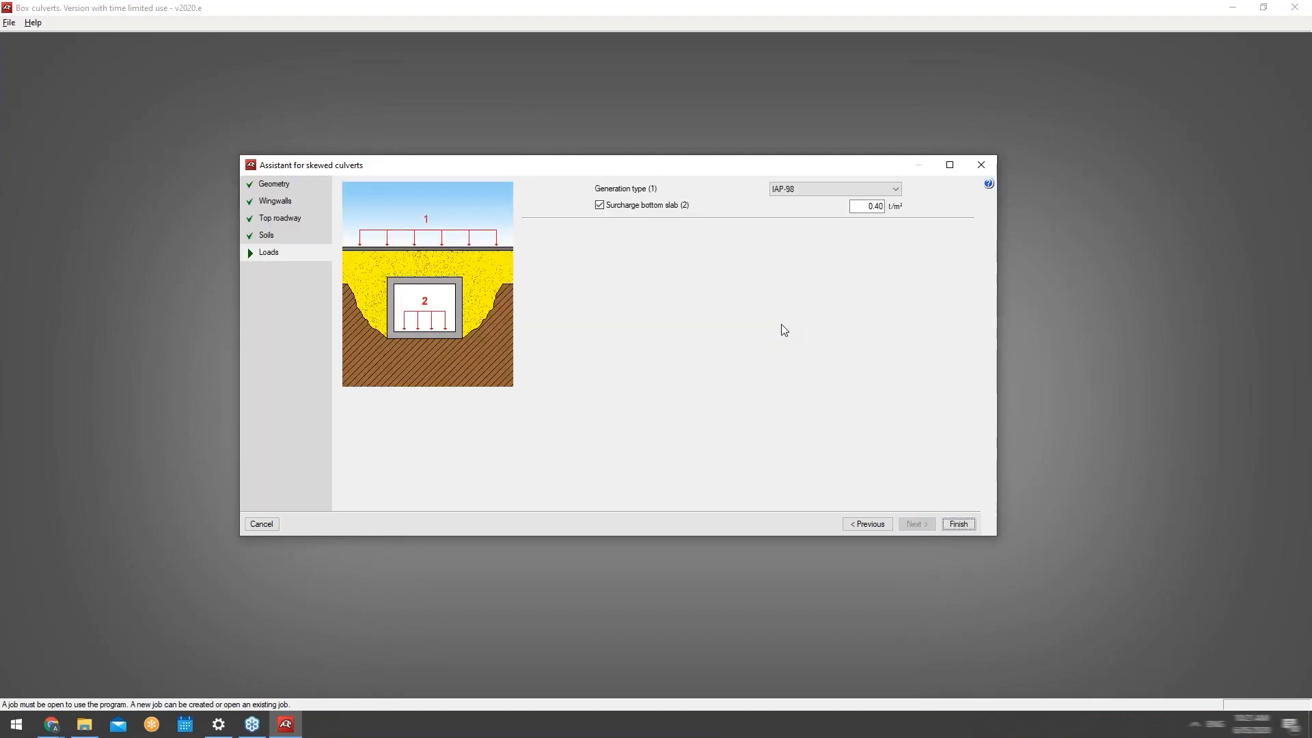
Generate the culvert with IAP-98 loads and the bottom slab surcharge enabled, accepting the summary of introduced data.
{"action": "left_click", "coordinate": [816, 189]}
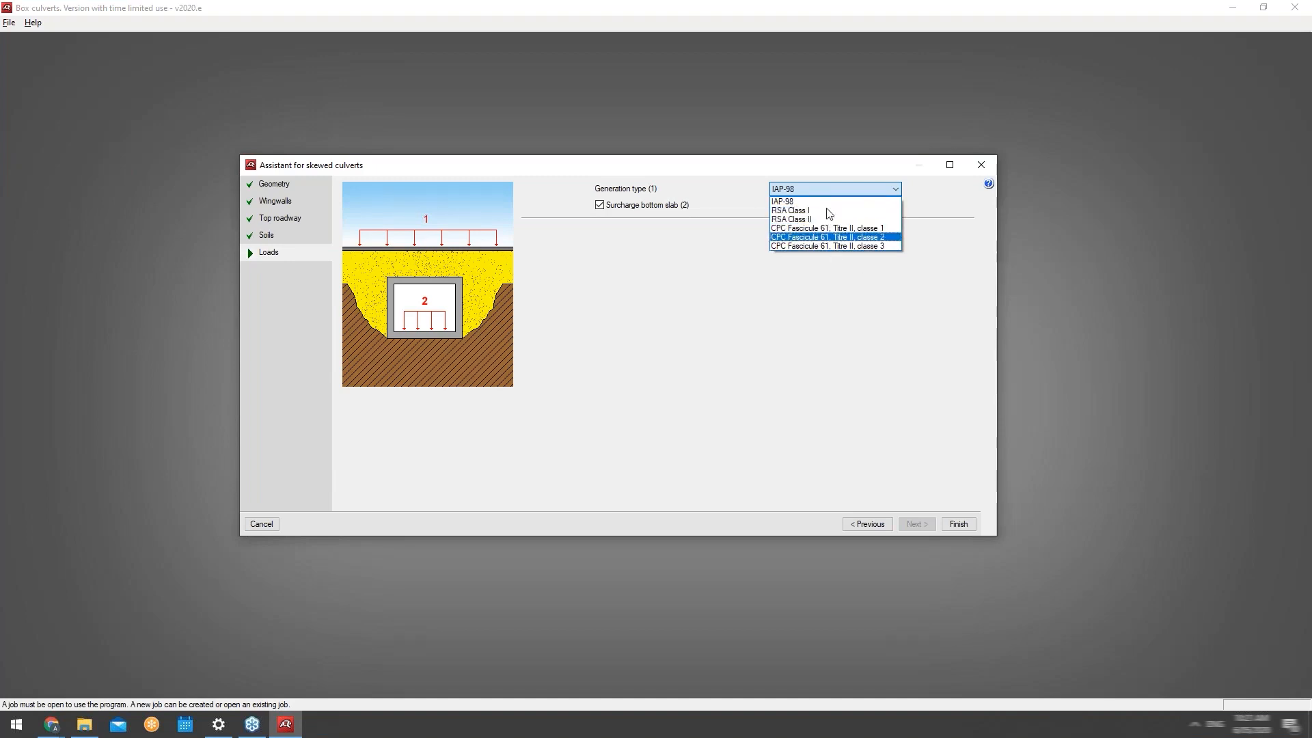
{"action": "left_click", "coordinate": [834, 202]}
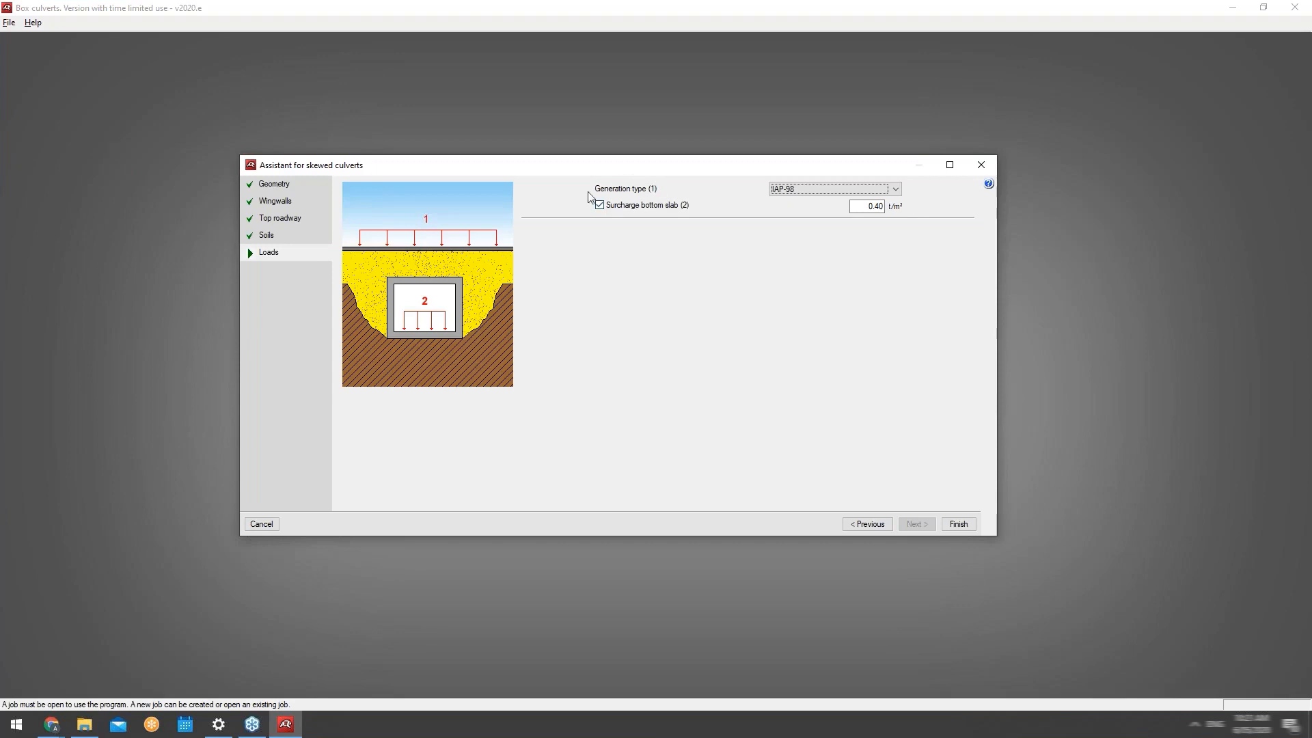
{"action": "left_click", "coordinate": [625, 205]}
{"action": "left_click", "coordinate": [625, 205]}
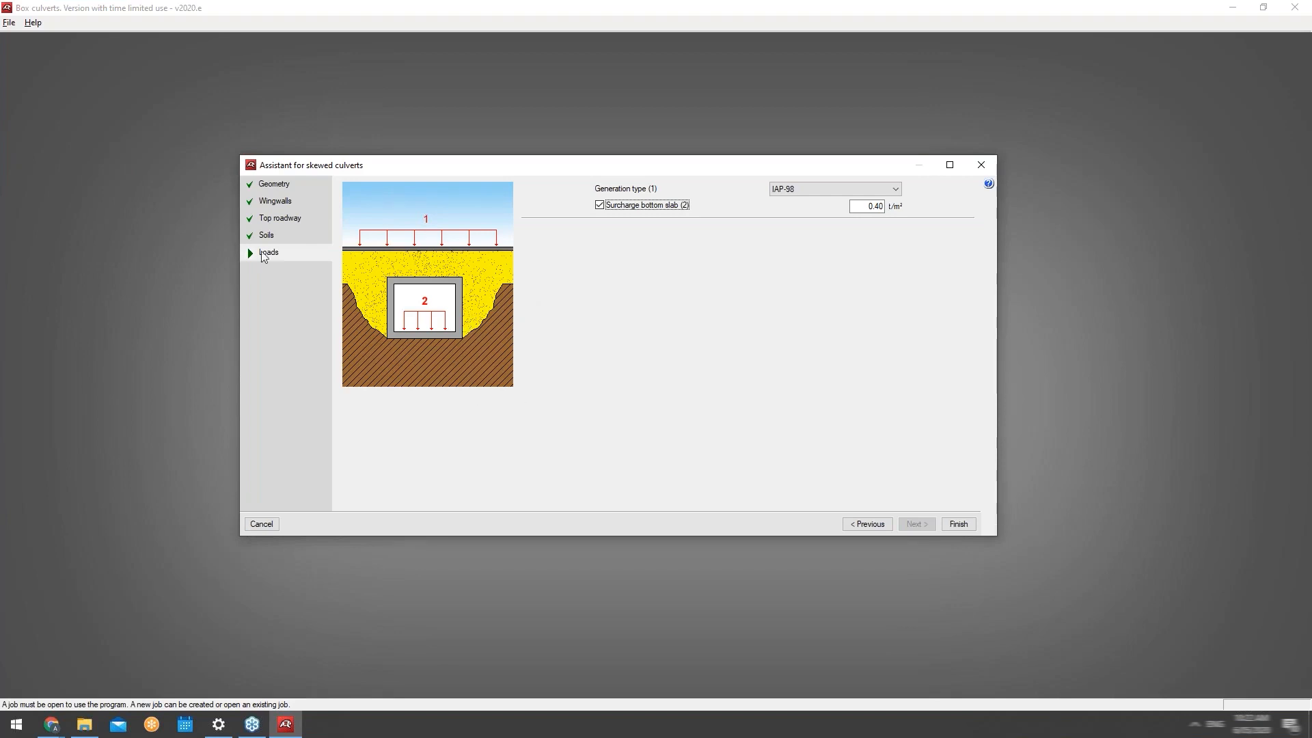
{"action": "left_click", "coordinate": [956, 525]}
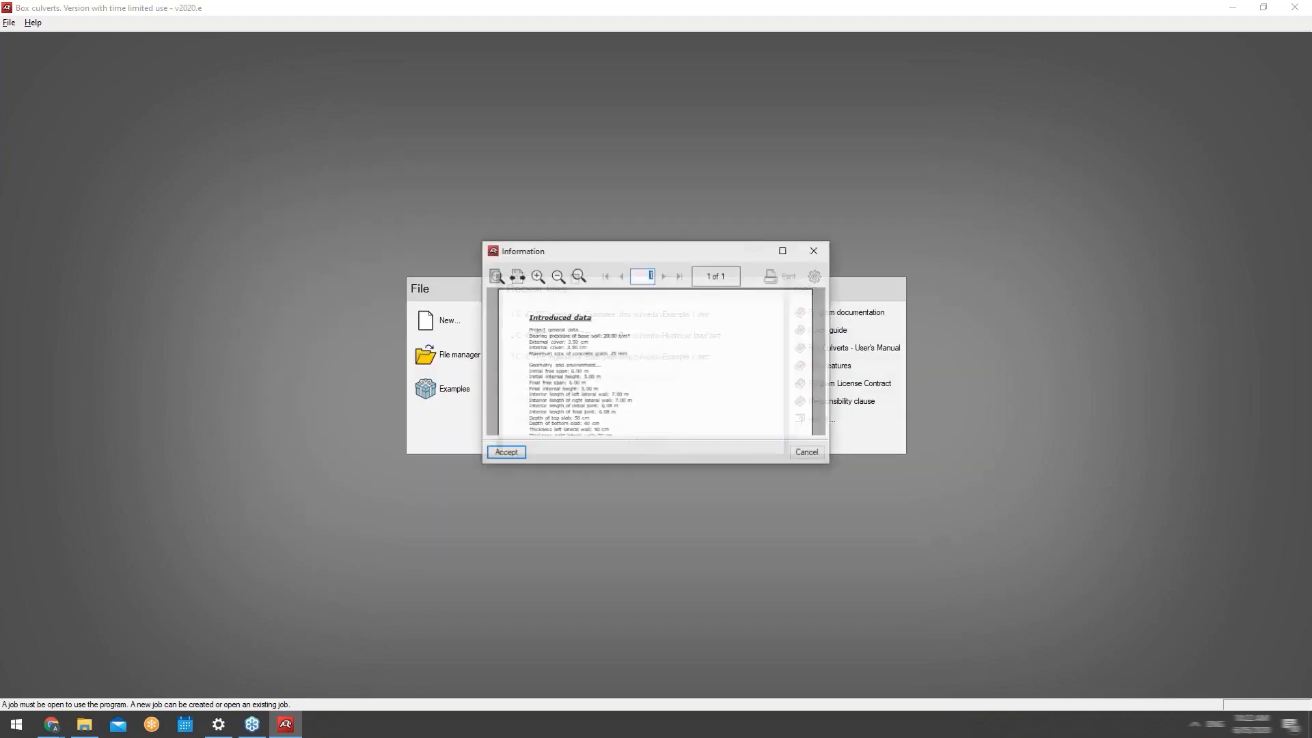
{"action": "left_click", "coordinate": [518, 454]}
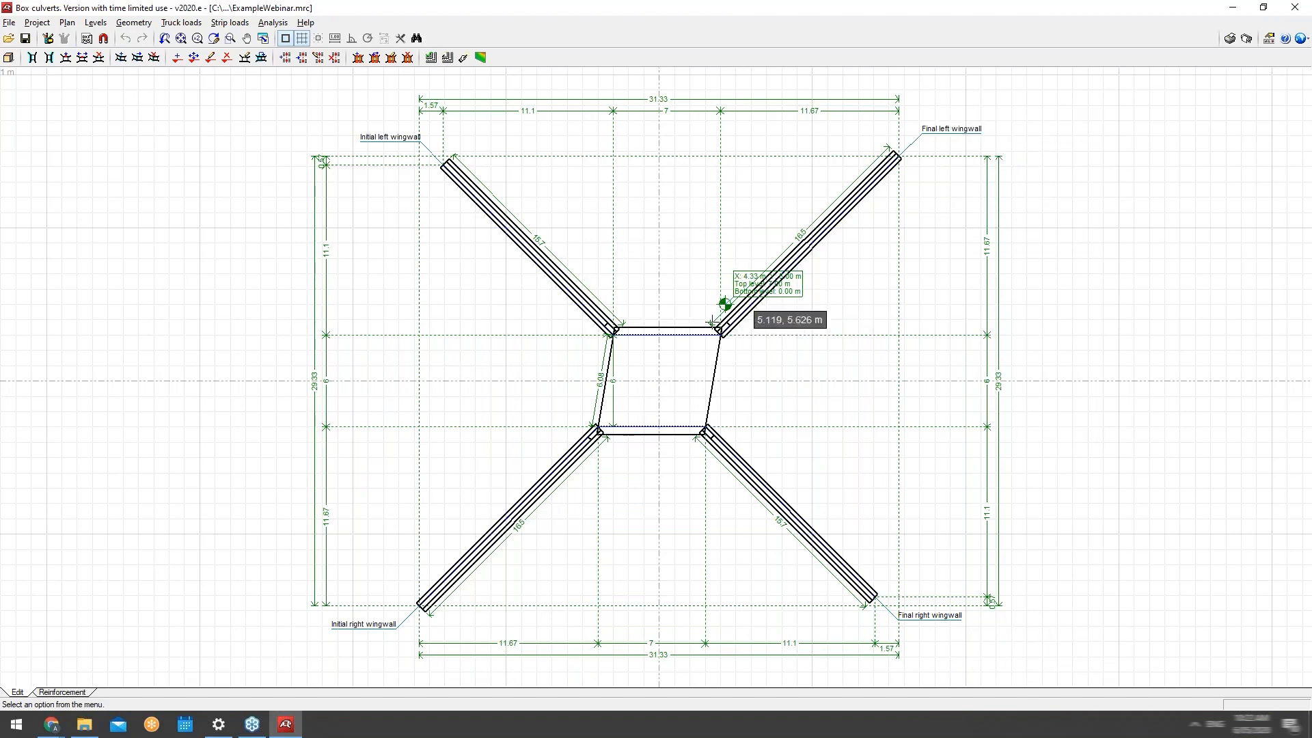
{"action": "left_click", "coordinate": [45, 23]}
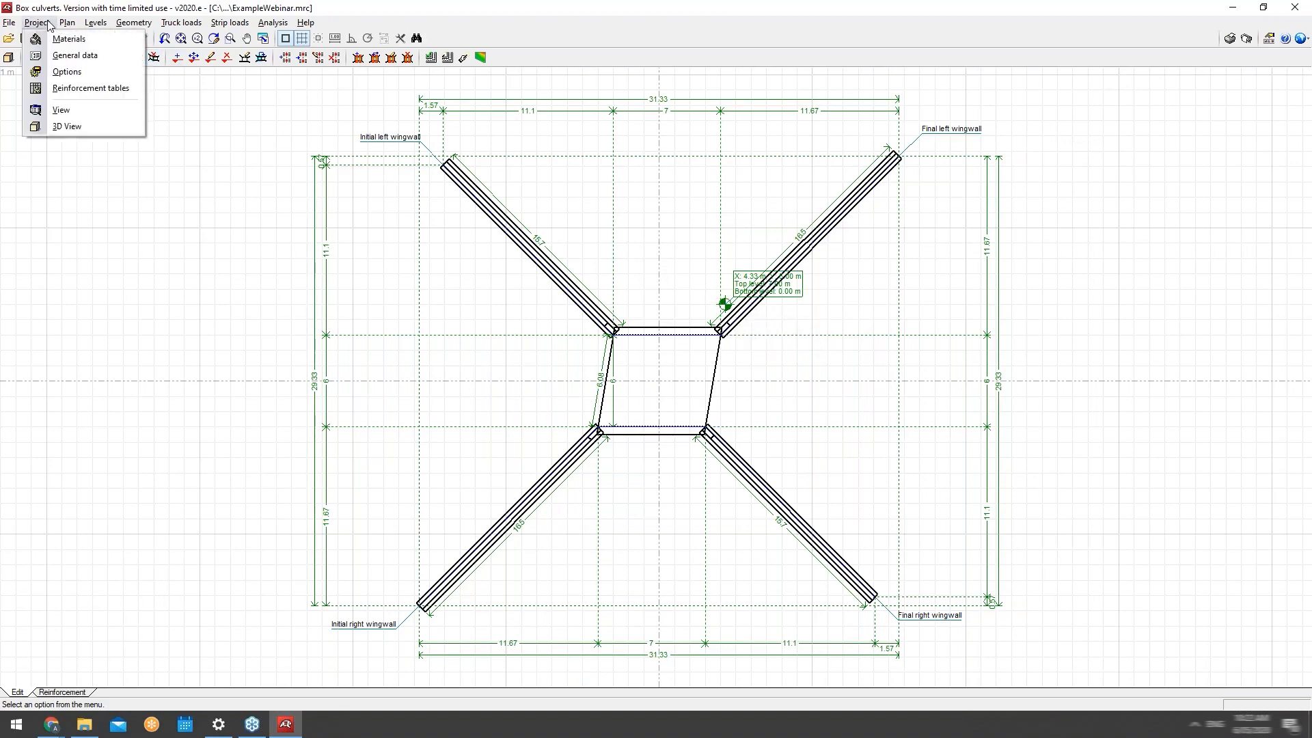
{"action": "left_click", "coordinate": [51, 18]}
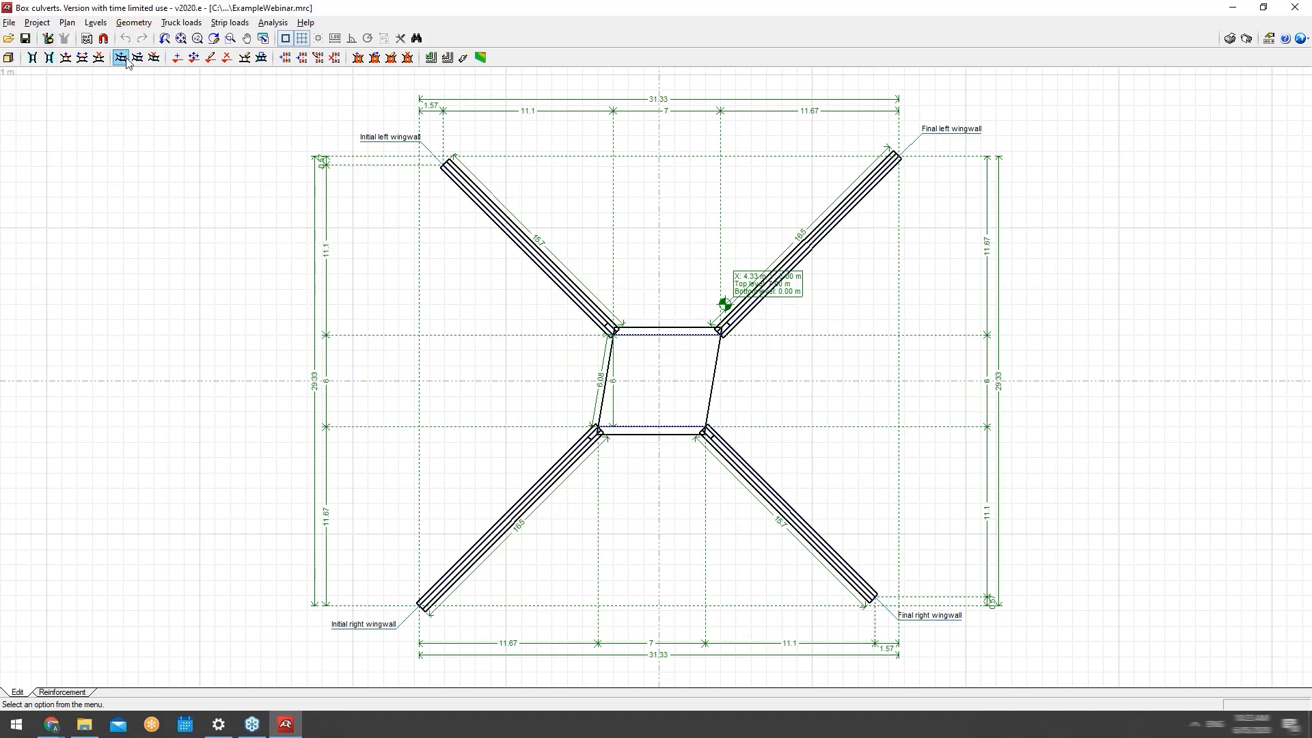
{"action": "left_click", "coordinate": [15, 24]}
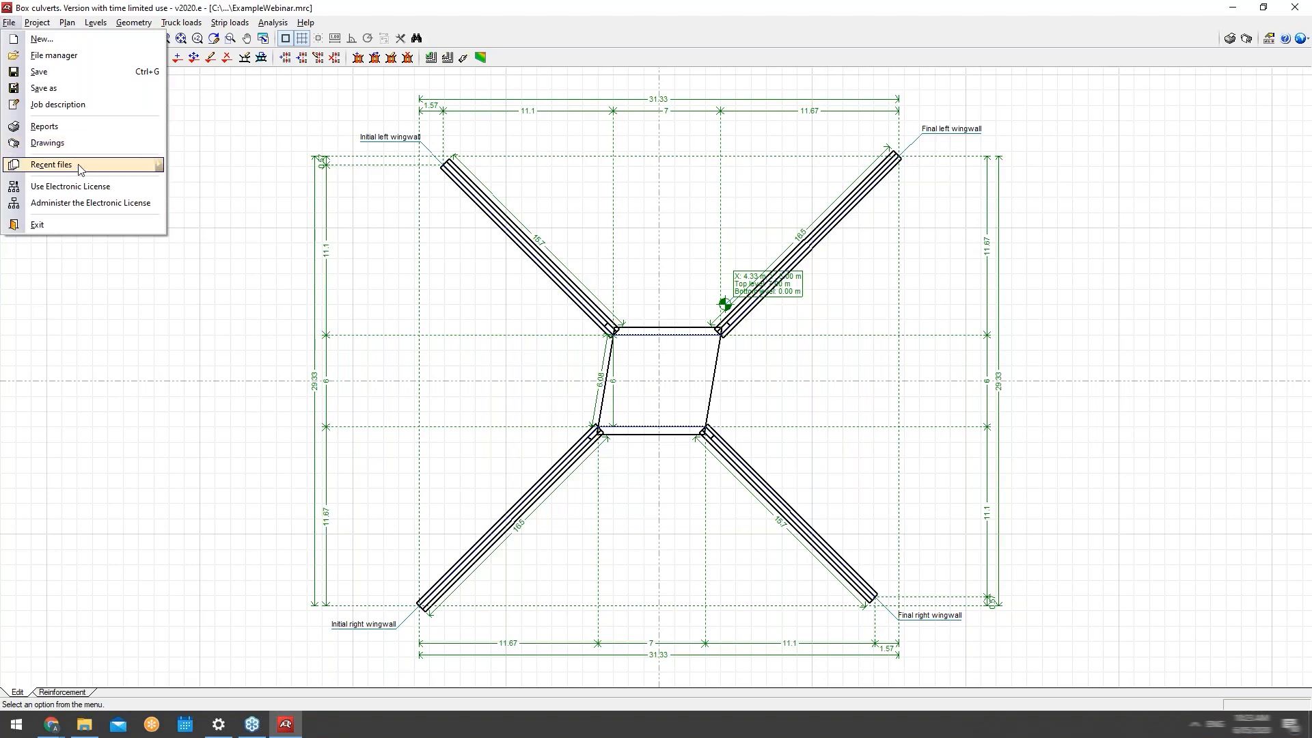
Open the project's materials settings and review the available concrete types and steel grades.
{"action": "mouse_move", "coordinate": [43, 26]}
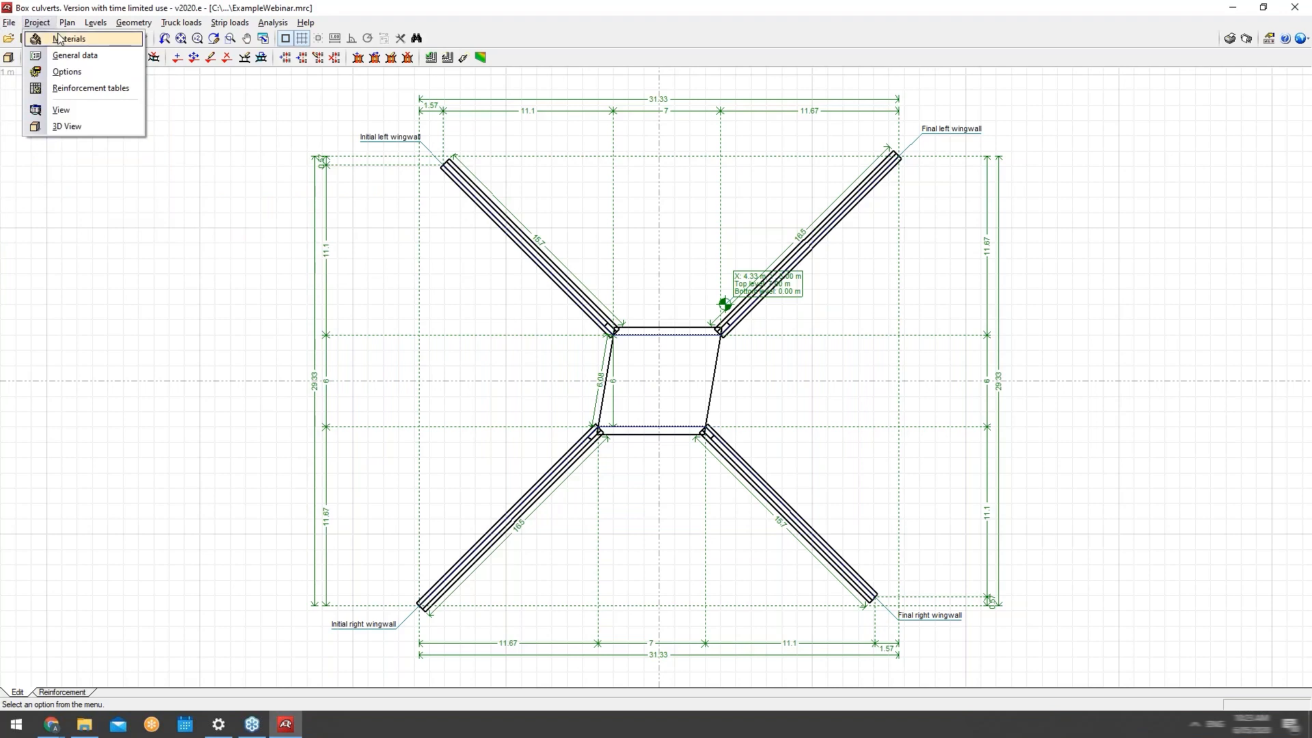
{"action": "left_click", "coordinate": [60, 39]}
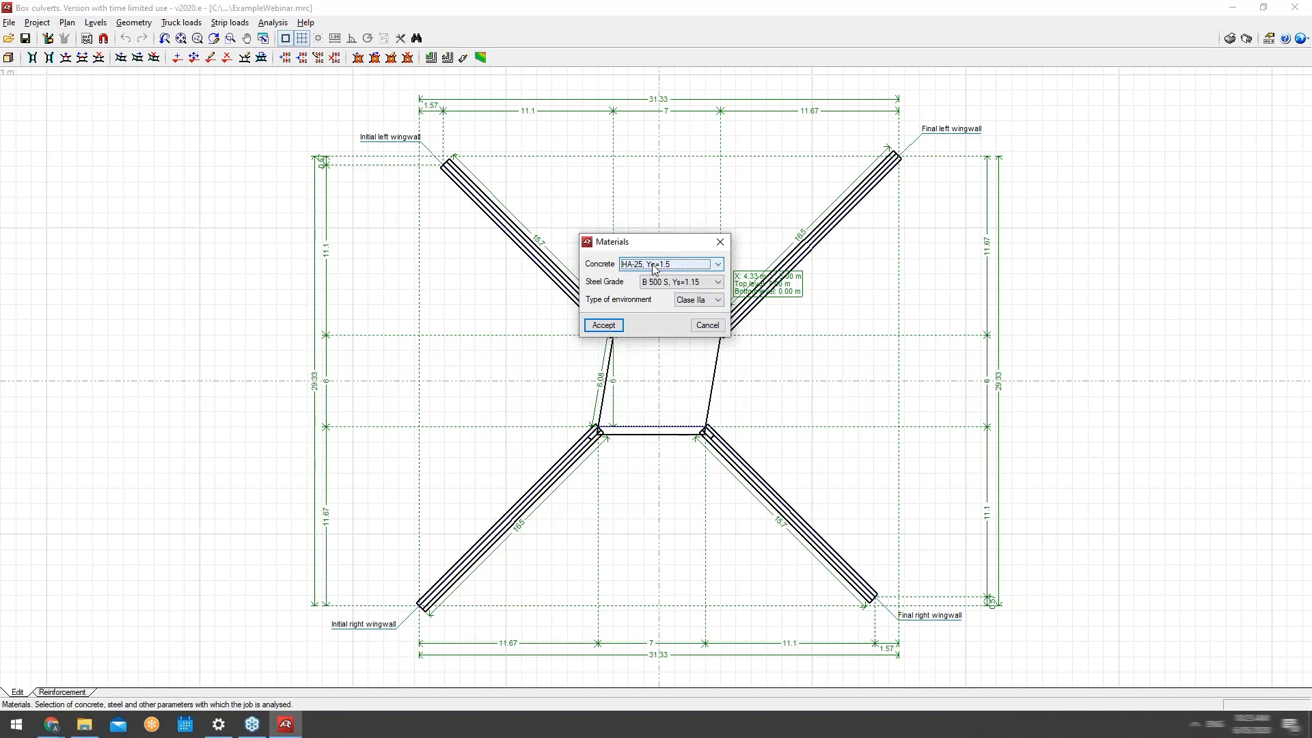
{"action": "left_click", "coordinate": [654, 267]}
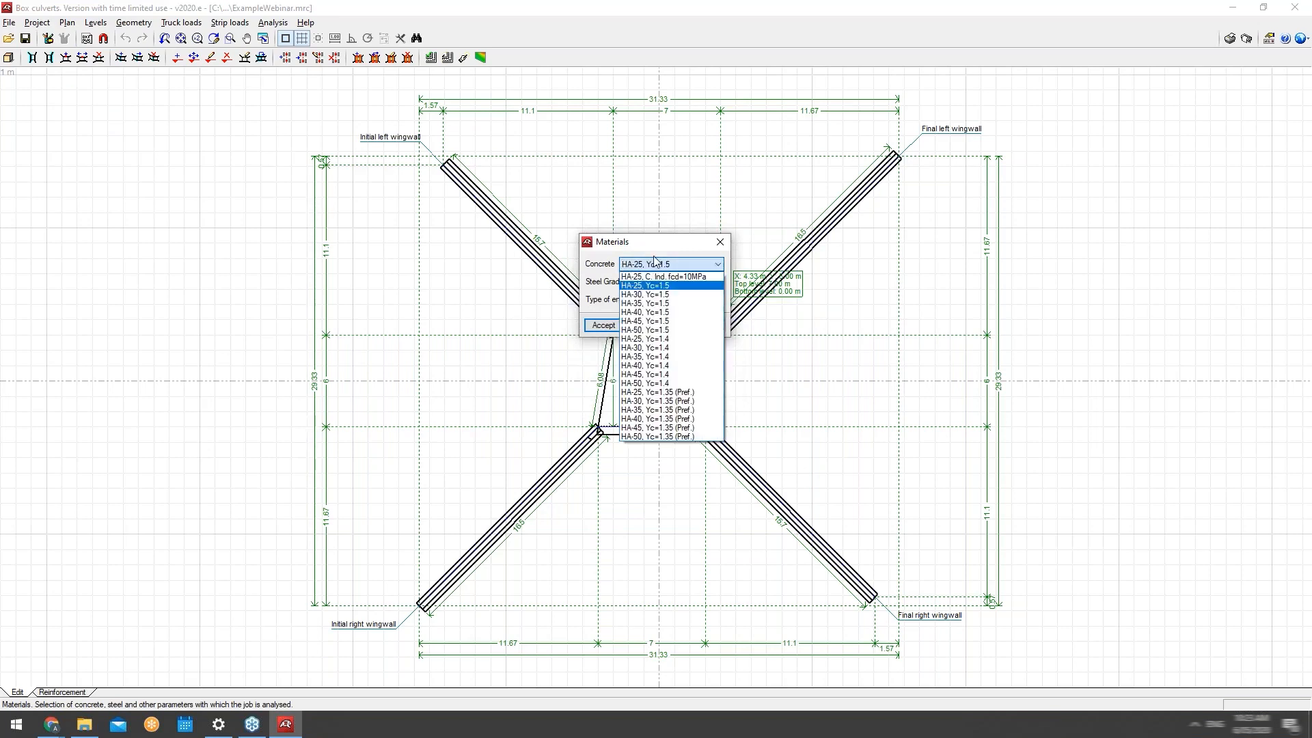
{"action": "left_click", "coordinate": [669, 268]}
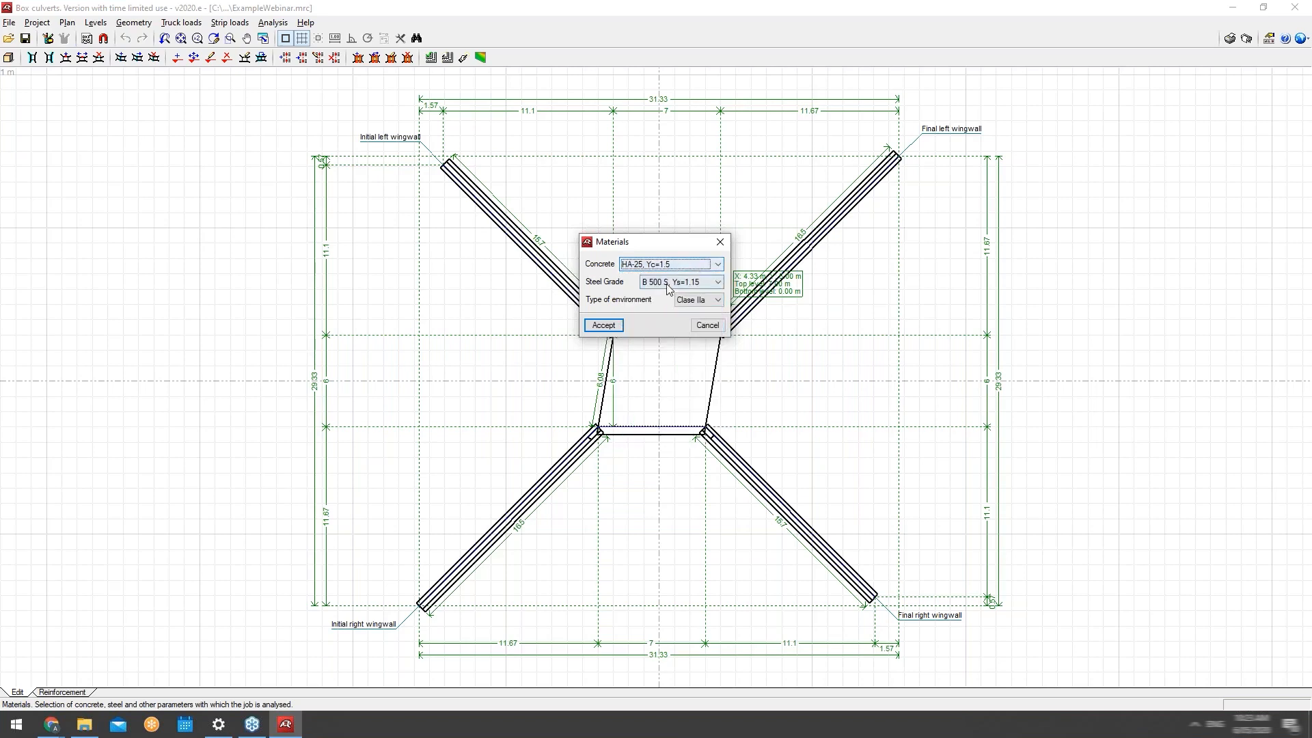
{"action": "left_click", "coordinate": [680, 282]}
{"action": "left_click", "coordinate": [680, 283]}
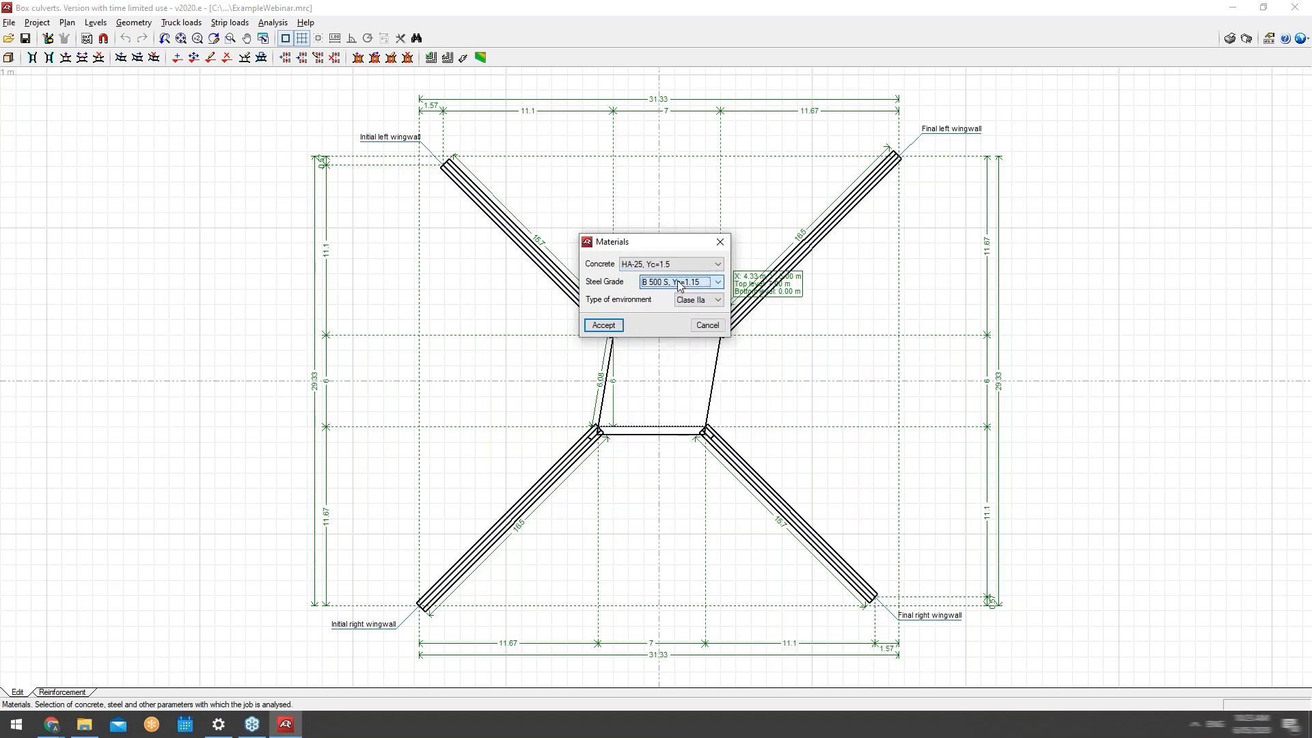
Examine the available types of environment and cancel the materials settings.
{"action": "left_click", "coordinate": [711, 302]}
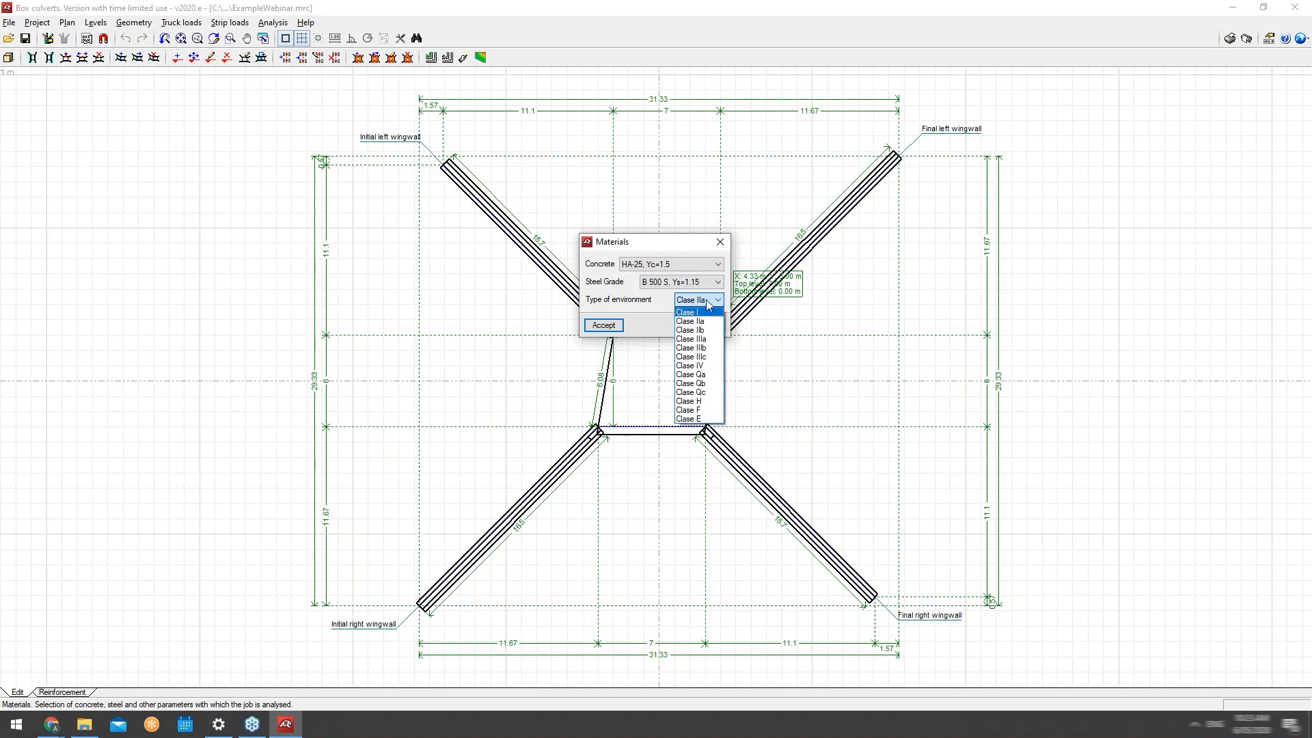
{"action": "left_click", "coordinate": [709, 305]}
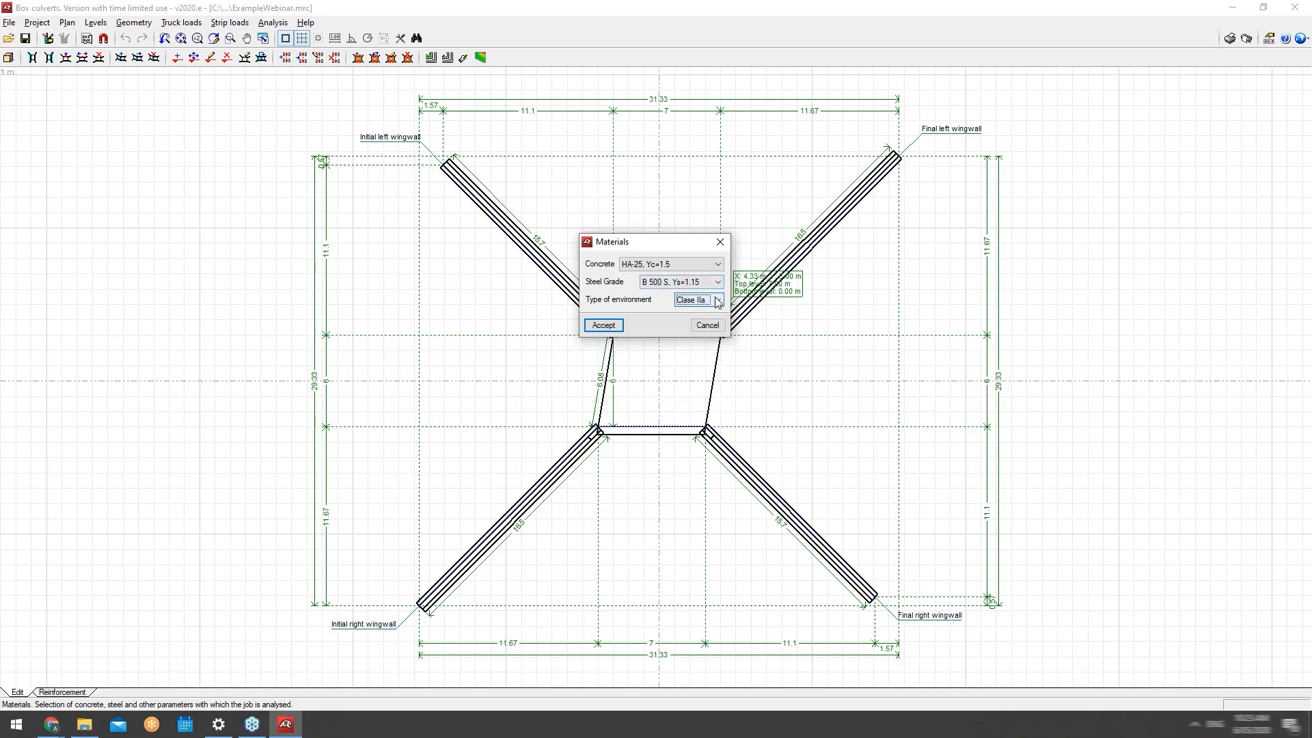
{"action": "left_click", "coordinate": [717, 301]}
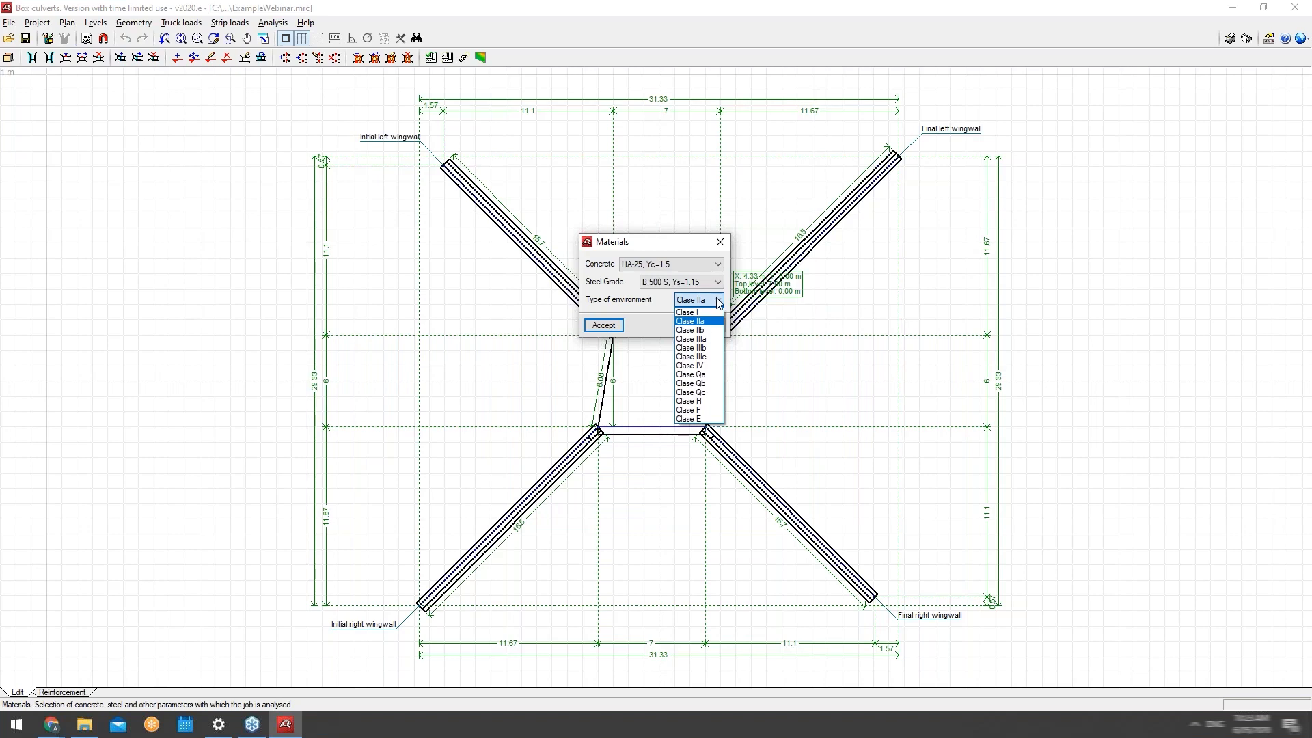
{"action": "left_click", "coordinate": [716, 302]}
{"action": "left_click", "coordinate": [716, 301]}
{"action": "left_click", "coordinate": [716, 301]}
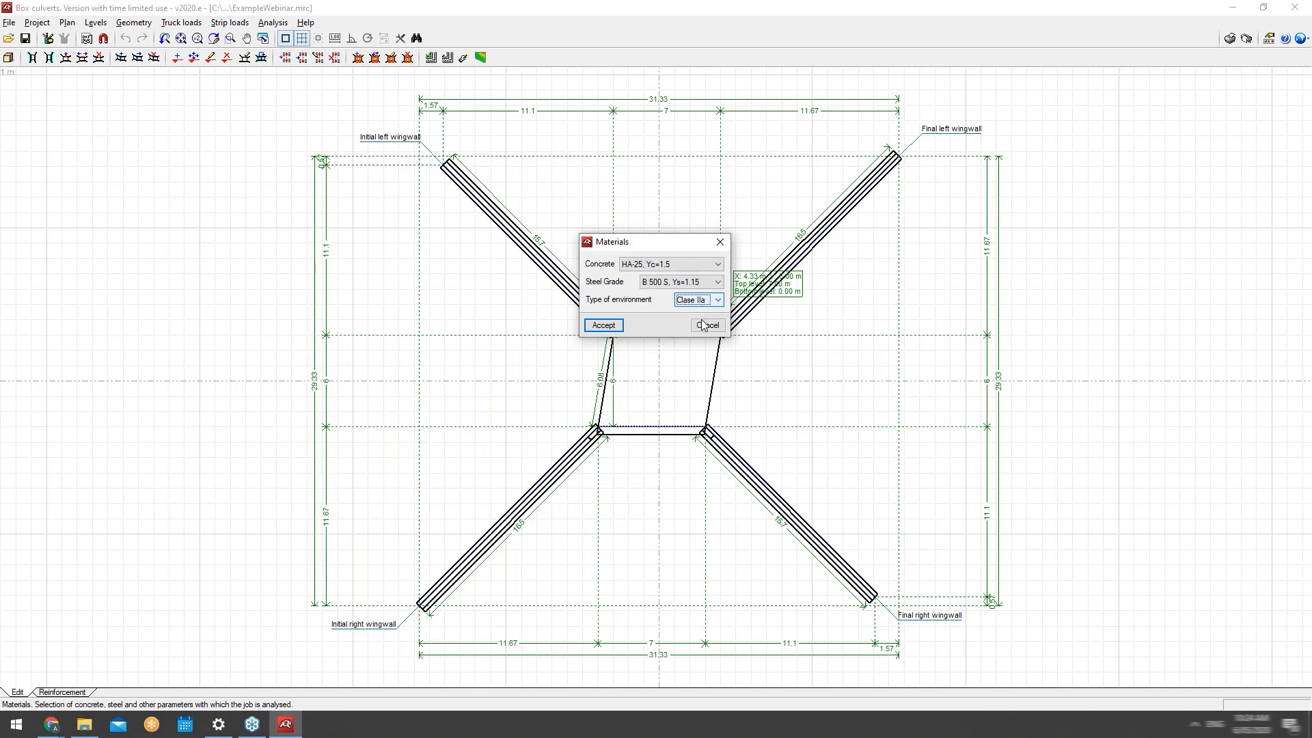
{"action": "left_click", "coordinate": [707, 326]}
Open the project's general data, examine the typical soil values that can be imported for the fill, and cancel the import.
{"action": "left_click", "coordinate": [32, 23]}
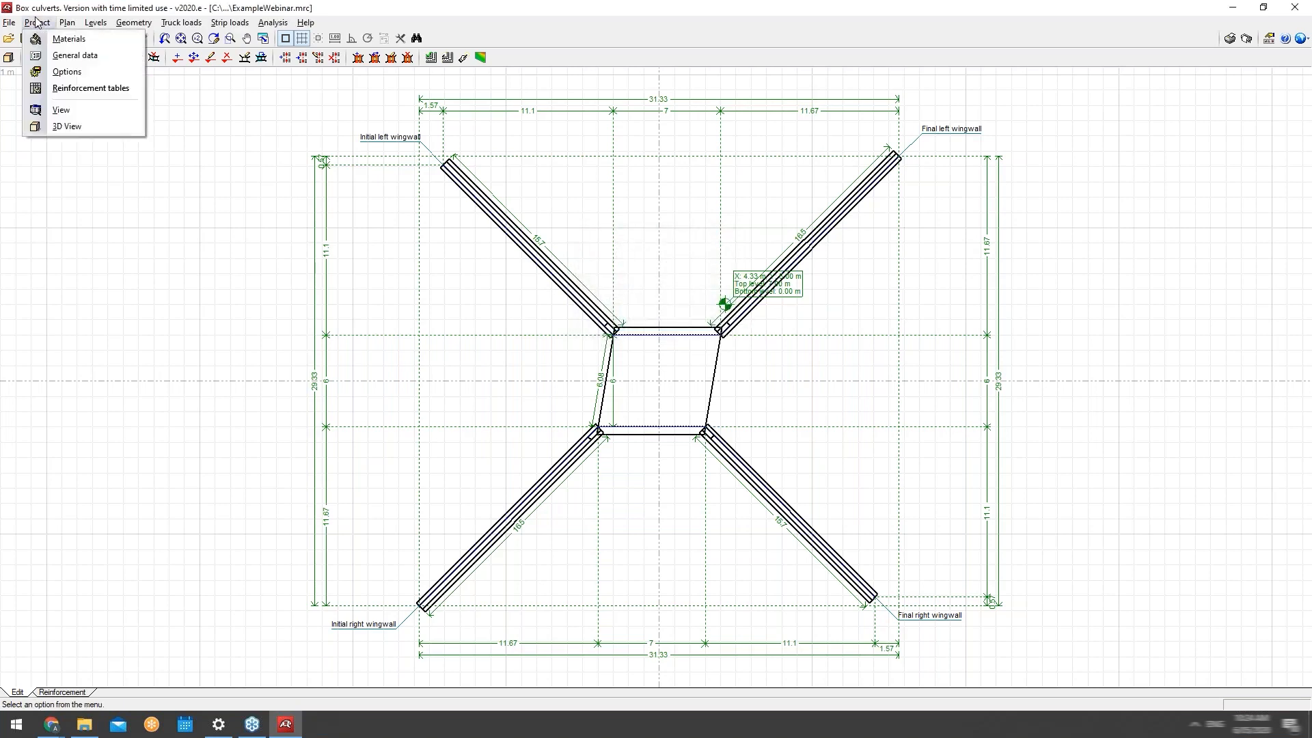
{"action": "left_click", "coordinate": [57, 59]}
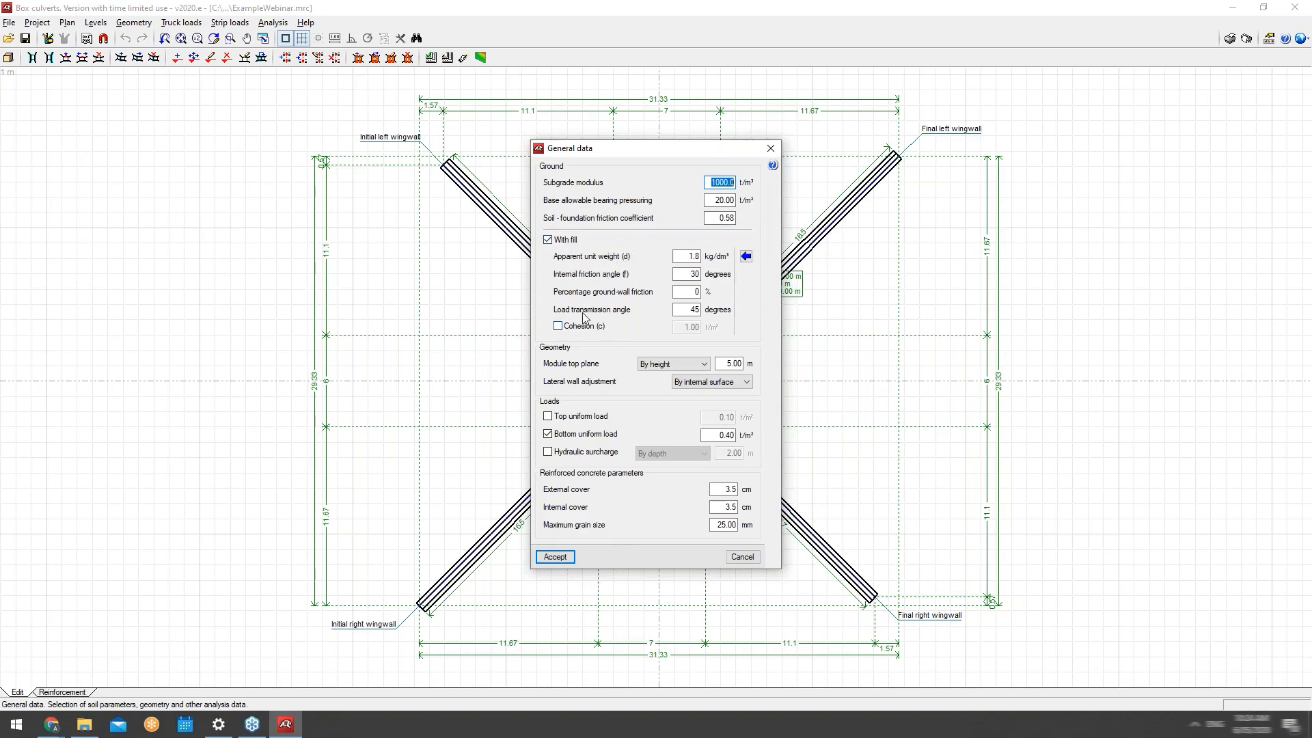
{"action": "left_click", "coordinate": [746, 257]}
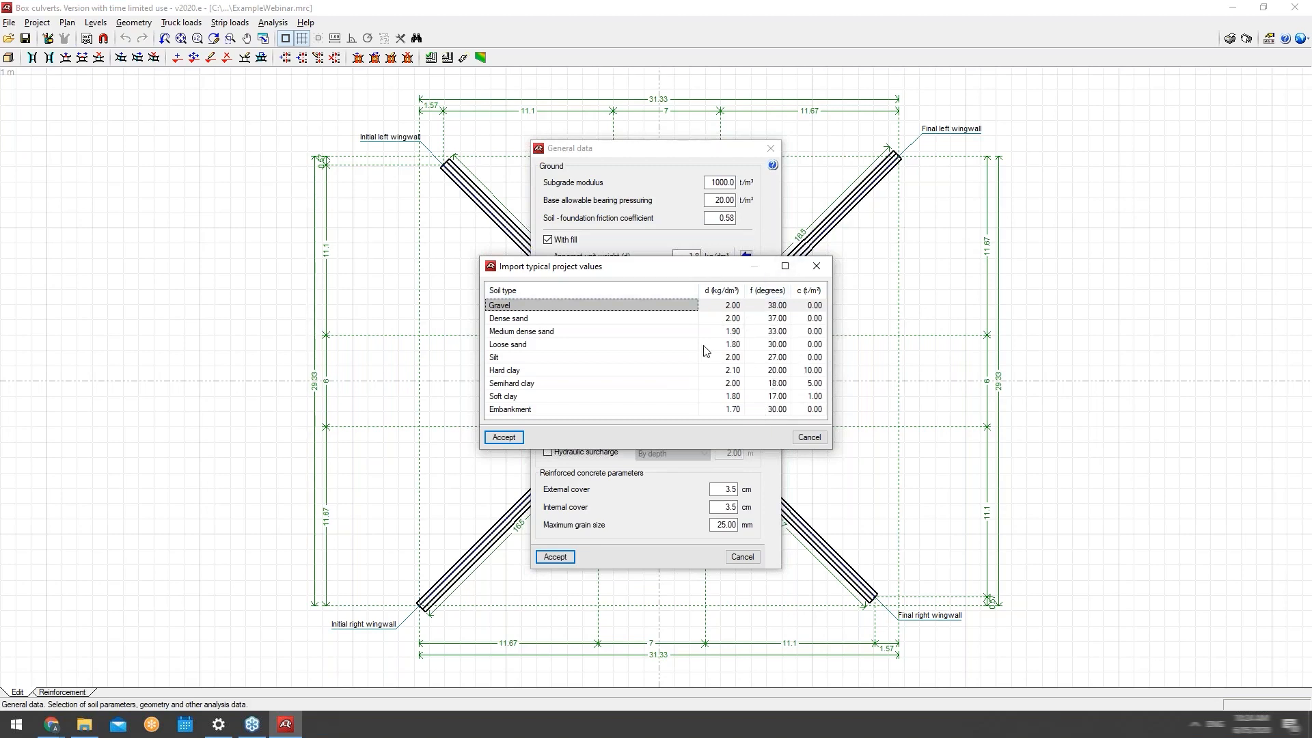
{"action": "left_click", "coordinate": [809, 437]}
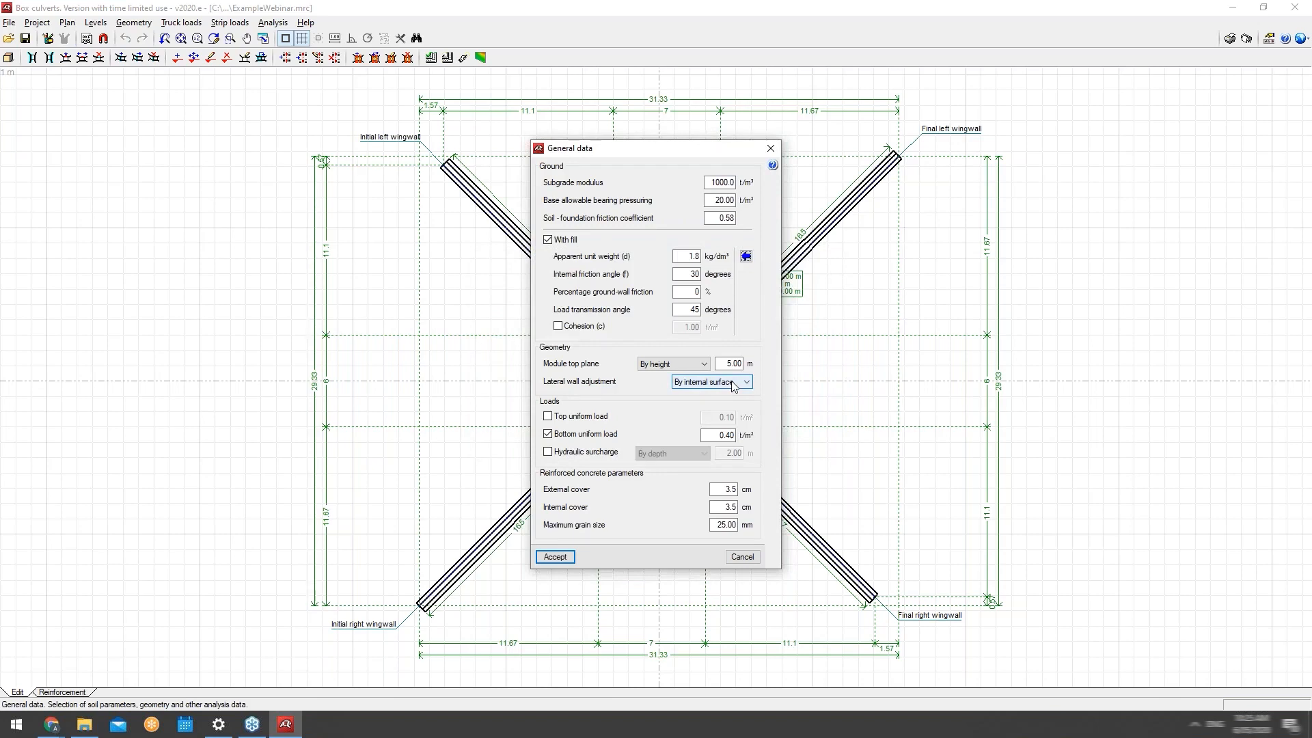
Review the geometry choices for the module top plane and the lateral wall adjustment in the general data.
{"action": "left_click", "coordinate": [672, 367]}
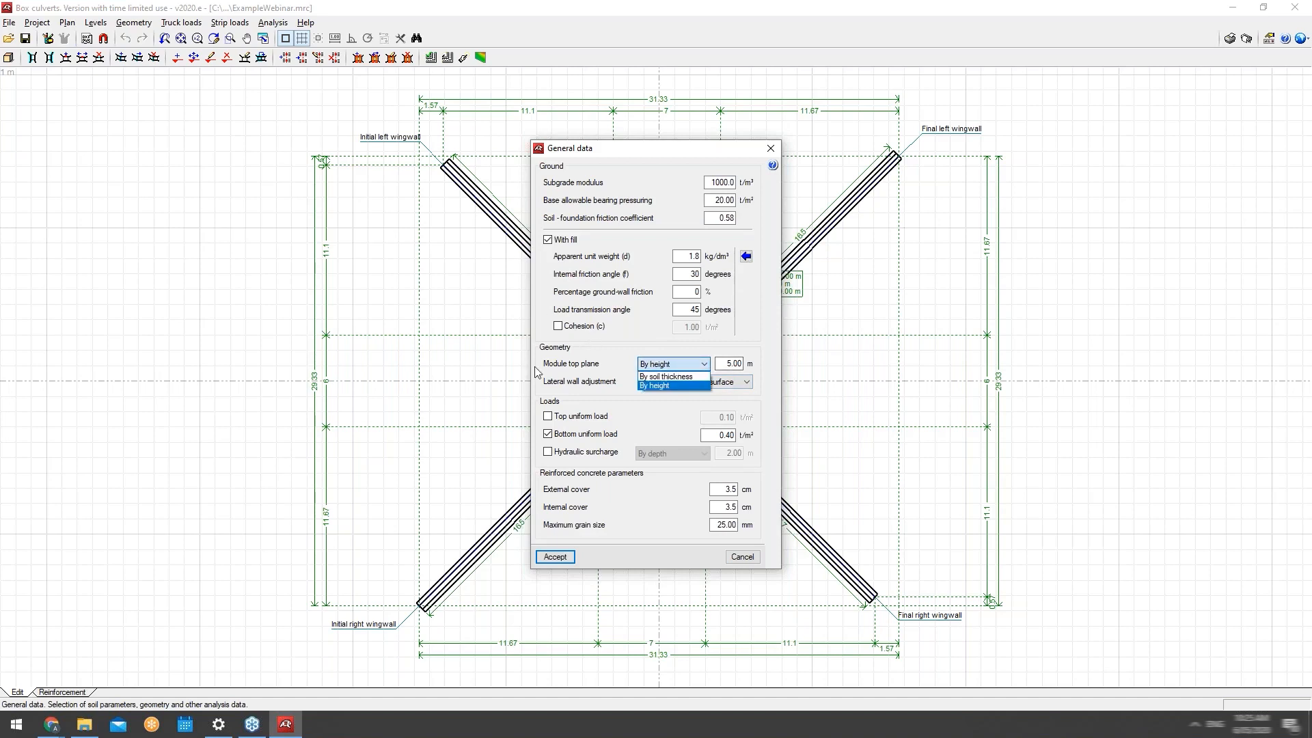
{"action": "left_click", "coordinate": [660, 386]}
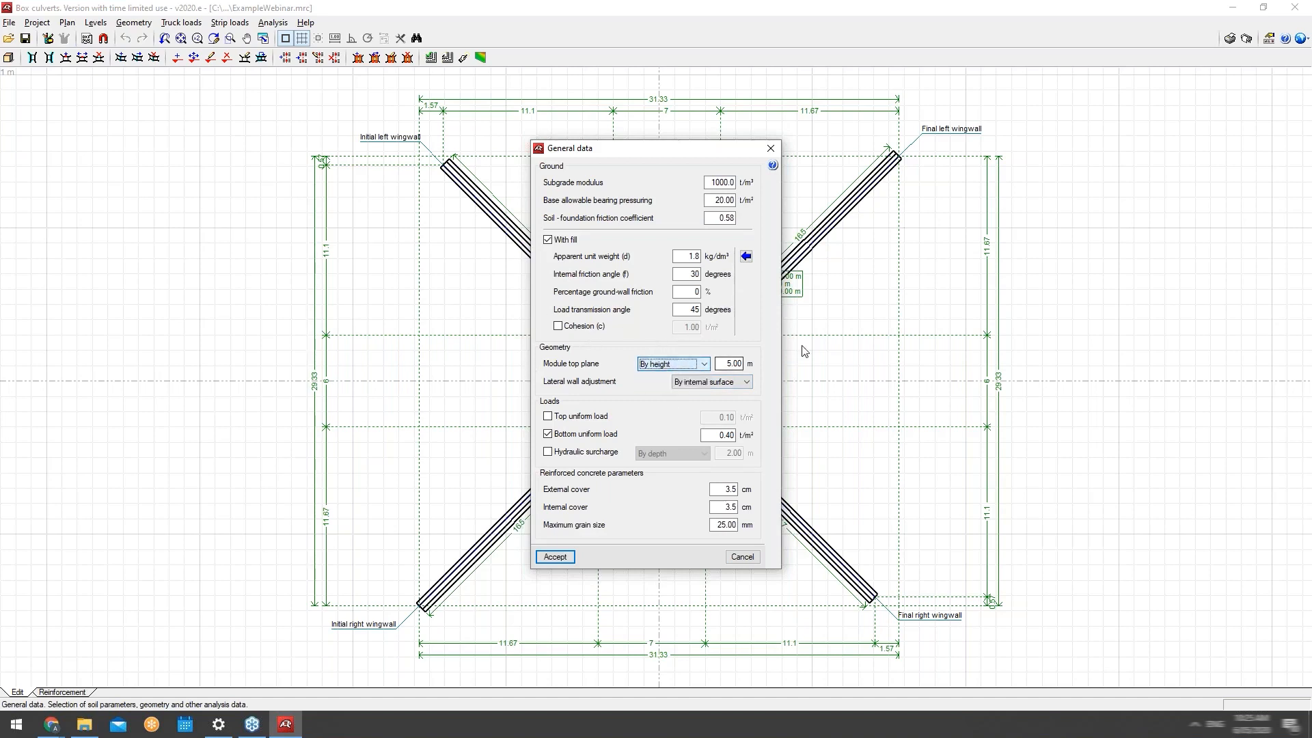
{"action": "left_click", "coordinate": [714, 383]}
{"action": "left_click", "coordinate": [715, 384]}
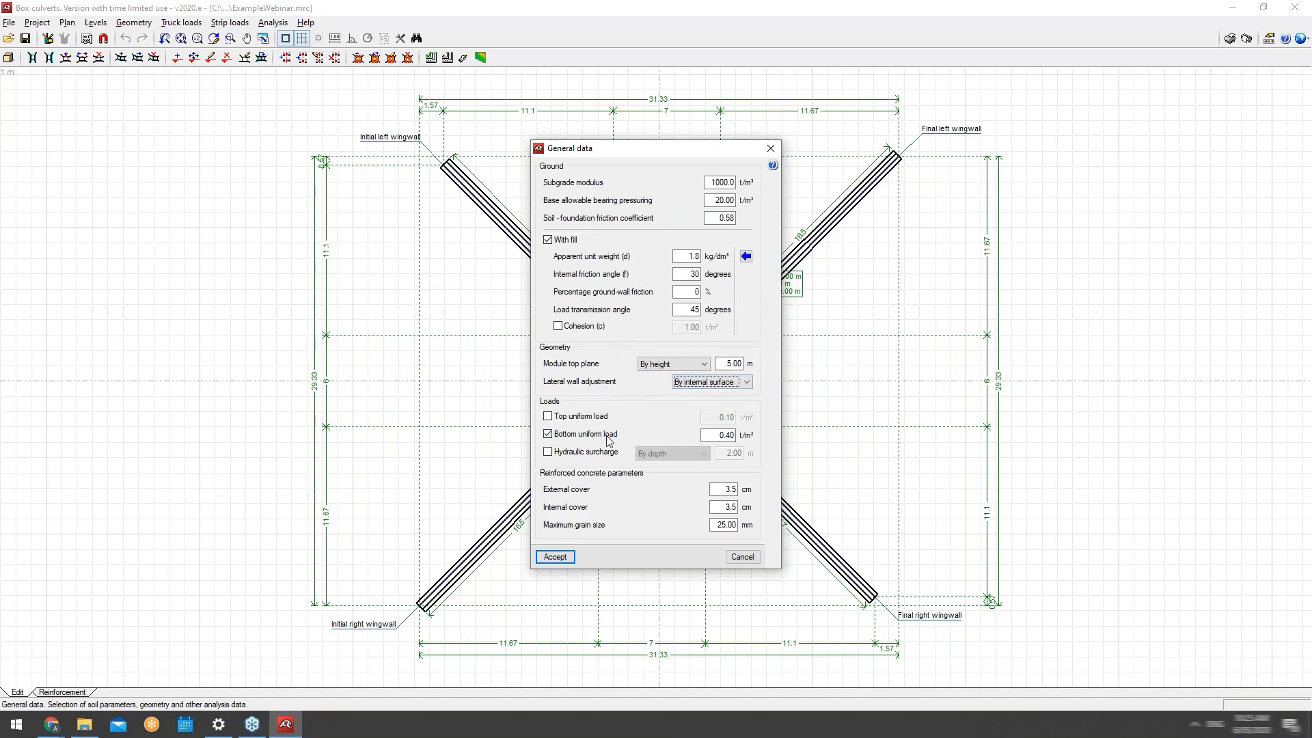
Read the explanations of the bottom and top uniform loads, switching the top uniform load on and back off.
{"action": "mouse_move", "coordinate": [603, 438]}
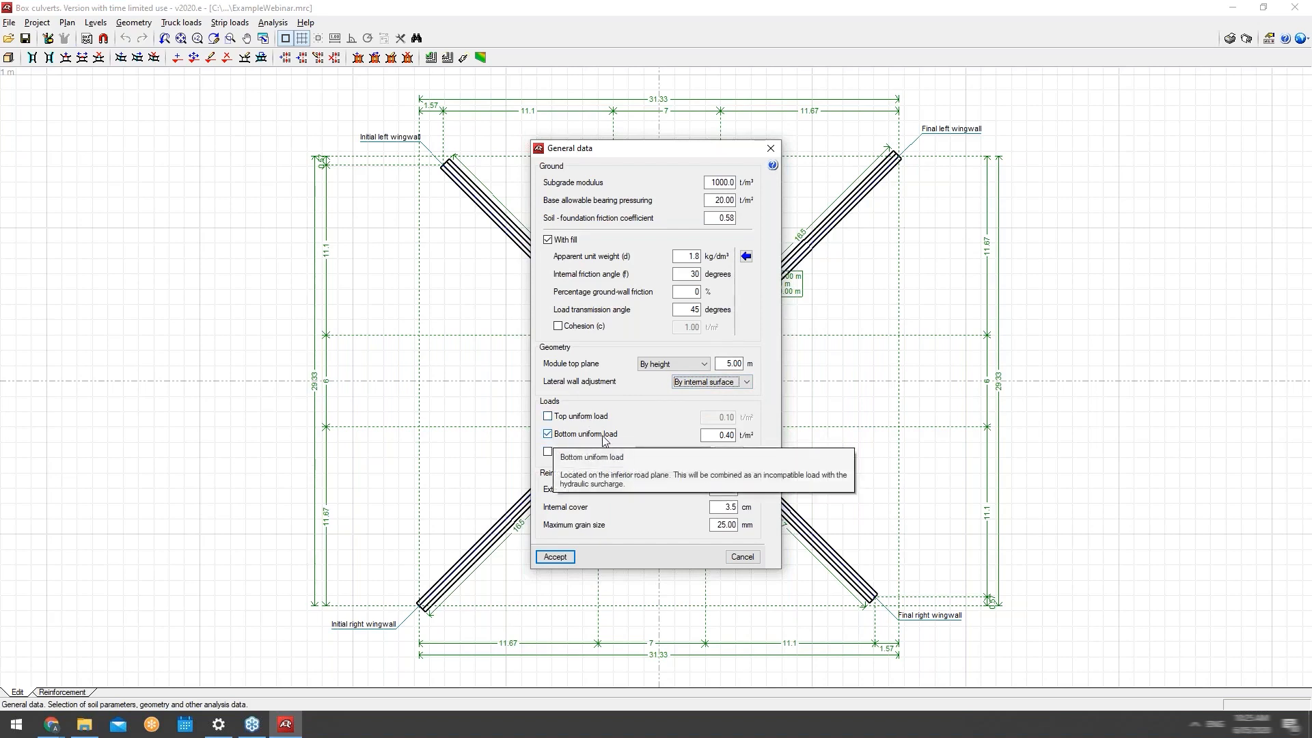
{"action": "left_click", "coordinate": [567, 418]}
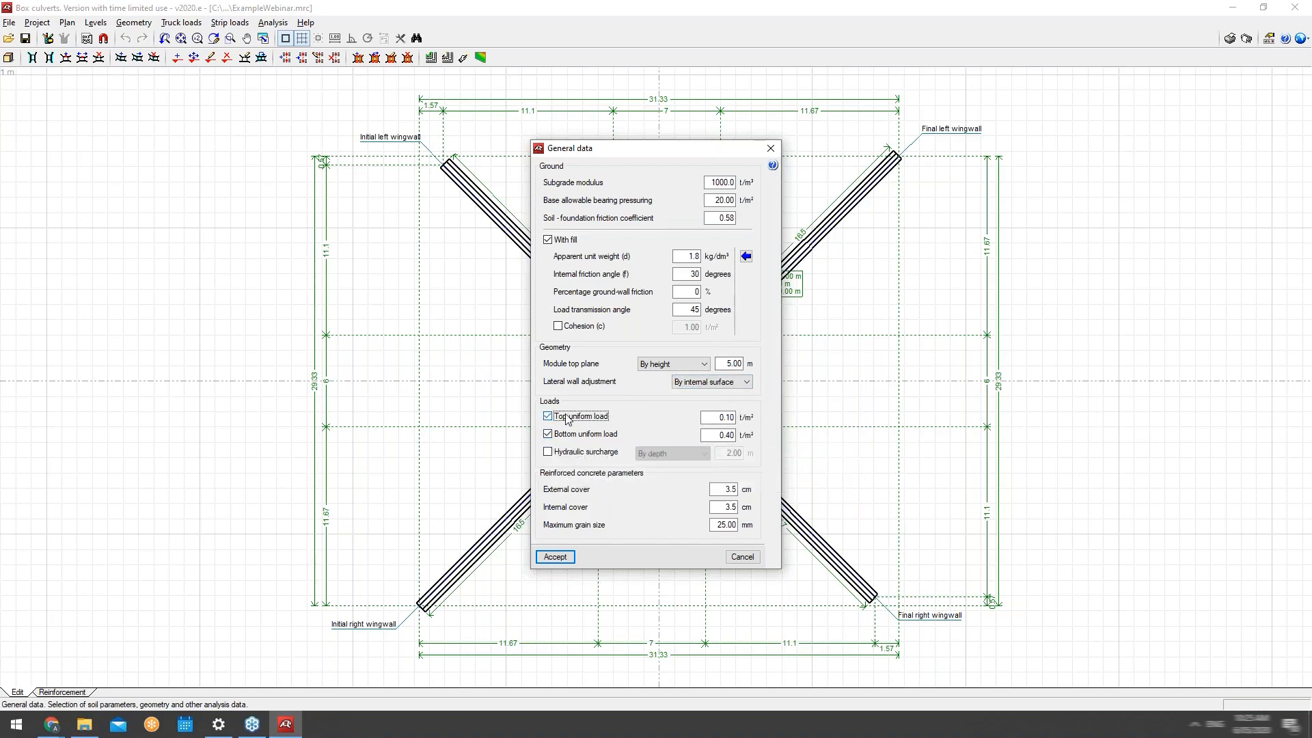
{"action": "mouse_move", "coordinate": [566, 418]}
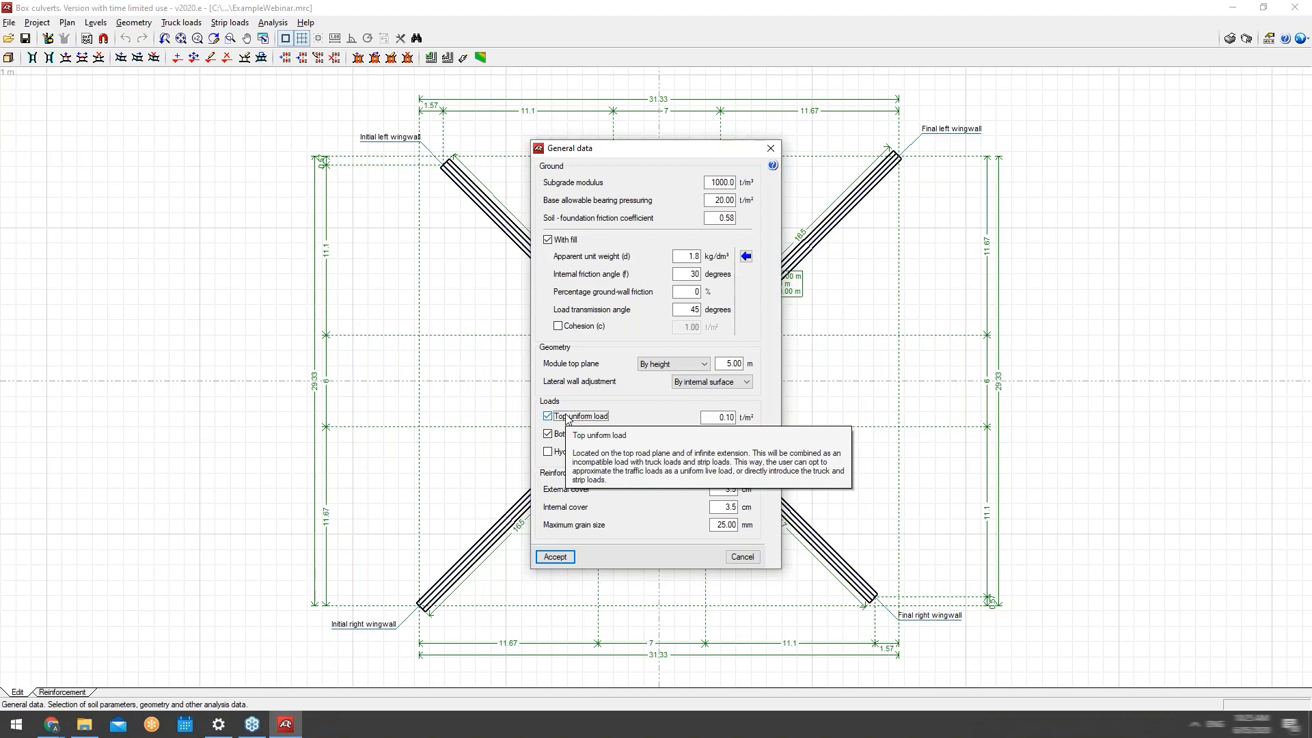
{"action": "left_click", "coordinate": [567, 417]}
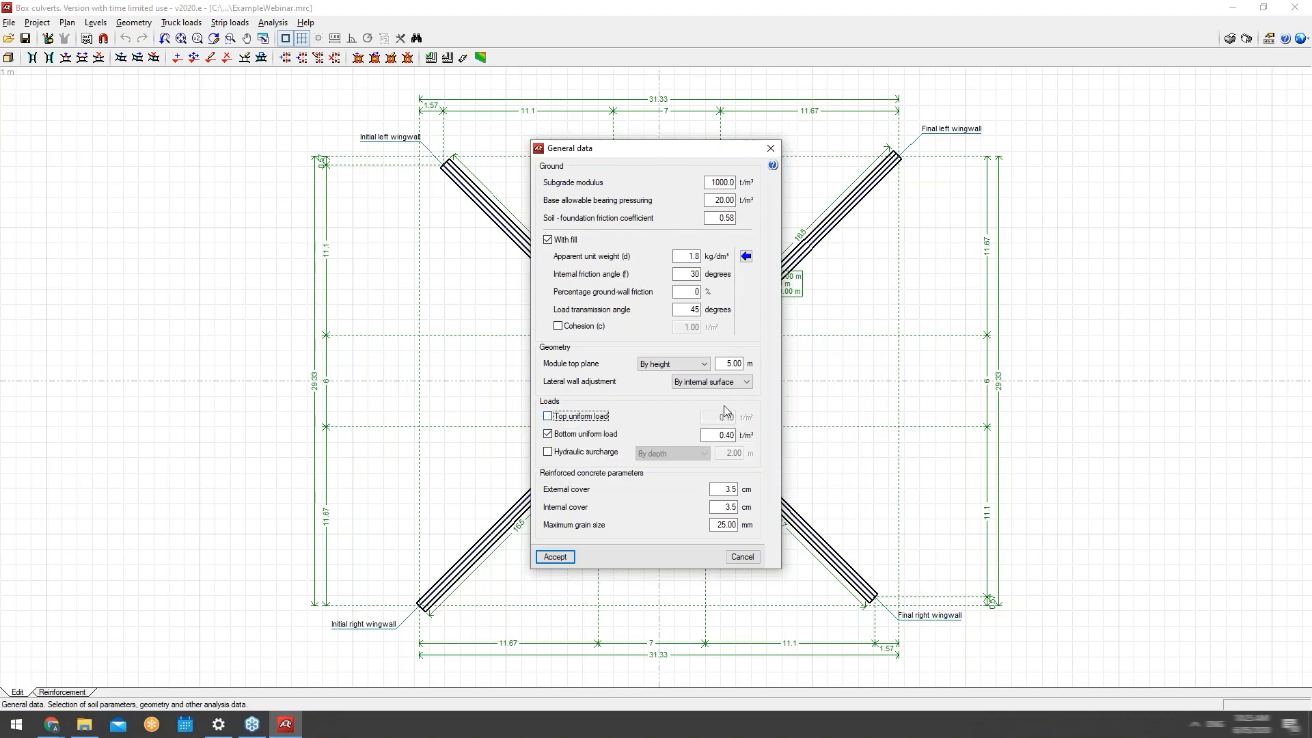
Examine the hydraulic surcharge options, switch the surcharge back off and accept the general data.
{"action": "left_click", "coordinate": [601, 453]}
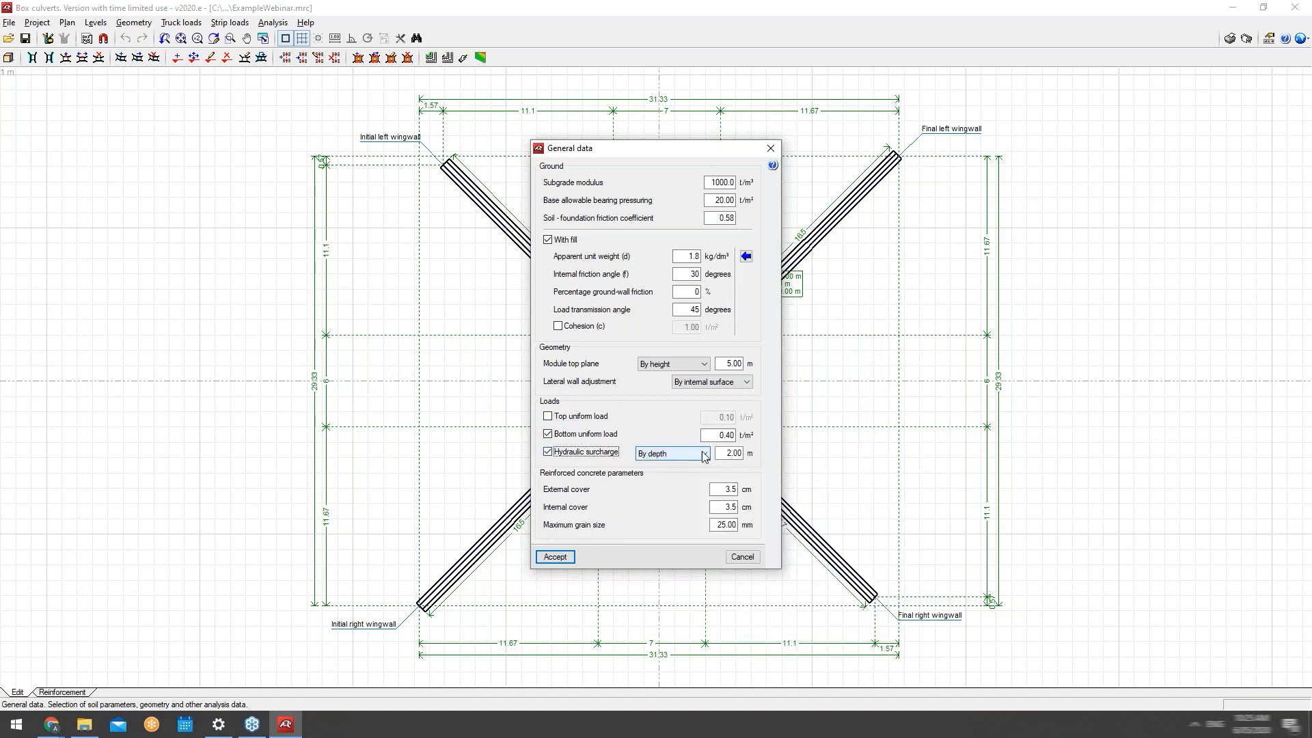
{"action": "left_click", "coordinate": [683, 456]}
{"action": "left_click", "coordinate": [686, 465]}
{"action": "left_click", "coordinate": [598, 453]}
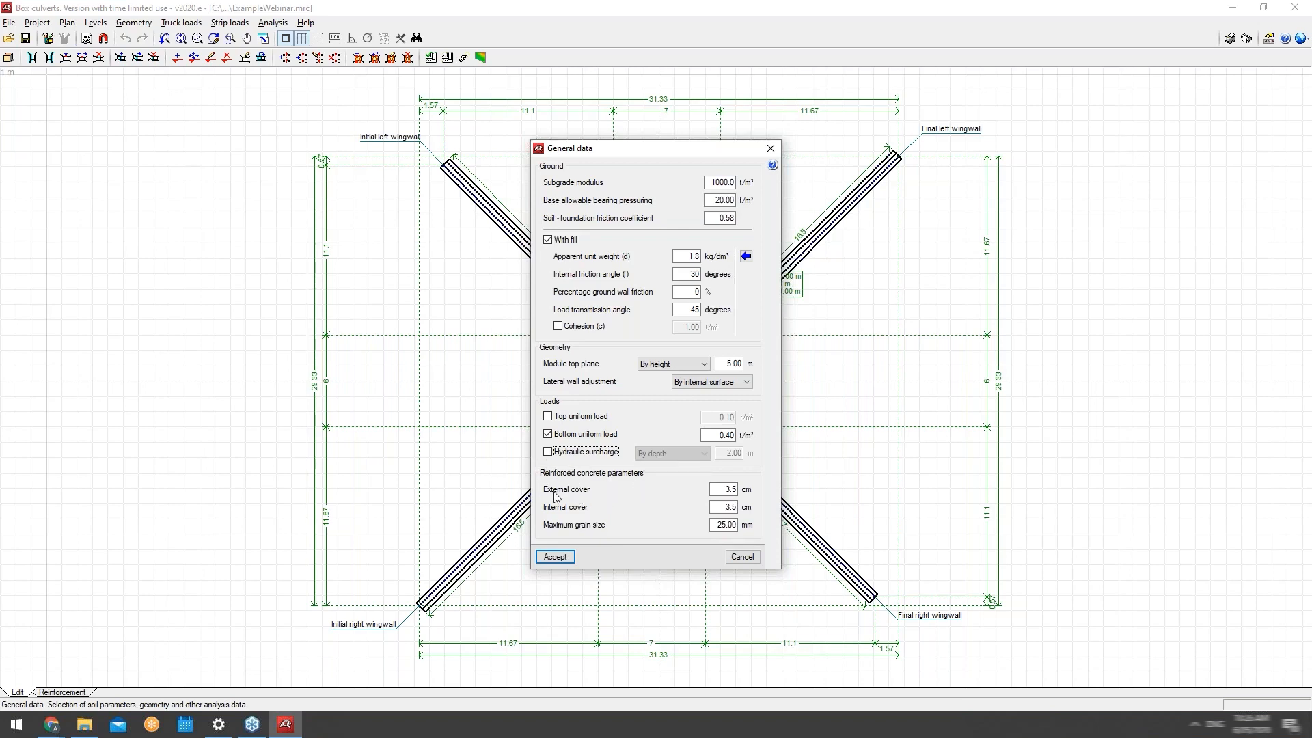
{"action": "mouse_move", "coordinate": [570, 496]}
{"action": "left_click", "coordinate": [554, 557]}
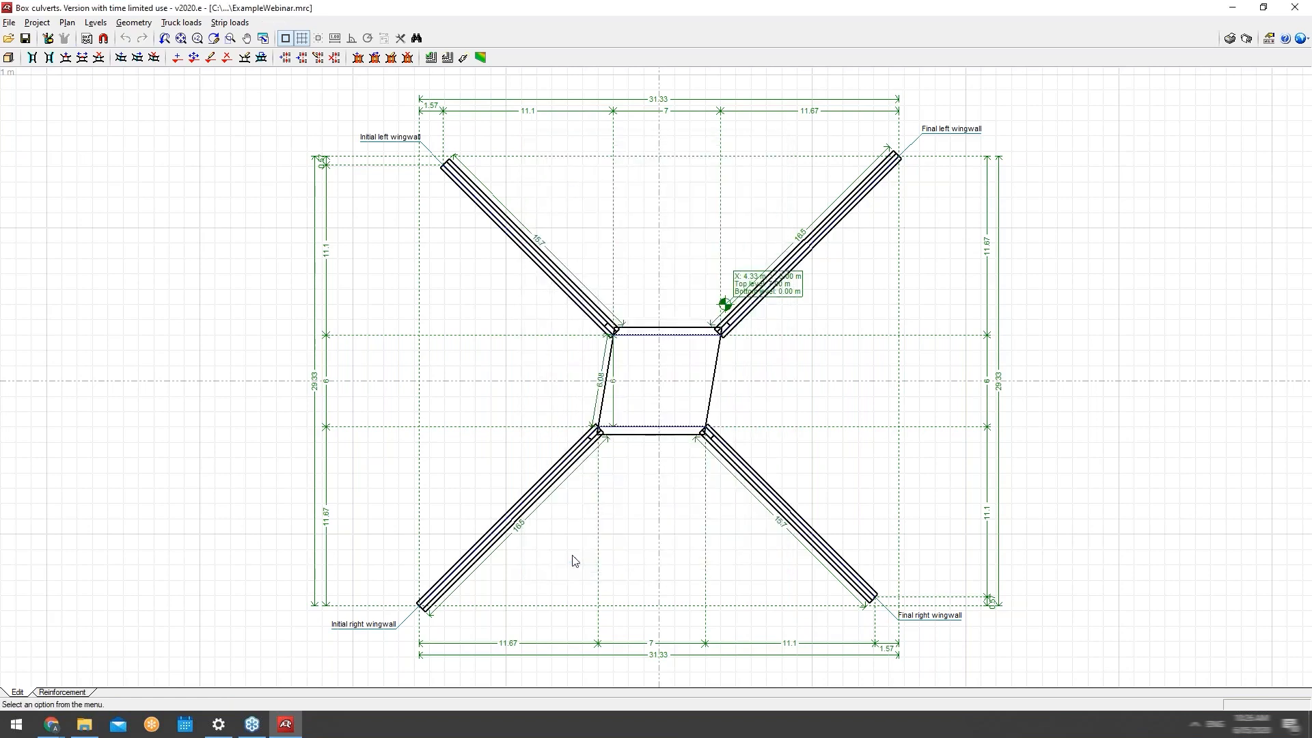
Open the project's analysis options and review the methods offered for the reinforcement strip lengths.
{"action": "left_click", "coordinate": [55, 40]}
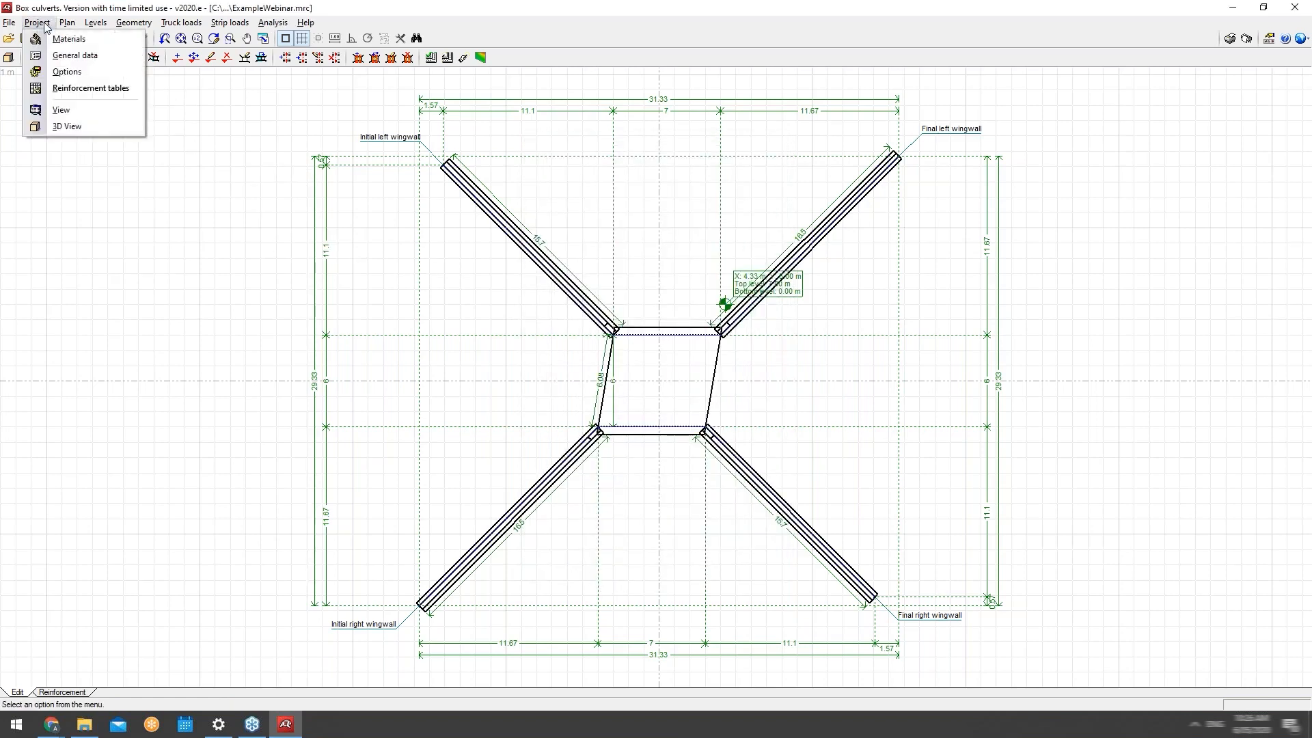
{"action": "left_click", "coordinate": [58, 71]}
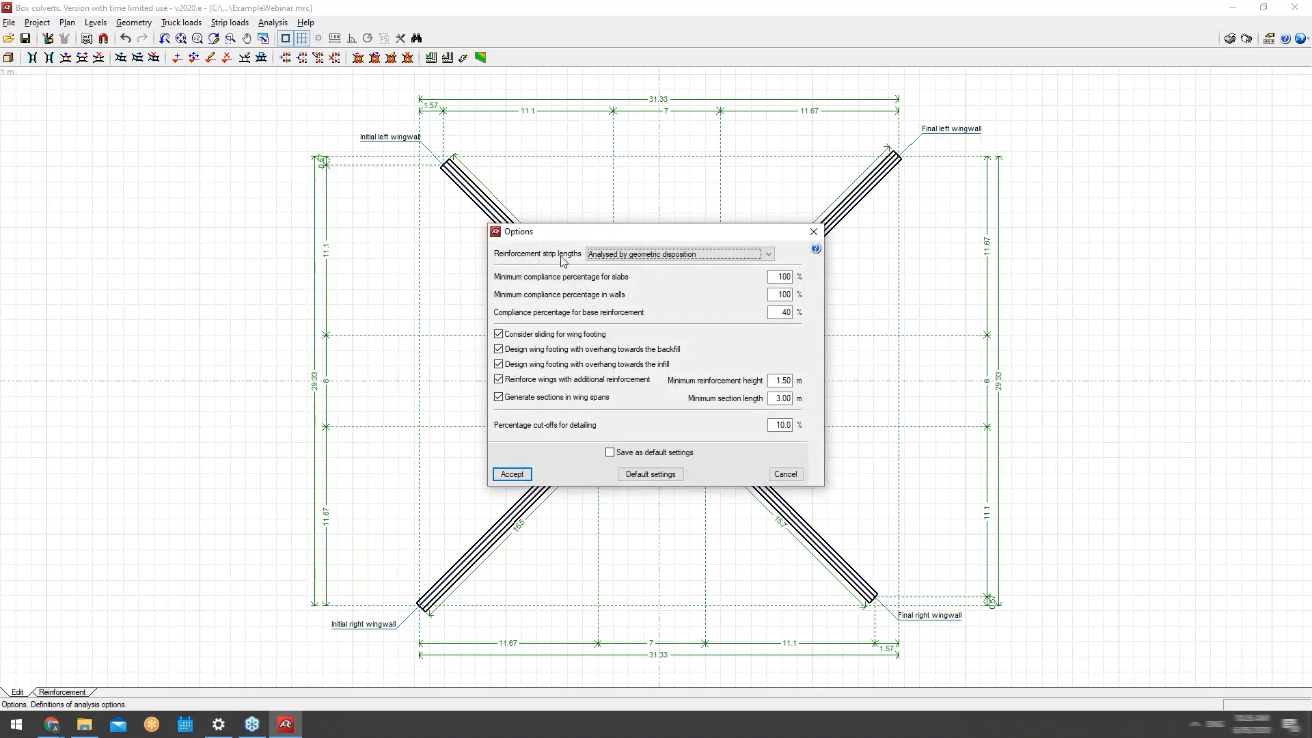
{"action": "left_click", "coordinate": [682, 257]}
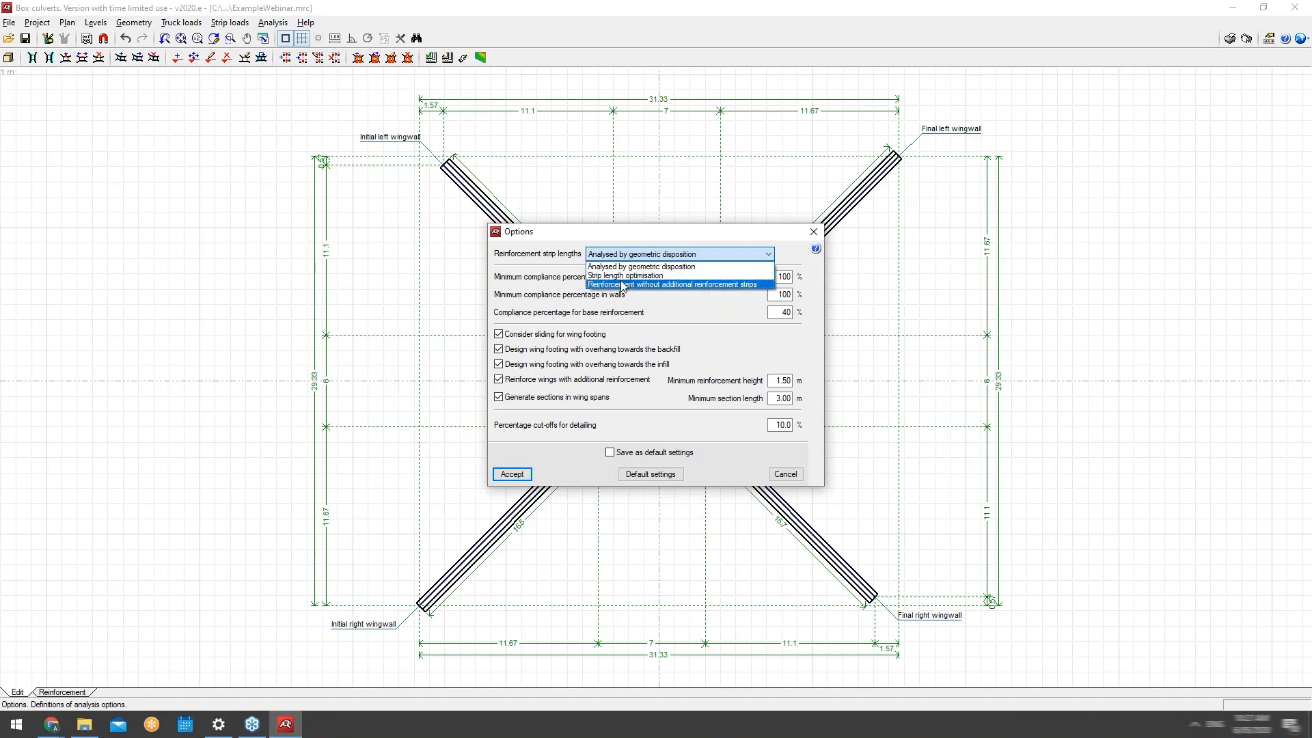
{"action": "left_click", "coordinate": [755, 257]}
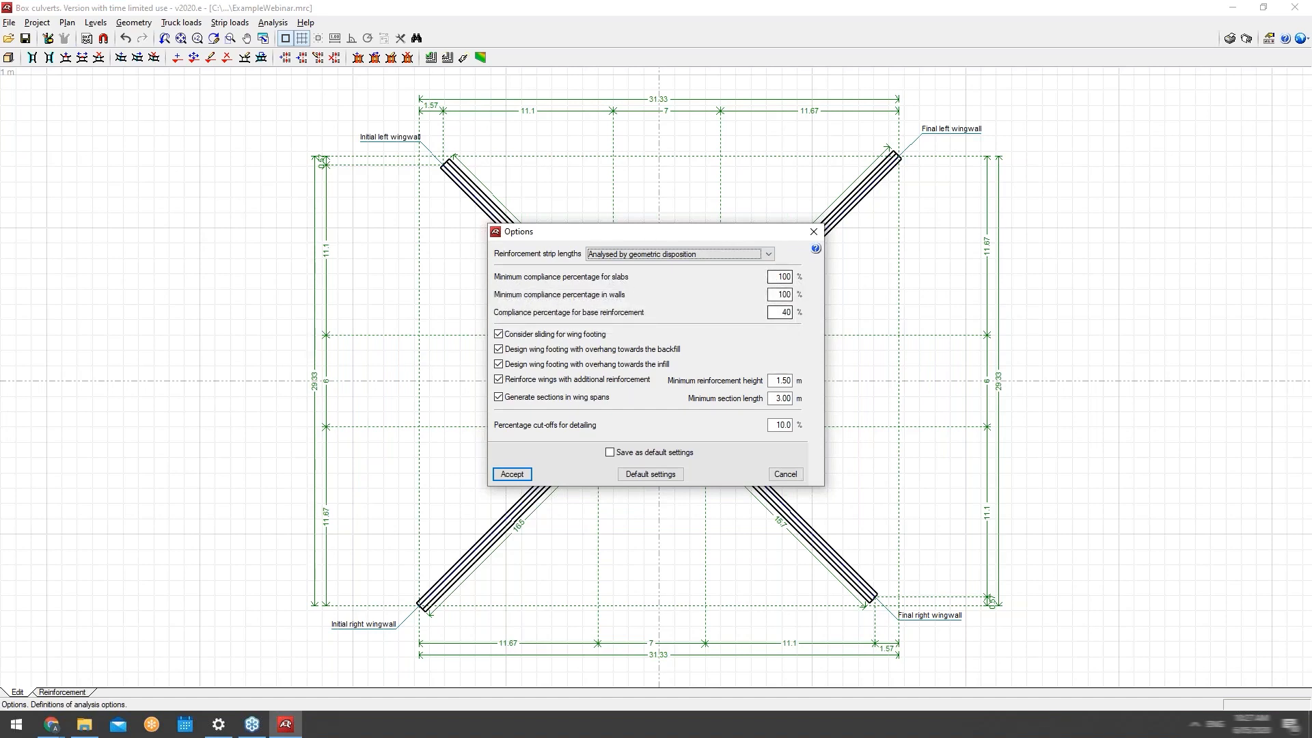
Review the wing footing and wing span settings and accept the analysis options with section generation in wing spans enabled.
{"action": "mouse_move", "coordinate": [513, 340]}
{"action": "left_click", "coordinate": [578, 400]}
{"action": "left_click", "coordinate": [578, 399]}
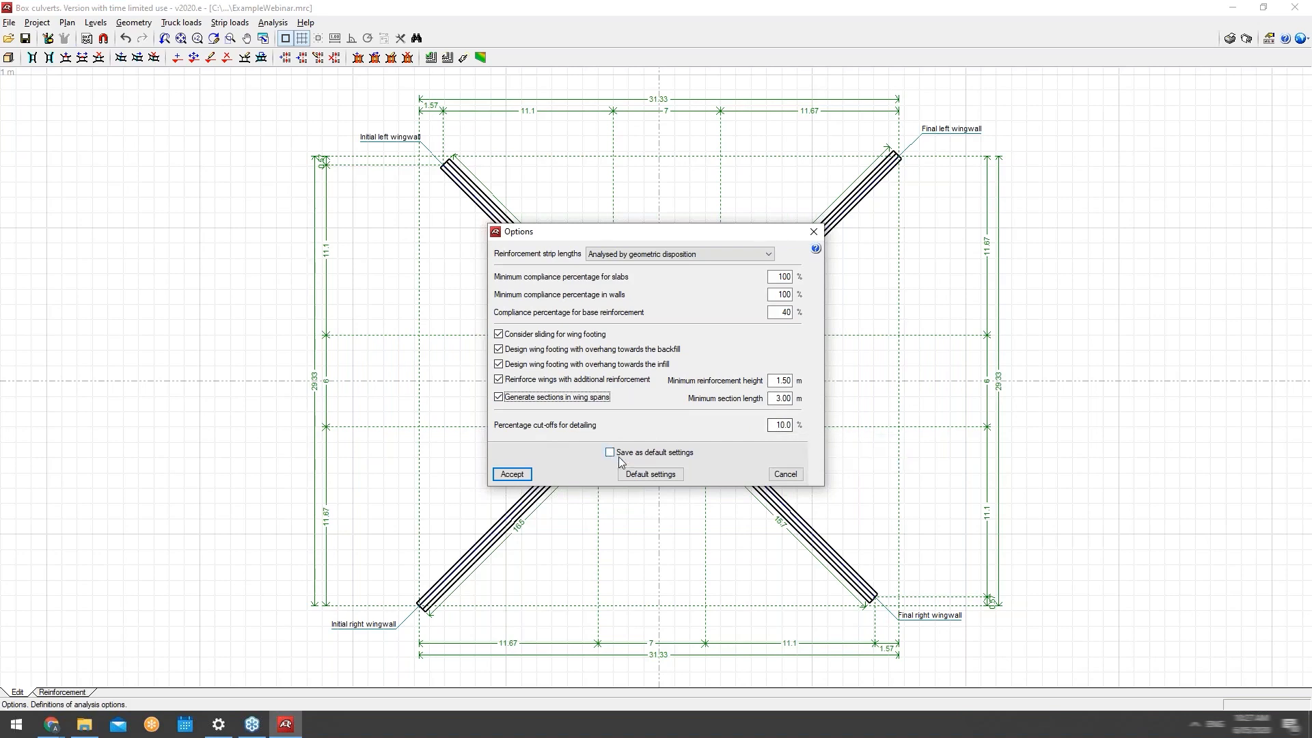
{"action": "mouse_move", "coordinate": [649, 457]}
{"action": "left_click", "coordinate": [635, 454]}
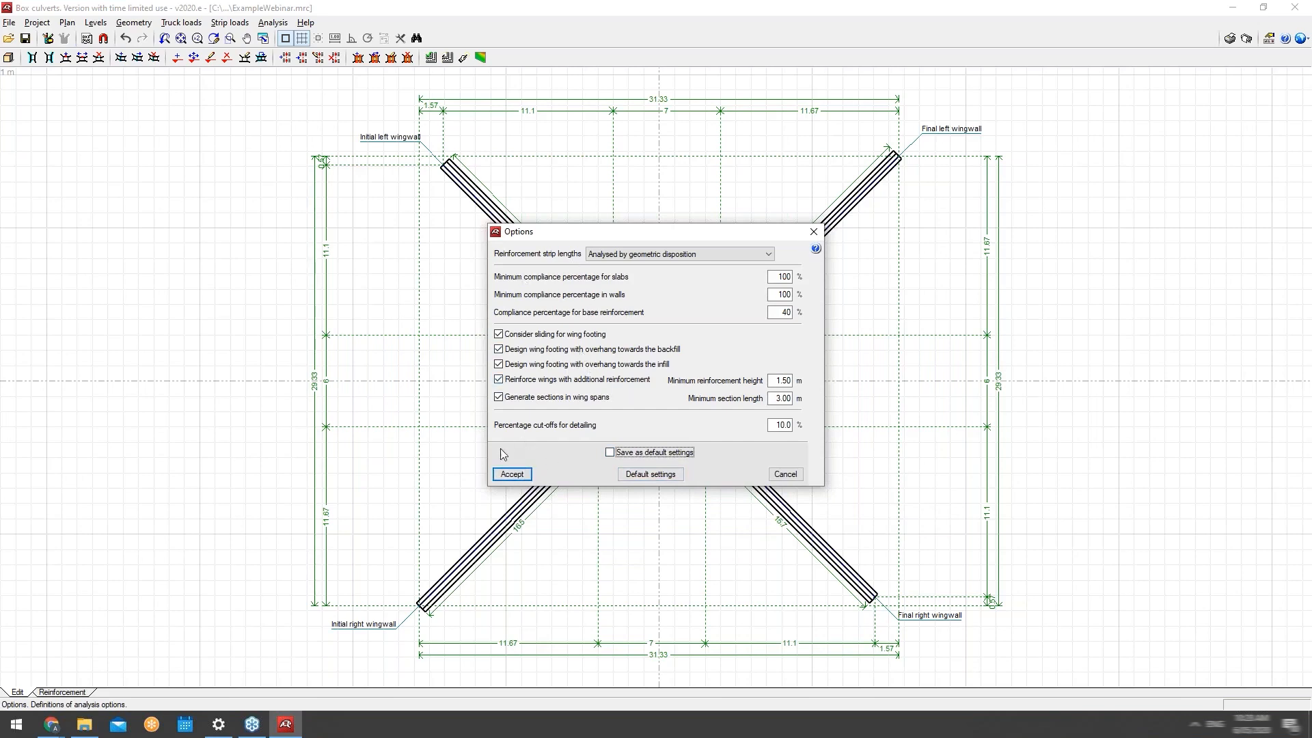
{"action": "left_click", "coordinate": [512, 472]}
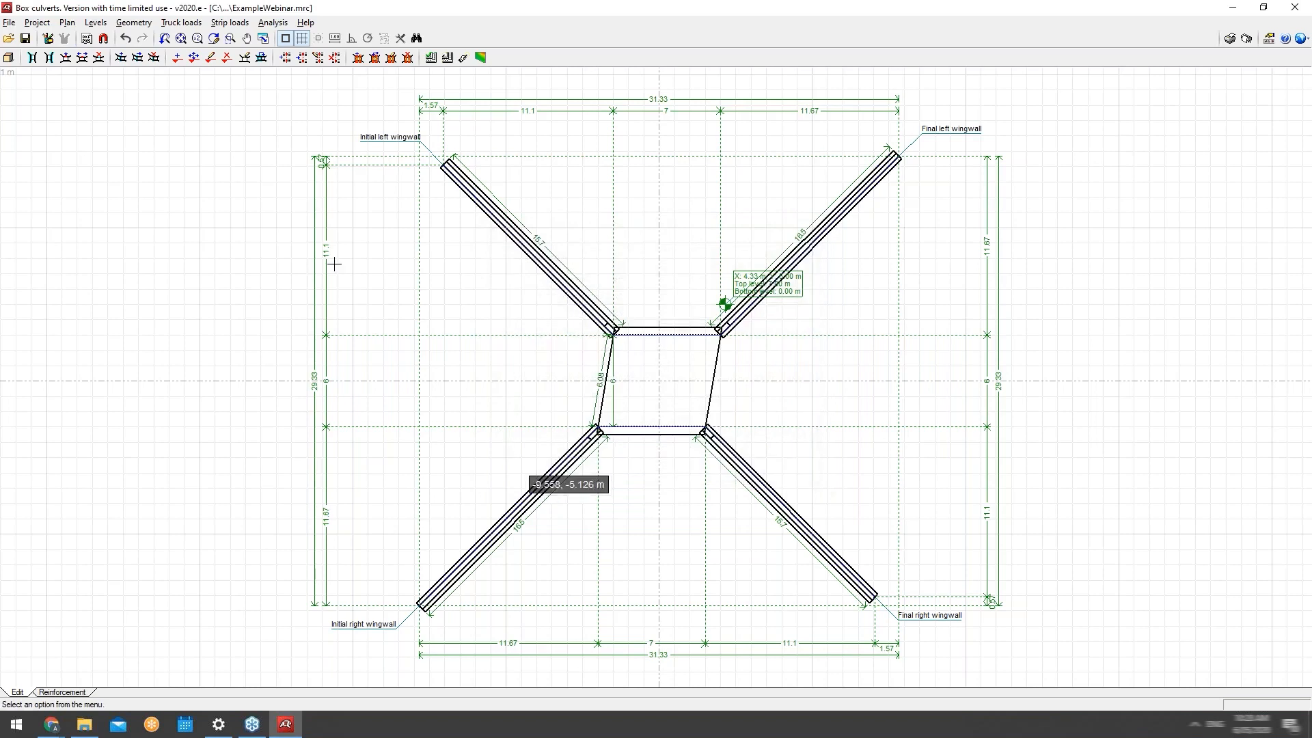
Open the reinforcement tables for the culvert modules, review the admissible bar diameters and accept them.
{"action": "left_click", "coordinate": [37, 22]}
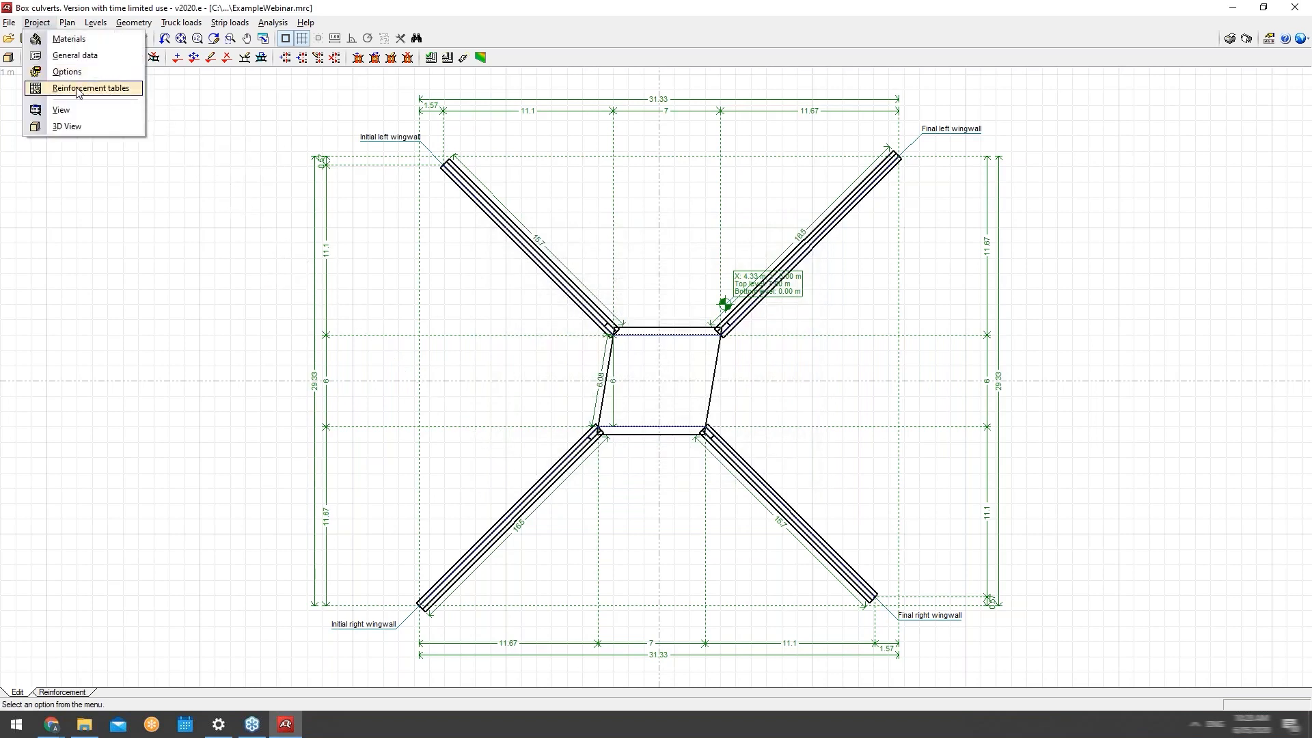
{"action": "left_click", "coordinate": [77, 91]}
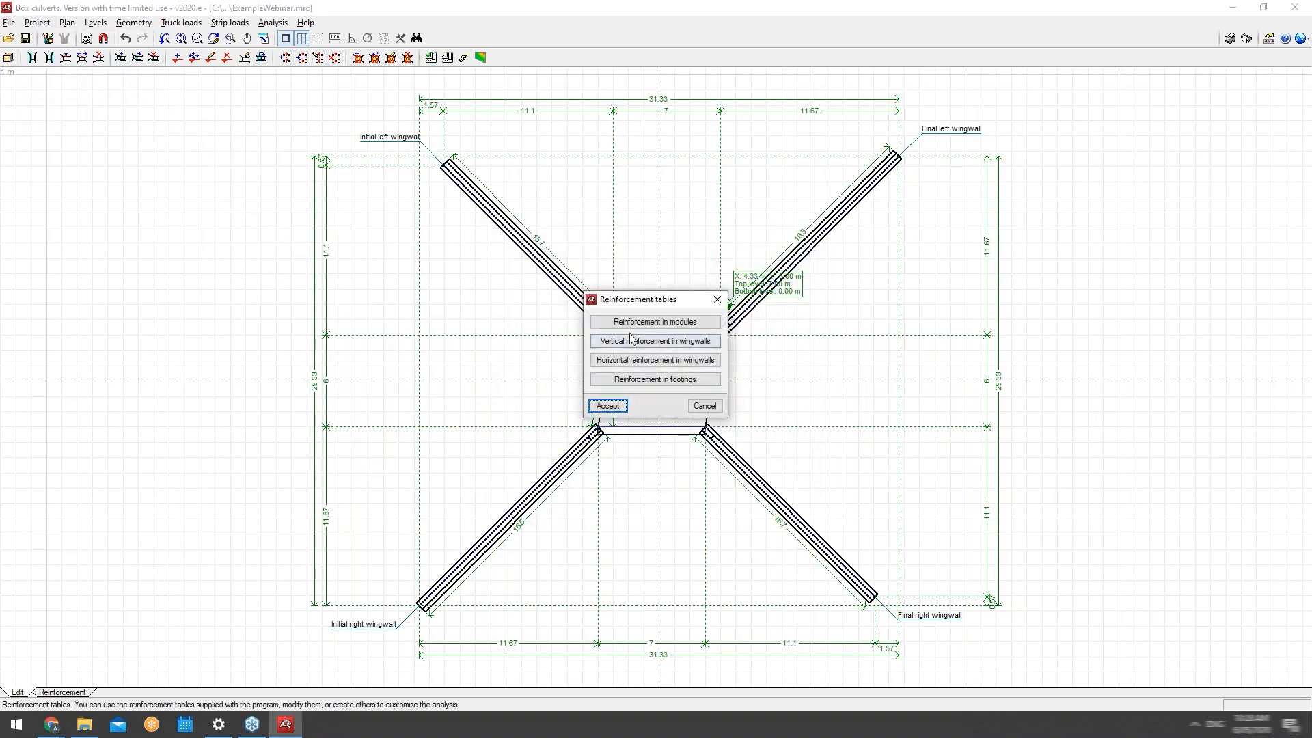
{"action": "left_click", "coordinate": [645, 321]}
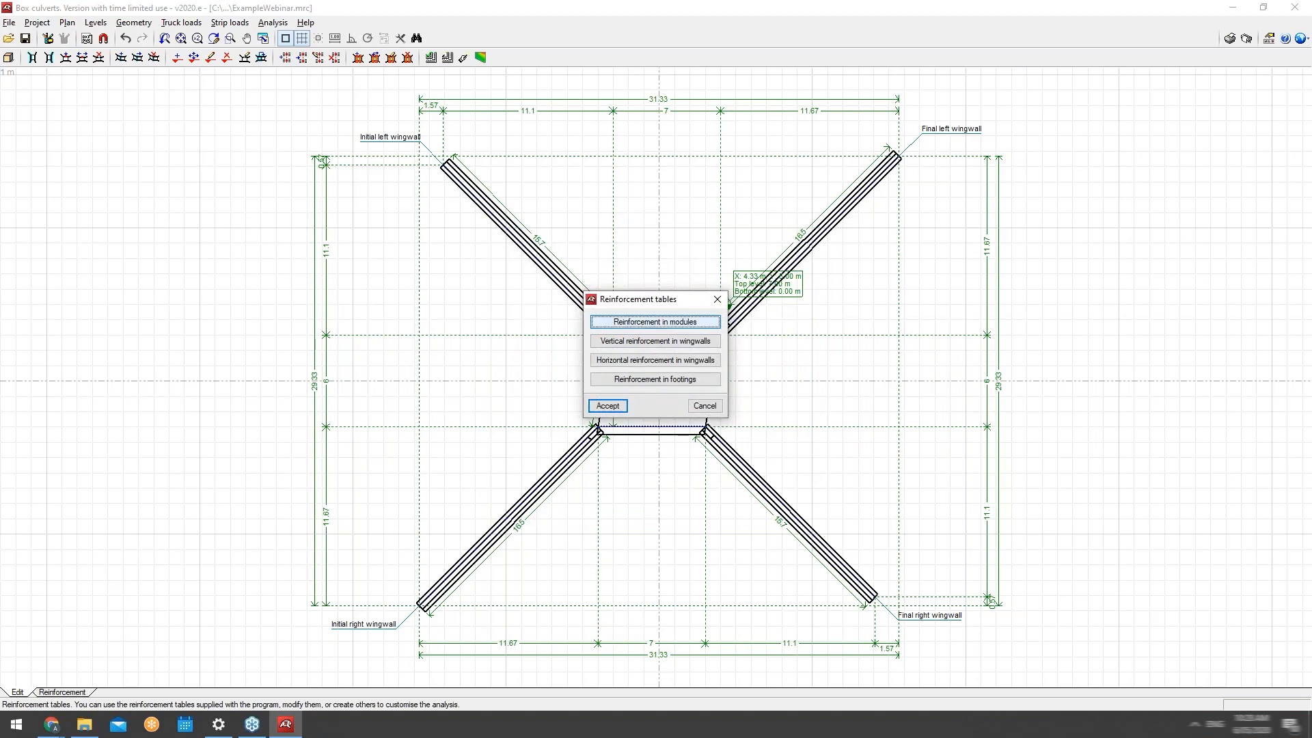
{"action": "left_click_drag", "start_coordinate": [626, 299], "coordinate": [383, 230]}
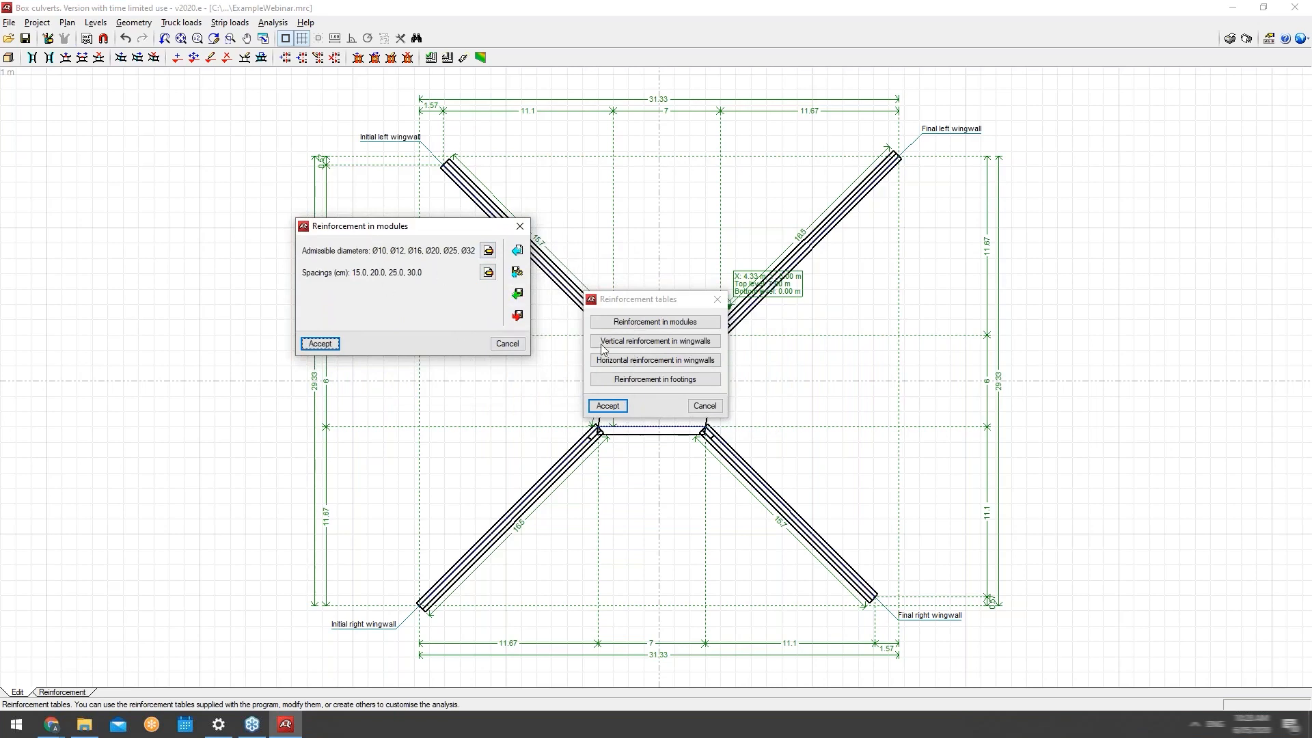
{"action": "left_click", "coordinate": [686, 449]}
{"action": "left_click", "coordinate": [516, 345]}
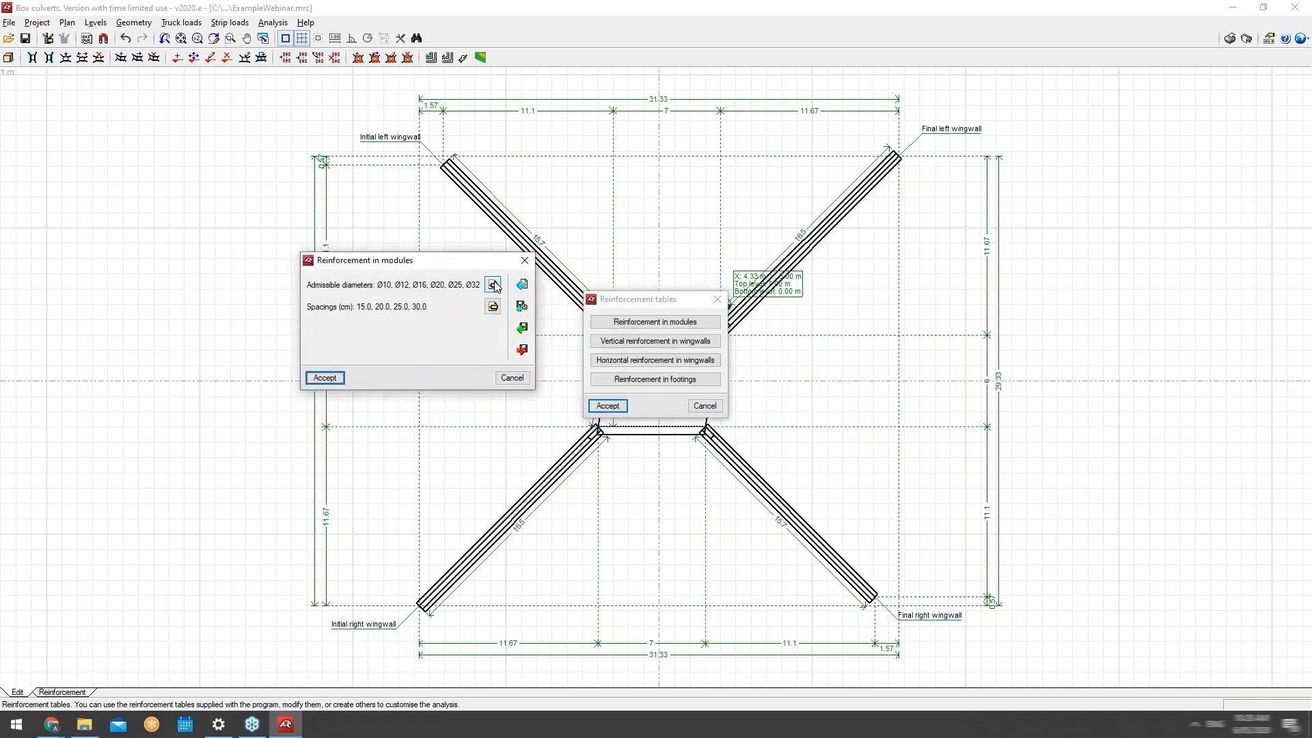
{"action": "left_click", "coordinate": [493, 284]}
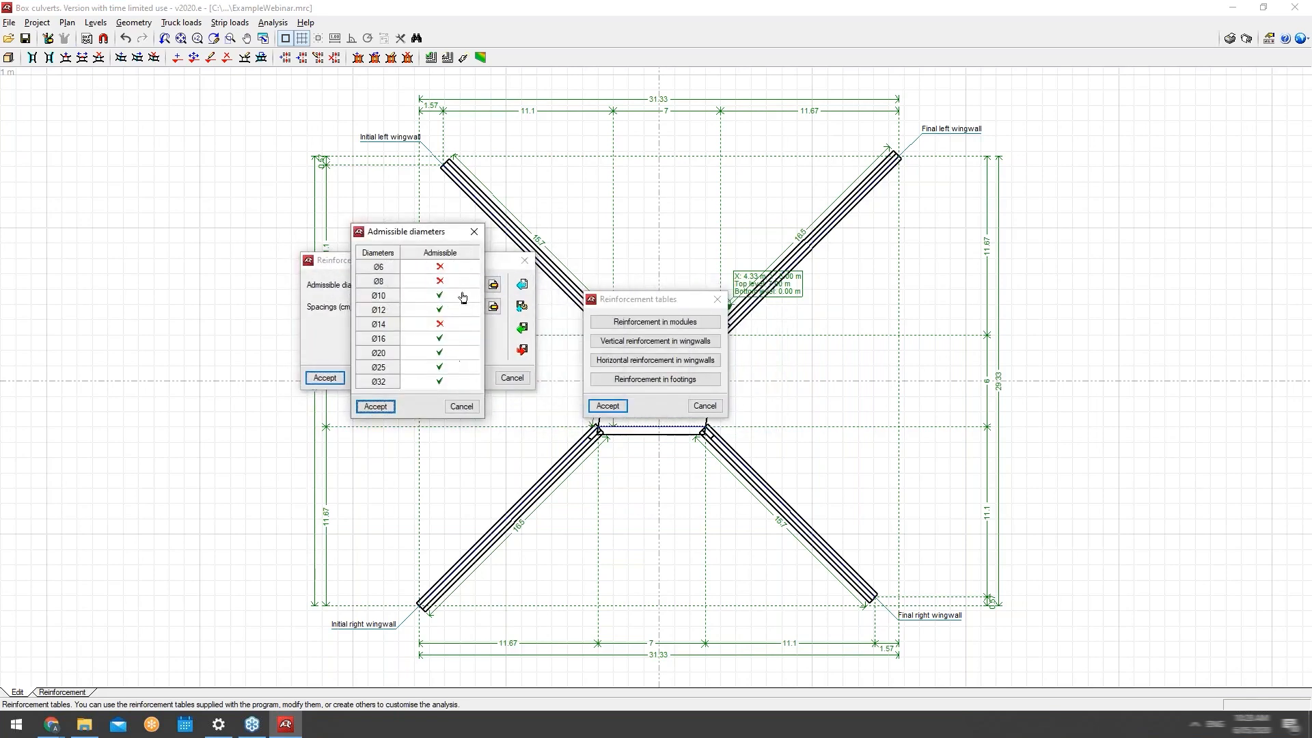
{"action": "left_click", "coordinate": [449, 311]}
{"action": "left_click", "coordinate": [377, 407]}
Try to add a 45 cm spacing to the module reinforcement spacings.
{"action": "left_click", "coordinate": [491, 307]}
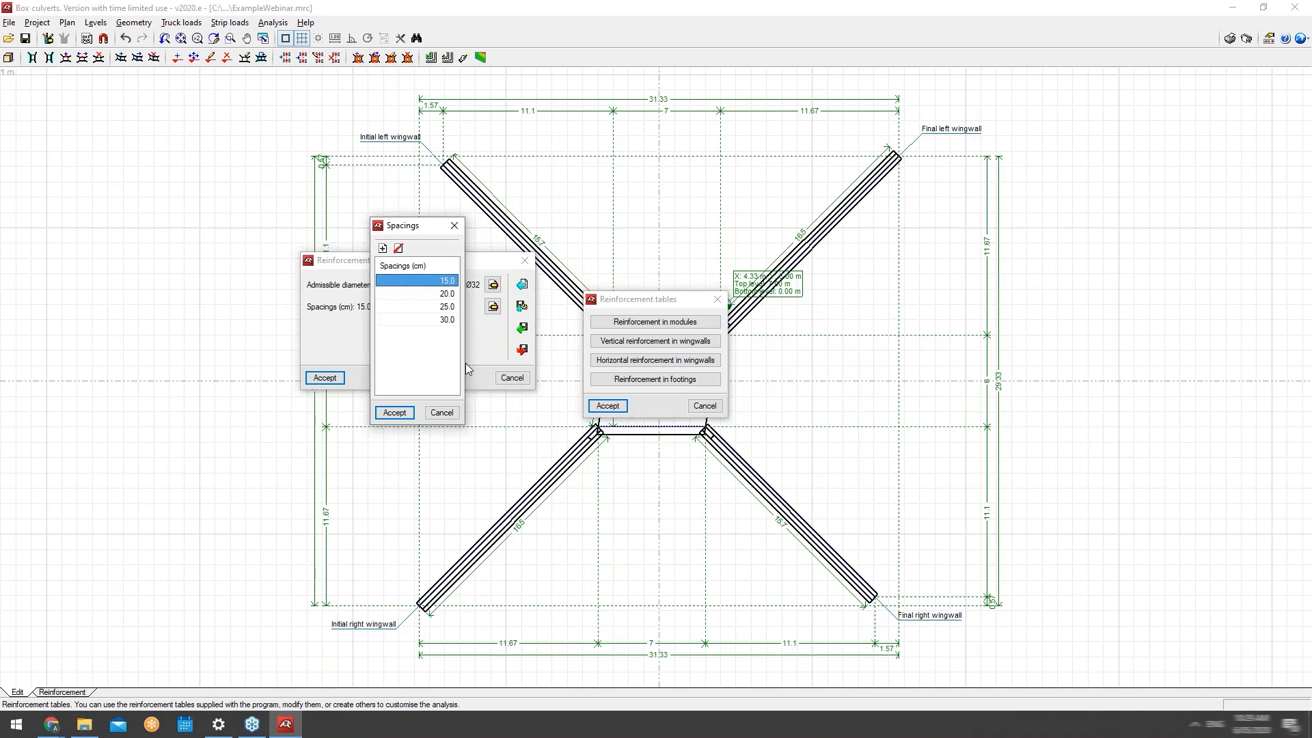
{"action": "left_click", "coordinate": [383, 248]}
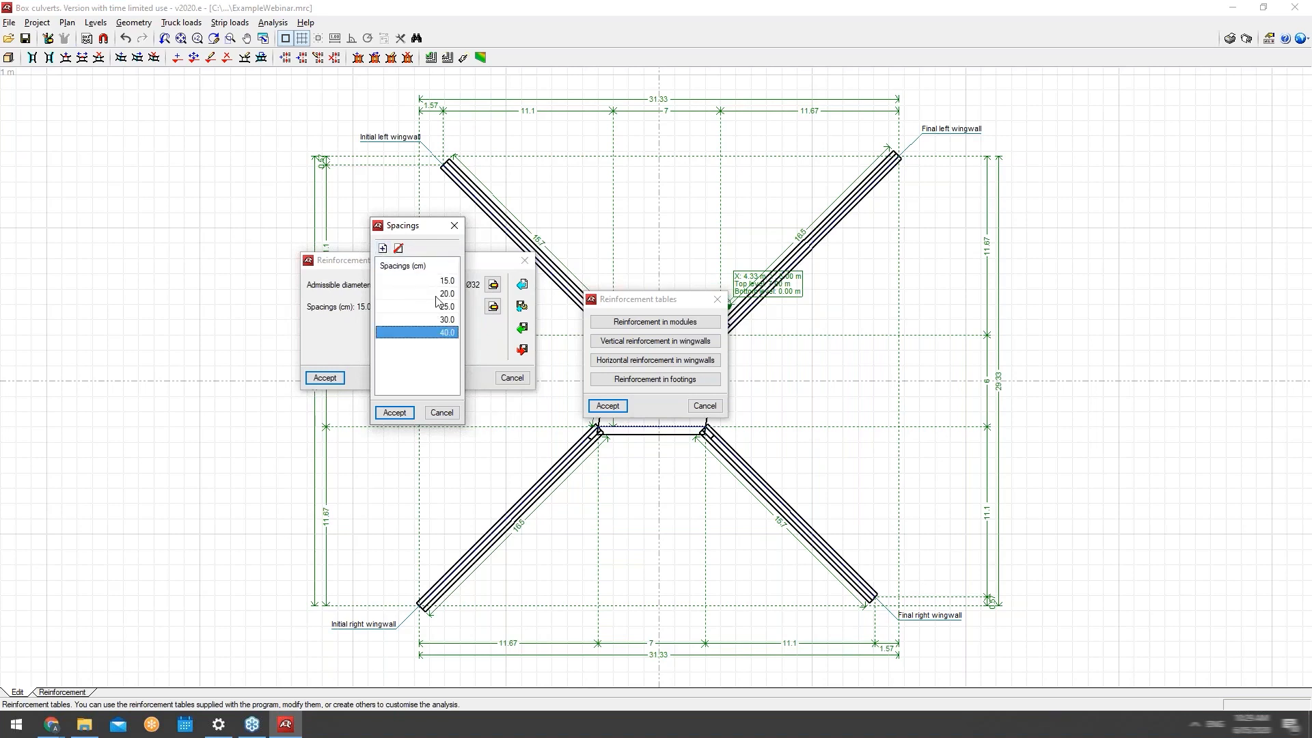
{"action": "type", "text": "4"}
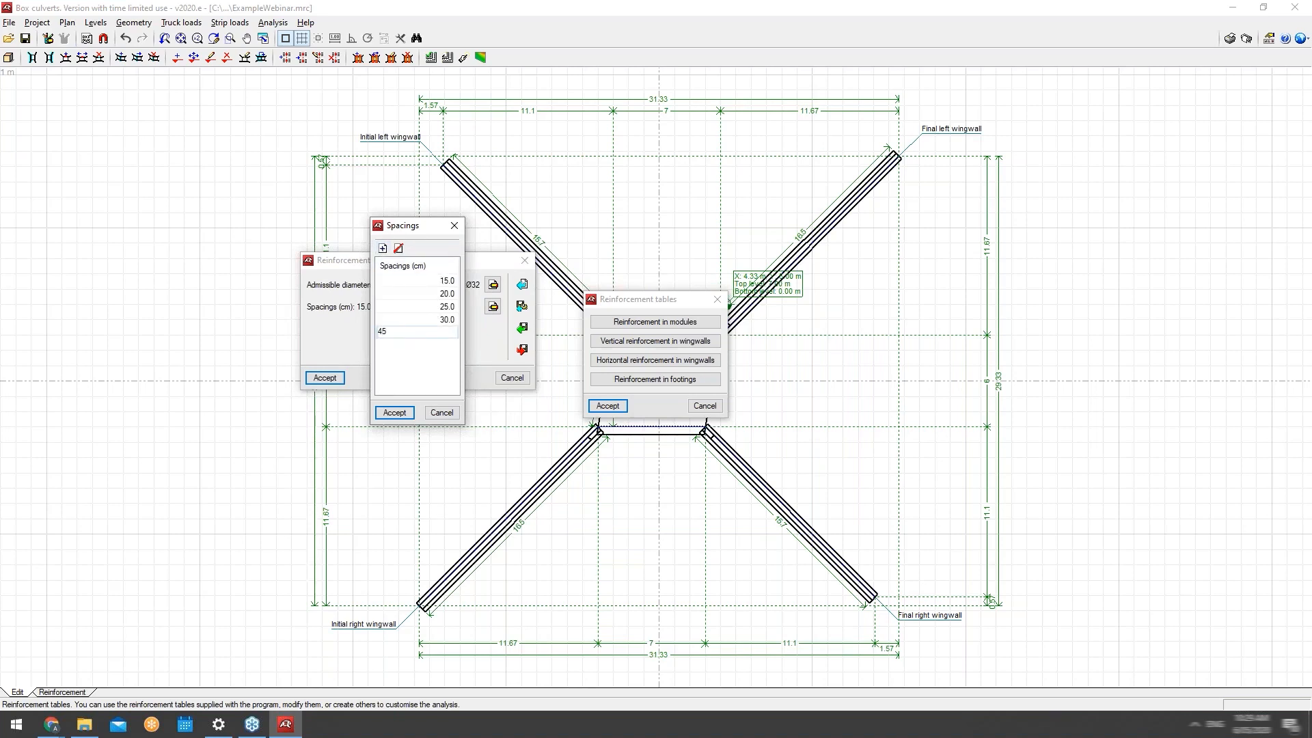
{"action": "type", "text": "5"}
{"action": "key", "text": "Return"}
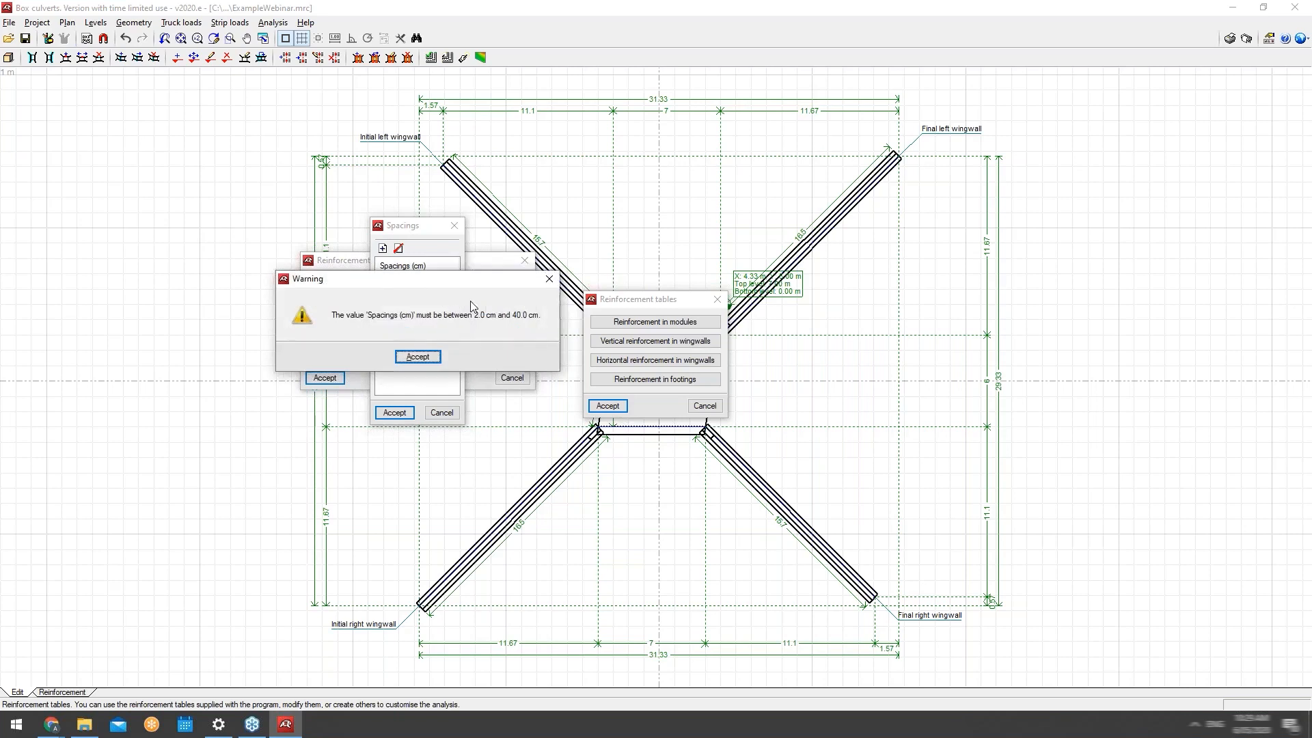
{"action": "left_click", "coordinate": [548, 281]}
Remove the spacing row added after 30.0 cm and accept the spacings list.
{"action": "left_click", "coordinate": [438, 334]}
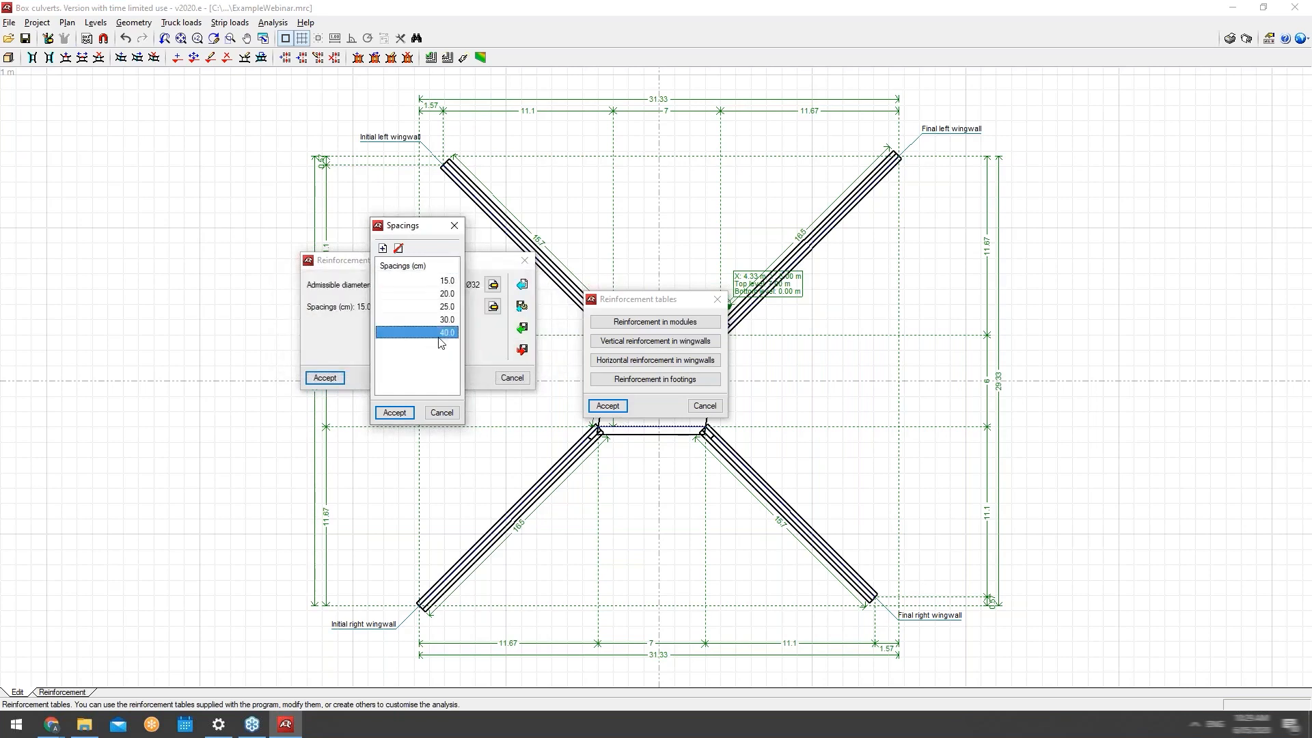
{"action": "key", "text": "Delete"}
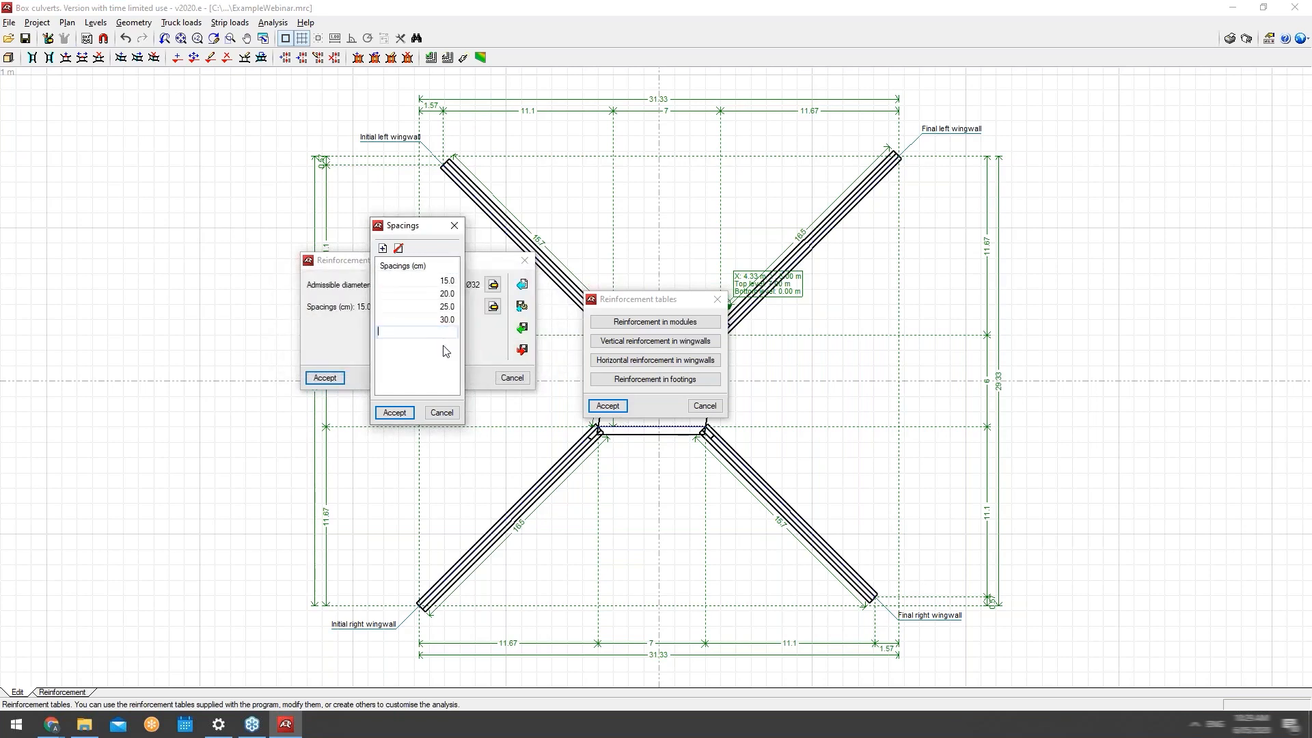
{"action": "left_click", "coordinate": [445, 350]}
{"action": "left_click", "coordinate": [423, 352]}
{"action": "left_click", "coordinate": [400, 249]}
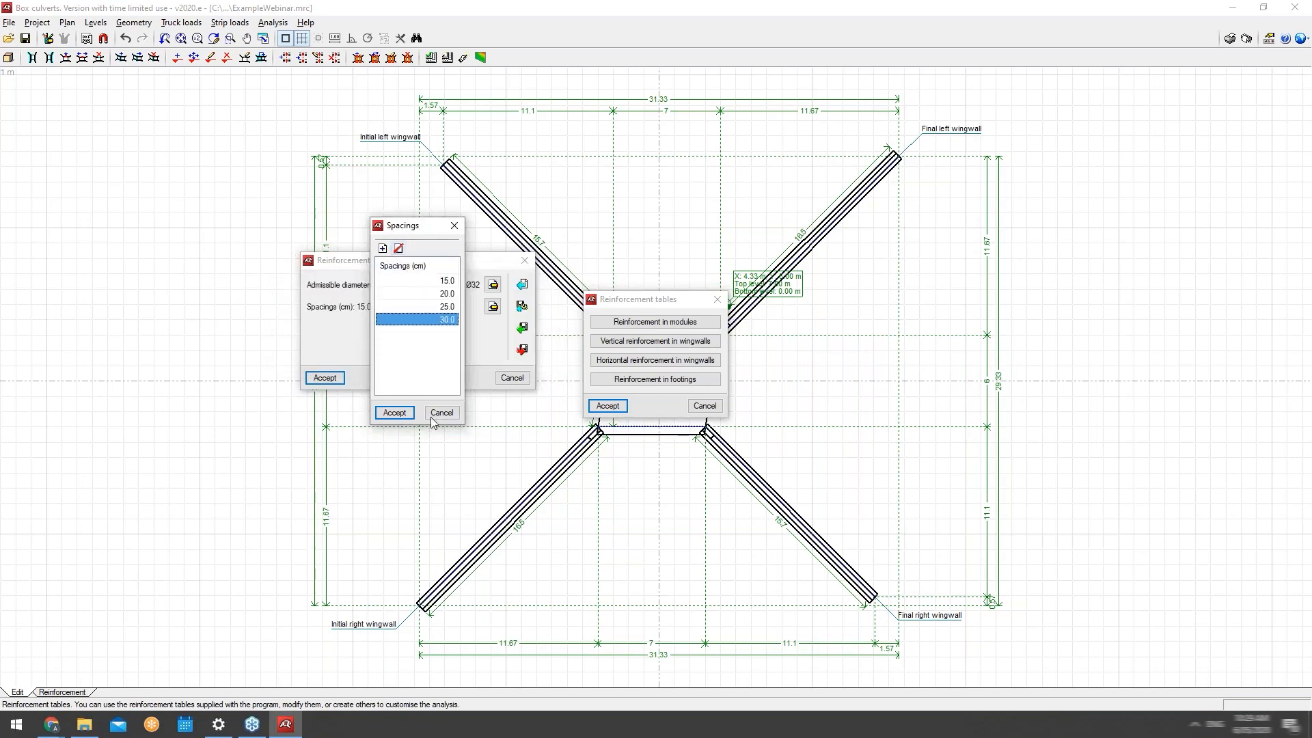
{"action": "left_click", "coordinate": [394, 412]}
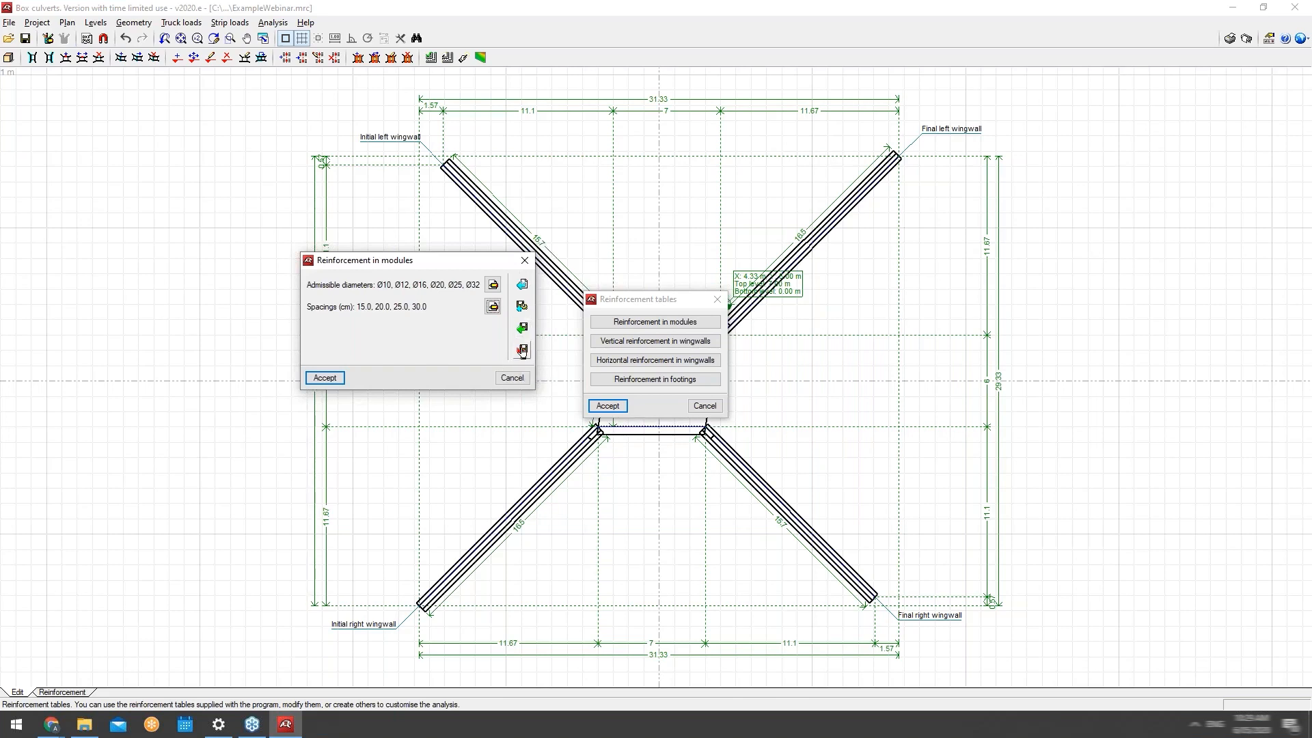
Look at the export and import options for the module reinforcement table, cancelling both.
{"action": "left_click", "coordinate": [523, 351]}
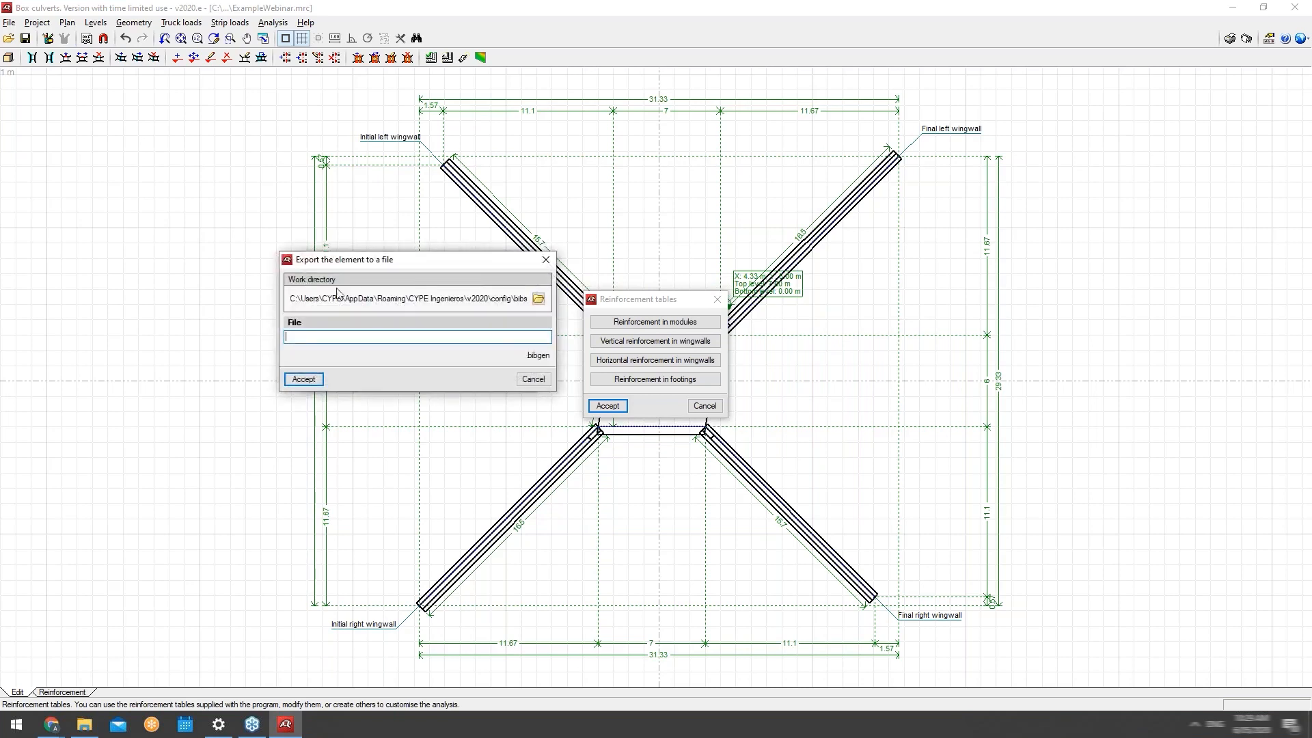
{"action": "left_click", "coordinate": [533, 379]}
{"action": "left_click", "coordinate": [523, 326]}
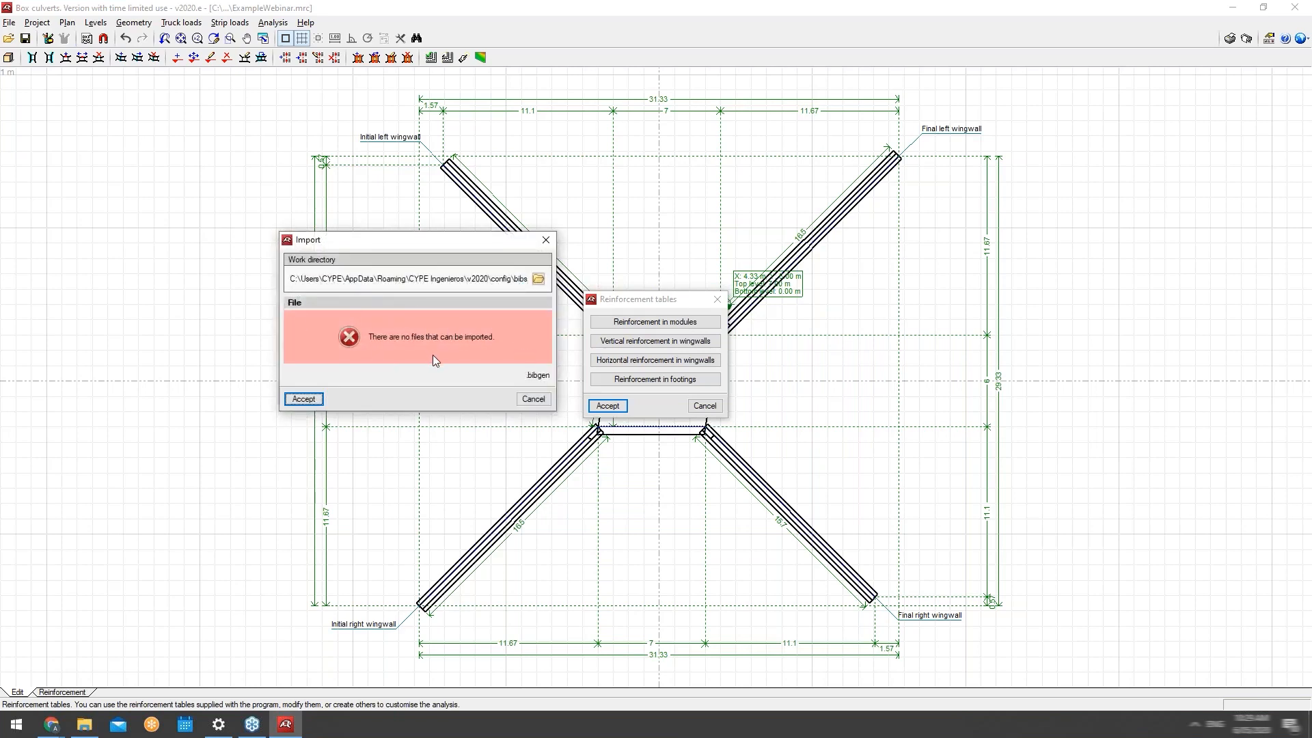
{"action": "left_click", "coordinate": [534, 398]}
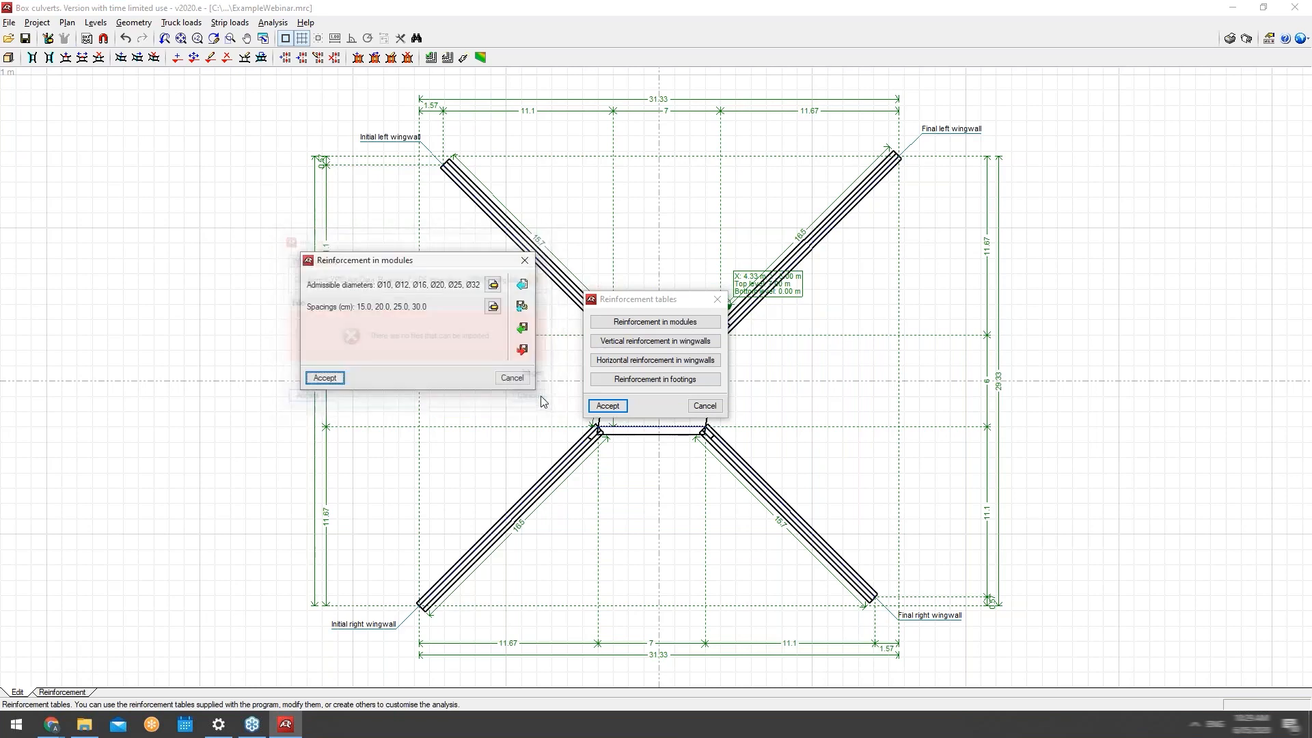
Export the module reinforcement table to the file SpacingsUsedBoxCulvert01, marking its data as initial values for new jobs.
{"action": "left_click", "coordinate": [522, 350]}
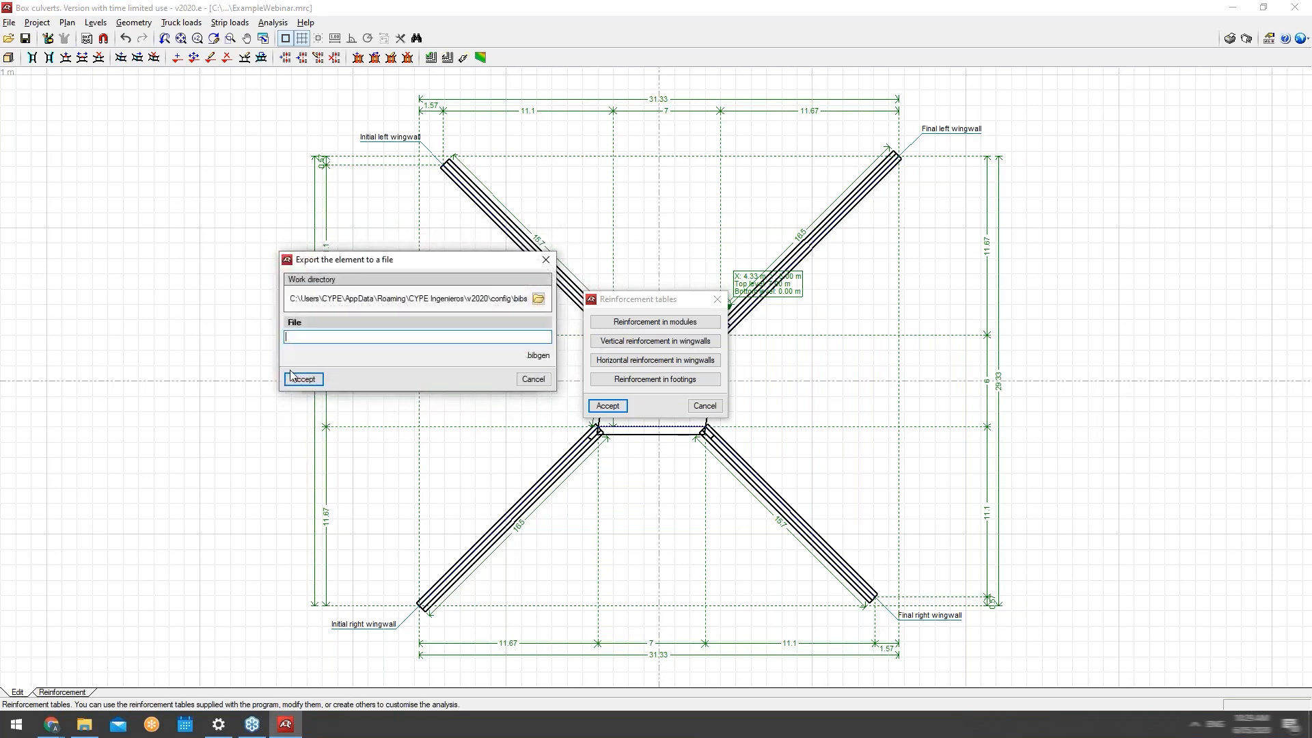
{"action": "type", "text": "SpacingsUsedBoxCulvert01"}
{"action": "left_click", "coordinate": [304, 378]}
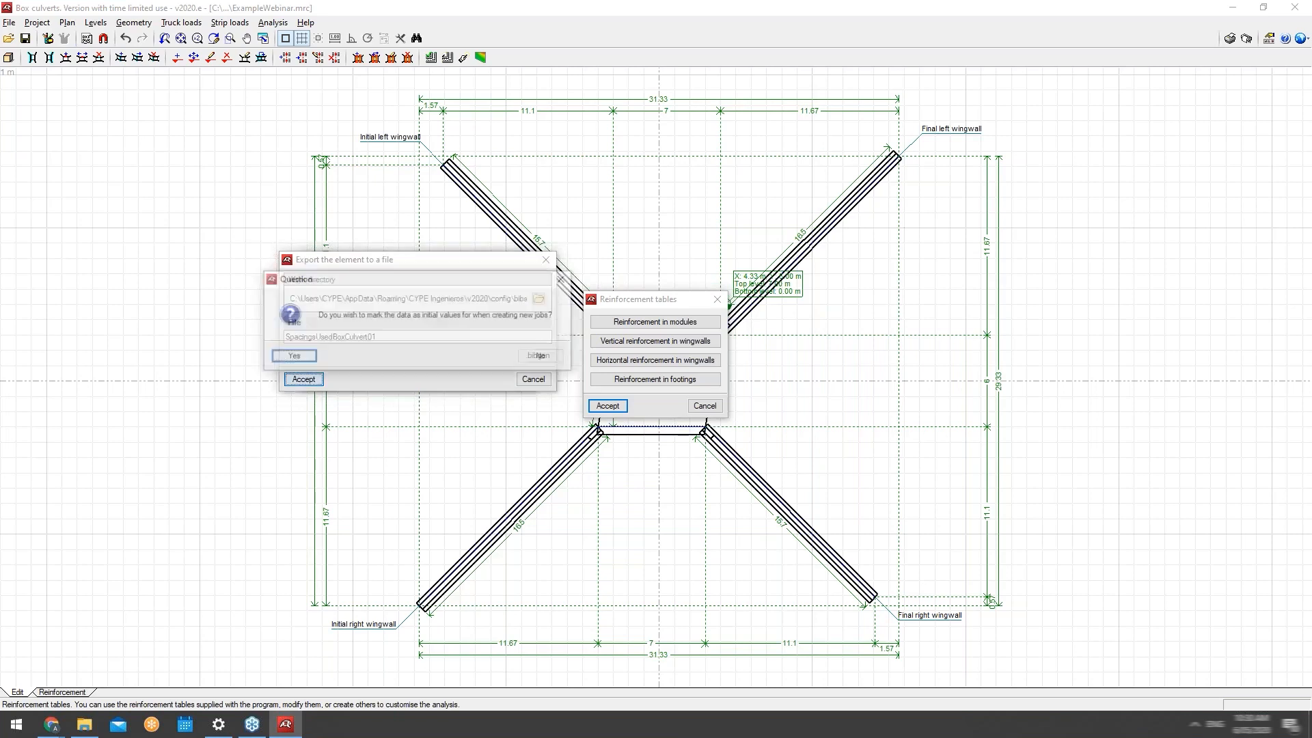
{"action": "left_click_drag", "start_coordinate": [384, 315], "coordinate": [492, 313]}
{"action": "left_click", "coordinate": [492, 314]}
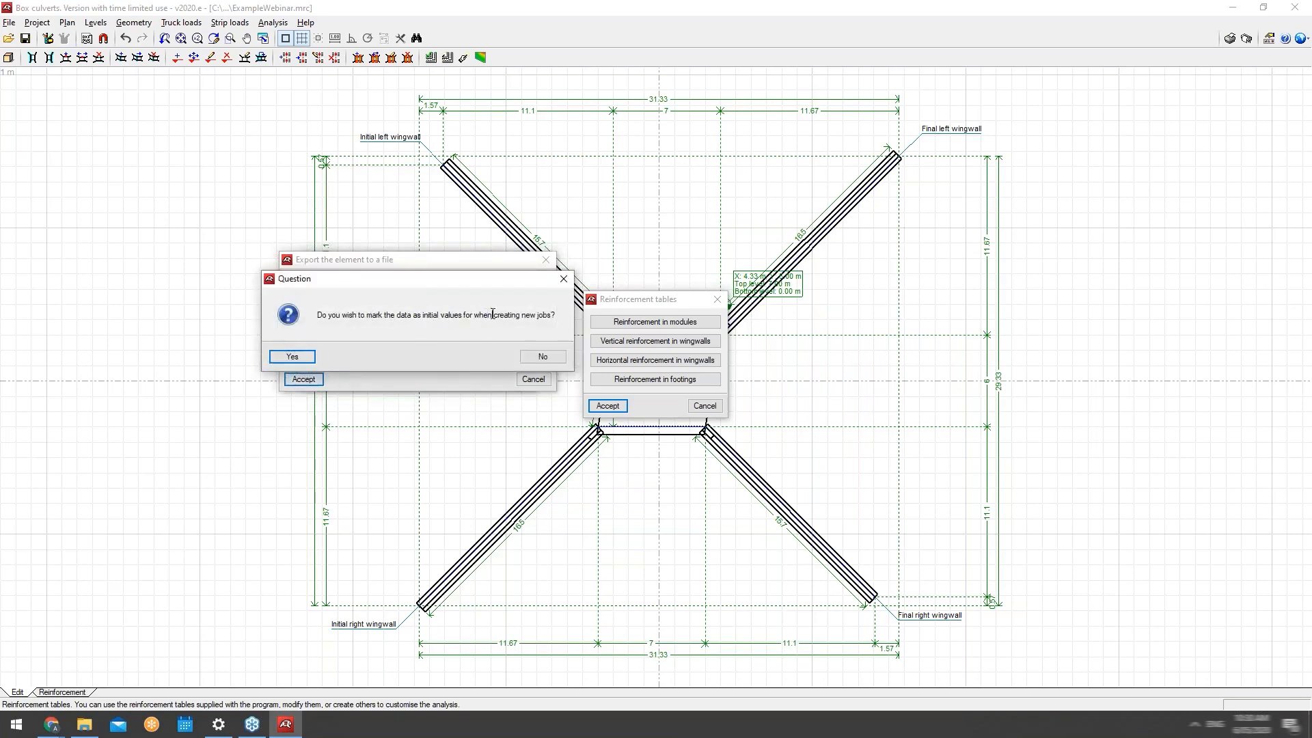
{"action": "left_click", "coordinate": [292, 356]}
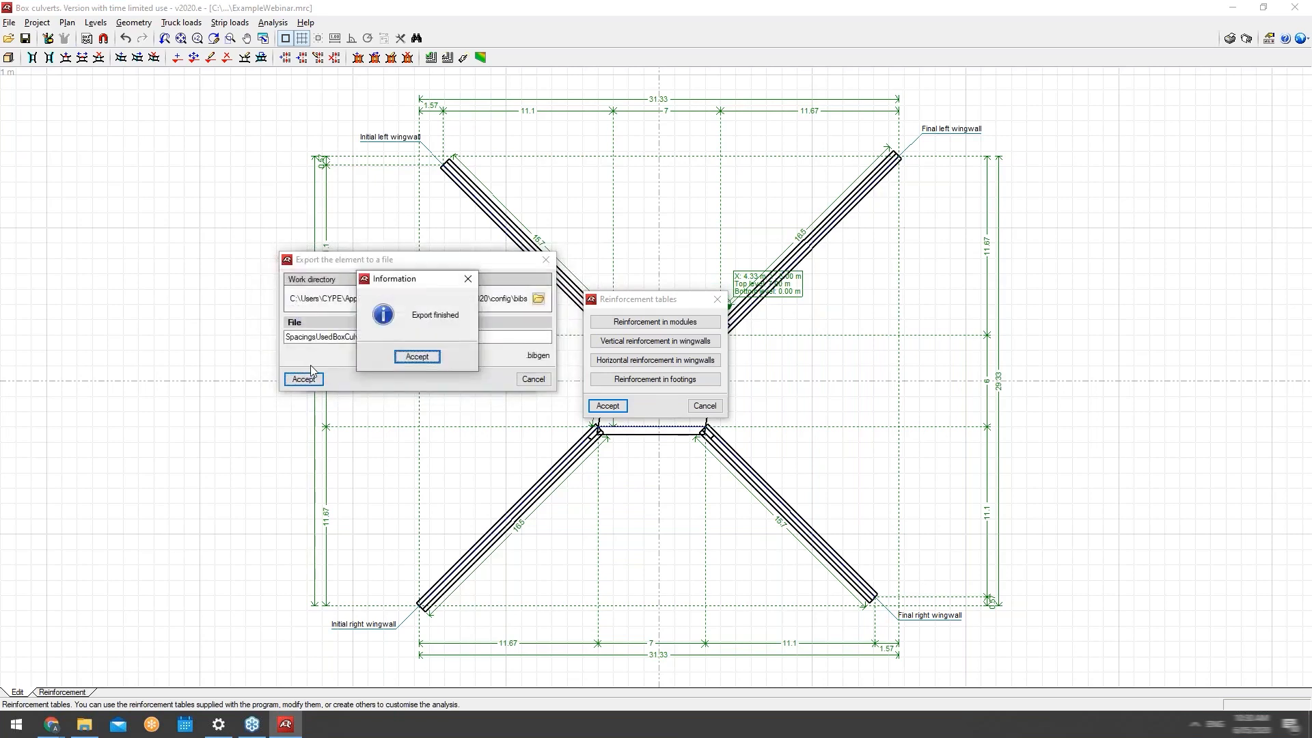
{"action": "left_click", "coordinate": [417, 356]}
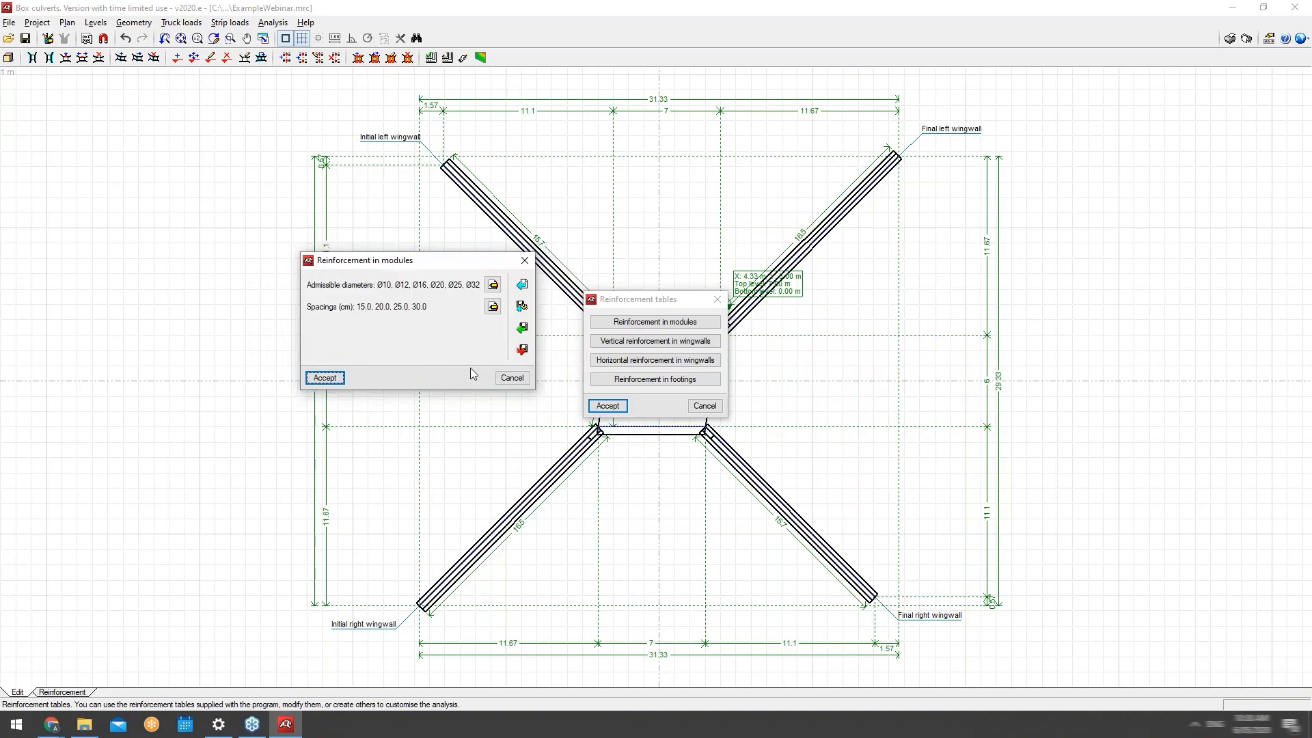
Import the file SpacingsUsedBoxCulvert01 into the module reinforcement table and accept the table.
{"action": "left_click", "coordinate": [521, 330]}
{"action": "left_click", "coordinate": [314, 337]}
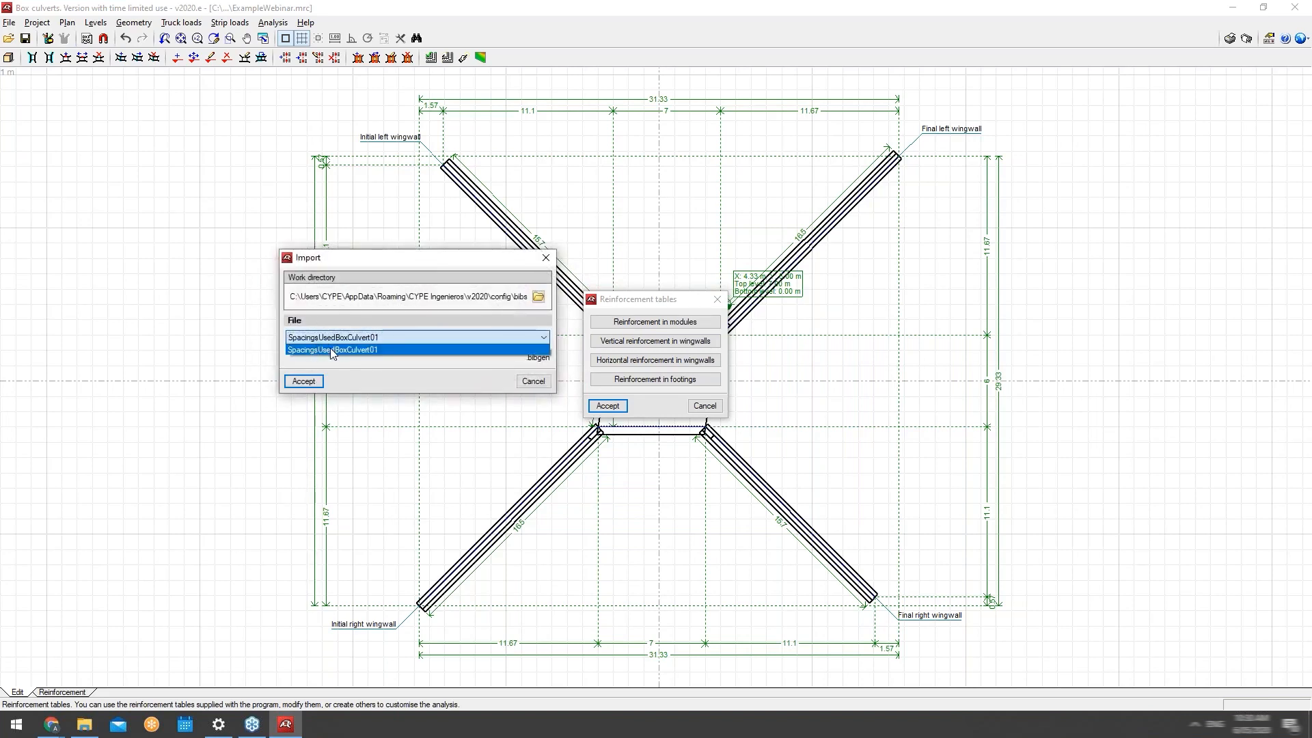
{"action": "left_click", "coordinate": [334, 350]}
{"action": "left_click", "coordinate": [303, 380]}
{"action": "left_click", "coordinate": [293, 357]}
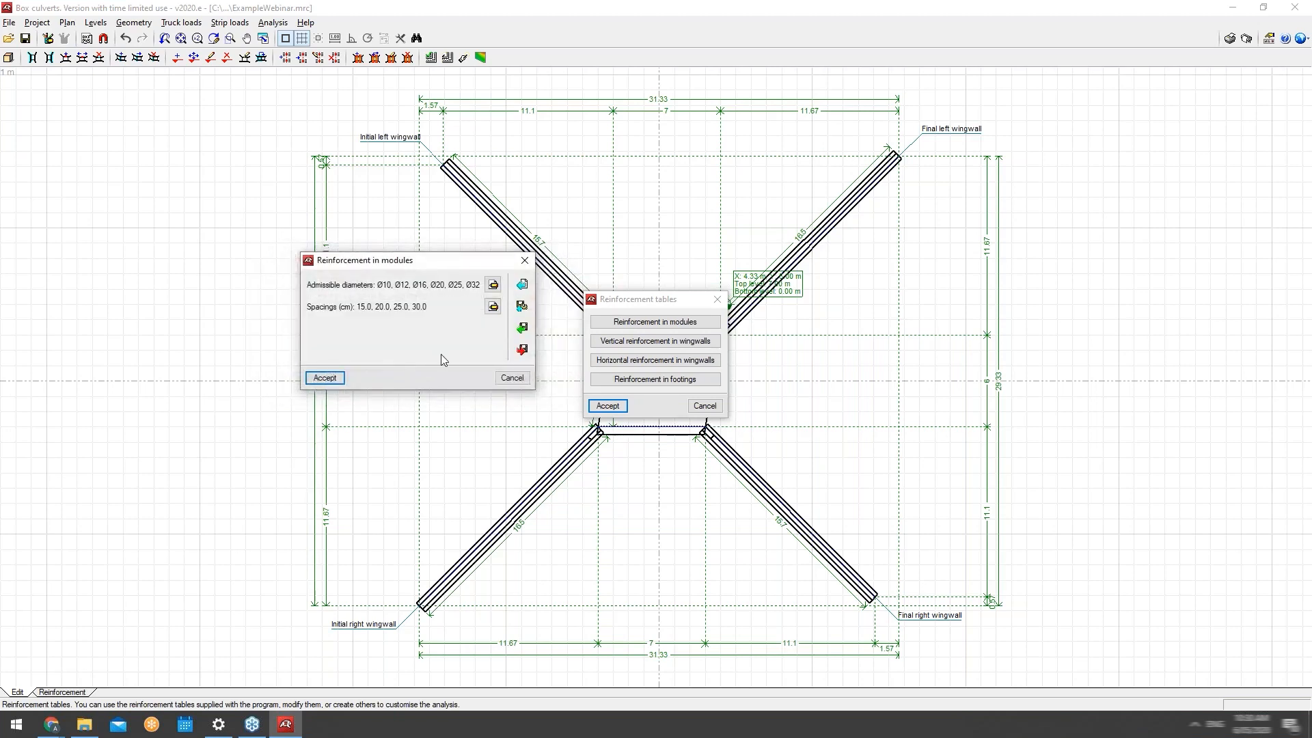
{"action": "left_click_drag", "start_coordinate": [442, 260], "coordinate": [442, 321]}
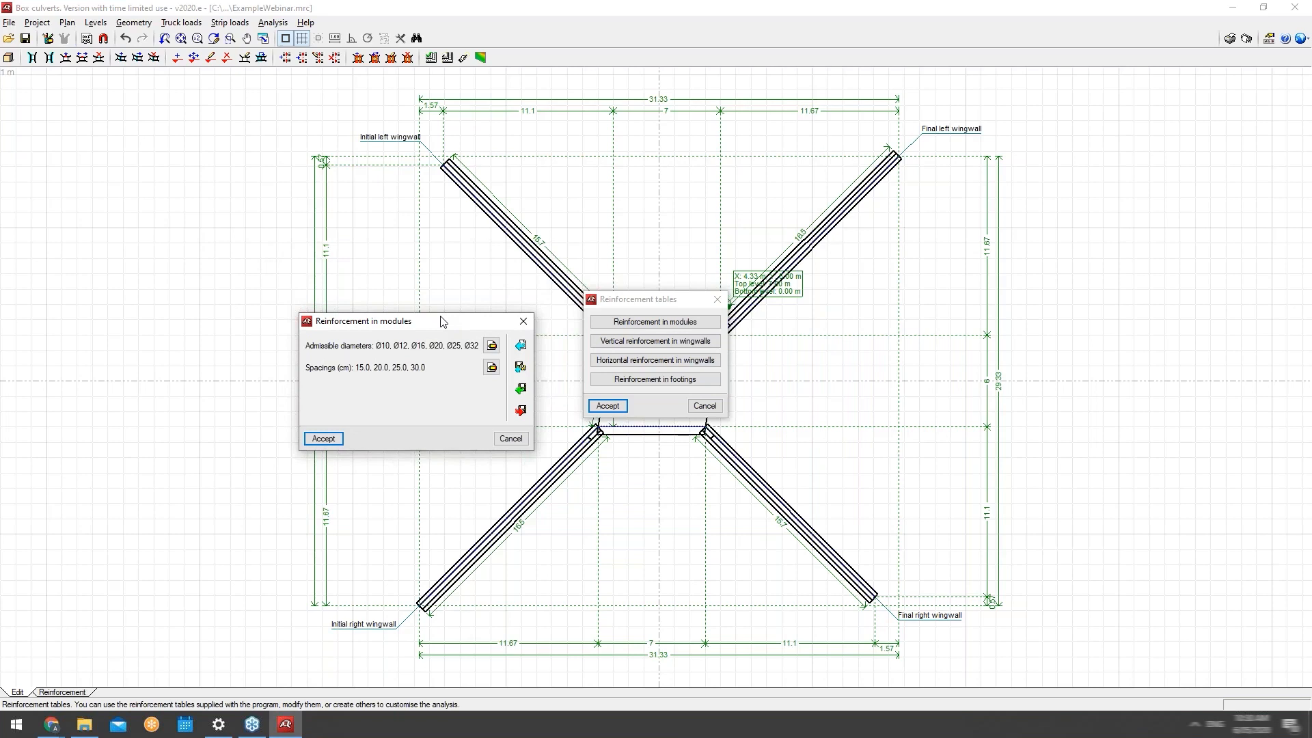
{"action": "left_click", "coordinate": [516, 437]}
{"action": "left_click", "coordinate": [325, 441]}
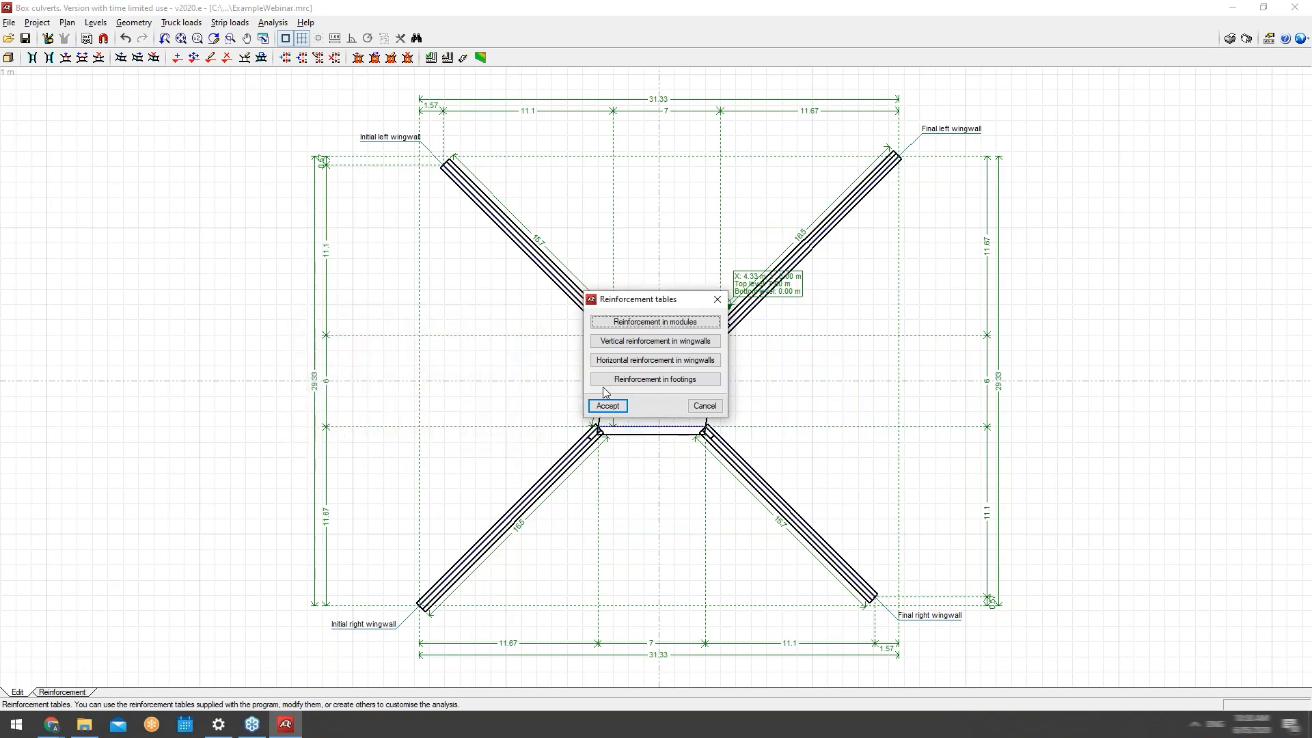
Look through the wingwall vertical, footing and wingwall horizontal reinforcement tables, and accept the reinforcement tables.
{"action": "left_click", "coordinate": [648, 343]}
{"action": "left_click_drag", "start_coordinate": [644, 298], "coordinate": [436, 286]}
{"action": "left_click", "coordinate": [545, 398]}
{"action": "left_click", "coordinate": [655, 379]}
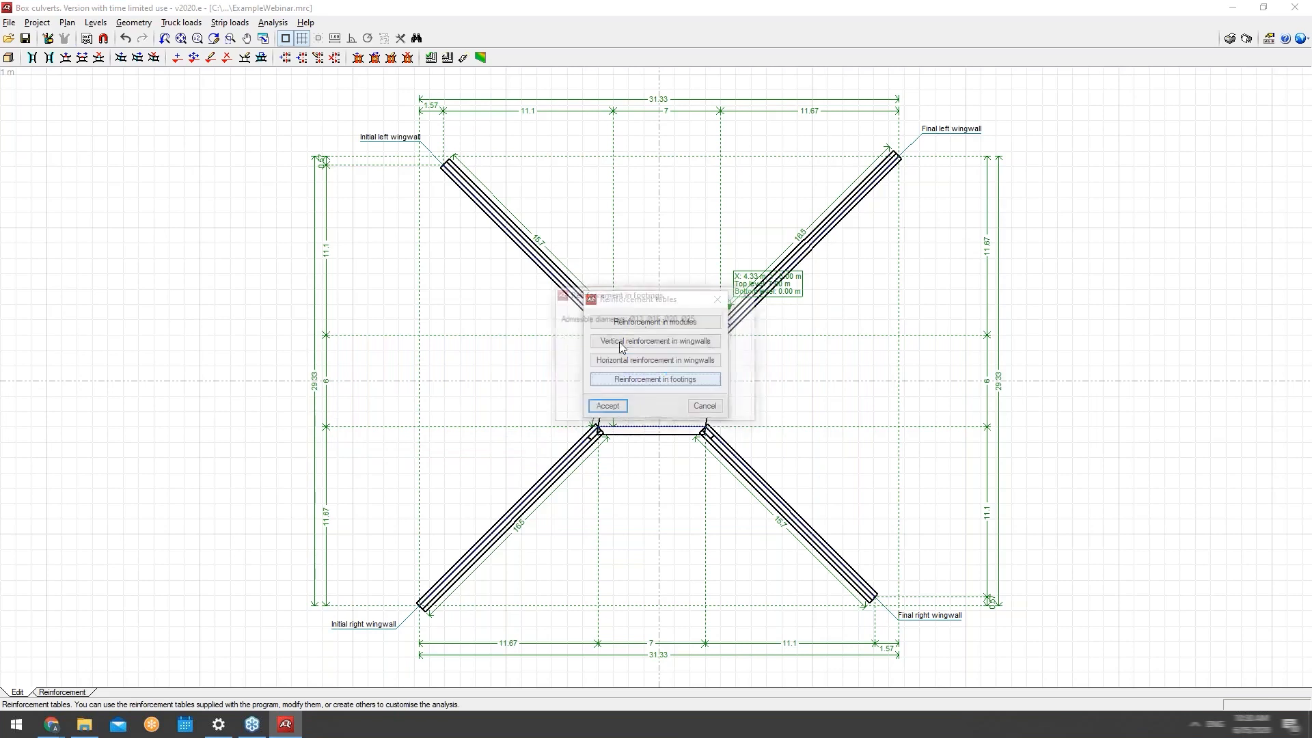
{"action": "key", "text": "Escape"}
{"action": "left_click", "coordinate": [639, 361]}
{"action": "key", "text": "Escape"}
{"action": "left_click", "coordinate": [605, 406]}
Open the 3D view of the complete culvert full screen and inspect the model from different angles.
{"action": "left_click", "coordinate": [37, 23]}
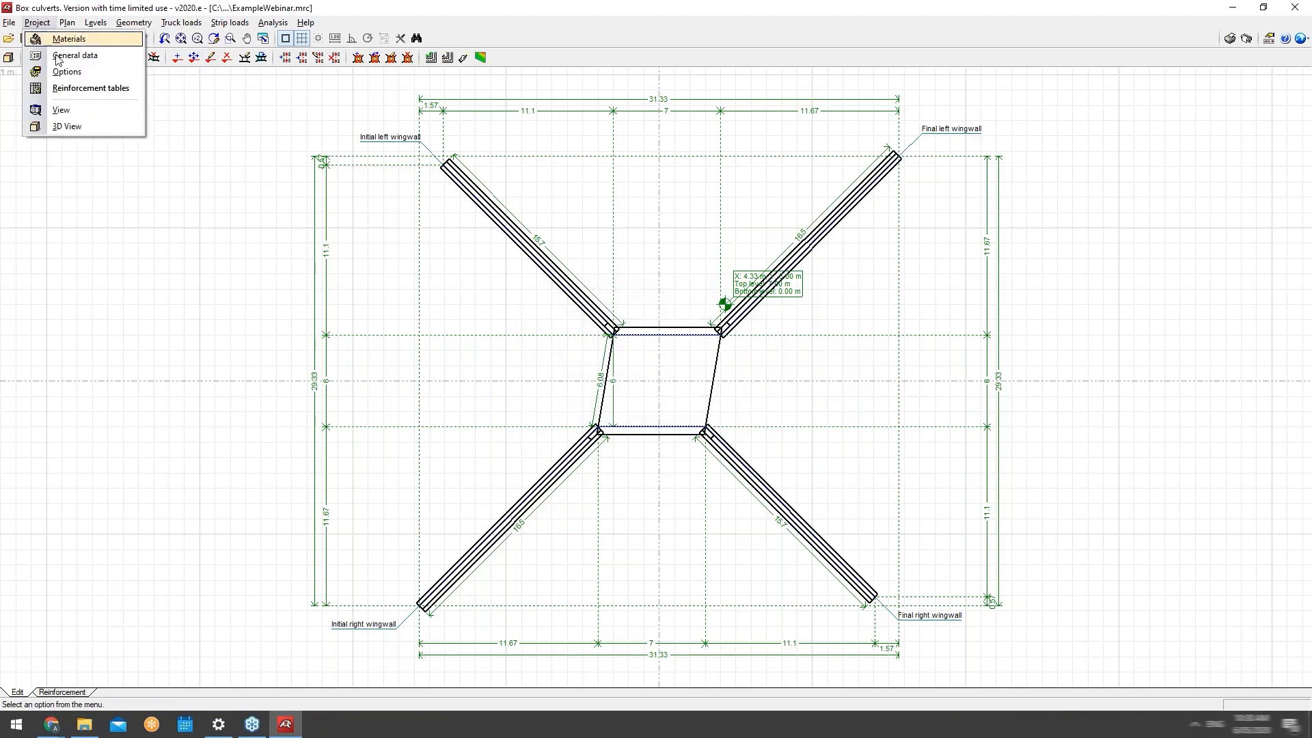
{"action": "left_click", "coordinate": [67, 127]}
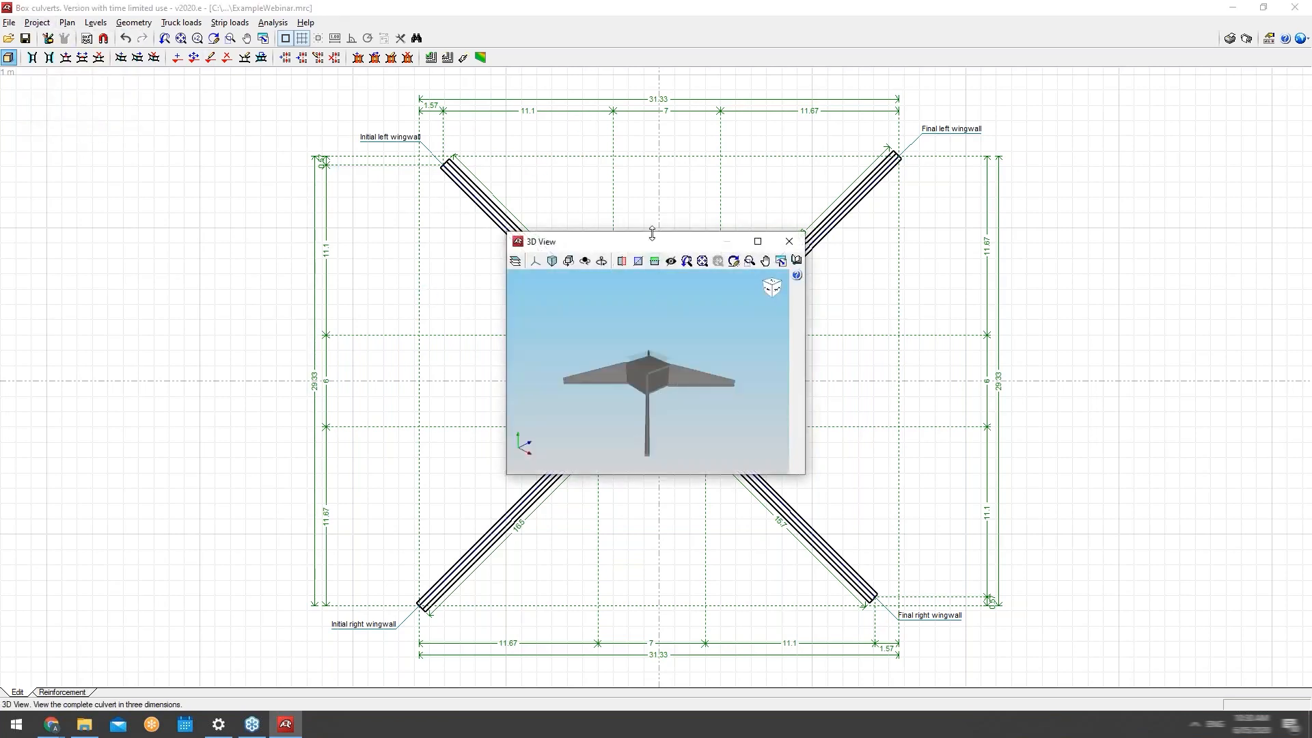
{"action": "double_click", "coordinate": [653, 244]}
{"action": "left_click_drag", "start_coordinate": [667, 398], "coordinate": [437, 388]}
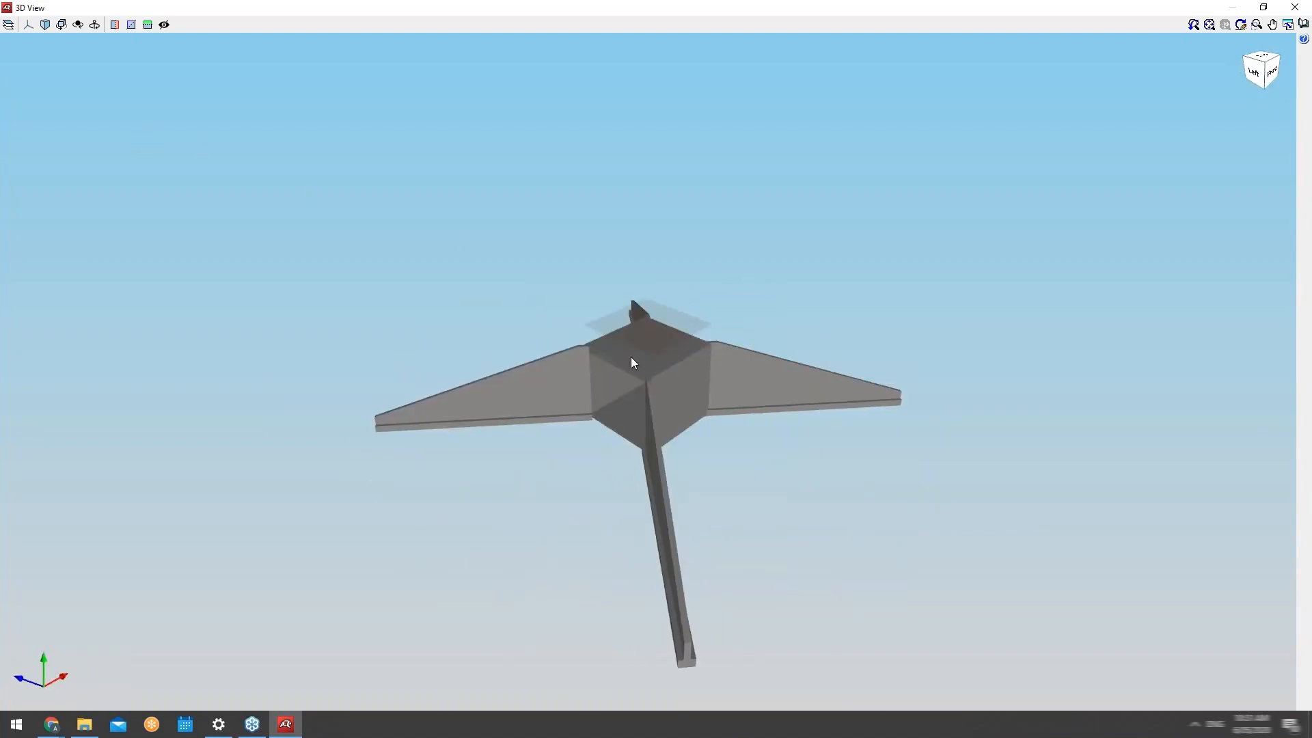
{"action": "left_click_drag", "start_coordinate": [662, 404], "coordinate": [658, 401]}
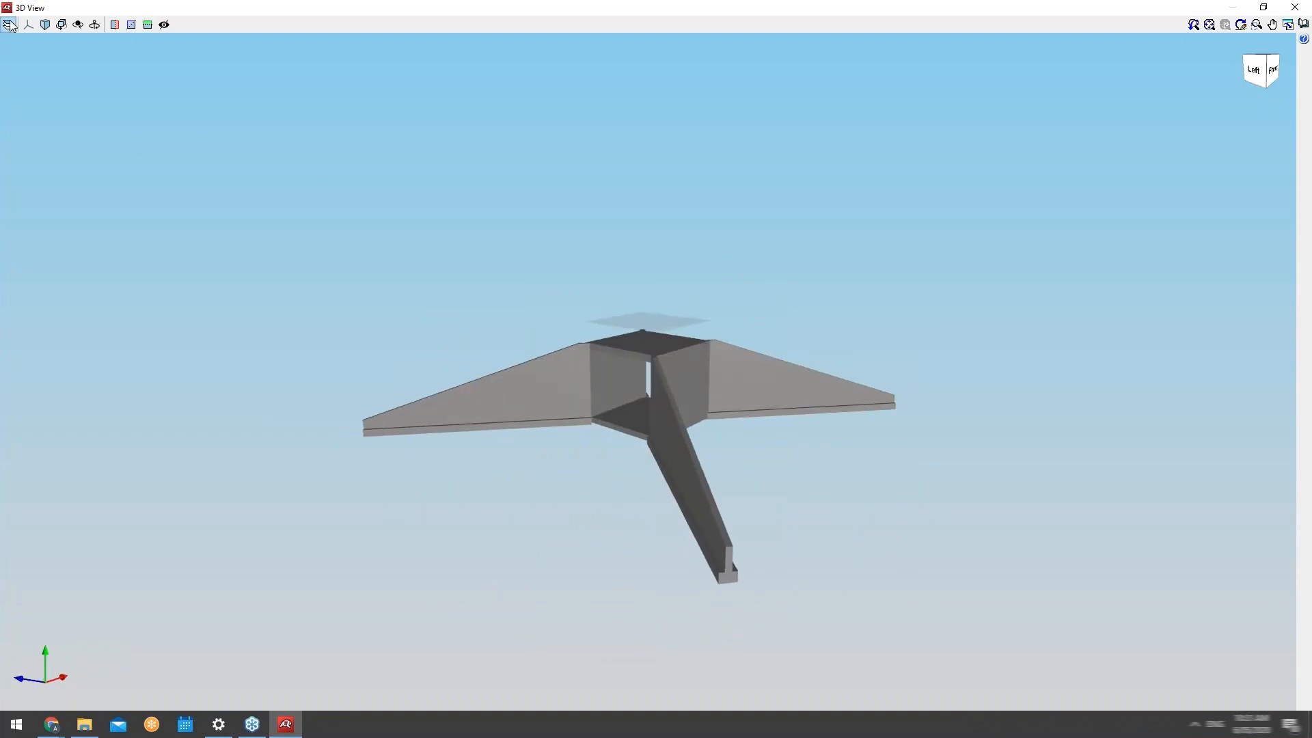
Show the 3D view's display settings and try other background colours, returning to the blue gradient.
{"action": "left_click", "coordinate": [8, 25]}
{"action": "left_click", "coordinate": [59, 45]}
{"action": "left_click", "coordinate": [71, 66]}
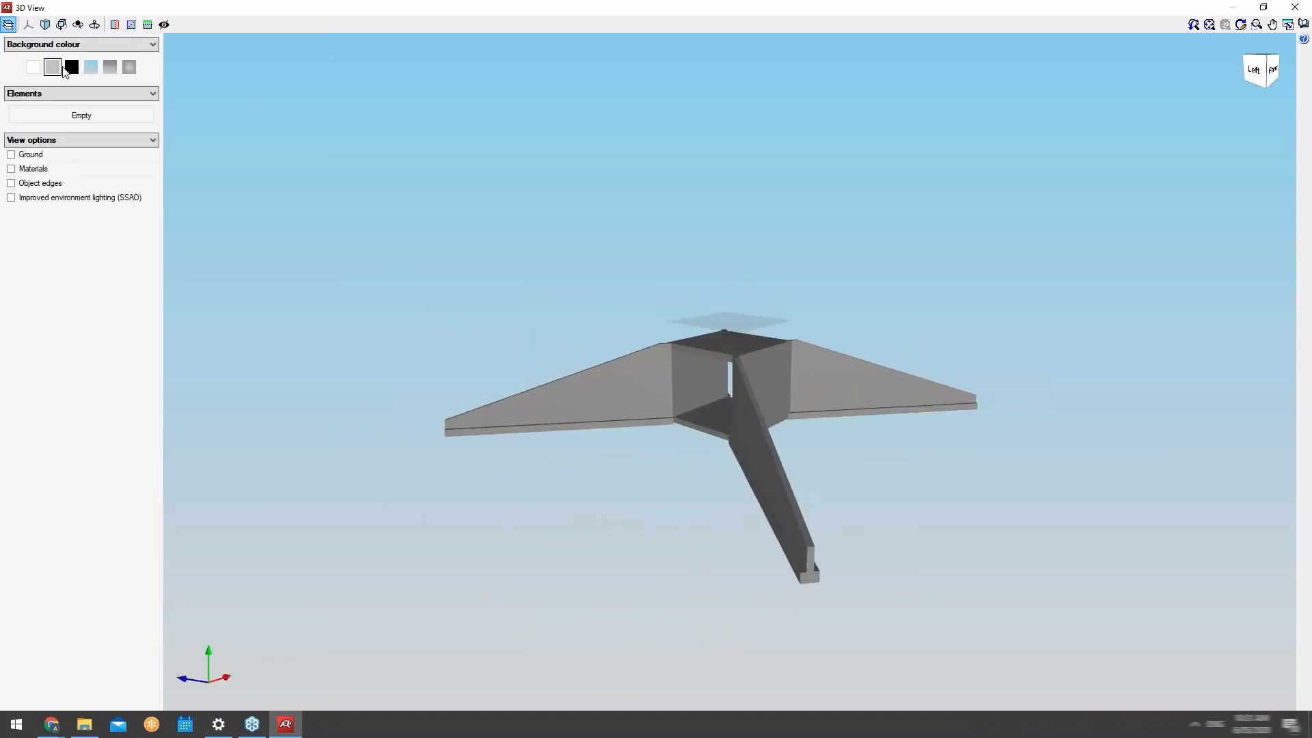
{"action": "left_click", "coordinate": [92, 71]}
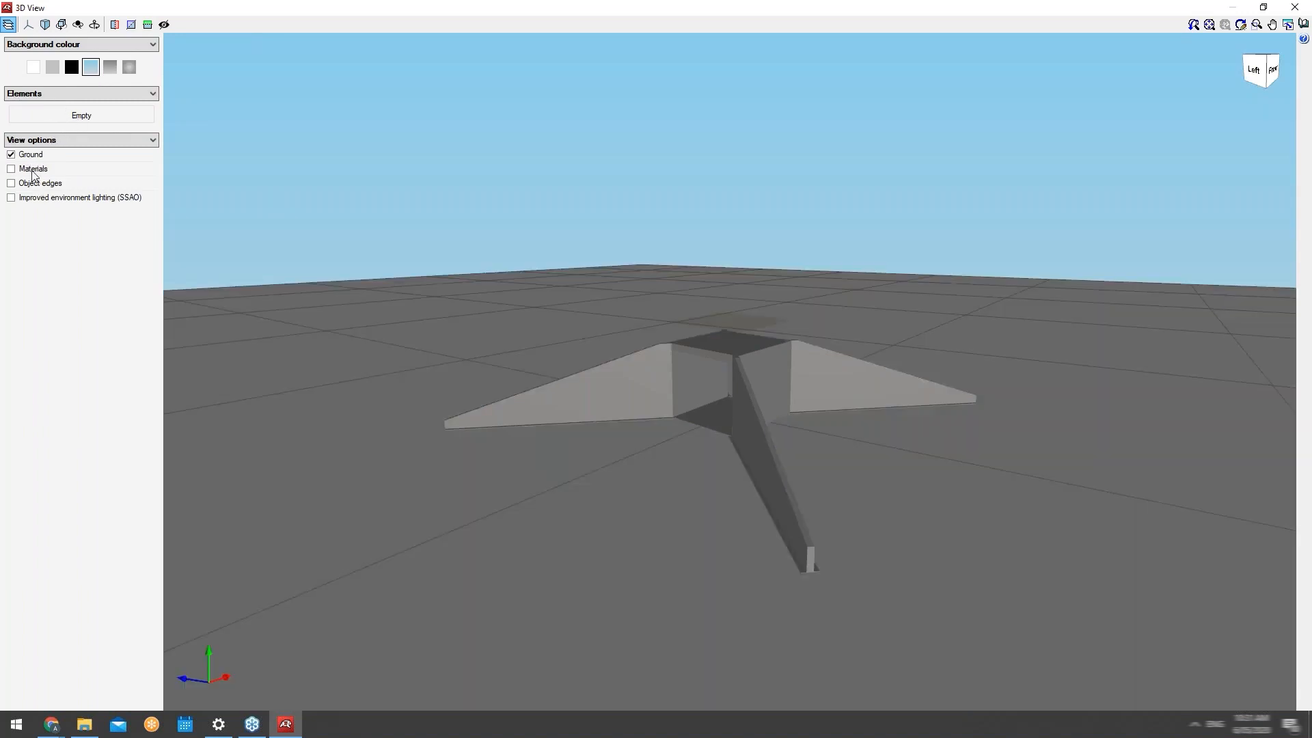
Try the Materials display option, switch Materials and Ground back off, and view the culvert from its left side.
{"action": "left_click", "coordinate": [34, 173]}
{"action": "left_click", "coordinate": [42, 186]}
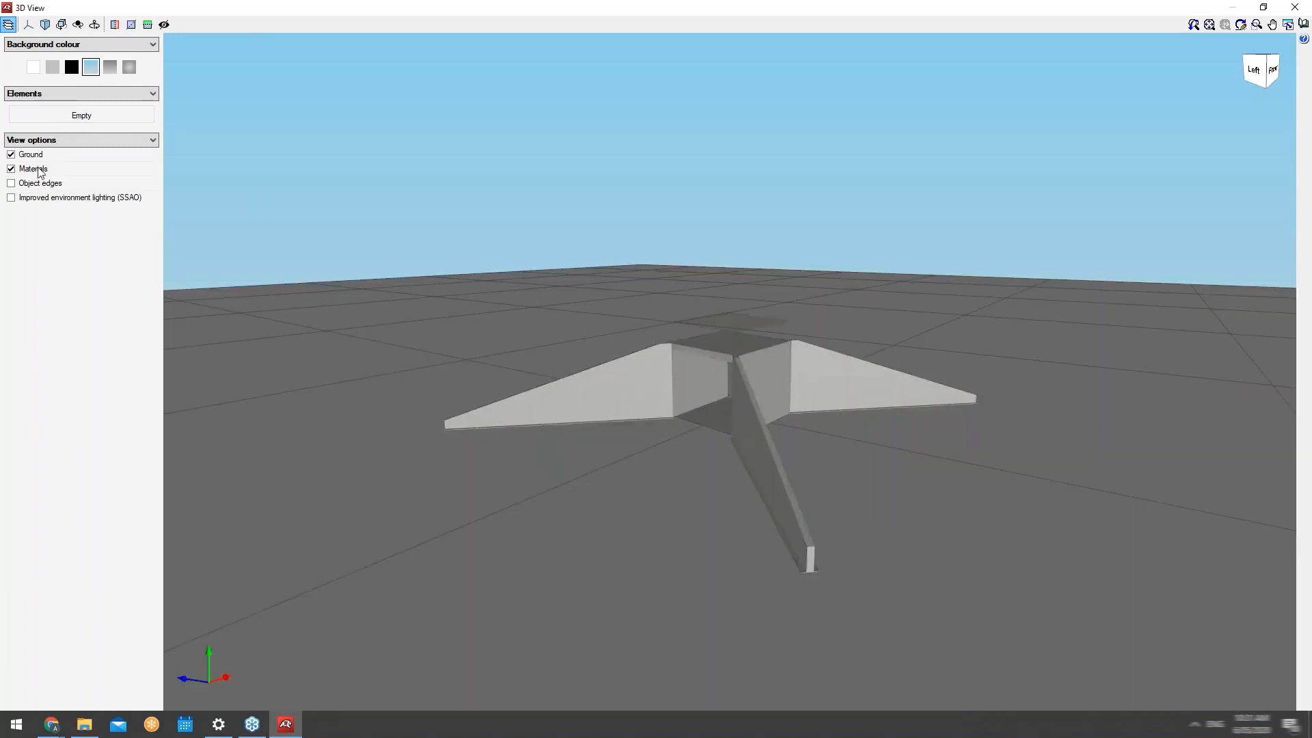
{"action": "left_click", "coordinate": [41, 170]}
{"action": "left_click", "coordinate": [38, 155]}
{"action": "mouse_move", "coordinate": [563, 325]}
{"action": "middle_mouse_down"}
{"action": "mouse_move", "coordinate": [711, 372]}
{"action": "mouse_move", "coordinate": [722, 339]}
{"action": "middle_mouse_up"}
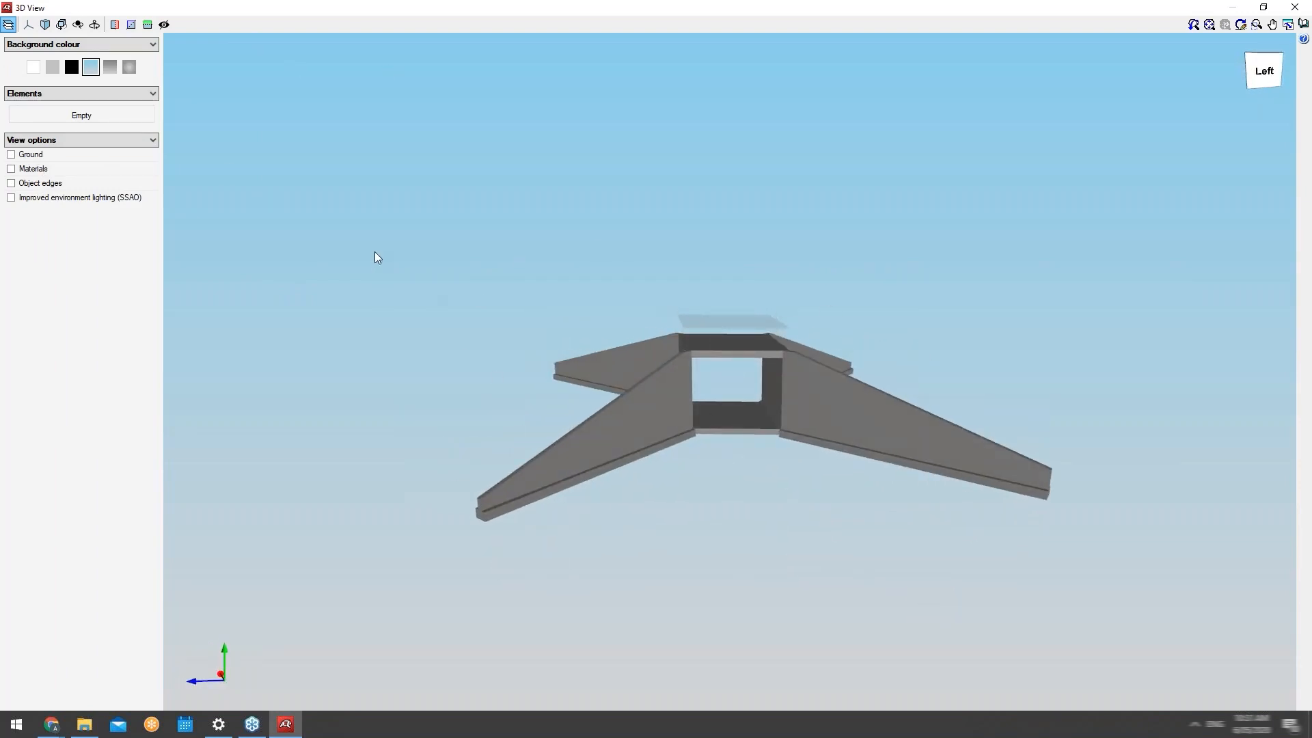
View the culvert model in the preset Bottom and Right orientations.
{"action": "left_click", "coordinate": [45, 26]}
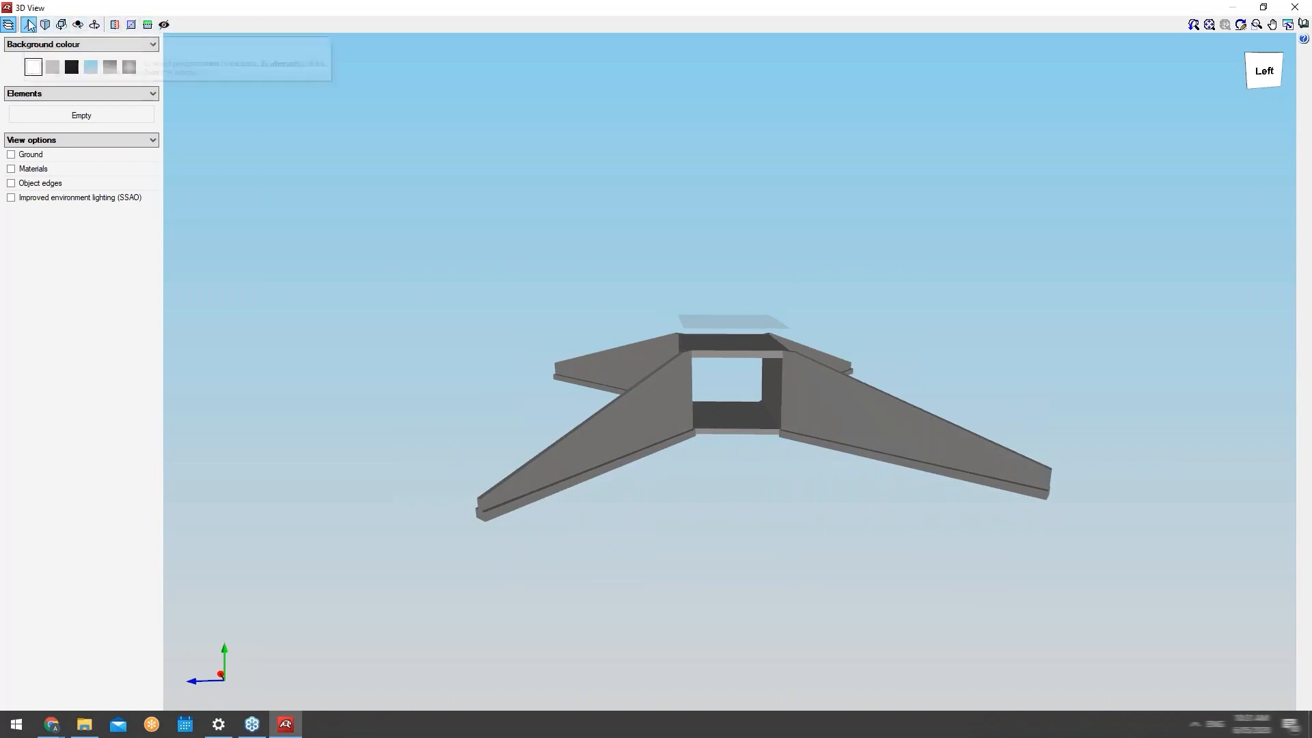
{"action": "left_click", "coordinate": [28, 24]}
{"action": "left_click", "coordinate": [60, 74]}
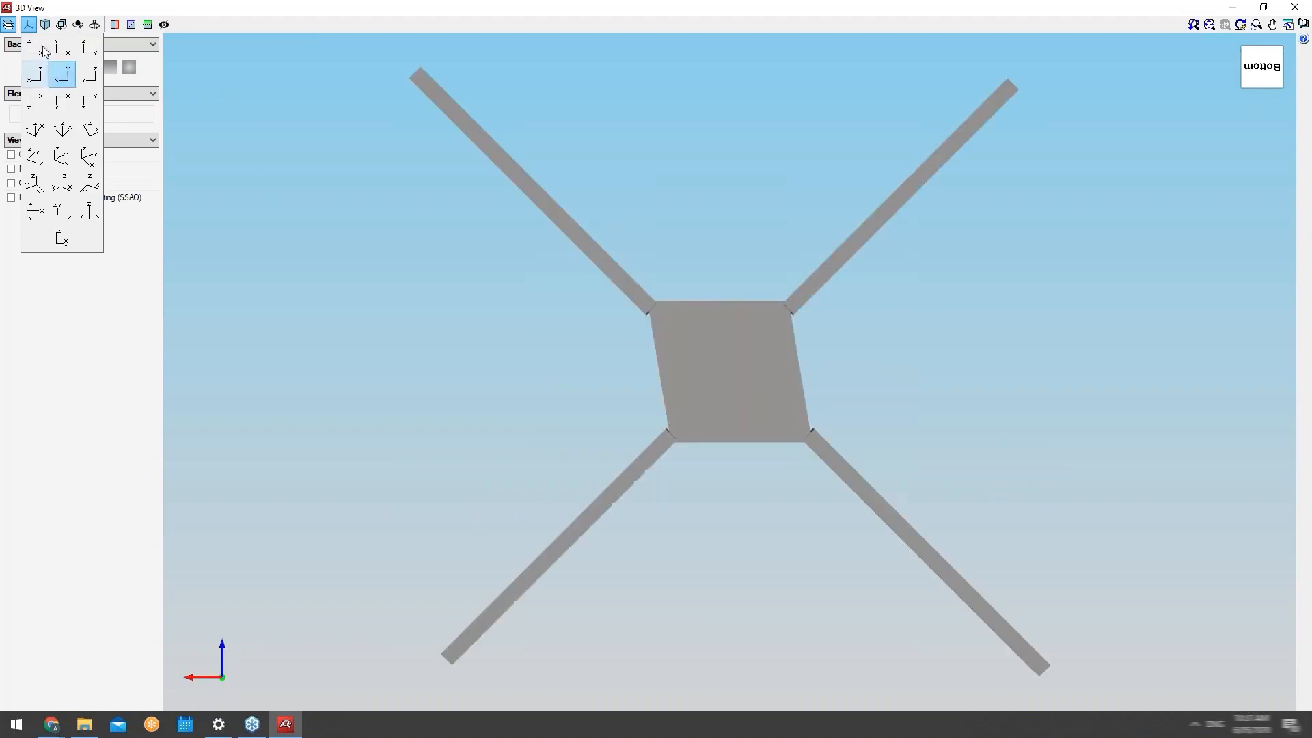
{"action": "left_click", "coordinate": [28, 50]}
{"action": "left_click", "coordinate": [89, 46]}
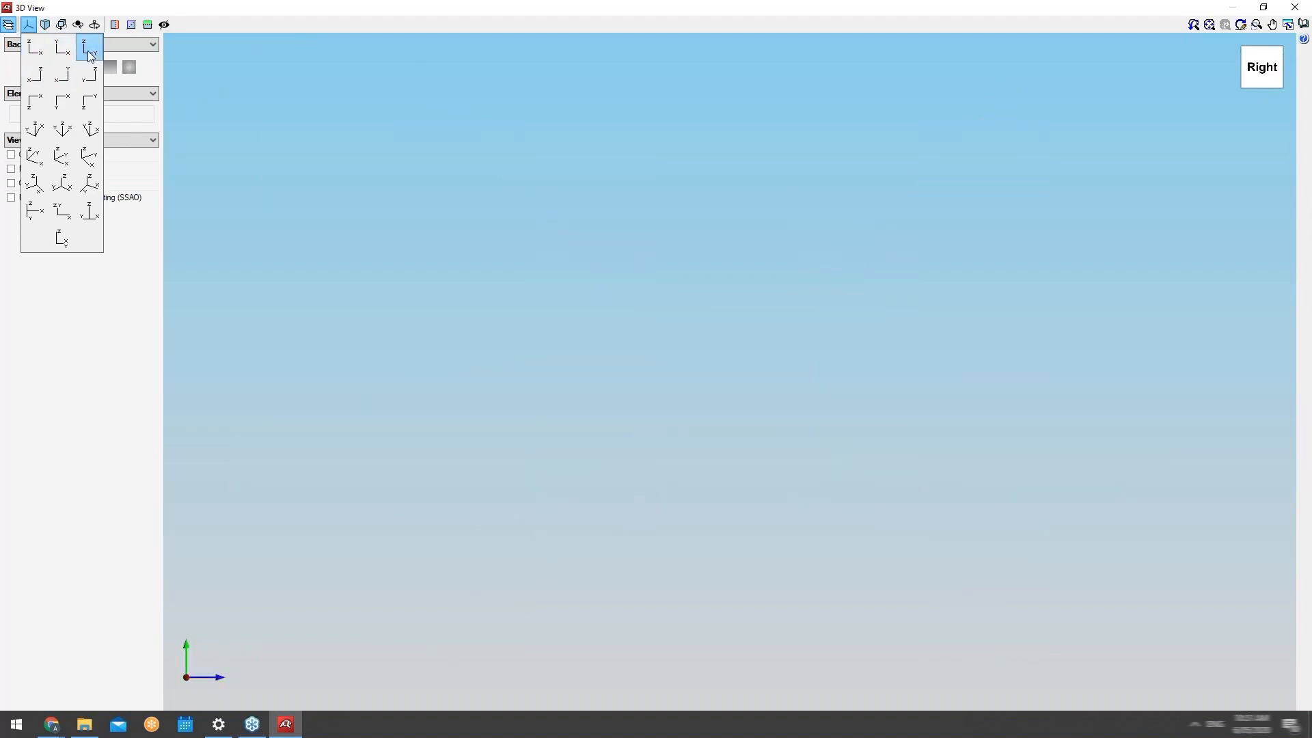
{"action": "left_click", "coordinate": [28, 26]}
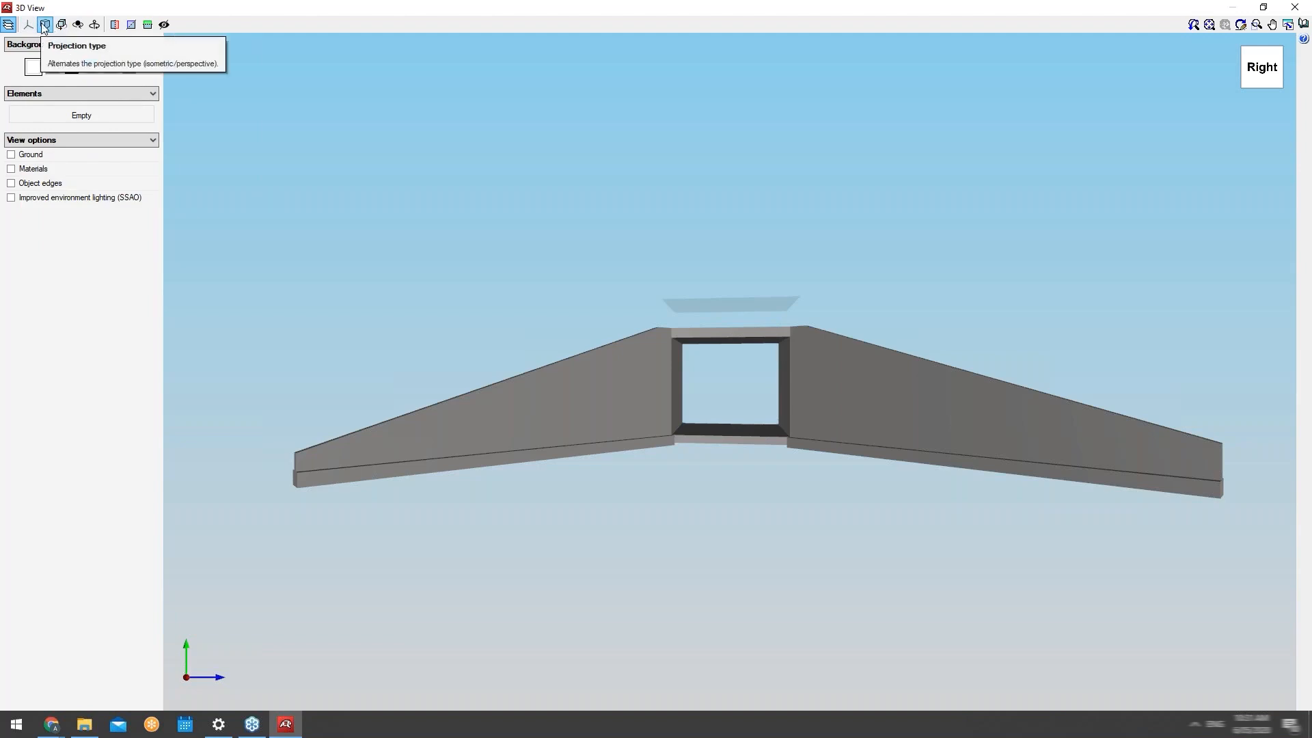
Cut the 3D model with a vertical section plane across the culvert, shift the plane along its axis, and turn that section off.
{"action": "left_click", "coordinate": [114, 24]}
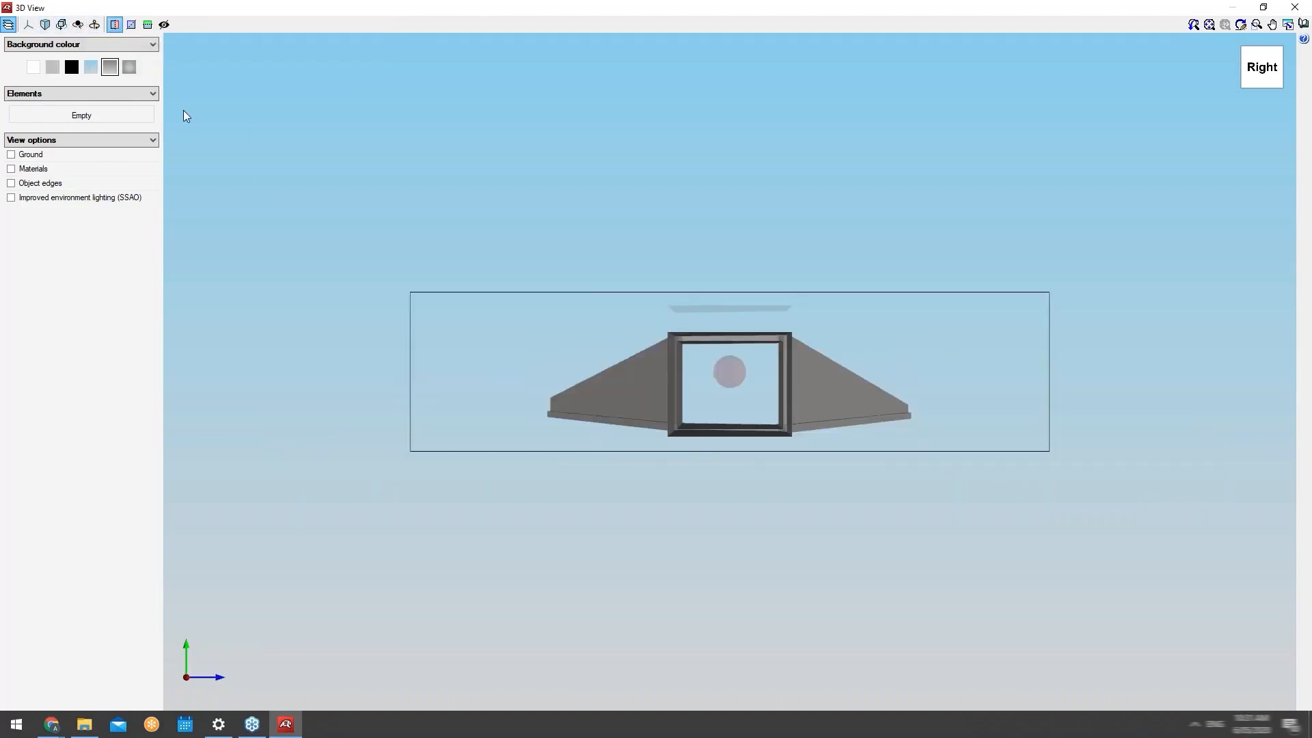
{"action": "left_click_drag", "start_coordinate": [521, 318], "coordinate": [346, 342]}
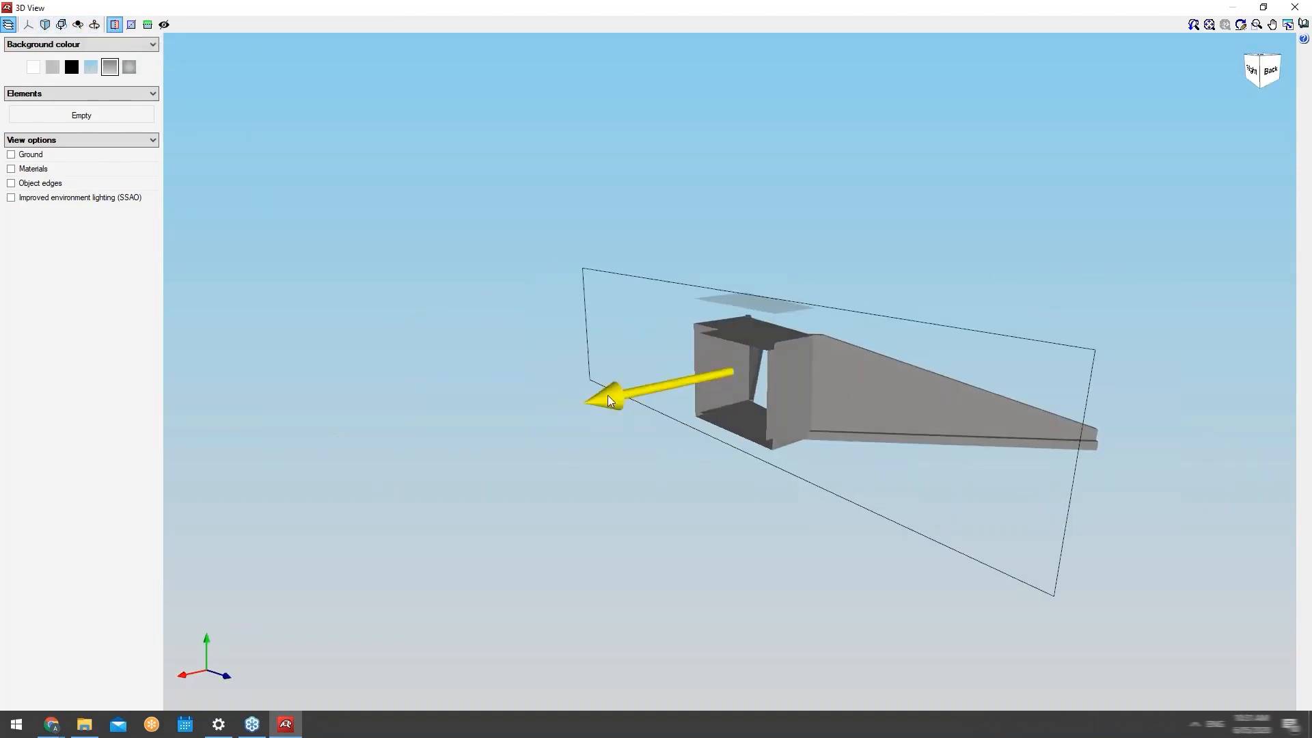
{"action": "left_click_drag", "start_coordinate": [480, 418], "coordinate": [287, 450]}
{"action": "left_click", "coordinate": [115, 24]}
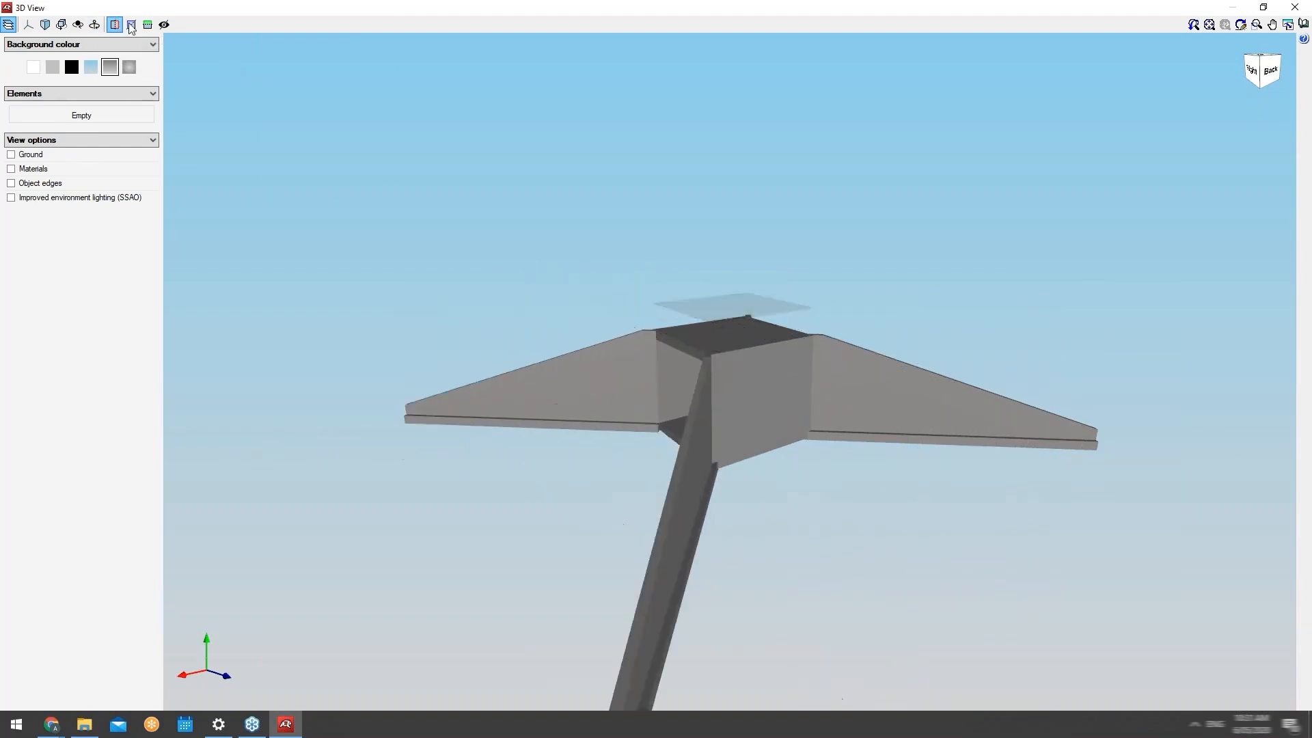
Try the other vertical section plane and the horizontal one, shifting the cuts through the model, turn them off, and close the 3D view.
{"action": "left_click", "coordinate": [132, 25]}
{"action": "mouse_move", "coordinate": [805, 513]}
{"action": "left_mouse_down"}
{"action": "mouse_move", "coordinate": [936, 512]}
{"action": "mouse_move", "coordinate": [934, 381]}
{"action": "mouse_move", "coordinate": [1019, 384]}
{"action": "mouse_move", "coordinate": [849, 369]}
{"action": "mouse_move", "coordinate": [761, 427]}
{"action": "mouse_move", "coordinate": [580, 419]}
{"action": "mouse_move", "coordinate": [620, 371]}
{"action": "mouse_move", "coordinate": [659, 357]}
{"action": "mouse_move", "coordinate": [852, 413]}
{"action": "mouse_move", "coordinate": [834, 409]}
{"action": "left_mouse_up"}
{"action": "left_click", "coordinate": [148, 24]}
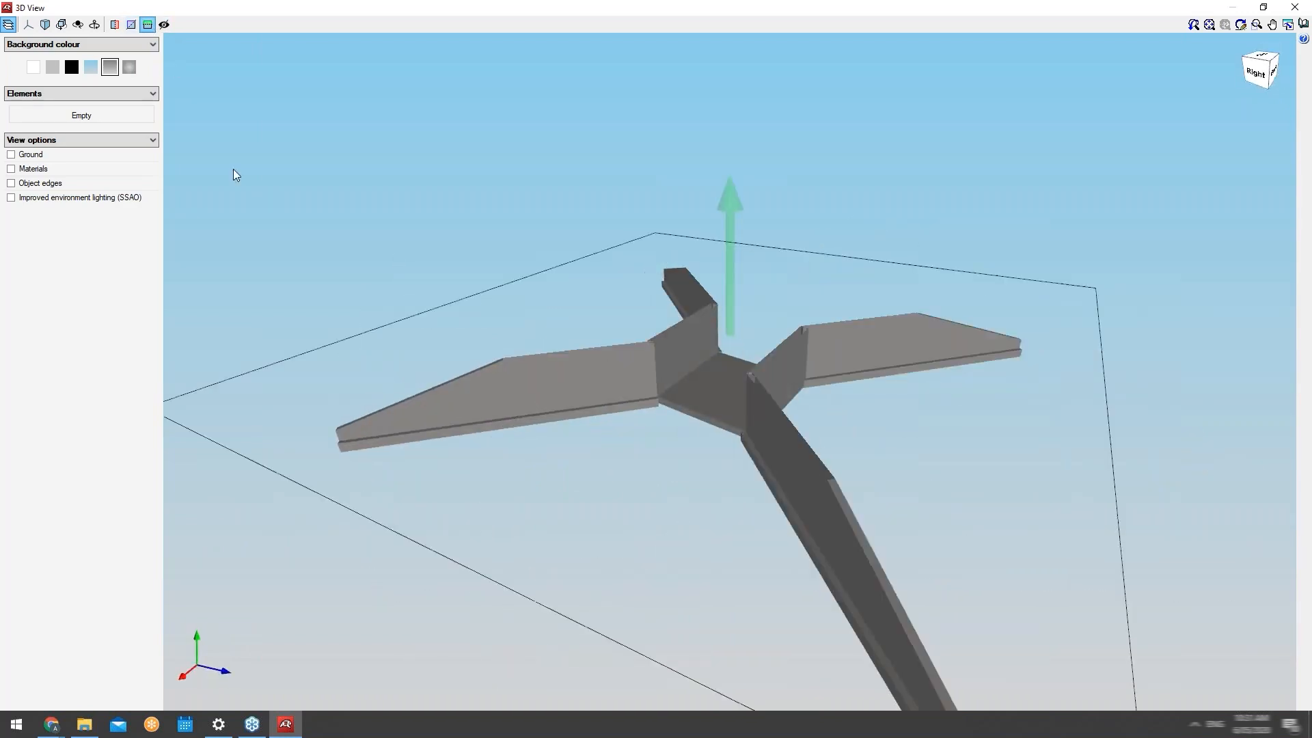
{"action": "left_click_drag", "start_coordinate": [726, 175], "coordinate": [740, 94]}
{"action": "left_click", "coordinate": [149, 27]}
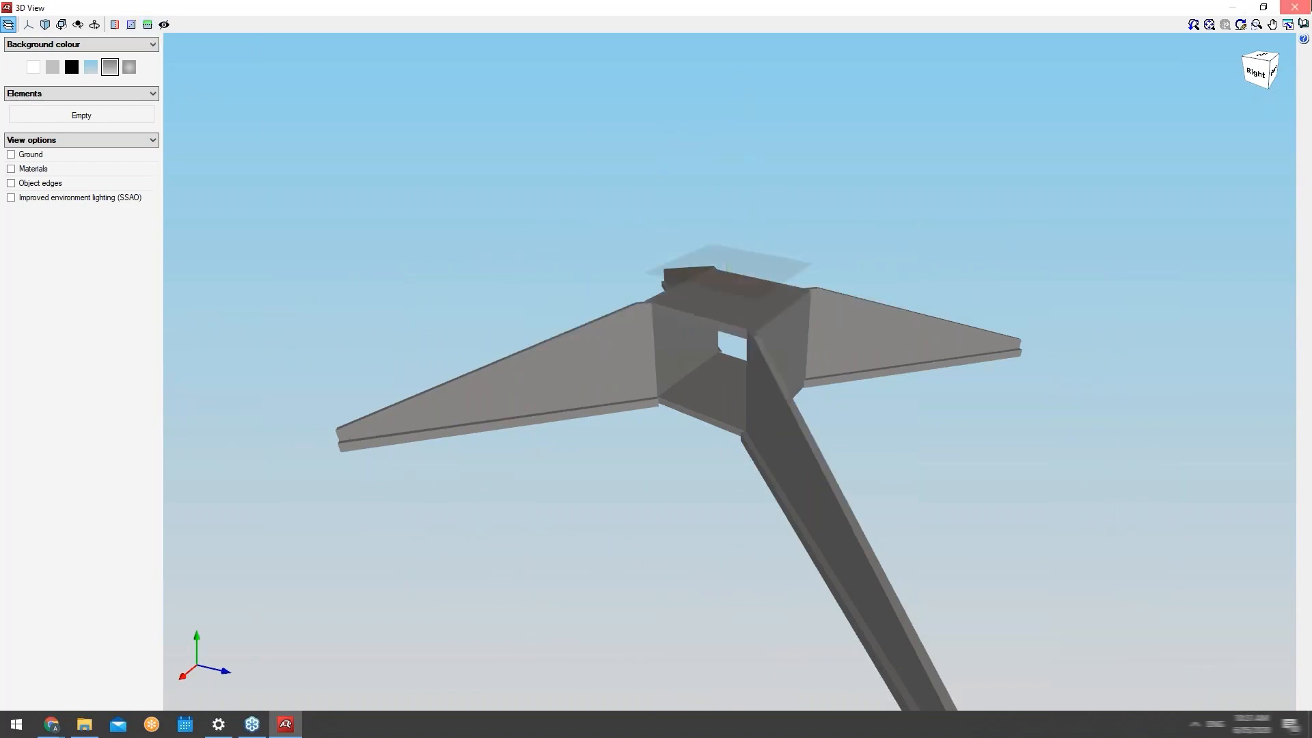
{"action": "left_click", "coordinate": [1302, 7]}
Try deleting the initial left wingwall's outer point, start and cancel a new left lateral wall point, and undo the deletion.
{"action": "left_click", "coordinate": [34, 22]}
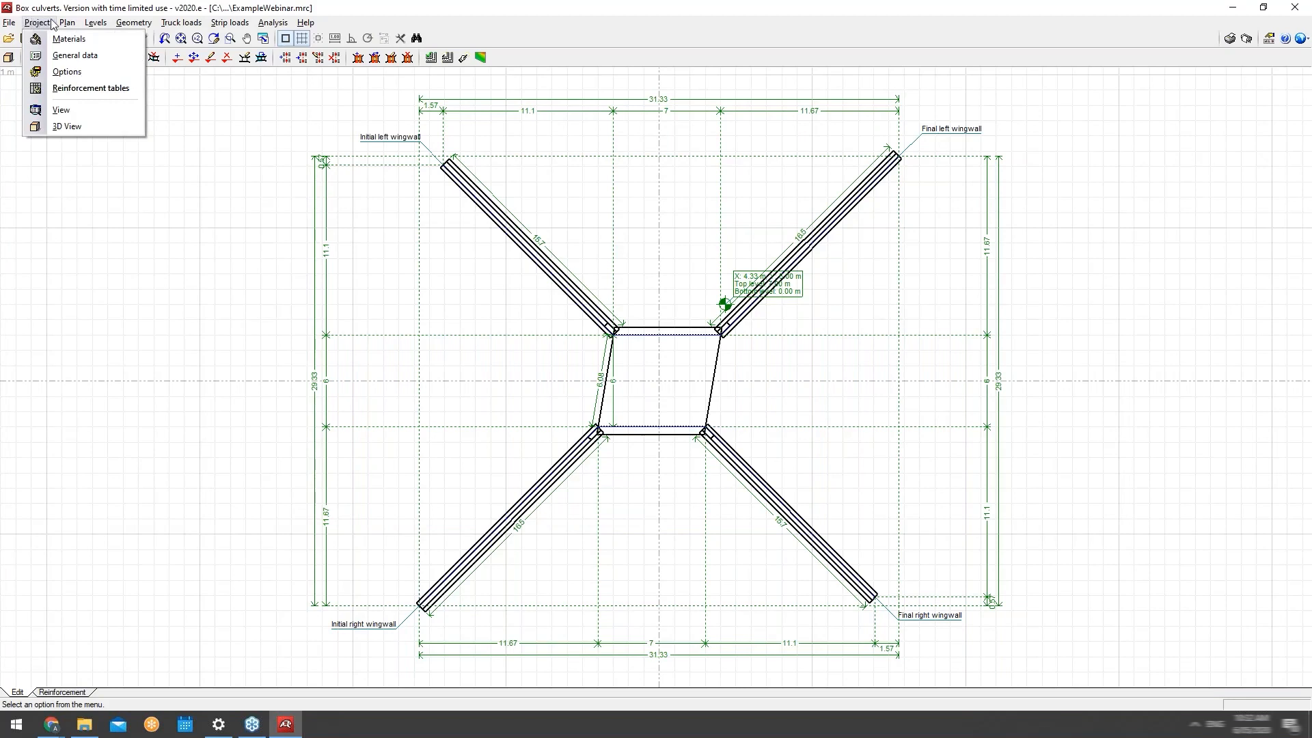
{"action": "mouse_move", "coordinate": [67, 25]}
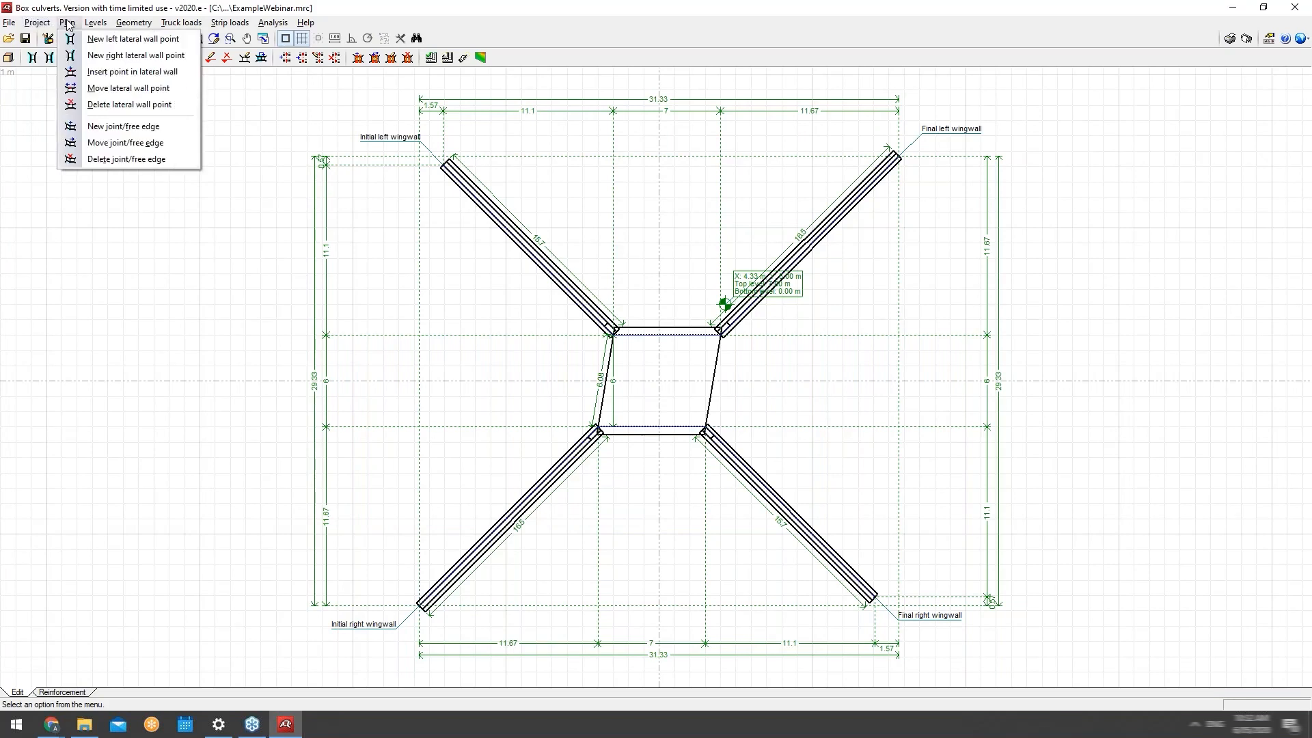
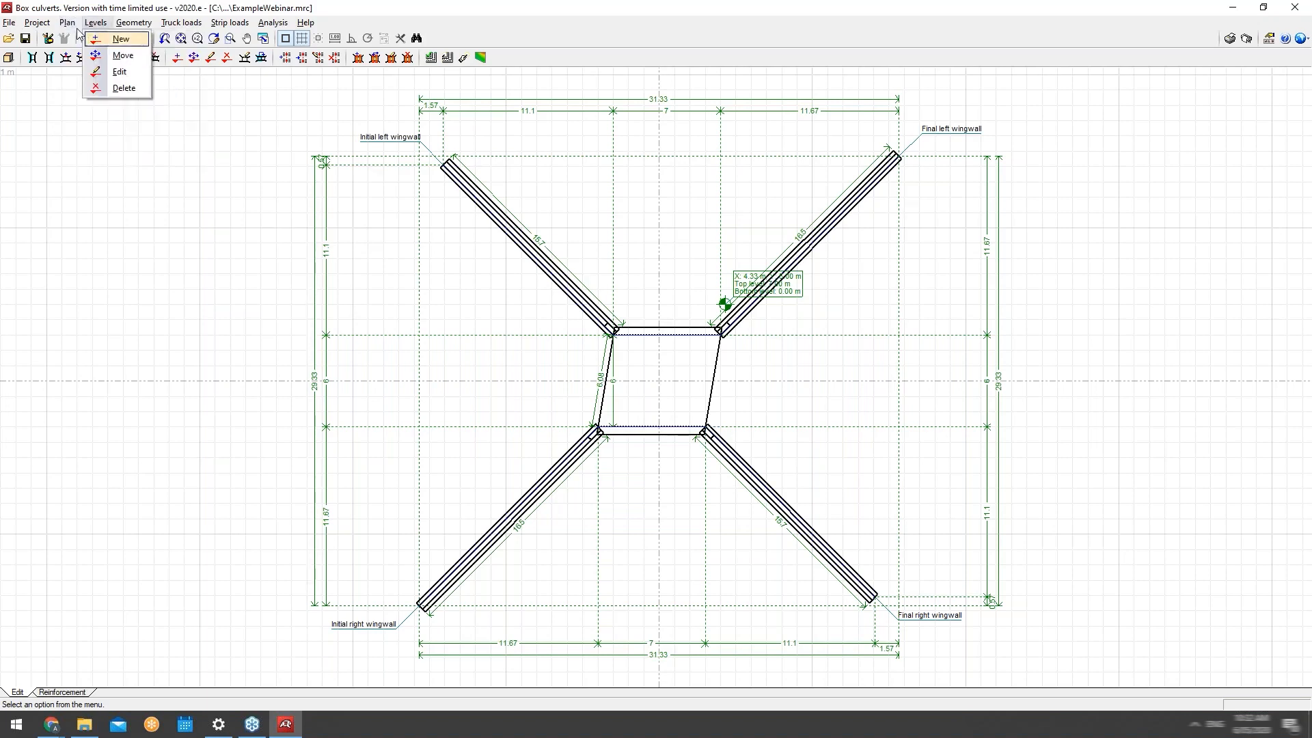
{"action": "left_click", "coordinate": [95, 105]}
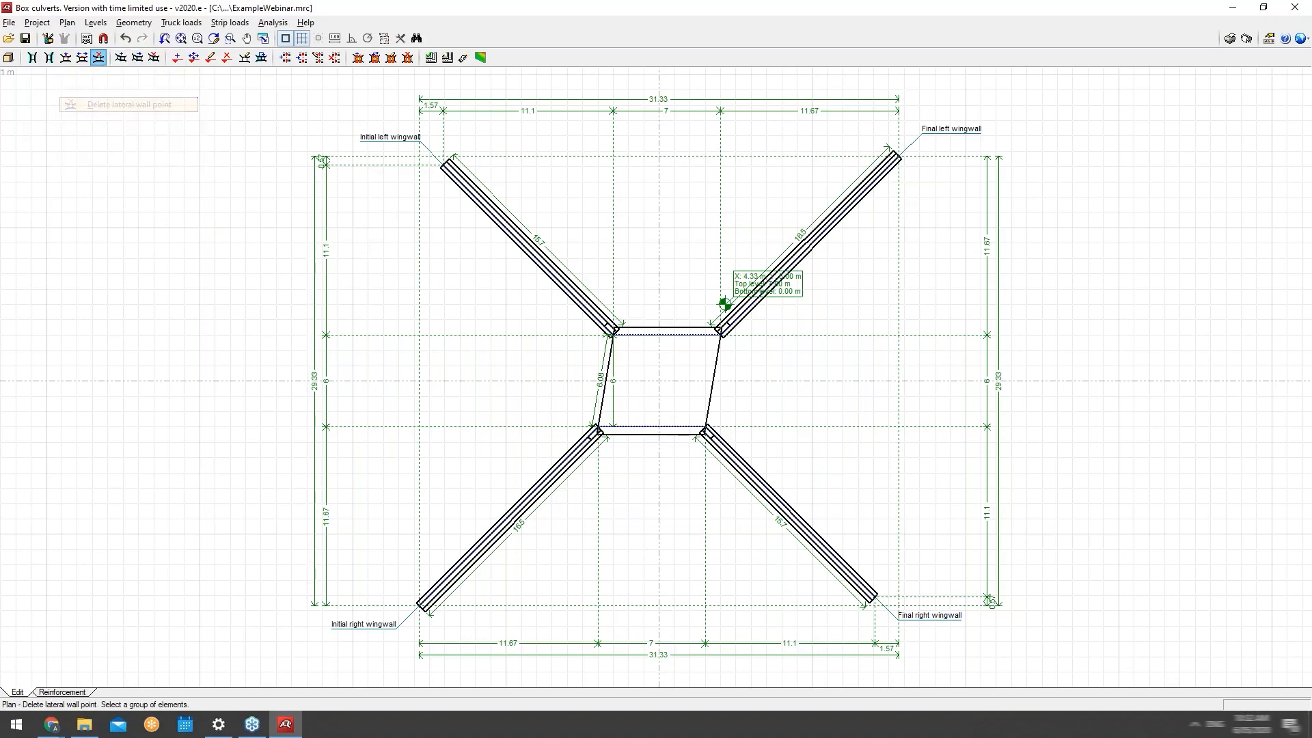
{"action": "left_click", "coordinate": [443, 164]}
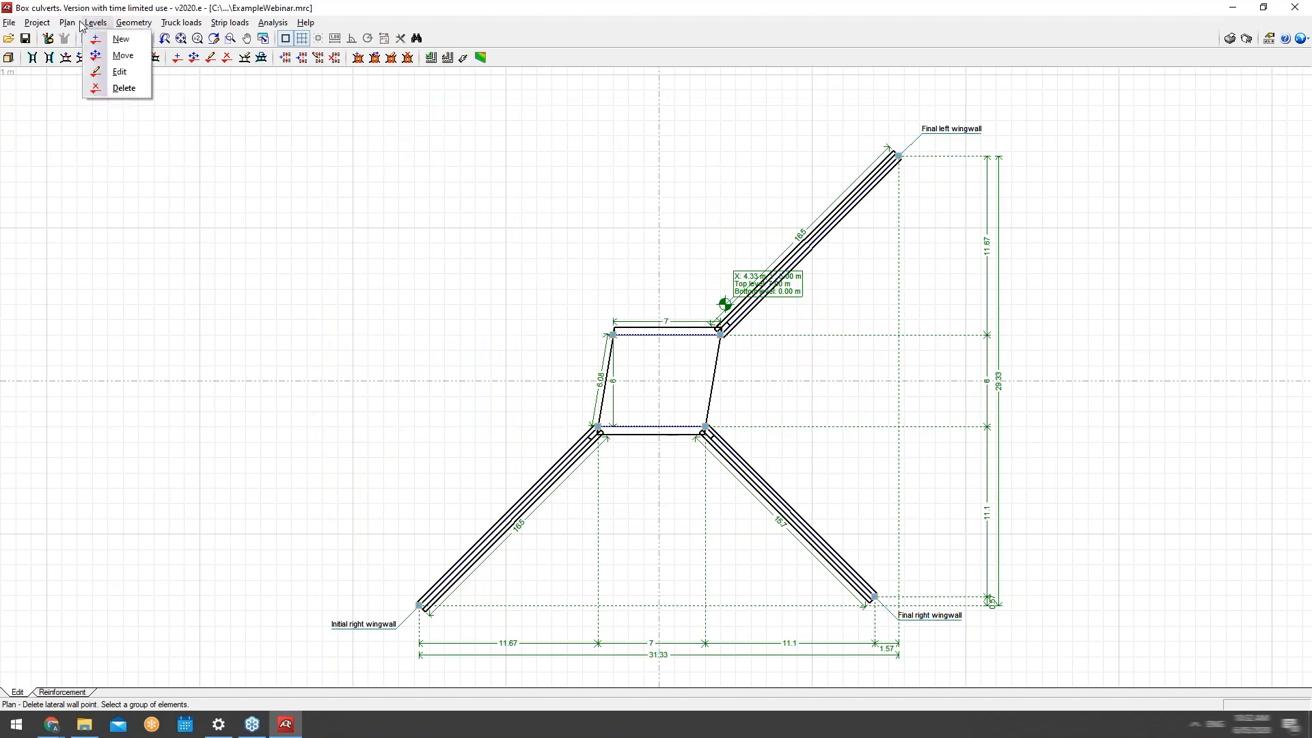
{"action": "left_click", "coordinate": [103, 38]}
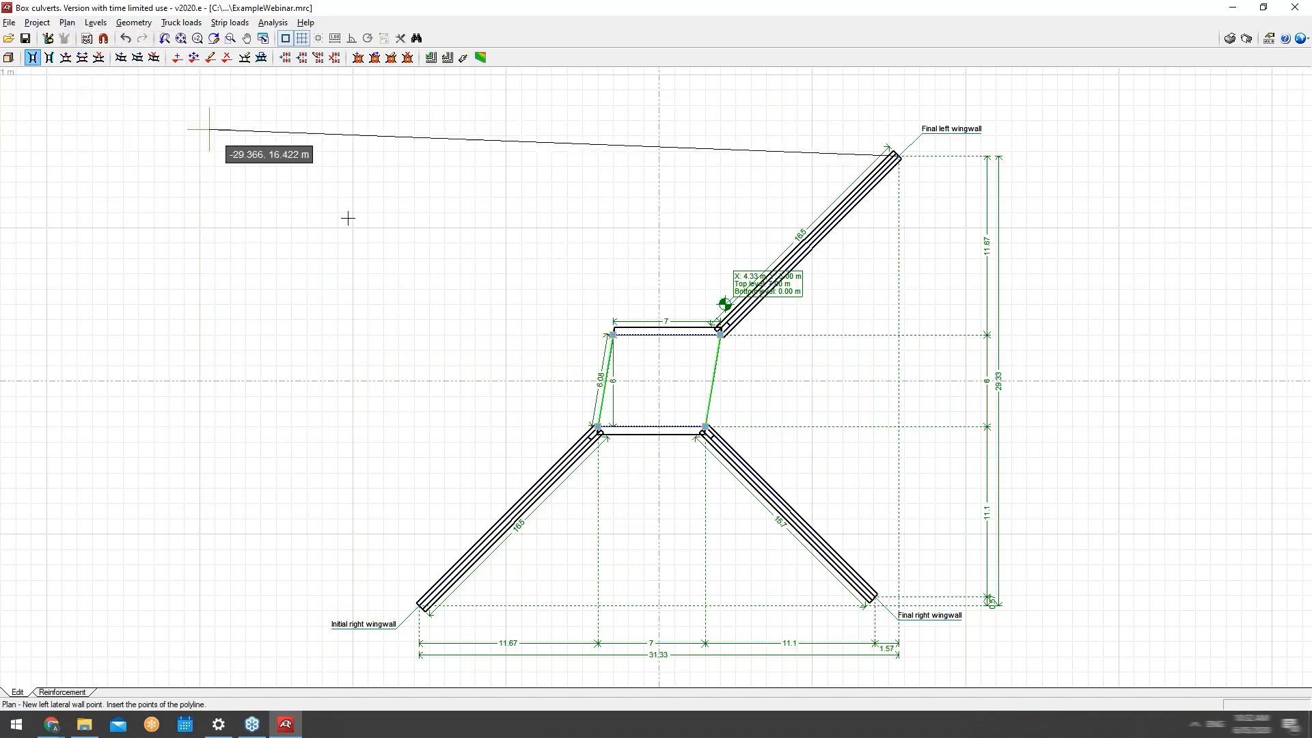
{"action": "right_click", "coordinate": [530, 260]}
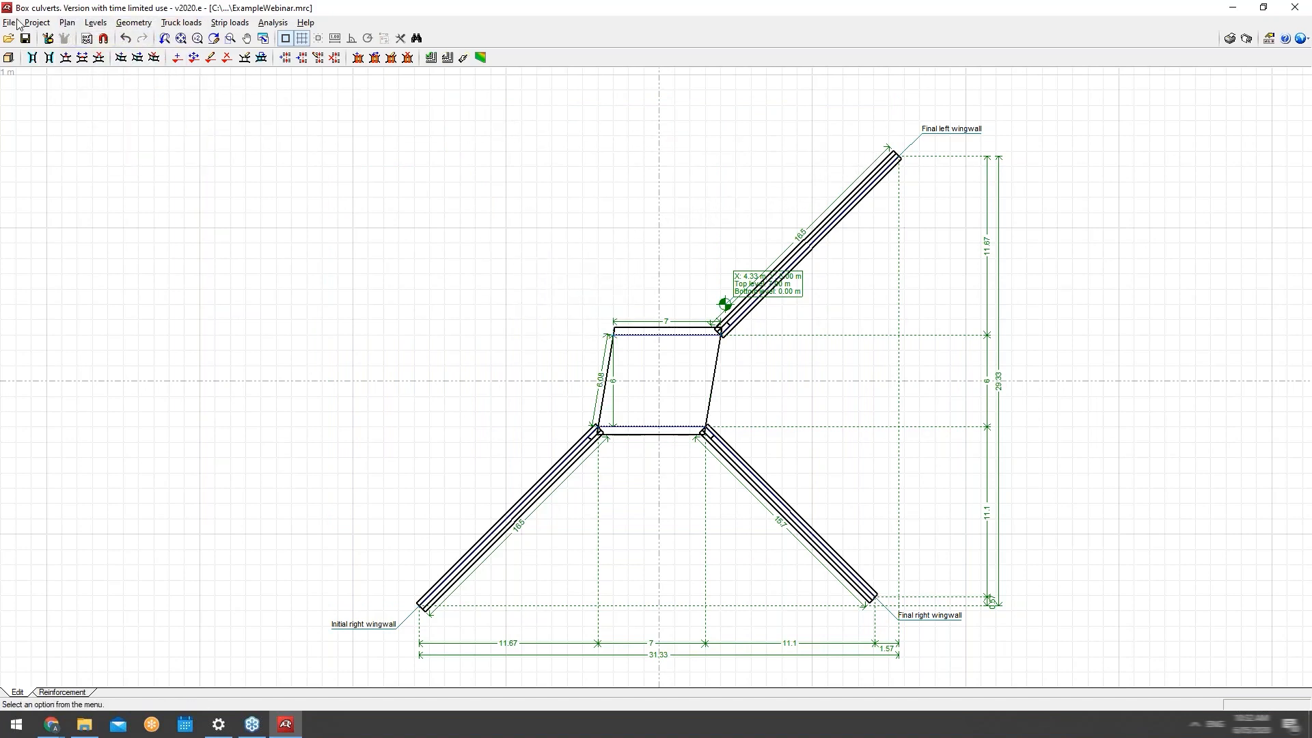
{"action": "left_click", "coordinate": [126, 38]}
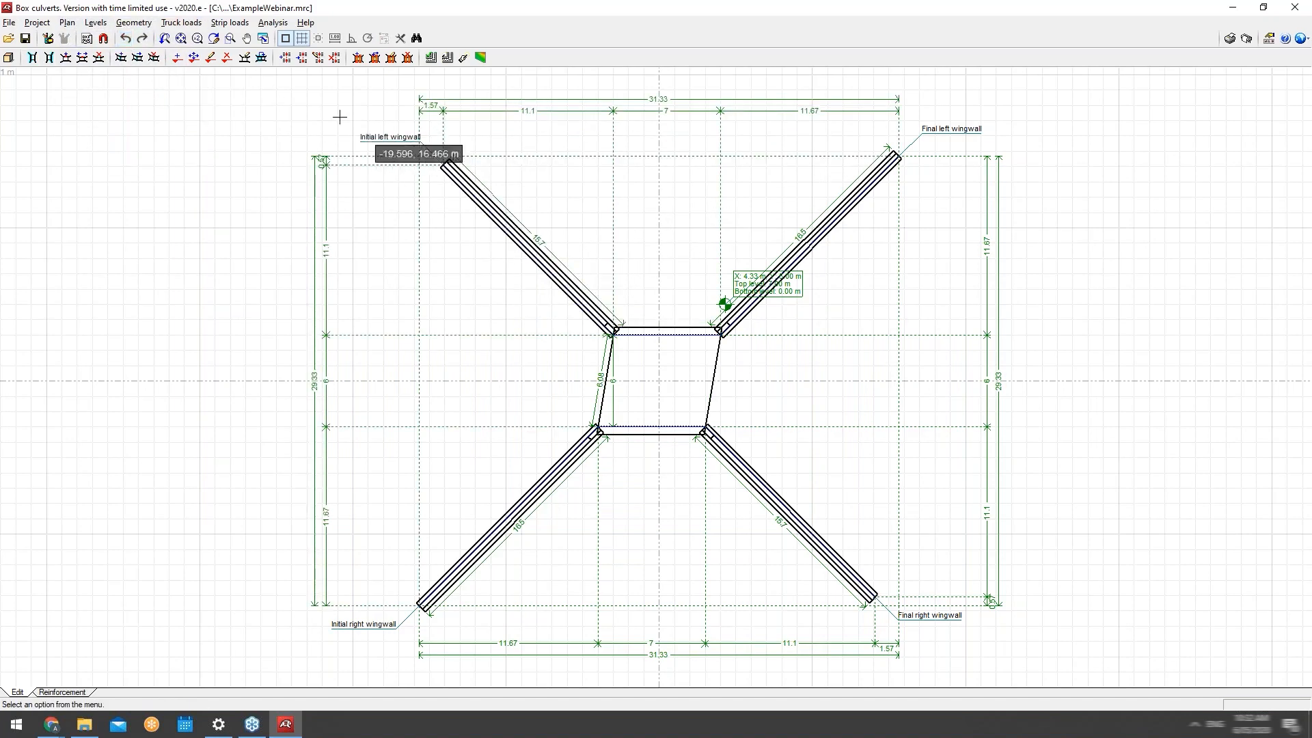
Delete the outer lateral wall point of the initial left wingwall in the plan.
{"action": "left_click", "coordinate": [70, 23]}
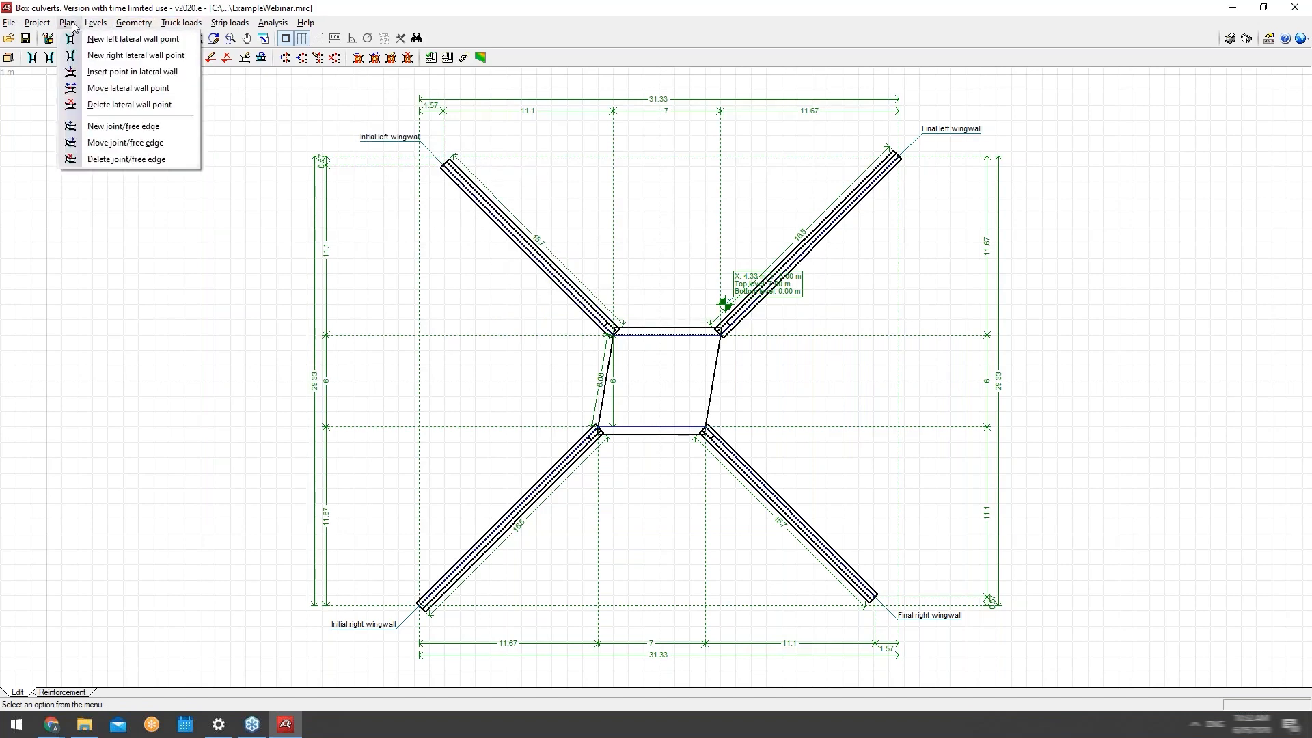
{"action": "left_click", "coordinate": [130, 105]}
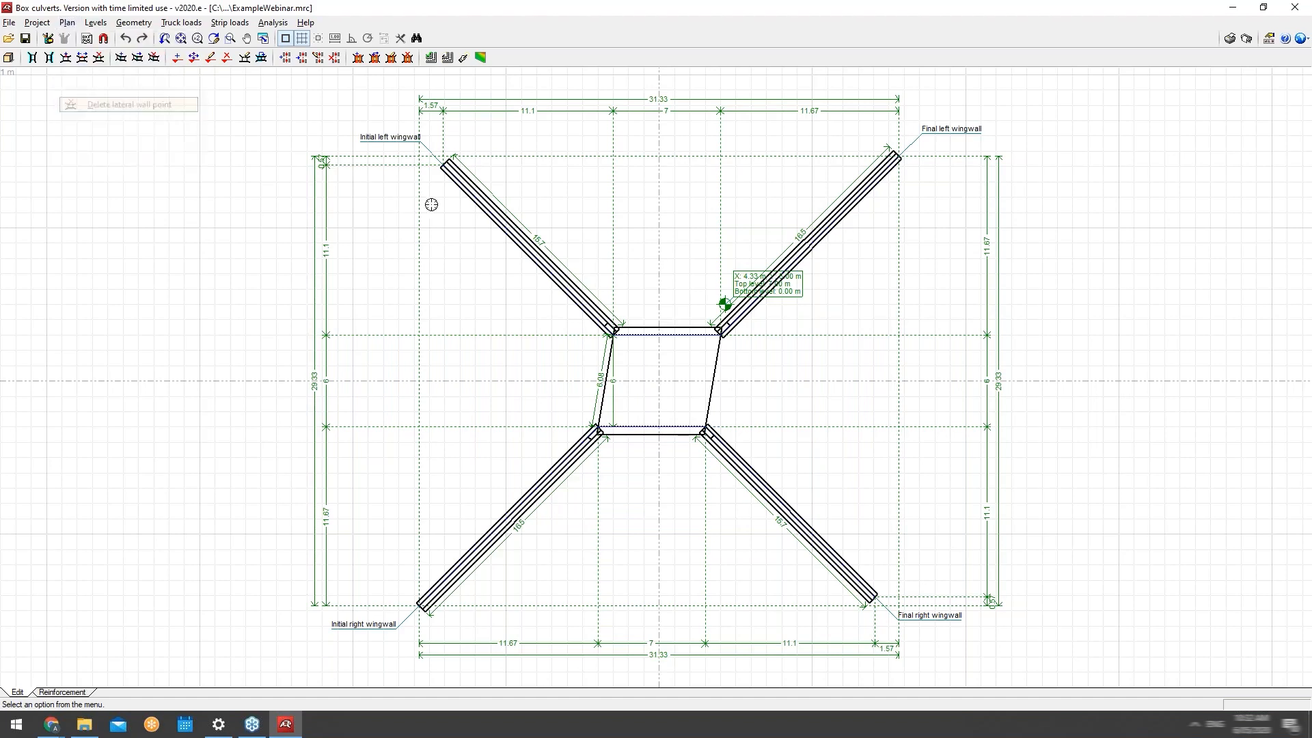
{"action": "left_click", "coordinate": [443, 164]}
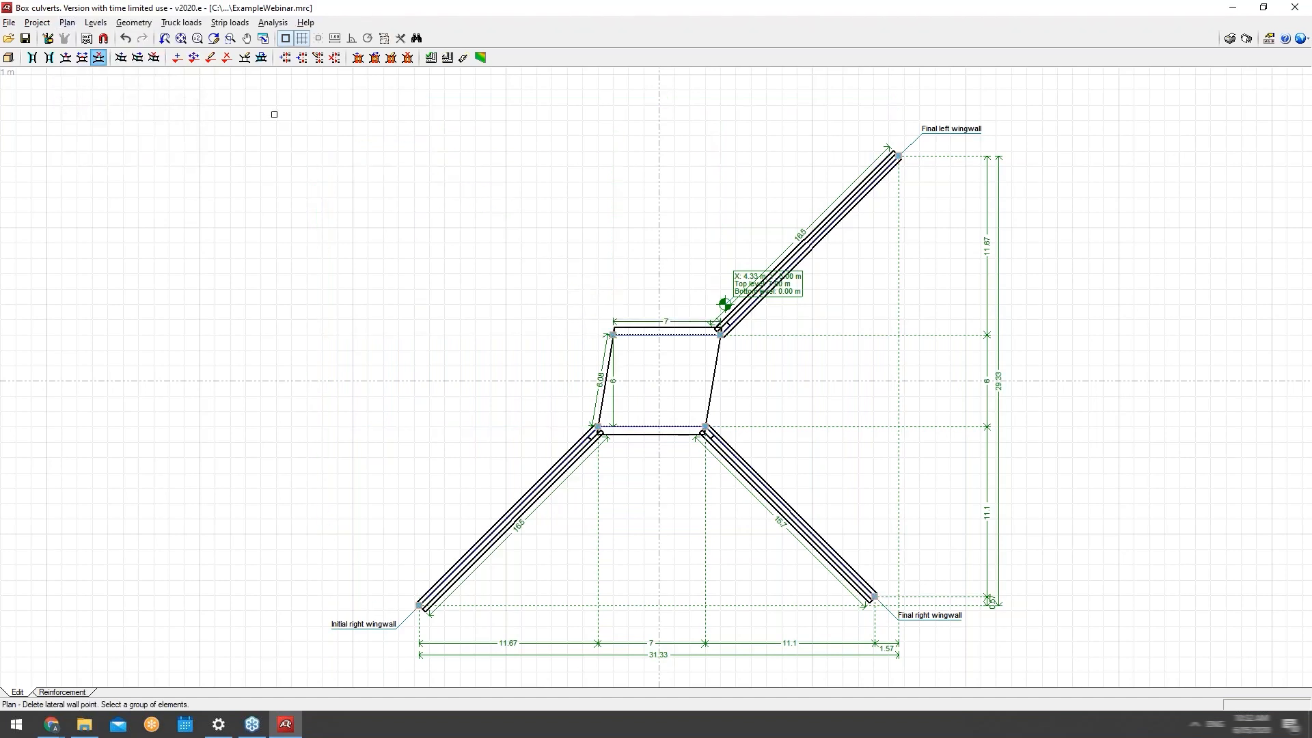
{"action": "left_click", "coordinate": [67, 23]}
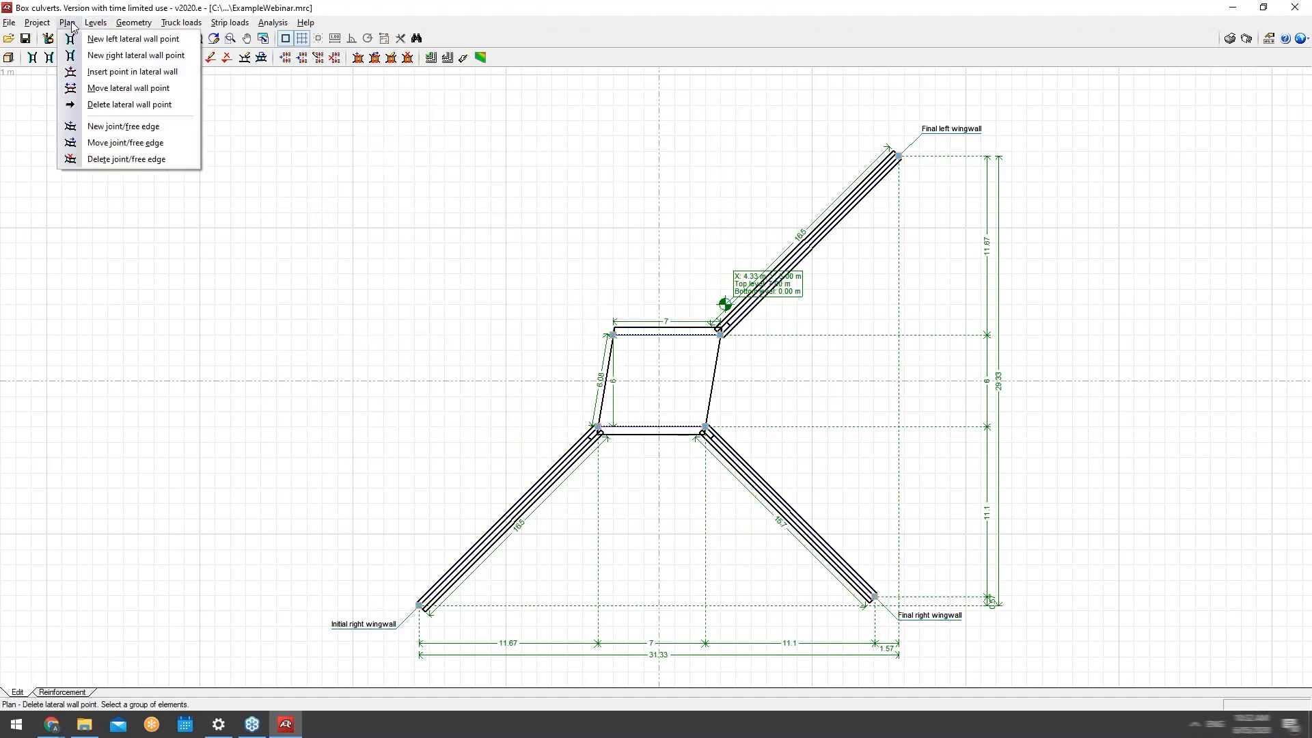
{"action": "left_click", "coordinate": [96, 57]}
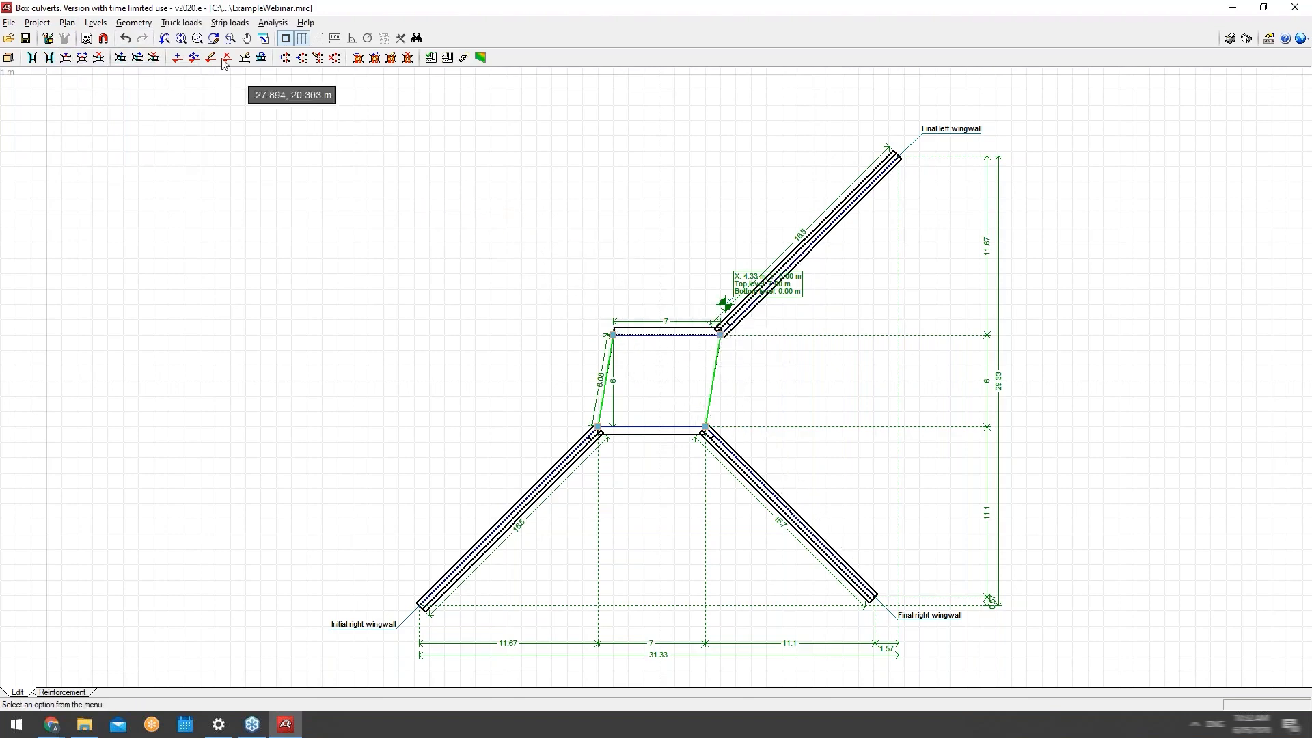
Try to redraw the missing wingwall with new left lateral wall points from the box's upper-left corner outwards, and undo the points.
{"action": "left_click", "coordinate": [67, 22]}
{"action": "mouse_move", "coordinate": [83, 26]}
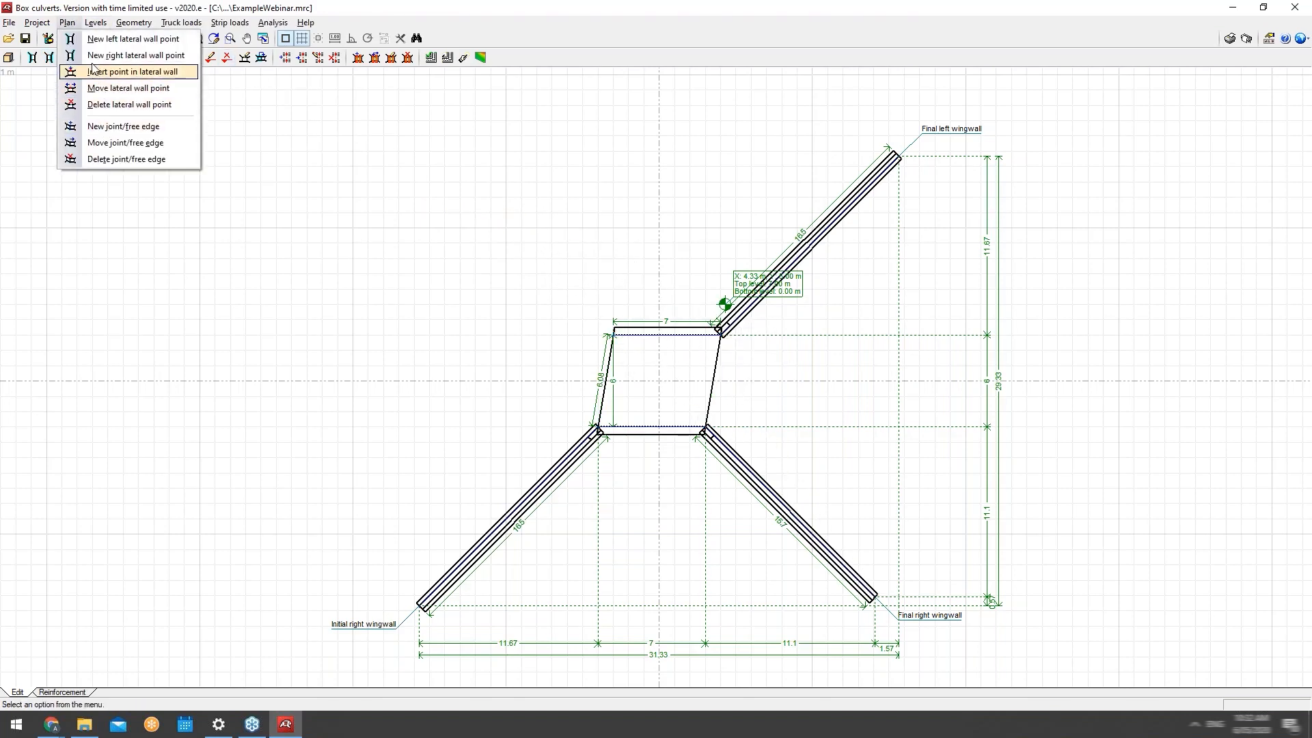
{"action": "left_click", "coordinate": [139, 39]}
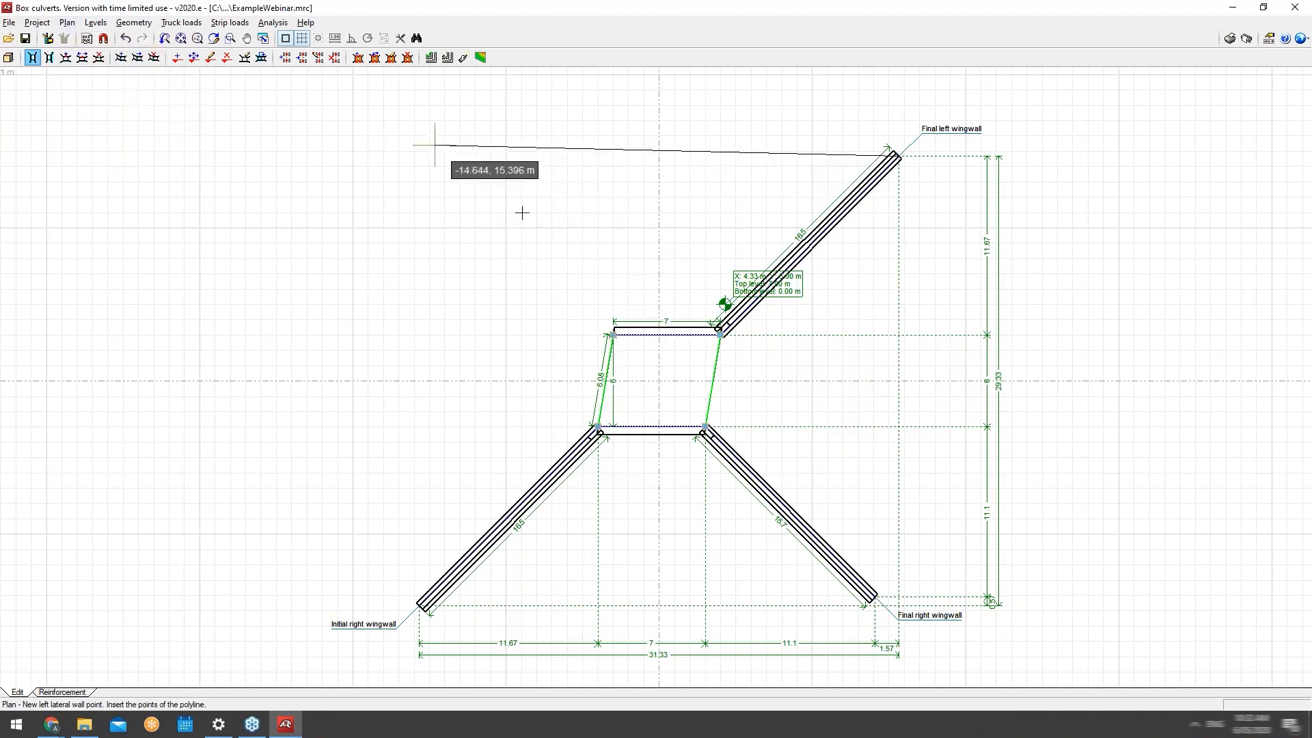
{"action": "left_click", "coordinate": [591, 325]}
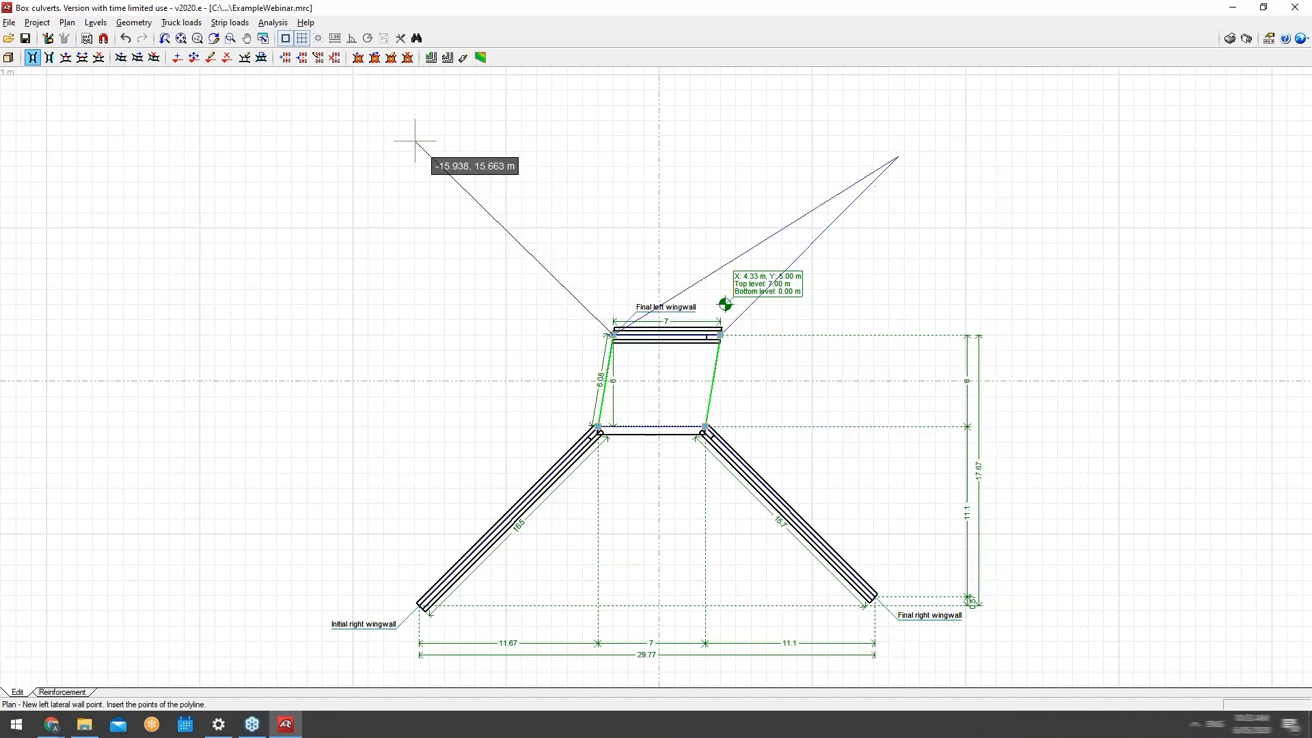
{"action": "right_click", "coordinate": [449, 149]}
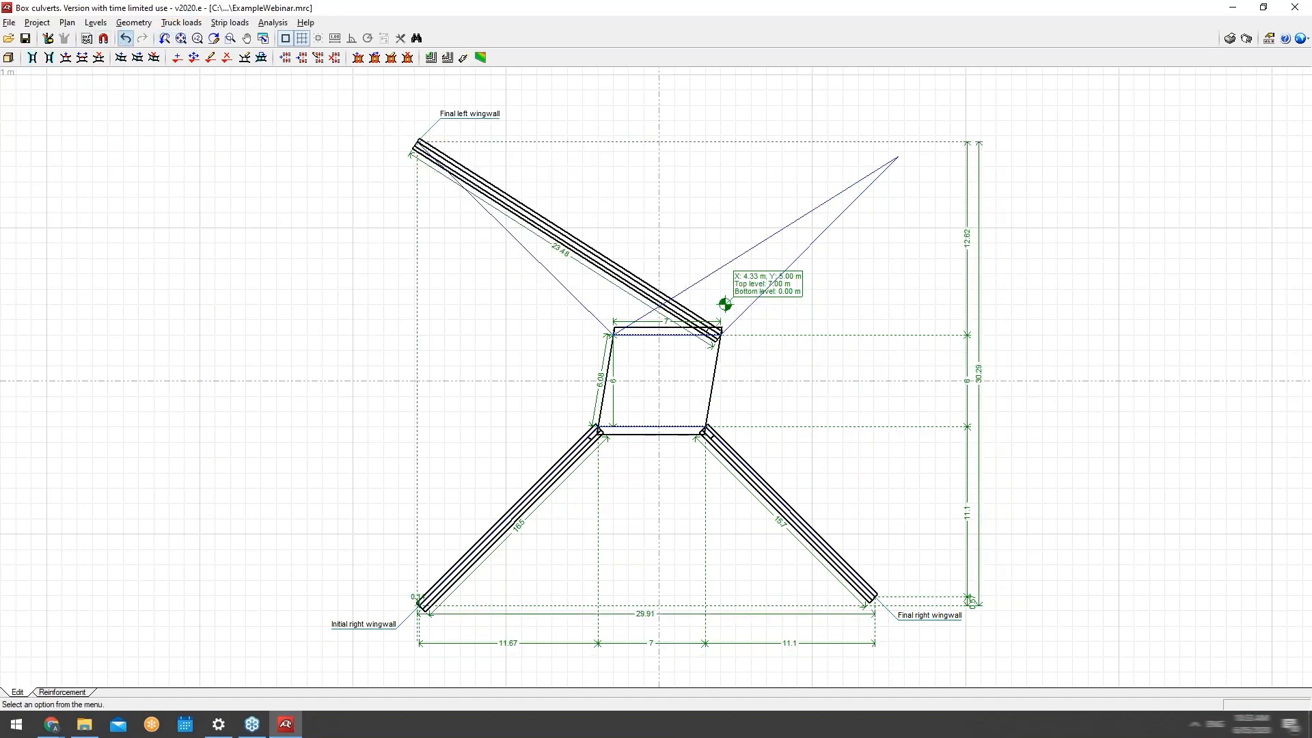
{"action": "left_click", "coordinate": [125, 39]}
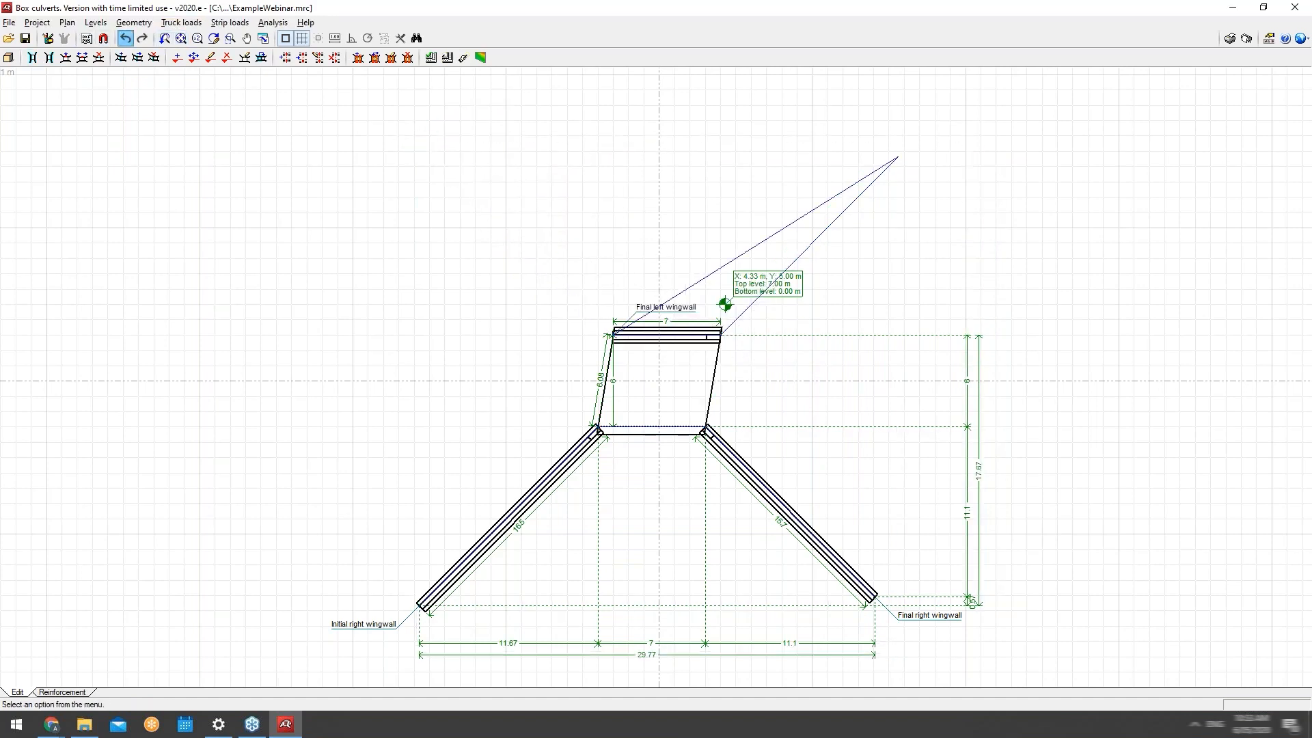
{"action": "left_click", "coordinate": [126, 40]}
Add new right lateral wall points at the box's upper-left corner and beyond it, making a final right wingwall about 27.5 m long.
{"action": "left_click", "coordinate": [100, 24]}
{"action": "mouse_move", "coordinate": [72, 24]}
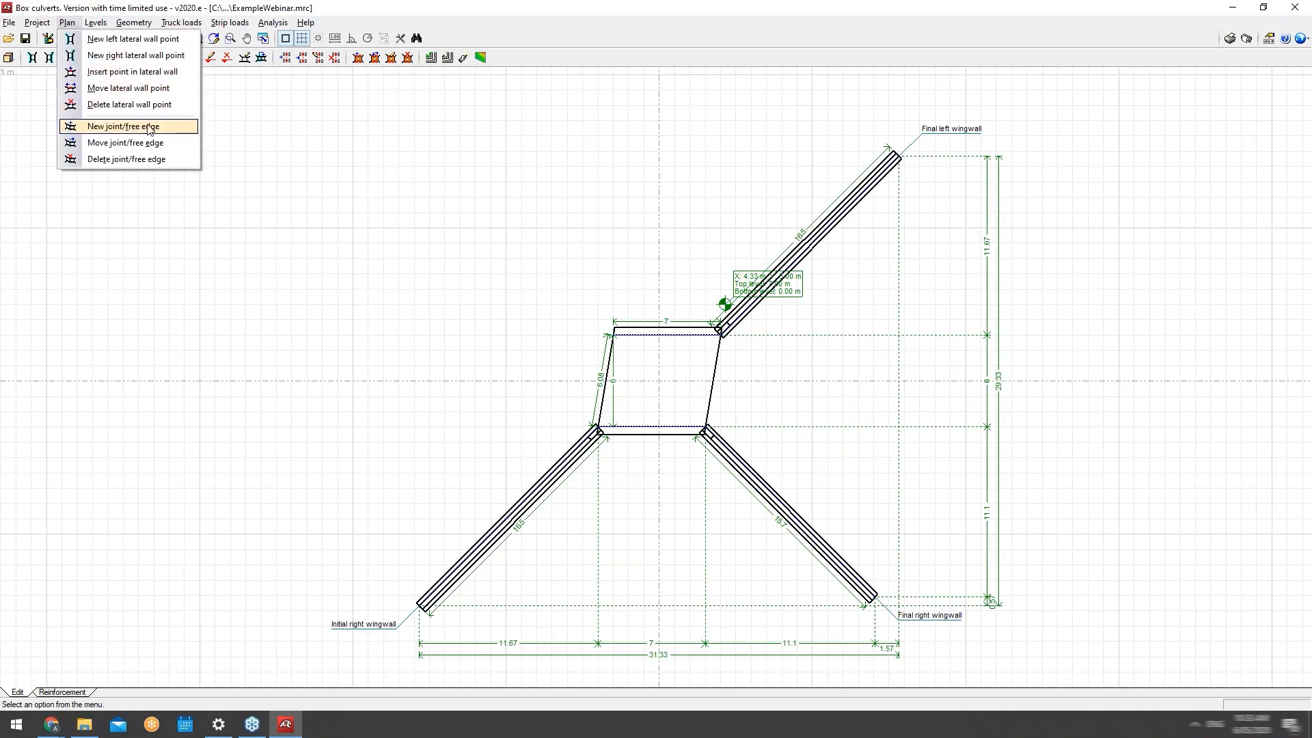
{"action": "left_click", "coordinate": [136, 55]}
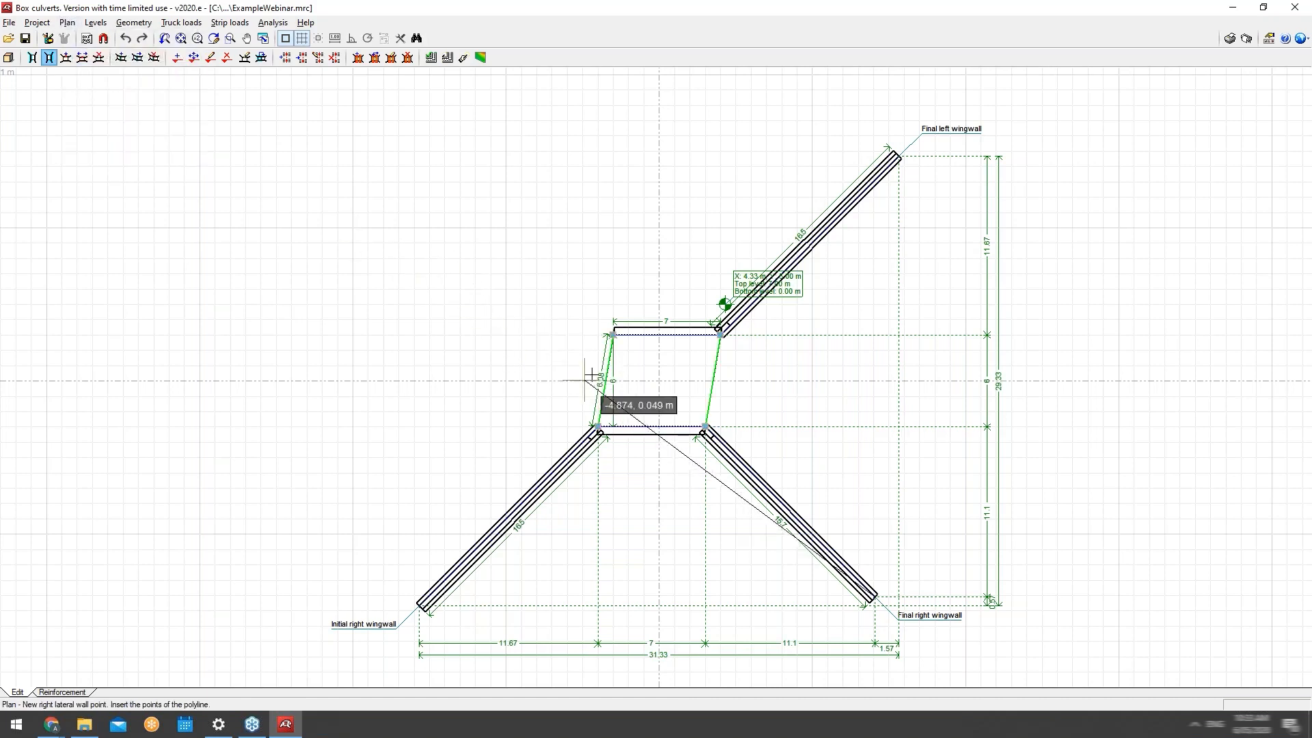
{"action": "left_click", "coordinate": [613, 335]}
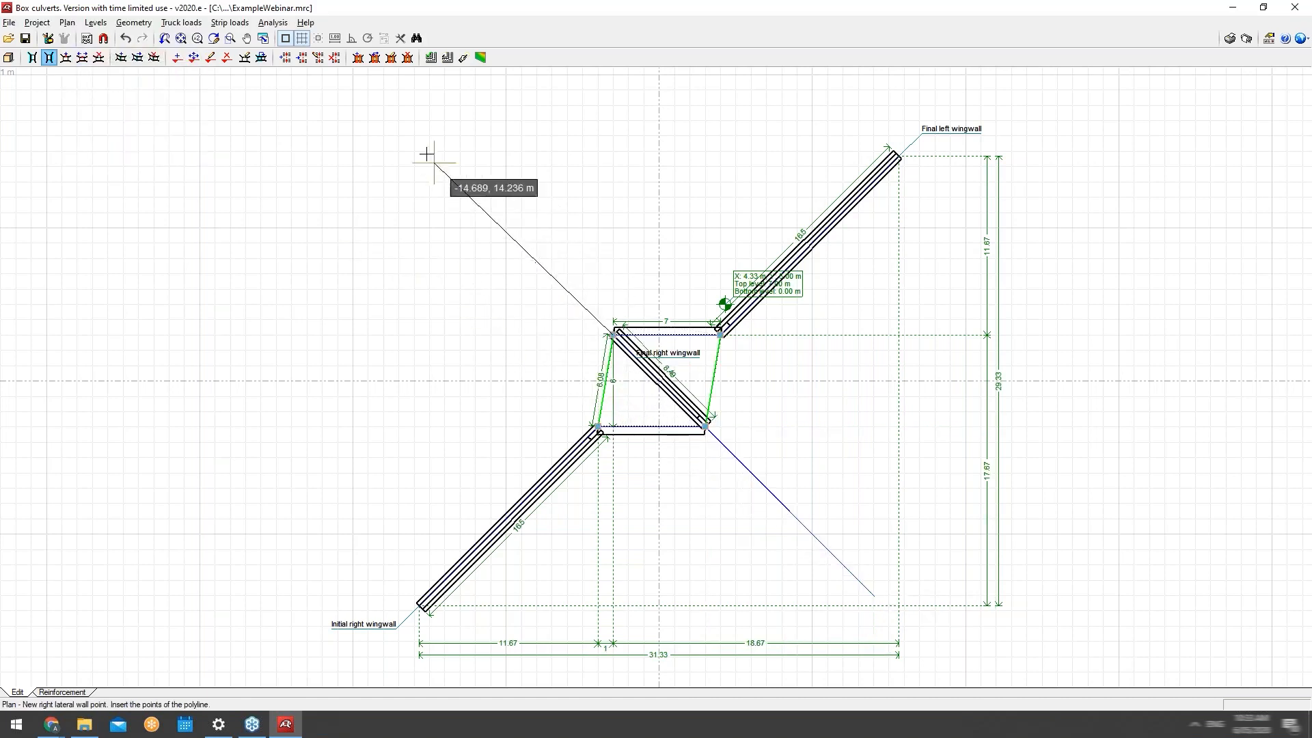
{"action": "left_click", "coordinate": [401, 136]}
{"action": "right_click", "coordinate": [404, 140]}
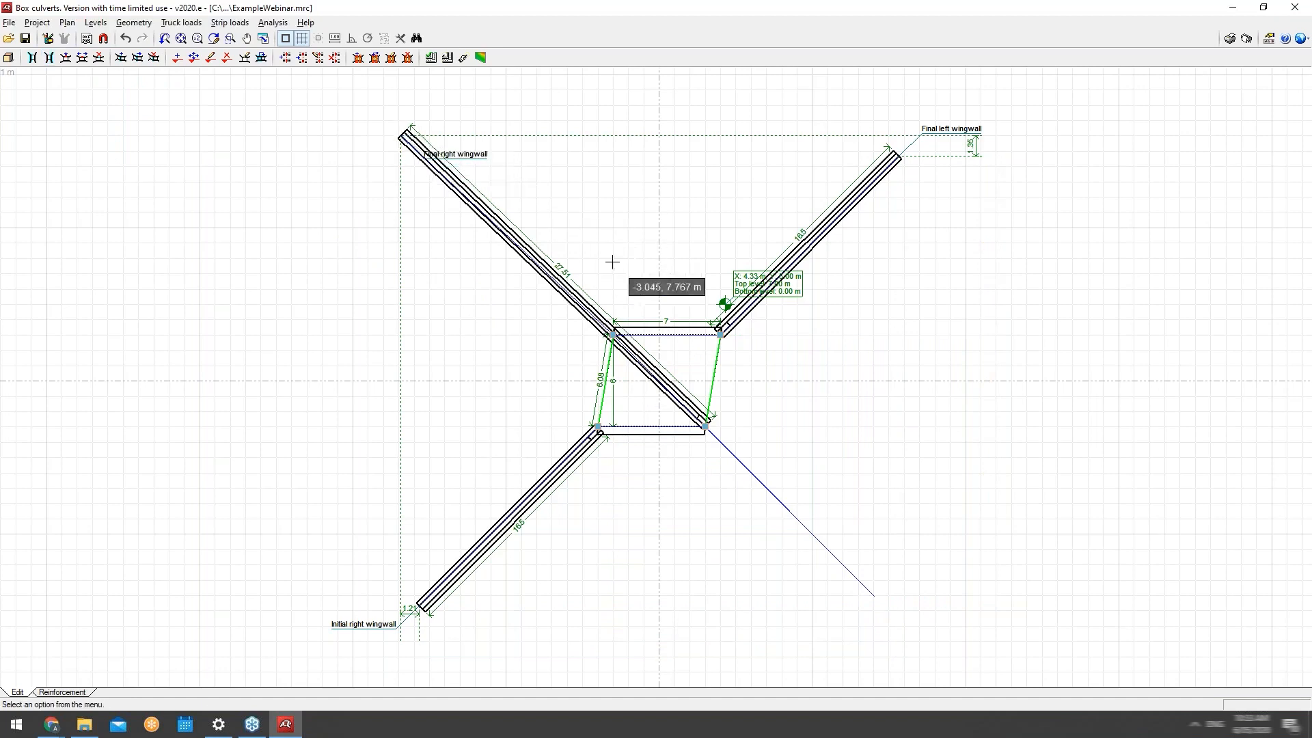
Try to move the lateral wall point at the box's lower-right corner to its upper-left corner in the plan.
{"action": "left_click", "coordinate": [96, 23]}
{"action": "mouse_move", "coordinate": [67, 23]}
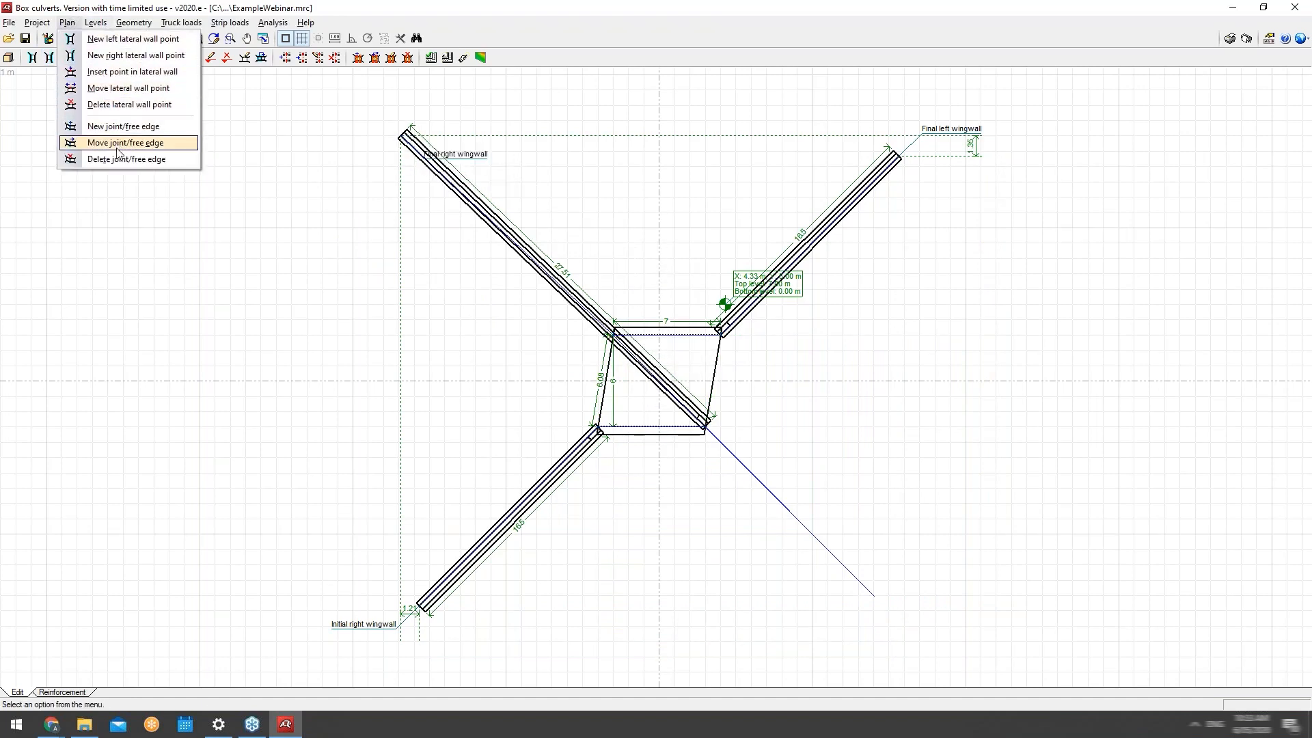
{"action": "left_click", "coordinate": [119, 88]}
{"action": "left_click", "coordinate": [705, 426]}
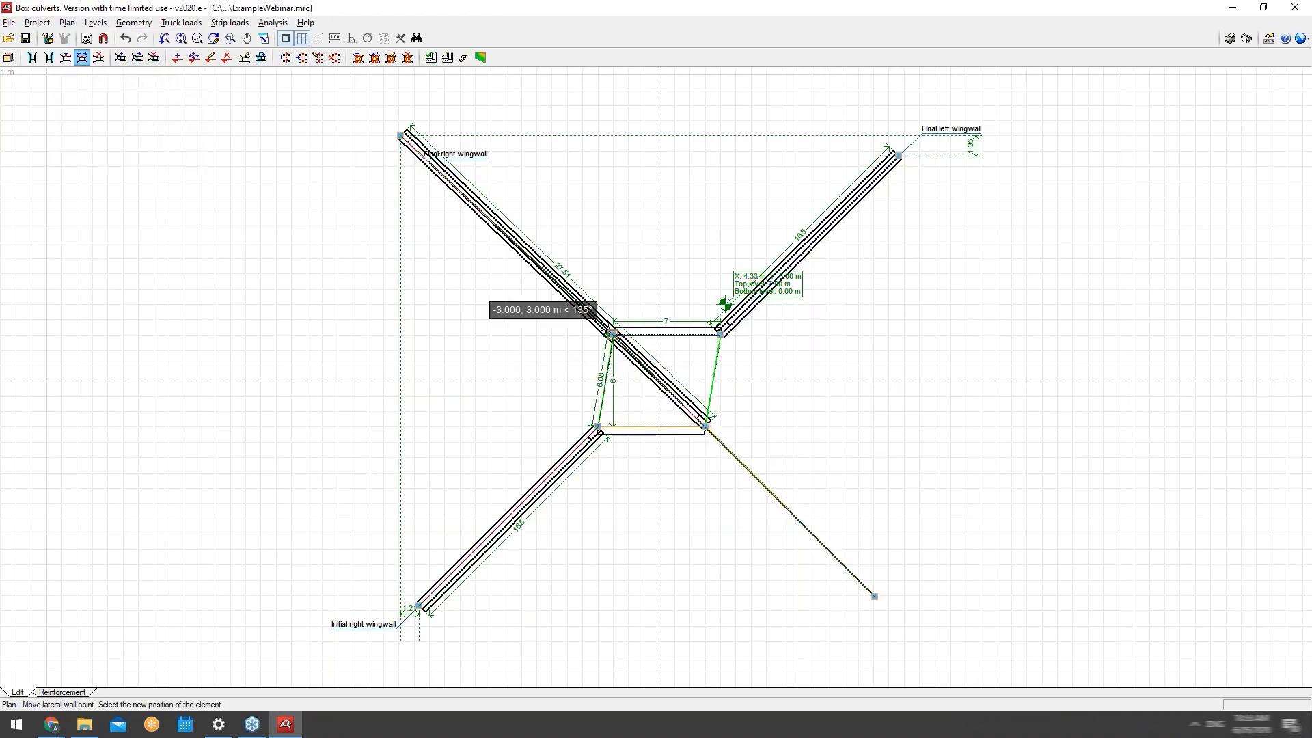
{"action": "left_click", "coordinate": [613, 335]}
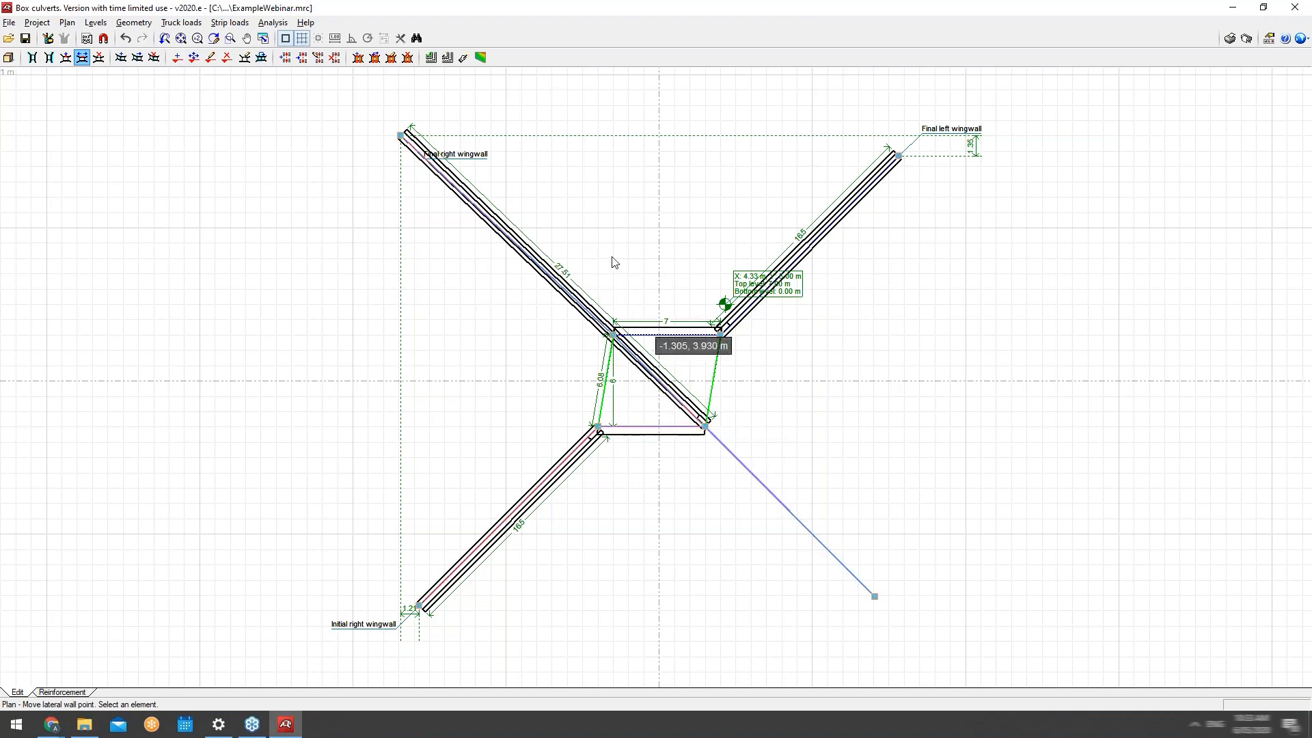
Undo the added right lateral wall points and the point deletion to restore the four wingwalls.
{"action": "left_click", "coordinate": [125, 39]}
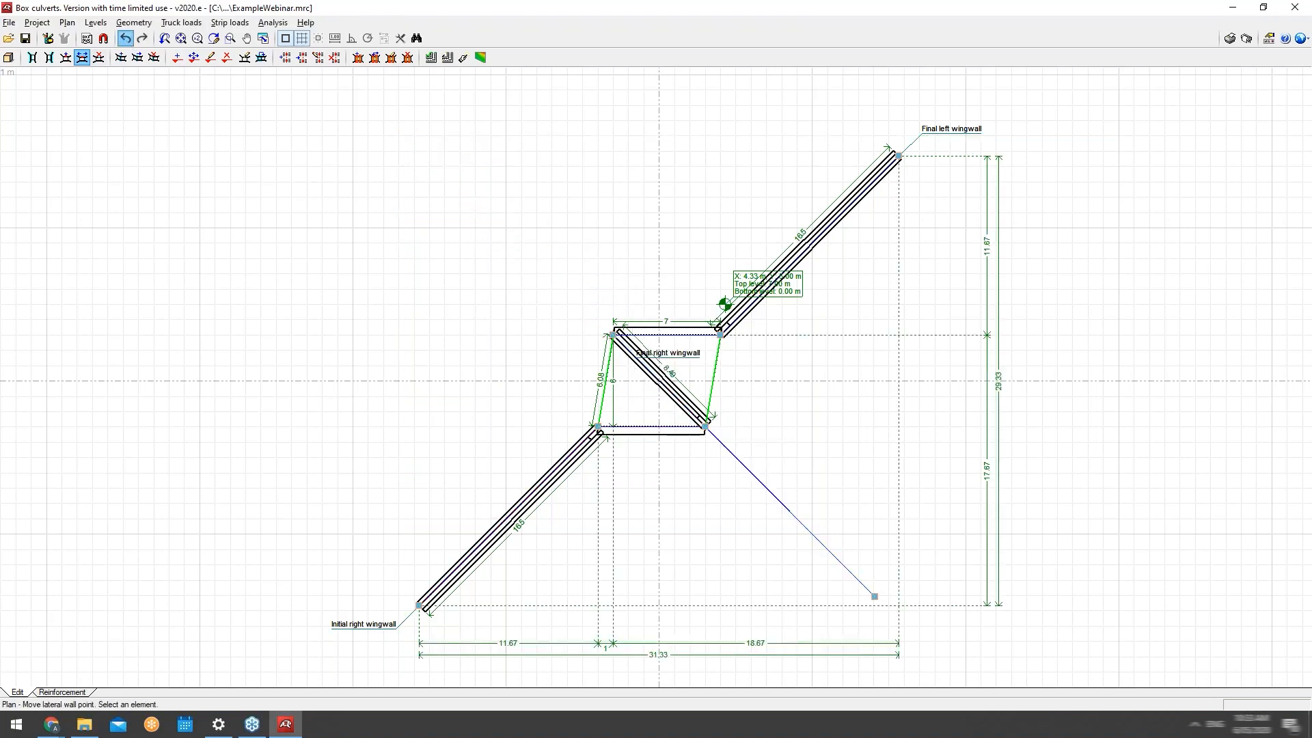
{"action": "left_click", "coordinate": [126, 39]}
{"action": "left_click", "coordinate": [126, 39]}
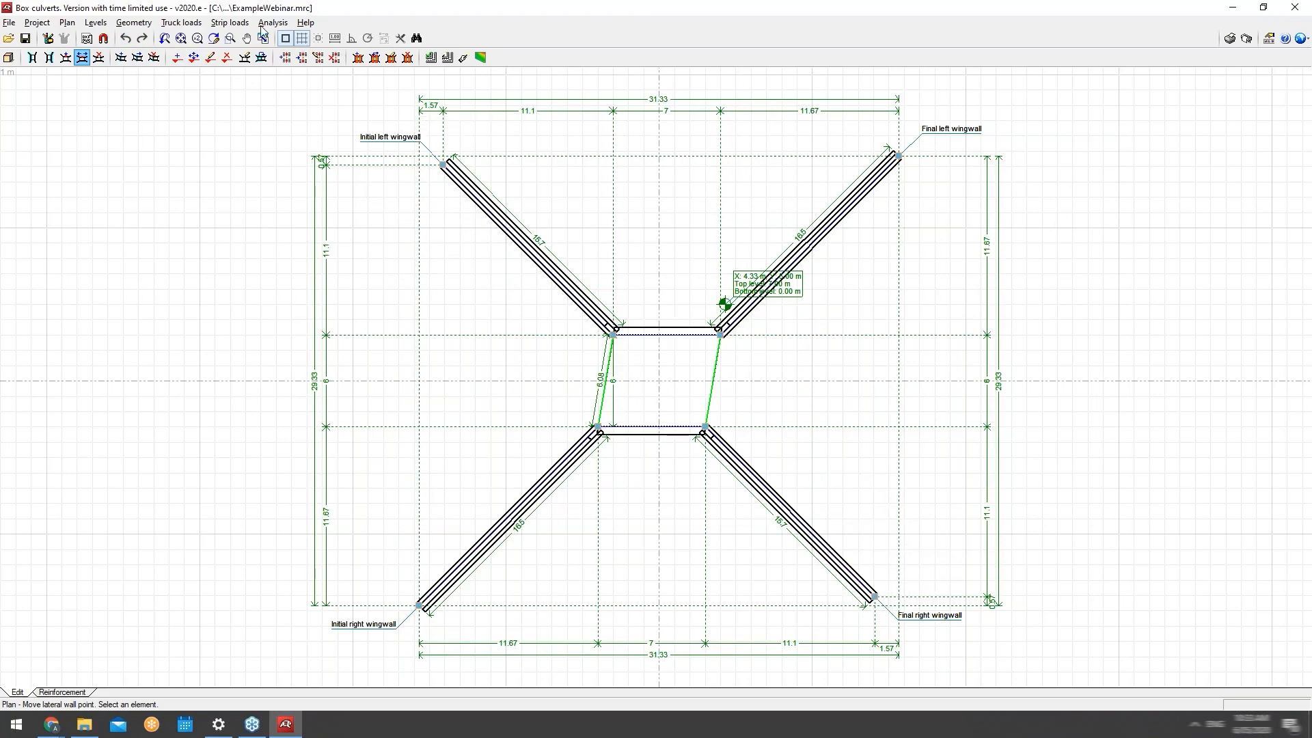
Move the lateral wall point at the box's upper-left corner outwards, and move it back inwards to about X -3.09 m, Y 2.95 m.
{"action": "left_click", "coordinate": [66, 23]}
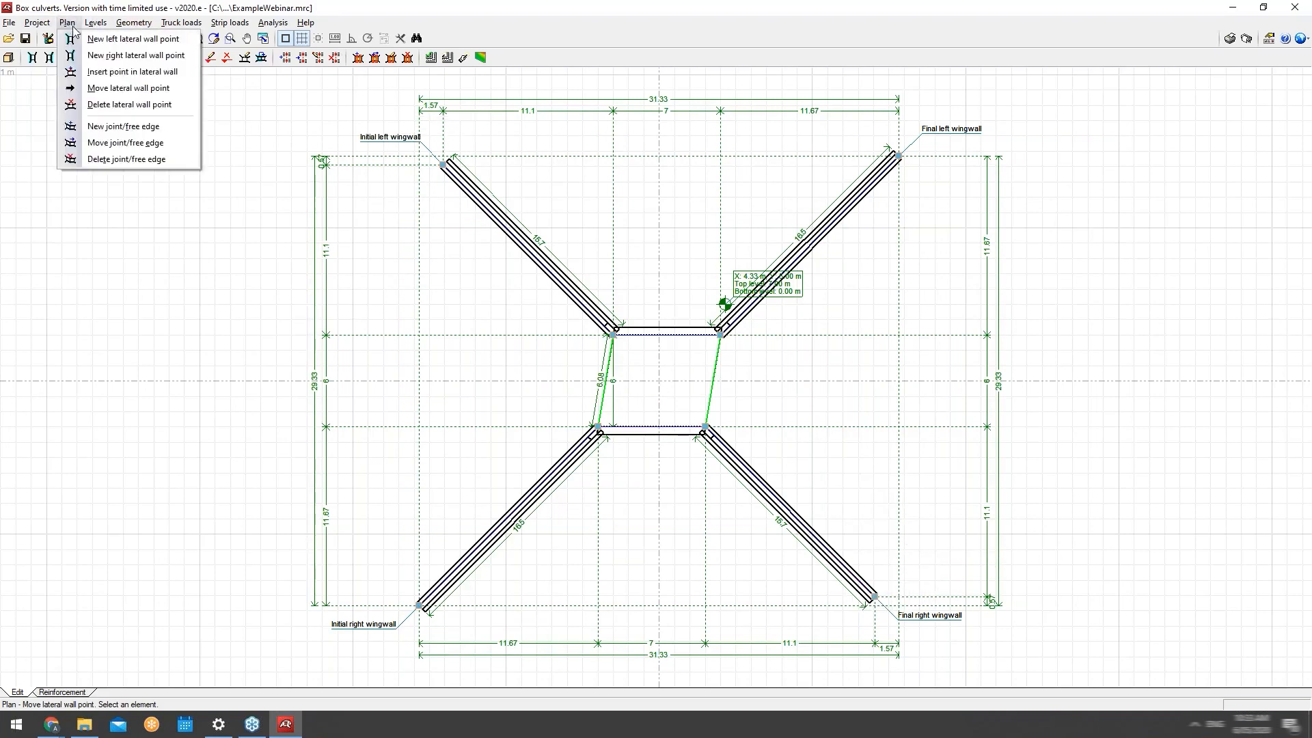
{"action": "left_click", "coordinate": [113, 89]}
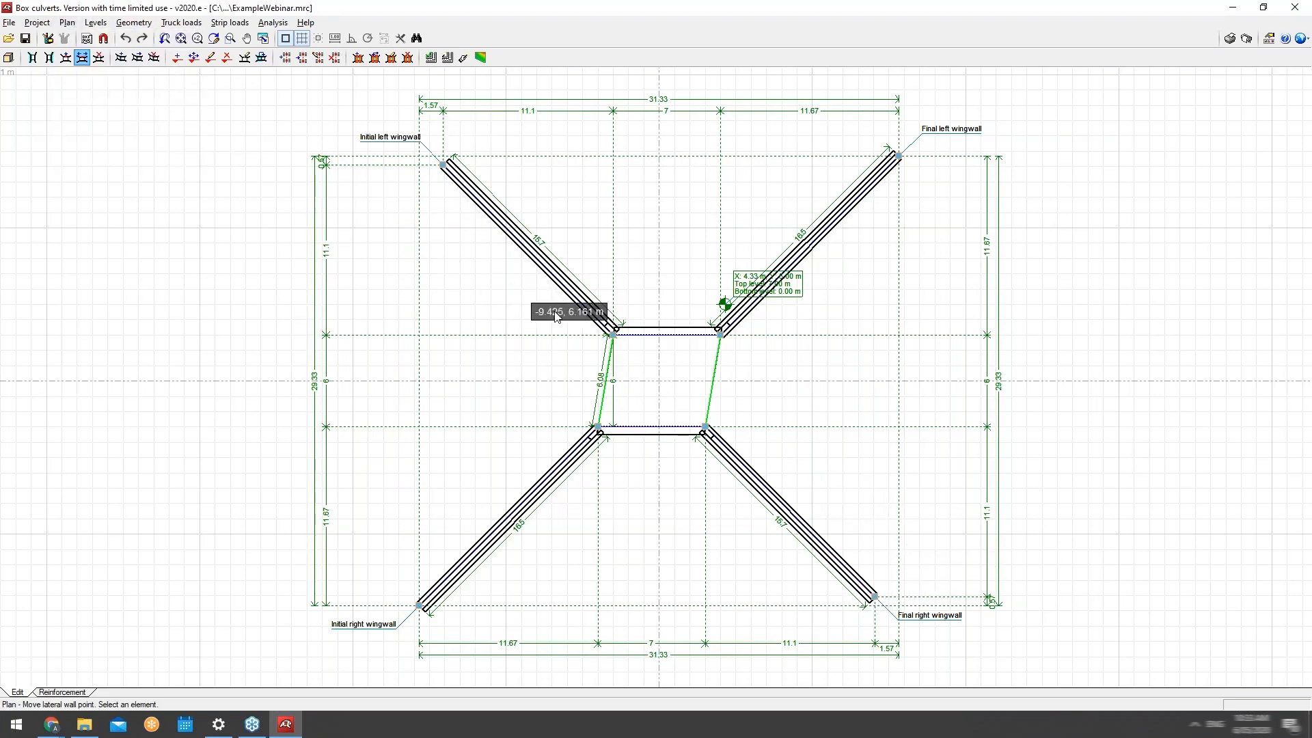
{"action": "left_click", "coordinate": [611, 329]}
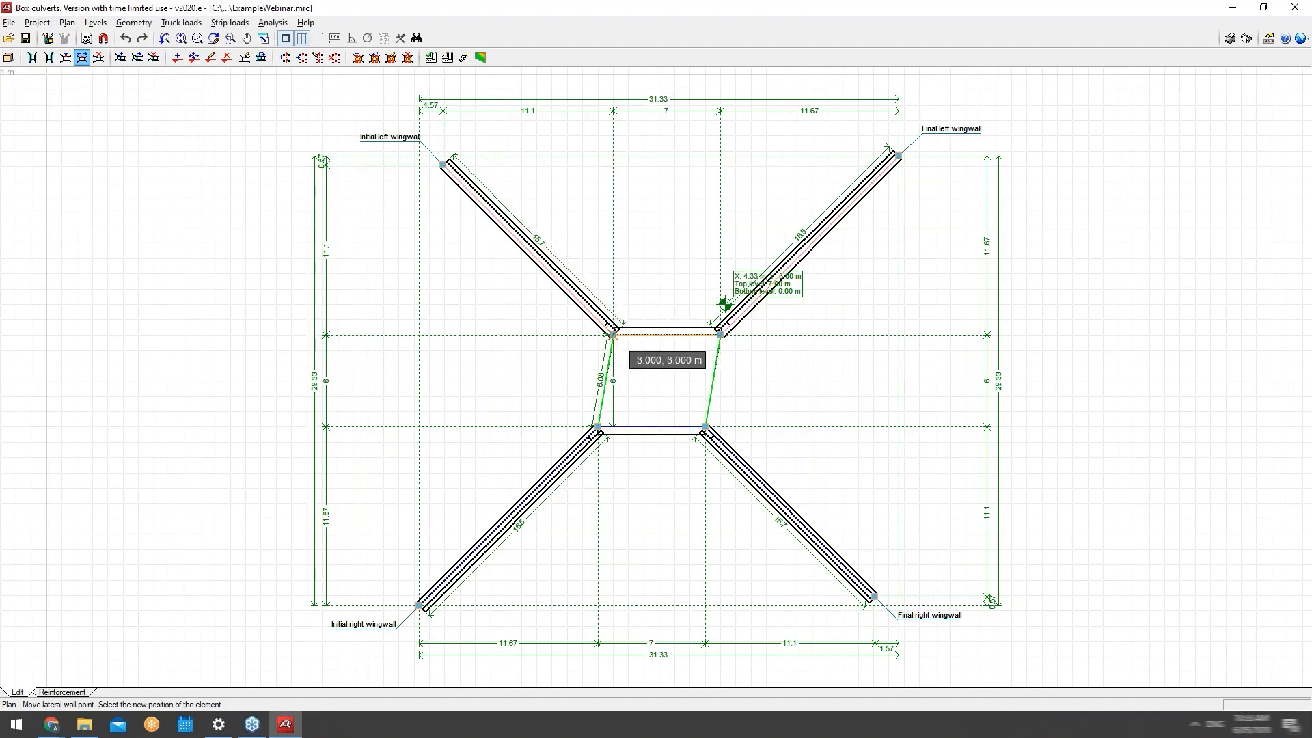
{"action": "left_click", "coordinate": [583, 335]}
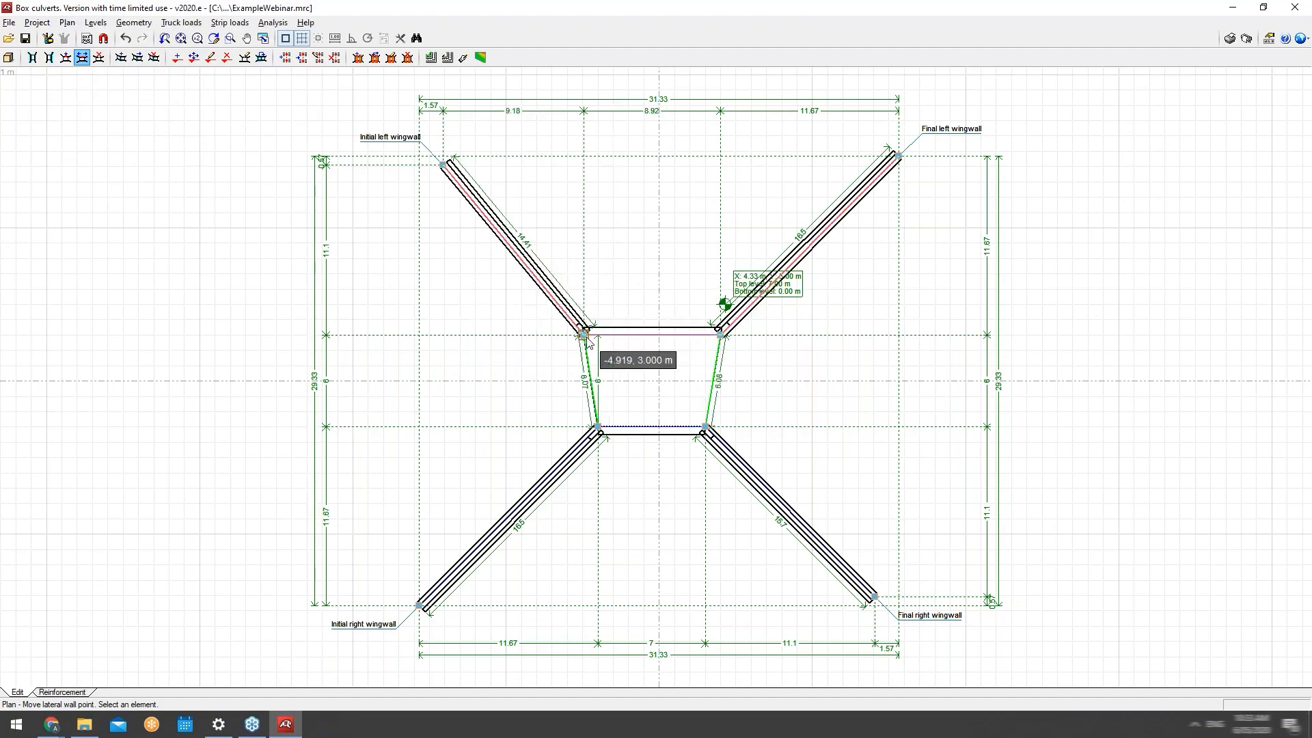
{"action": "left_click", "coordinate": [584, 335]}
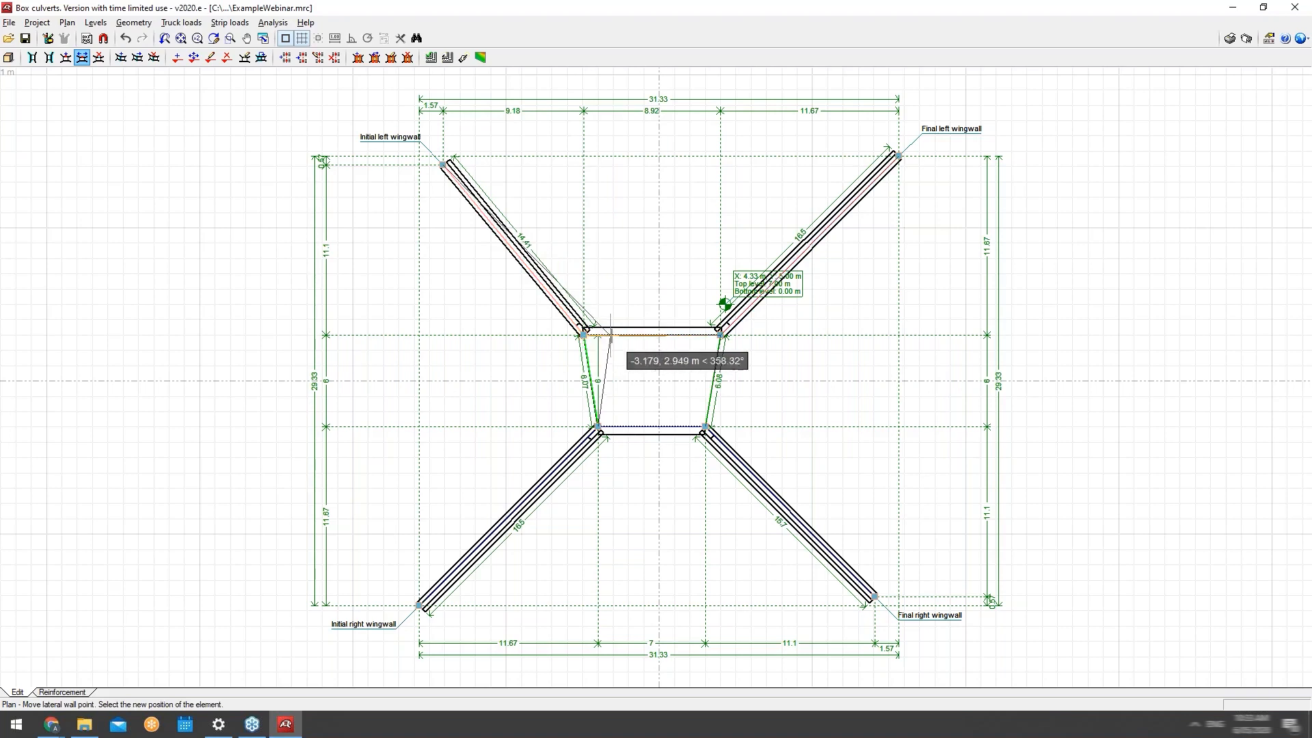
{"action": "left_click", "coordinate": [610, 333]}
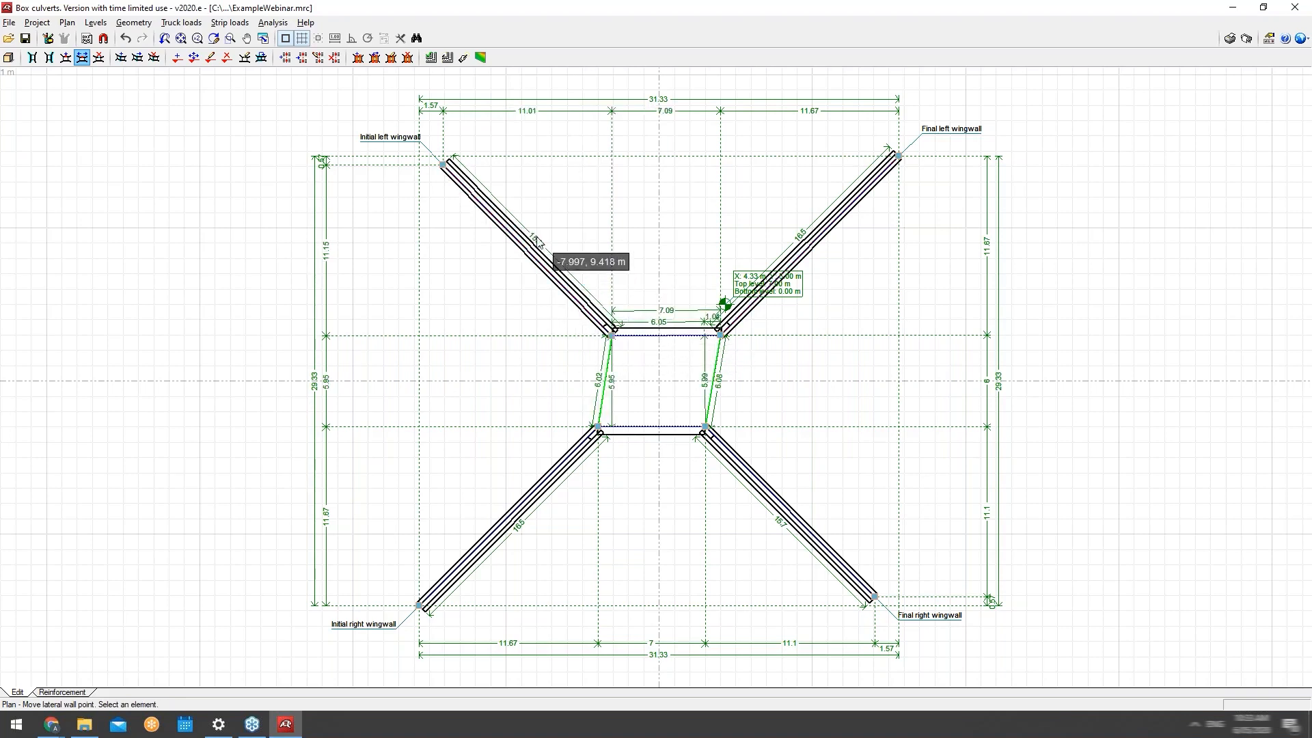
{"action": "left_click", "coordinate": [612, 334]}
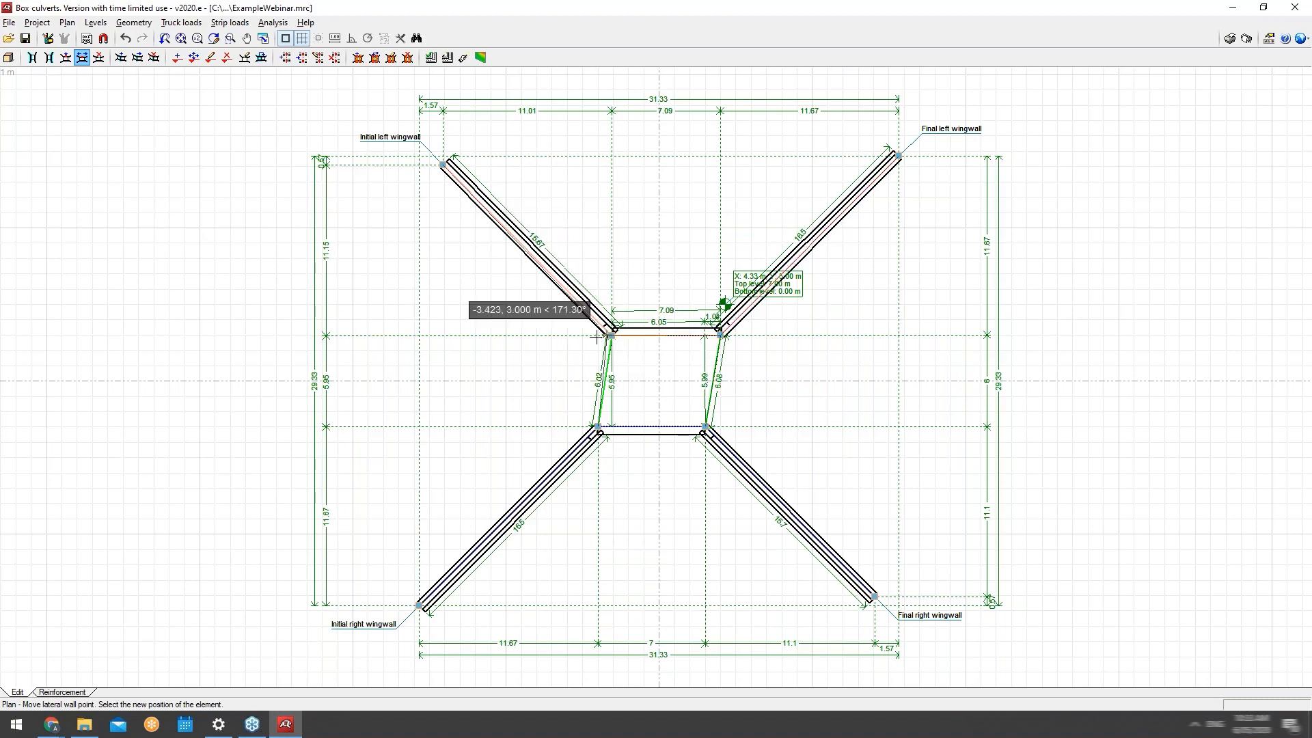
{"action": "left_click", "coordinate": [601, 335]}
{"action": "left_click", "coordinate": [598, 322]}
{"action": "right_click", "coordinate": [598, 323]}
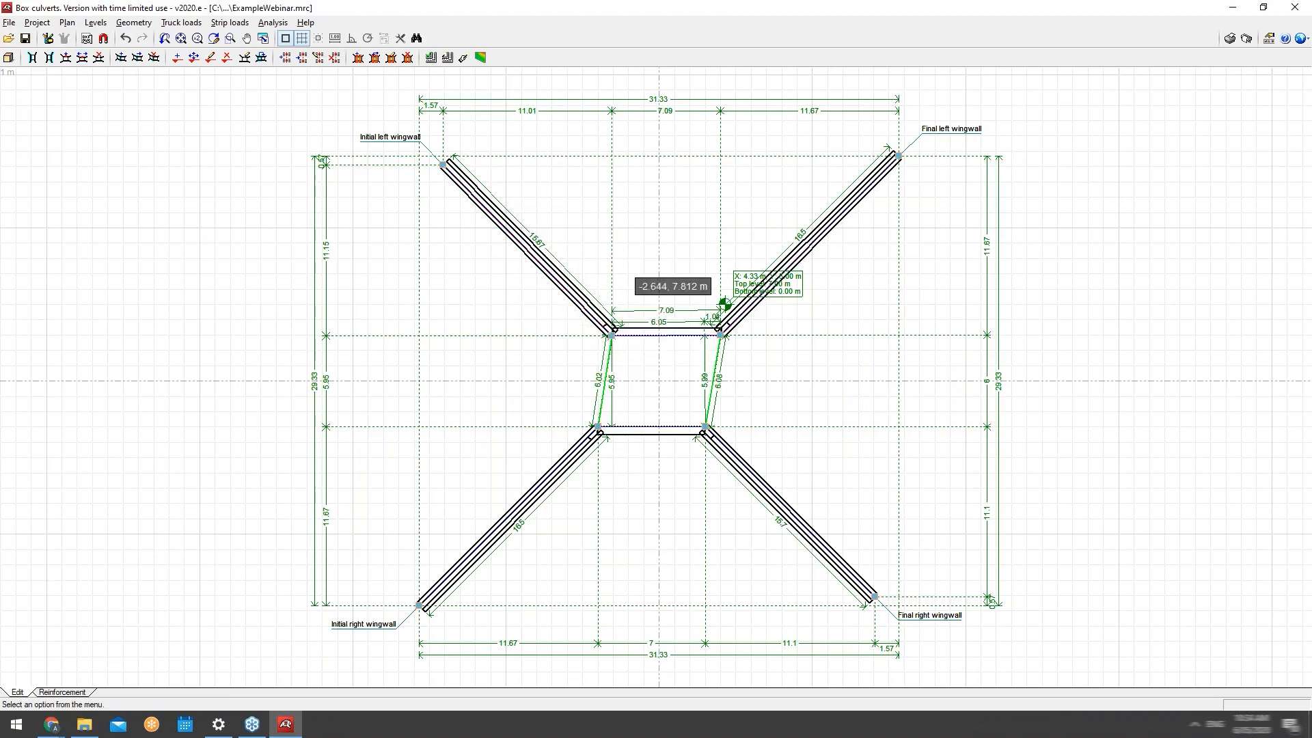
Move the upper ends of the box's two joint/free edges inwards, making the side between them about 5.53 m long.
{"action": "left_click", "coordinate": [95, 23]}
{"action": "mouse_move", "coordinate": [67, 20]}
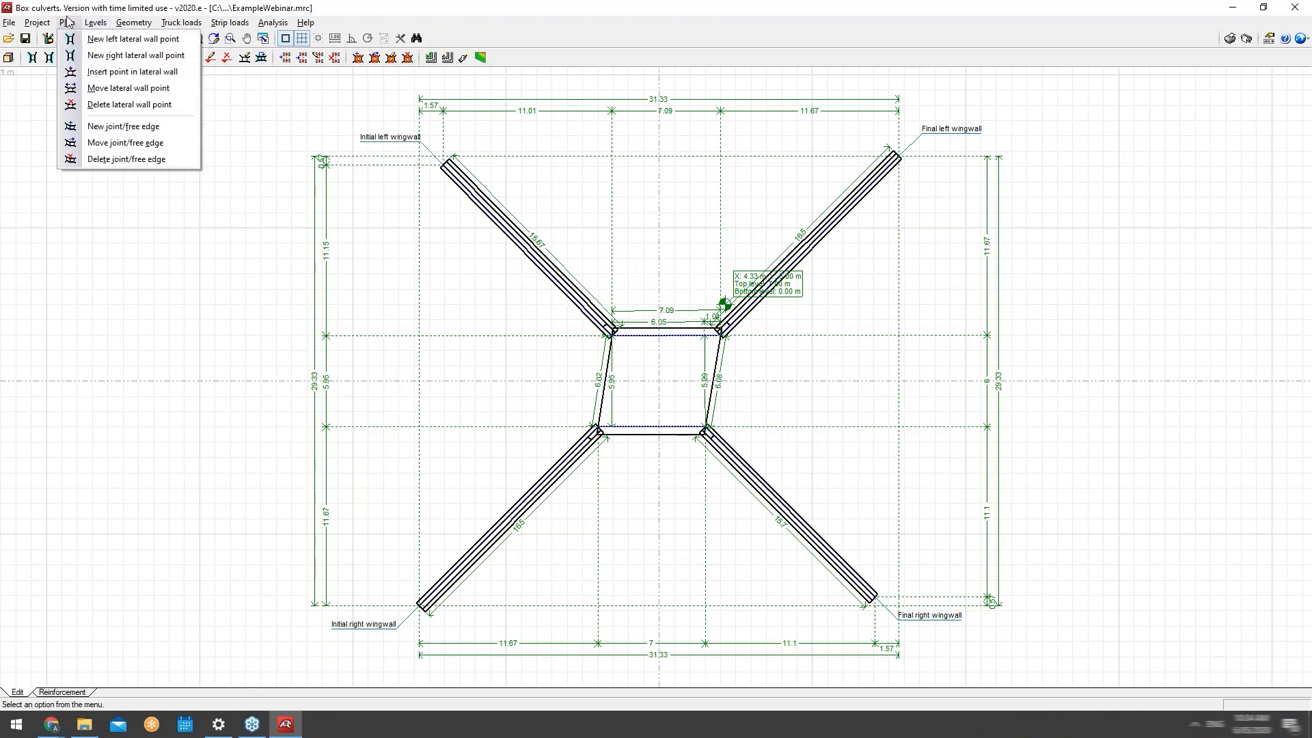
{"action": "left_click", "coordinate": [127, 145]}
{"action": "left_click", "coordinate": [603, 386]}
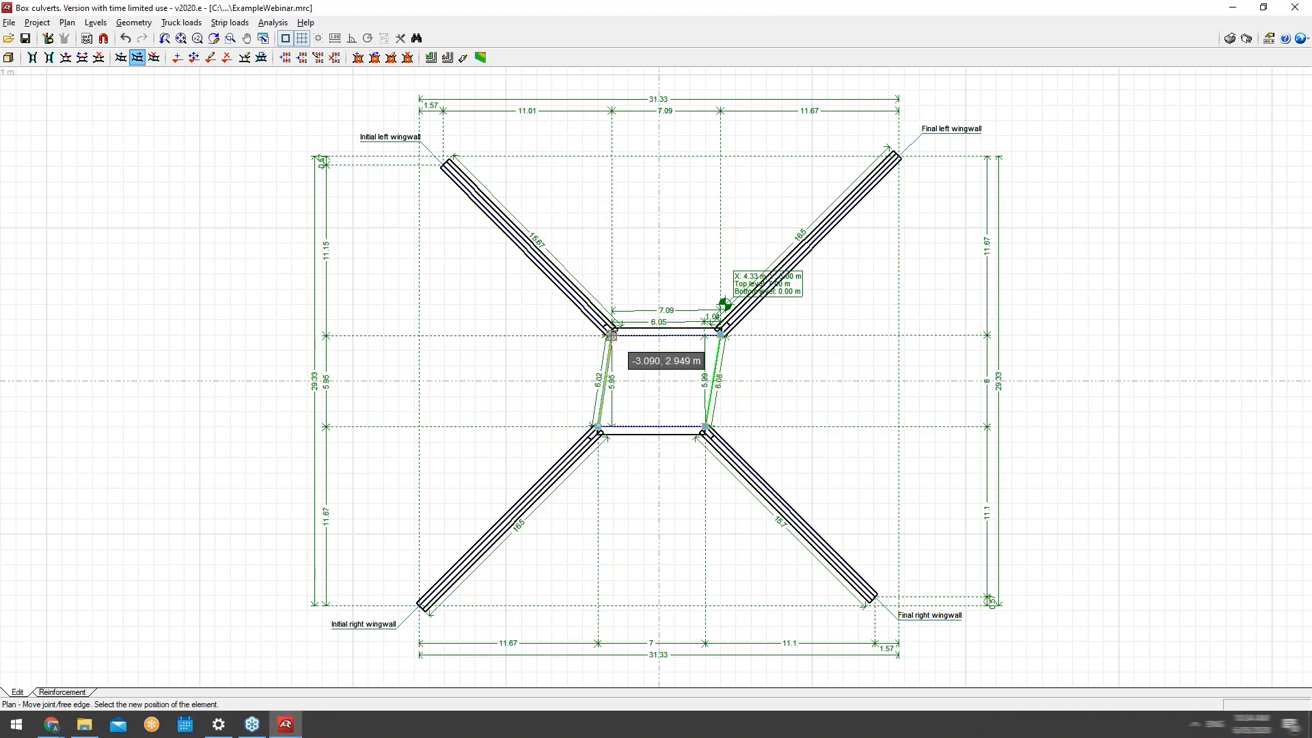
{"action": "left_click", "coordinate": [621, 331]}
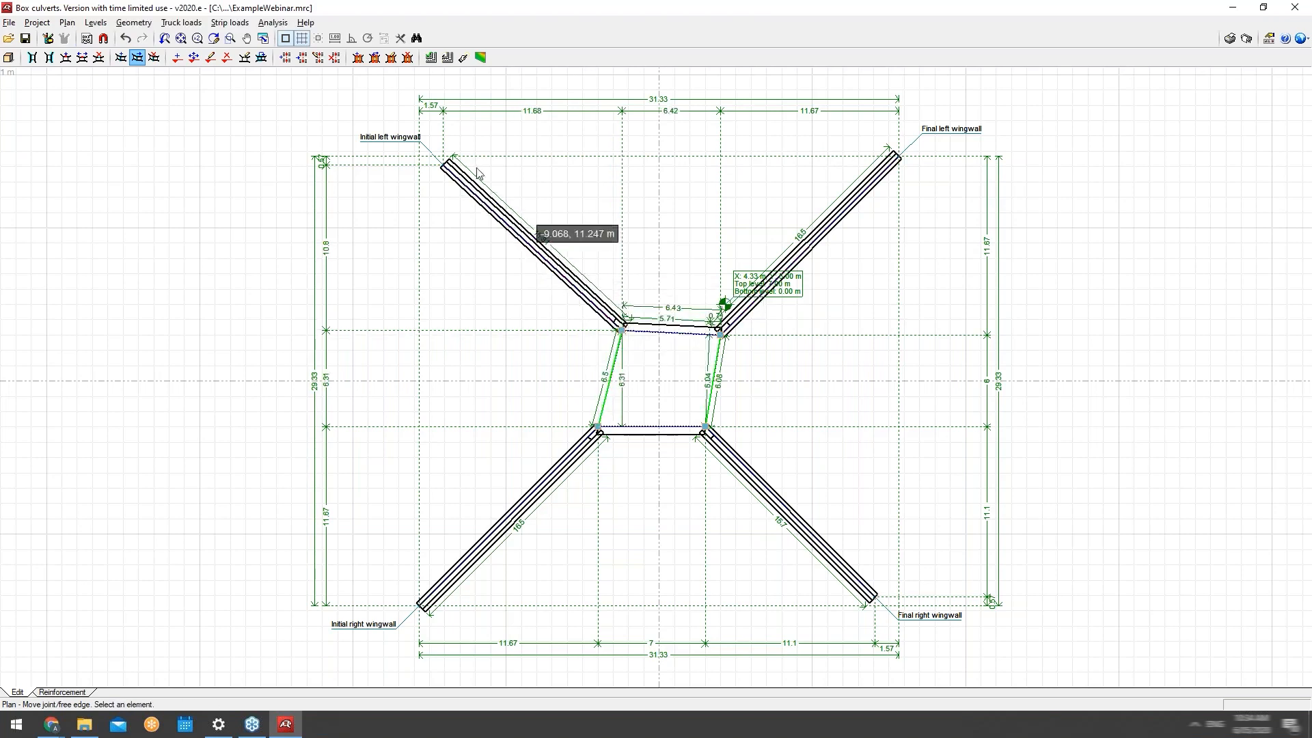
{"action": "left_click", "coordinate": [719, 345]}
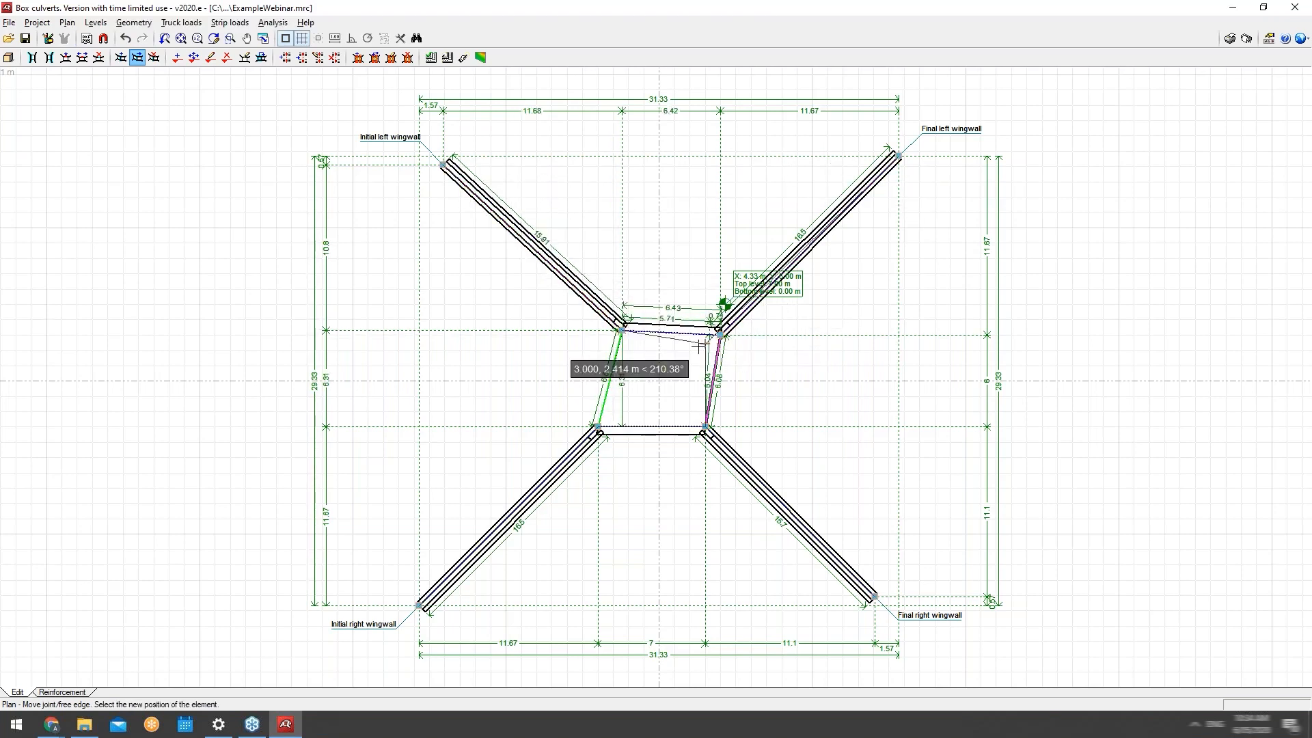
{"action": "left_click", "coordinate": [705, 346]}
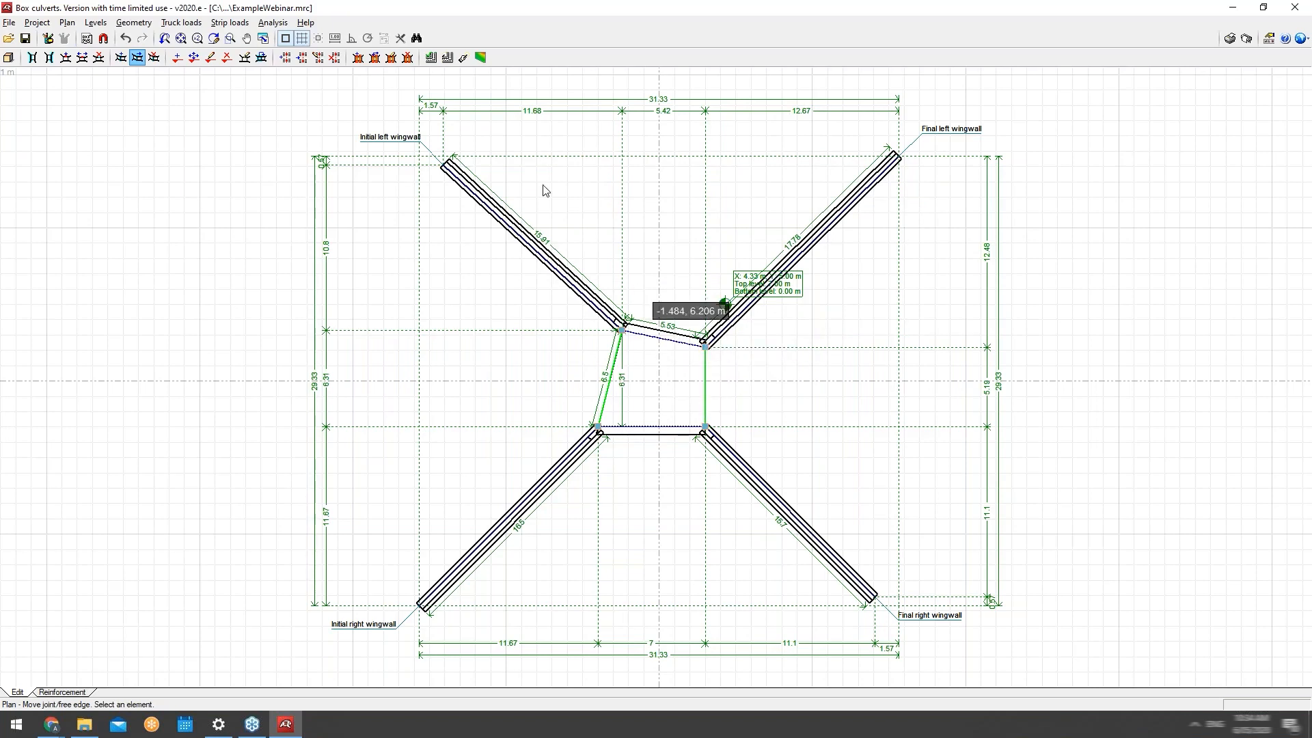
Review the drawing editing resources and the template views manager, including its DXF-DWG file selection, without adding any template.
{"action": "left_click", "coordinate": [49, 39]}
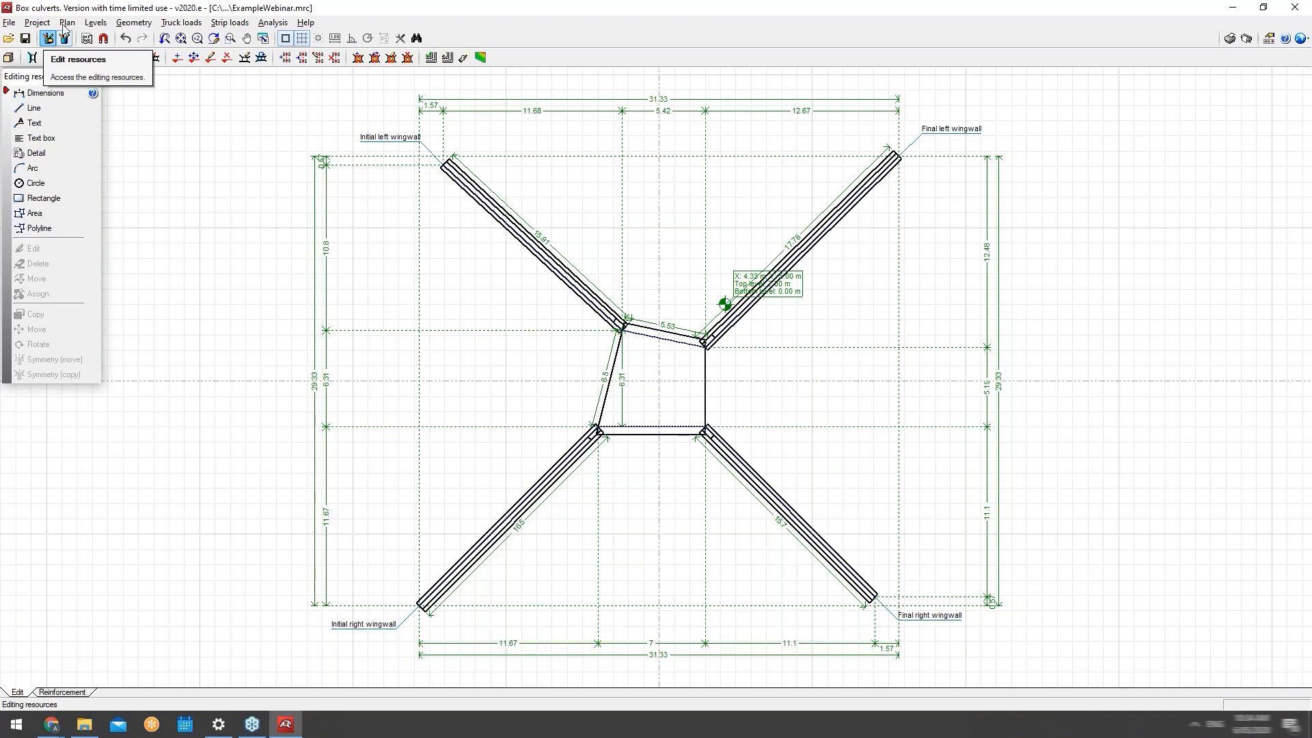
{"action": "left_click", "coordinate": [94, 77]}
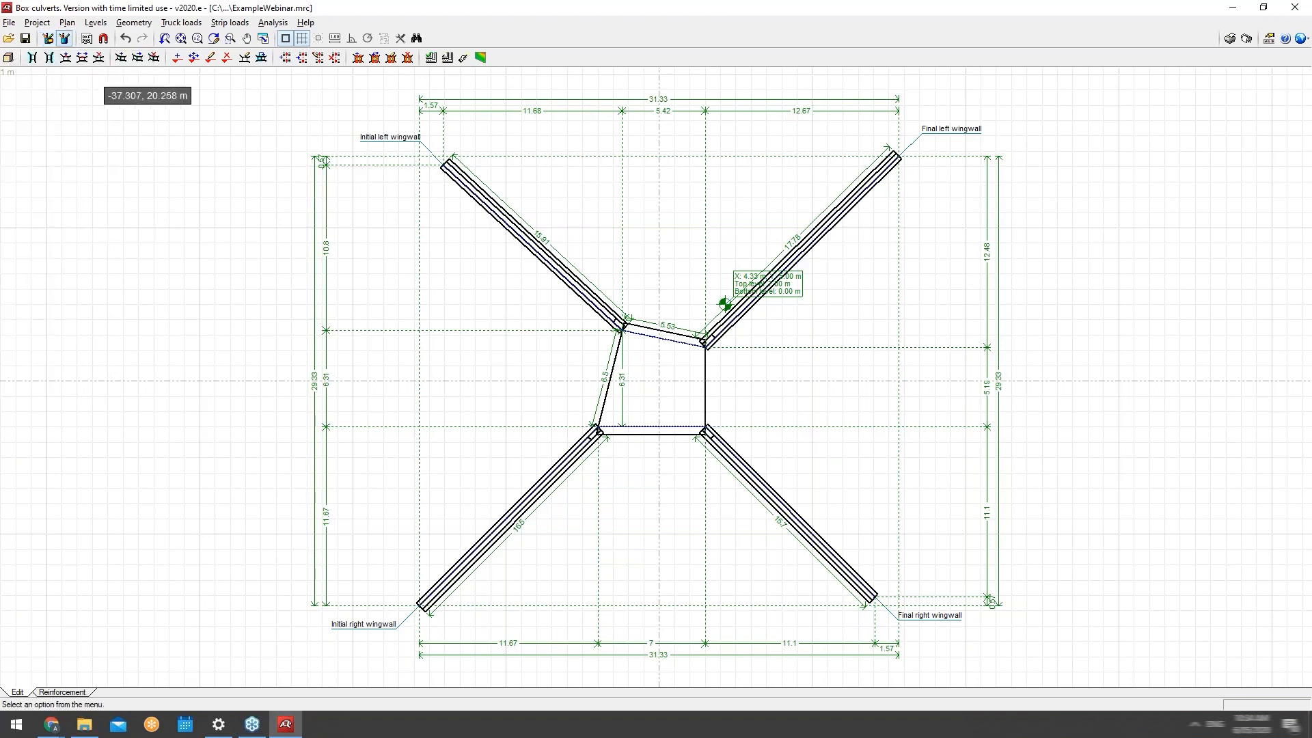
{"action": "left_click", "coordinate": [88, 39]}
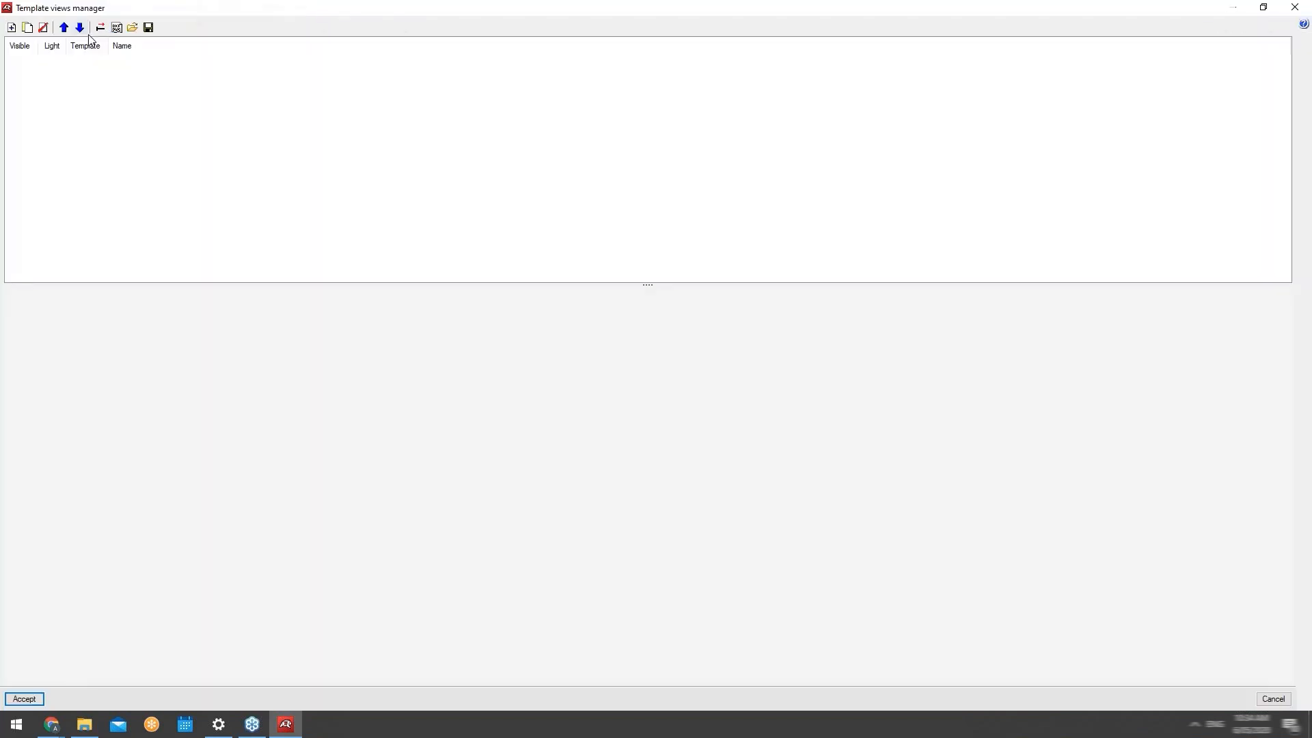
{"action": "mouse_move", "coordinate": [80, 7]}
{"action": "left_mouse_down"}
{"action": "mouse_move", "coordinate": [142, 65]}
{"action": "mouse_move", "coordinate": [308, 111]}
{"action": "left_mouse_up"}
{"action": "left_click", "coordinate": [241, 138]}
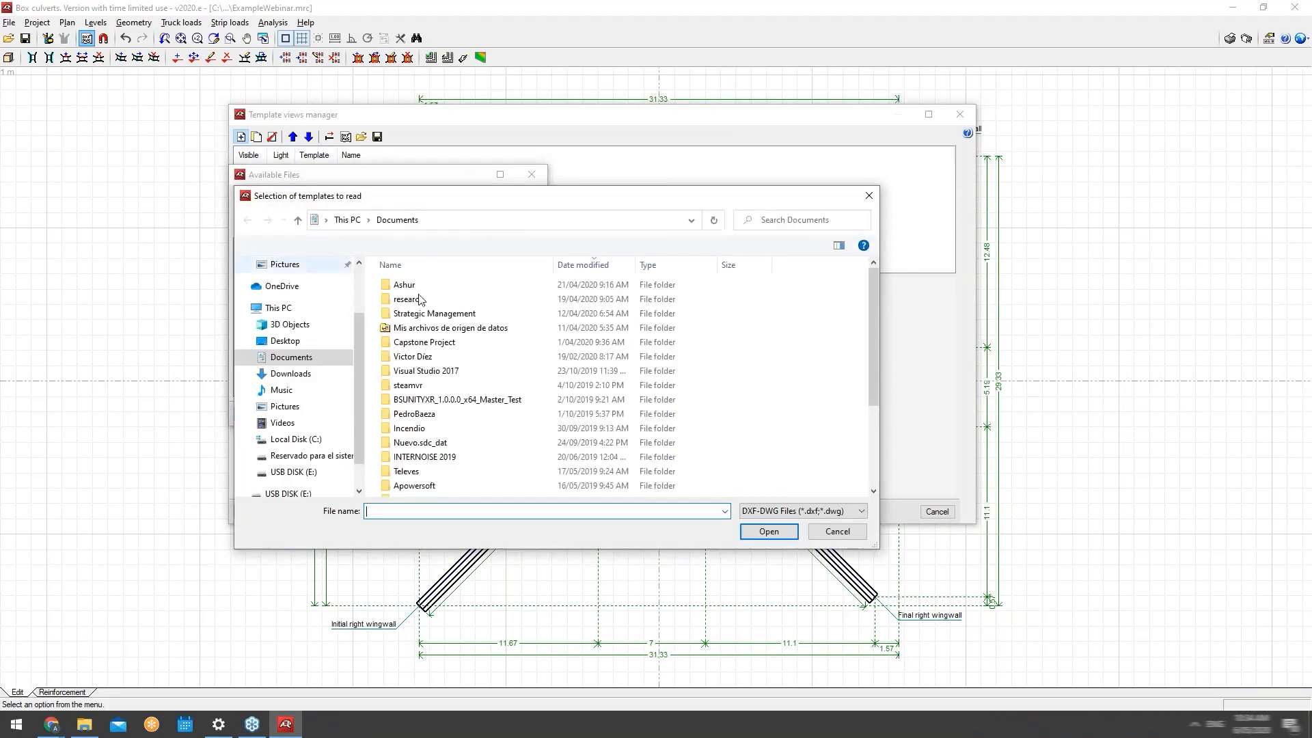
{"action": "left_click", "coordinate": [869, 196]}
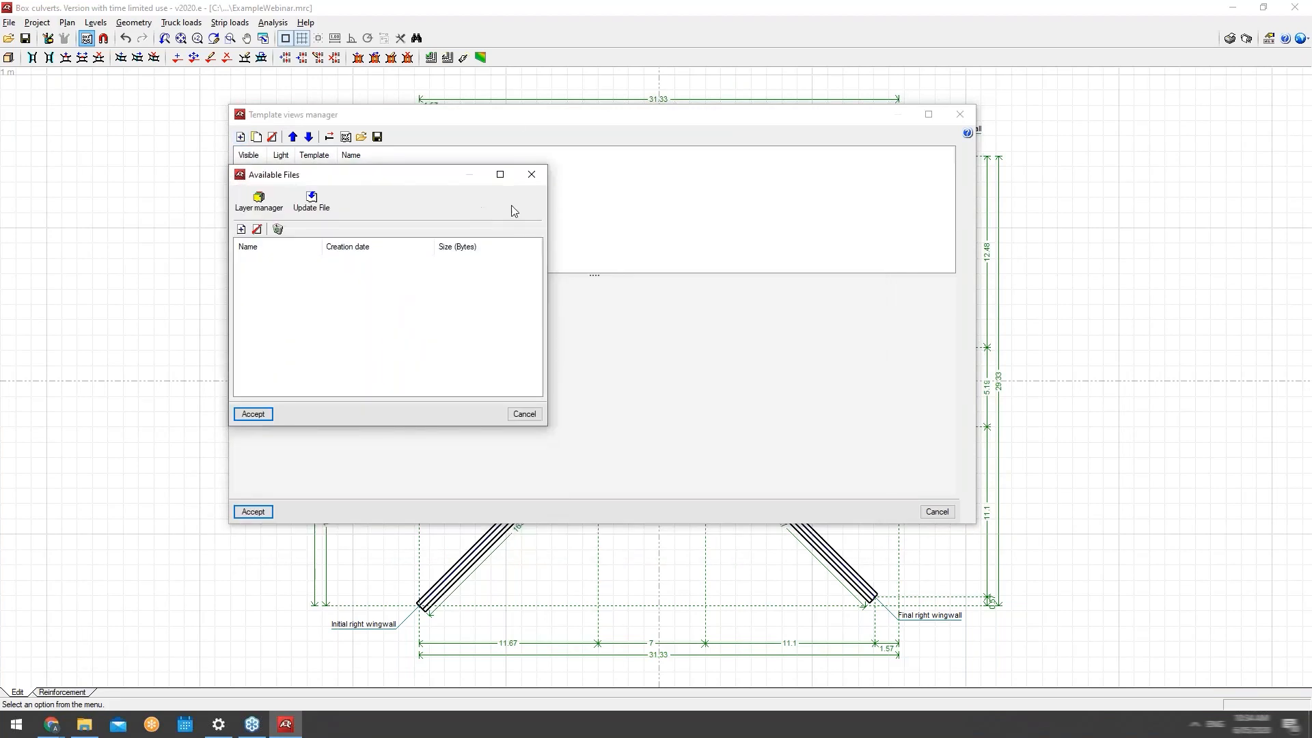
{"action": "left_click", "coordinate": [531, 175]}
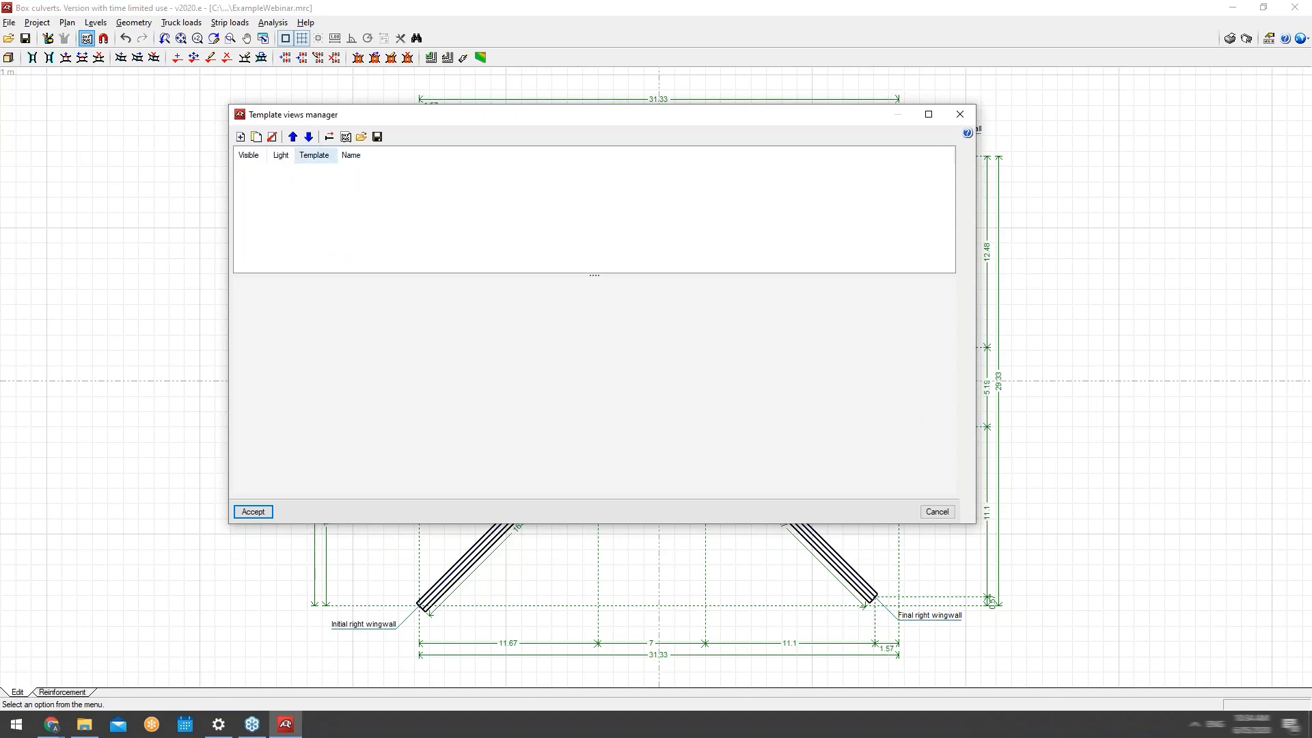
{"action": "left_click", "coordinate": [330, 138]}
{"action": "key", "text": "Return"}
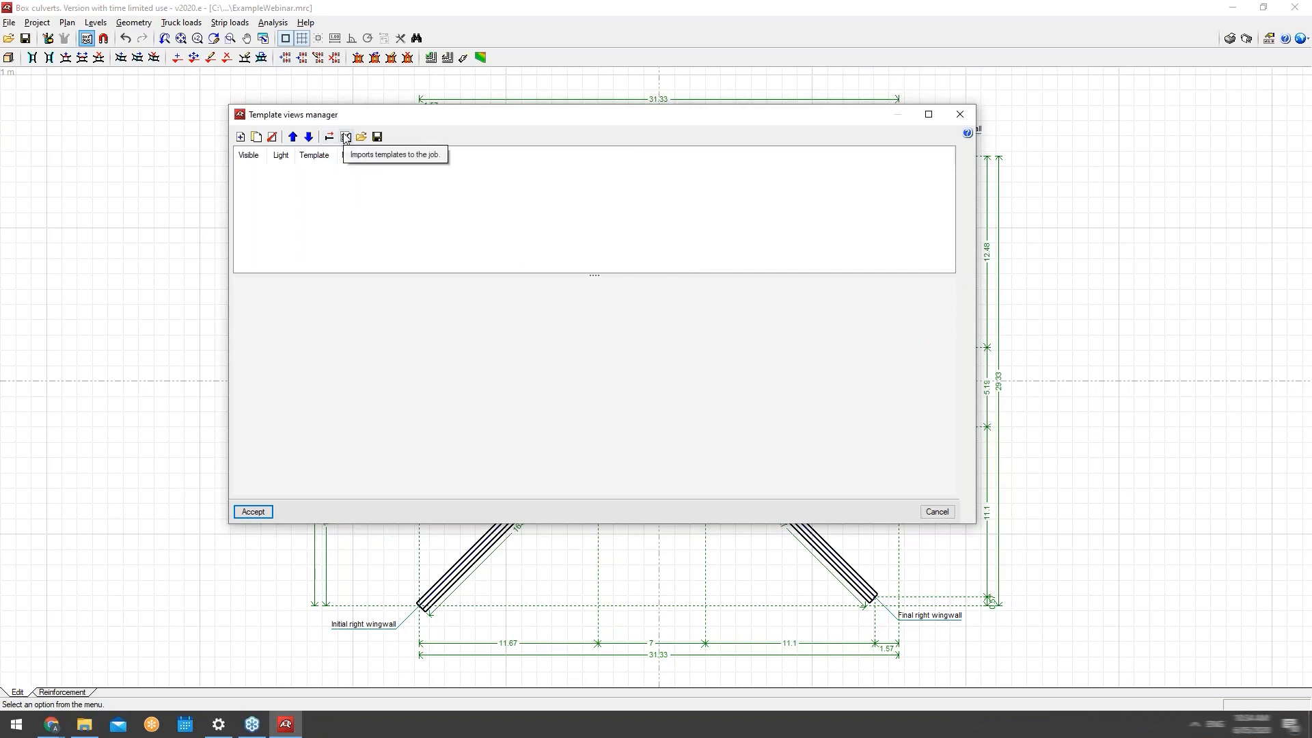
{"action": "left_click", "coordinate": [937, 512]}
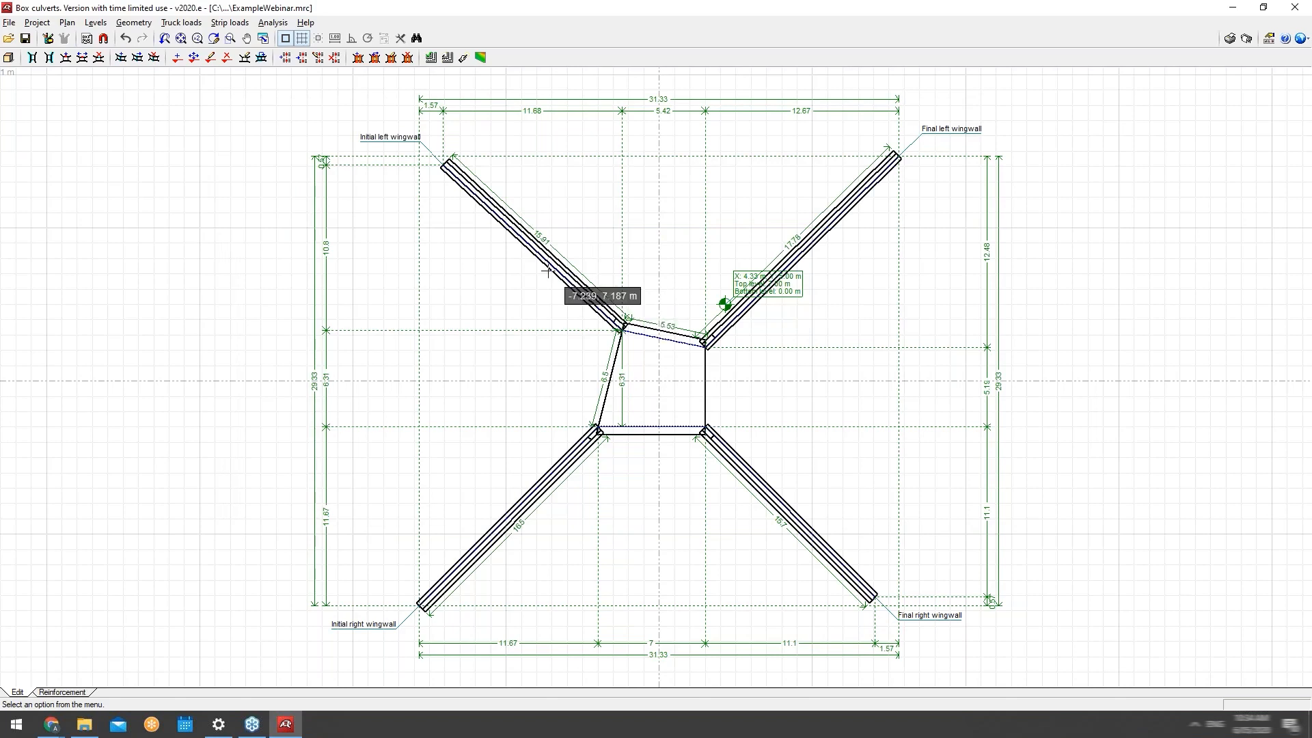
Insert a new level point at the existing level marker, review its top level options, and cancel the point.
{"action": "left_click", "coordinate": [95, 23]}
{"action": "left_click", "coordinate": [67, 22]}
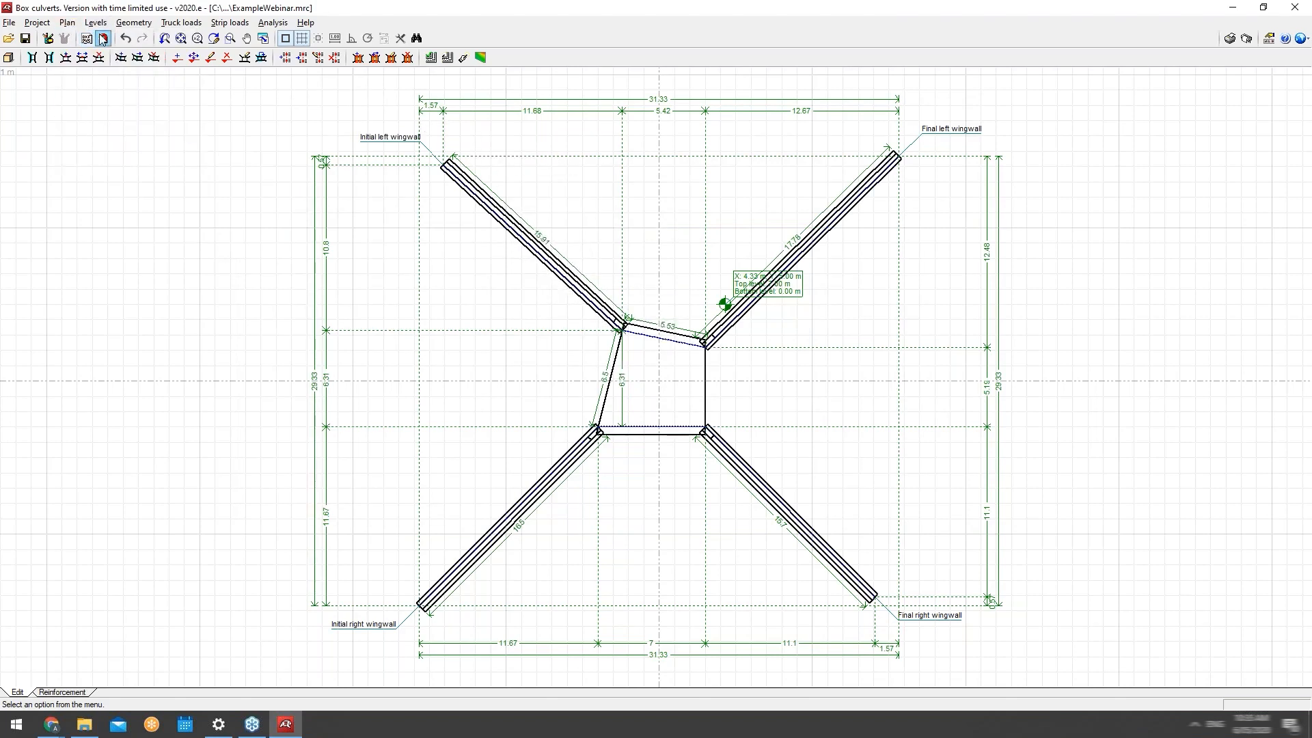
{"action": "left_click", "coordinate": [68, 23]}
{"action": "mouse_move", "coordinate": [90, 24]}
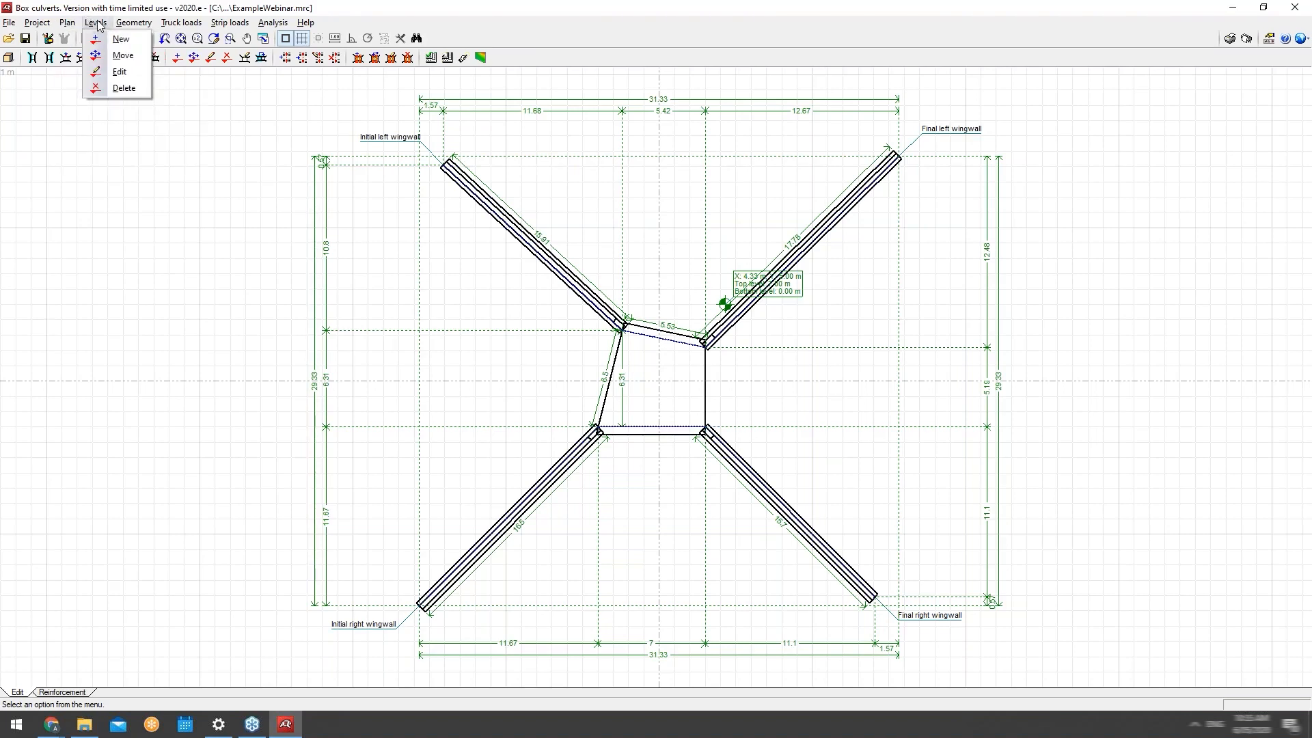
{"action": "left_click", "coordinate": [121, 39]}
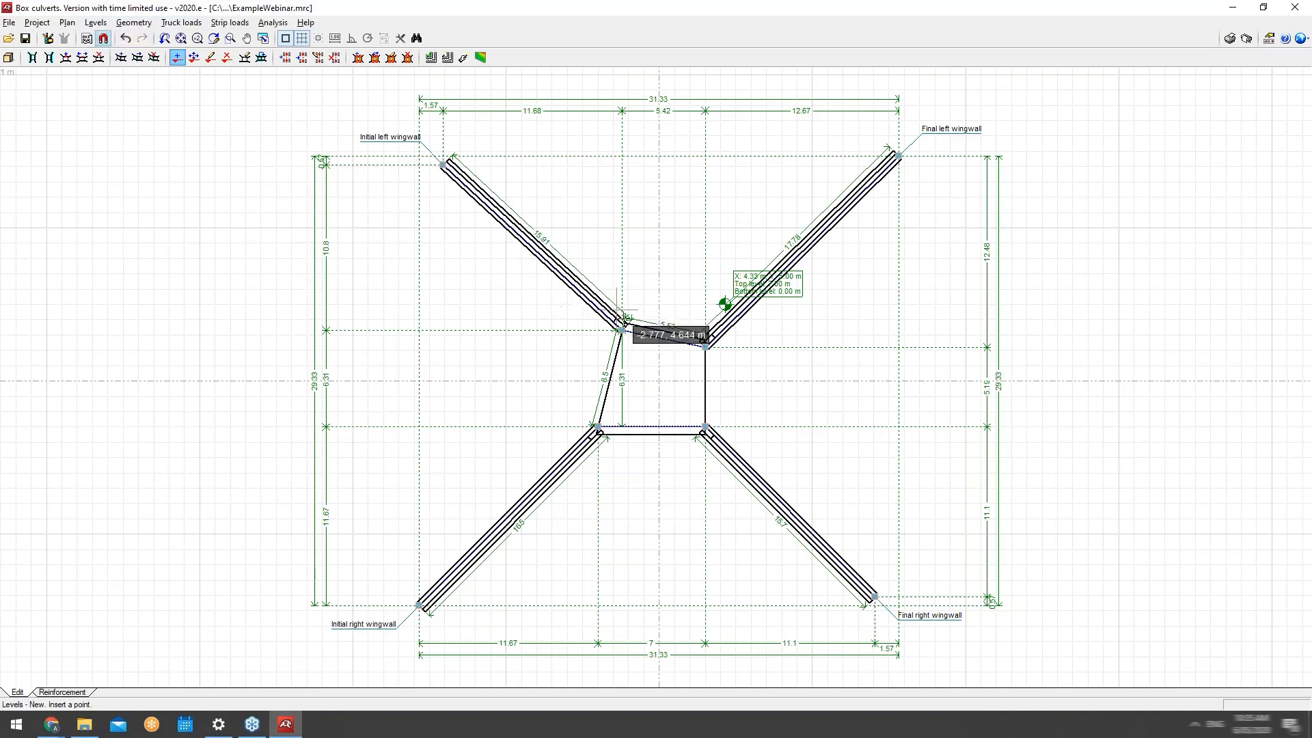
{"action": "left_click", "coordinate": [724, 303]}
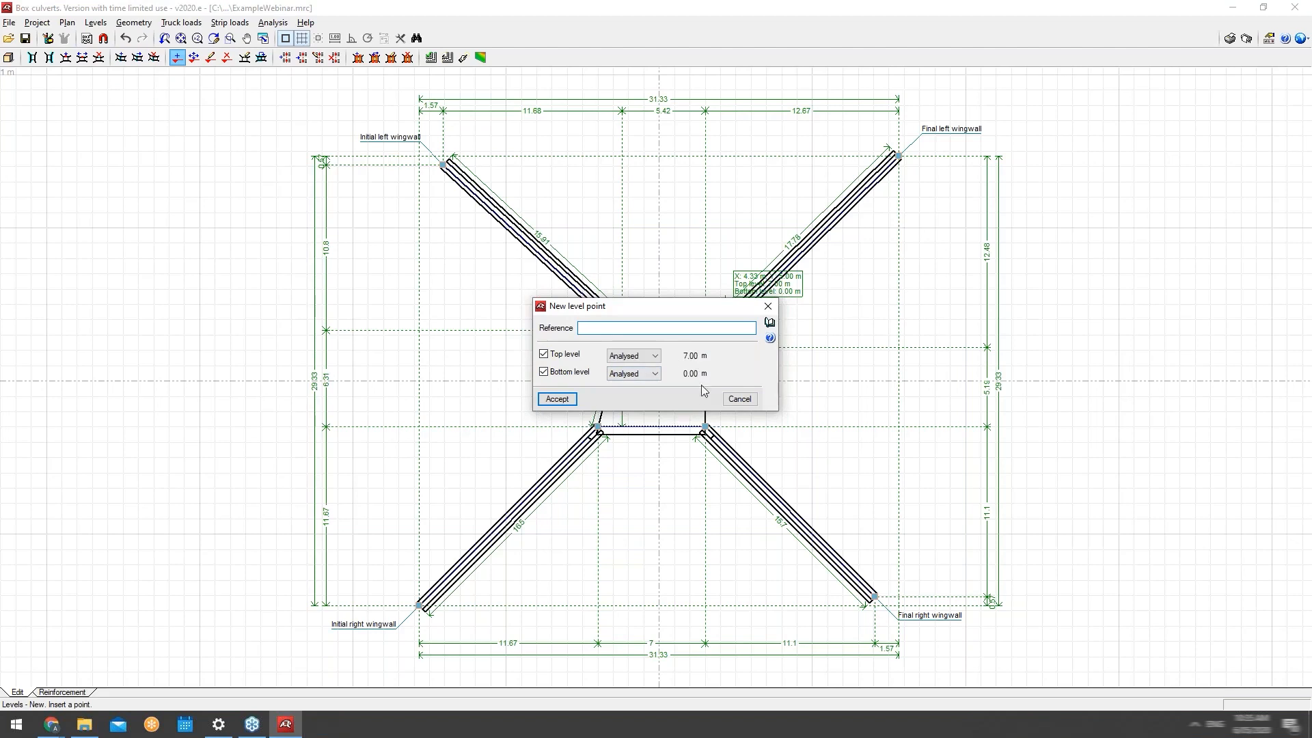
{"action": "left_click", "coordinate": [656, 358]}
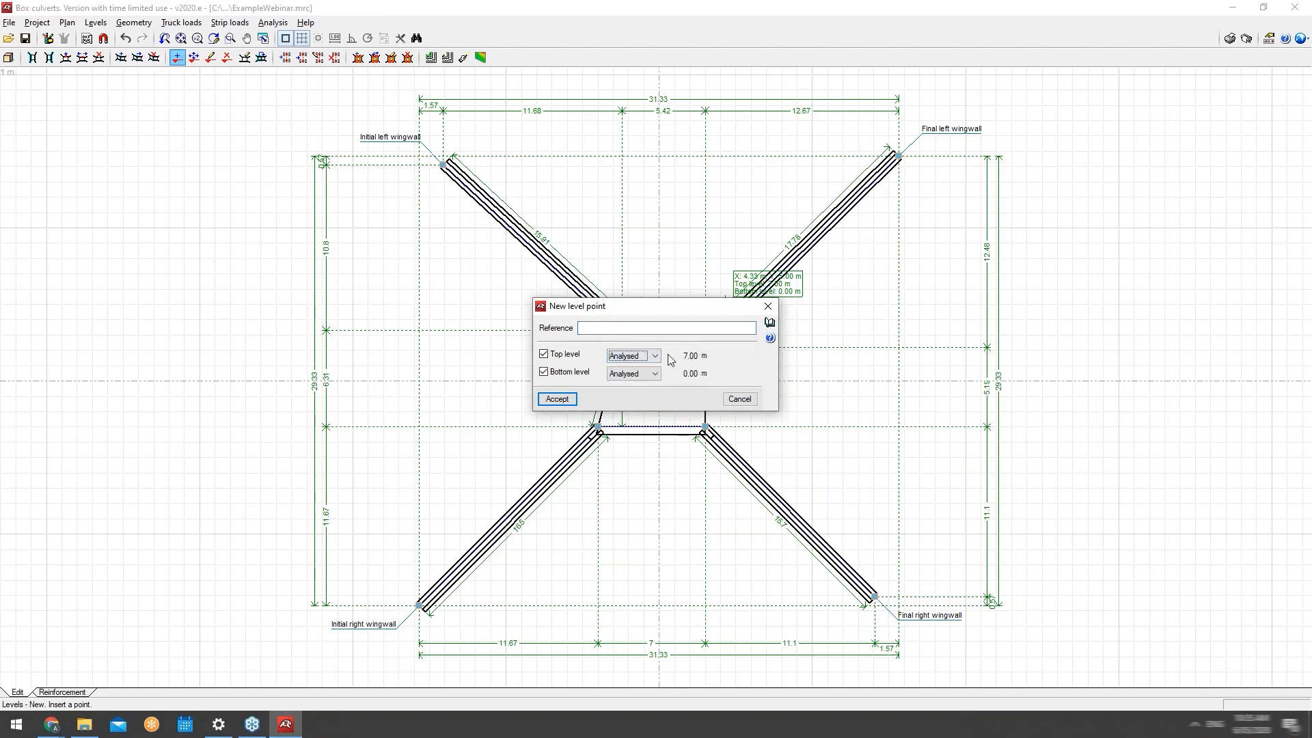
{"action": "left_click", "coordinate": [654, 356]}
{"action": "left_click", "coordinate": [654, 376]}
{"action": "left_click", "coordinate": [683, 356]}
{"action": "left_click", "coordinate": [654, 356]}
{"action": "left_click", "coordinate": [649, 367]}
{"action": "left_click", "coordinate": [731, 398]}
Start editing the culvert's geometry.
{"action": "left_click", "coordinate": [95, 23]}
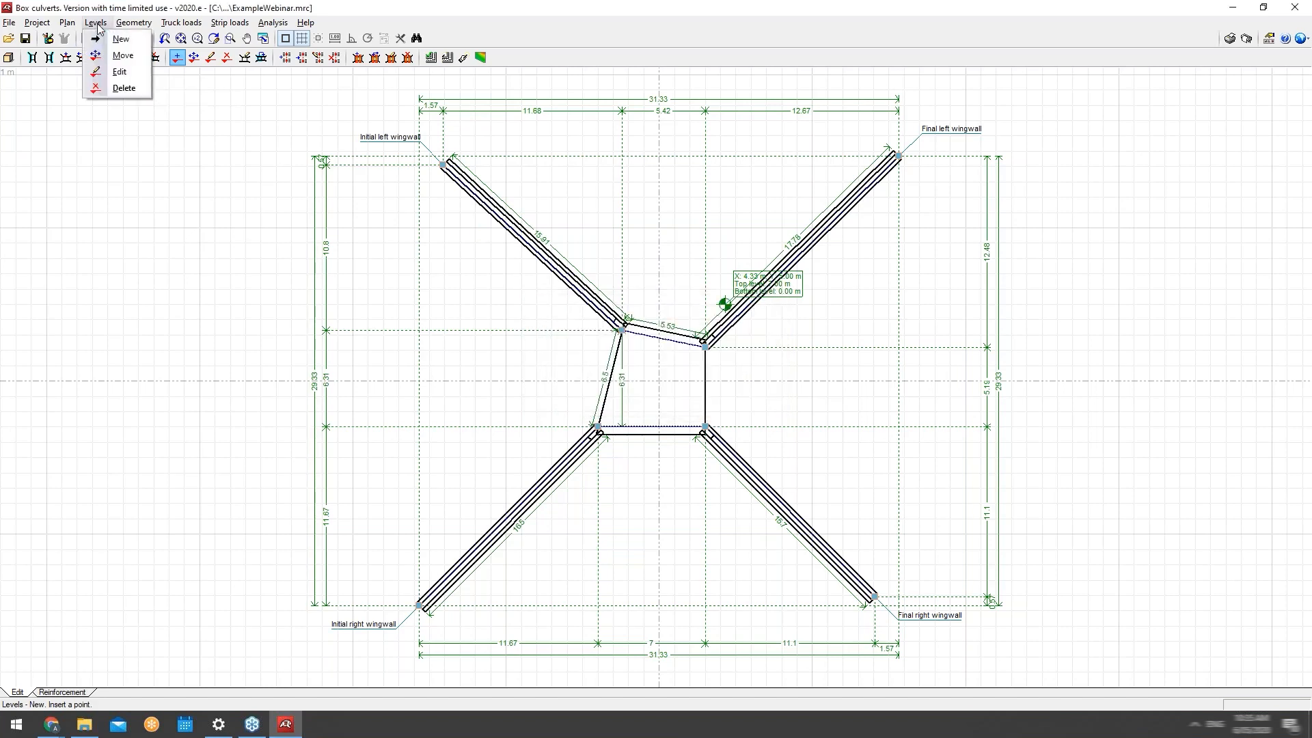
{"action": "mouse_move", "coordinate": [123, 26]}
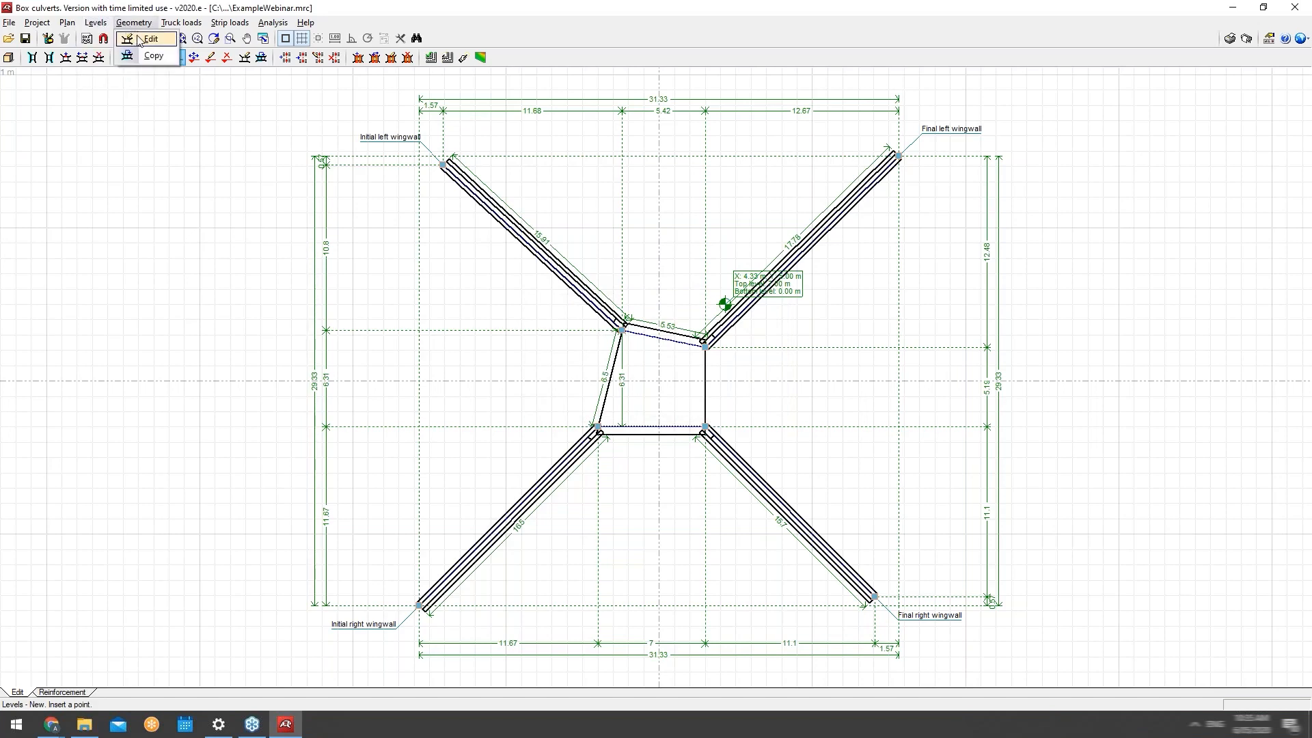
Review the initial left wingwall's geometry, trying out a 1.00 m intermediate footing section and deleting it again.
{"action": "left_click", "coordinate": [138, 40]}
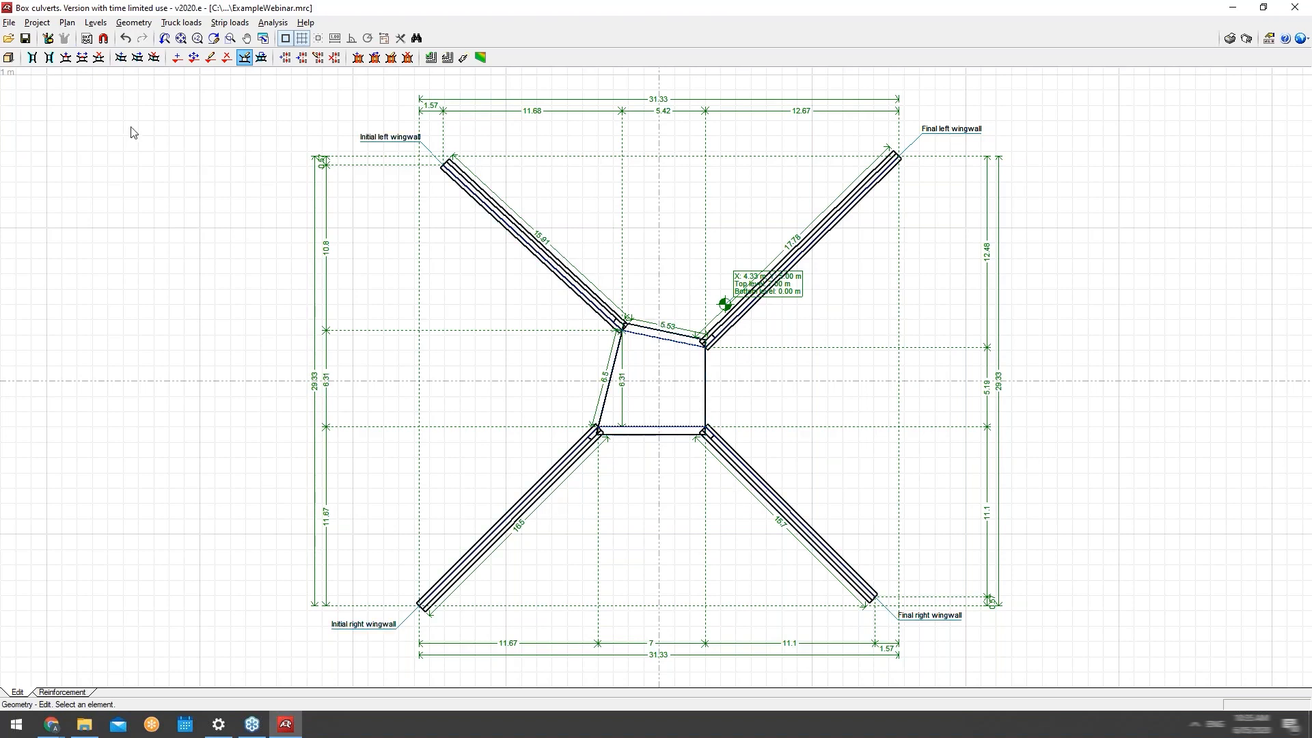
{"action": "double_click", "coordinate": [580, 277]}
{"action": "left_click_drag", "start_coordinate": [606, 199], "coordinate": [736, 150]}
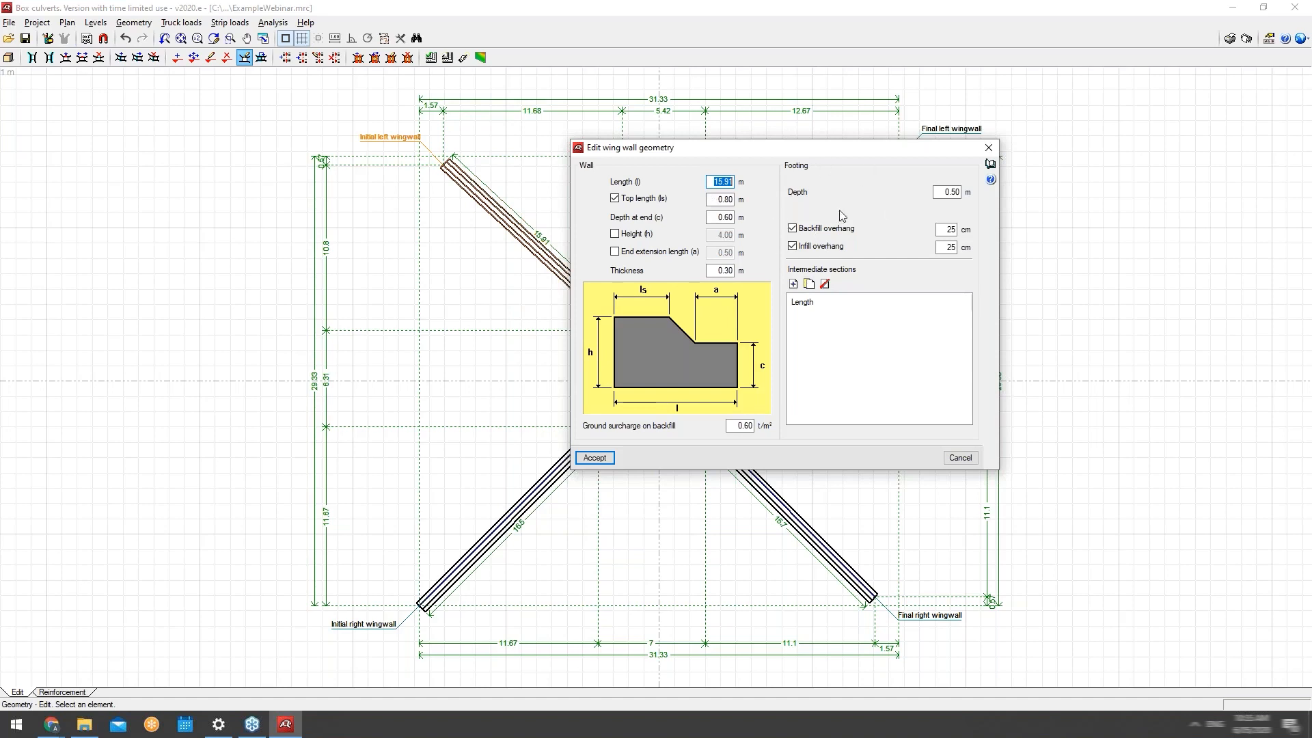
{"action": "left_click", "coordinate": [793, 283]}
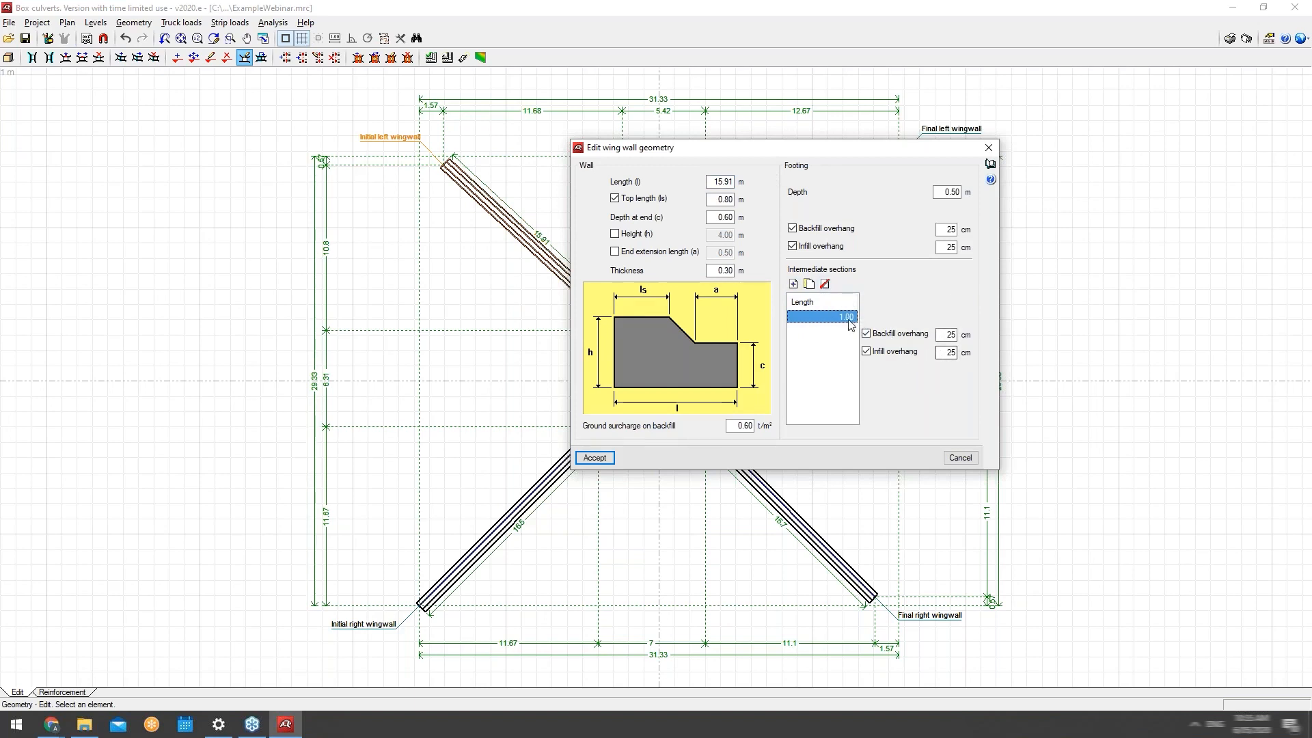
{"action": "left_click", "coordinate": [825, 284]}
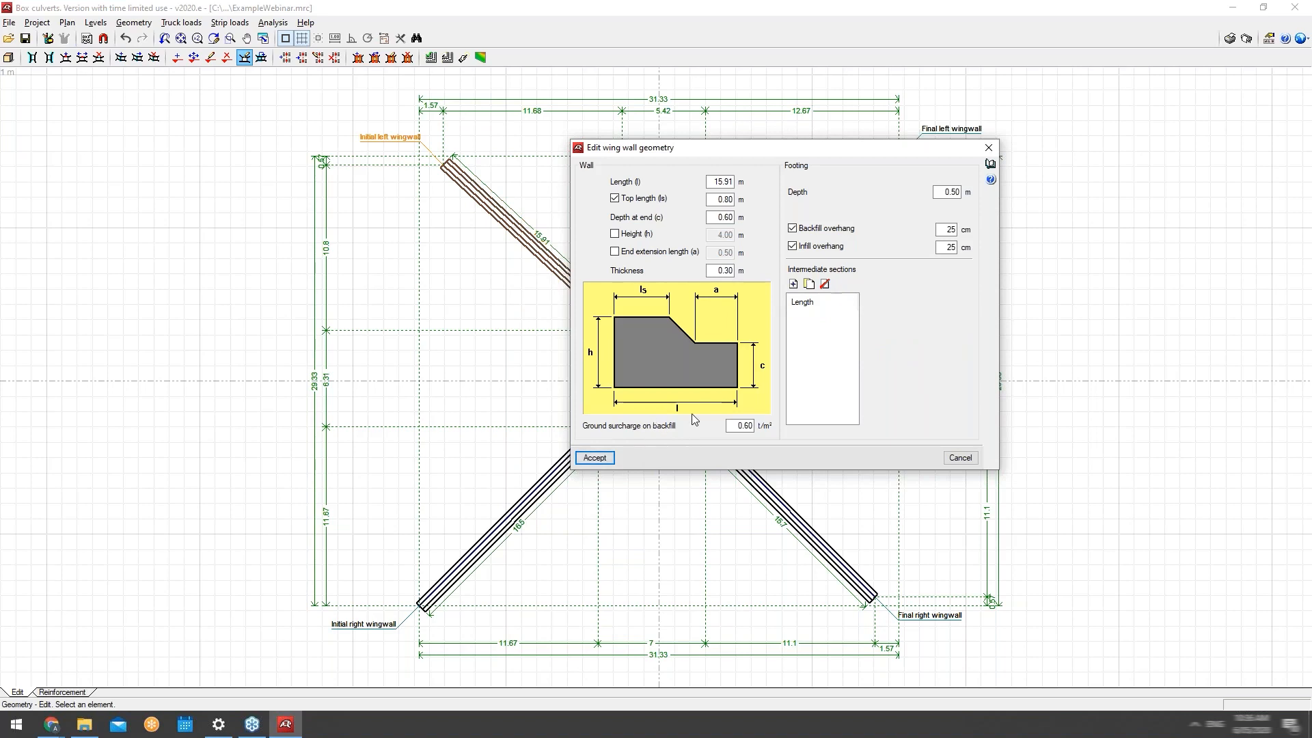
{"action": "double_click", "coordinate": [750, 425]}
{"action": "left_click", "coordinate": [594, 458]}
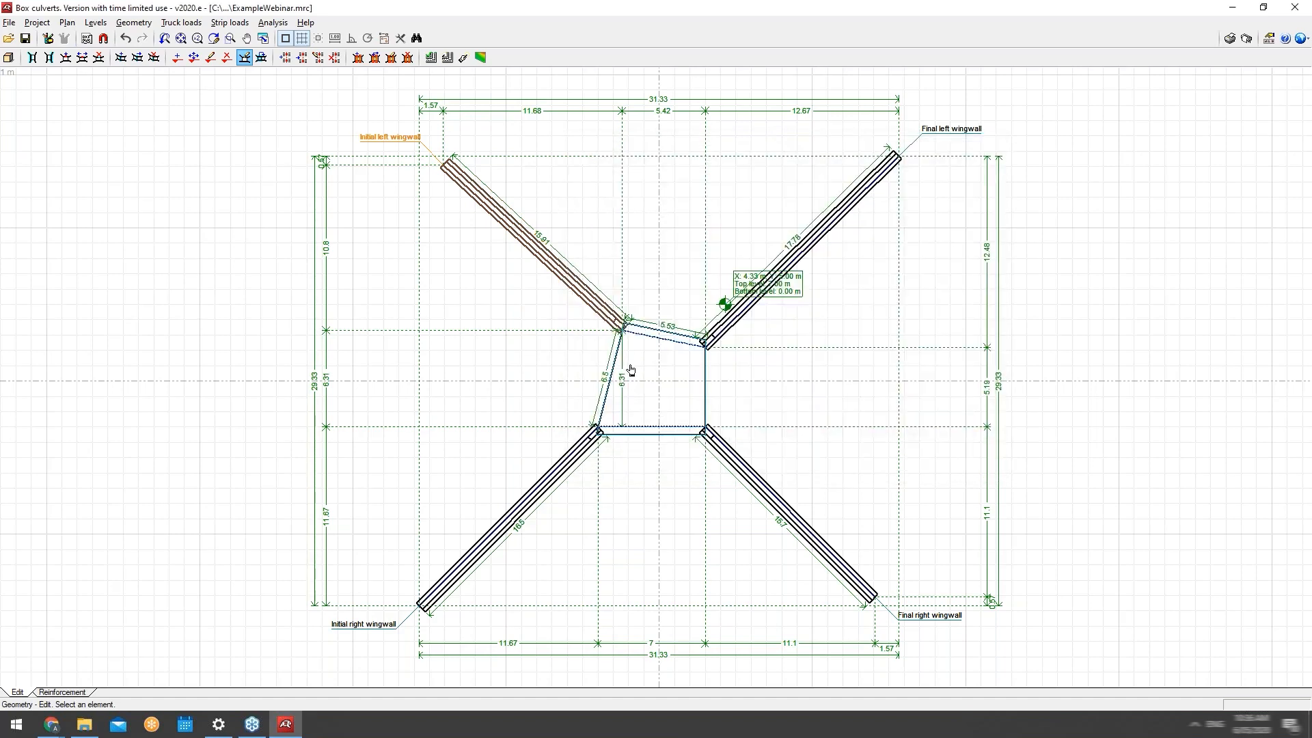
Add a division to the culvert module, 20 cm thick, perpendicular to the left wall, with Li and Lf of 200 cm.
{"action": "left_click", "coordinate": [630, 369]}
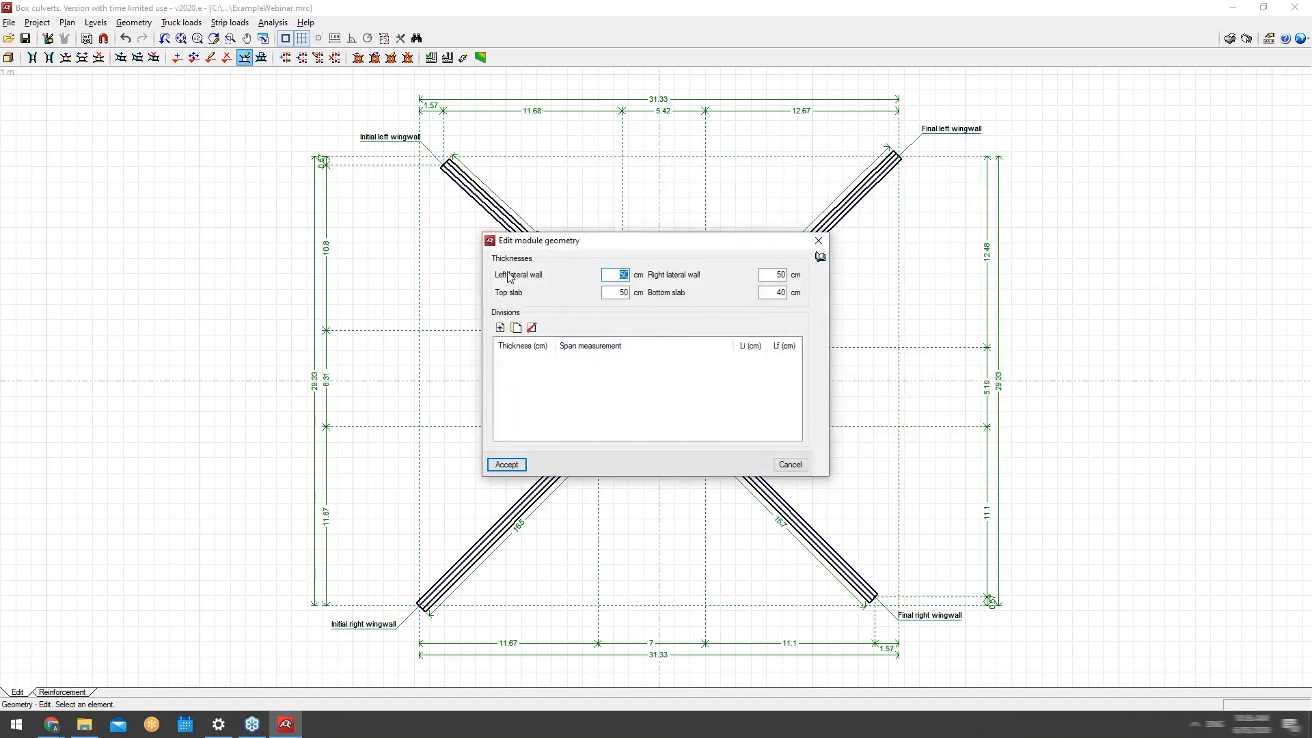
{"action": "left_click", "coordinate": [501, 327]}
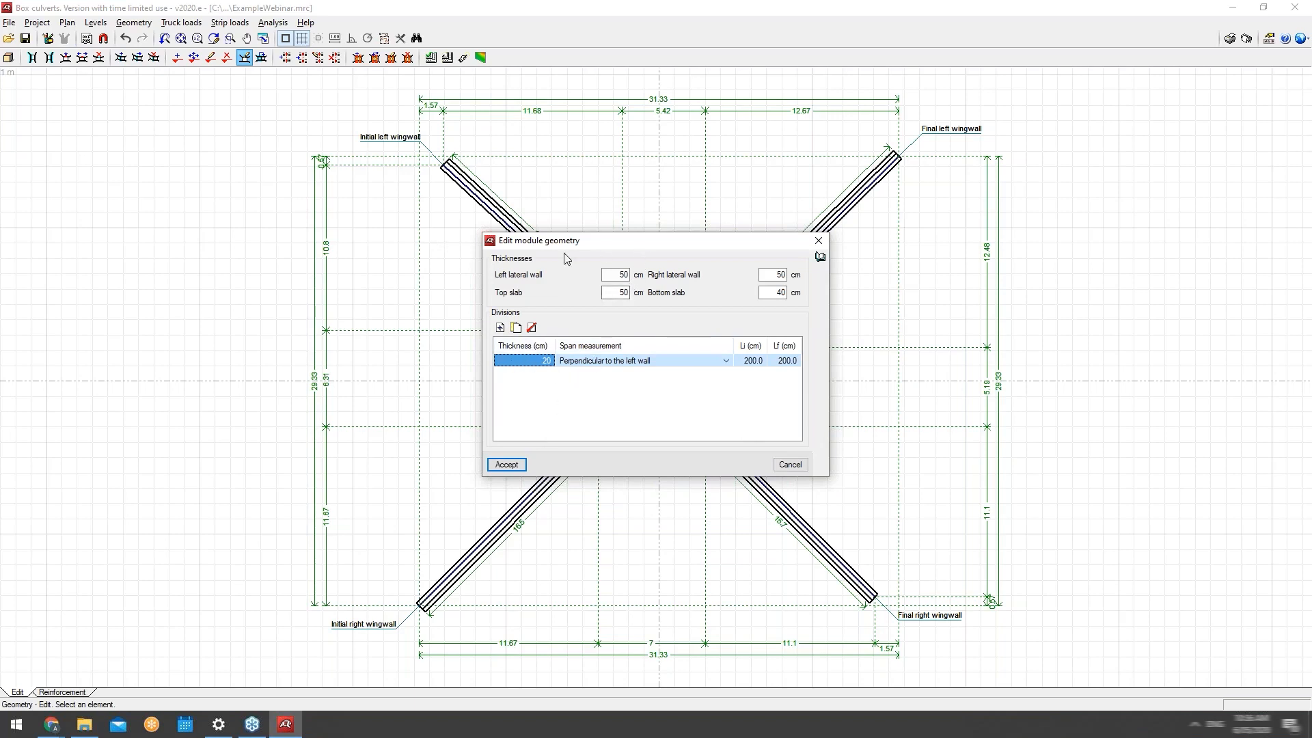
{"action": "left_click_drag", "start_coordinate": [519, 239], "coordinate": [206, 212]}
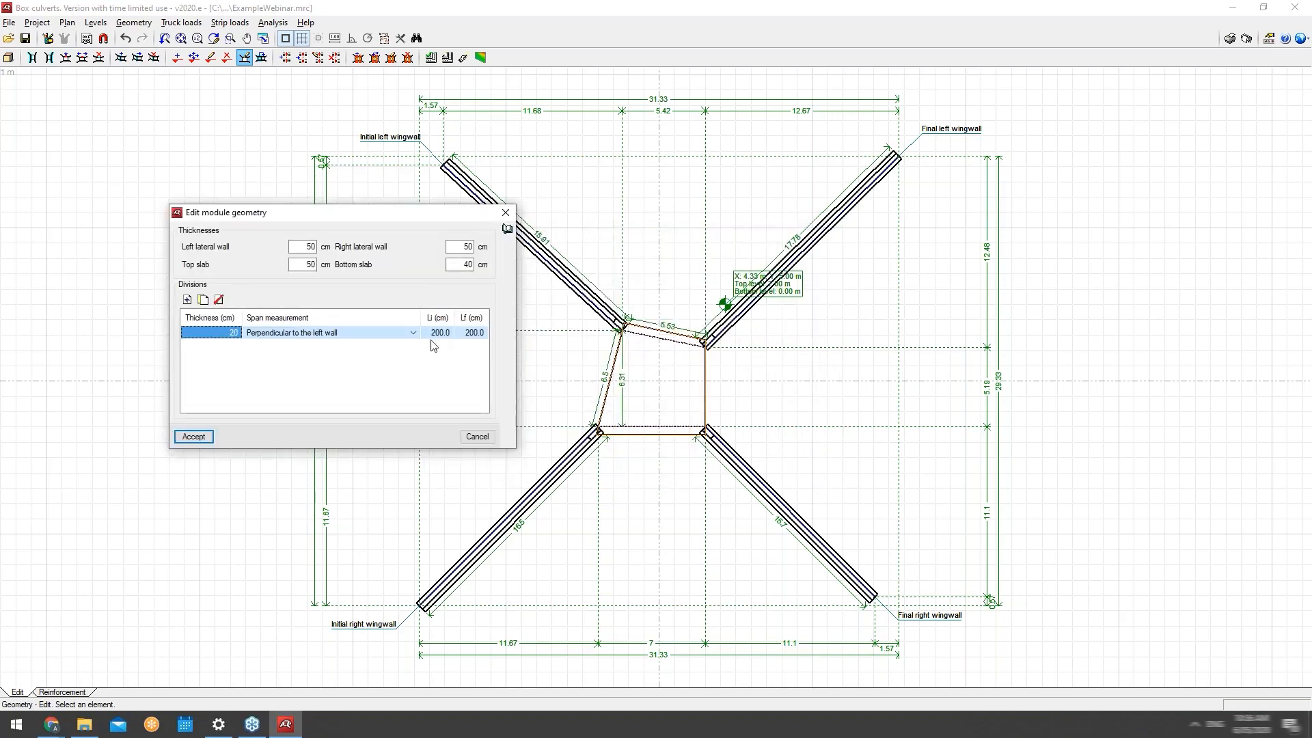
{"action": "left_click", "coordinate": [195, 437]}
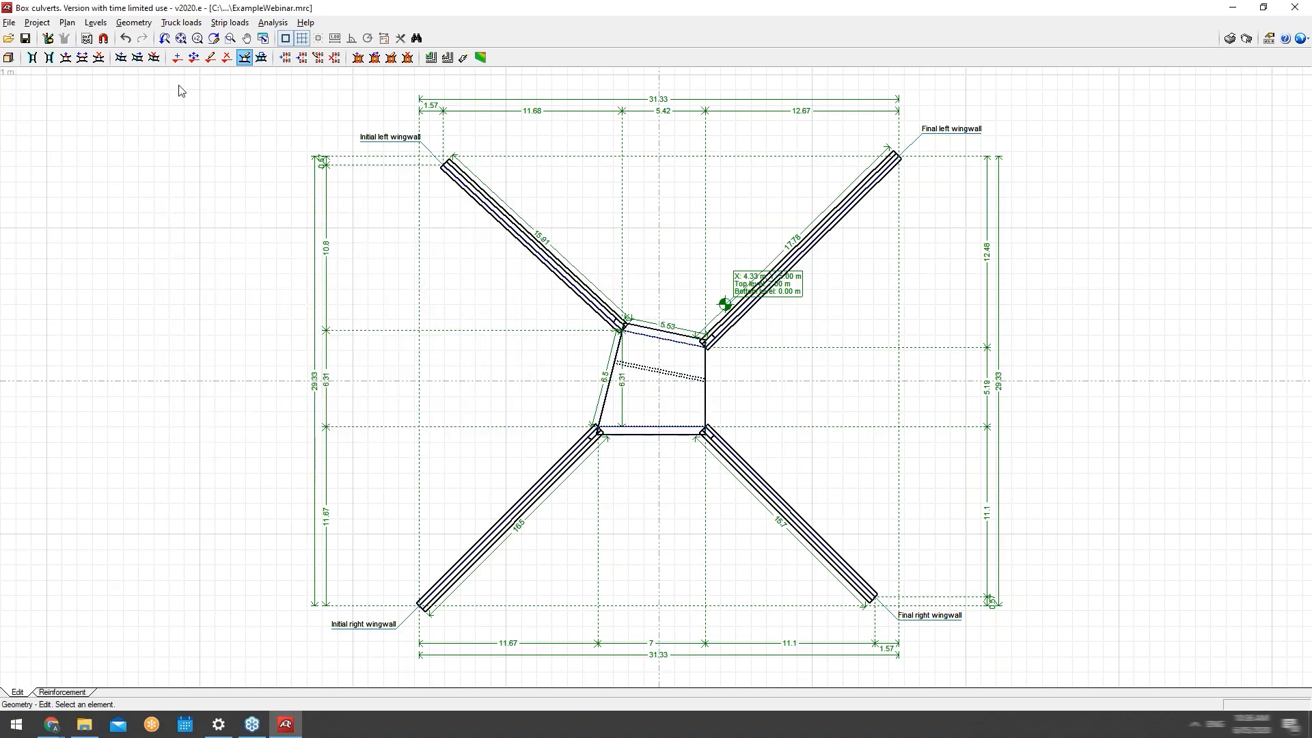
Examine the culvert with its wingwalls and internal division from several angles in the 3D view.
{"action": "left_click", "coordinate": [68, 22]}
{"action": "mouse_move", "coordinate": [37, 22]}
{"action": "left_click", "coordinate": [66, 127]}
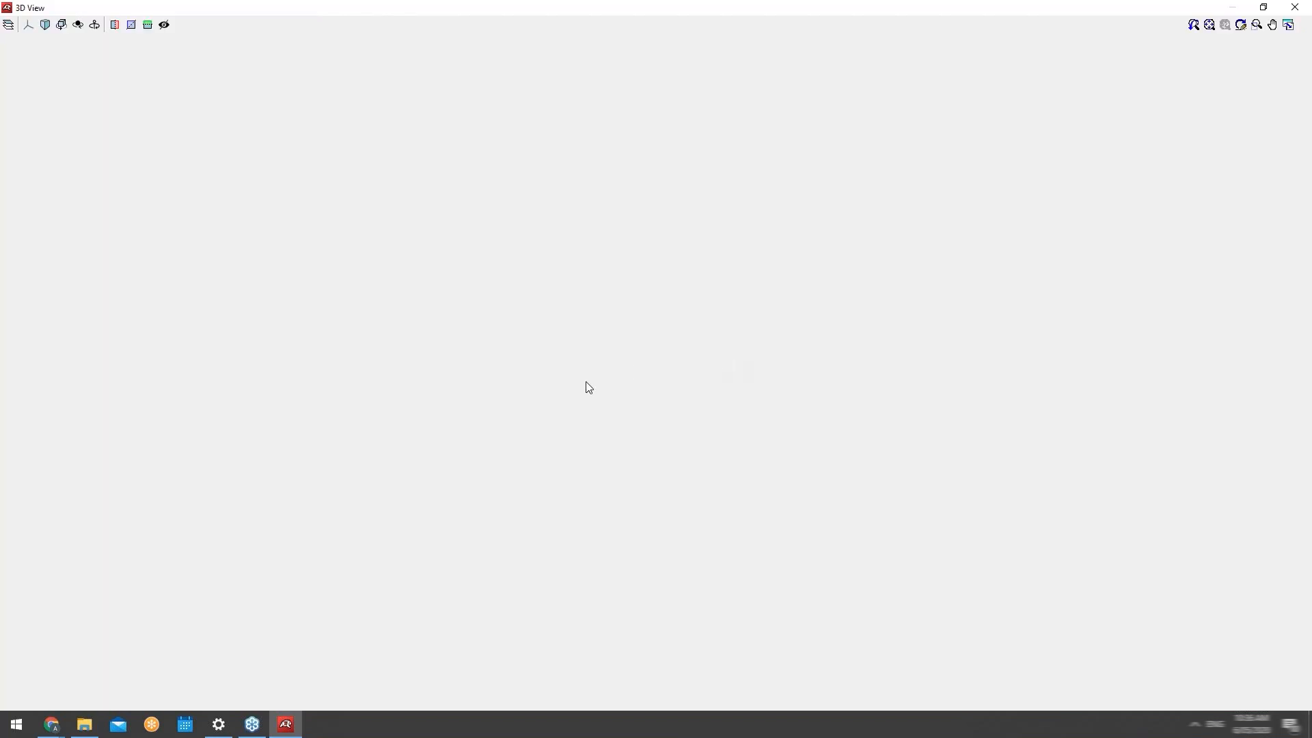
{"action": "middle_click_drag", "start_coordinate": [586, 382], "coordinate": [650, 351]}
{"action": "middle_click_drag", "start_coordinate": [702, 391], "coordinate": [798, 313]}
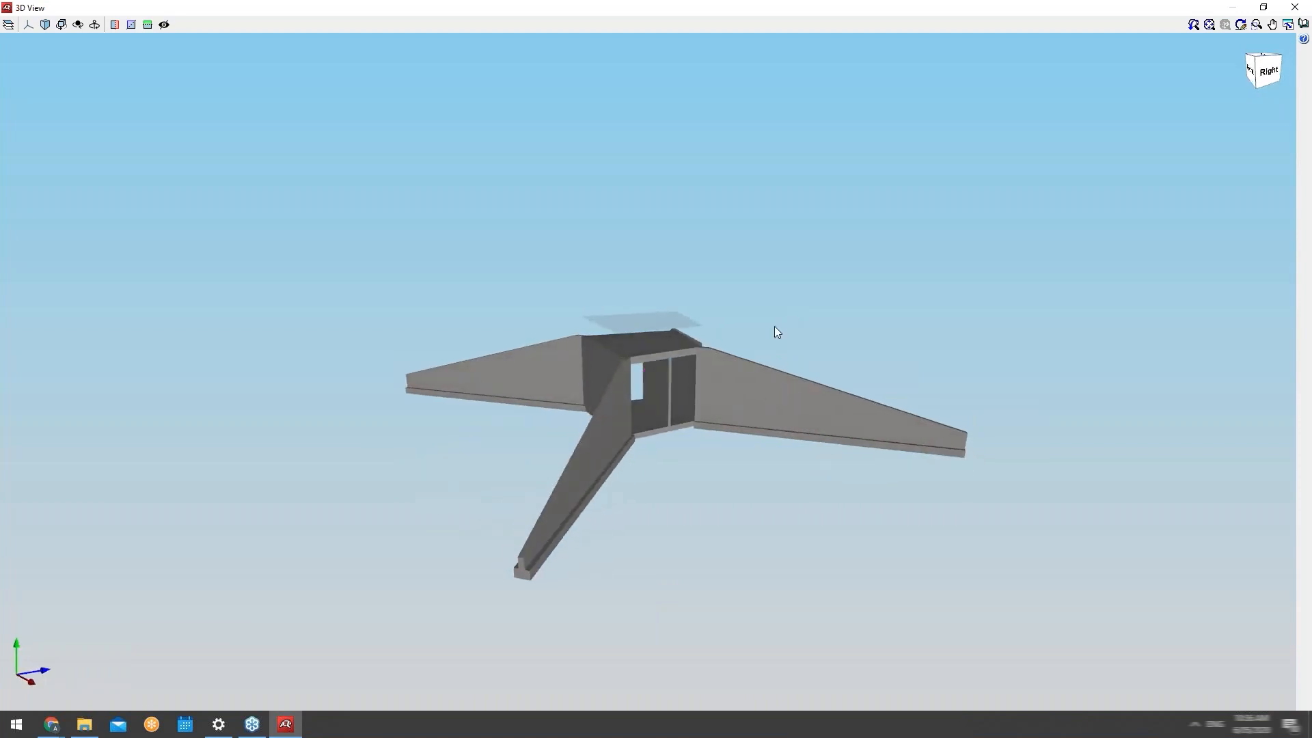
{"action": "left_click", "coordinate": [1295, 9]}
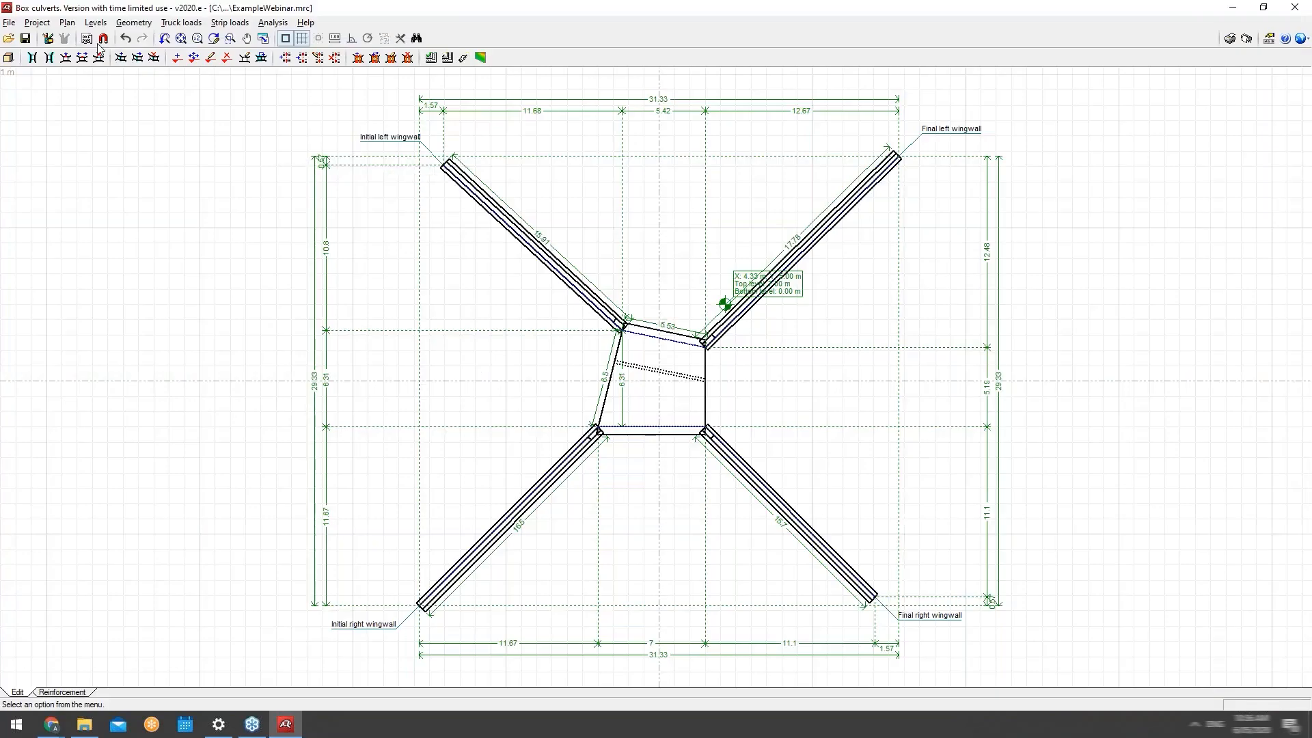
Open the longer truck load path across the culvert for editing and display the wheel data of IAP-98.
{"action": "left_click", "coordinate": [97, 24]}
{"action": "mouse_move", "coordinate": [138, 26]}
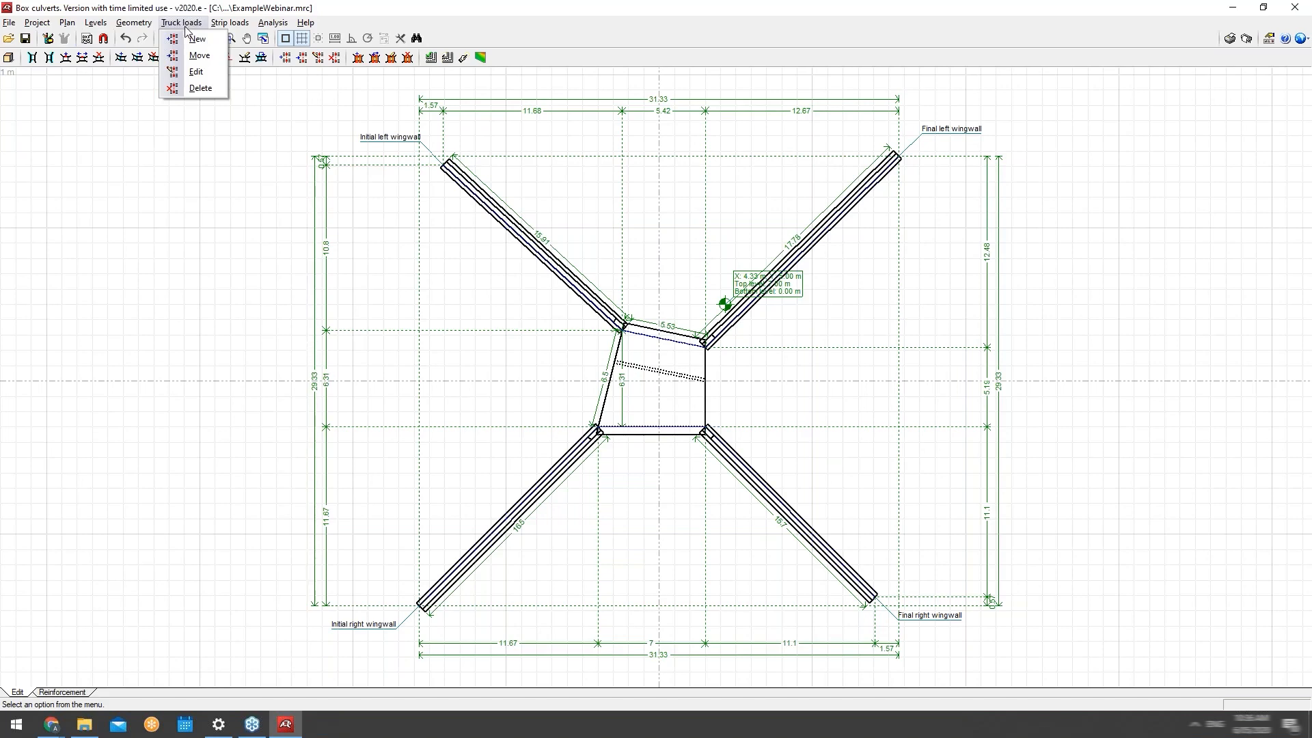
{"action": "left_click", "coordinate": [196, 71]}
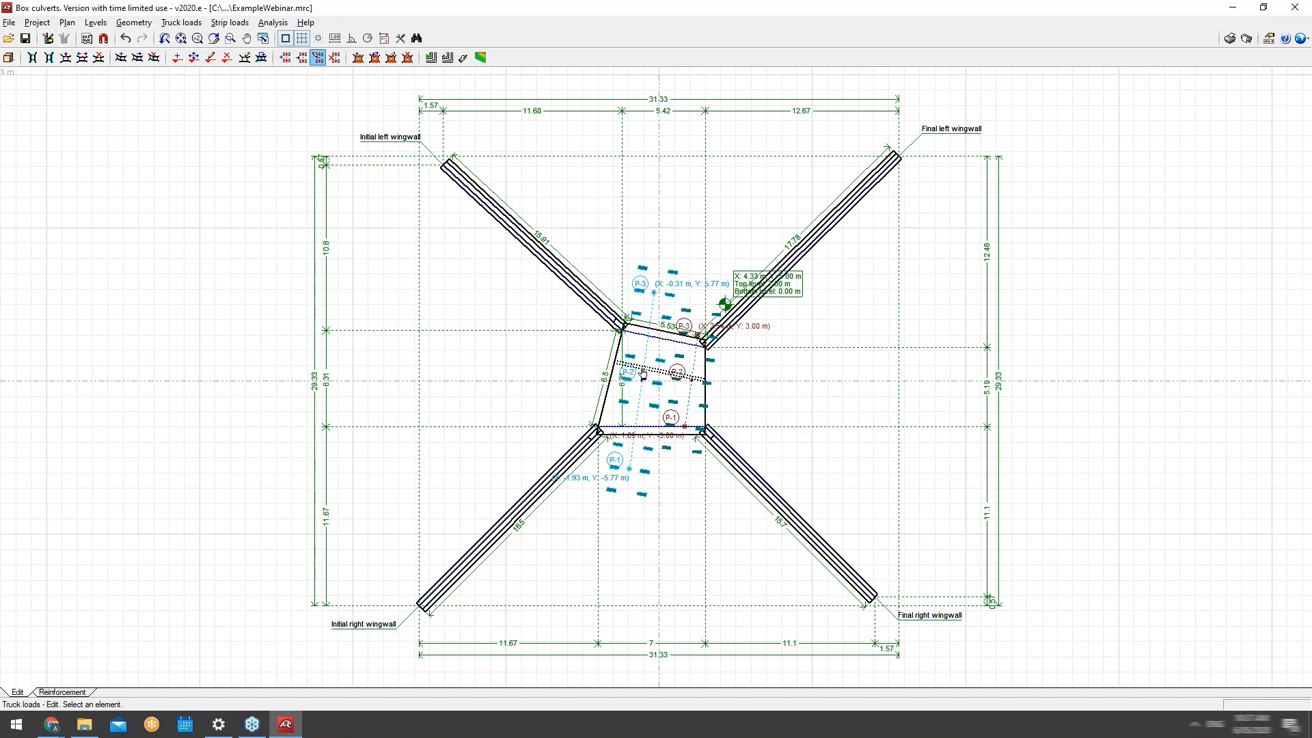
{"action": "left_click", "coordinate": [643, 373]}
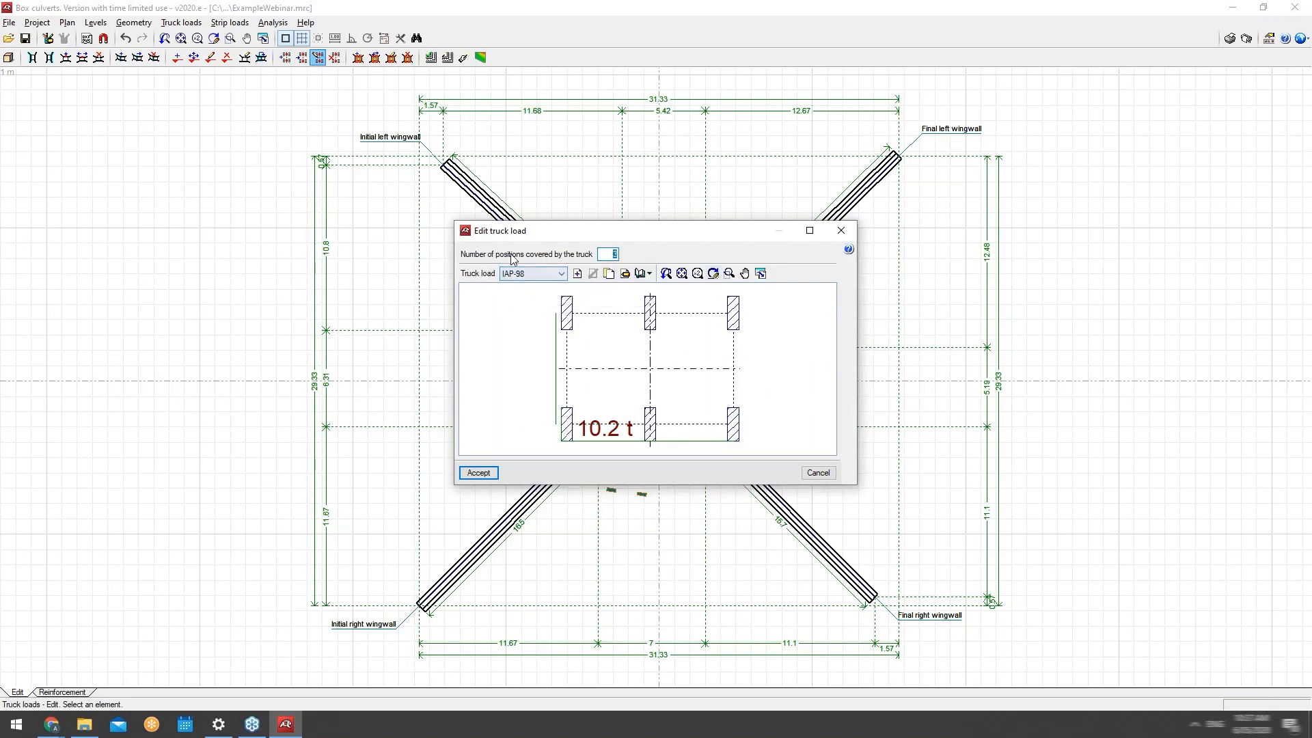
{"action": "double_click", "coordinate": [650, 234]}
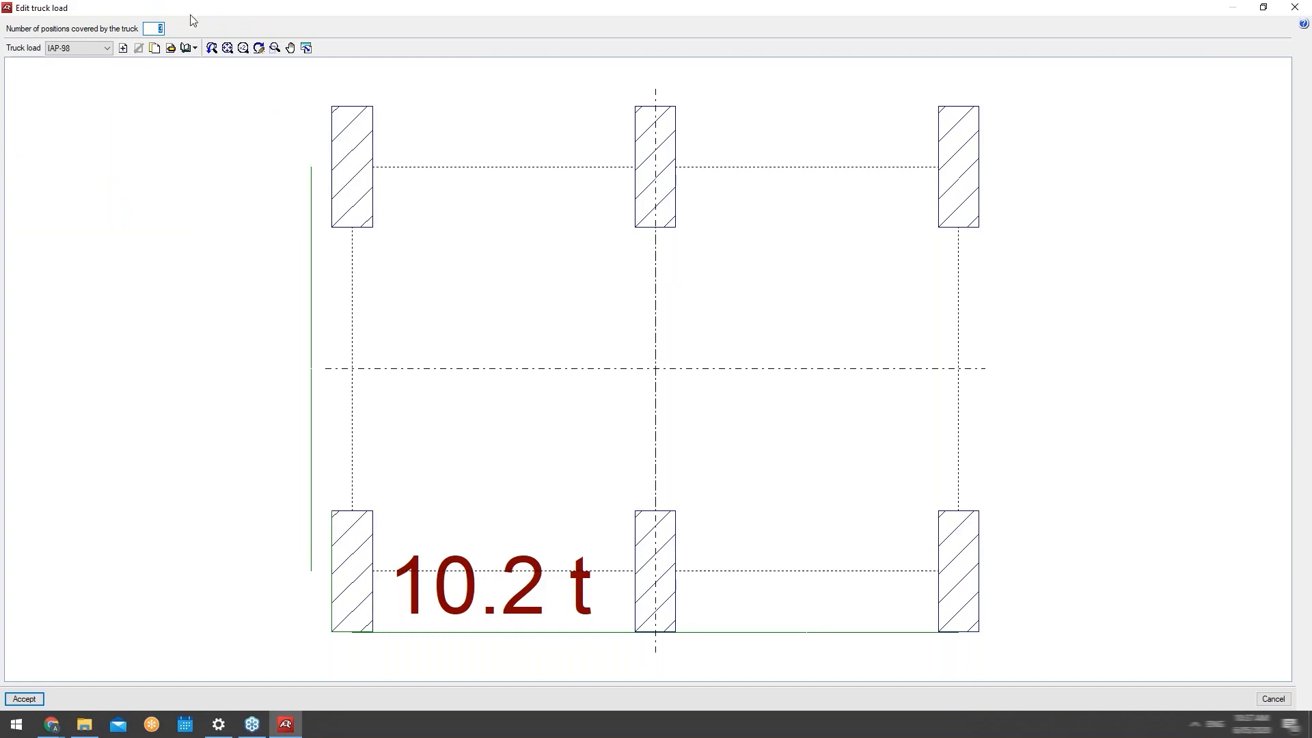
{"action": "left_click", "coordinate": [170, 49]}
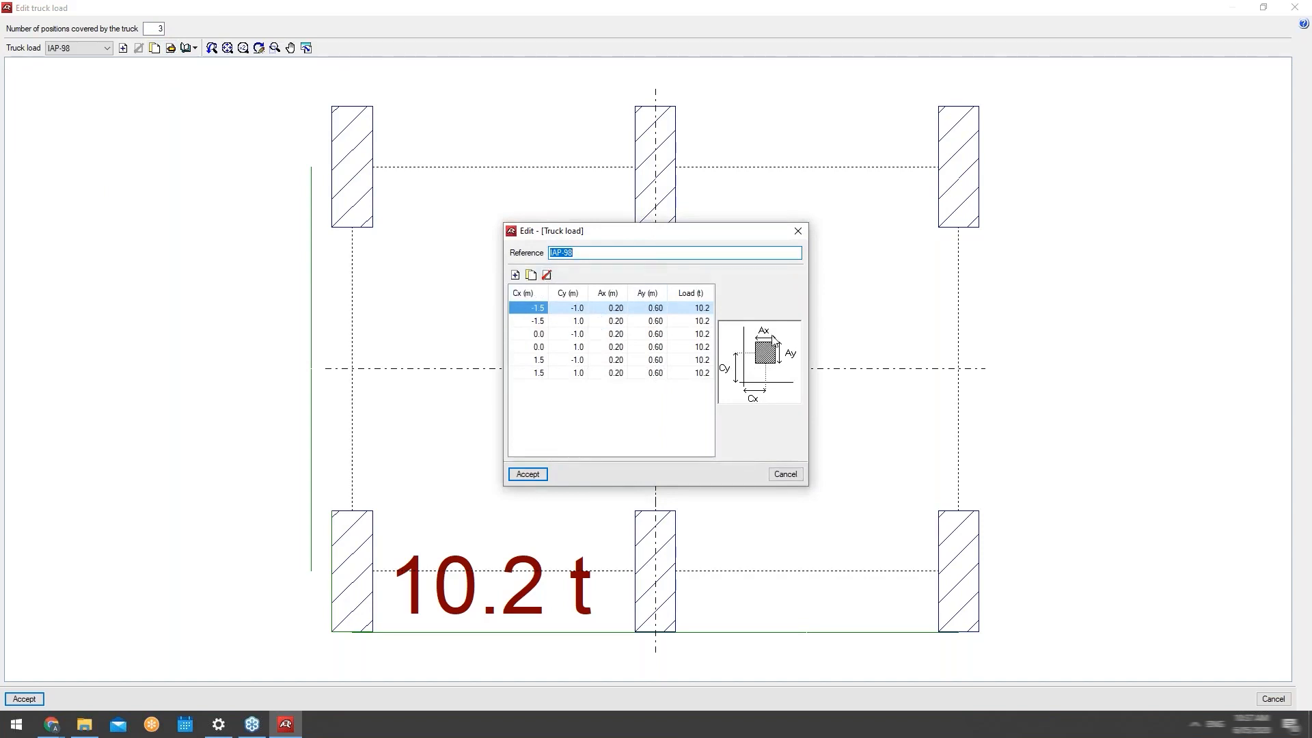
Add an extra wheel load to the IAP-98 truck definition, delete it again and accept the definition.
{"action": "left_click_drag", "start_coordinate": [644, 232], "coordinate": [860, 232]}
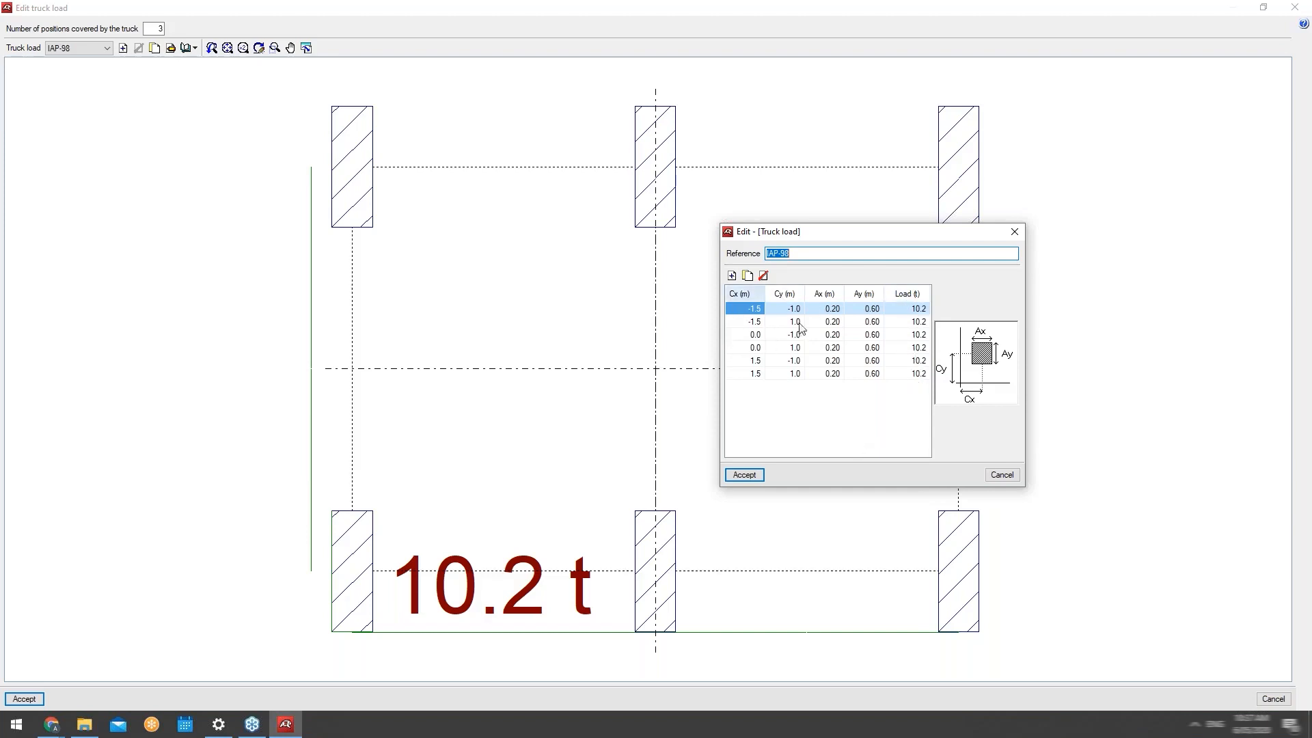
{"action": "left_click", "coordinate": [732, 277]}
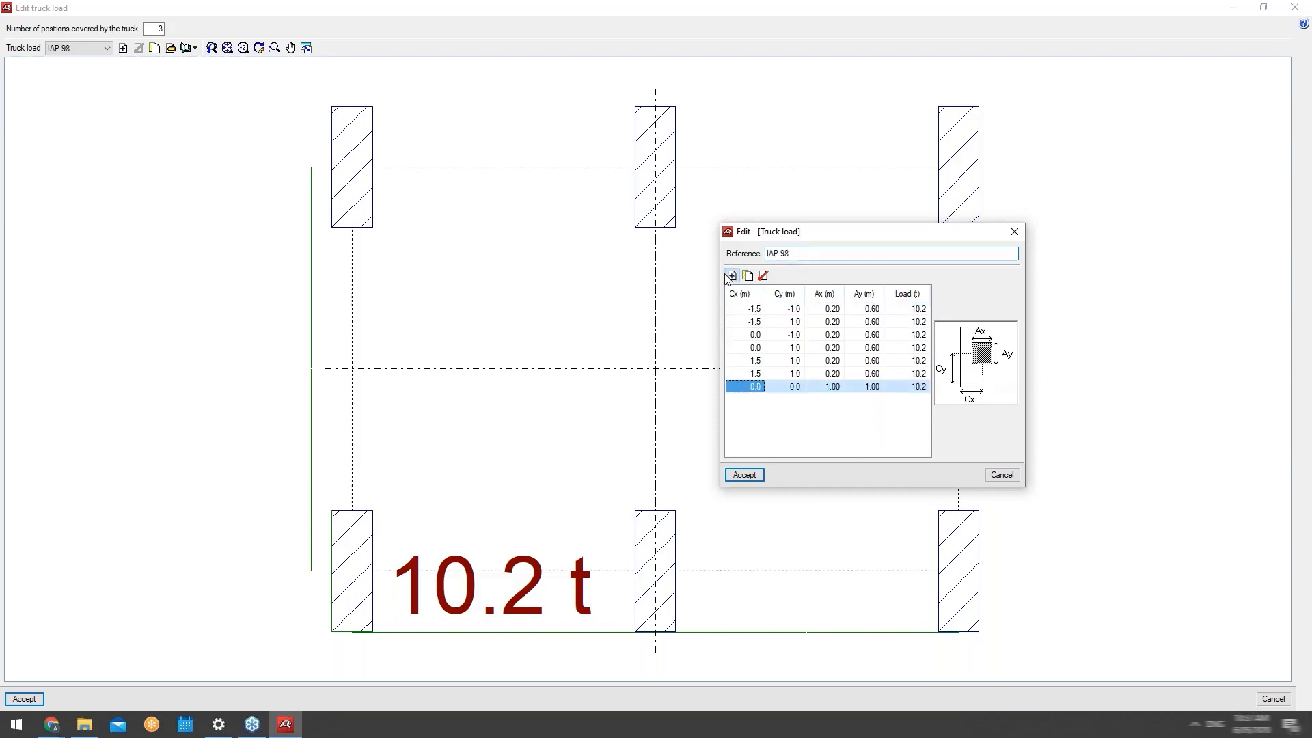
{"action": "left_click", "coordinate": [763, 276]}
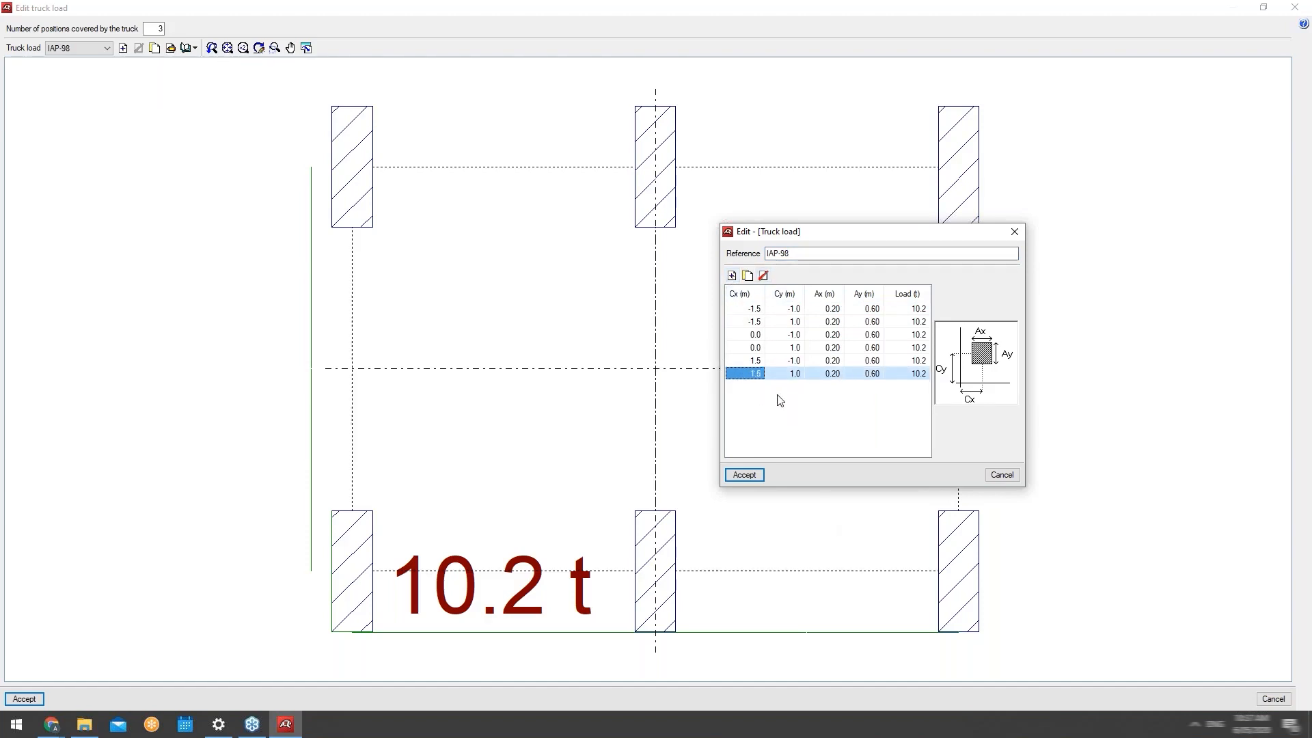
{"action": "left_click", "coordinate": [758, 481]}
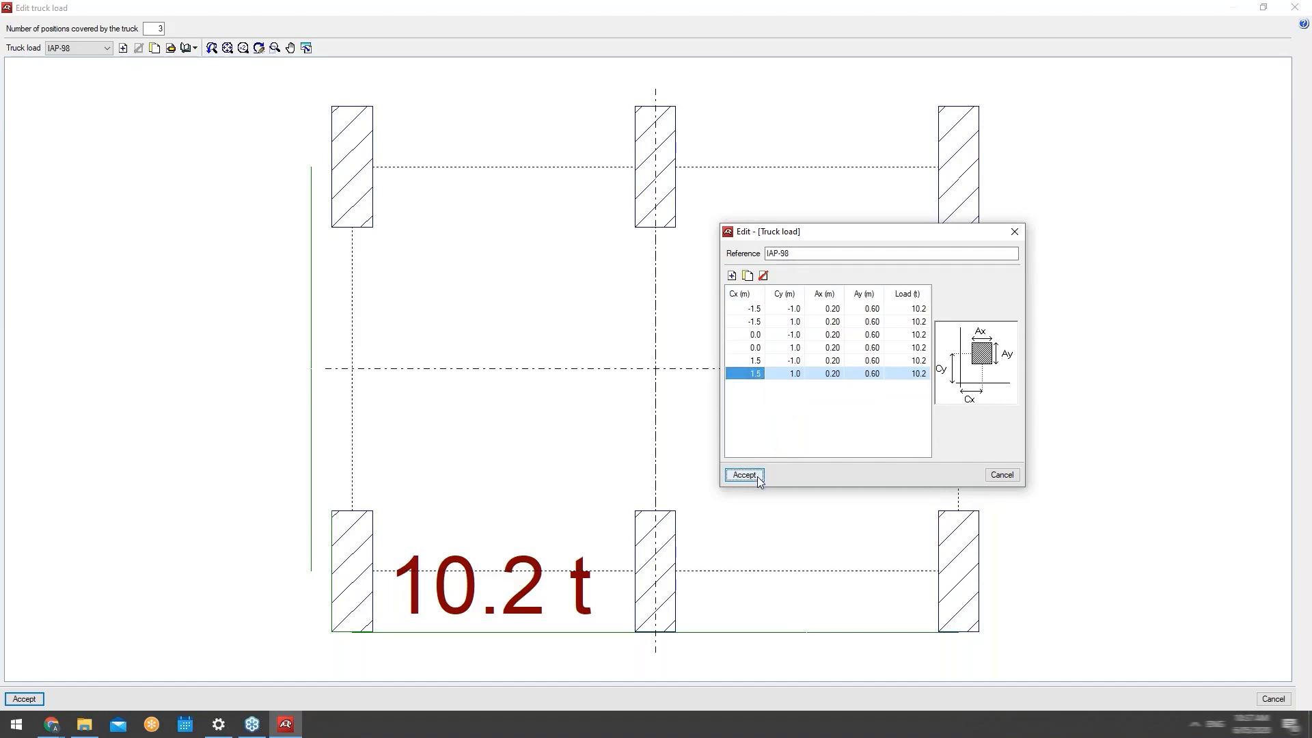
Look through the import, export and editing options of the truck load library.
{"action": "left_click", "coordinate": [186, 49]}
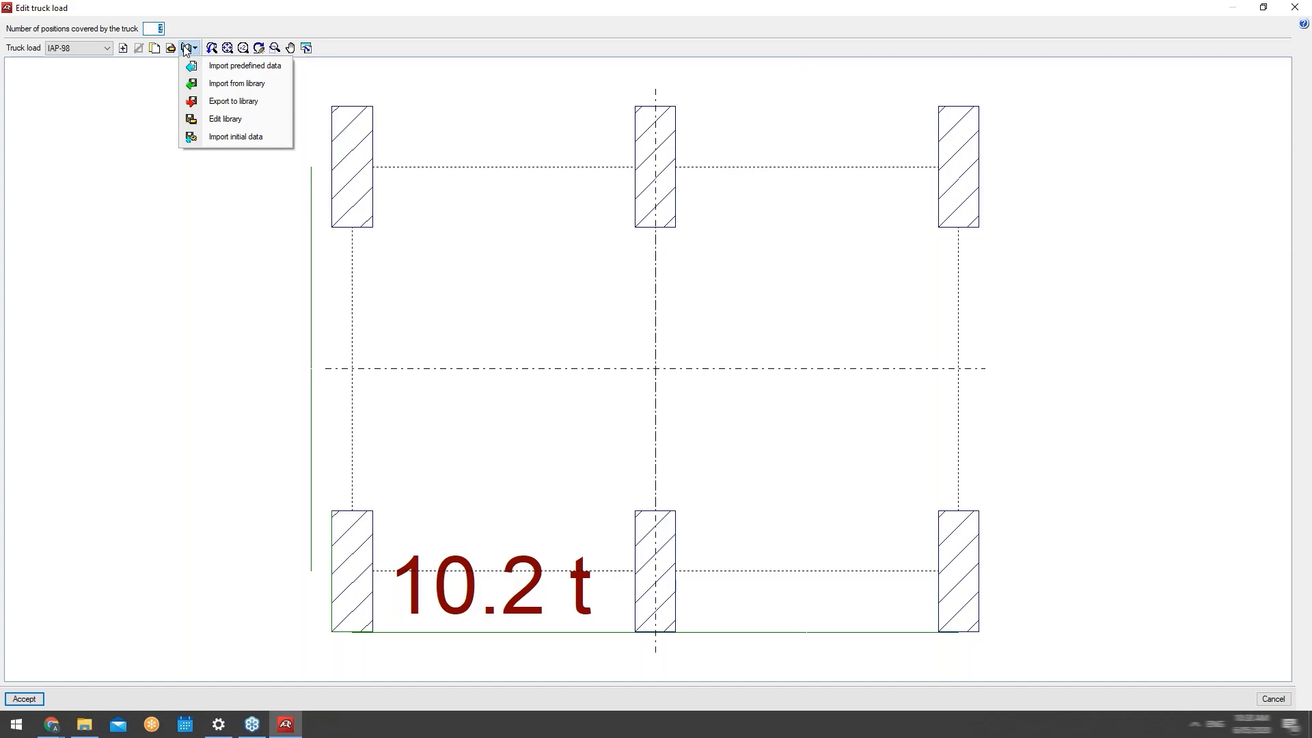
{"action": "left_click", "coordinate": [413, 113]}
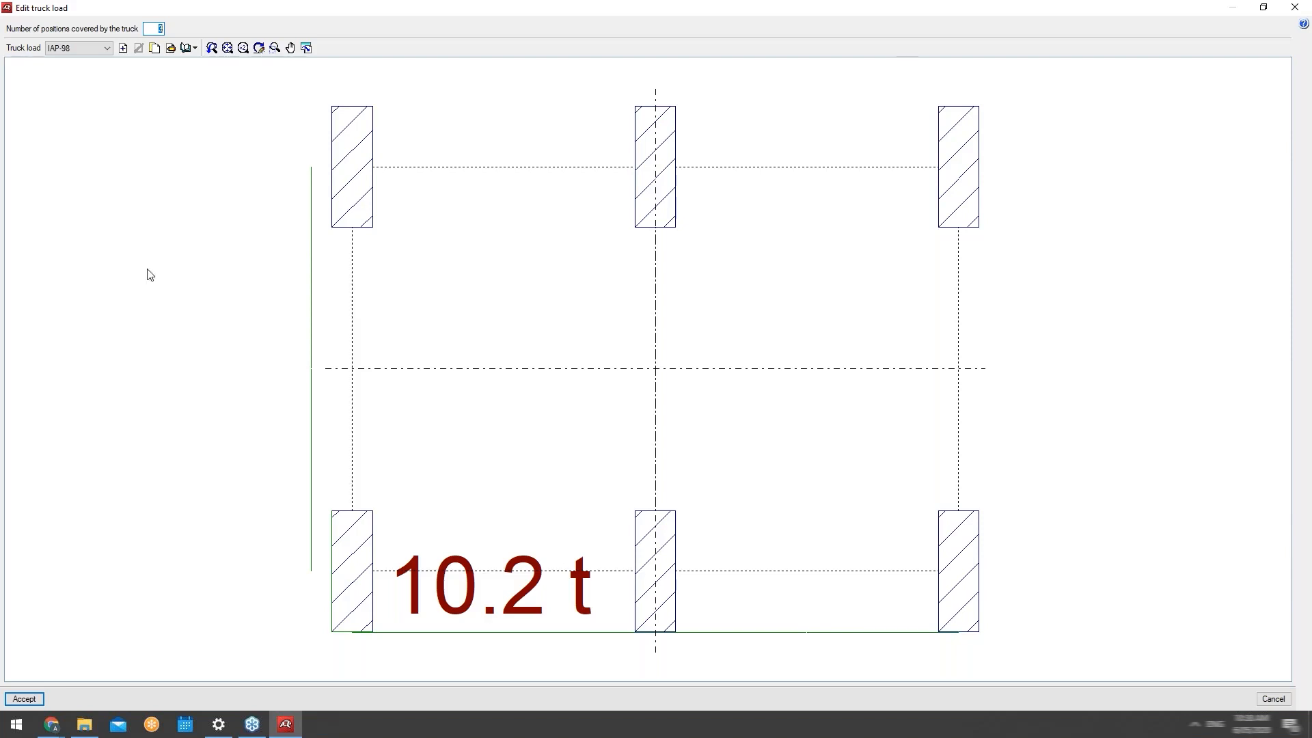
{"action": "left_click", "coordinate": [192, 47]}
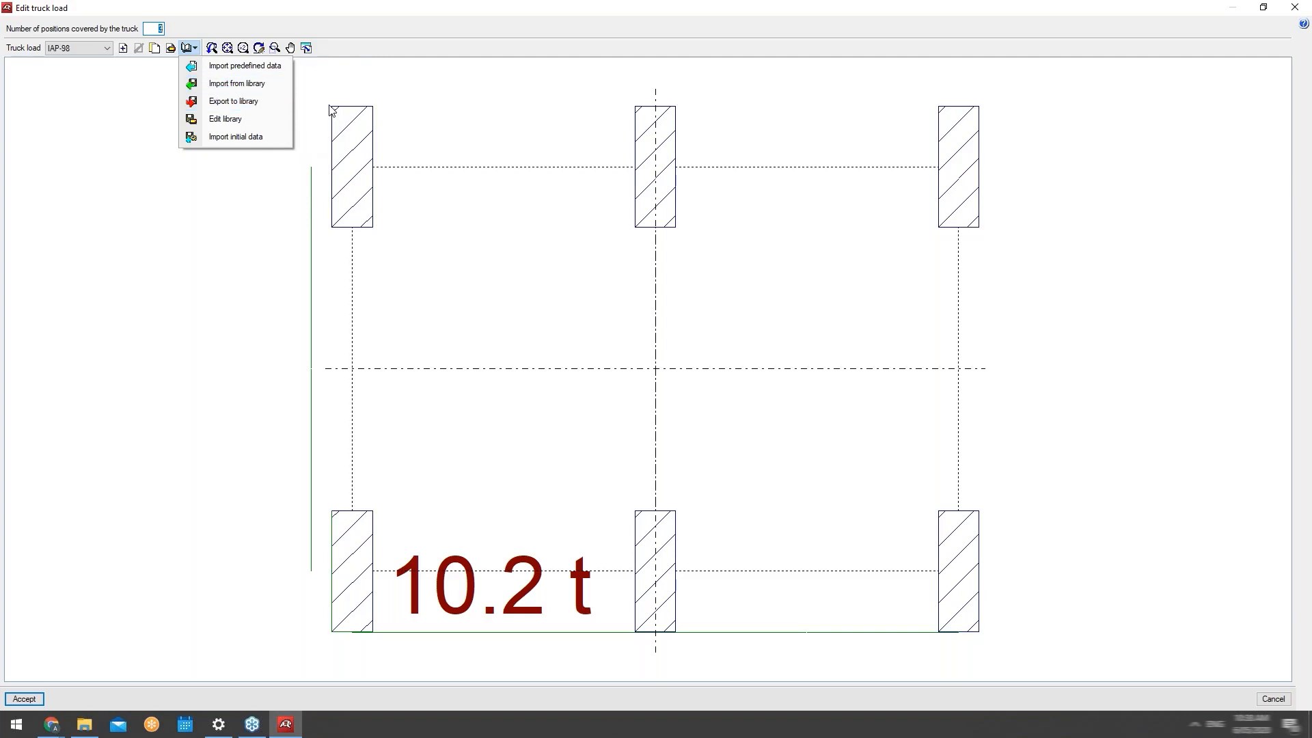
{"action": "left_click", "coordinate": [195, 49]}
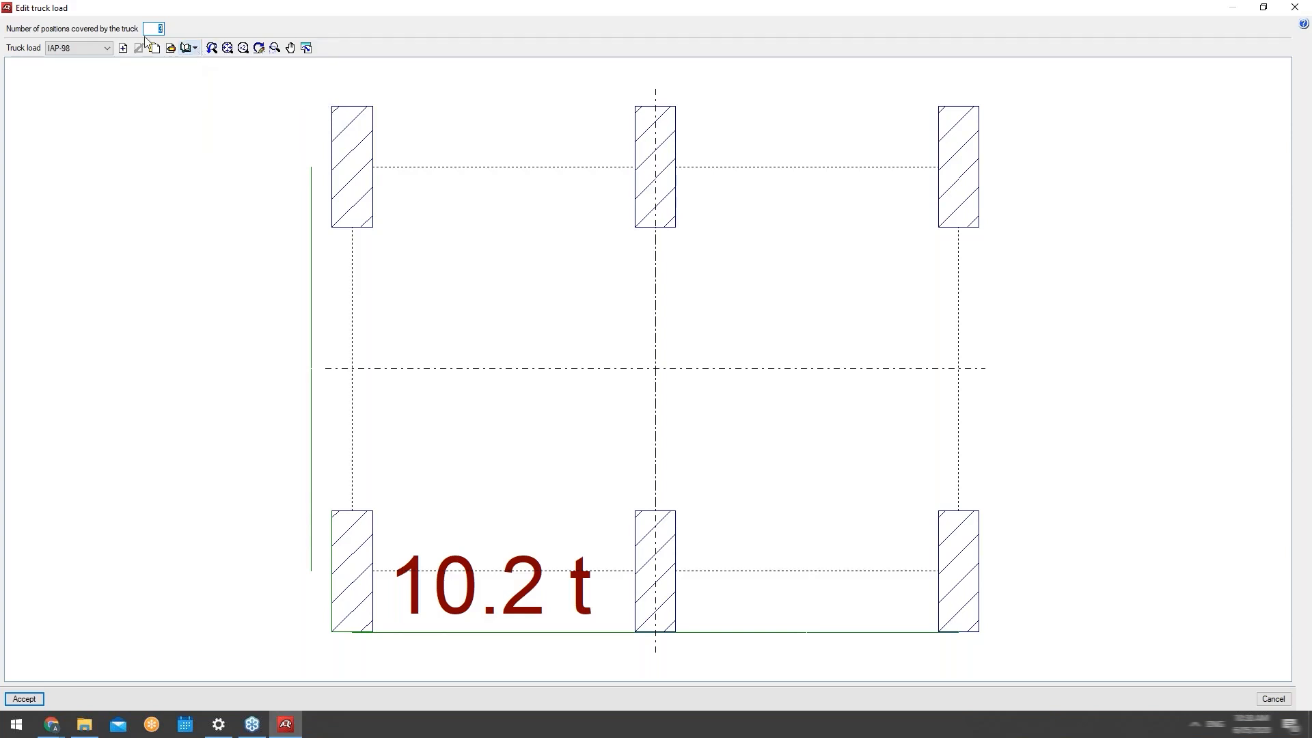
Bring up a blank truck load definition, discard it and accept the truck load with IAP-98 still selected.
{"action": "left_click", "coordinate": [107, 49]}
{"action": "left_click", "coordinate": [107, 48]}
{"action": "left_click", "coordinate": [123, 49]}
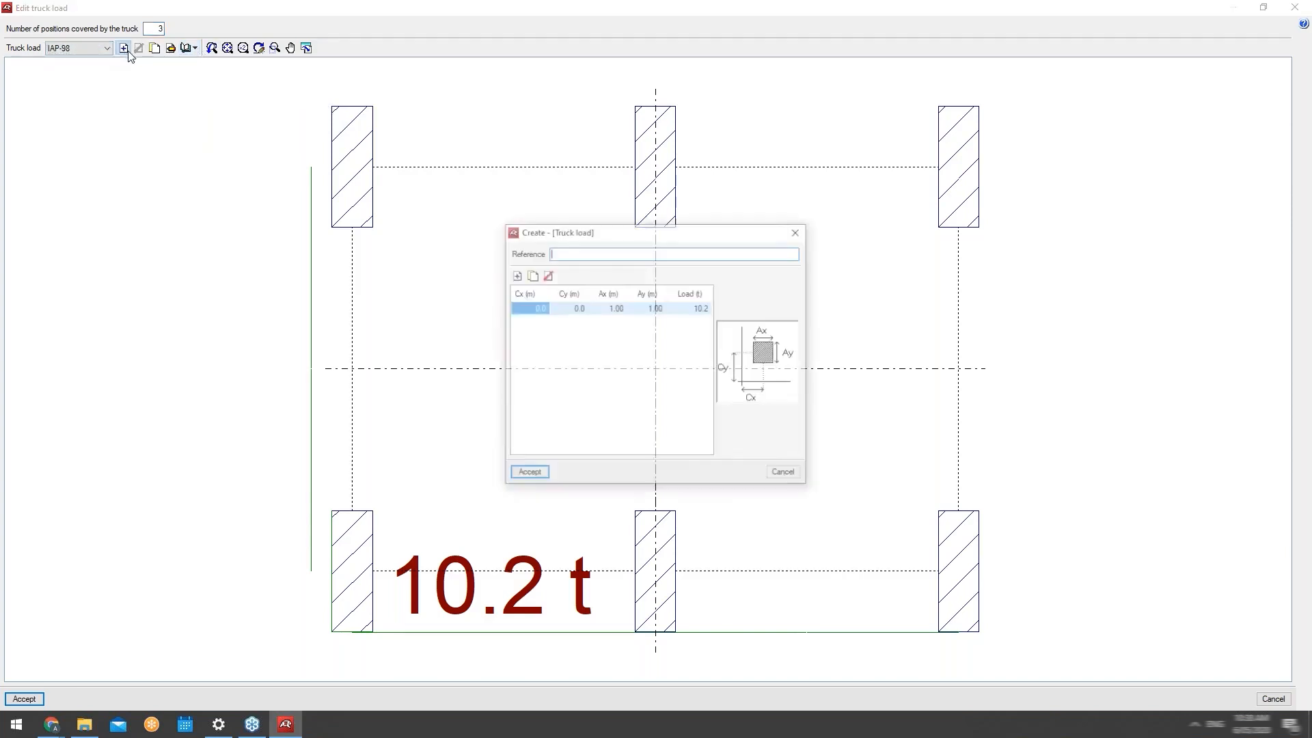
{"action": "left_click", "coordinate": [798, 231]}
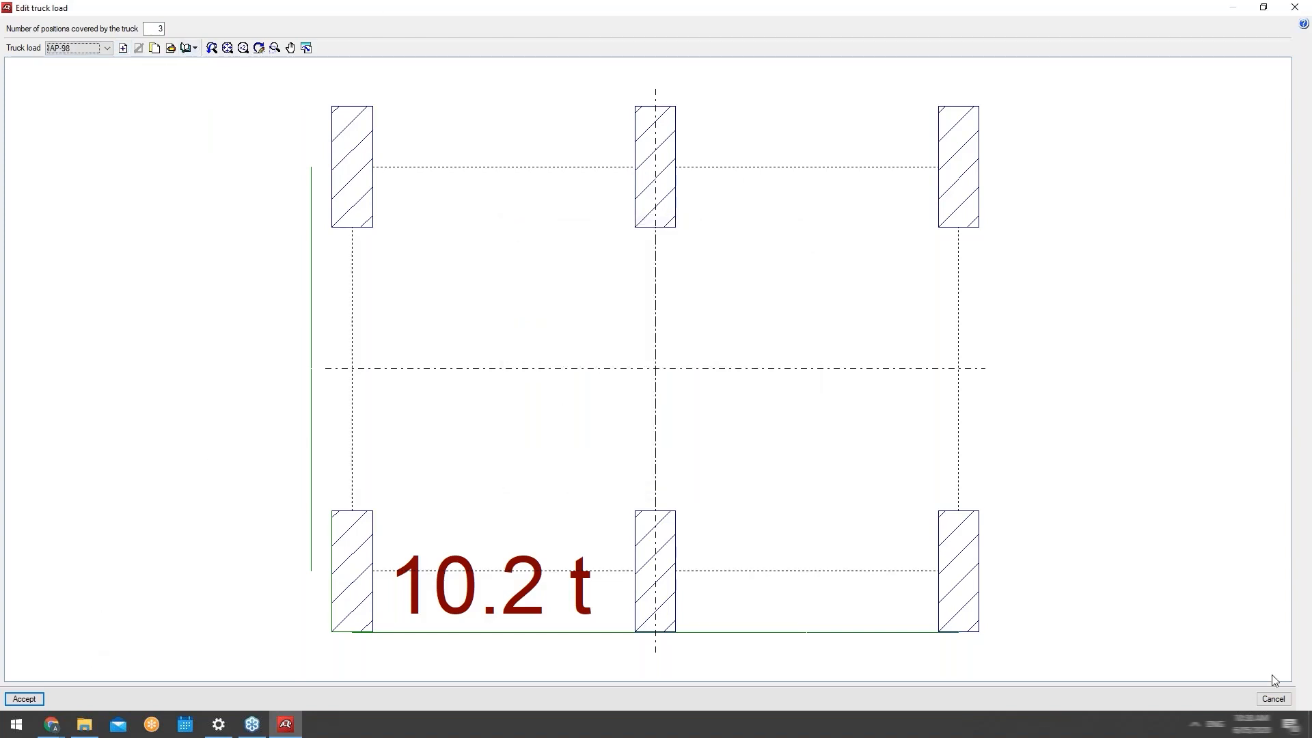
{"action": "left_click", "coordinate": [24, 699]}
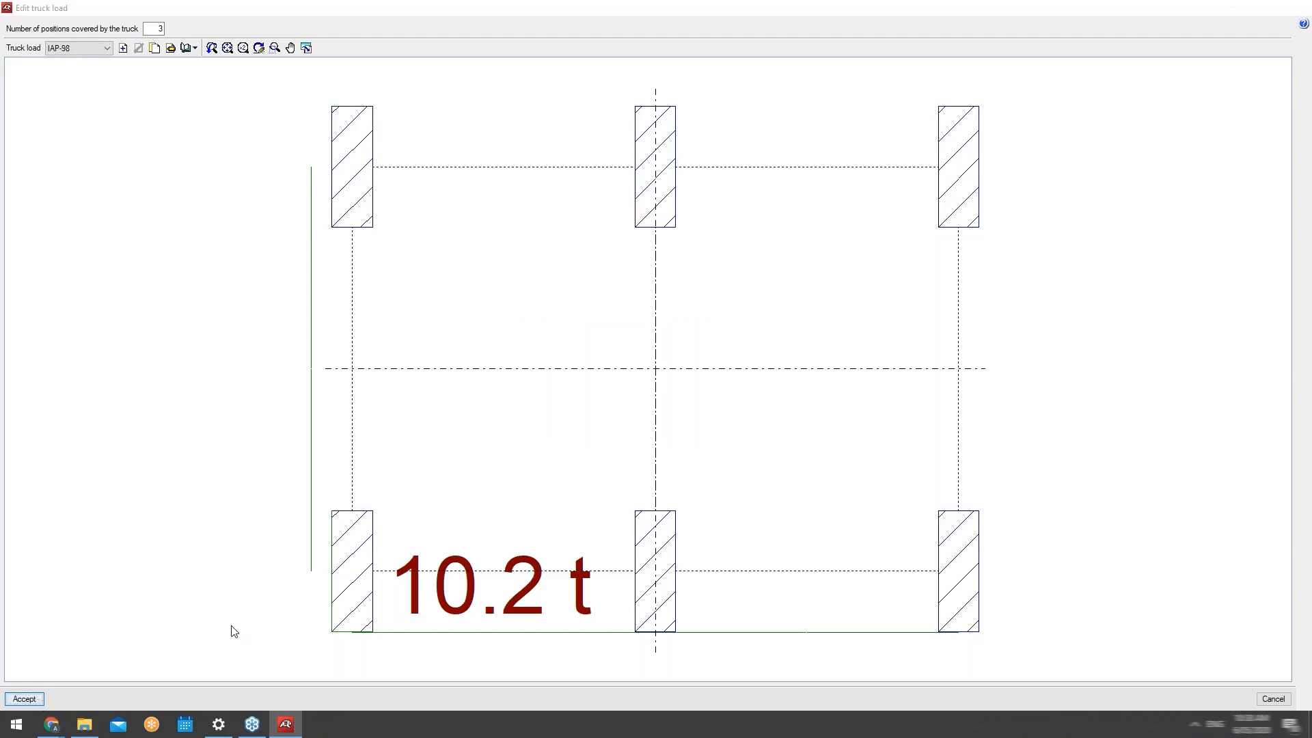
{"action": "left_click", "coordinate": [181, 23]}
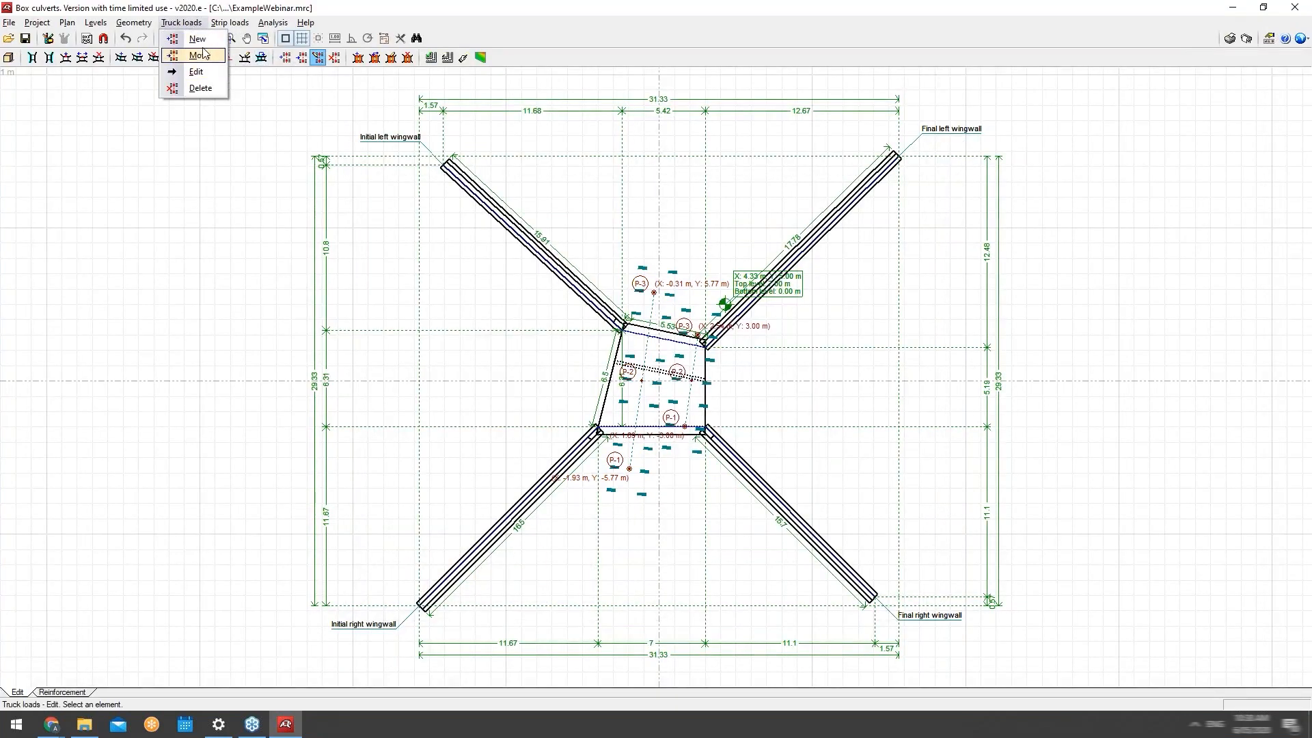
{"action": "mouse_move", "coordinate": [247, 22]}
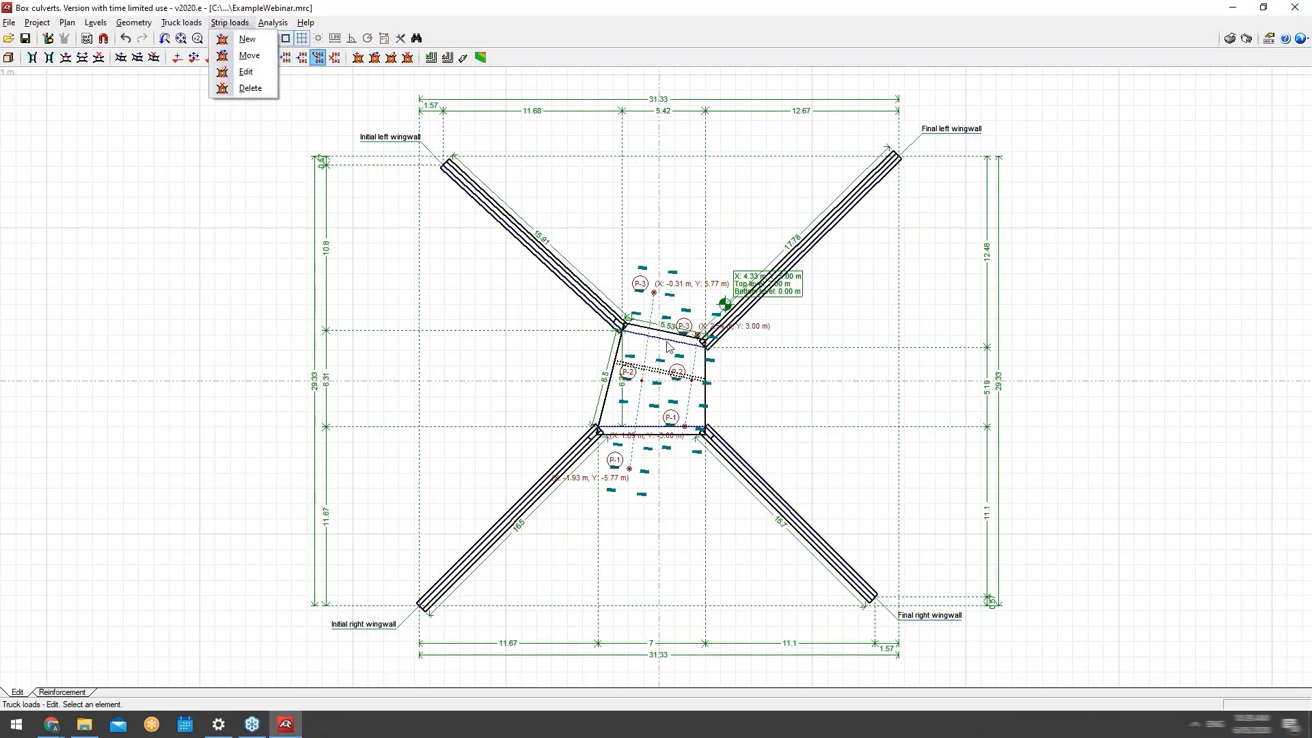
{"action": "mouse_move", "coordinate": [200, 26]}
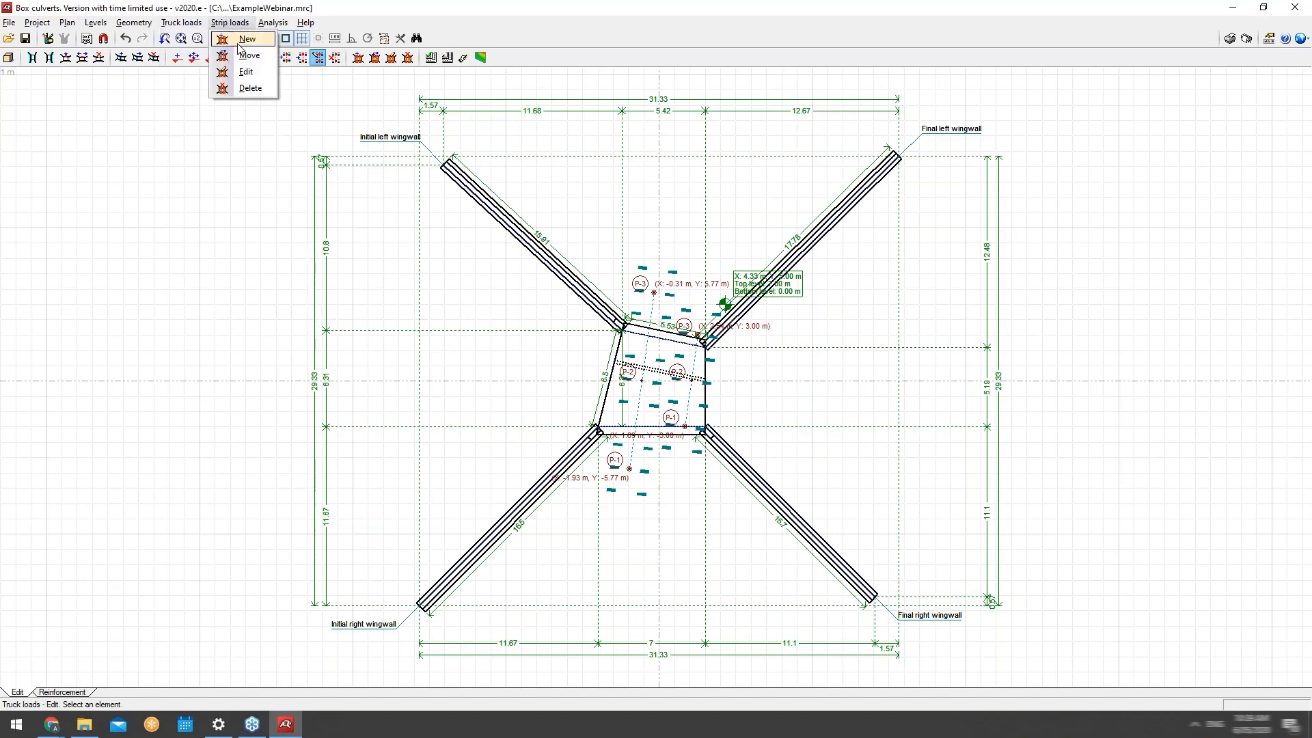
{"action": "left_click", "coordinate": [247, 40]}
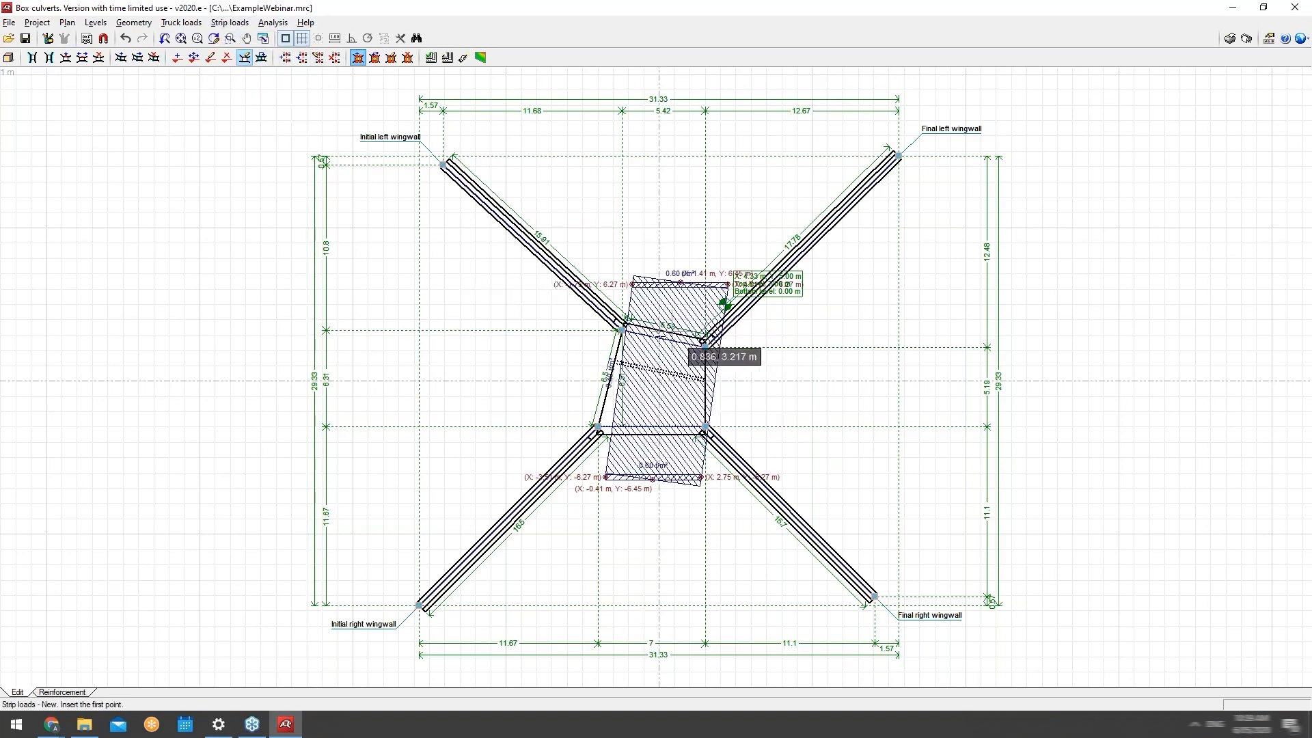
{"action": "left_click", "coordinate": [658, 311]}
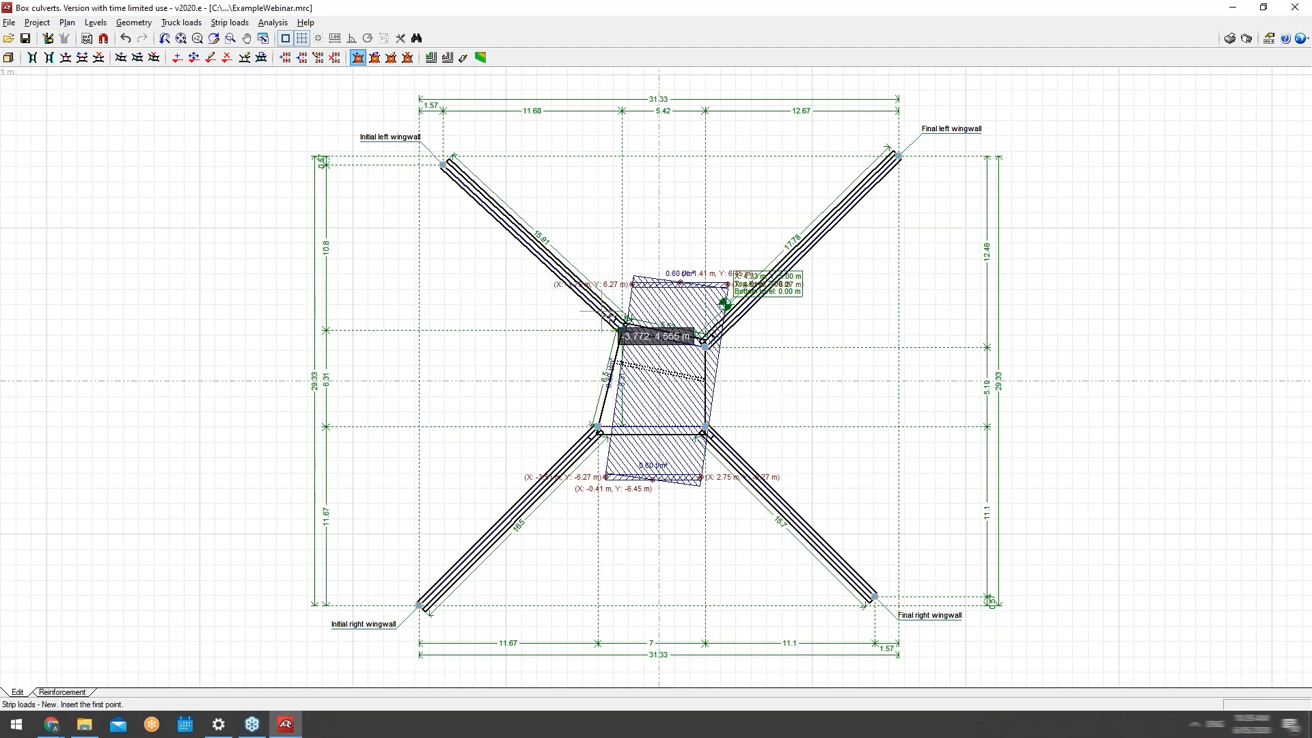
{"action": "left_click", "coordinate": [229, 23]}
{"action": "key", "text": "Escape"}
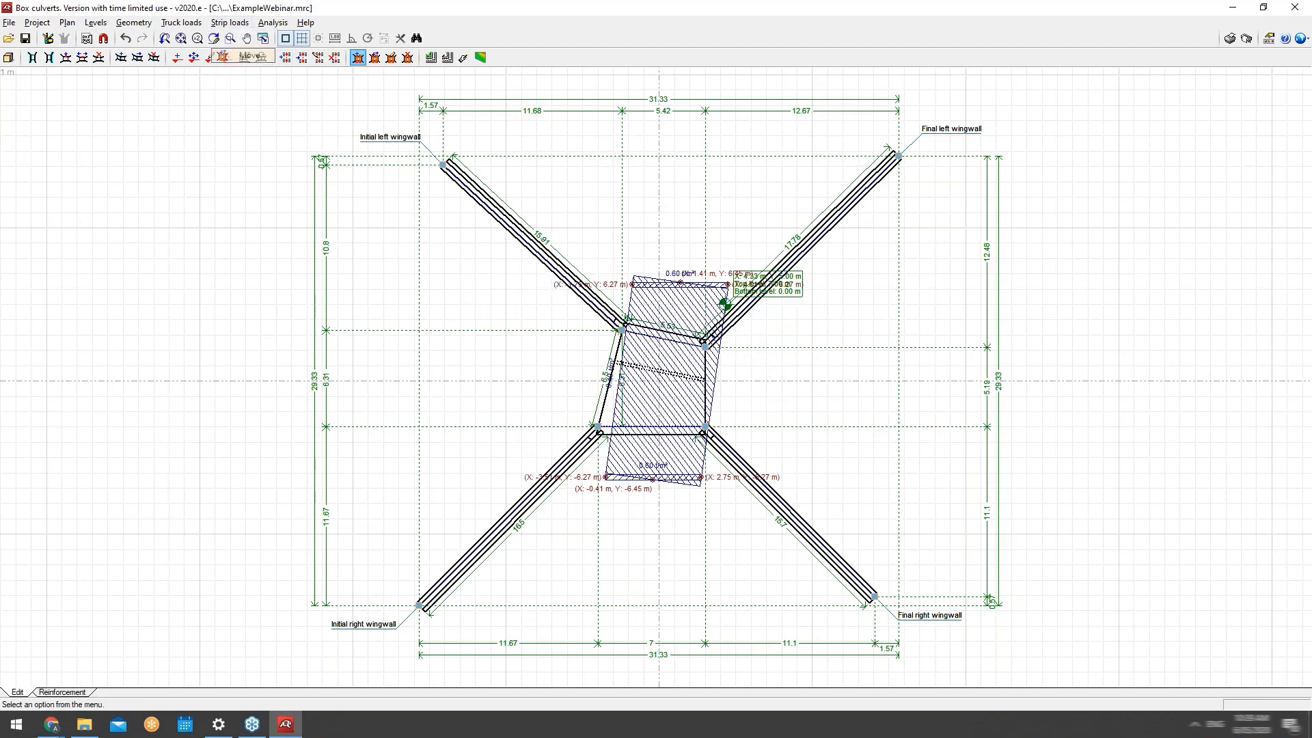
Open the strip load covering the culvert to review its width and load, and close it without changes.
{"action": "left_click", "coordinate": [239, 23]}
{"action": "left_click", "coordinate": [246, 71]}
{"action": "left_click", "coordinate": [656, 362]}
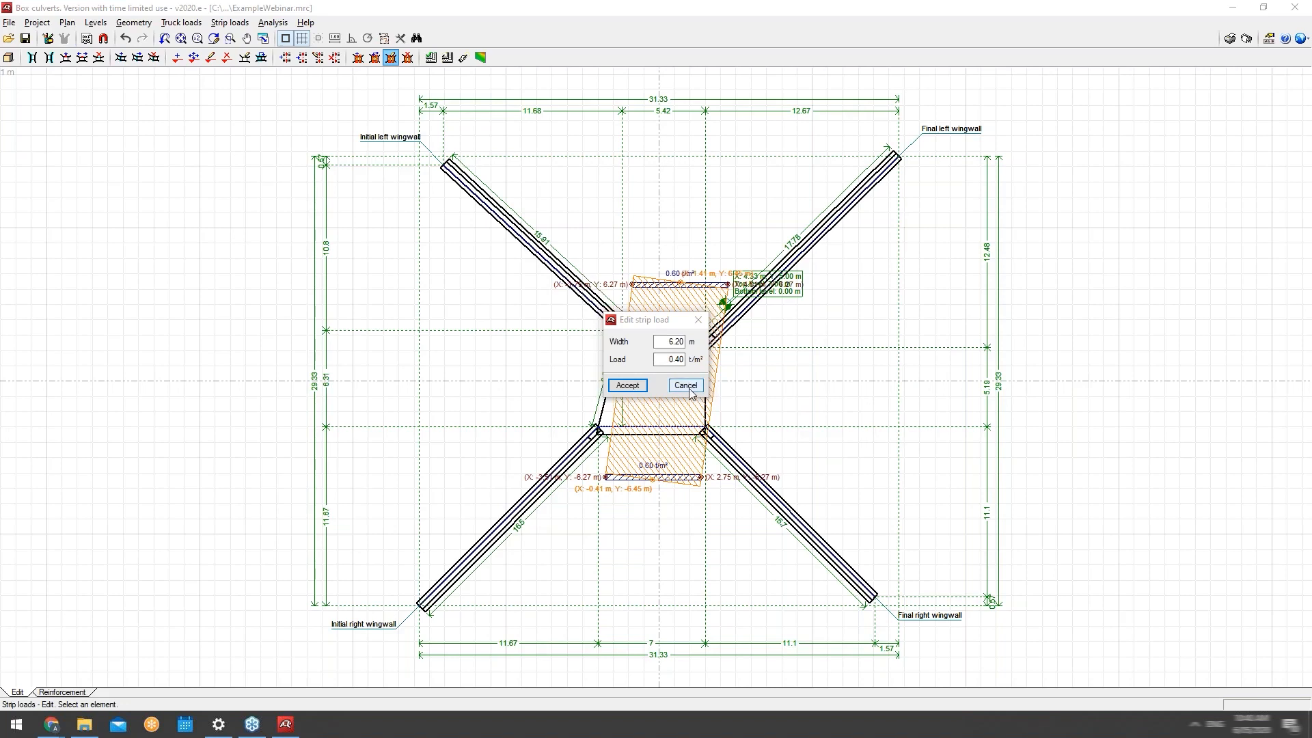
{"action": "left_click", "coordinate": [690, 390]}
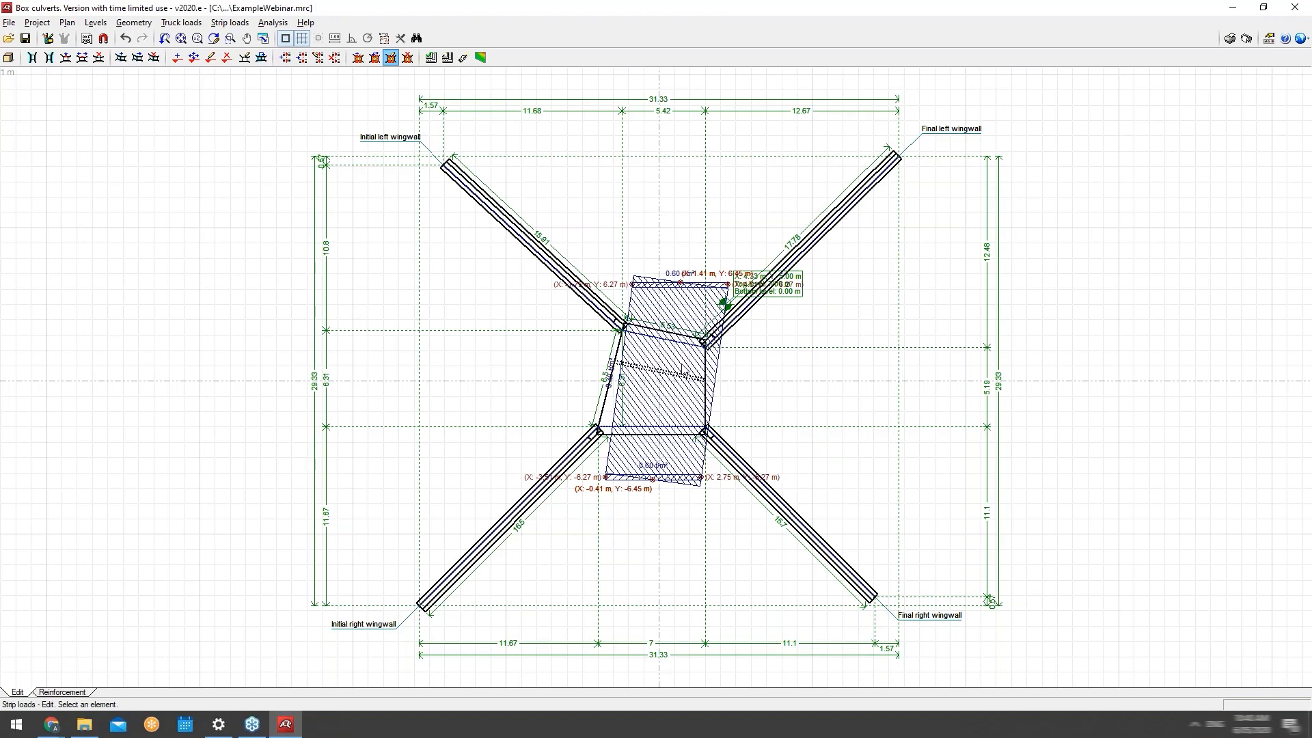
Run the Check analysis on the culvert and dismiss the resulting message.
{"action": "left_click", "coordinate": [306, 22]}
{"action": "mouse_move", "coordinate": [281, 25]}
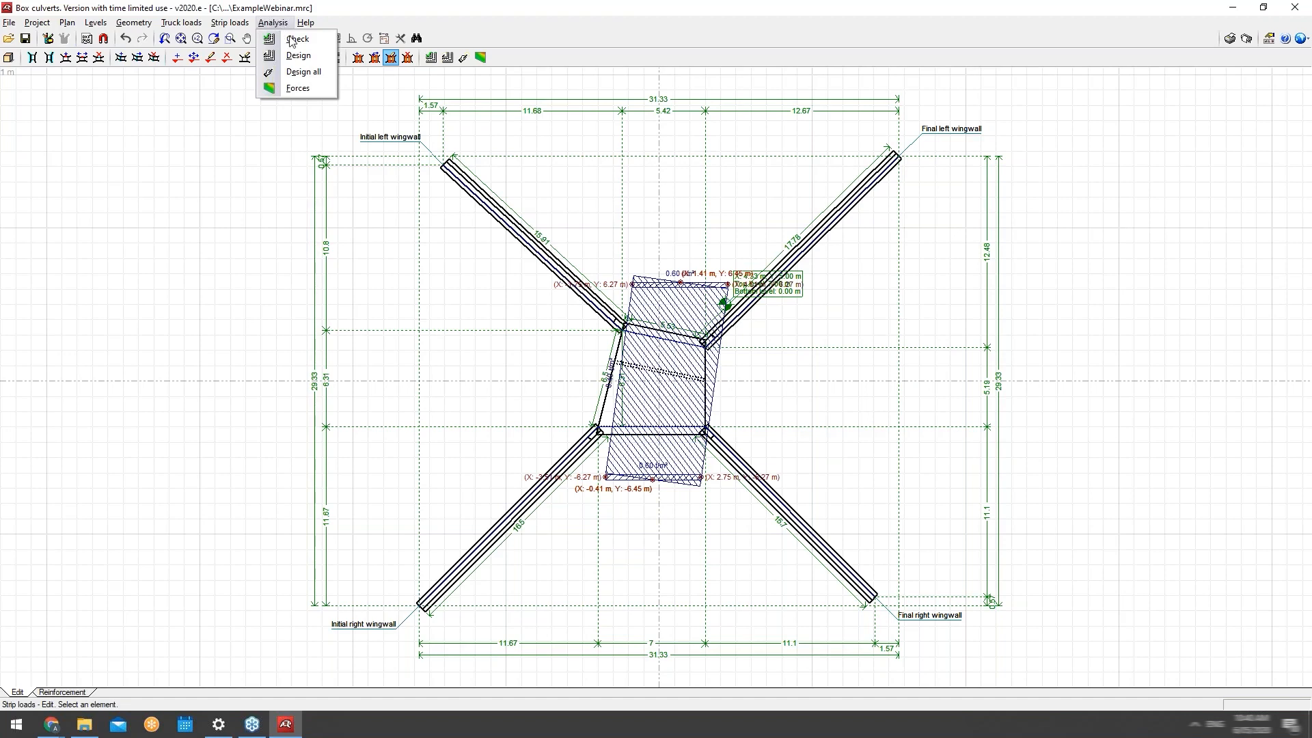
{"action": "left_click", "coordinate": [306, 40]}
{"action": "left_click", "coordinate": [272, 22]}
{"action": "left_click", "coordinate": [293, 39]}
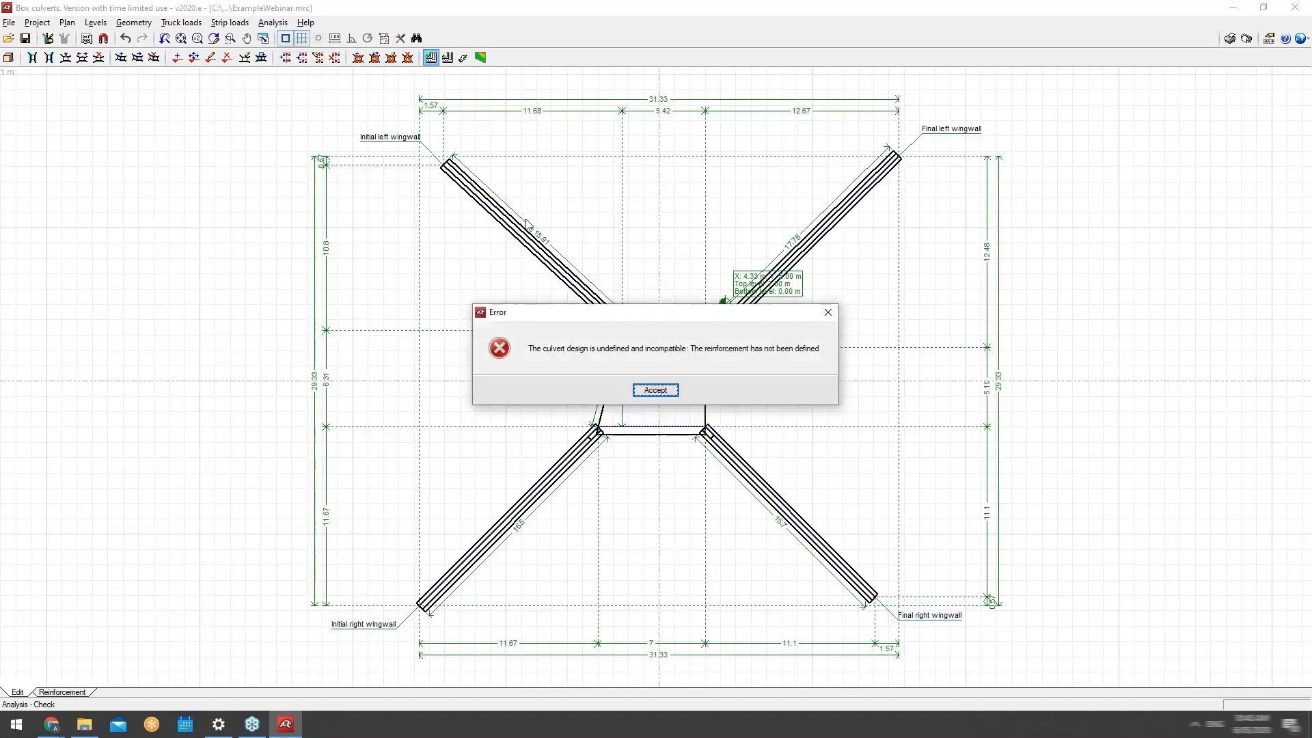
{"action": "left_click", "coordinate": [656, 390]}
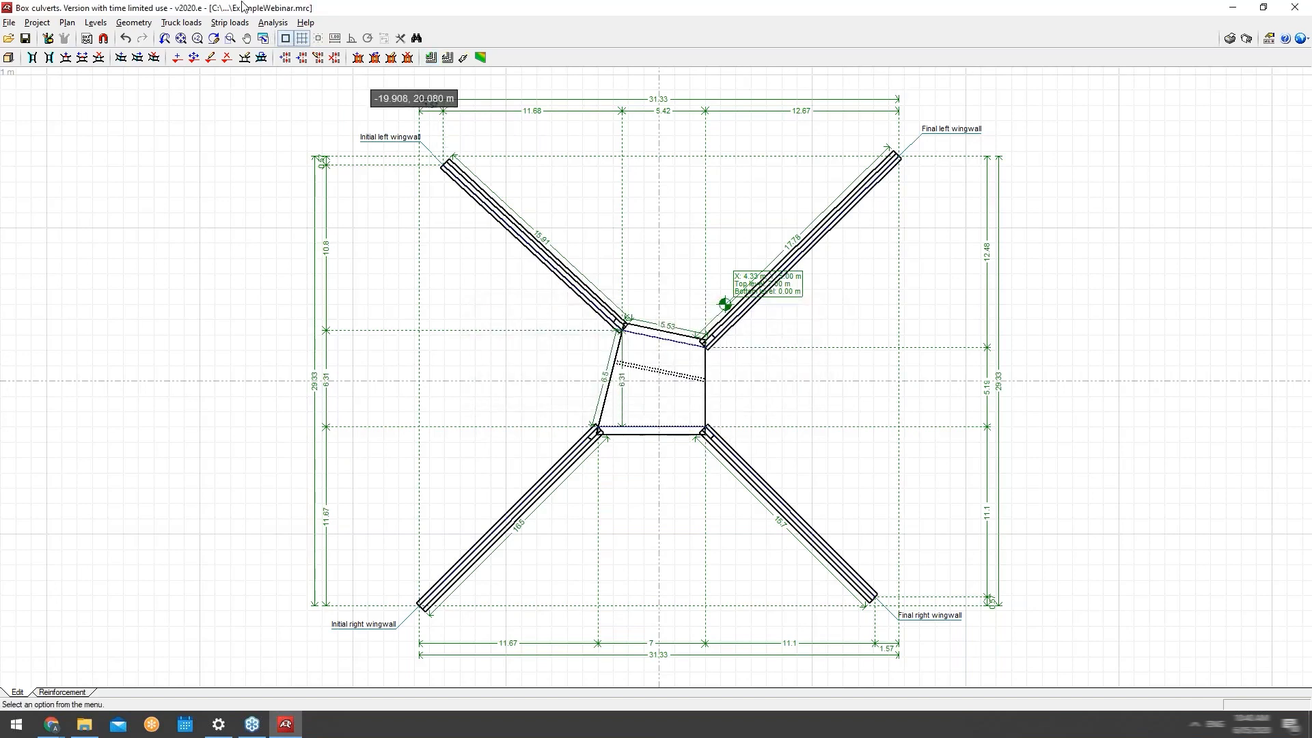
{"action": "left_click", "coordinate": [272, 23]}
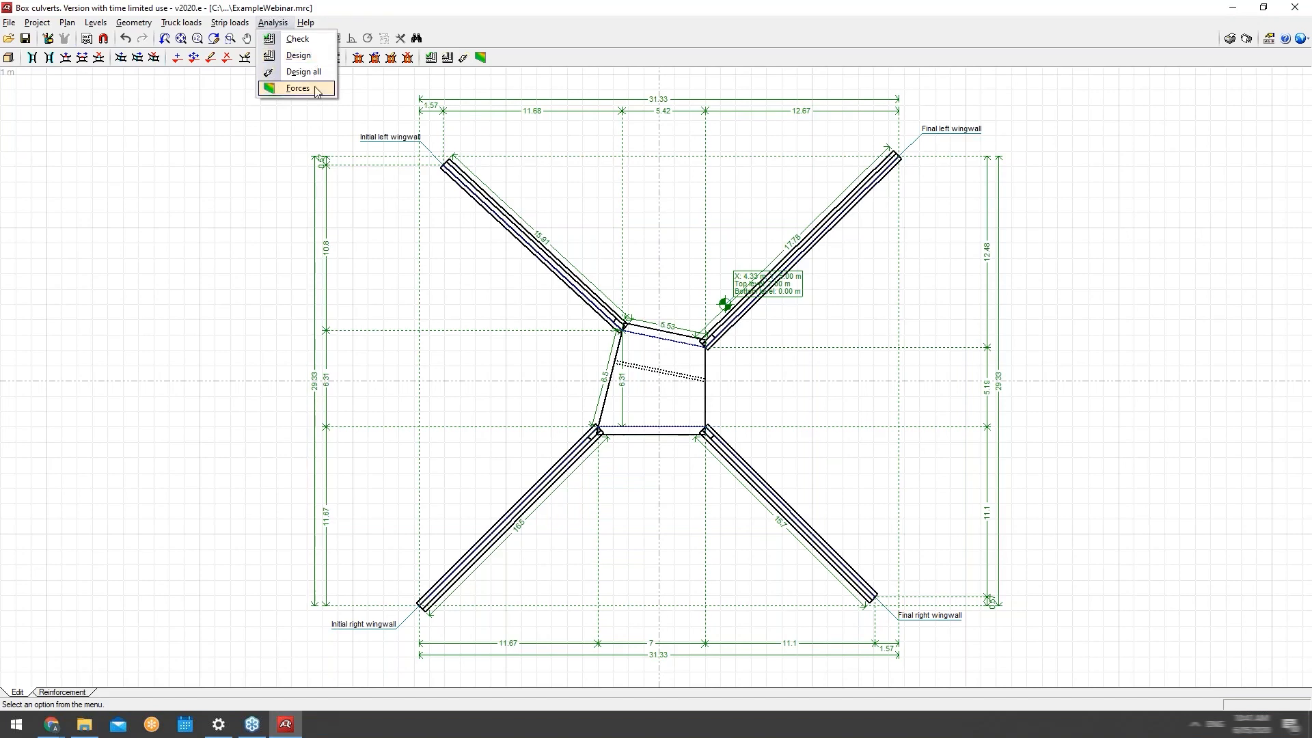
{"action": "left_click", "coordinate": [273, 22]}
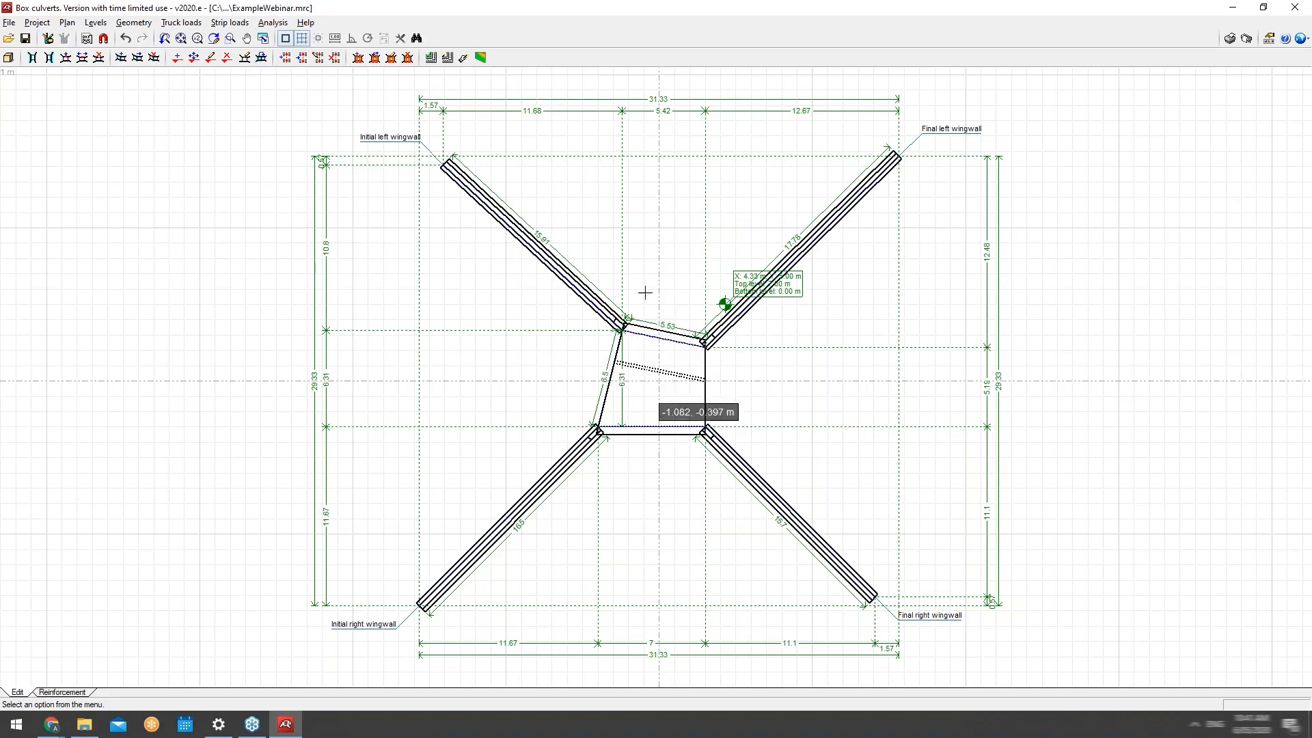
{"action": "left_click", "coordinate": [273, 23]}
{"action": "left_click", "coordinate": [273, 23]}
{"action": "left_click", "coordinate": [305, 22]}
{"action": "left_click", "coordinate": [305, 22]}
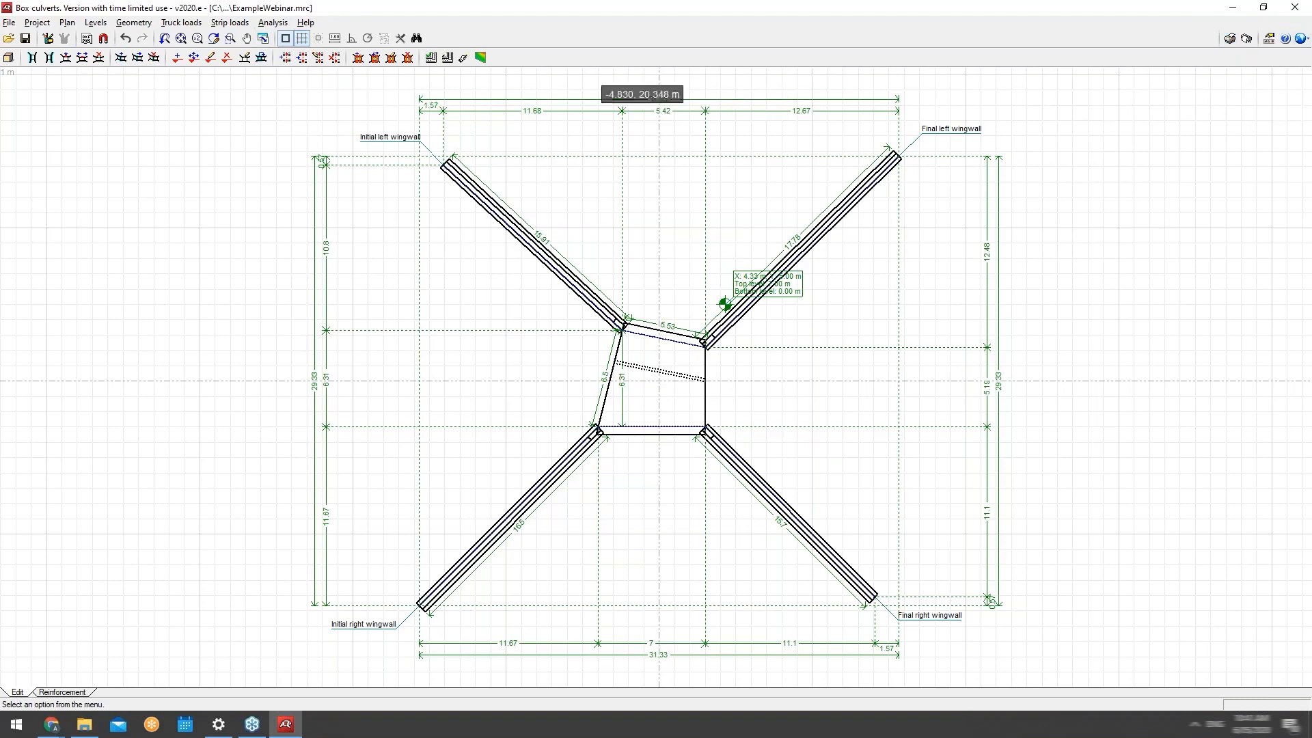
Open the Example 1 project, the straight culvert with two intermediate partitions, from the Box culverts examples folder.
{"action": "left_click", "coordinate": [11, 23]}
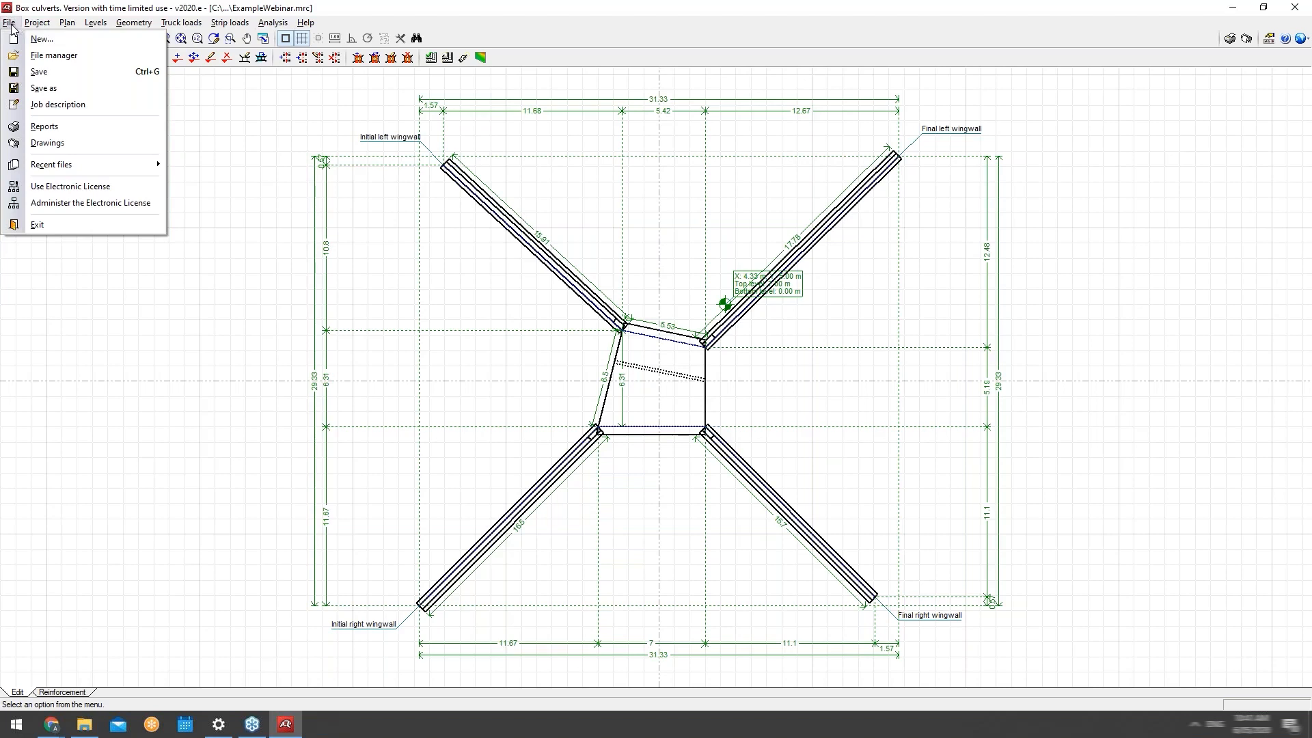
{"action": "left_click", "coordinate": [54, 55]}
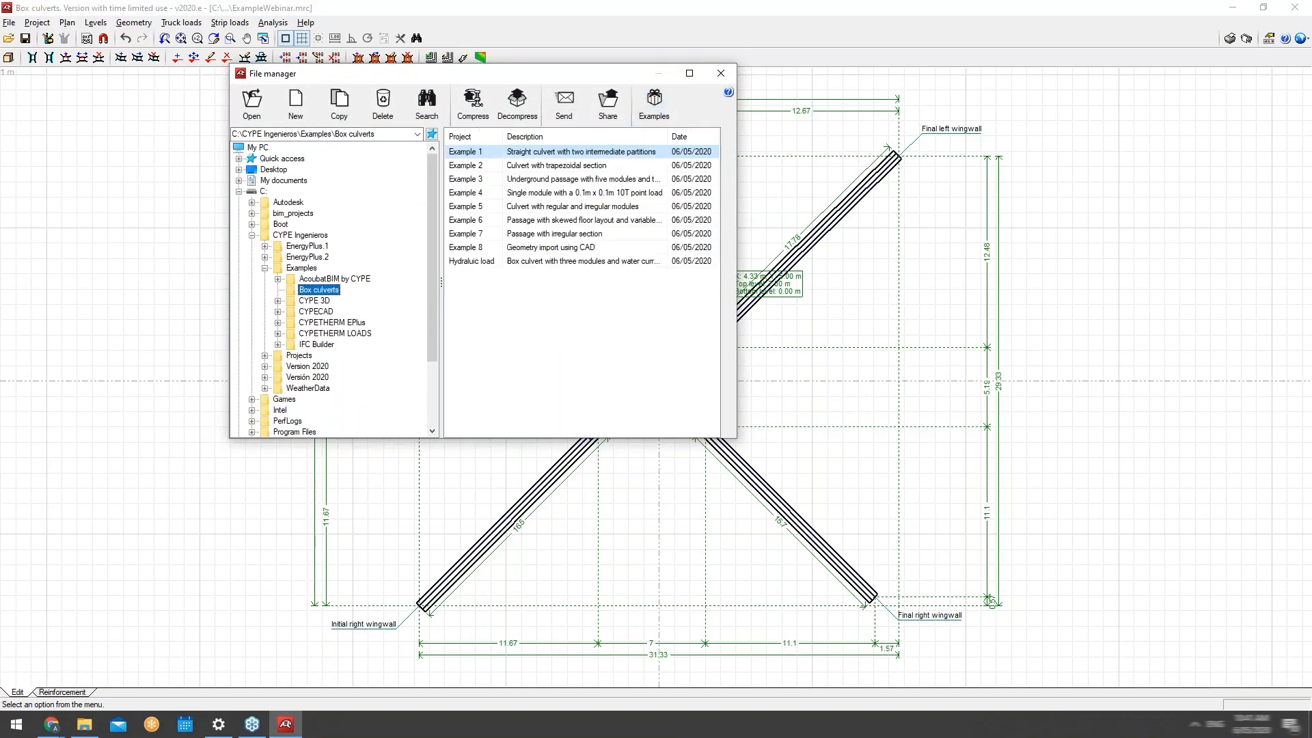
{"action": "double_click", "coordinate": [584, 156]}
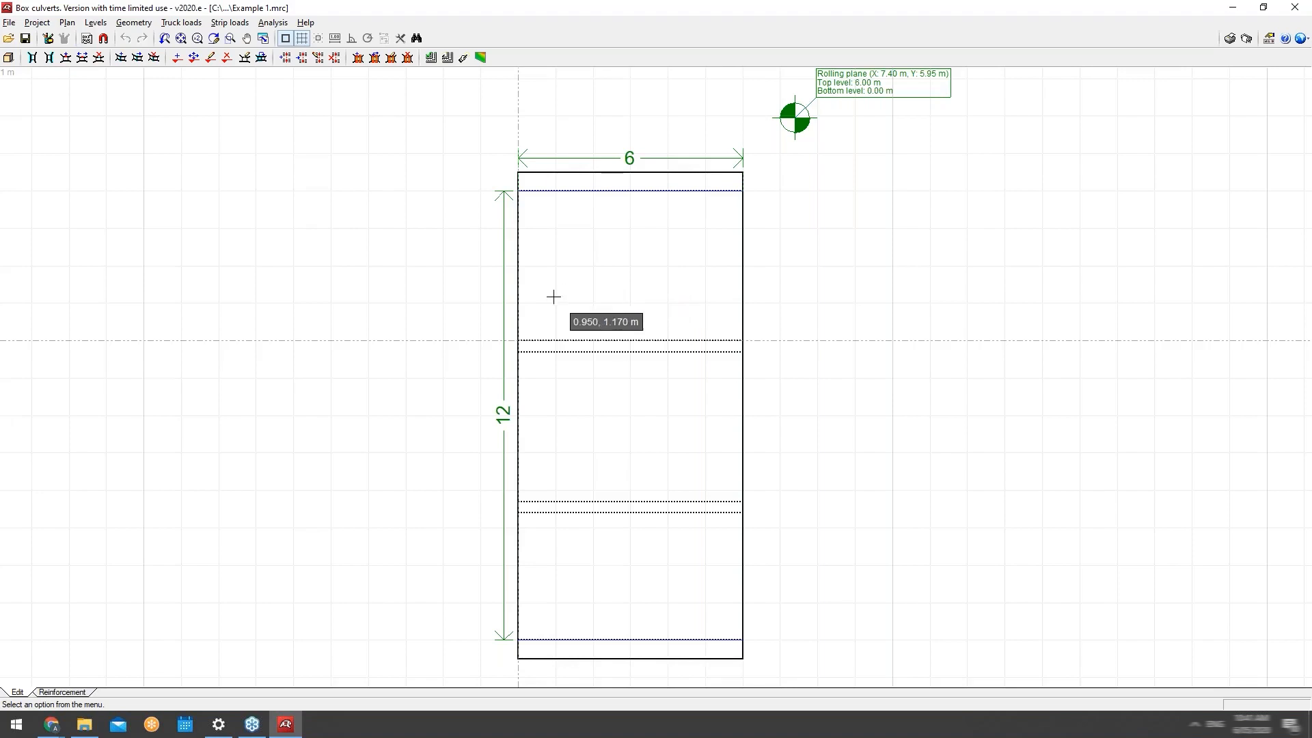
Examine the straight partitioned culvert in the 3D view from the front and side, and return to the plan.
{"action": "scroll", "coordinate": [551, 295], "scroll_direction": "down", "scroll_amount": 1}
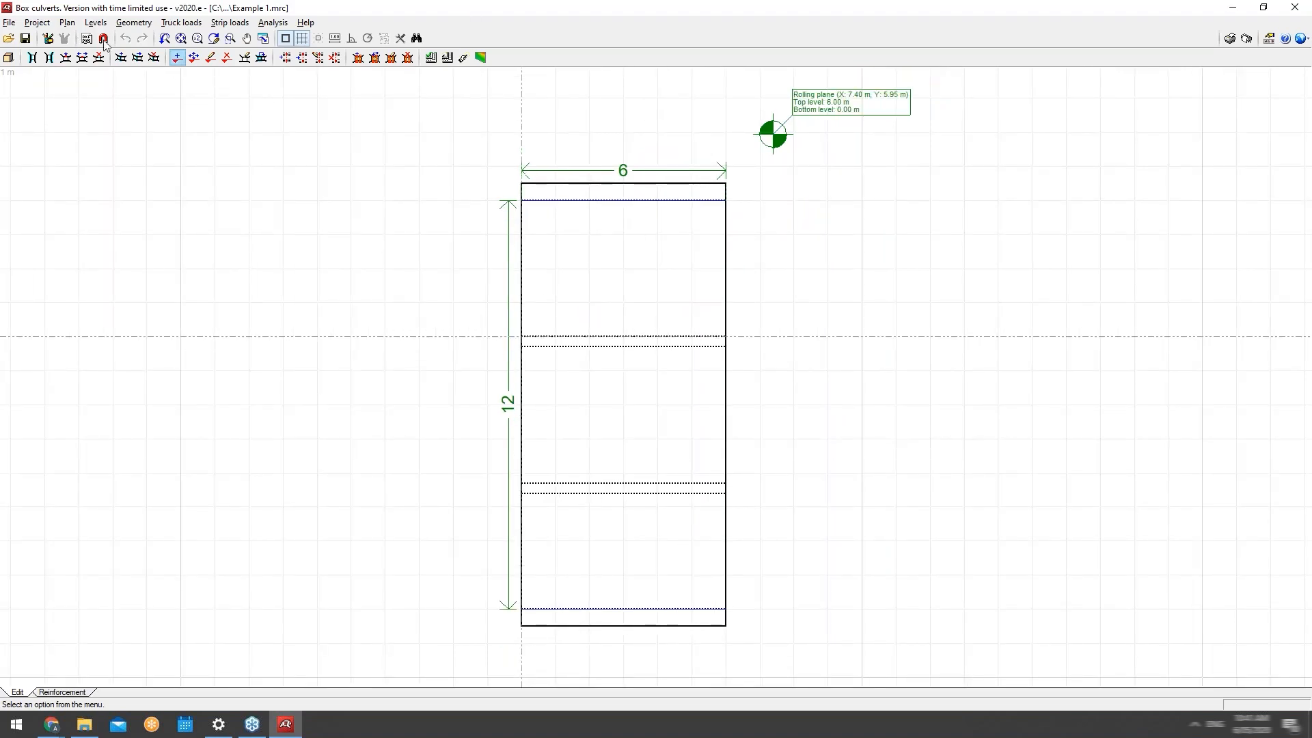
{"action": "left_click", "coordinate": [57, 24]}
{"action": "mouse_move", "coordinate": [55, 25]}
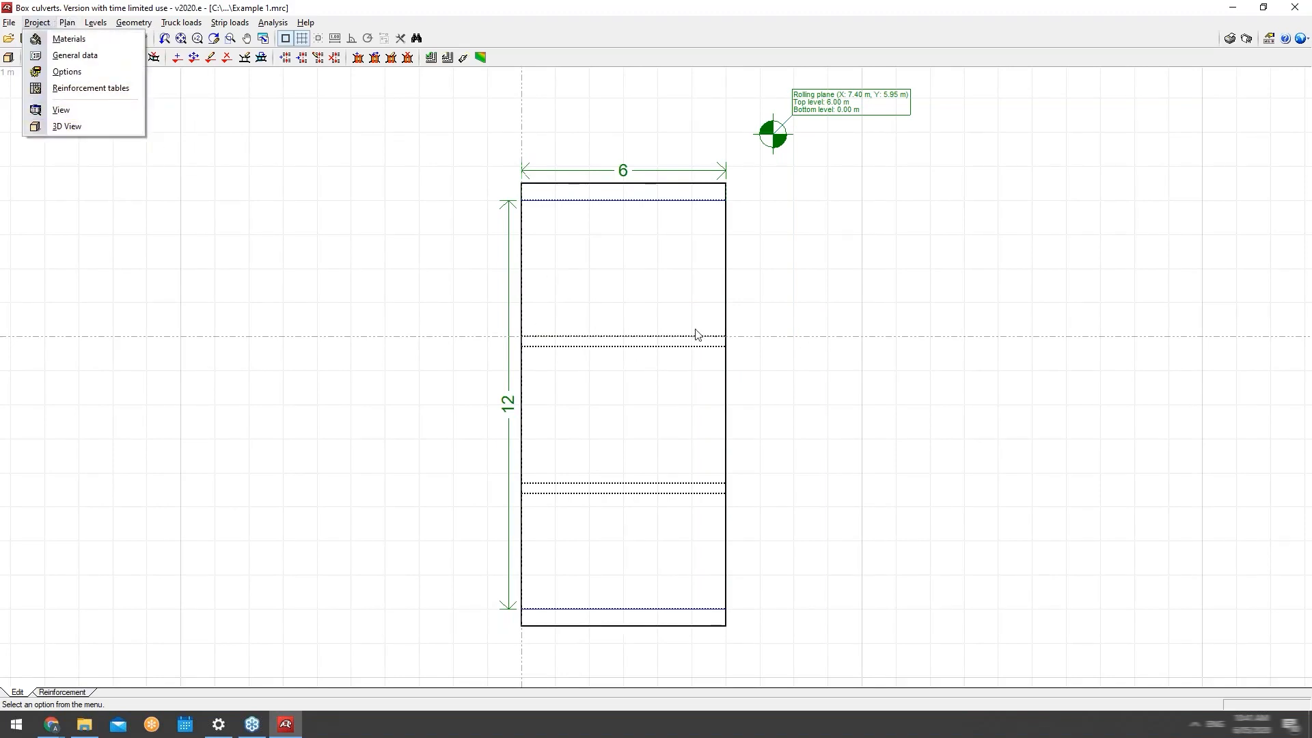
{"action": "left_click", "coordinate": [101, 129]}
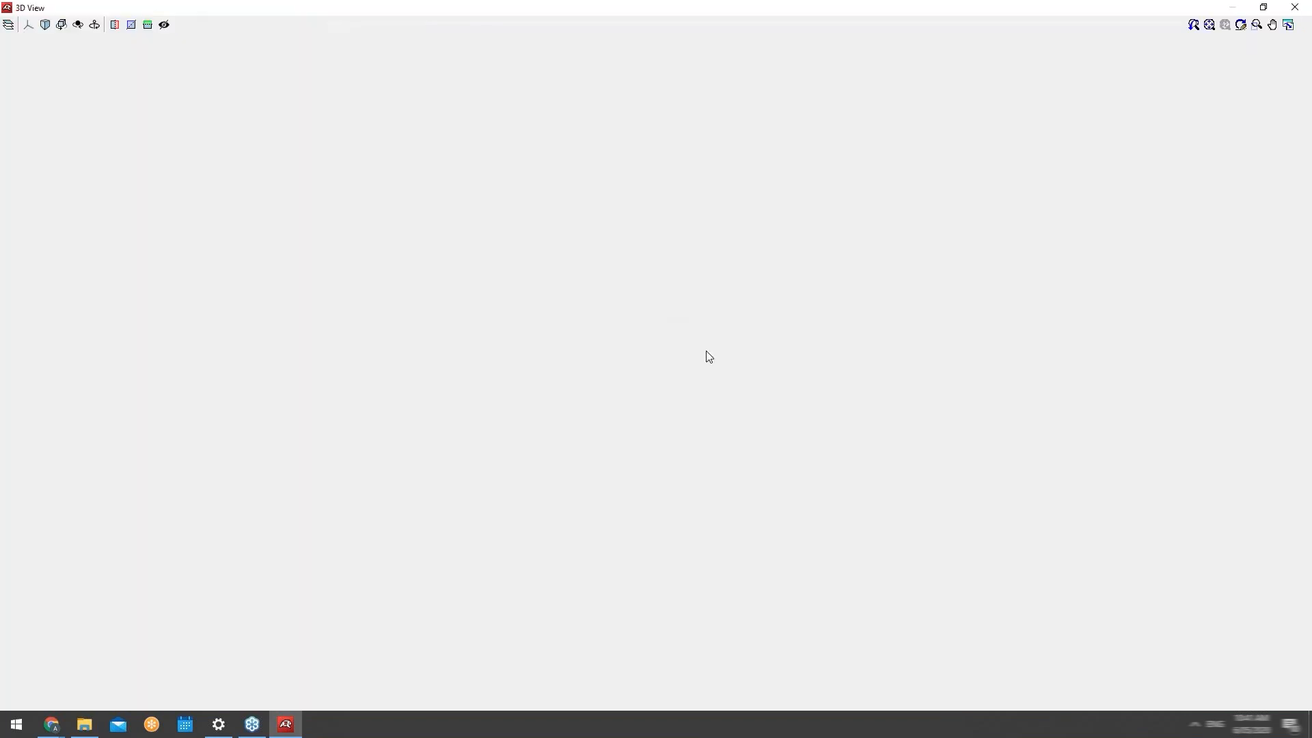
{"action": "left_click_drag", "start_coordinate": [707, 350], "coordinate": [639, 397]}
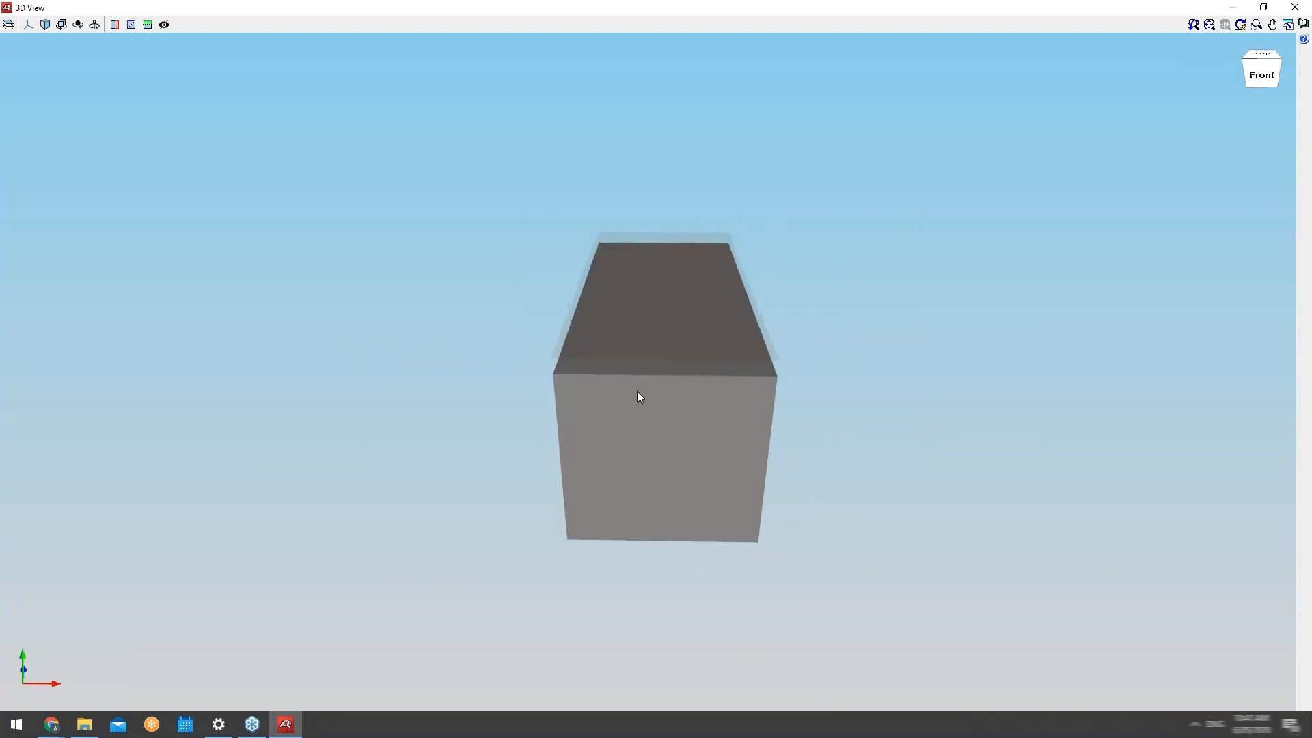
{"action": "left_click_drag", "start_coordinate": [537, 274], "coordinate": [618, 328]}
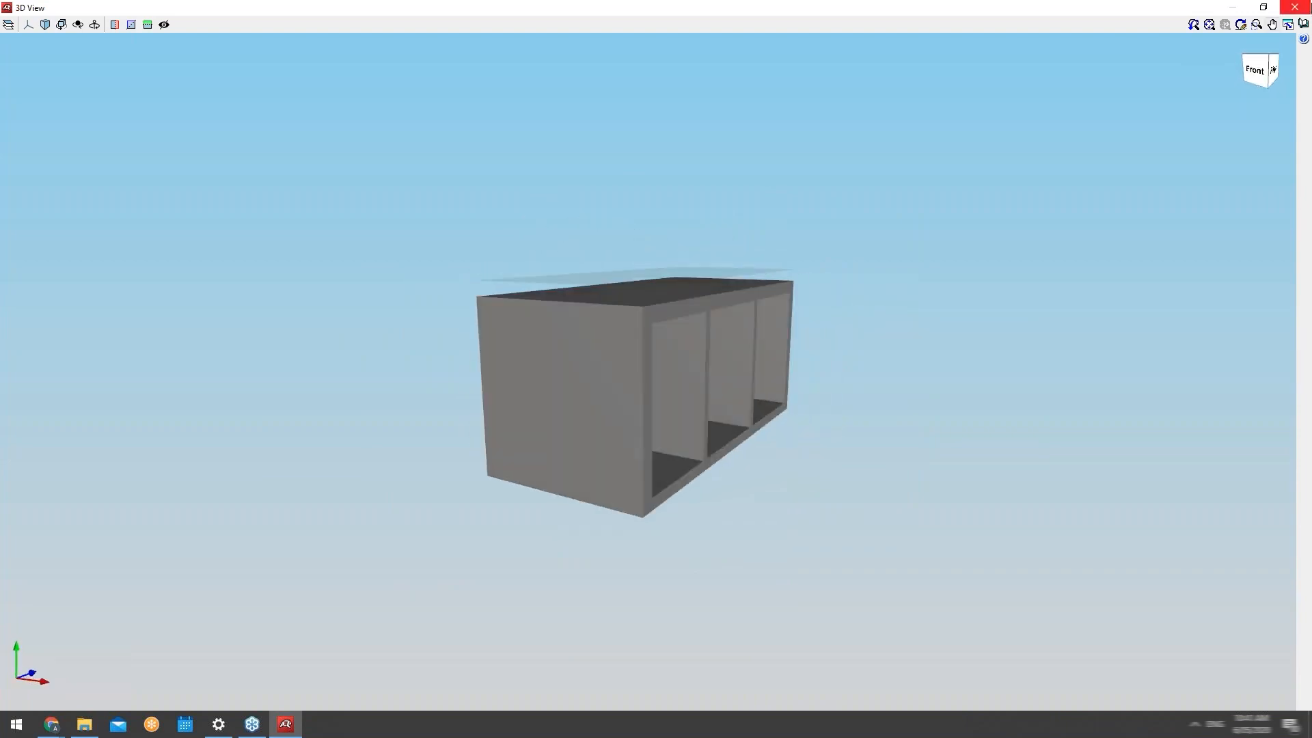
{"action": "left_click", "coordinate": [1298, 7]}
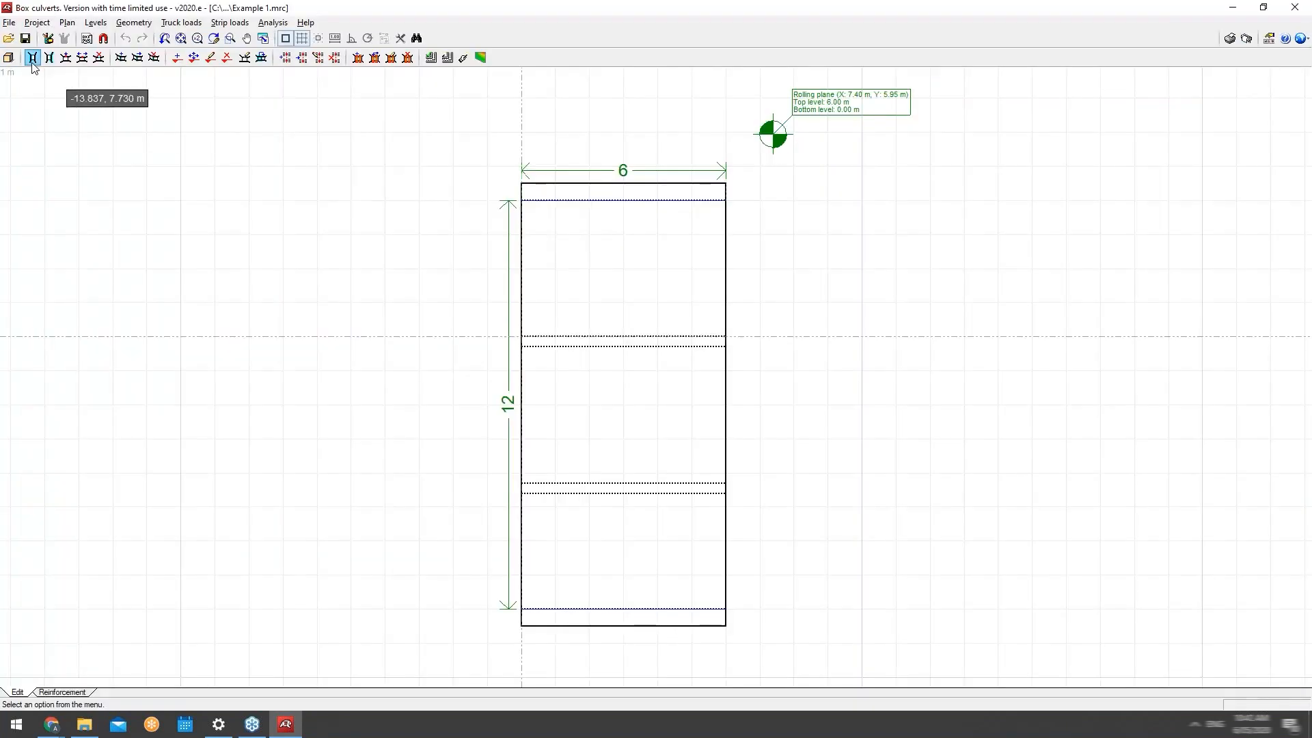
Open the Example 2 project, the culvert with trapezoidal section, from the Box culverts examples folder.
{"action": "left_click", "coordinate": [7, 25]}
{"action": "left_click", "coordinate": [31, 53]}
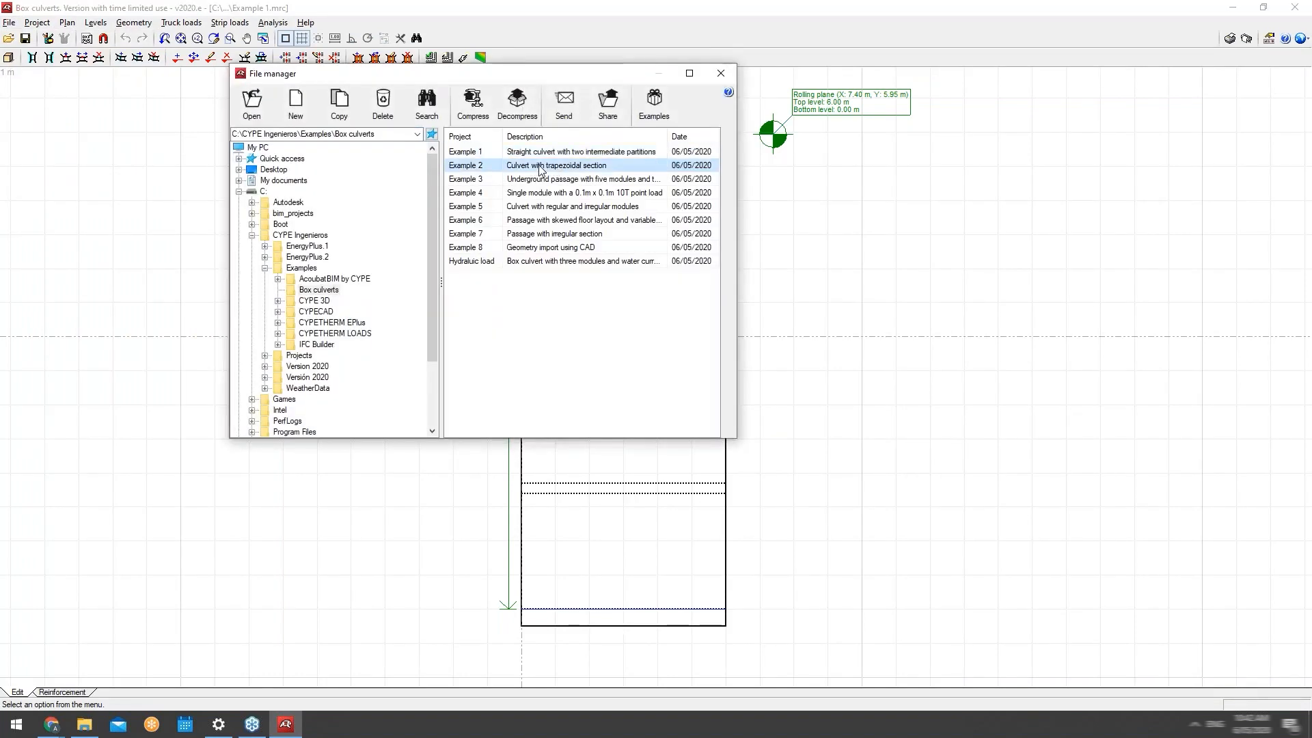
{"action": "double_click", "coordinate": [540, 167]}
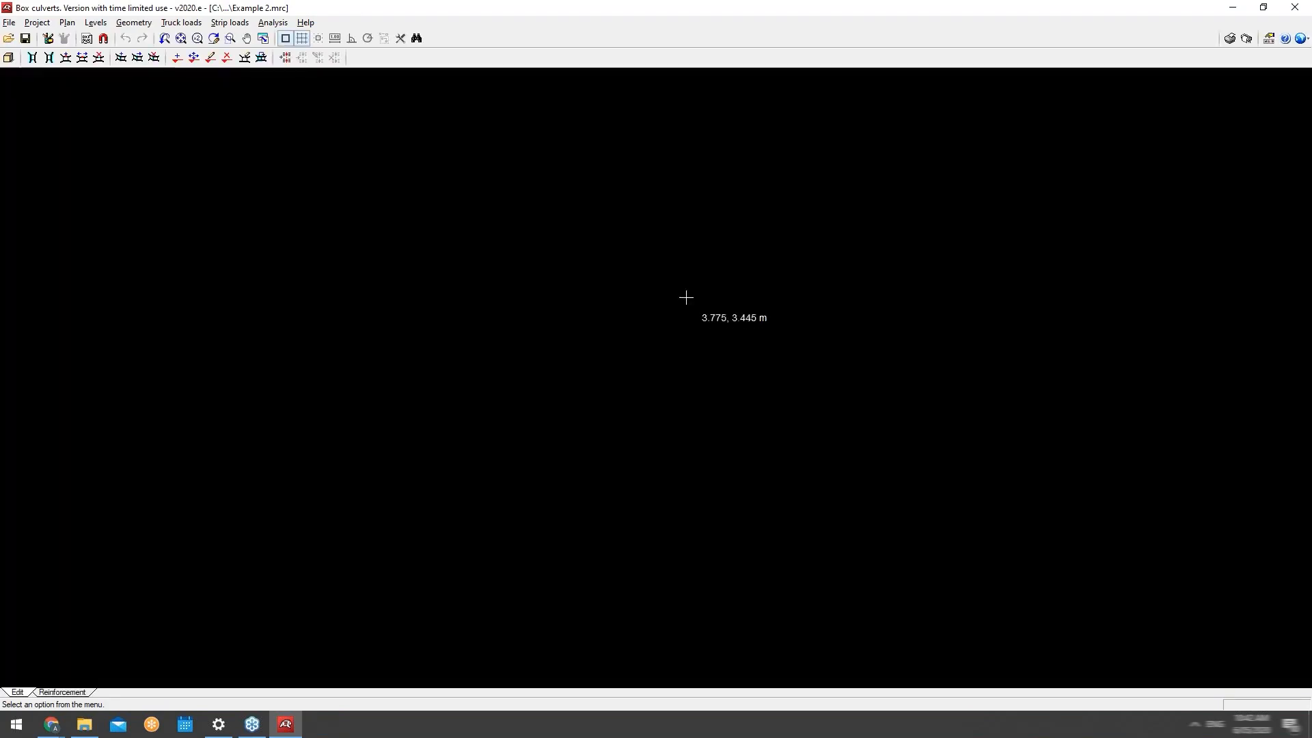
Inspect the trapezoidal culvert in the 3D view, looking through its open end, and close the view.
{"action": "scroll", "coordinate": [629, 281], "scroll_direction": "down", "scroll_amount": 2}
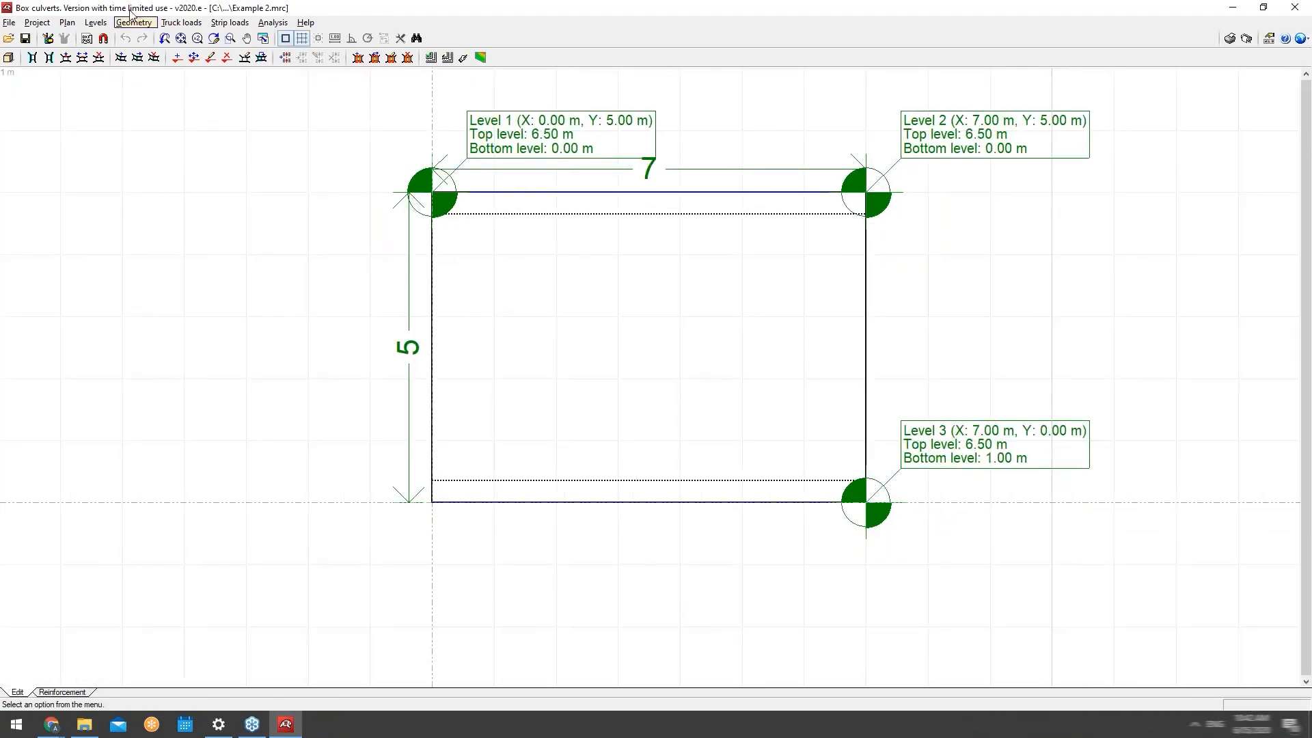
{"action": "left_click", "coordinate": [65, 23]}
{"action": "left_click", "coordinate": [61, 127]}
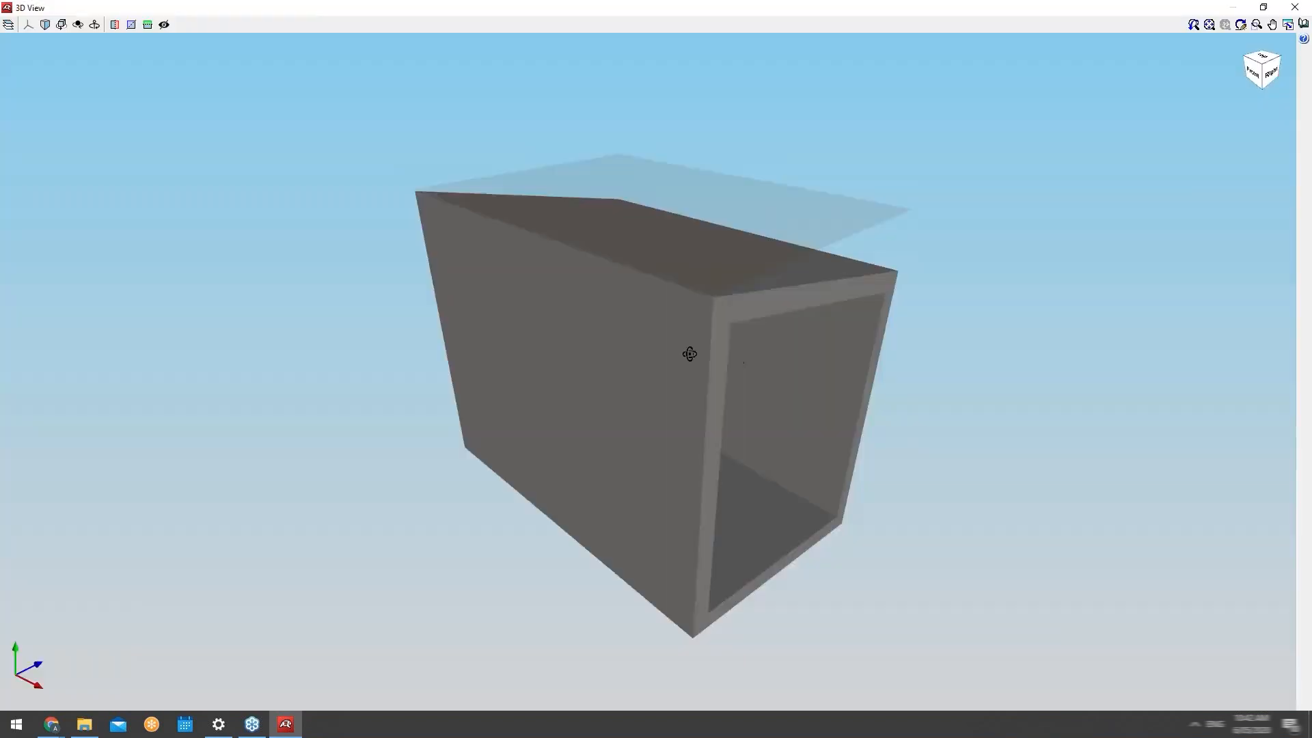
{"action": "left_click_drag", "start_coordinate": [689, 354], "coordinate": [735, 281]}
{"action": "scroll", "coordinate": [627, 333], "scroll_direction": "down", "scroll_amount": 2}
{"action": "left_click_drag", "start_coordinate": [704, 378], "coordinate": [574, 452]}
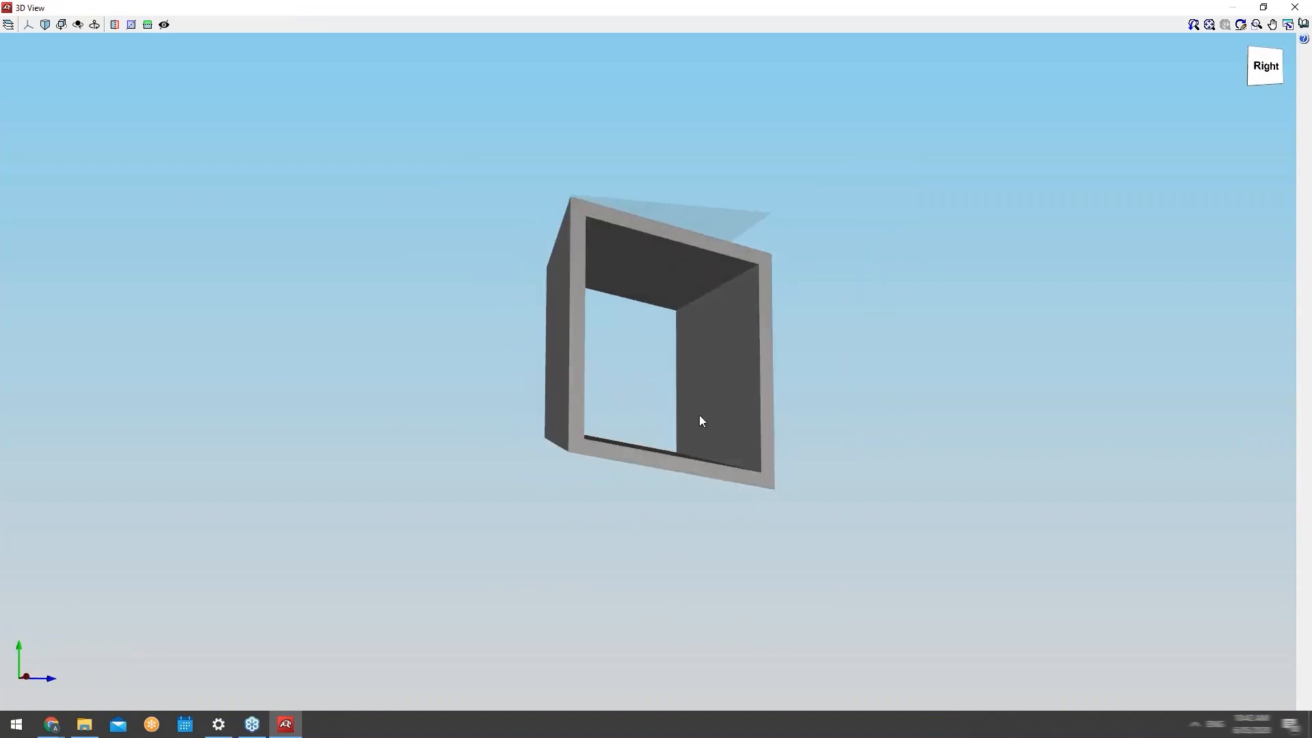
{"action": "left_click", "coordinate": [1295, 7]}
Open the Example 3 project, the underground passage with five modules, from the Box culverts examples folder.
{"action": "left_click", "coordinate": [9, 22]}
{"action": "key", "text": "Escape"}
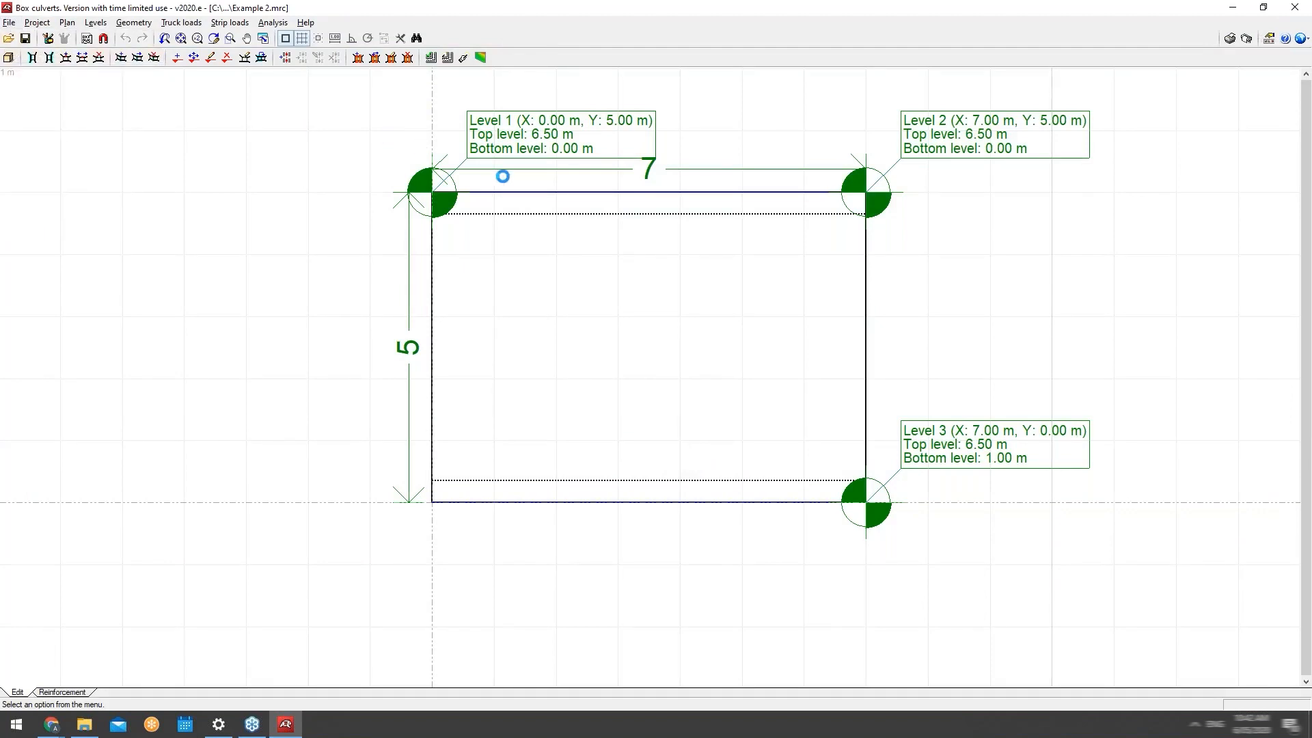
{"action": "double_click", "coordinate": [629, 179]}
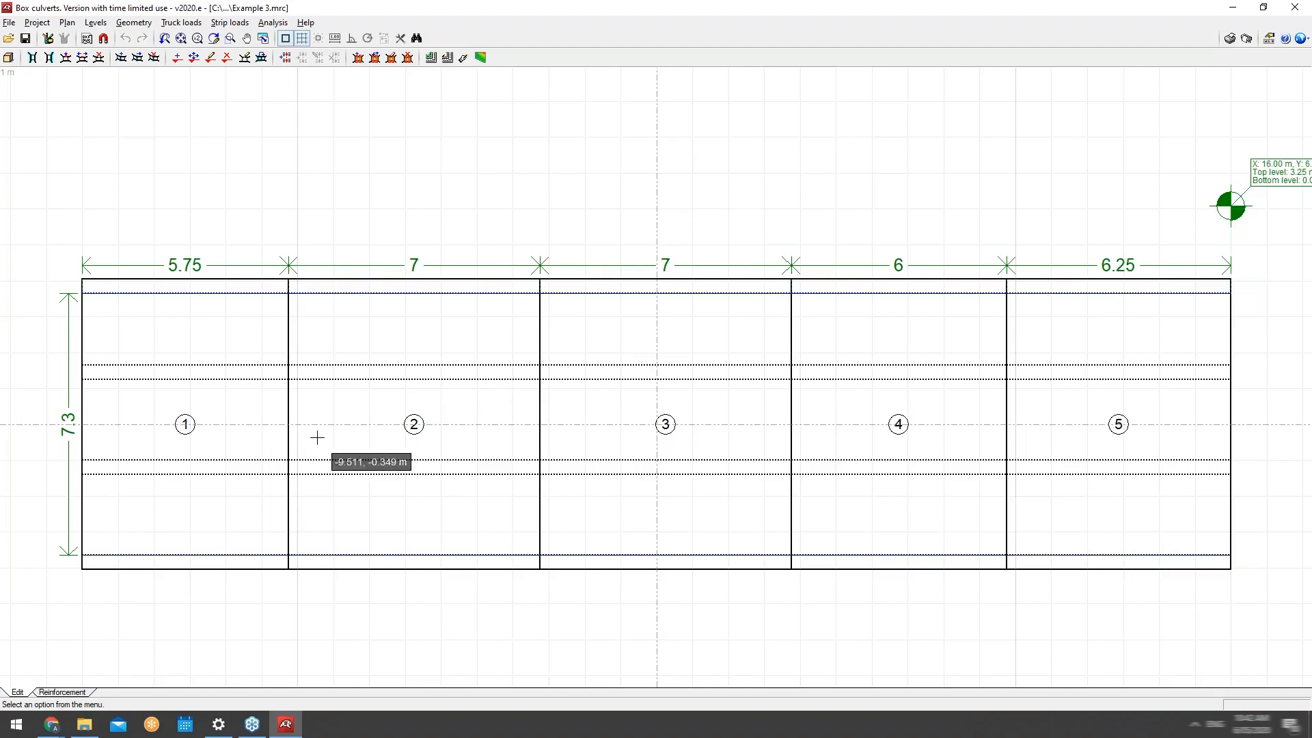
Display the five-module underground passage in 3D and orbit it to show its end openings.
{"action": "left_click", "coordinate": [8, 22]}
{"action": "left_click", "coordinate": [63, 127]}
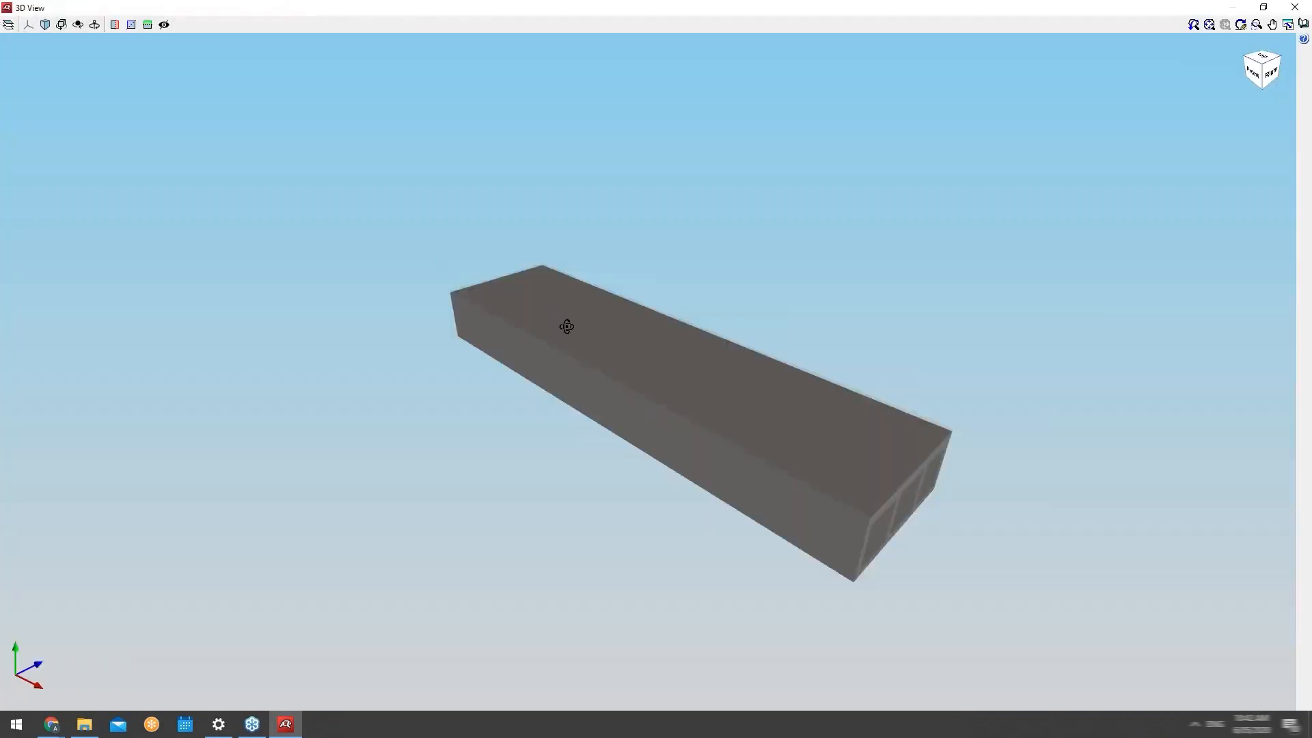
{"action": "left_click_drag", "start_coordinate": [565, 326], "coordinate": [792, 396]}
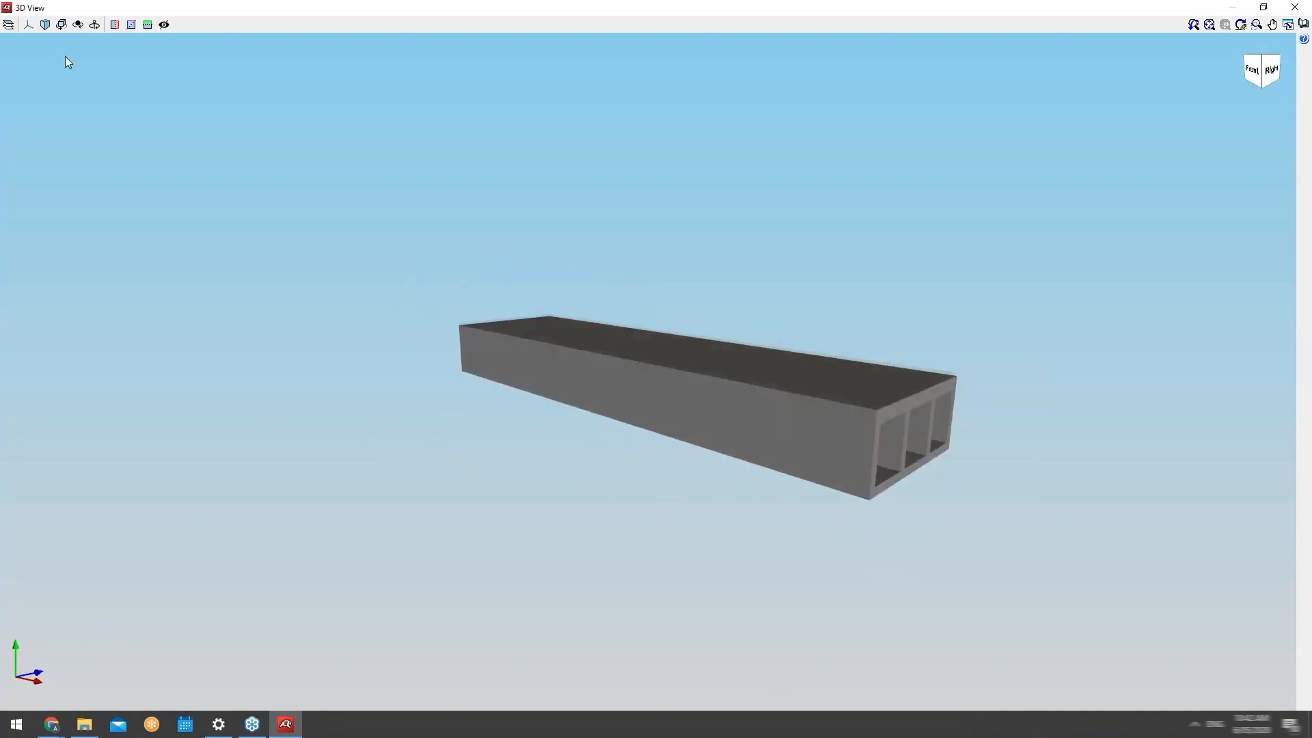
Give the 3D view a black background, show materials and object edges without ground, inspect the passage and close the view.
{"action": "left_click", "coordinate": [8, 24]}
{"action": "left_click", "coordinate": [36, 126]}
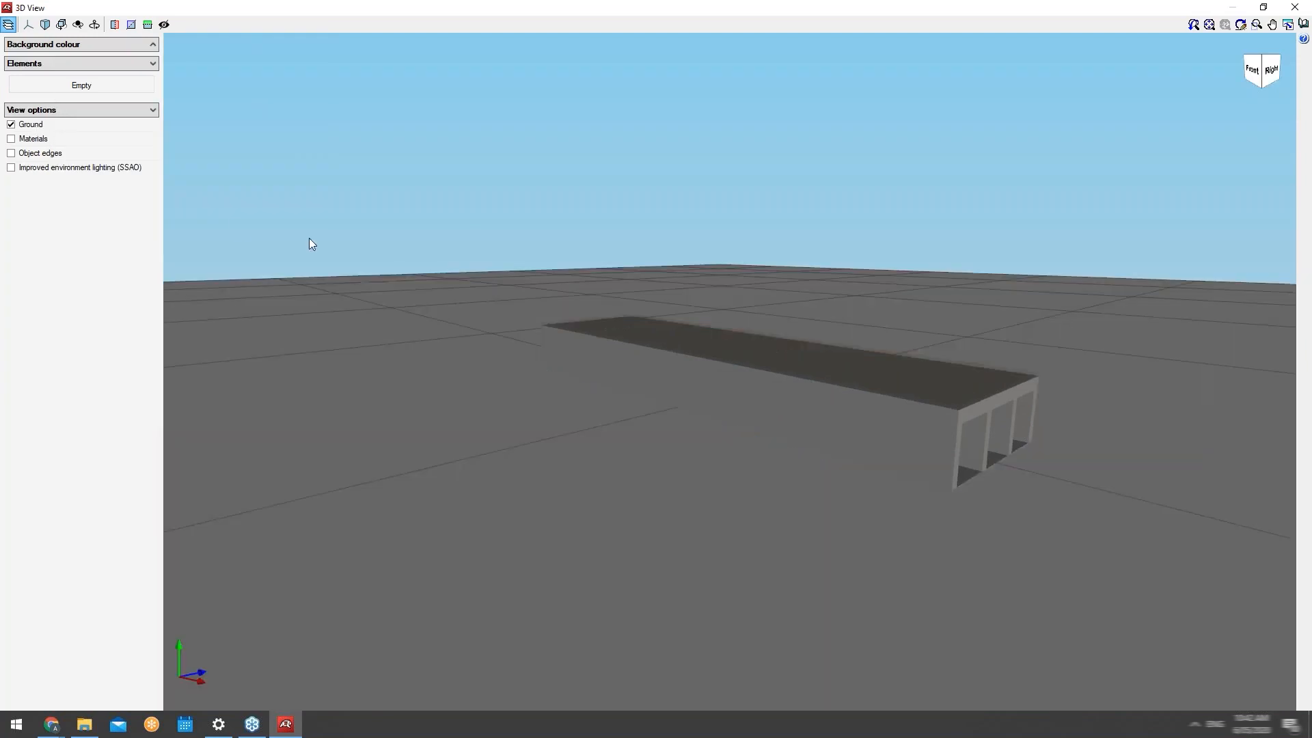
{"action": "left_click_drag", "start_coordinate": [371, 257], "coordinate": [375, 293]}
{"action": "left_click", "coordinate": [69, 47]}
{"action": "left_click", "coordinate": [70, 66]}
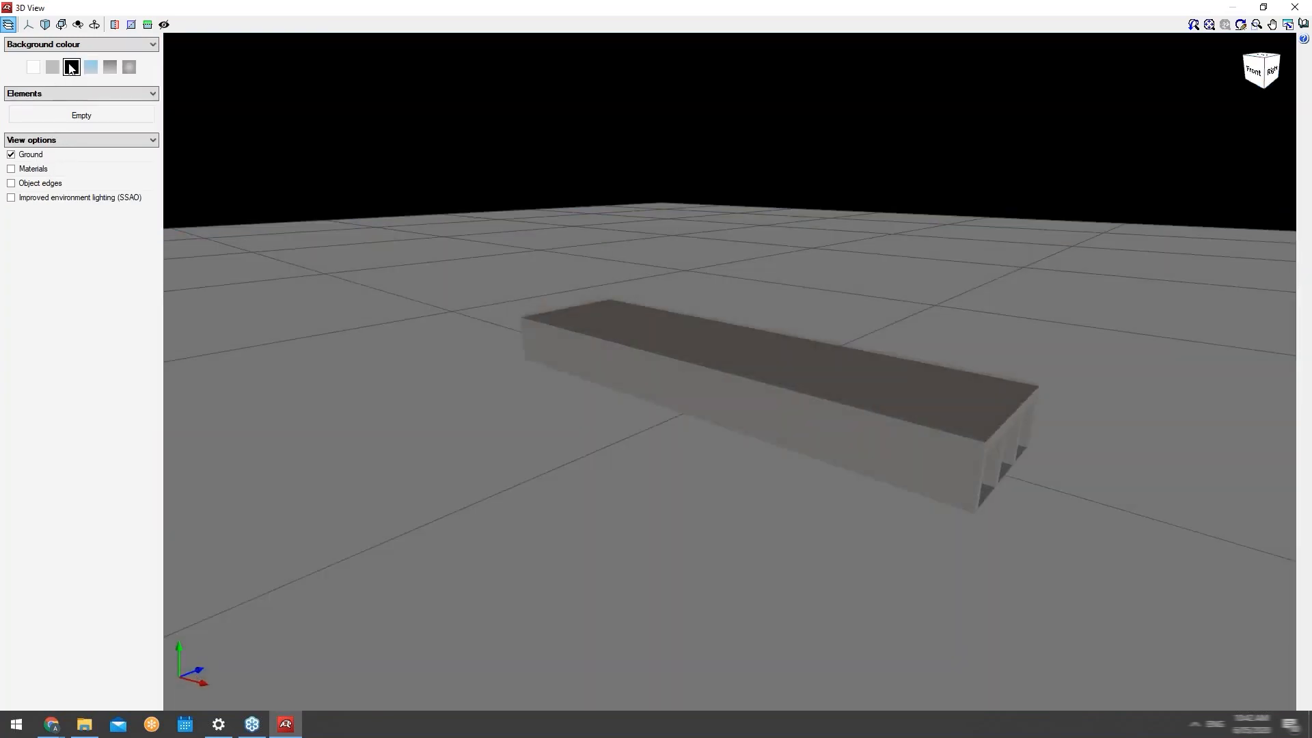
{"action": "left_click", "coordinate": [34, 155]}
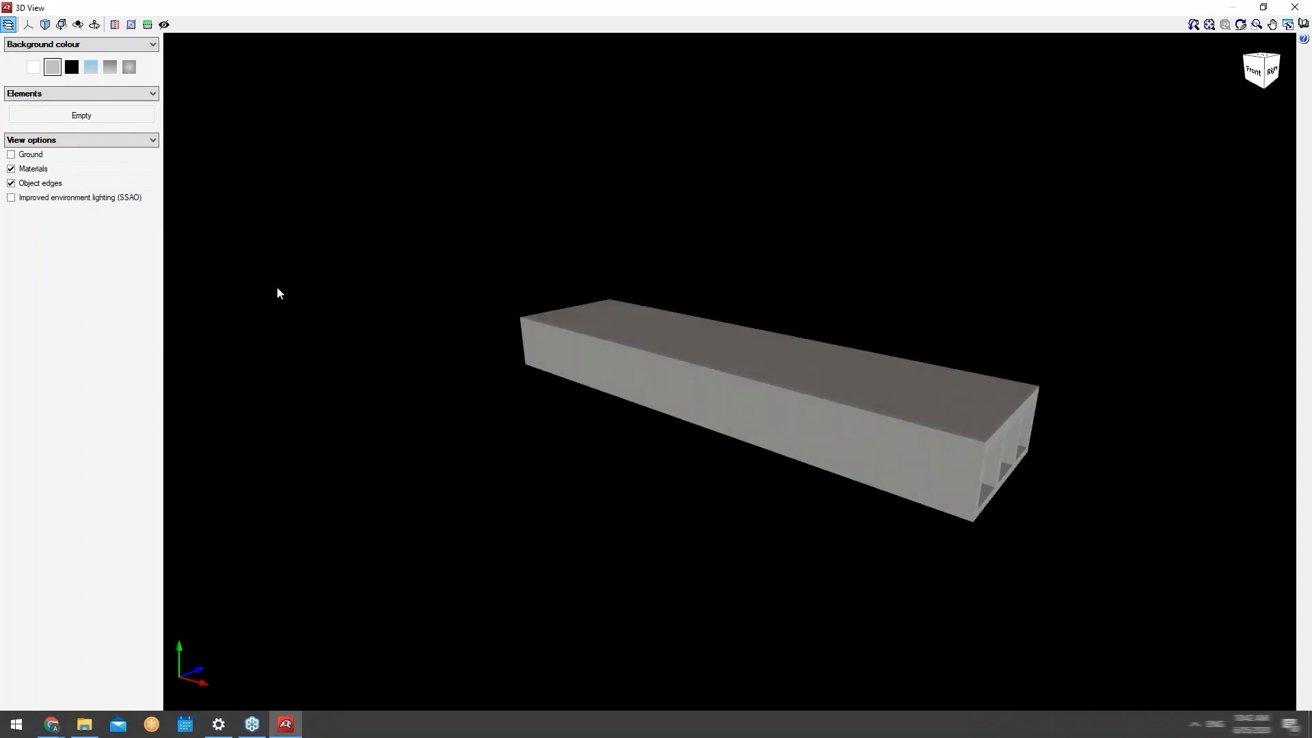
{"action": "left_click_drag", "start_coordinate": [533, 389], "coordinate": [343, 401]}
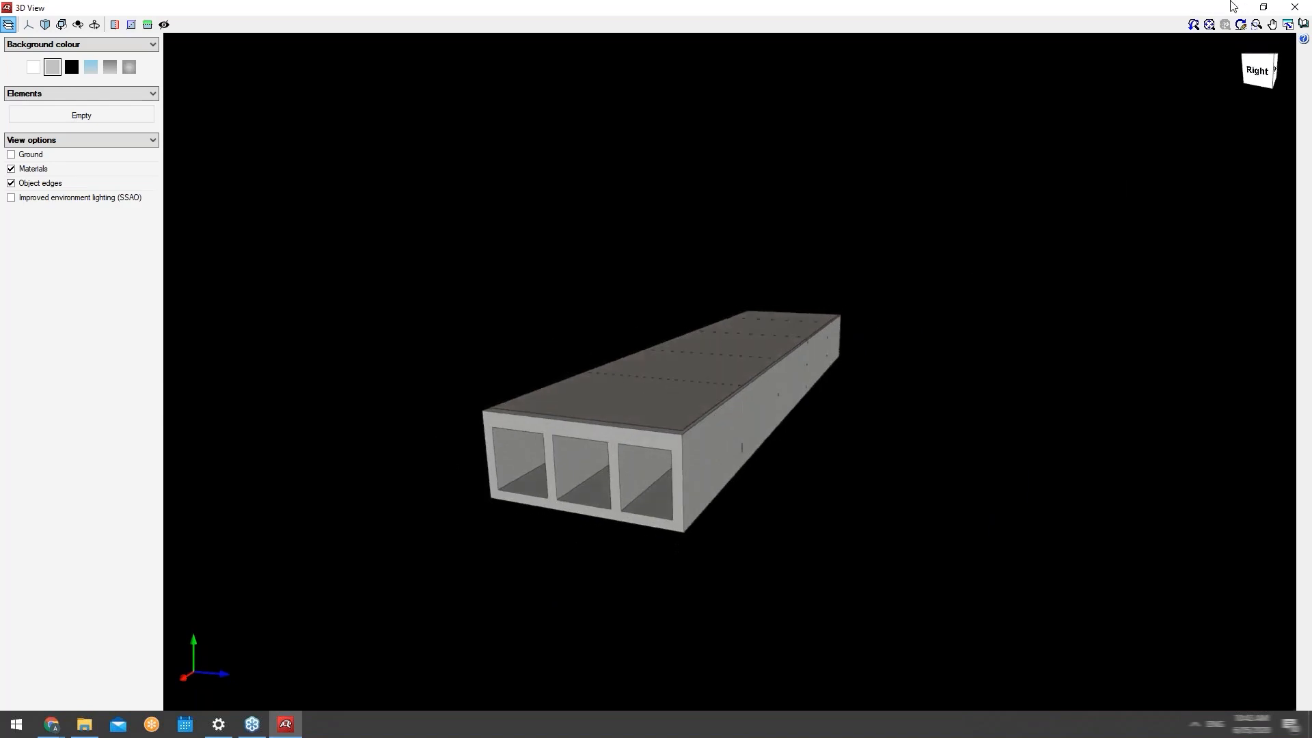
{"action": "left_click", "coordinate": [1303, 7]}
Open the Example 4 project, the single module with a 0.1m x 0.1m 10T point load, from the examples folder.
{"action": "left_click", "coordinate": [12, 25]}
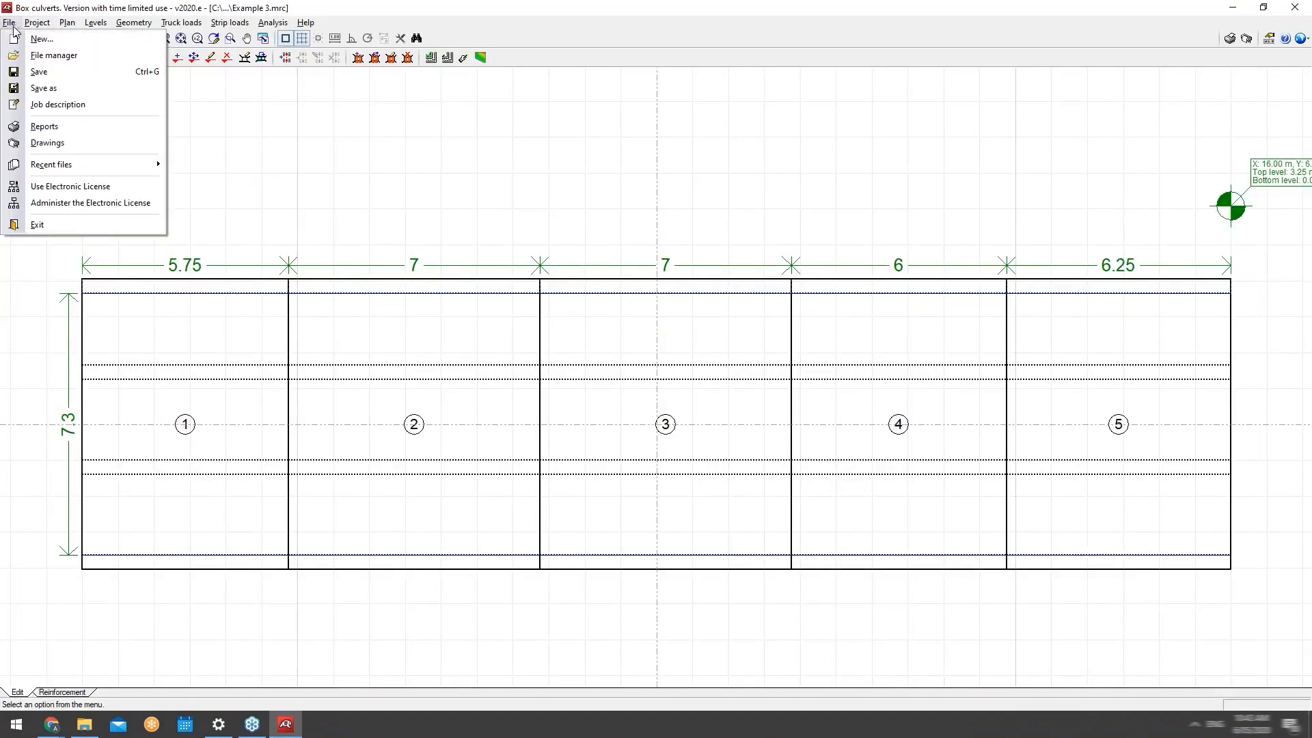
{"action": "left_click", "coordinate": [28, 56]}
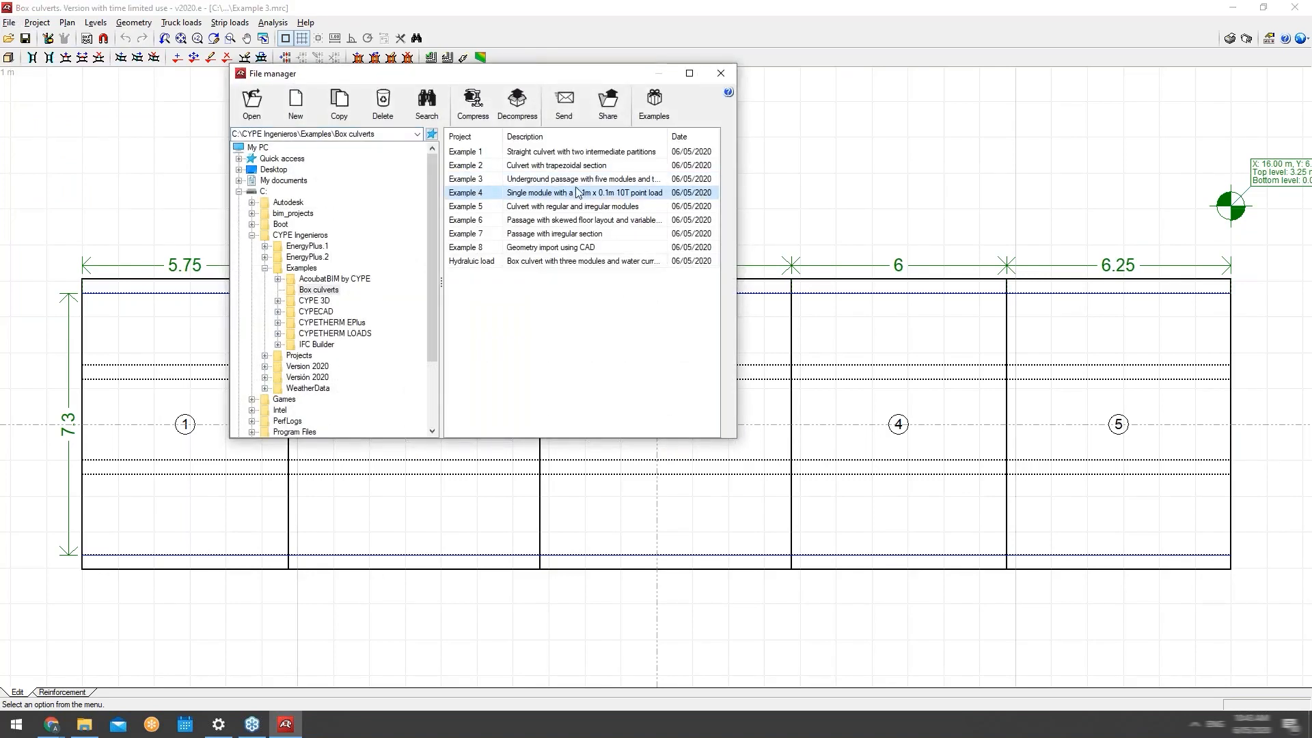
{"action": "double_click", "coordinate": [580, 196]}
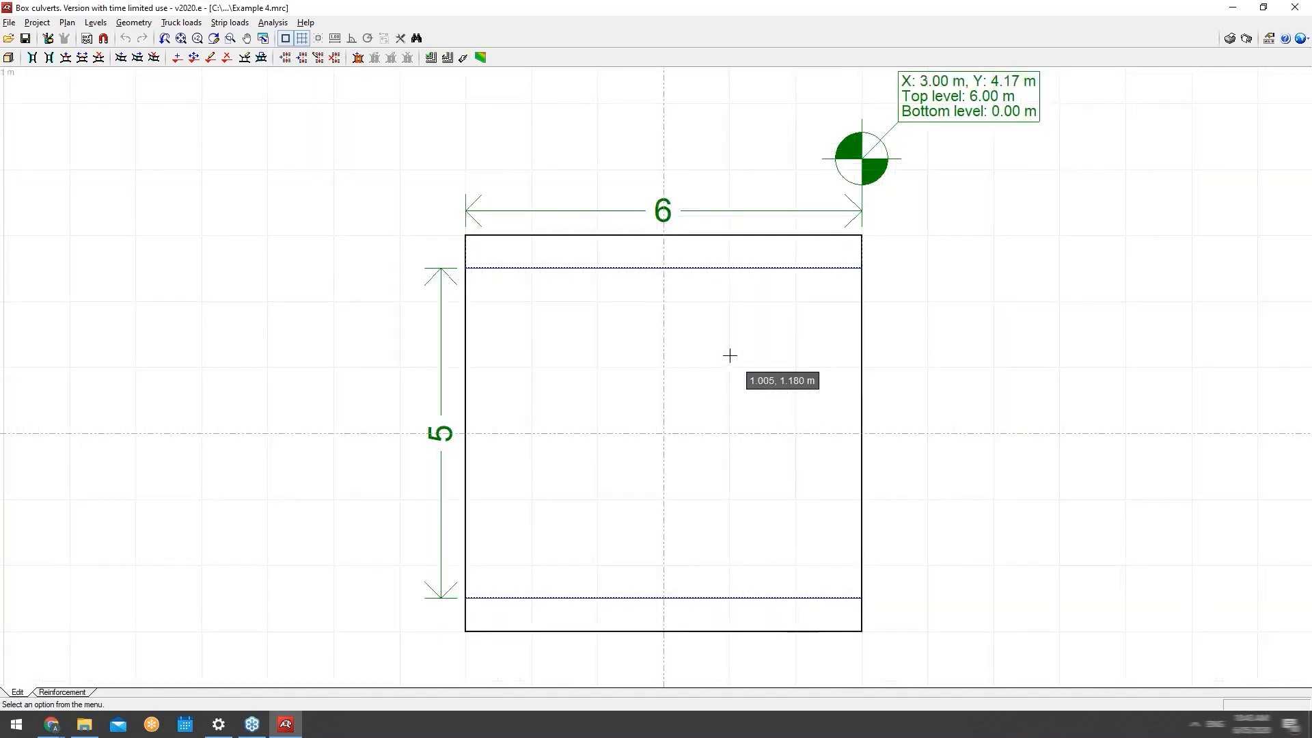
Examine the 10T point load assigned to truck load P-1 on the single module and accept it unchanged.
{"action": "scroll", "coordinate": [729, 355], "scroll_direction": "down", "scroll_amount": 1}
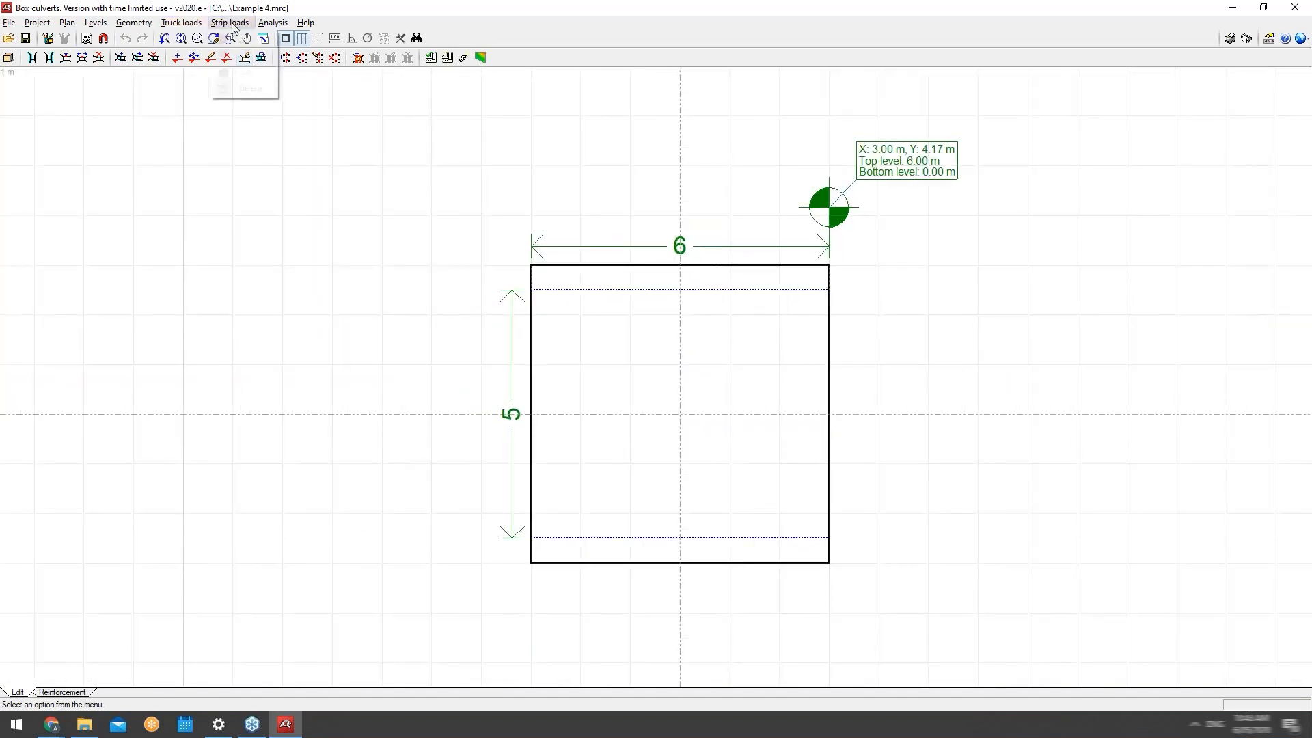
{"action": "left_click", "coordinate": [191, 72]}
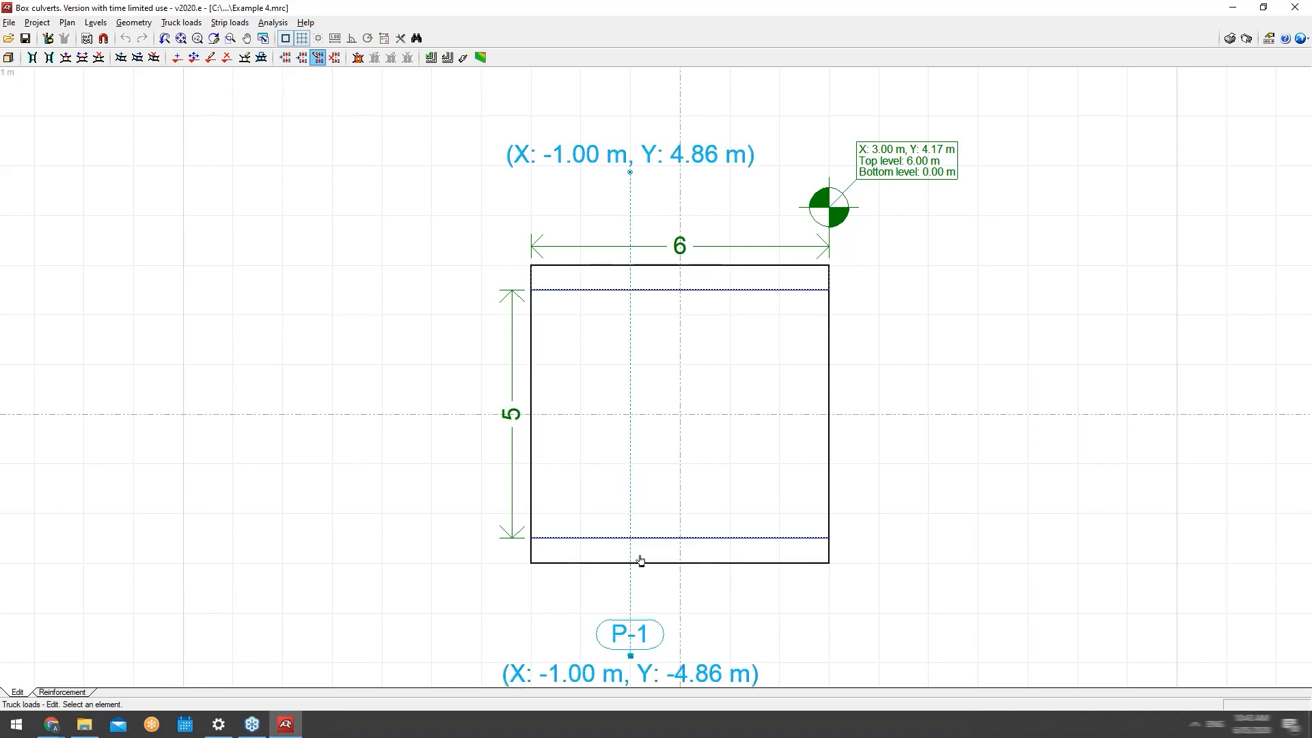
{"action": "left_click", "coordinate": [632, 657]}
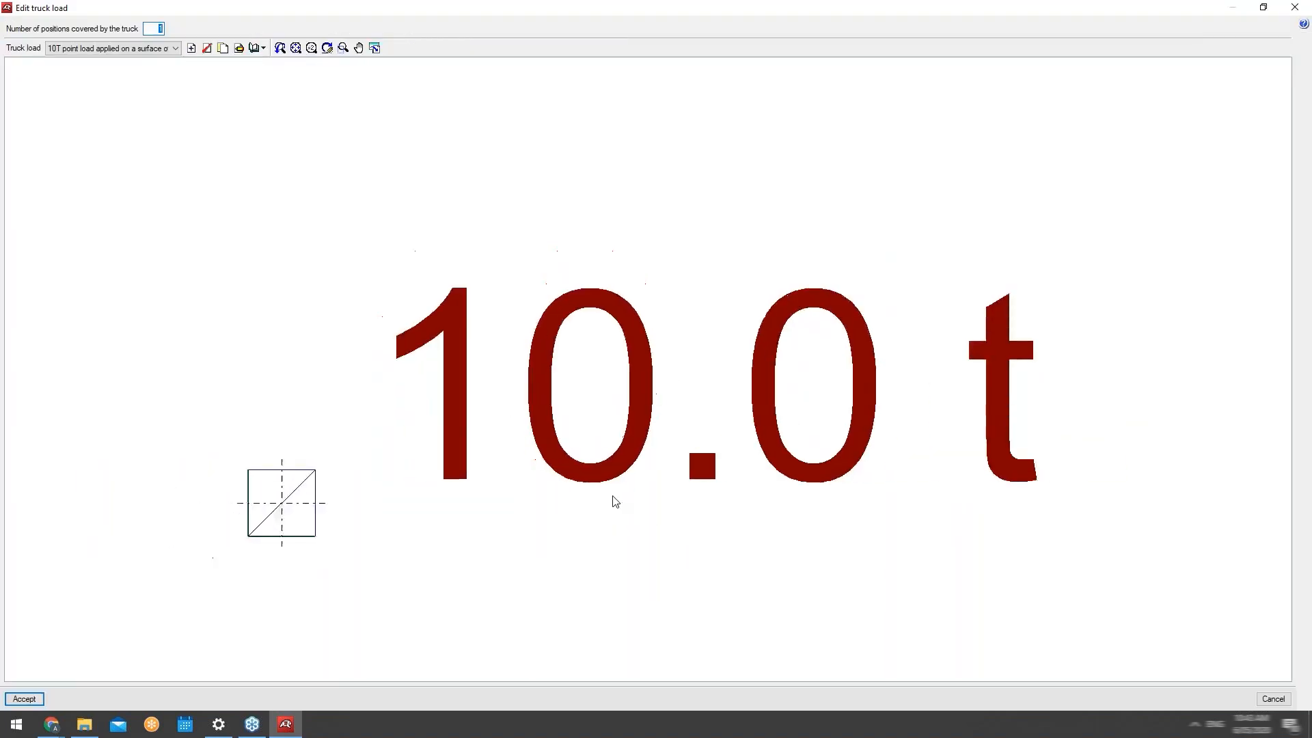
{"action": "scroll", "coordinate": [299, 493], "scroll_direction": "down", "scroll_amount": 1}
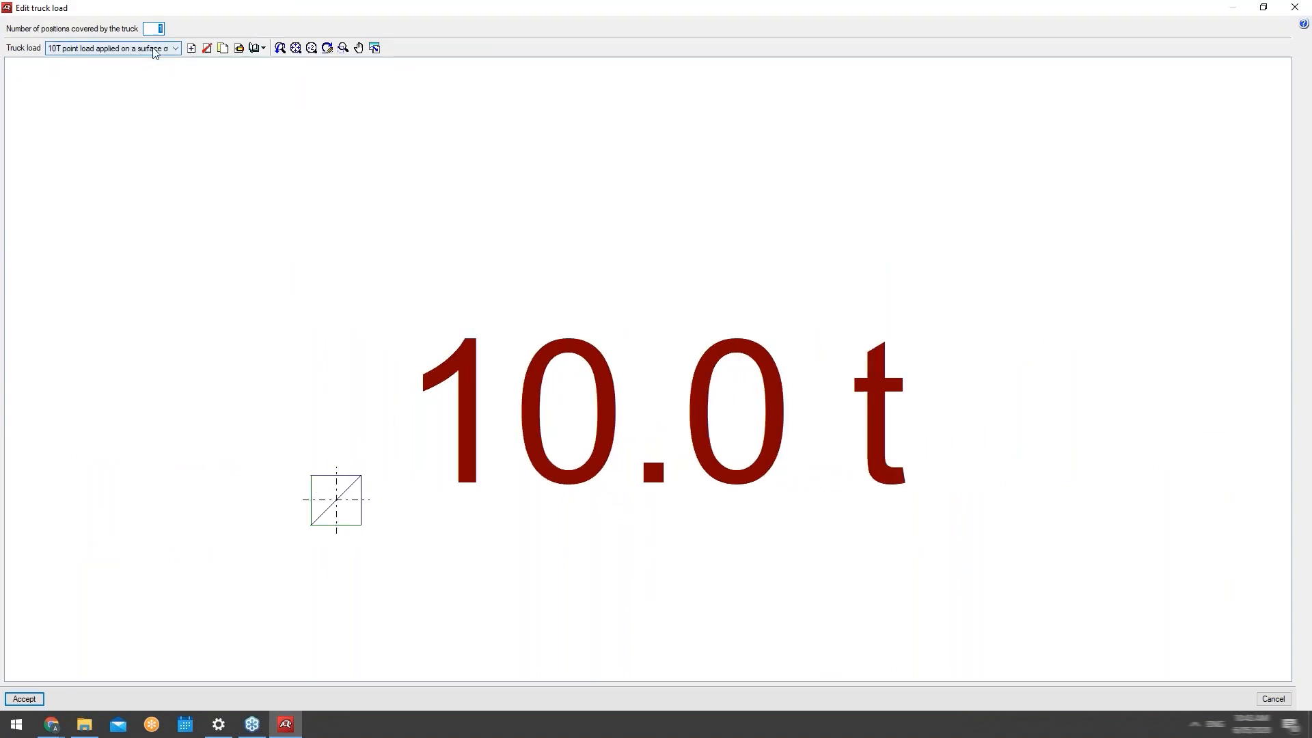
{"action": "left_click", "coordinate": [26, 699]}
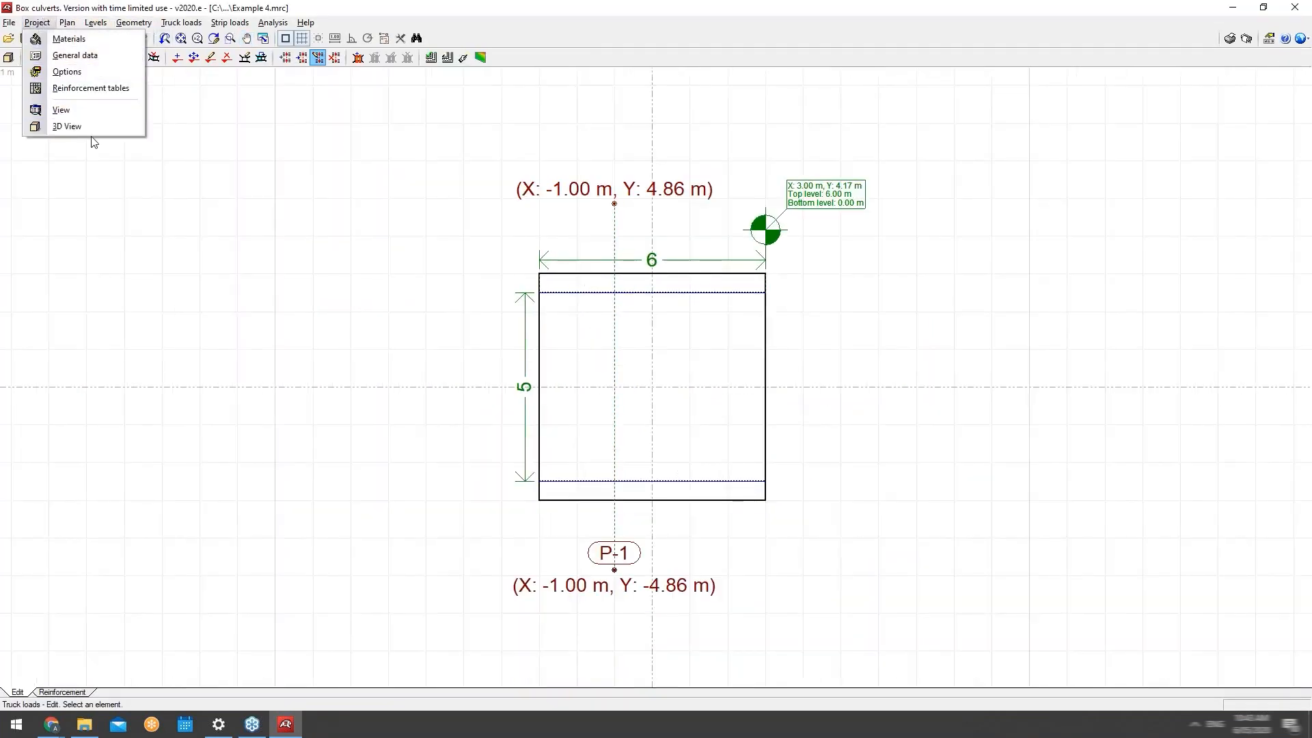
Display the single-module culvert in 3D, orbit it to a lower side angle and close the view.
{"action": "left_click", "coordinate": [82, 127]}
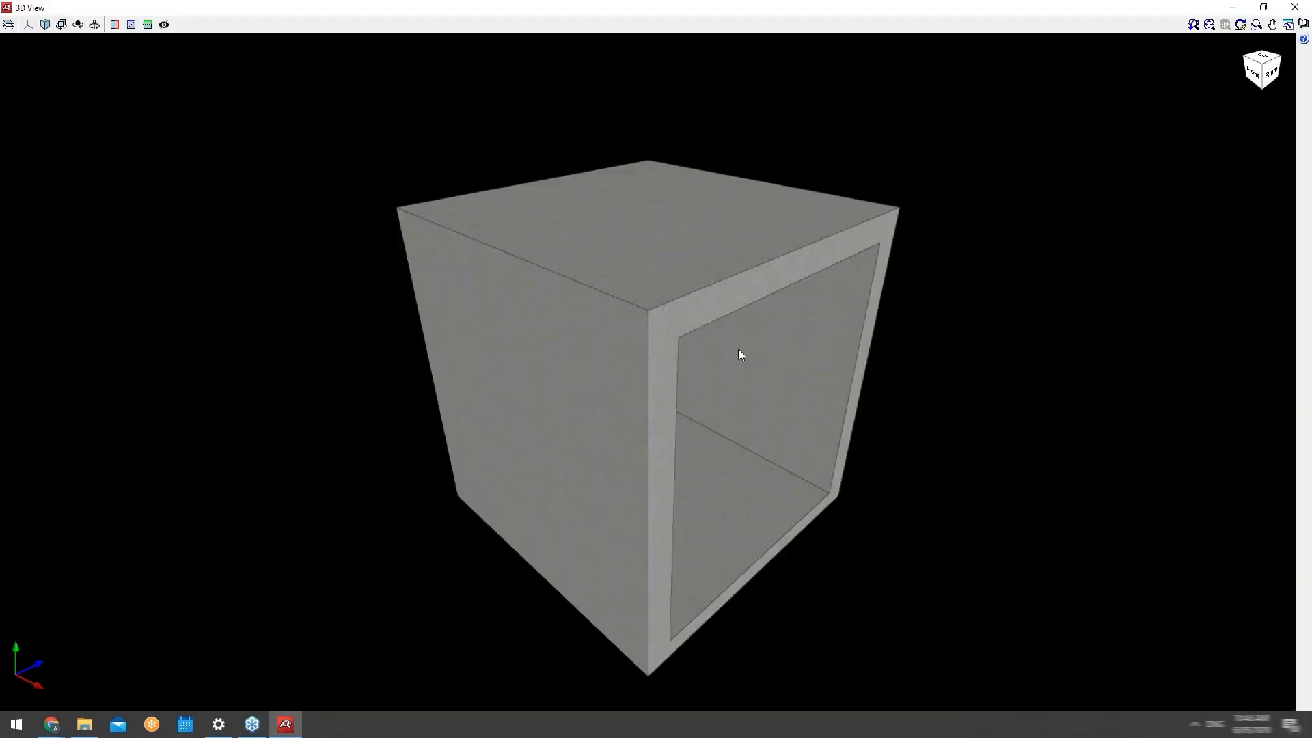
{"action": "left_click_drag", "start_coordinate": [741, 355], "coordinate": [741, 273]}
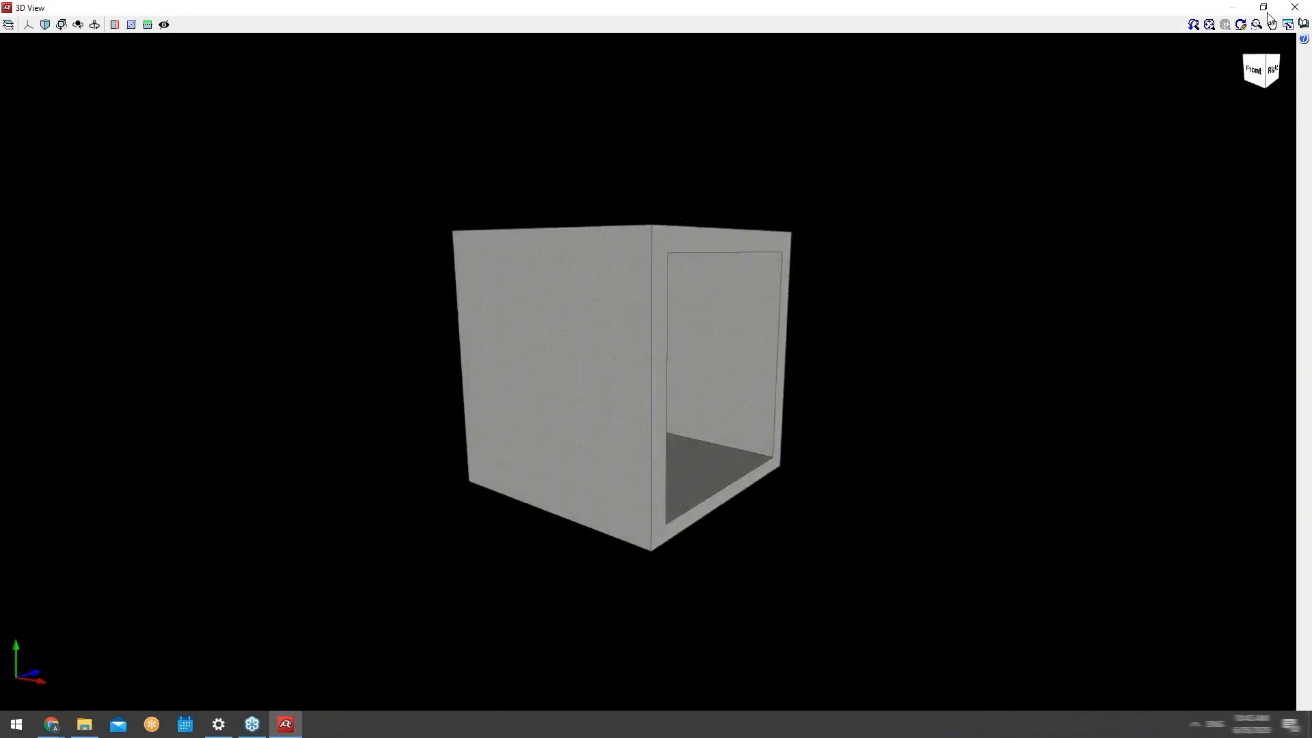
{"action": "left_click", "coordinate": [1305, 2]}
Open the Example 5 project, the culvert with regular and irregular modules, from the Box culverts examples folder.
{"action": "left_click", "coordinate": [9, 22]}
{"action": "left_click", "coordinate": [38, 58]}
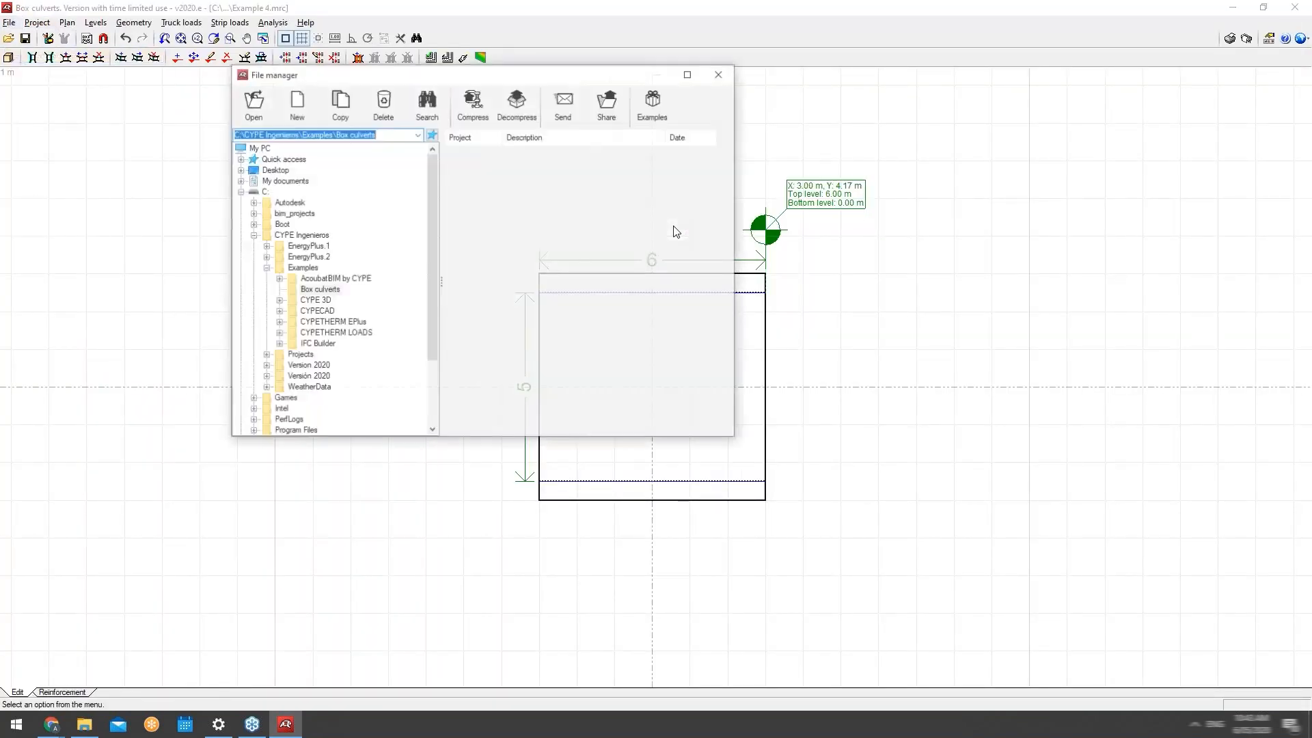
{"action": "double_click", "coordinate": [559, 208]}
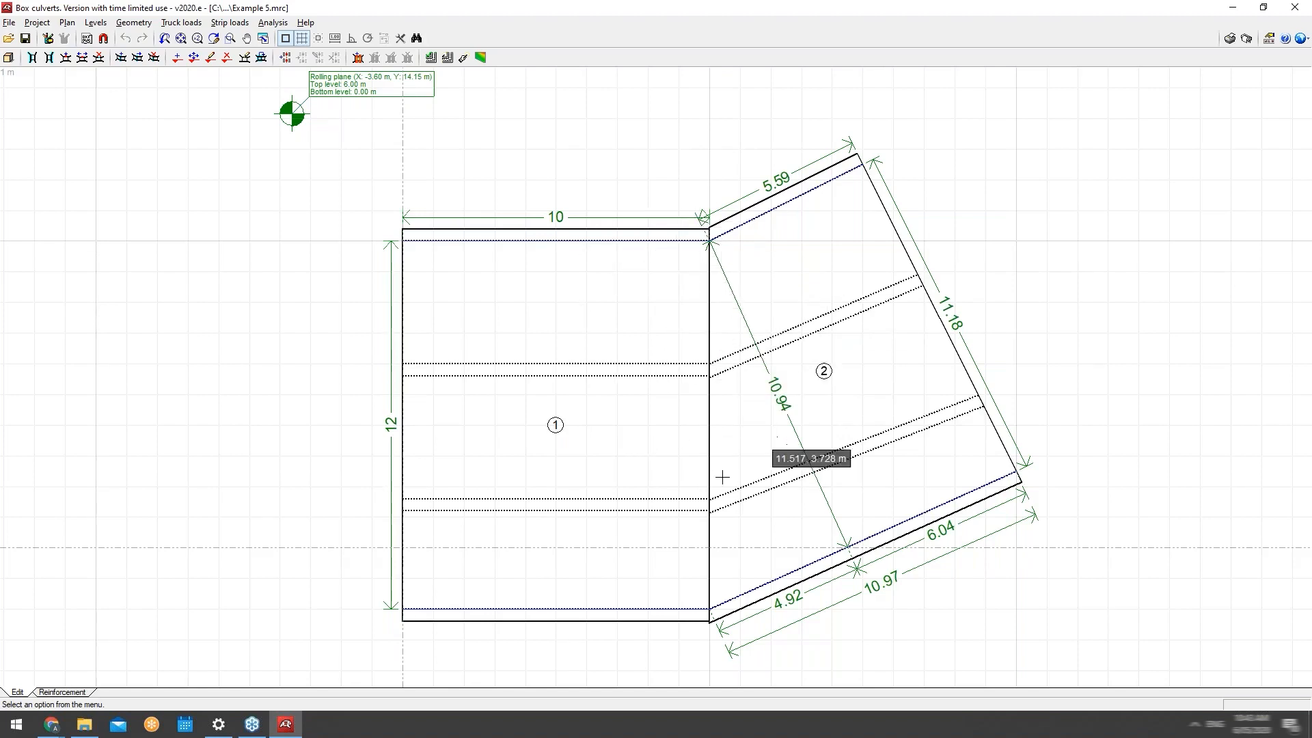
Display the culvert with regular and irregular modules in 3D and orbit it to inspect its shape.
{"action": "left_click", "coordinate": [67, 24]}
{"action": "left_click", "coordinate": [67, 126]}
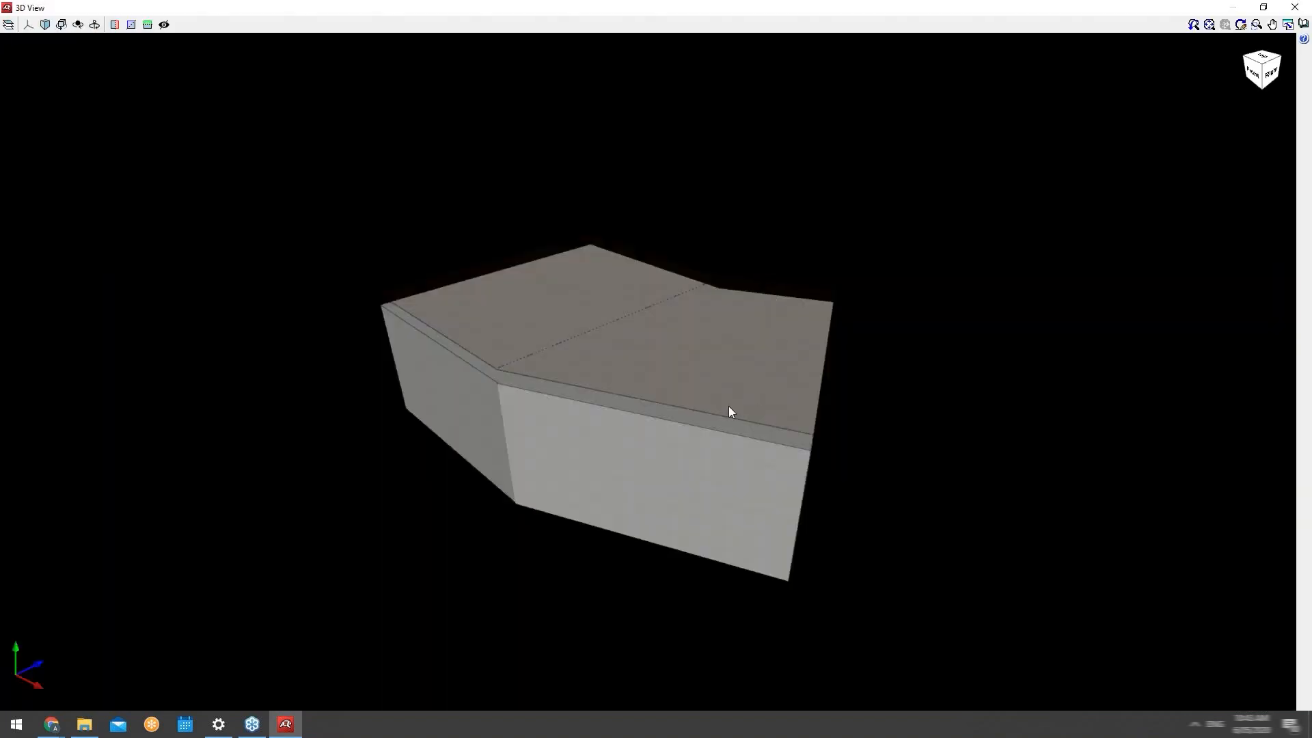
{"action": "left_click_drag", "start_coordinate": [728, 410], "coordinate": [772, 362]}
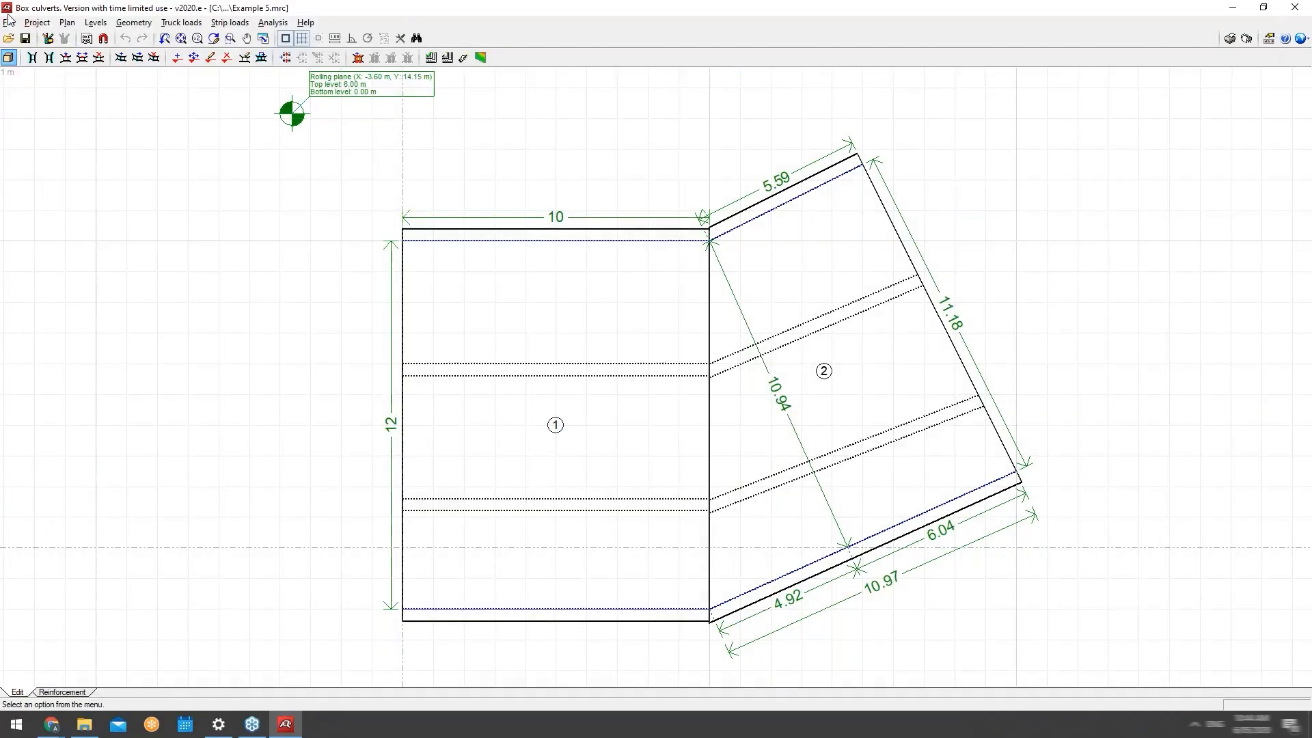
Open the Example 6 project, the passage with a skewed floor layout, and show its whole plan with the wingwalls.
{"action": "left_click", "coordinate": [9, 22]}
{"action": "left_click", "coordinate": [44, 56]}
{"action": "left_click", "coordinate": [557, 222]}
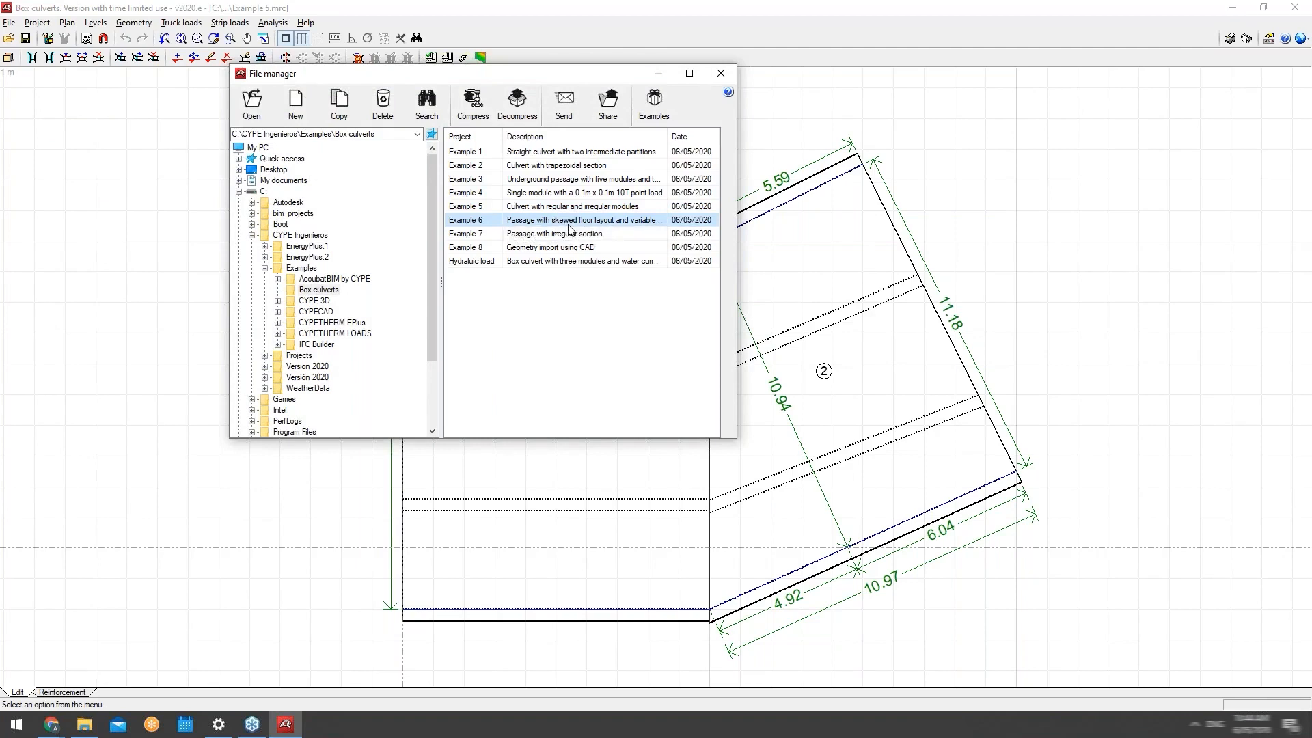
{"action": "double_click", "coordinate": [564, 223]}
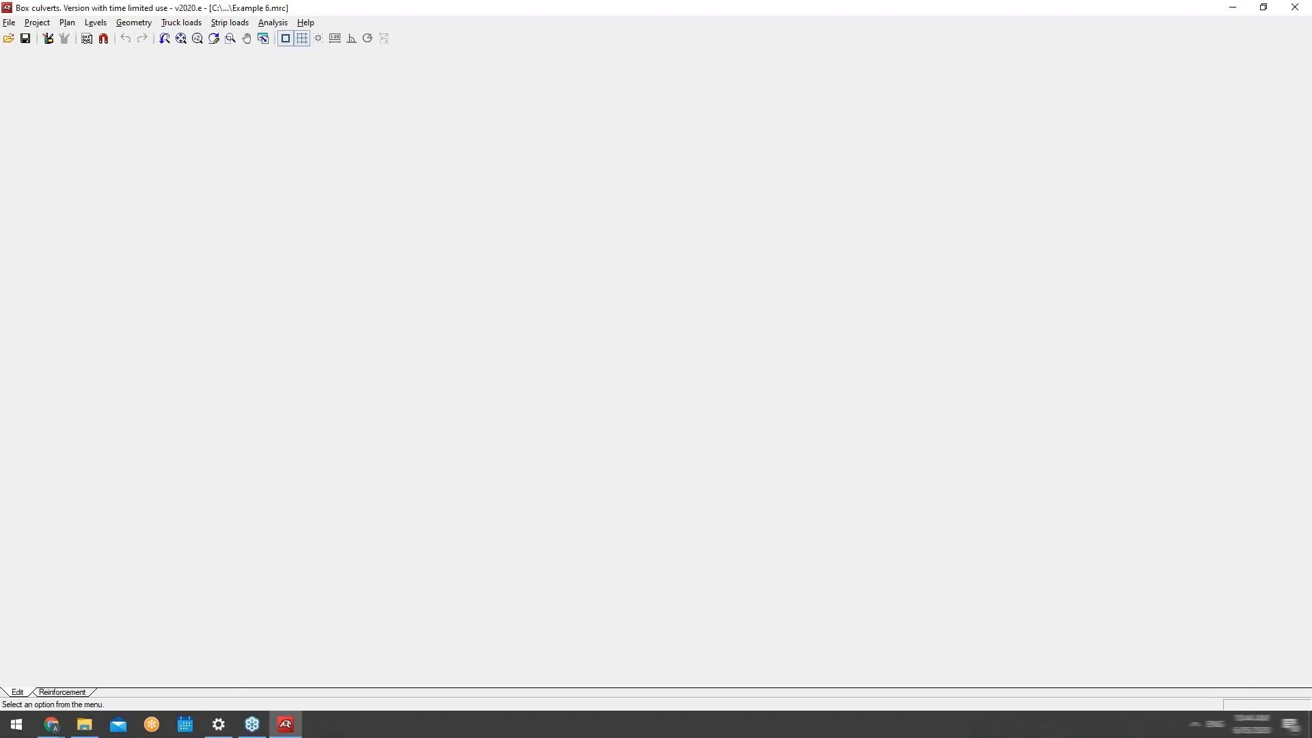
{"action": "scroll", "coordinate": [654, 359], "scroll_direction": "down", "scroll_amount": 1}
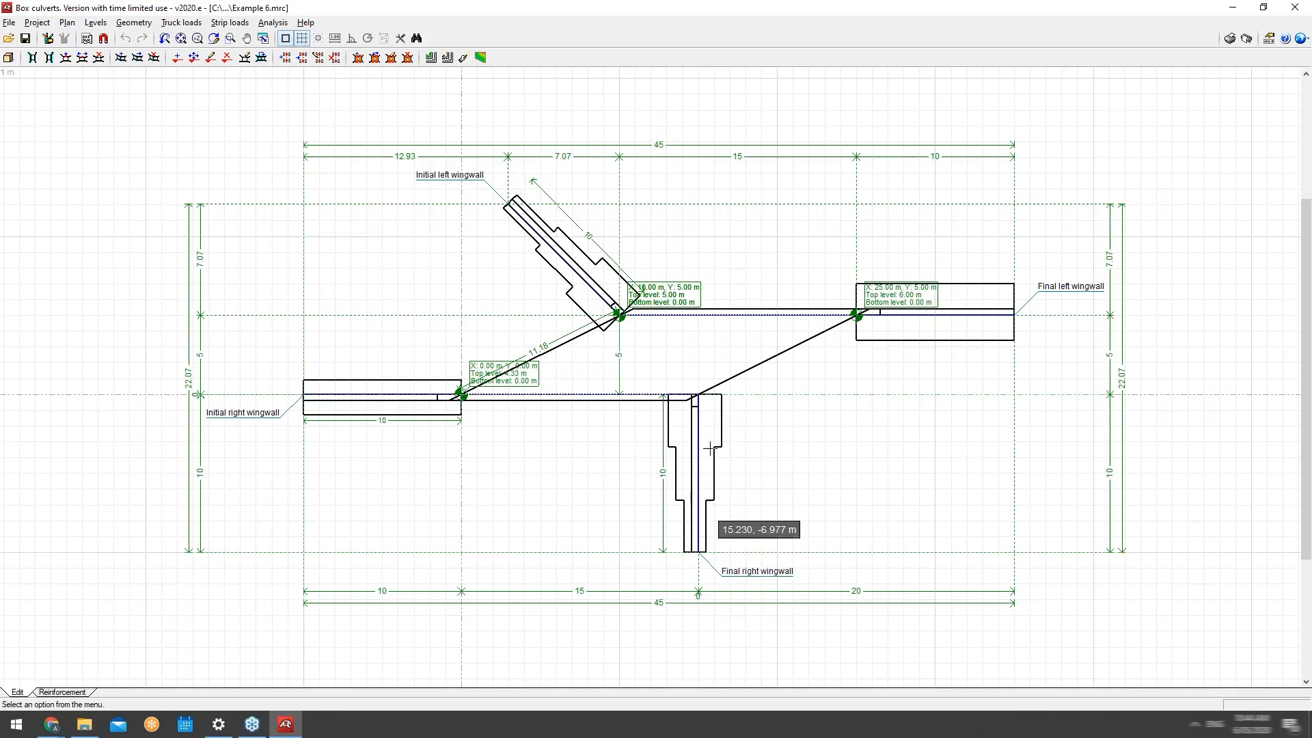
Display the skewed passage in 3D, inspect its stepped wingwall footings from the side and above, and close the view.
{"action": "left_click", "coordinate": [33, 25]}
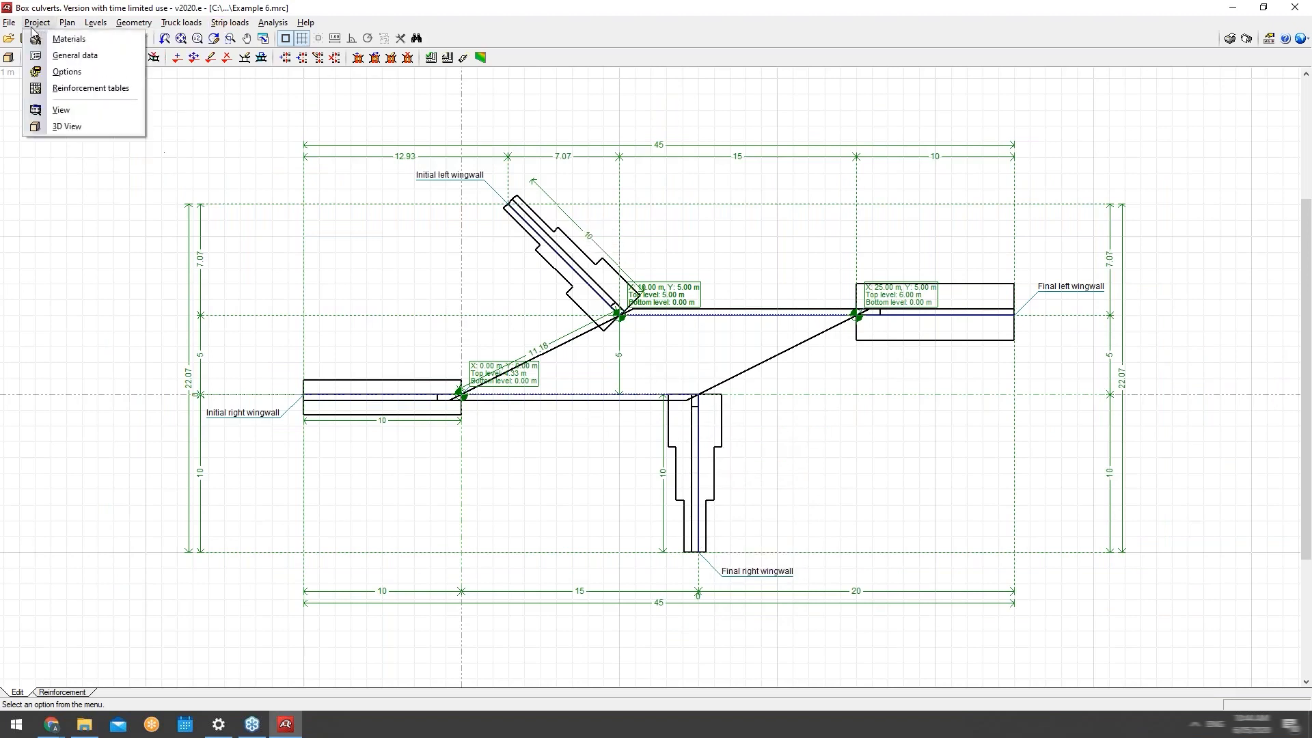
{"action": "left_click", "coordinate": [68, 127]}
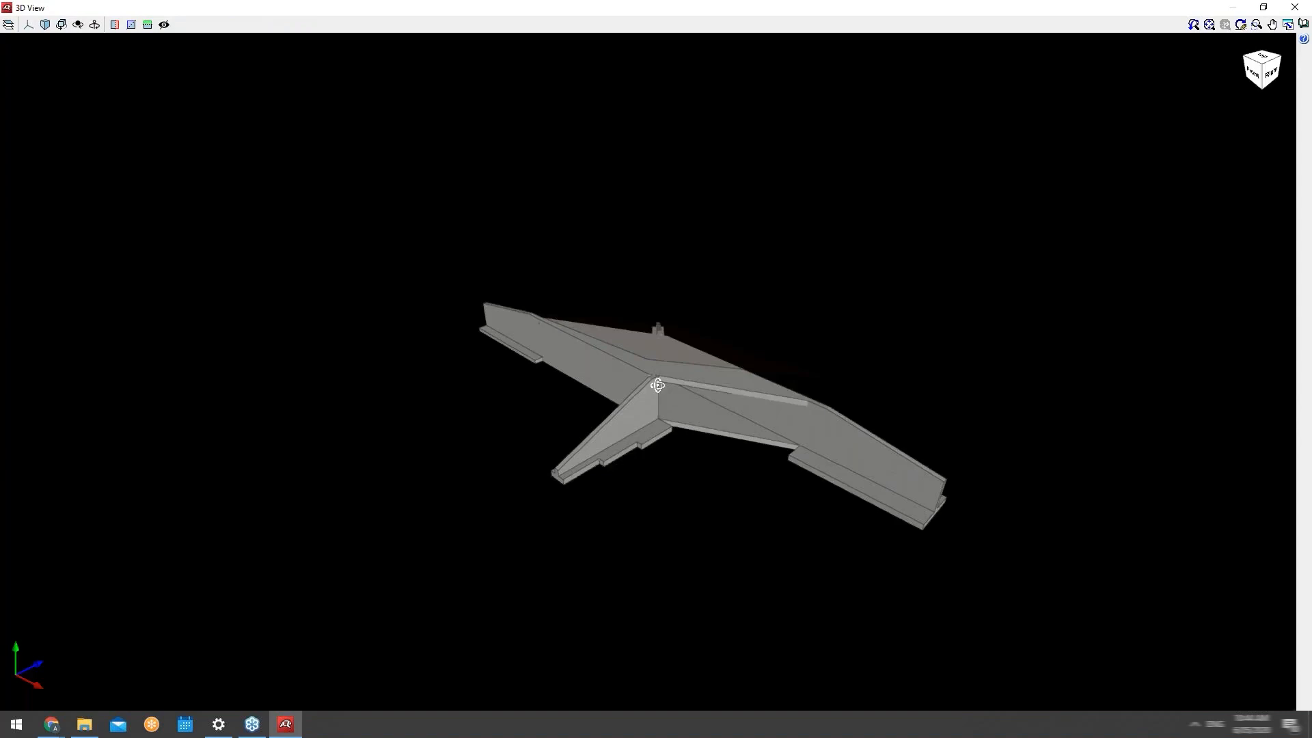
{"action": "left_click_drag", "start_coordinate": [652, 379], "coordinate": [578, 382]}
{"action": "scroll", "coordinate": [676, 410], "scroll_direction": "up", "scroll_amount": 2}
{"action": "mouse_move", "coordinate": [676, 413]}
{"action": "left_mouse_down"}
{"action": "mouse_move", "coordinate": [750, 448]}
{"action": "mouse_move", "coordinate": [636, 468]}
{"action": "mouse_move", "coordinate": [629, 492]}
{"action": "mouse_move", "coordinate": [688, 498]}
{"action": "mouse_move", "coordinate": [416, 584]}
{"action": "mouse_move", "coordinate": [530, 553]}
{"action": "mouse_move", "coordinate": [574, 573]}
{"action": "mouse_move", "coordinate": [390, 603]}
{"action": "mouse_move", "coordinate": [295, 540]}
{"action": "mouse_move", "coordinate": [419, 515]}
{"action": "mouse_move", "coordinate": [639, 275]}
{"action": "mouse_move", "coordinate": [562, 369]}
{"action": "mouse_move", "coordinate": [580, 404]}
{"action": "mouse_move", "coordinate": [610, 408]}
{"action": "mouse_move", "coordinate": [552, 351]}
{"action": "mouse_move", "coordinate": [587, 383]}
{"action": "mouse_move", "coordinate": [662, 398]}
{"action": "mouse_move", "coordinate": [703, 447]}
{"action": "left_mouse_up"}
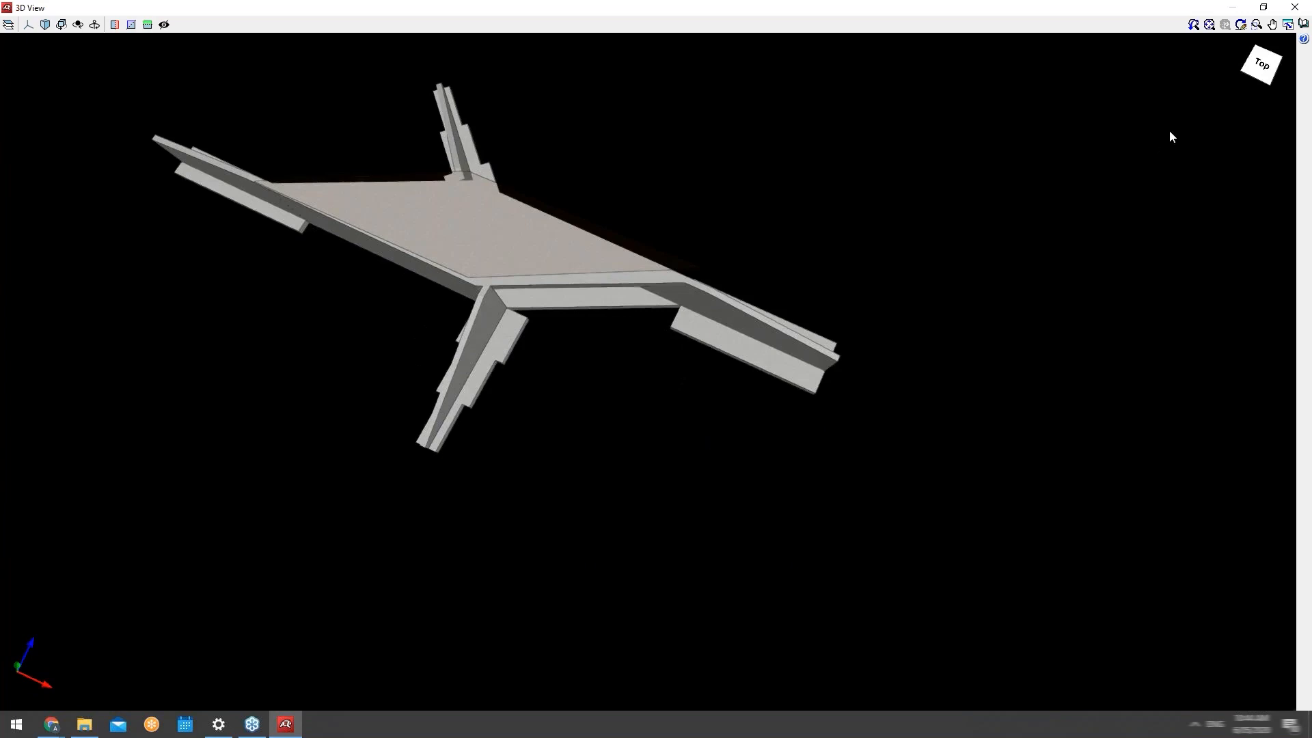
{"action": "left_click", "coordinate": [1300, 8]}
Open the Example 7 project, the passage with irregular section, from the Box culverts examples folder.
{"action": "left_click", "coordinate": [9, 22]}
{"action": "left_click", "coordinate": [27, 41]}
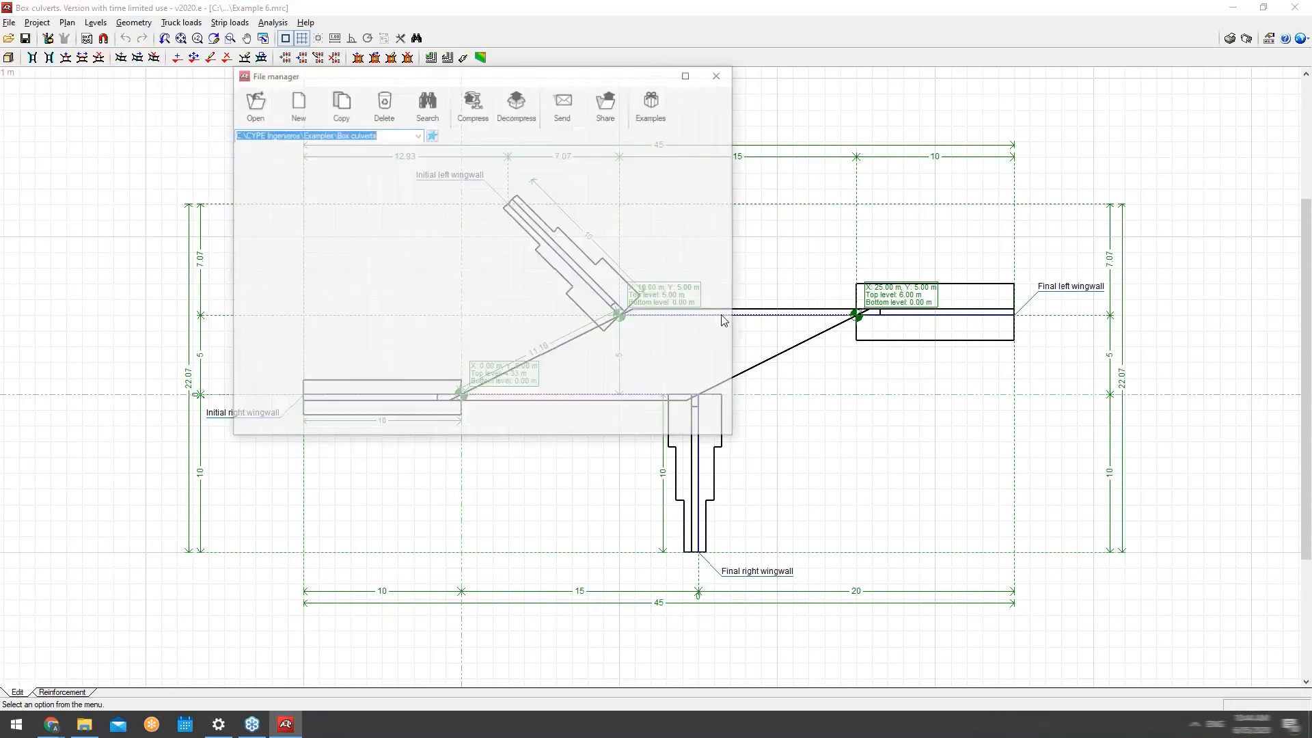
{"action": "double_click", "coordinate": [559, 239]}
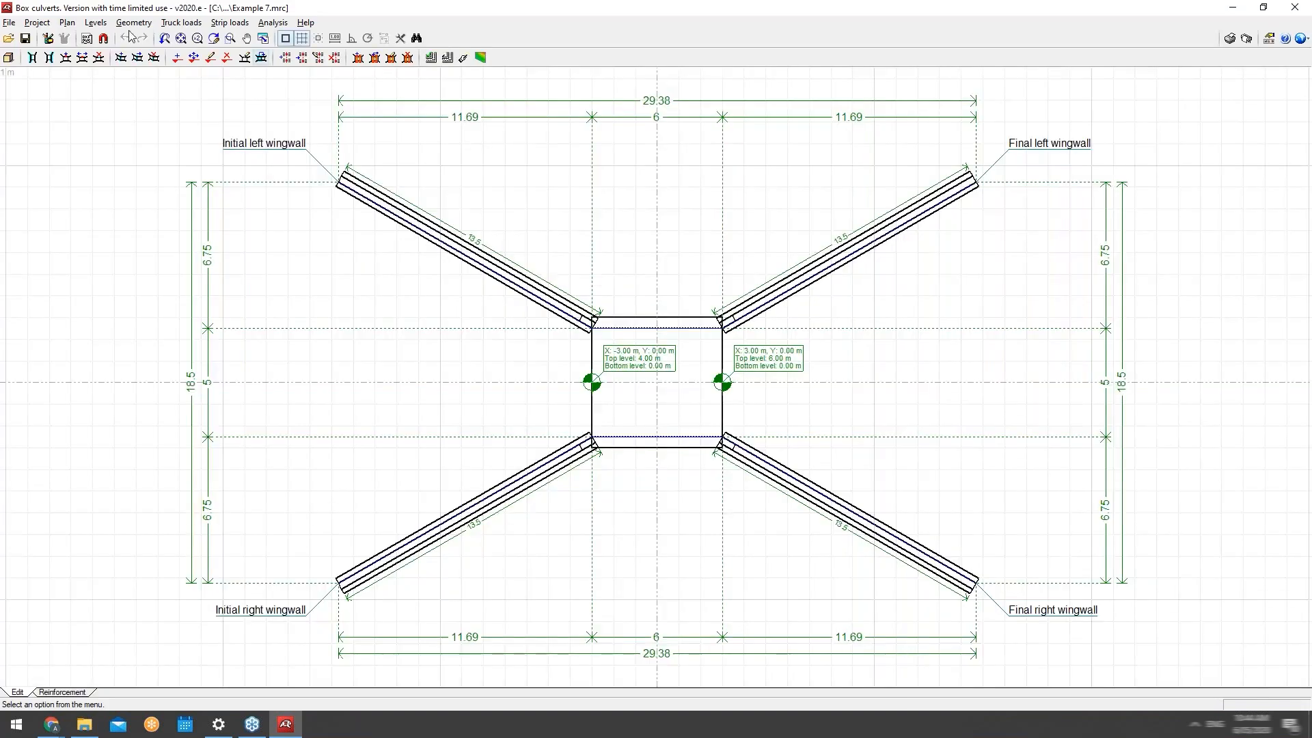
Display the irregular-section passage in 3D, orbit around its four wingwalls and close the view.
{"action": "left_click", "coordinate": [37, 21]}
{"action": "left_click", "coordinate": [106, 126]}
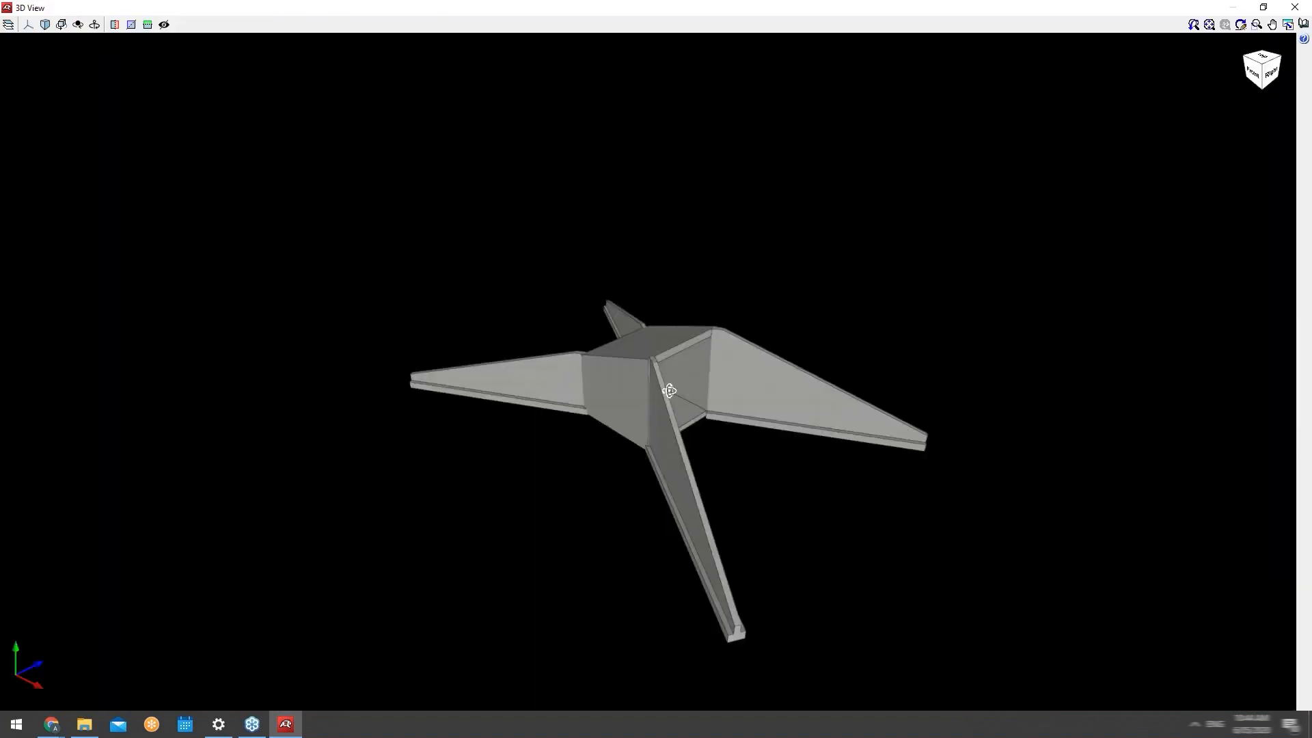
{"action": "left_click_drag", "start_coordinate": [667, 387], "coordinate": [756, 399]}
{"action": "left_click_drag", "start_coordinate": [676, 369], "coordinate": [888, 287]}
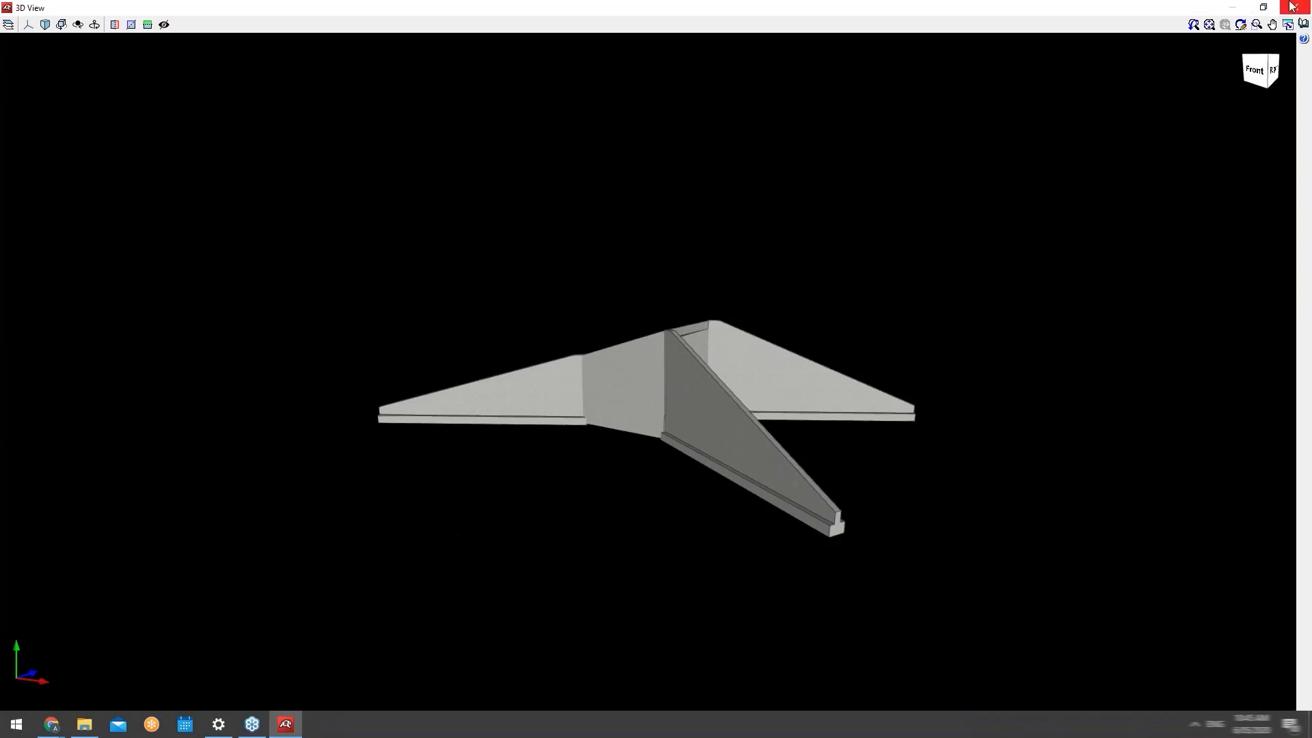
{"action": "left_click", "coordinate": [1294, 7]}
Open the Example 8 project, the geometry import using CAD, from the Box culverts examples folder.
{"action": "left_click", "coordinate": [9, 22]}
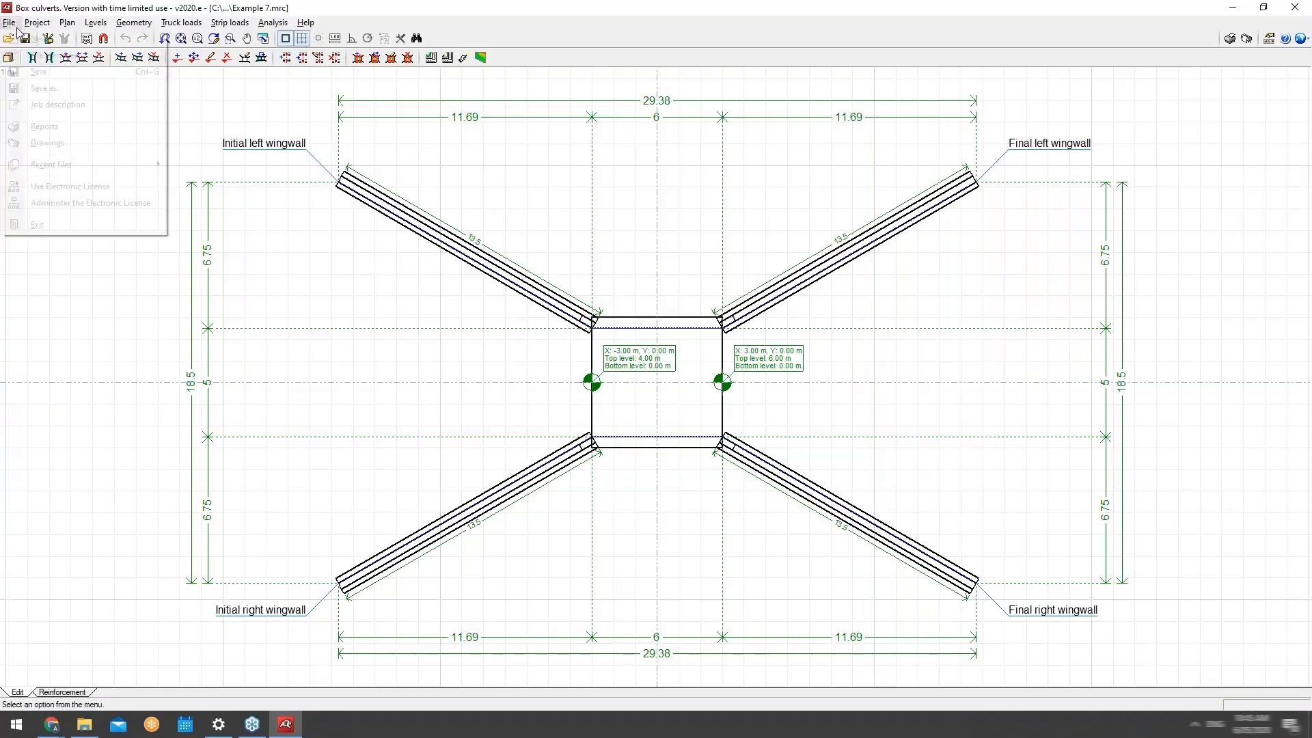
{"action": "left_click", "coordinate": [44, 60]}
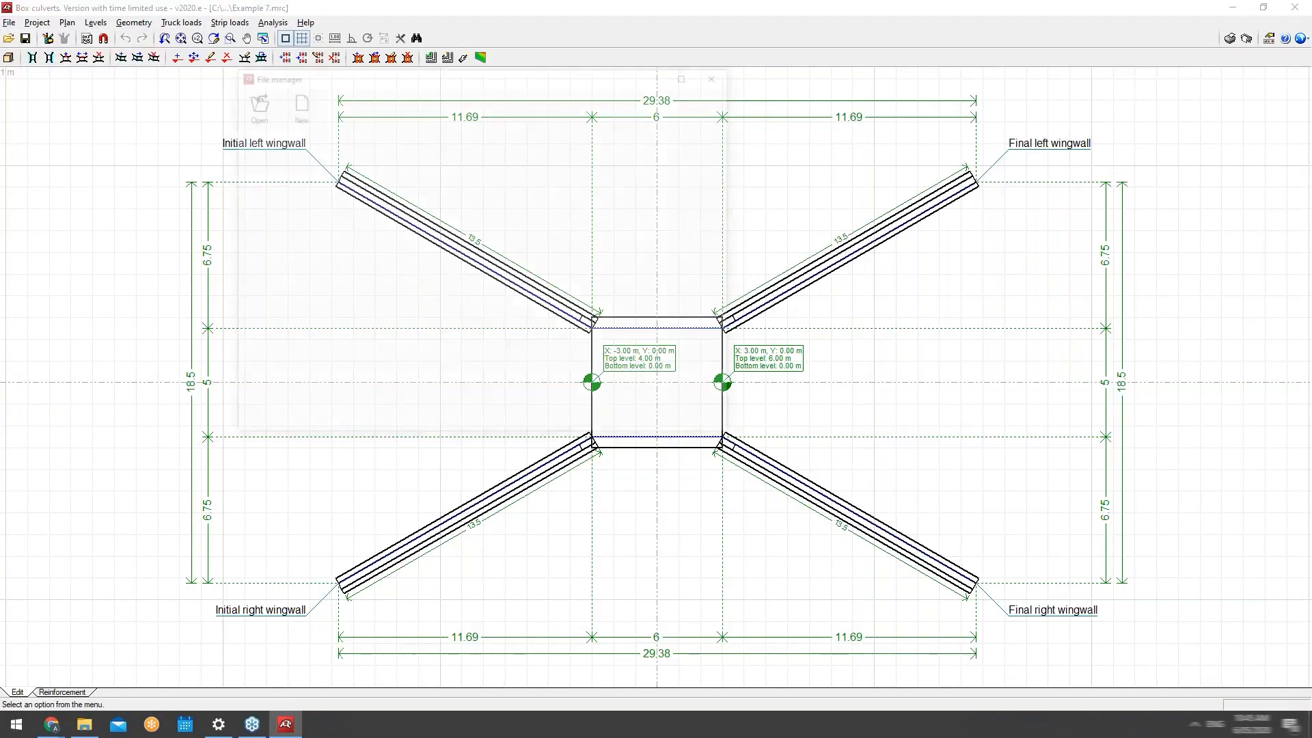
{"action": "double_click", "coordinate": [541, 253]}
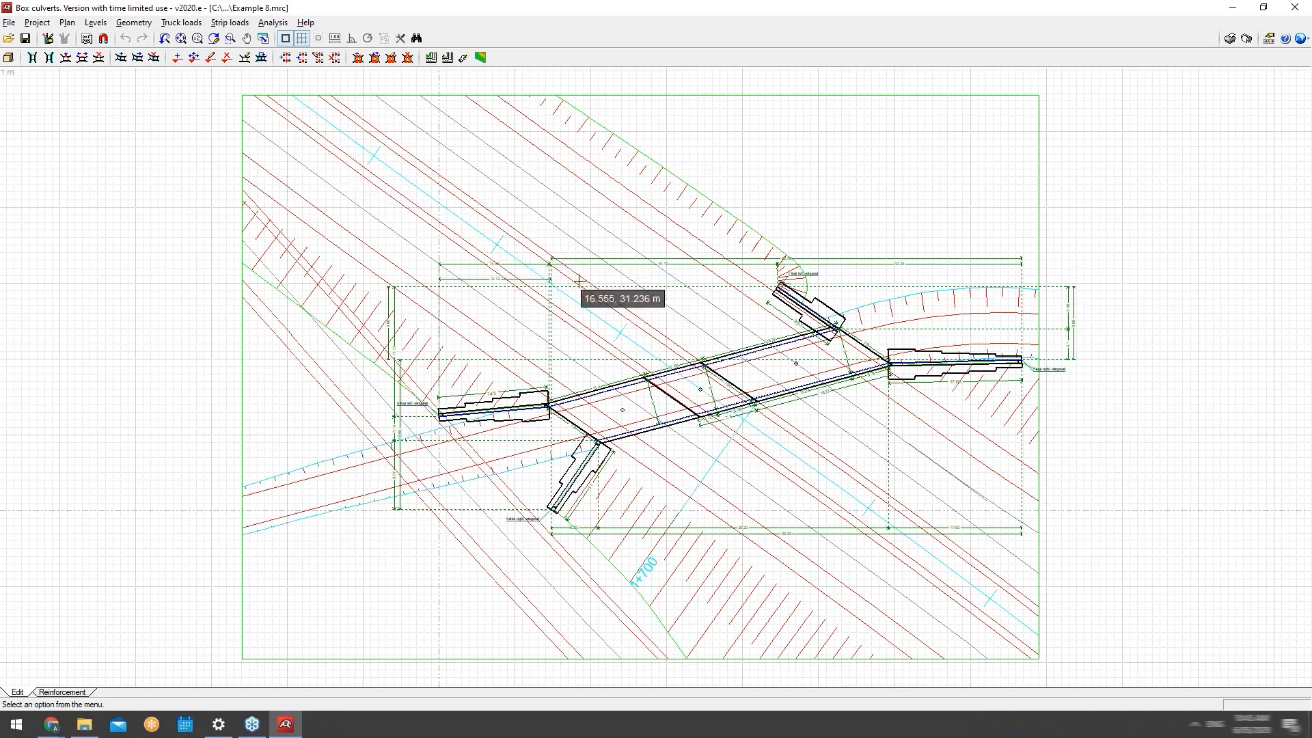
Open the transformation of the Culvert.dwg template view and mark the drawing origin at the lower-left corner of its frame.
{"action": "left_click", "coordinate": [86, 38]}
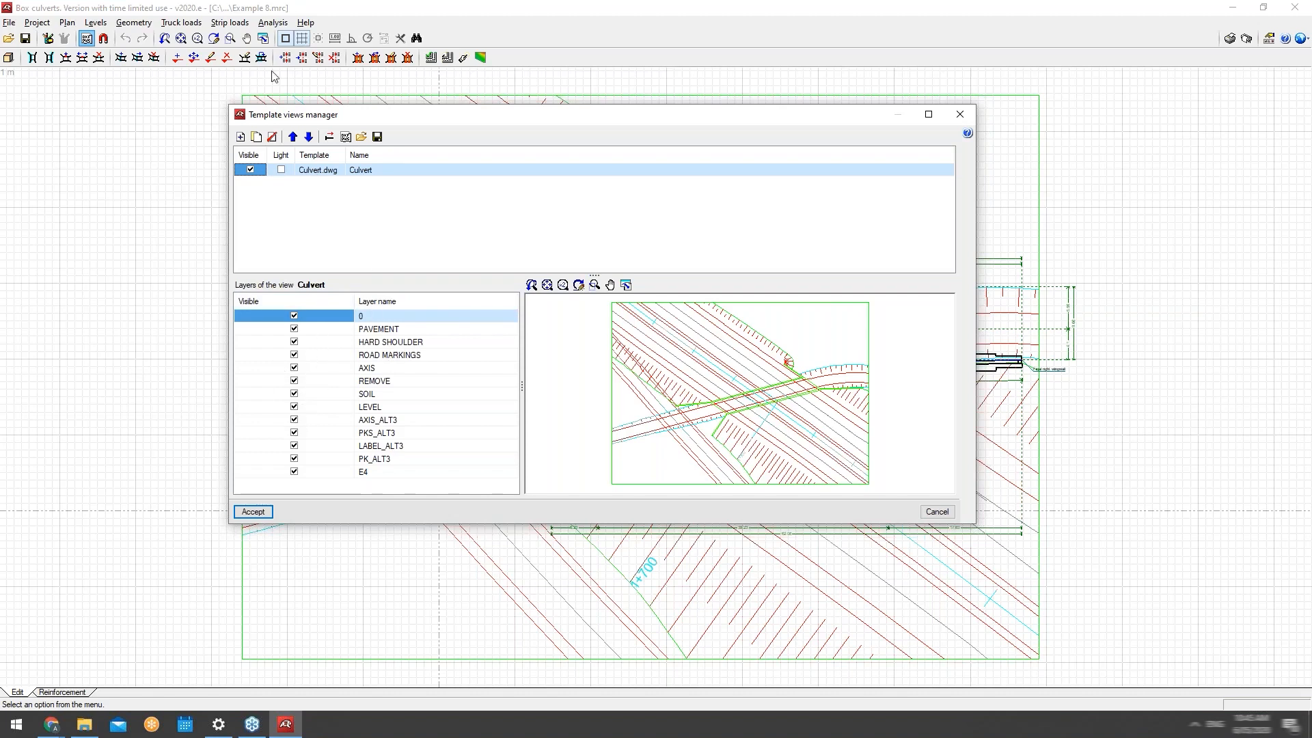
{"action": "left_click", "coordinate": [329, 137]}
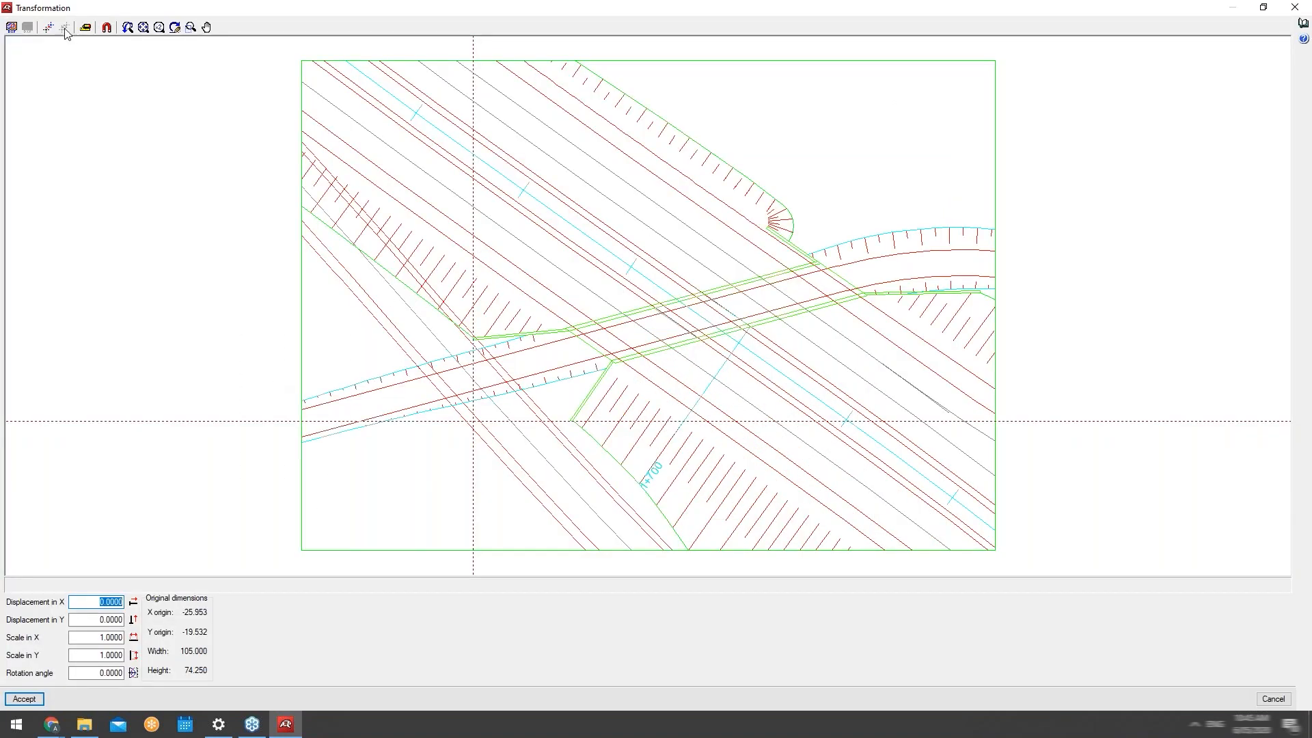
{"action": "left_click", "coordinate": [86, 28]}
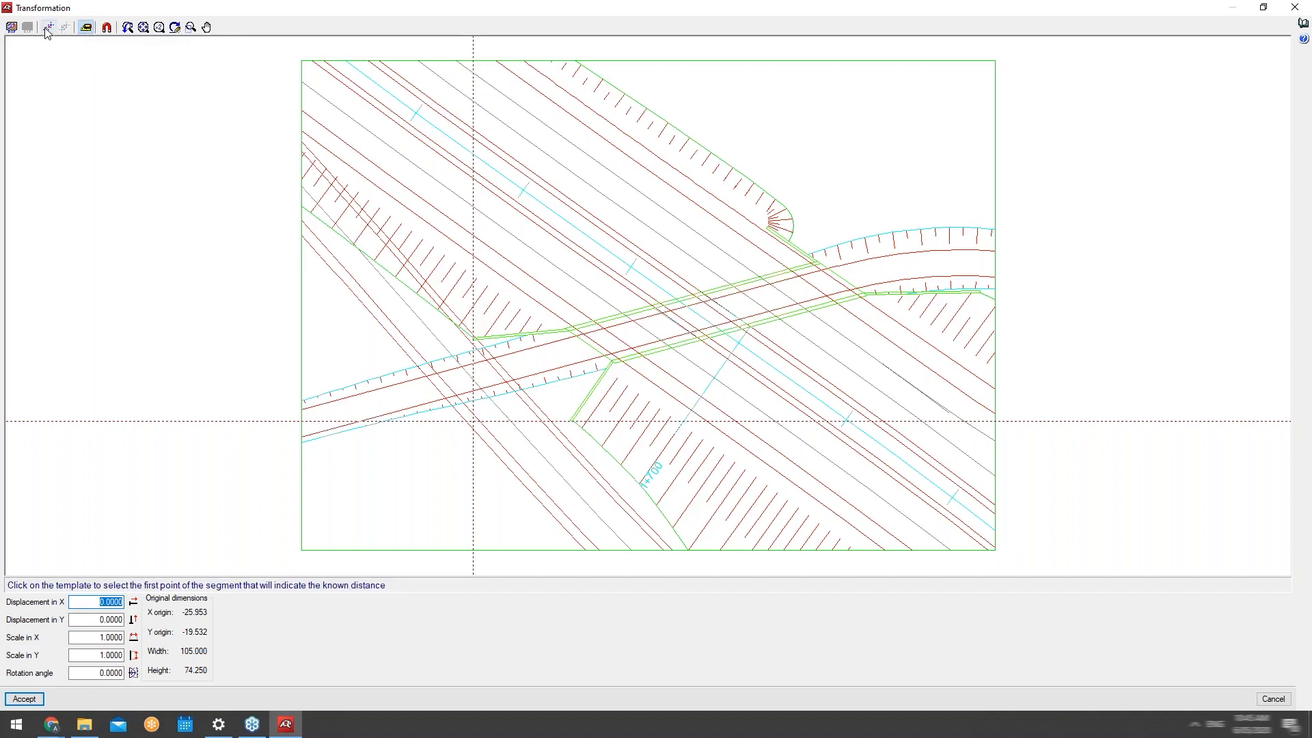
{"action": "left_click", "coordinate": [47, 28]}
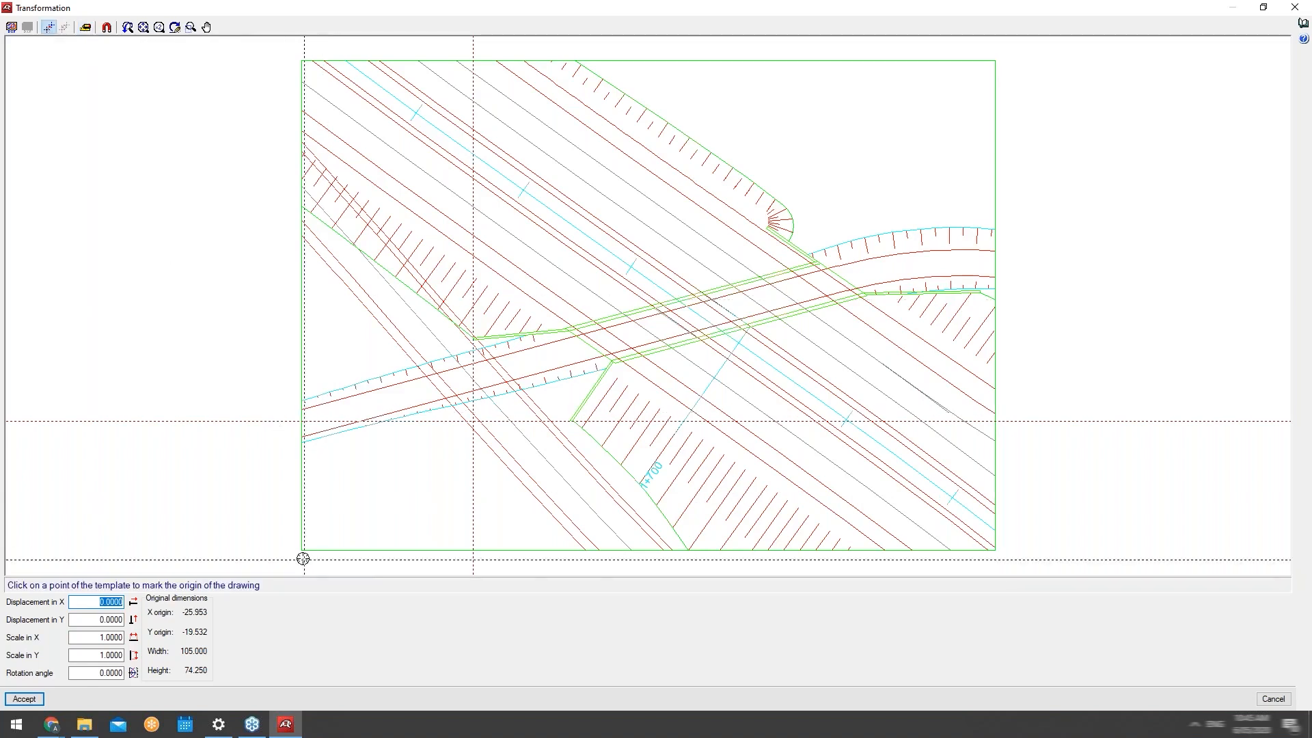
{"action": "left_click", "coordinate": [302, 549]}
{"action": "right_click", "coordinate": [116, 231]}
Set the template's visible area from the lower-left to the upper-right corner of its frame.
{"action": "left_click", "coordinate": [11, 27]}
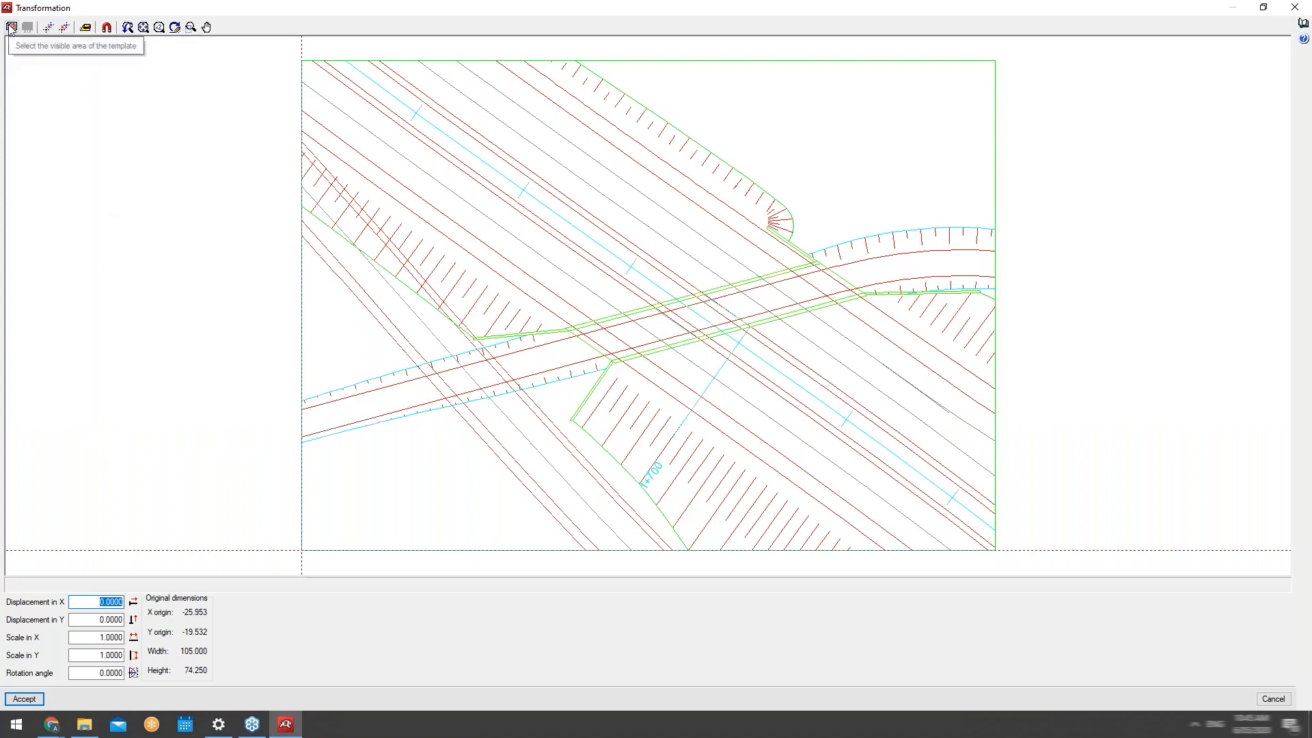
{"action": "left_click", "coordinate": [303, 549]}
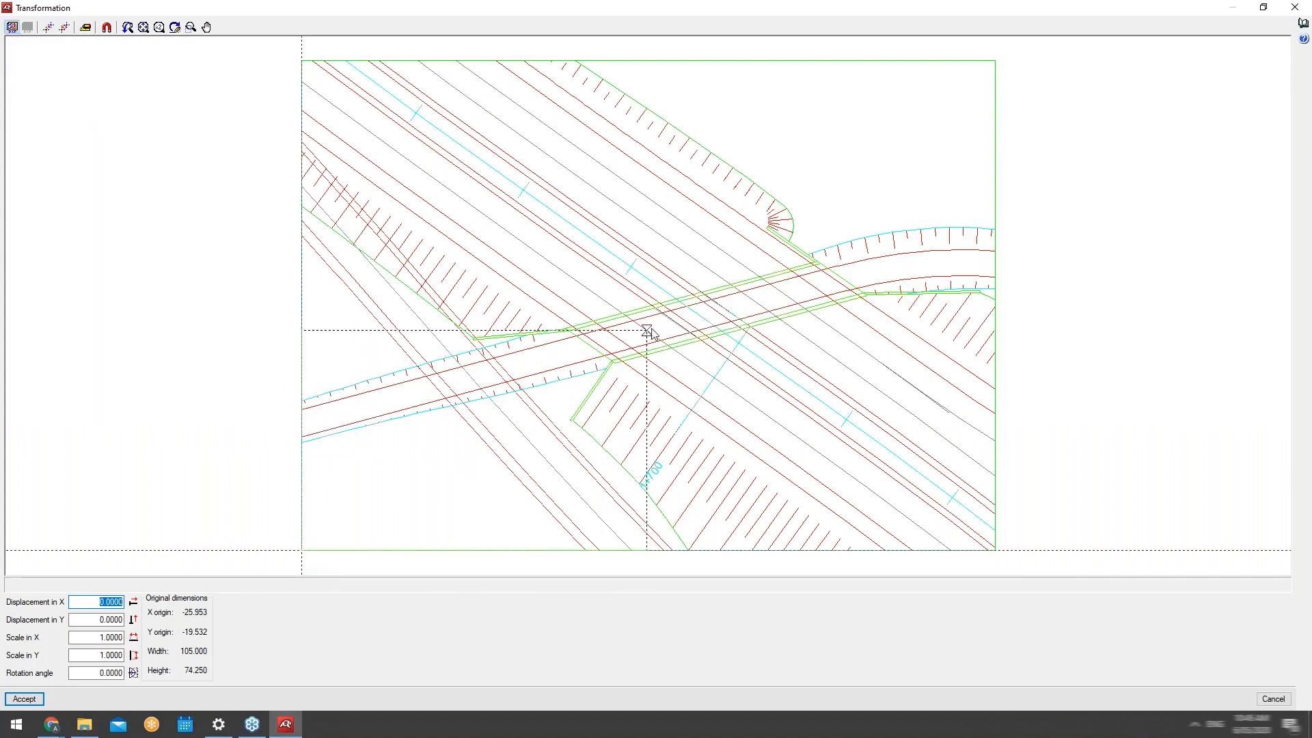
{"action": "left_click", "coordinate": [996, 60]}
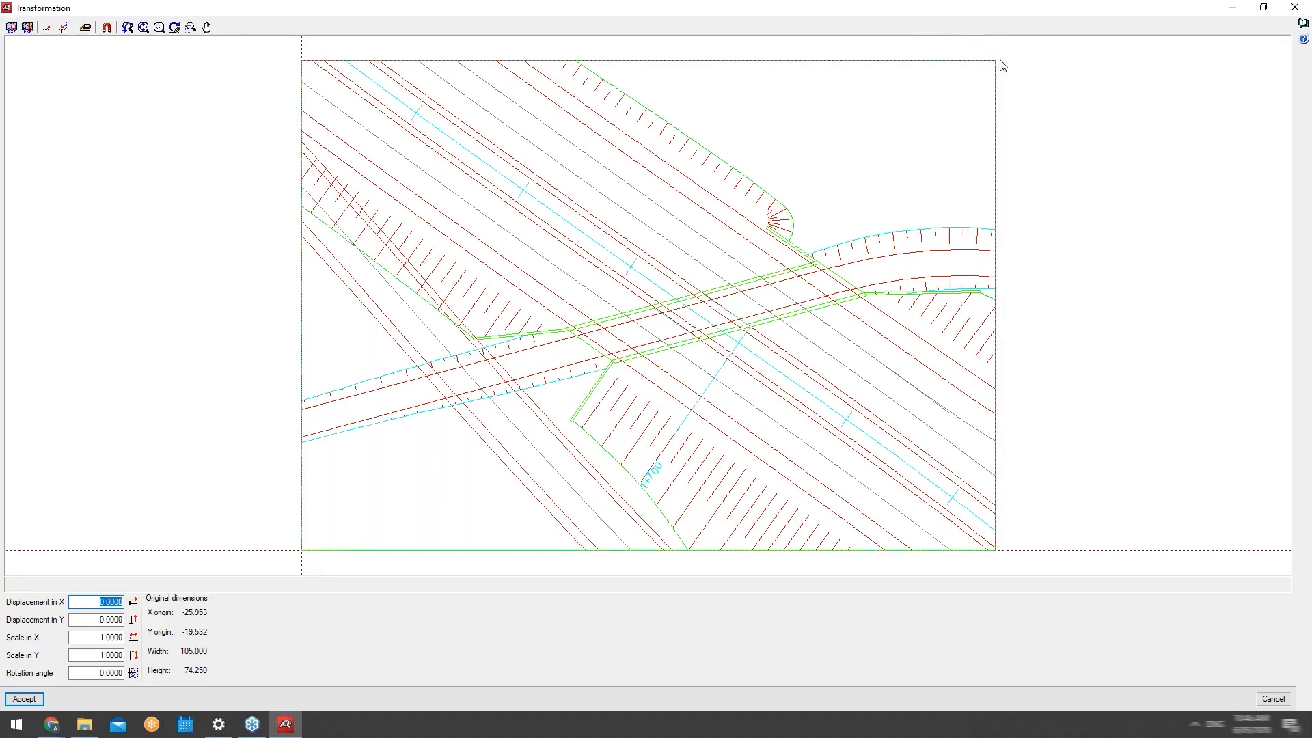
Review the template's object snap options without changing them, and accept the transformation and the template views.
{"action": "left_click", "coordinate": [108, 27]}
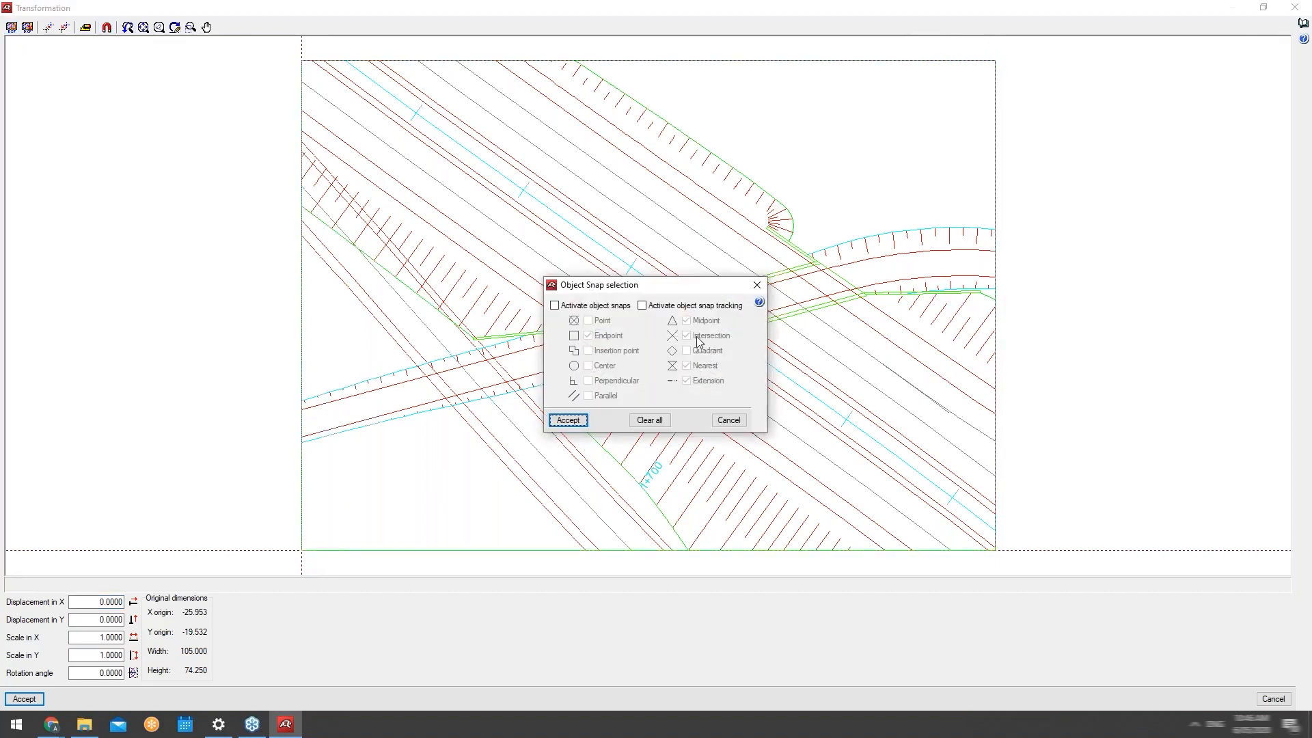
{"action": "left_click", "coordinate": [764, 284]}
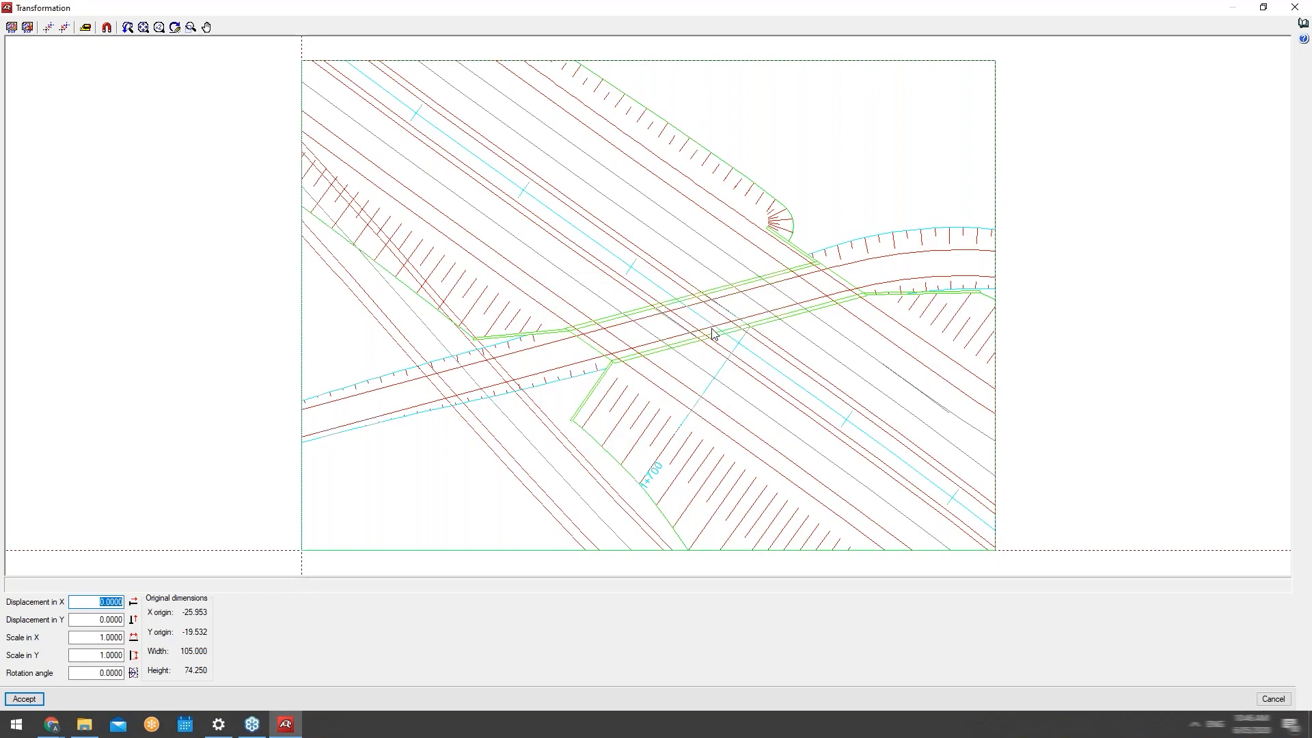
{"action": "left_click", "coordinate": [24, 699]}
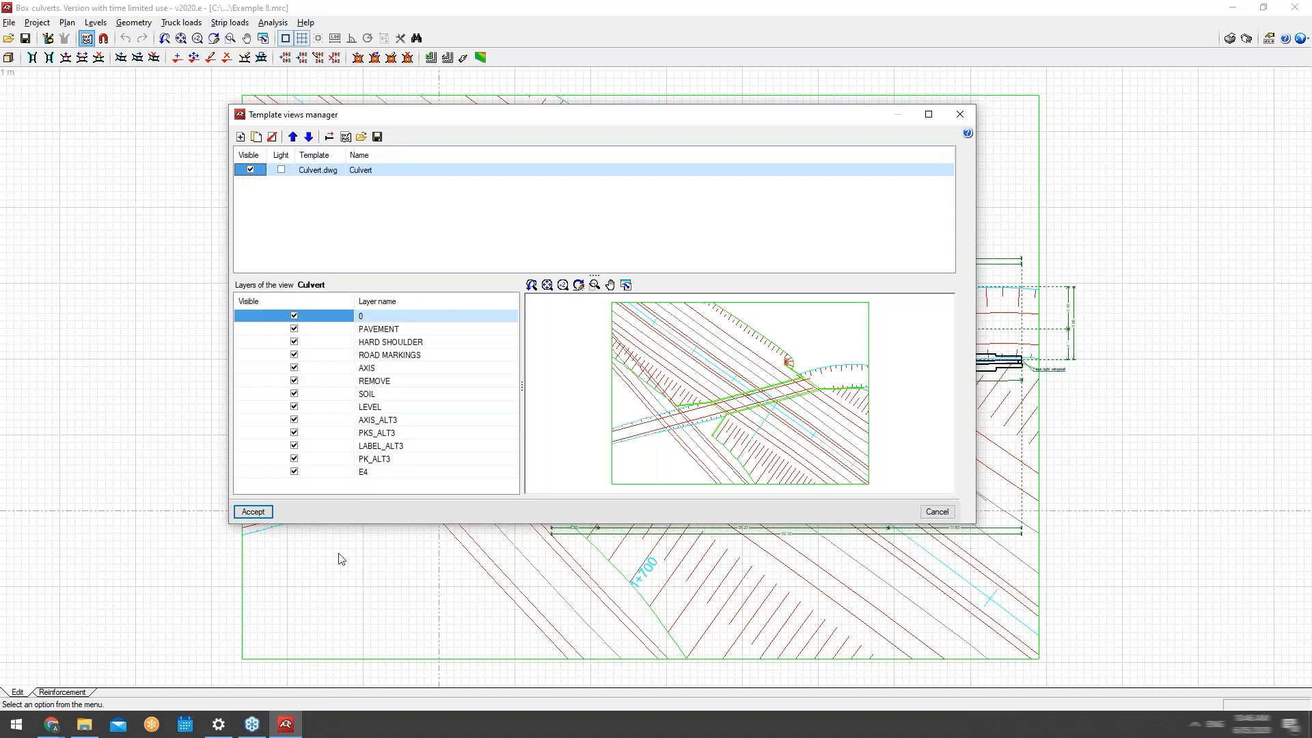
{"action": "left_click", "coordinate": [252, 511]}
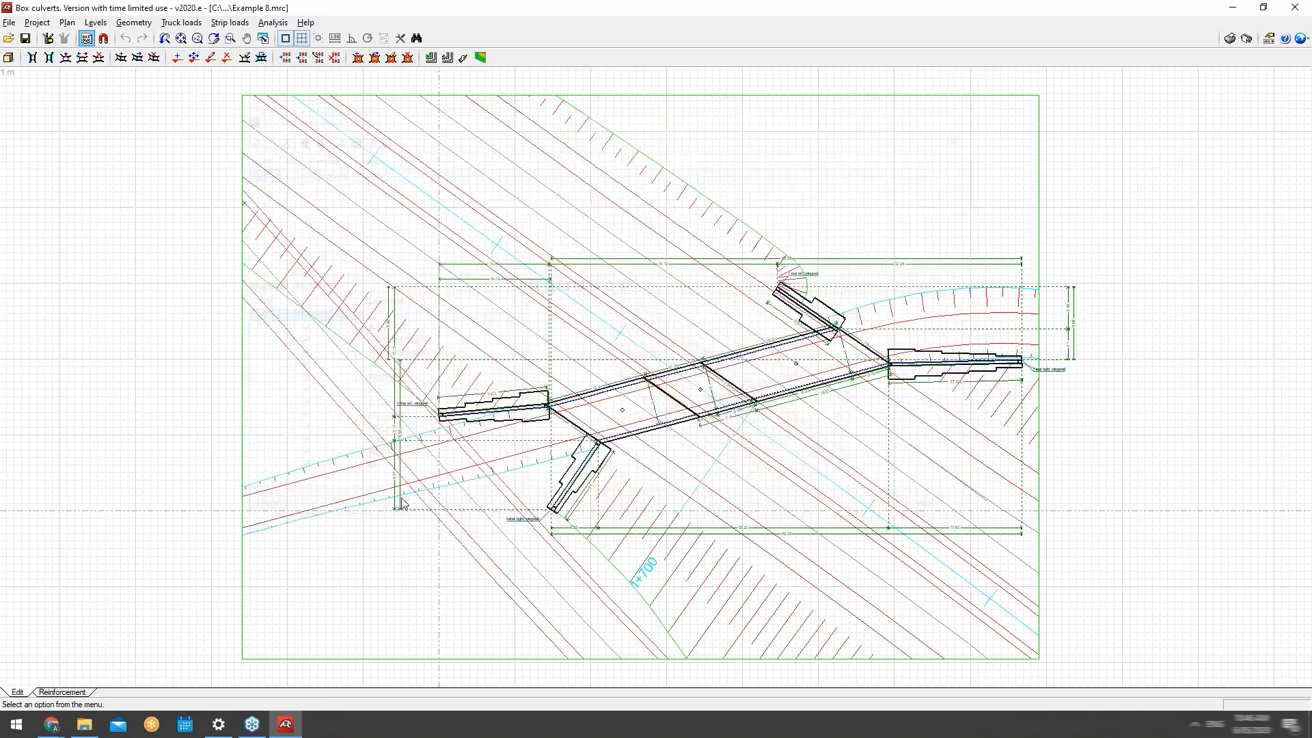
Inspect the Example 8 culvert in plan against its CAD template and in the 3D view, looking through the culvert opening.
{"action": "scroll", "coordinate": [831, 234], "scroll_direction": "down", "scroll_amount": 4}
{"action": "scroll", "coordinate": [647, 538], "scroll_direction": "up", "scroll_amount": 1}
{"action": "scroll", "coordinate": [747, 326], "scroll_direction": "down", "scroll_amount": 2}
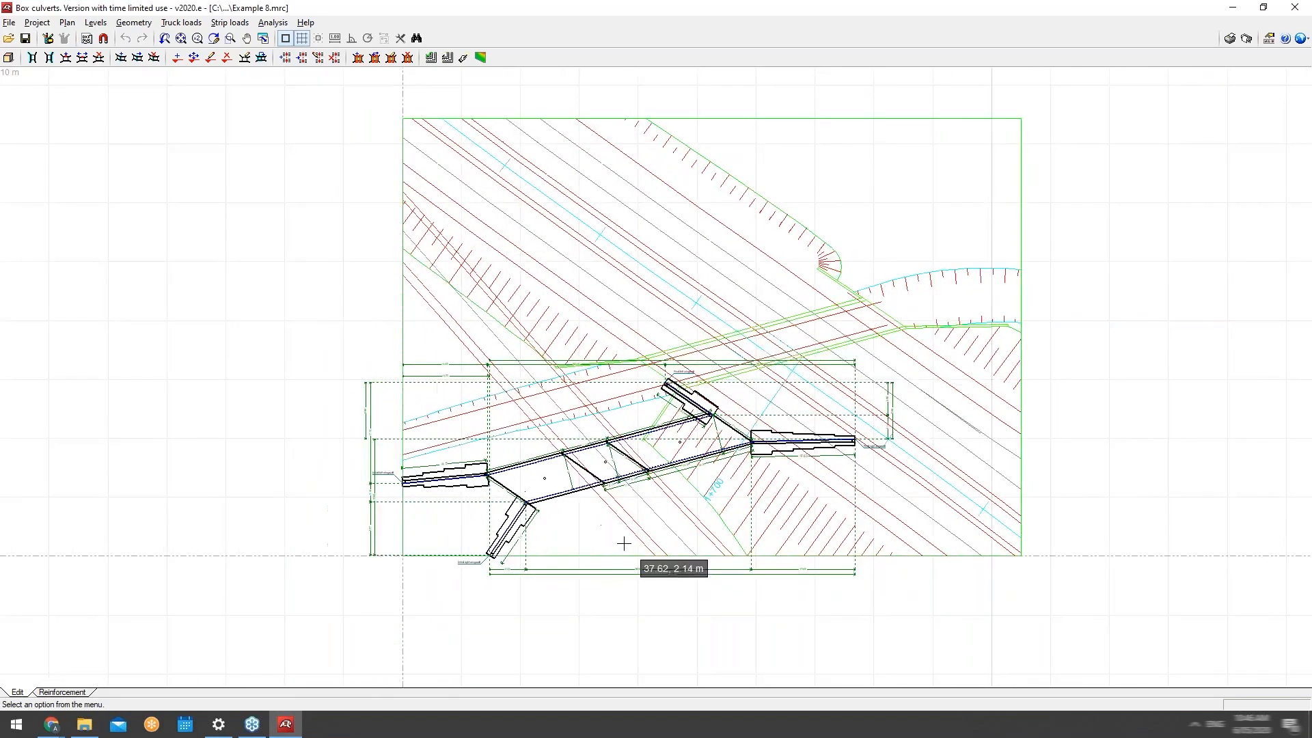
{"action": "scroll", "coordinate": [624, 542], "scroll_direction": "up", "scroll_amount": 1}
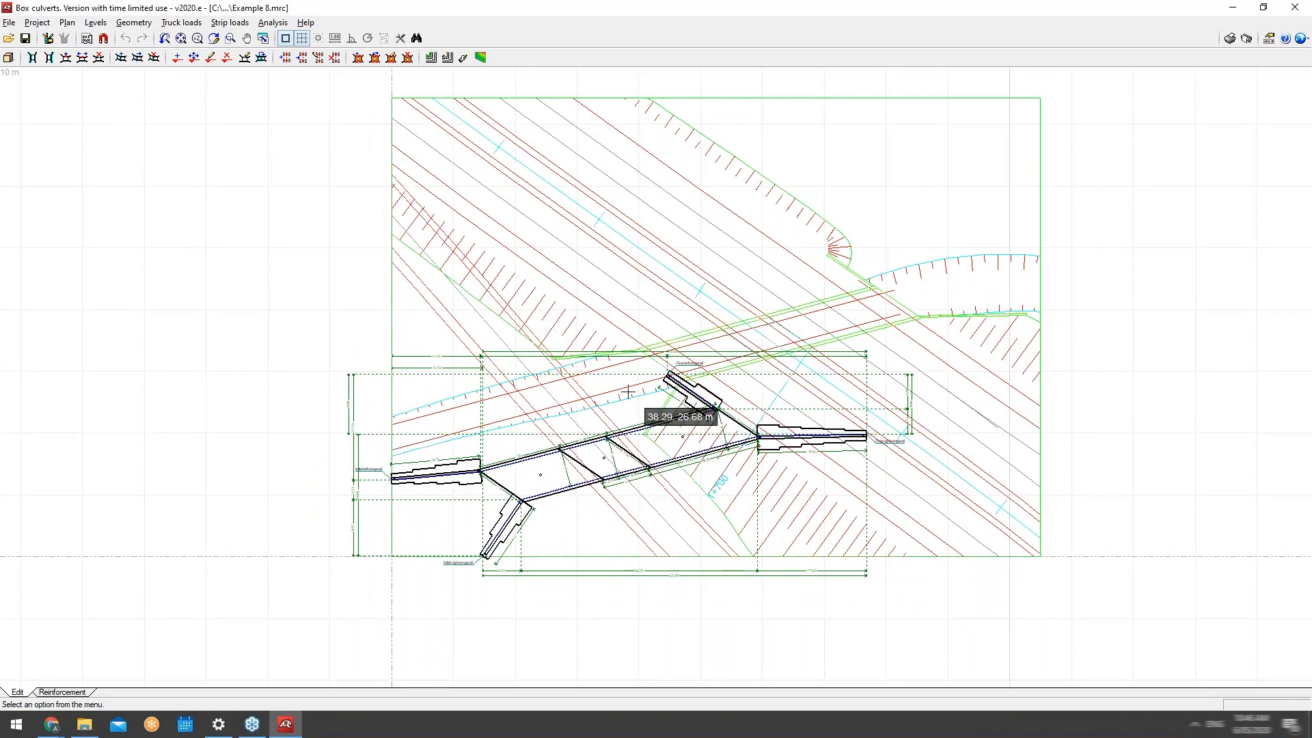
{"action": "left_click", "coordinate": [37, 22]}
{"action": "left_click", "coordinate": [66, 126]}
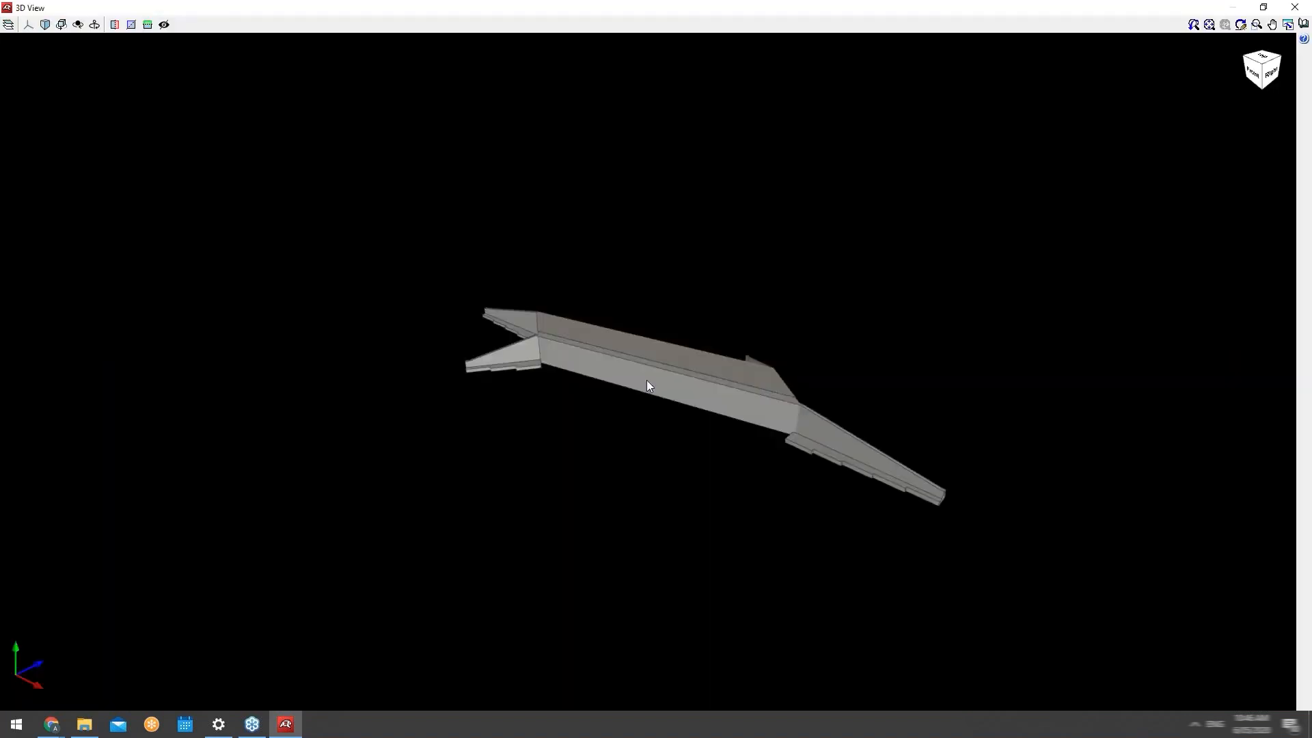
{"action": "mouse_move", "coordinate": [646, 380]}
{"action": "left_mouse_down"}
{"action": "mouse_move", "coordinate": [472, 417]}
{"action": "mouse_move", "coordinate": [416, 369]}
{"action": "mouse_move", "coordinate": [606, 401]}
{"action": "mouse_move", "coordinate": [578, 380]}
{"action": "mouse_move", "coordinate": [639, 407]}
{"action": "mouse_move", "coordinate": [650, 367]}
{"action": "mouse_move", "coordinate": [645, 469]}
{"action": "mouse_move", "coordinate": [800, 439]}
{"action": "mouse_move", "coordinate": [869, 459]}
{"action": "mouse_move", "coordinate": [647, 471]}
{"action": "mouse_move", "coordinate": [460, 416]}
{"action": "mouse_move", "coordinate": [451, 387]}
{"action": "mouse_move", "coordinate": [547, 376]}
{"action": "mouse_move", "coordinate": [633, 412]}
{"action": "mouse_move", "coordinate": [743, 406]}
{"action": "mouse_move", "coordinate": [714, 384]}
{"action": "mouse_move", "coordinate": [655, 379]}
{"action": "left_mouse_up"}
{"action": "scroll", "coordinate": [545, 370], "scroll_direction": "up", "scroll_amount": 3}
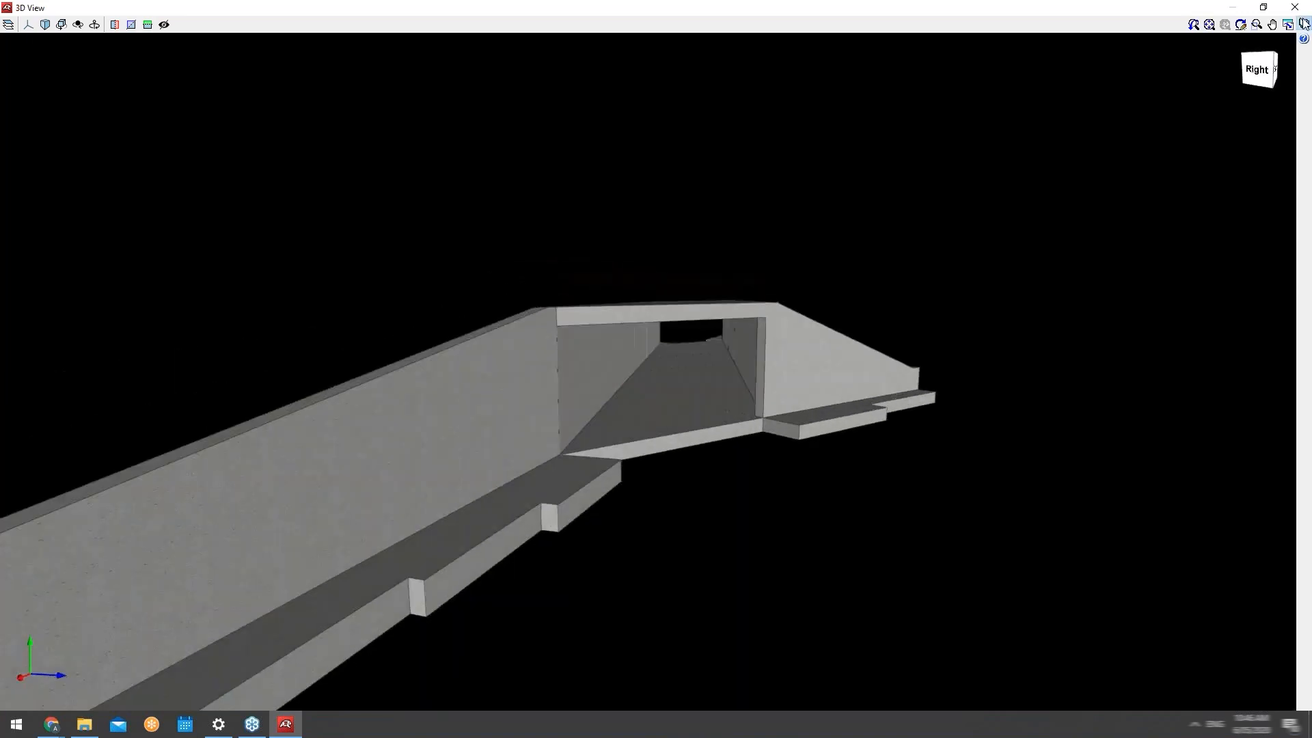
{"action": "left_click", "coordinate": [1303, 22]}
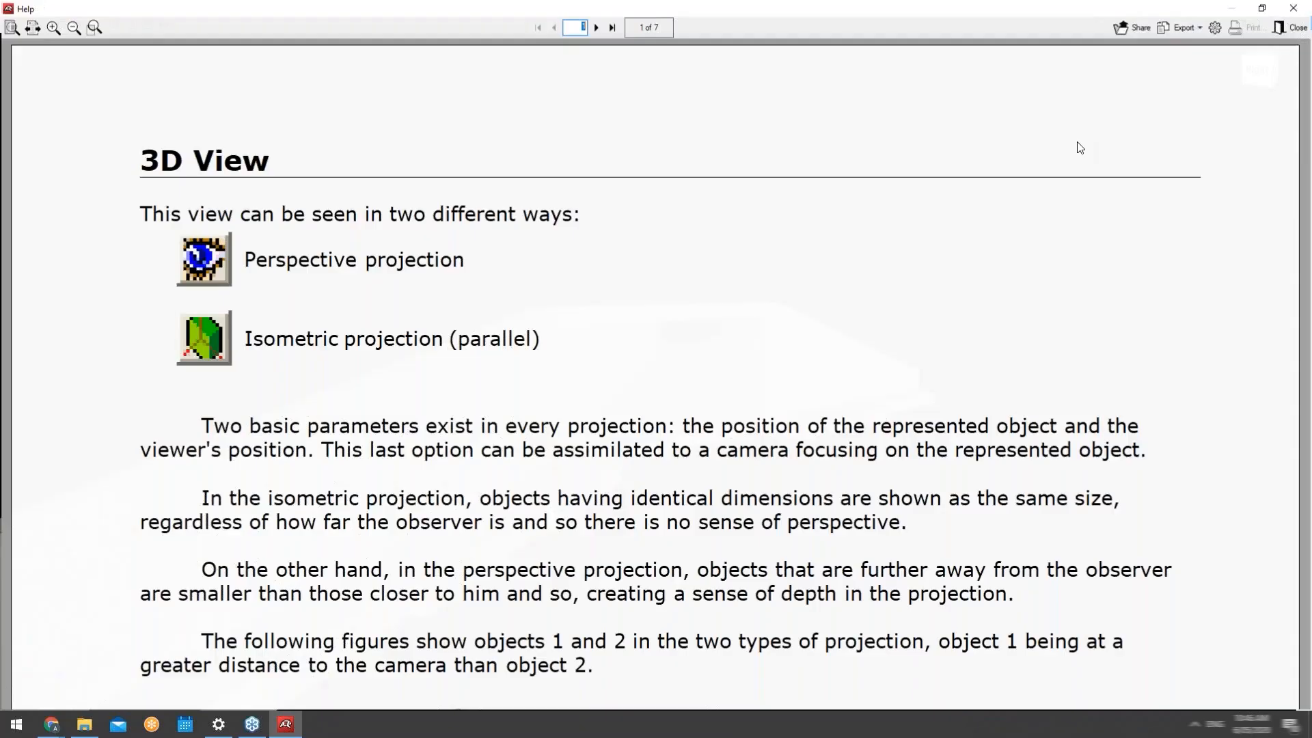
{"action": "left_click", "coordinate": [1290, 5]}
{"action": "left_click", "coordinate": [1292, 7]}
Open the Hydraluic load project, the culvert with three modules and water current, from the Box culverts examples folder.
{"action": "left_click", "coordinate": [37, 22]}
{"action": "left_click", "coordinate": [9, 23]}
{"action": "left_click", "coordinate": [39, 57]}
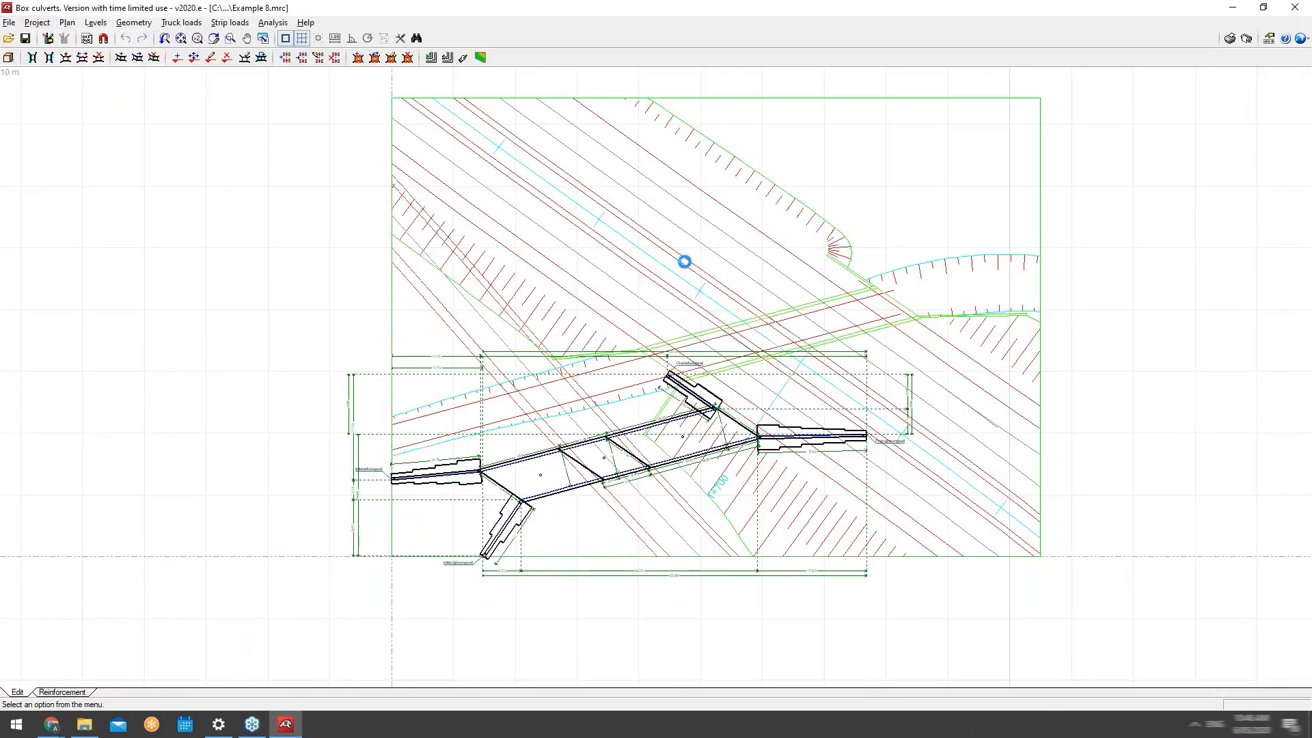
{"action": "left_click", "coordinate": [539, 263]}
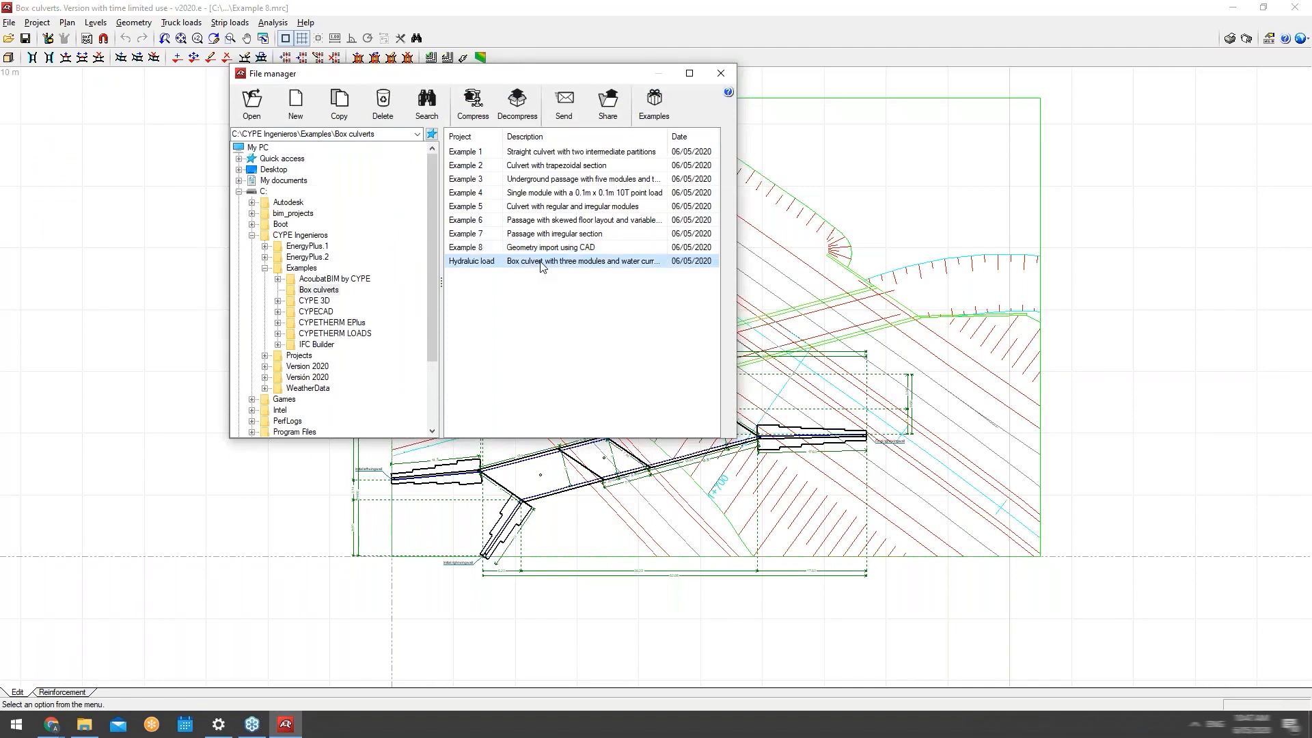
{"action": "double_click", "coordinate": [540, 263]}
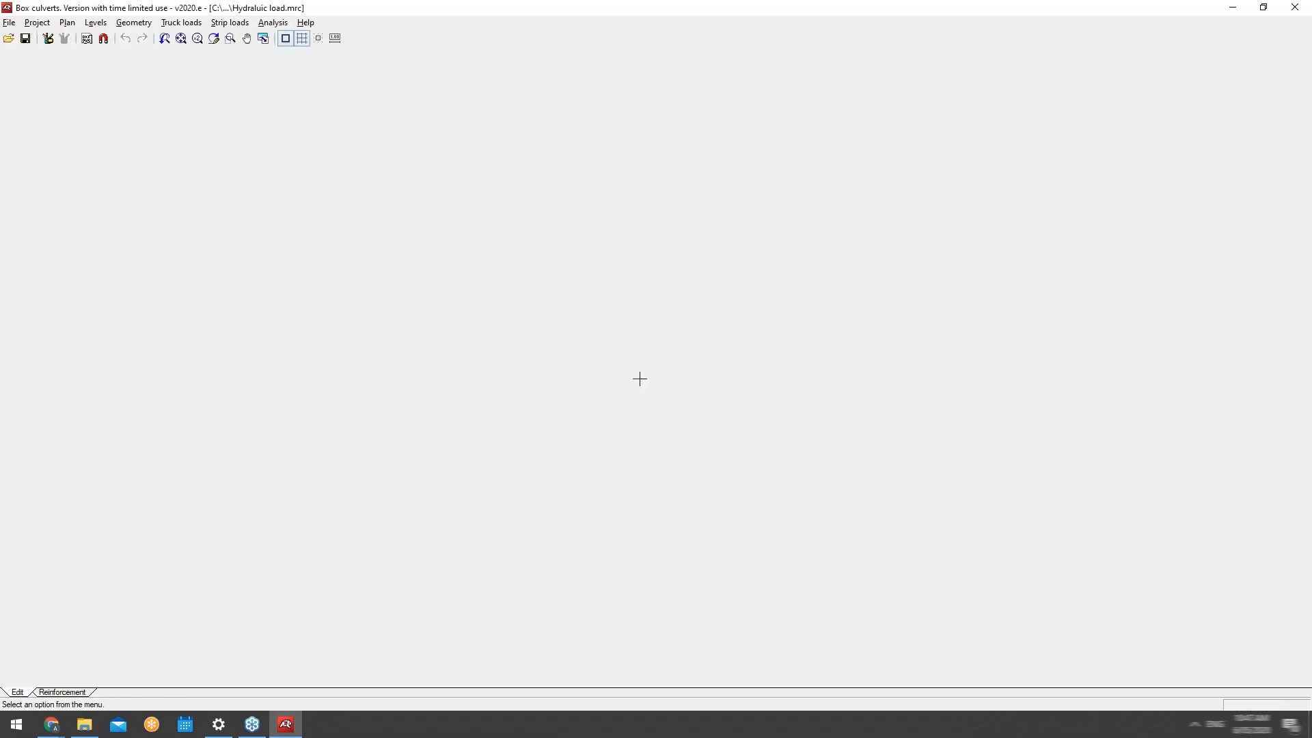
{"action": "scroll", "coordinate": [664, 362], "scroll_direction": "down", "scroll_amount": 1}
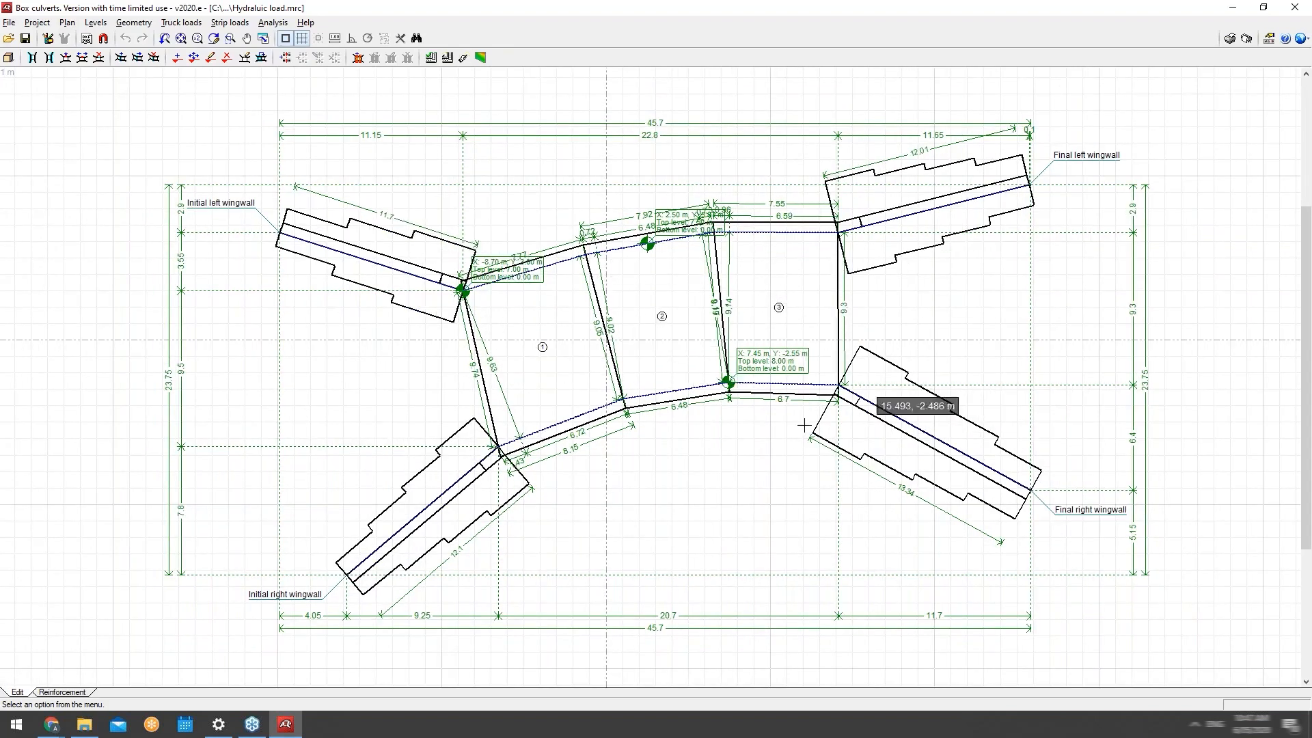
Review the project's analysis options for reinforcement strip lengths, compliance percentages and wing footings, and leave them without saving changes.
{"action": "left_click", "coordinate": [66, 24]}
{"action": "left_click", "coordinate": [66, 23]}
{"action": "left_click", "coordinate": [181, 23]}
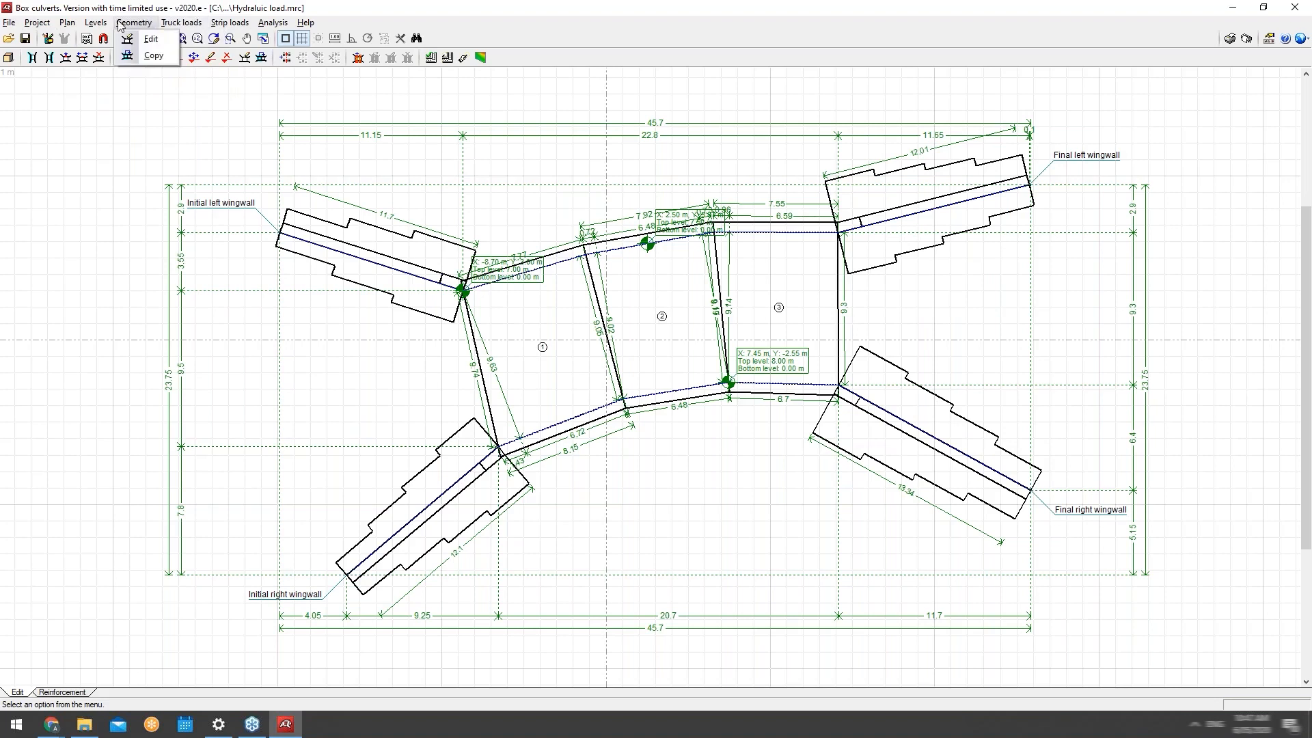
{"action": "mouse_move", "coordinate": [110, 25]}
{"action": "mouse_move", "coordinate": [41, 23]}
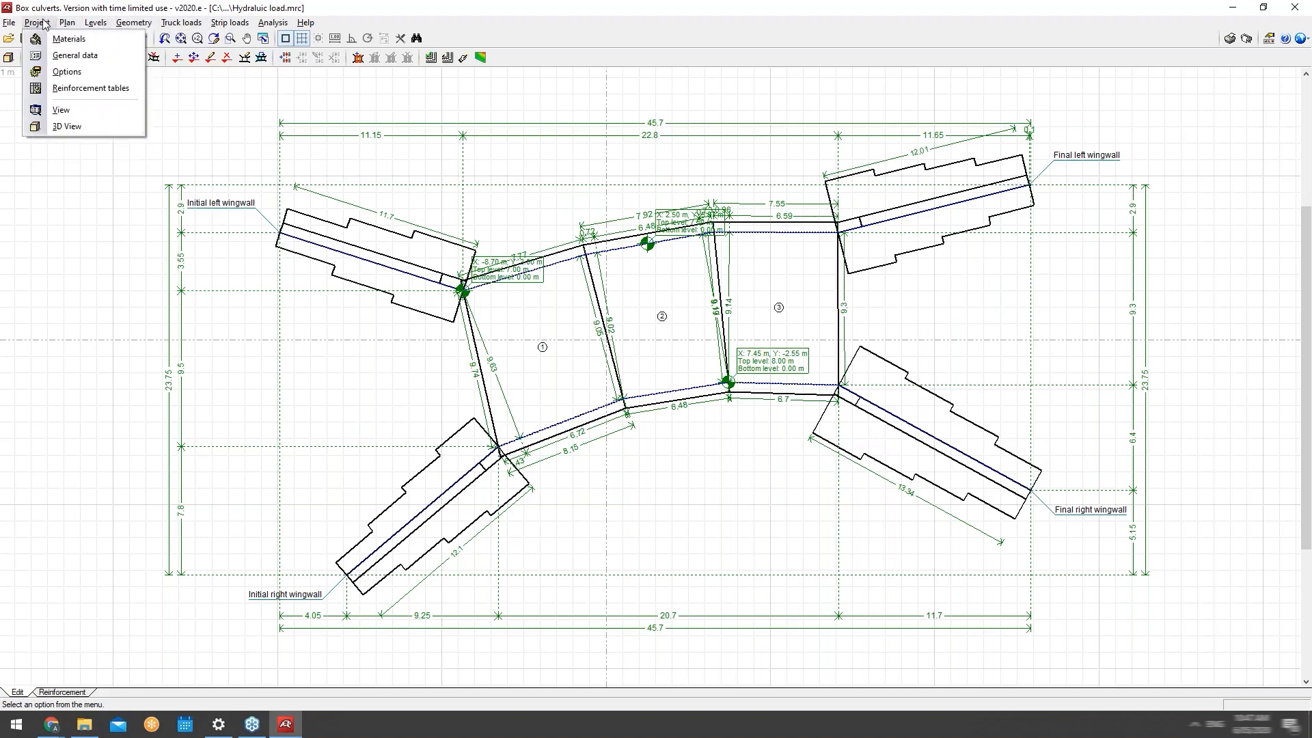
{"action": "left_click", "coordinate": [66, 71]}
{"action": "left_click_drag", "start_coordinate": [674, 243], "coordinate": [701, 226]}
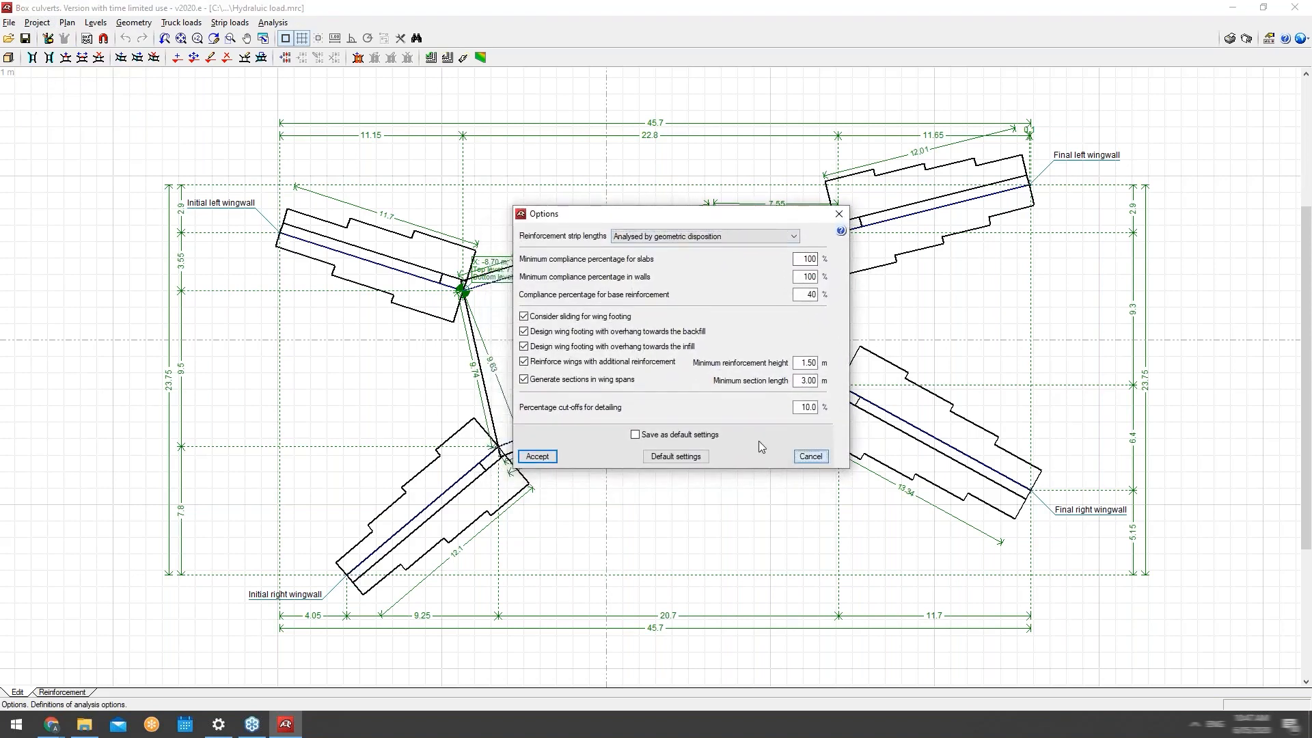
{"action": "left_click", "coordinate": [806, 456]}
Review how the hydraulic surcharge is defined in the general data, keep By constant level, and accept the data.
{"action": "left_click", "coordinate": [50, 27]}
{"action": "left_click", "coordinate": [68, 53]}
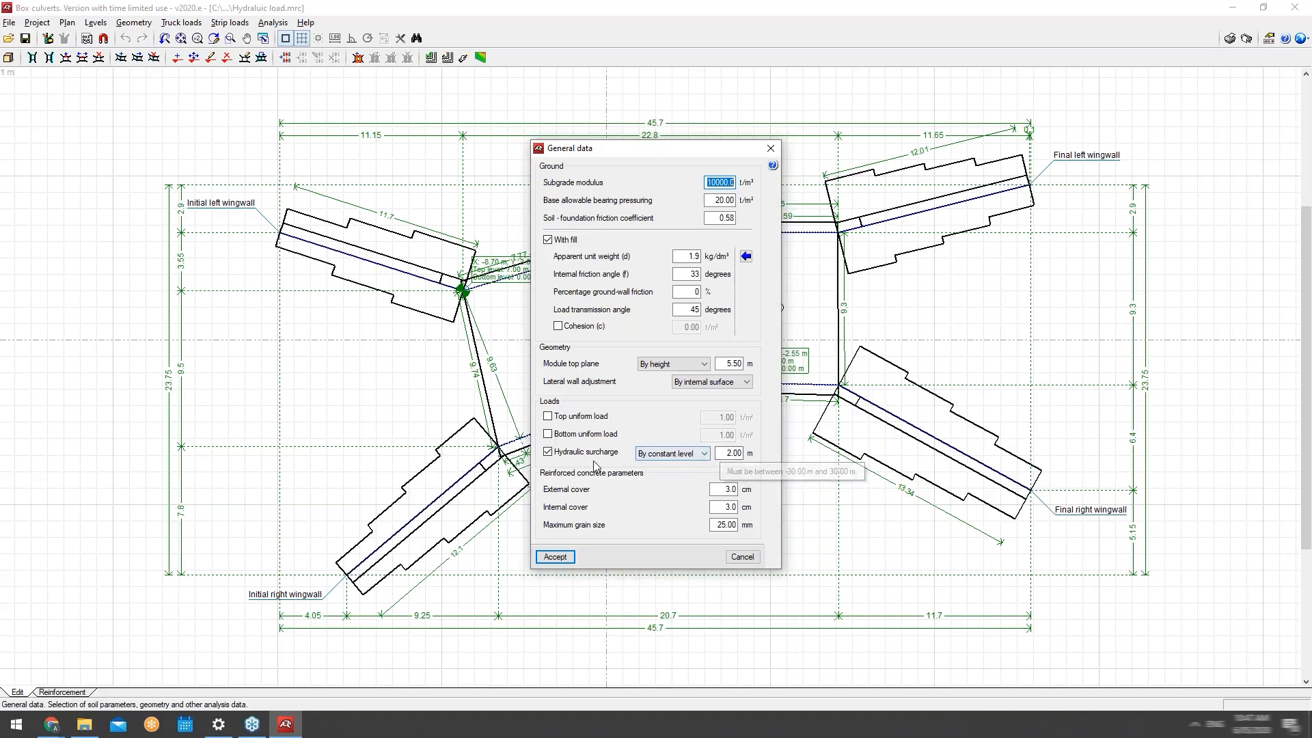
{"action": "left_click", "coordinate": [687, 454]}
{"action": "left_click", "coordinate": [669, 475]}
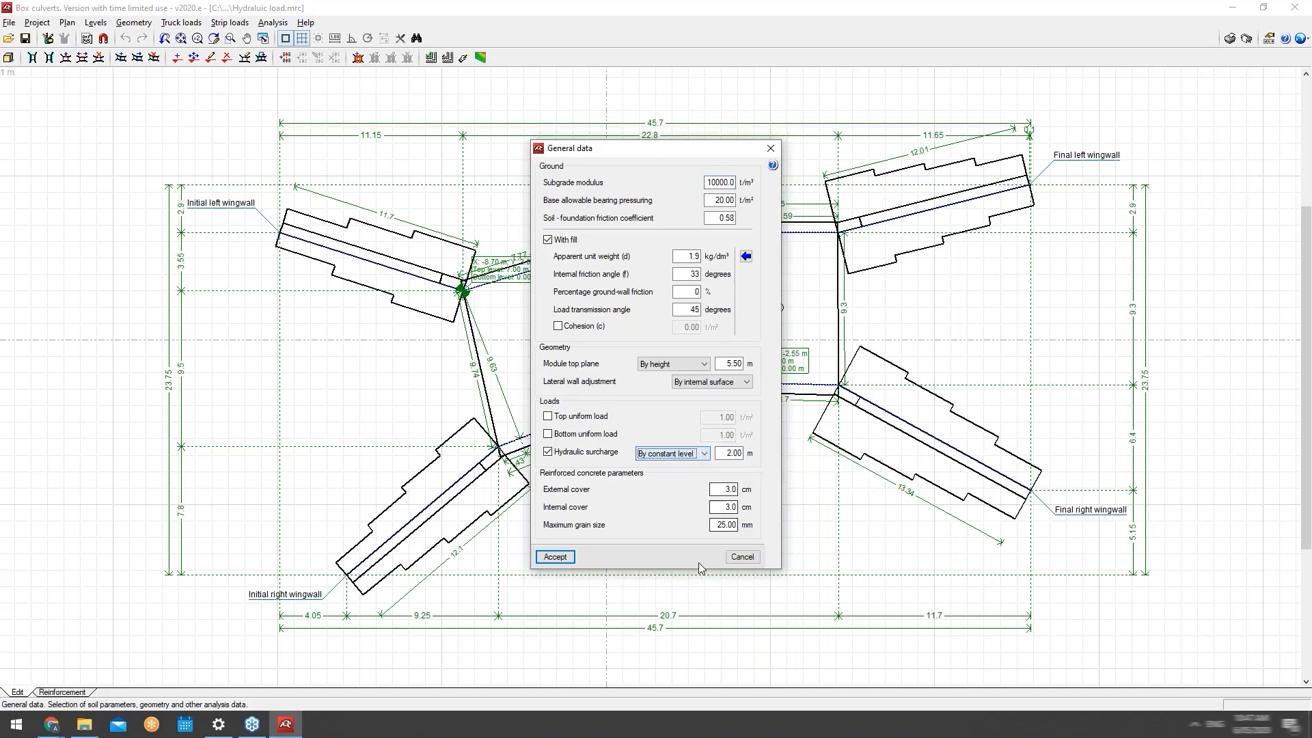
{"action": "left_click", "coordinate": [556, 557]}
Inspect the three-module culvert in the 3D view from several angles, including the water surface inside it, and close the view.
{"action": "left_click", "coordinate": [37, 21]}
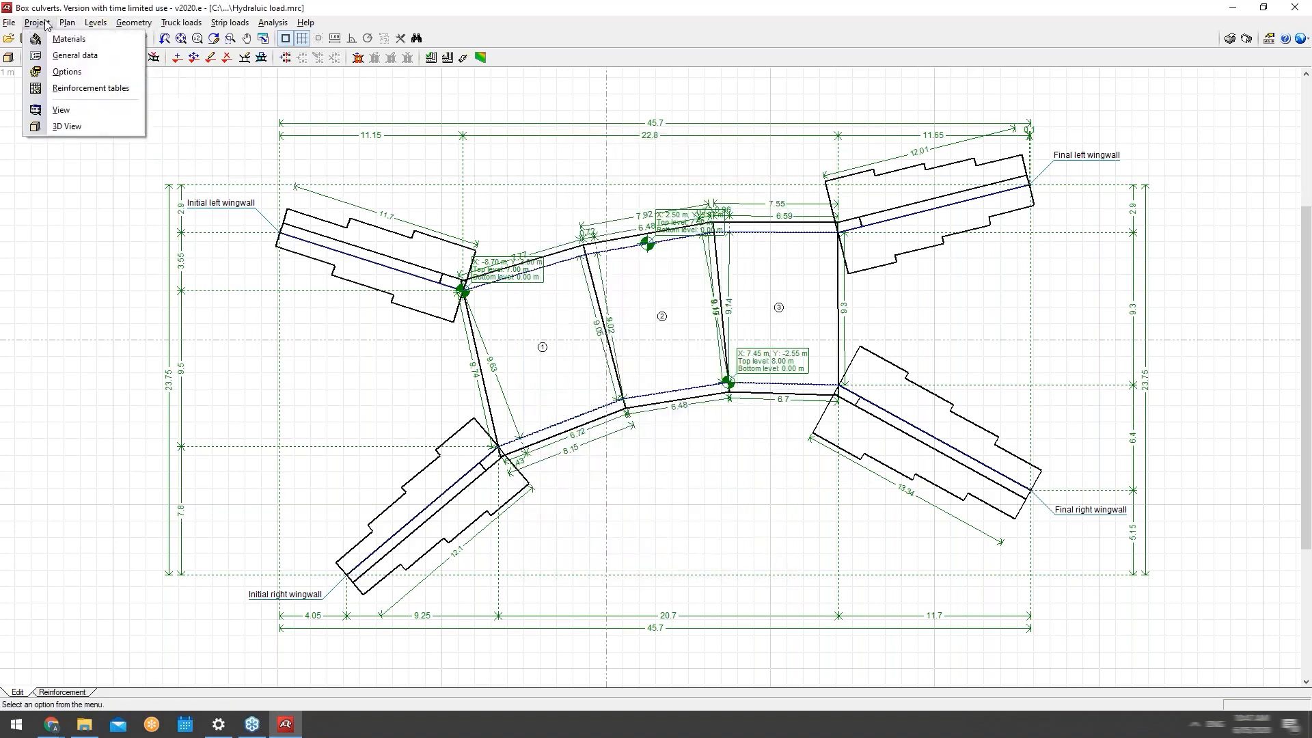
{"action": "left_click", "coordinate": [64, 125]}
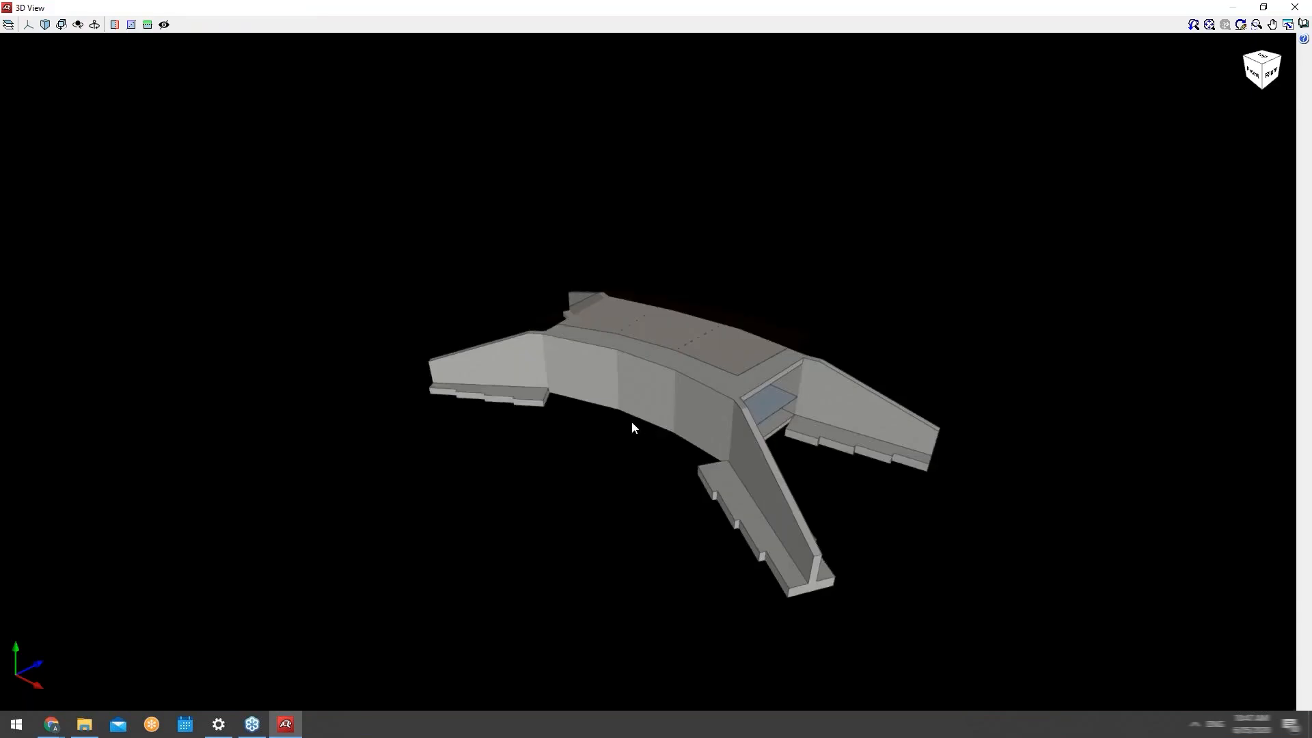
{"action": "middle_click_drag", "start_coordinate": [632, 421], "coordinate": [612, 383]}
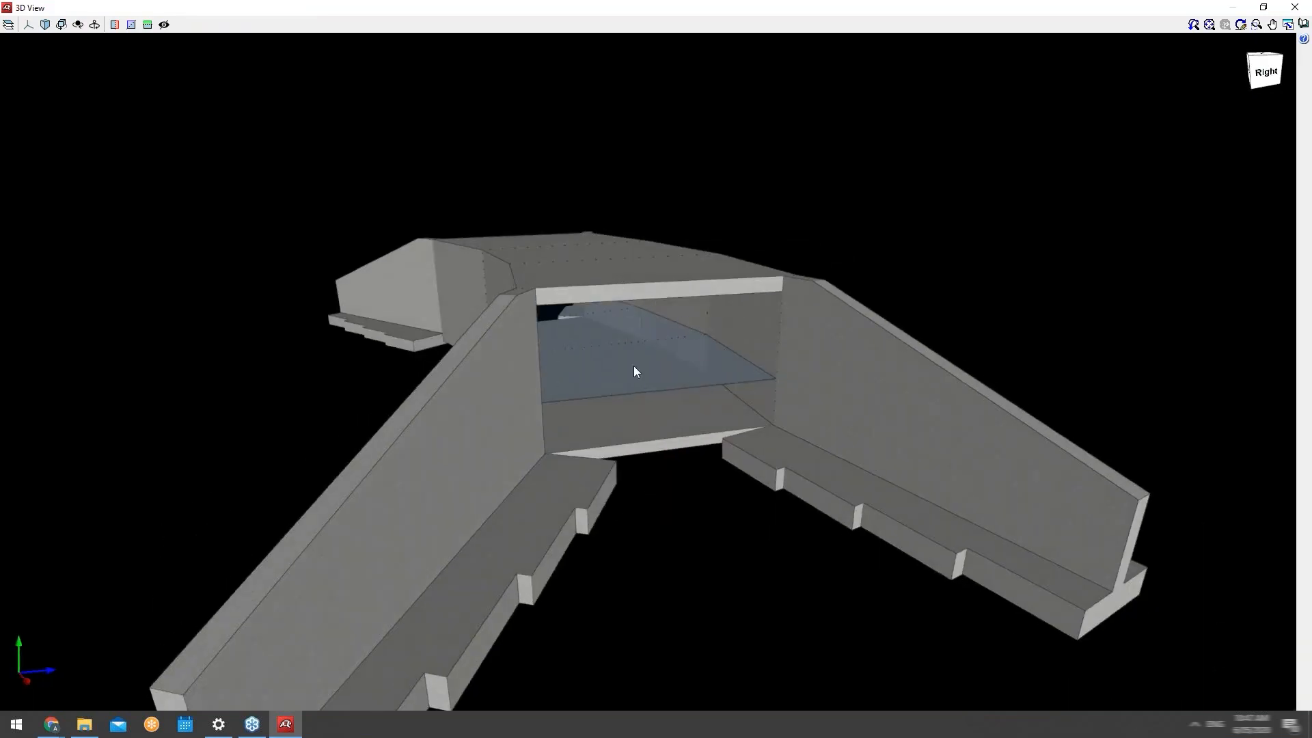
{"action": "mouse_move", "coordinate": [638, 356]}
{"action": "middle_mouse_down"}
{"action": "mouse_move", "coordinate": [580, 328]}
{"action": "mouse_move", "coordinate": [638, 304]}
{"action": "mouse_move", "coordinate": [653, 364]}
{"action": "mouse_move", "coordinate": [622, 438]}
{"action": "mouse_move", "coordinate": [588, 444]}
{"action": "mouse_move", "coordinate": [658, 384]}
{"action": "mouse_move", "coordinate": [677, 386]}
{"action": "middle_mouse_up"}
{"action": "scroll", "coordinate": [724, 429], "scroll_direction": "down", "scroll_amount": 4}
{"action": "middle_click_drag", "start_coordinate": [697, 439], "coordinate": [1073, 237]}
{"action": "left_click", "coordinate": [1295, 7]}
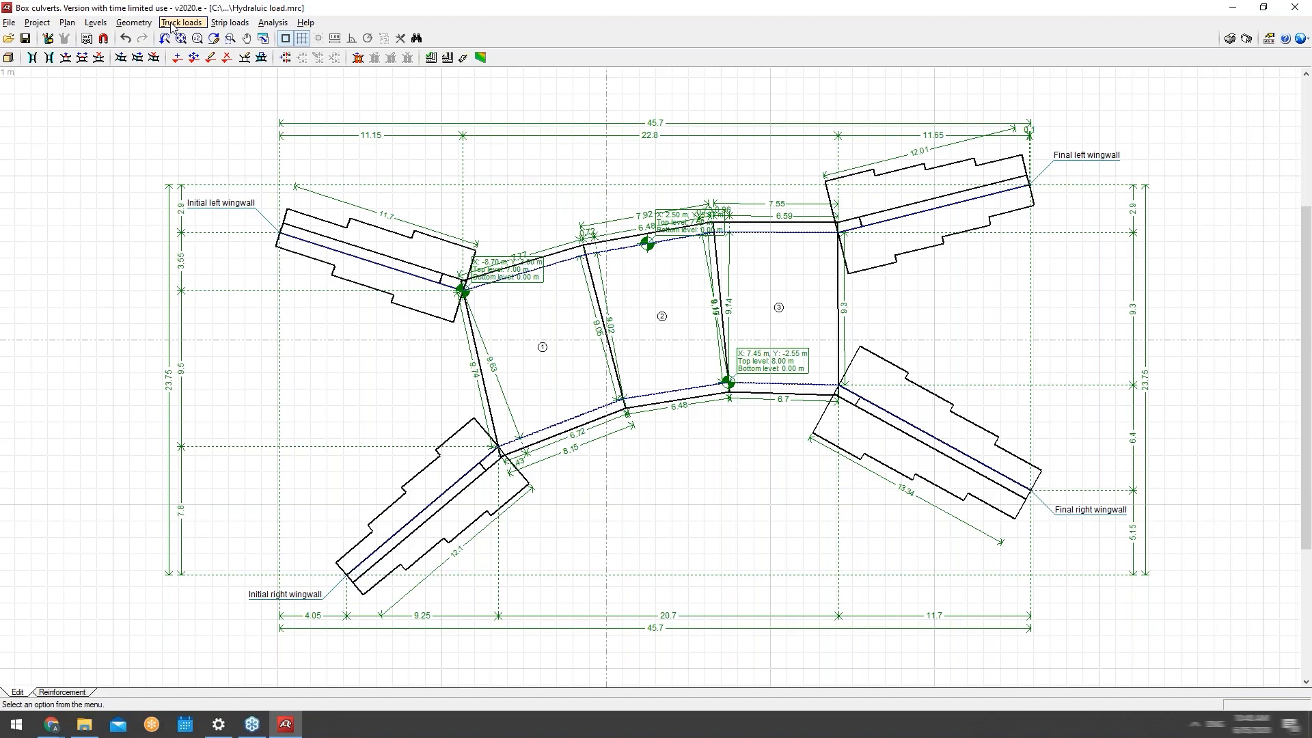
Run the Check command on the initial left wingwall and open the complete report of its assessed checks.
{"action": "left_click", "coordinate": [290, 26]}
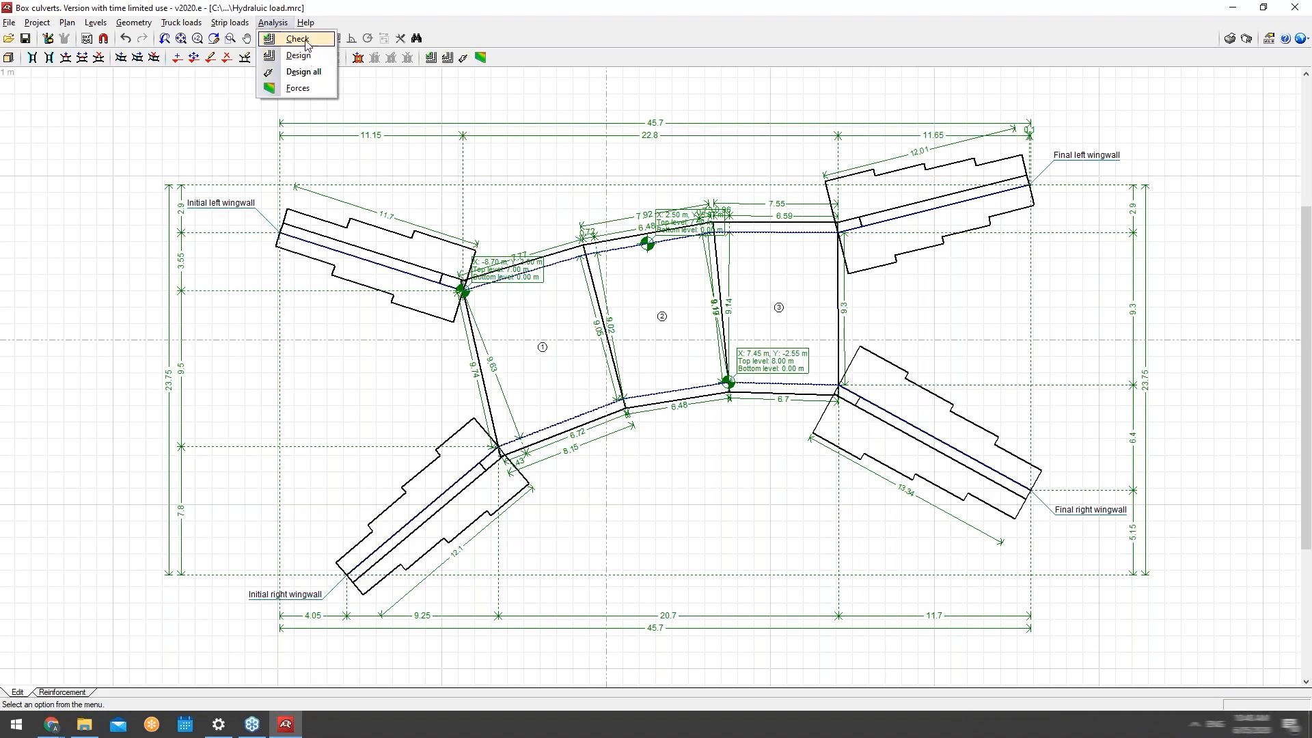
{"action": "left_click", "coordinate": [304, 39]}
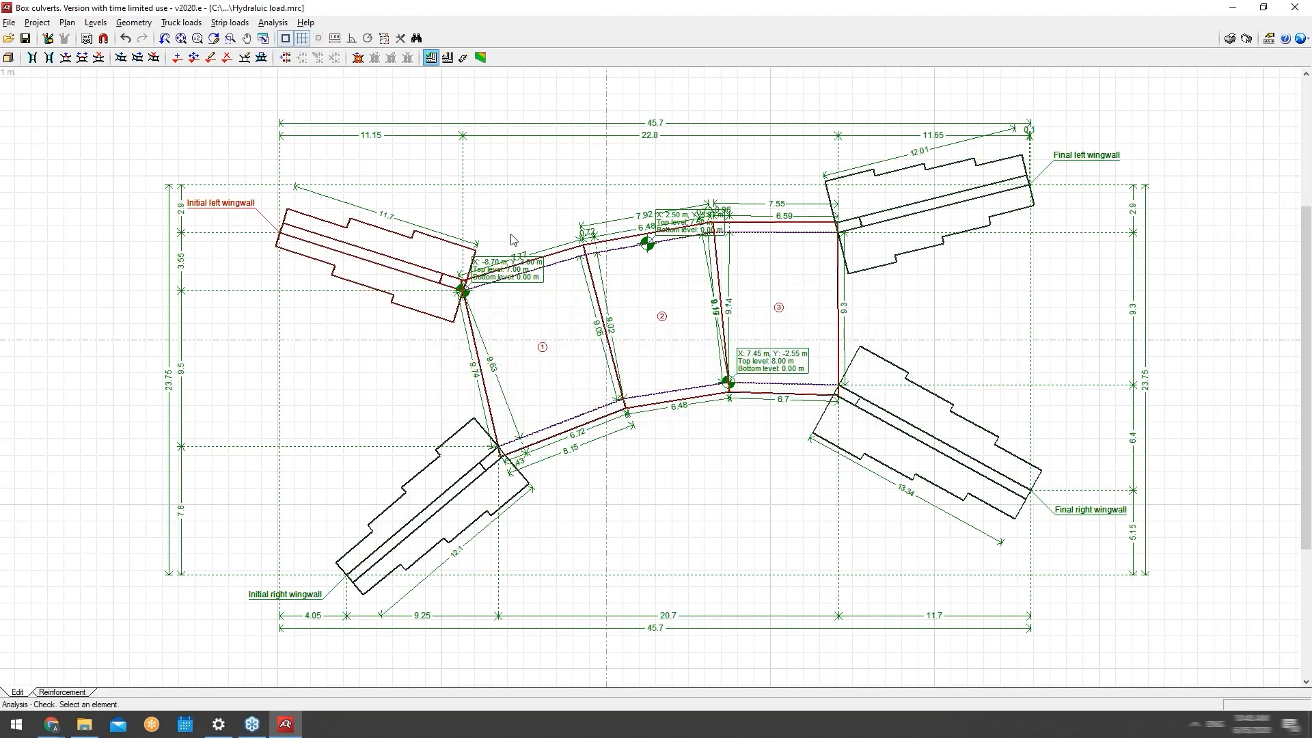
{"action": "left_click", "coordinate": [381, 272]}
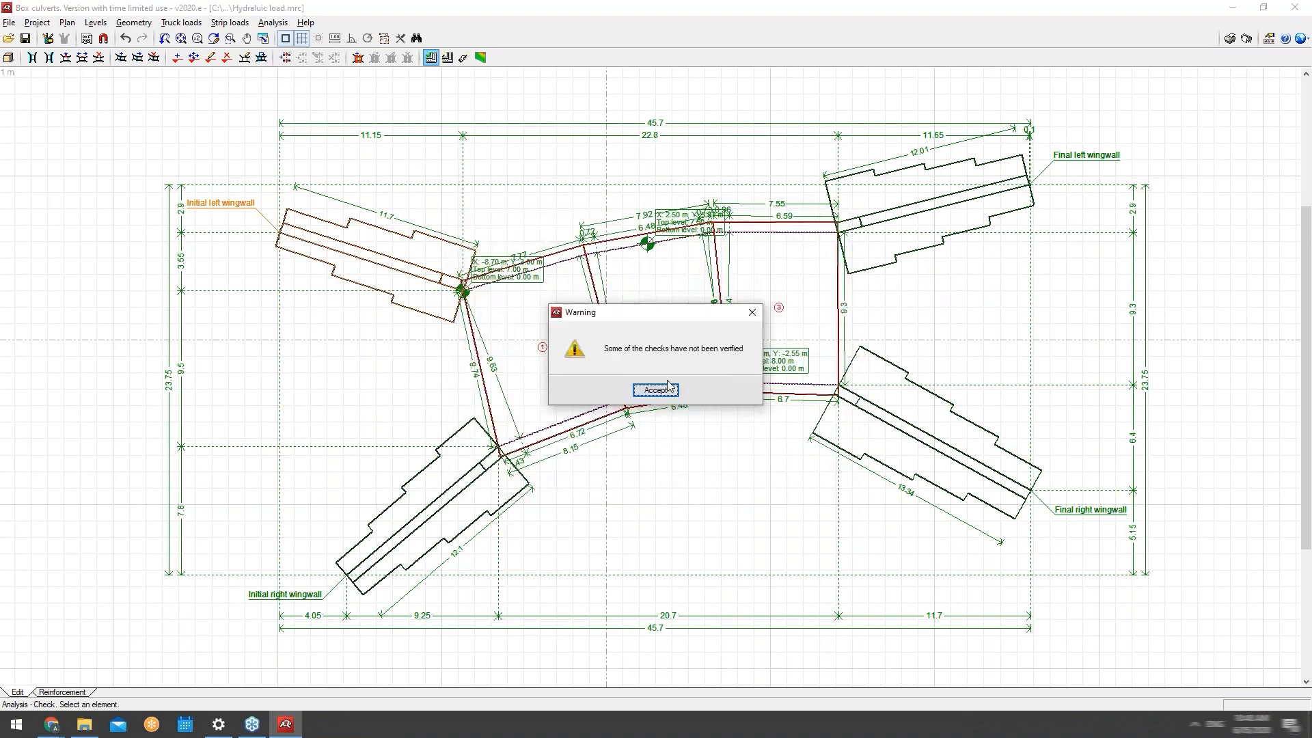
{"action": "left_click", "coordinate": [656, 390]}
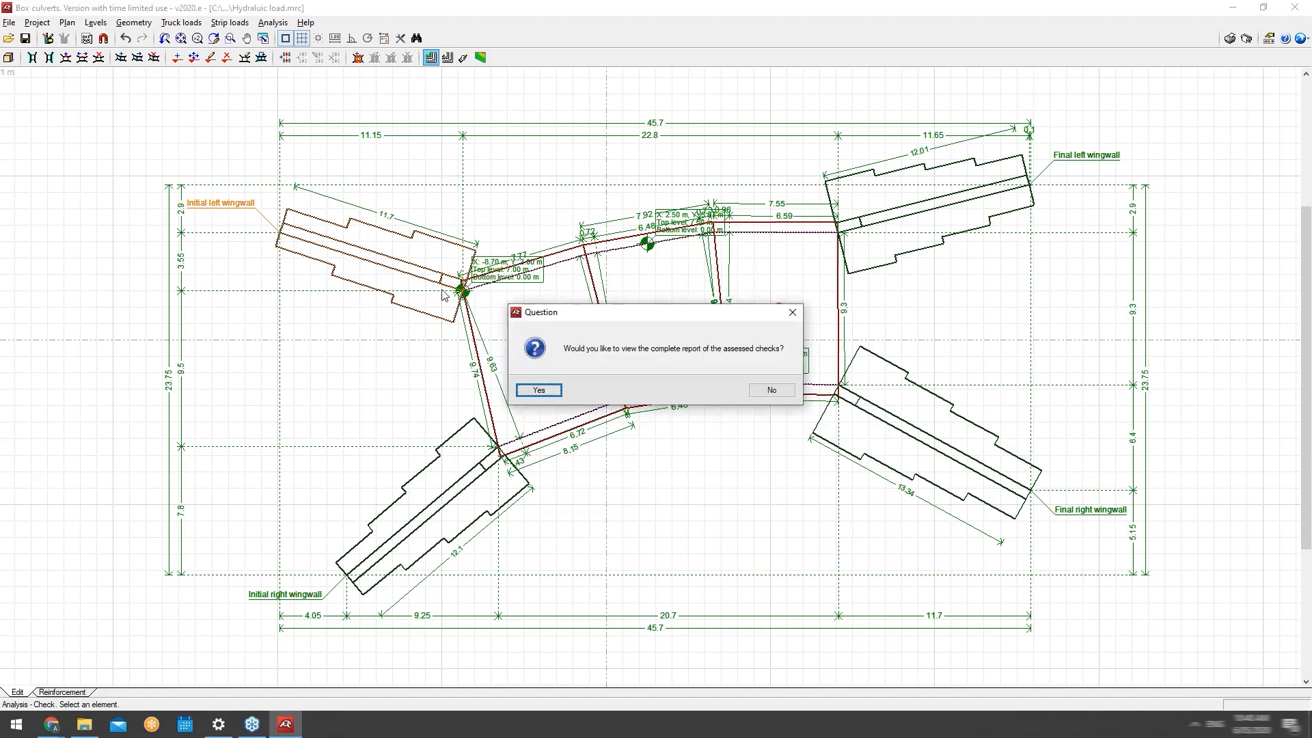
{"action": "left_click", "coordinate": [539, 390]}
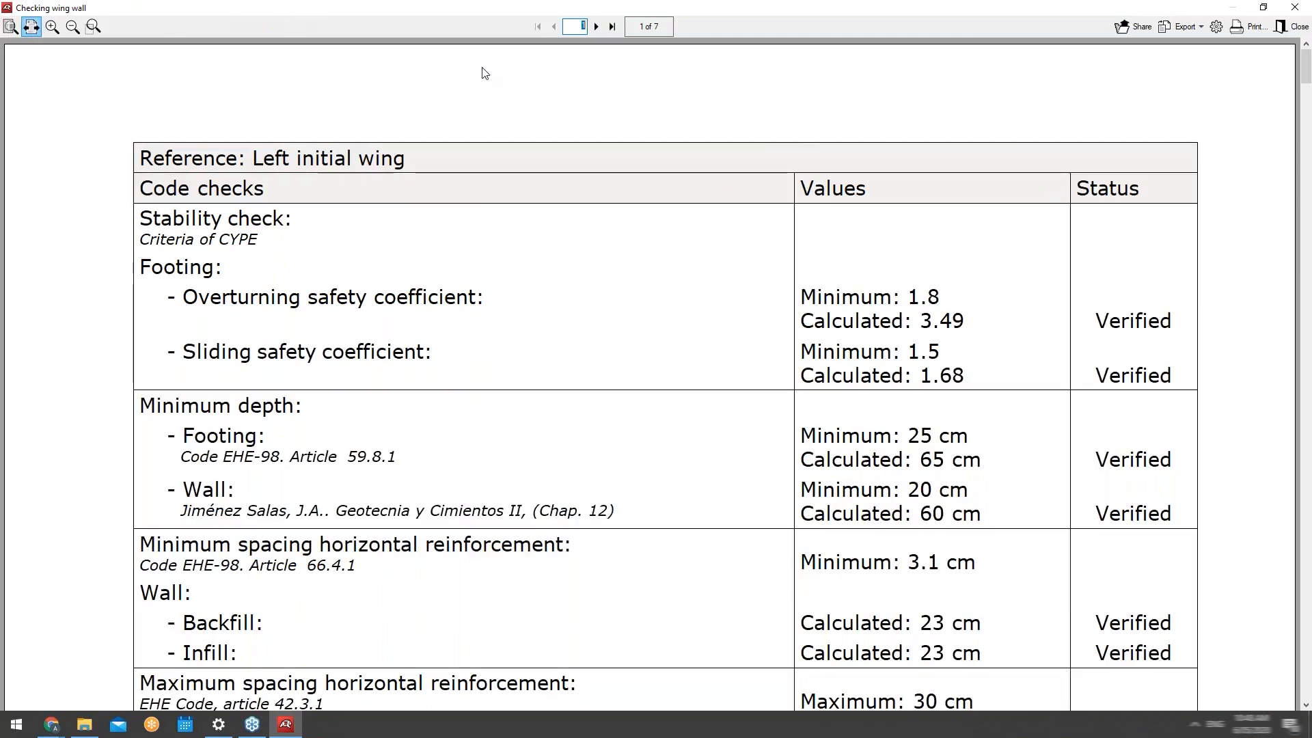
Read the initial left wingwall's check report page by page up to the last page, and close it.
{"action": "scroll", "coordinate": [481, 73], "scroll_direction": "down", "scroll_amount": 5, "text": "ctrl"}
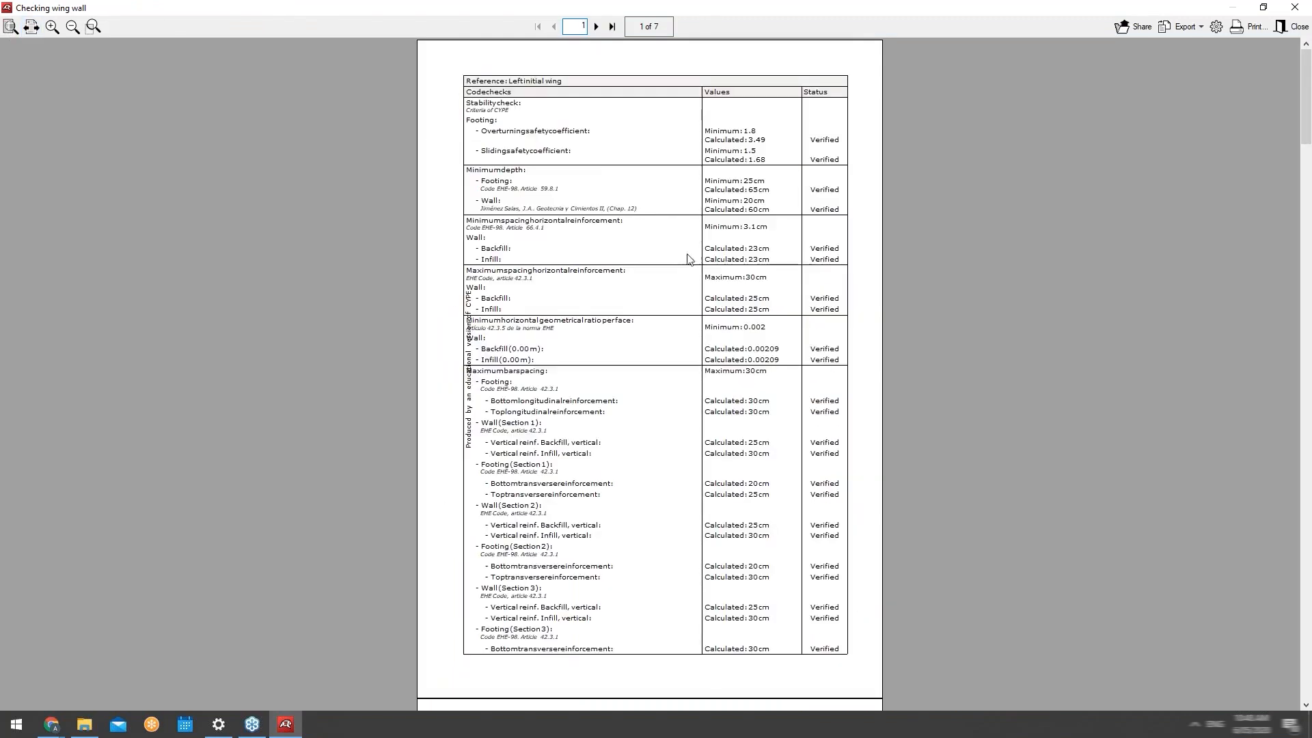
{"action": "left_click", "coordinate": [597, 27]}
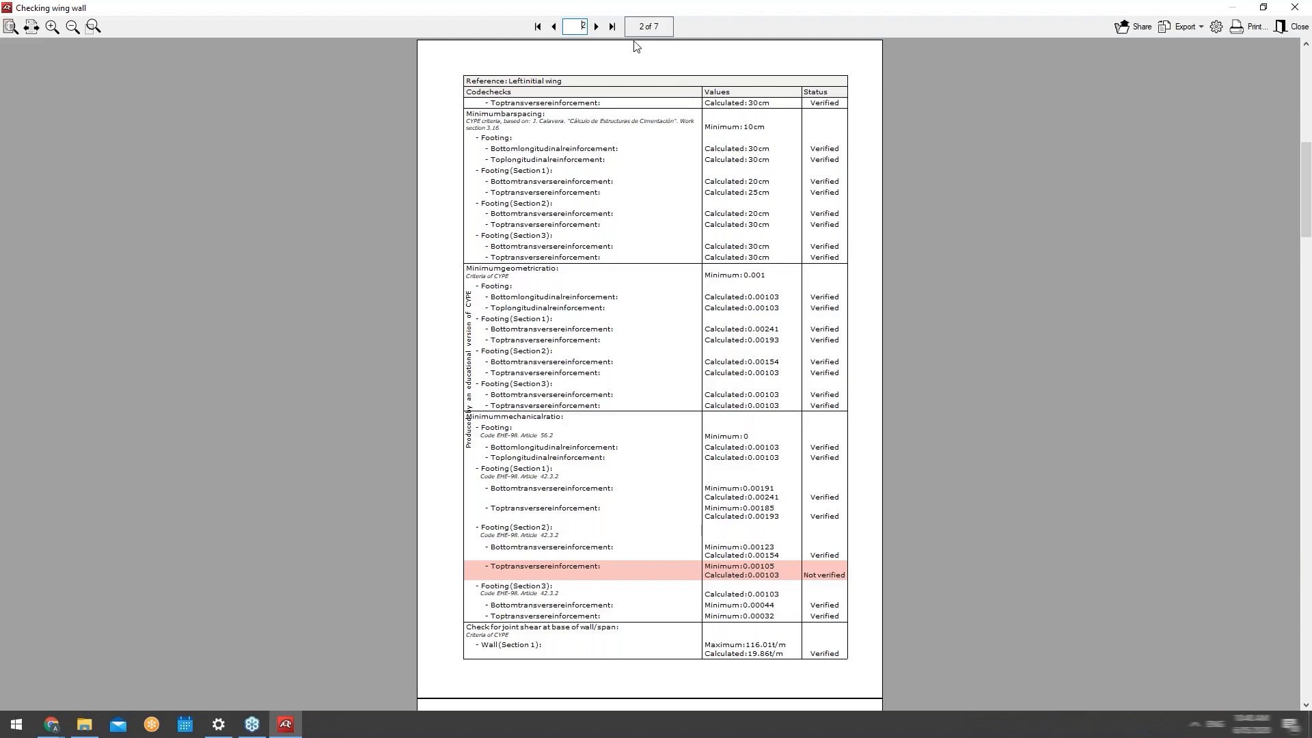
{"action": "left_click", "coordinate": [597, 26]}
{"action": "left_click", "coordinate": [596, 27]}
{"action": "left_click", "coordinate": [596, 27]}
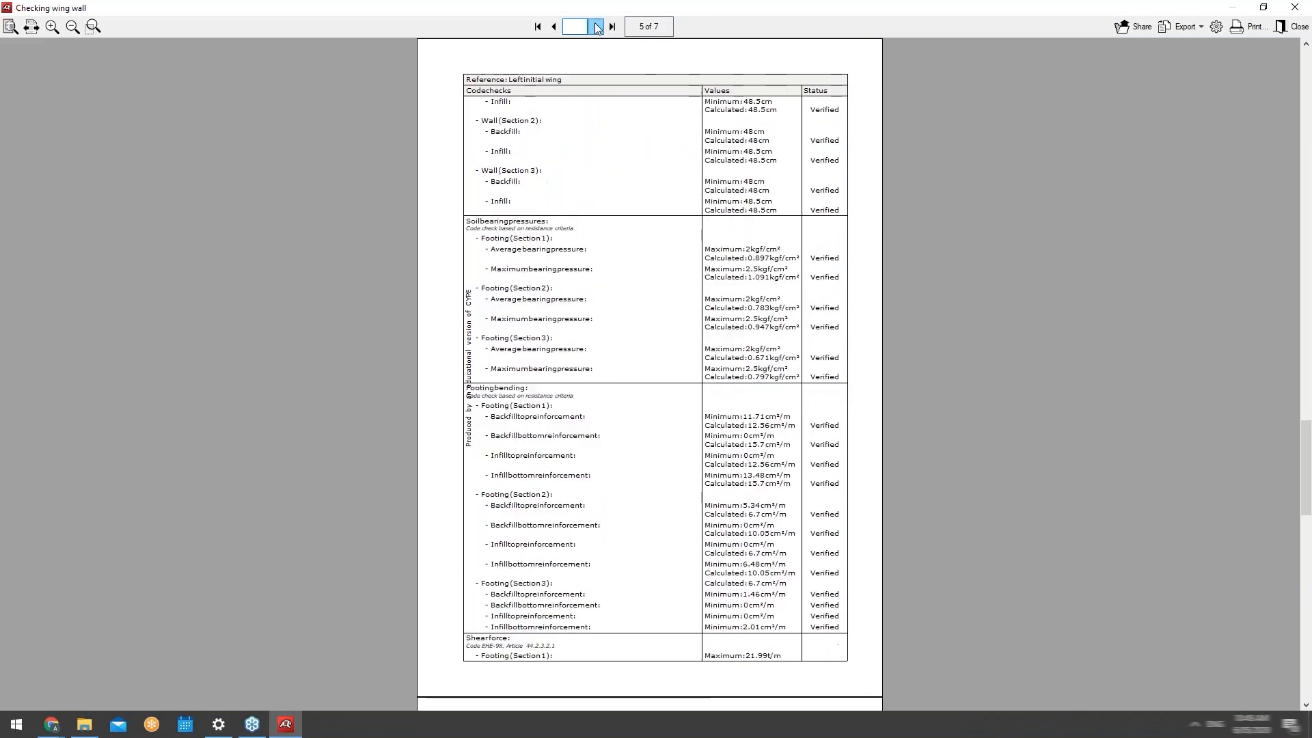
{"action": "left_click", "coordinate": [597, 26]}
{"action": "left_click", "coordinate": [596, 27]}
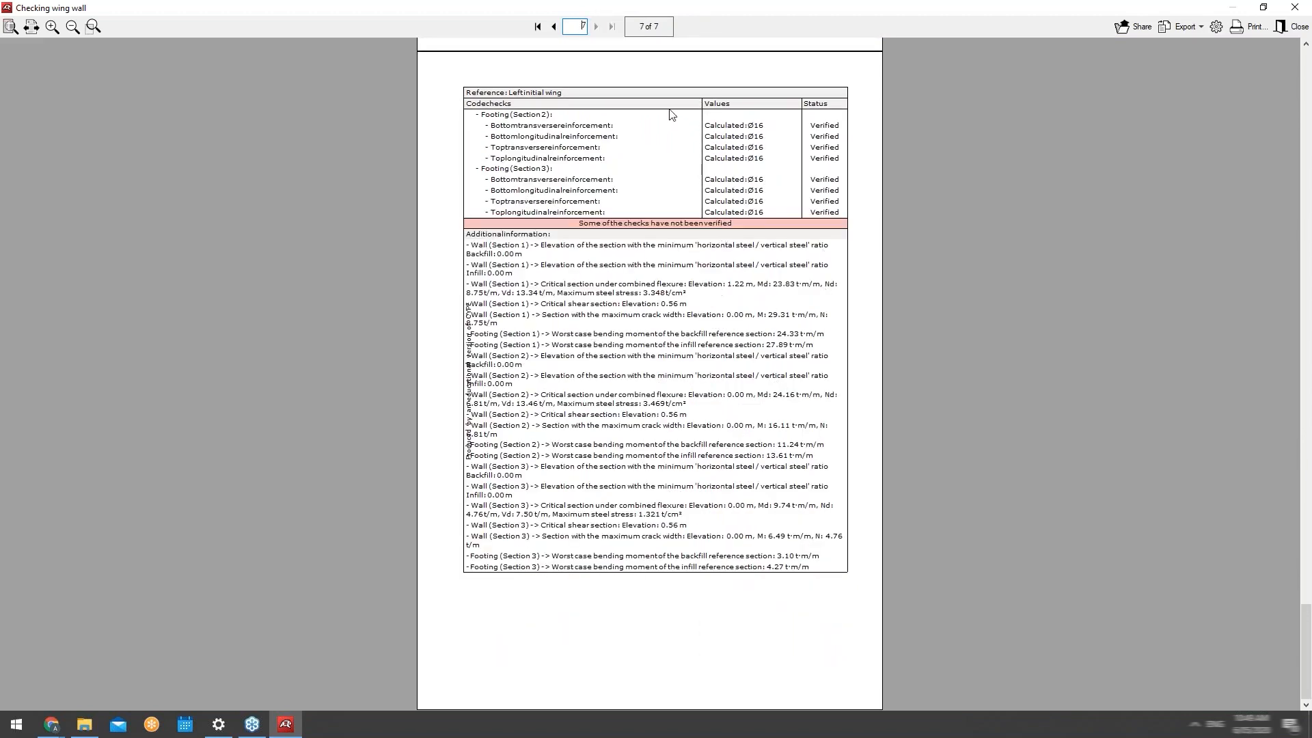
{"action": "left_click", "coordinate": [1309, 5]}
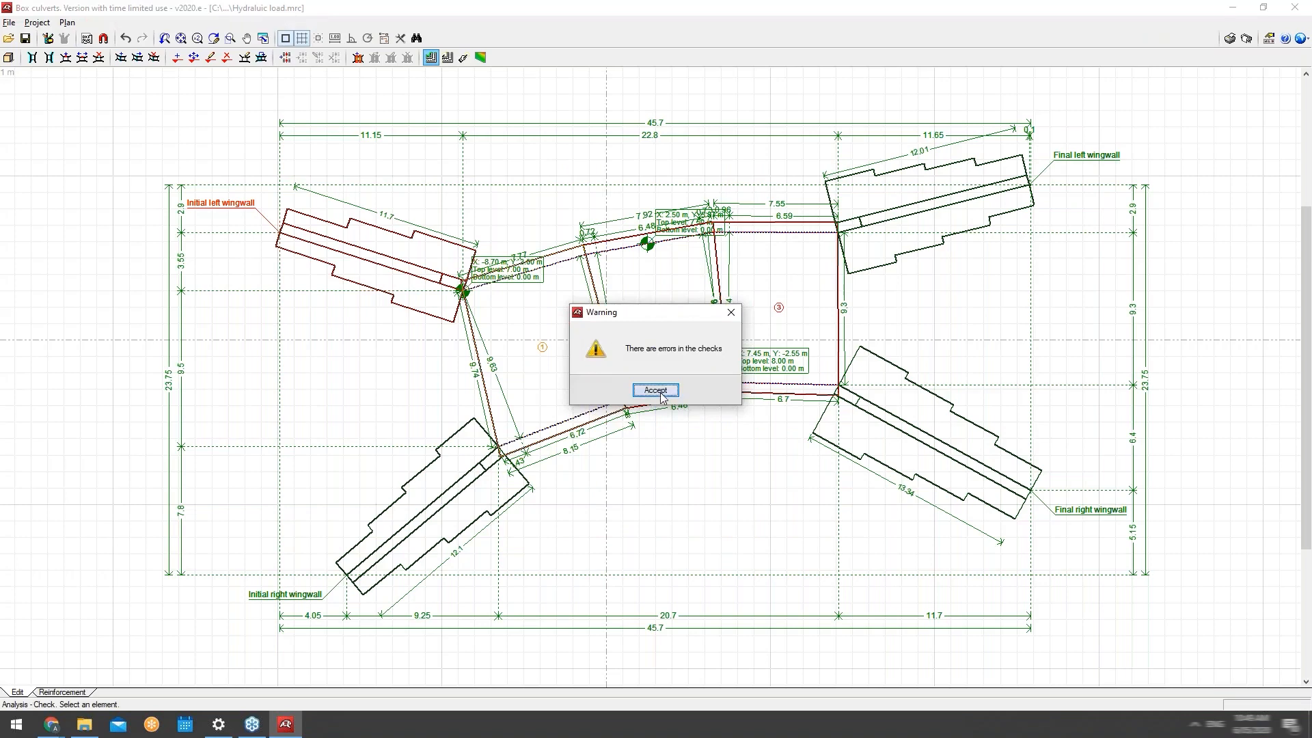
Open the complete check report for module 1, read it page by page to the end, and close it.
{"action": "left_click", "coordinate": [655, 390]}
{"action": "key", "text": "Return"}
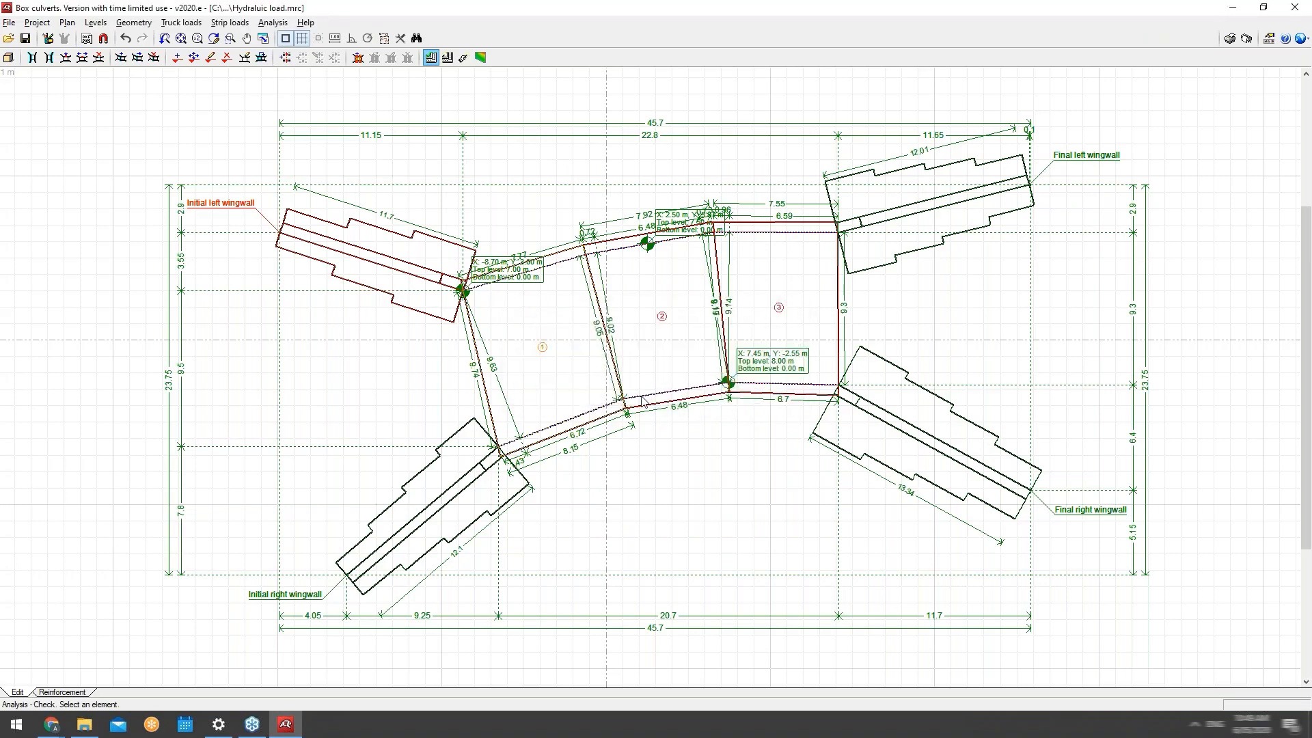
{"action": "left_click", "coordinate": [643, 401]}
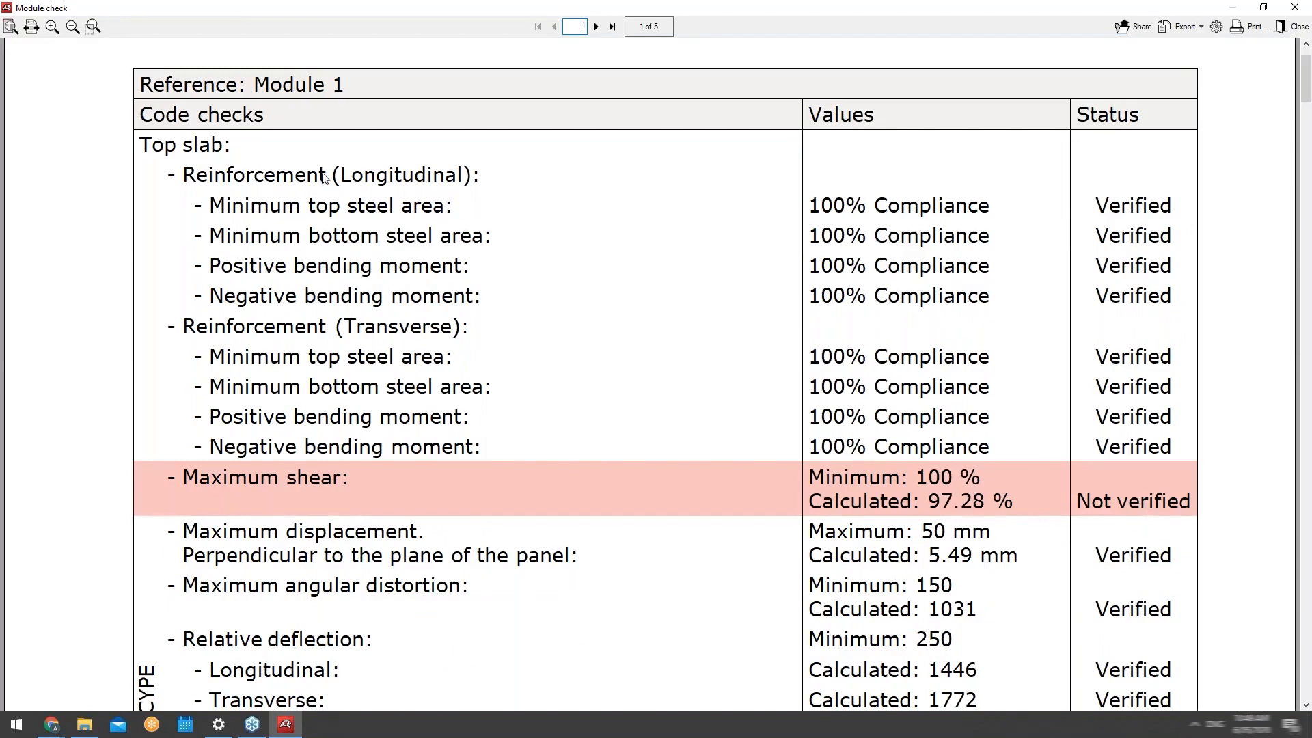
{"action": "left_click", "coordinate": [11, 27]}
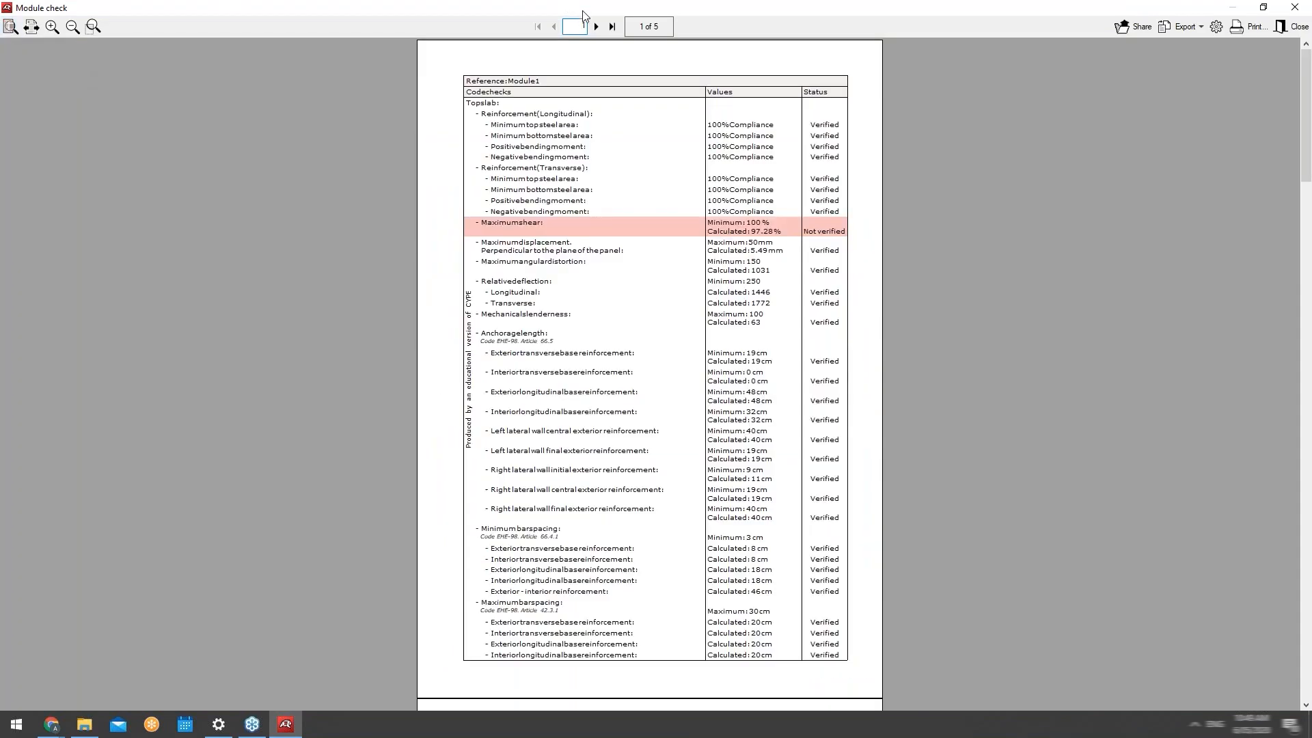
{"action": "left_click", "coordinate": [596, 26]}
{"action": "left_click", "coordinate": [595, 26]}
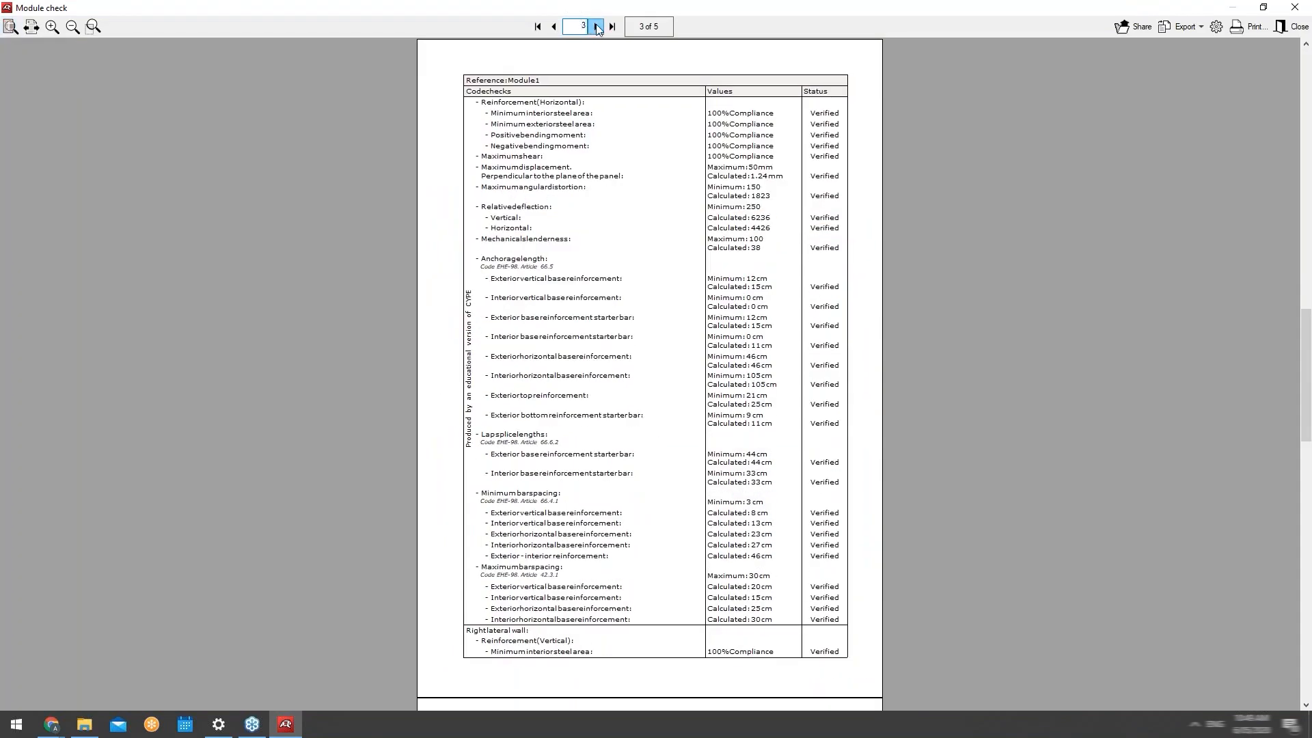
{"action": "left_click", "coordinate": [596, 26]}
{"action": "left_click", "coordinate": [596, 26]}
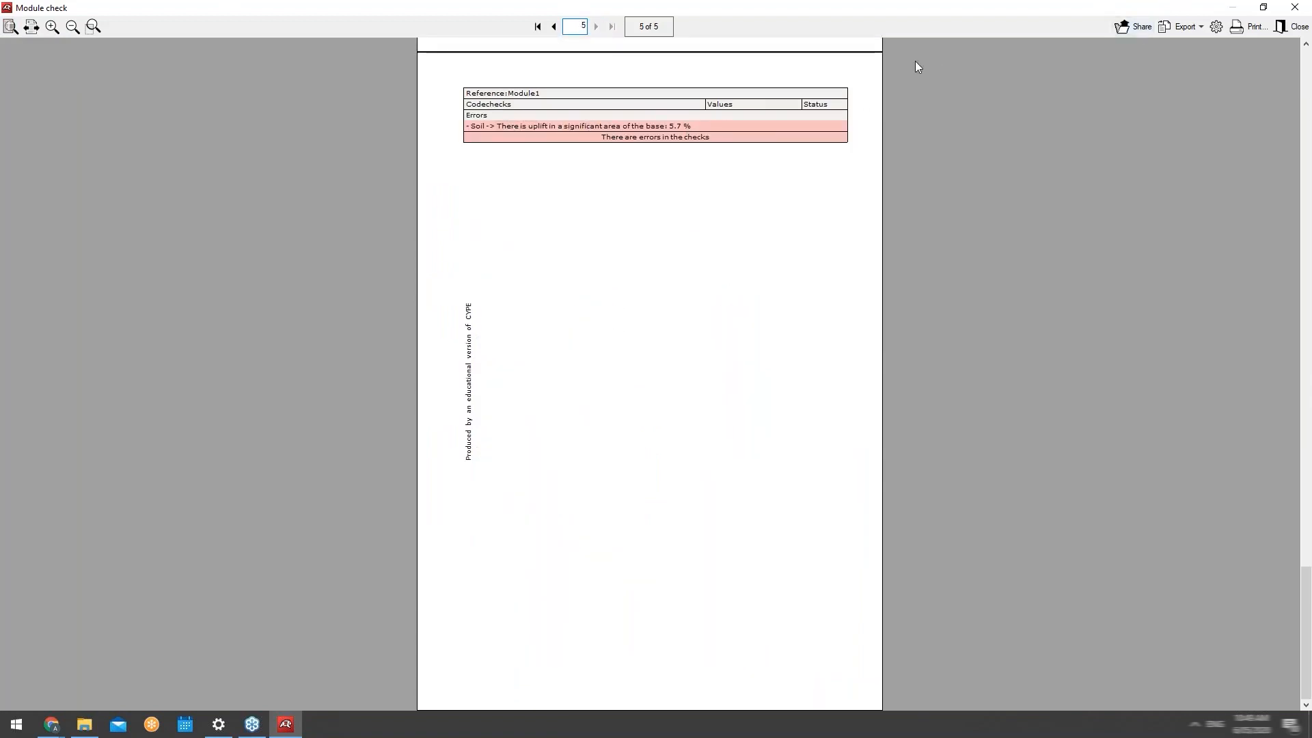
{"action": "left_click", "coordinate": [1294, 7]}
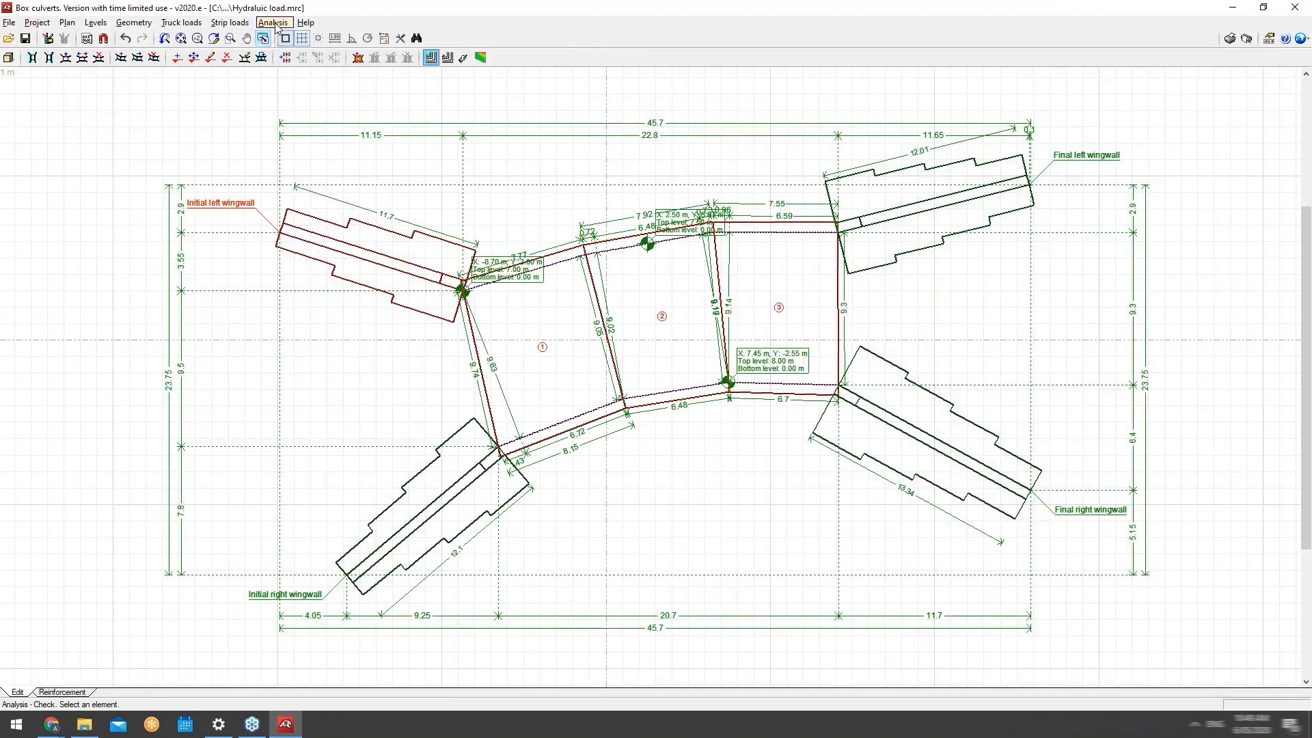
Run Design all on every element of the culvert, dismiss the warning, and open the complete check report fitted to whole pages.
{"action": "left_click", "coordinate": [274, 23]}
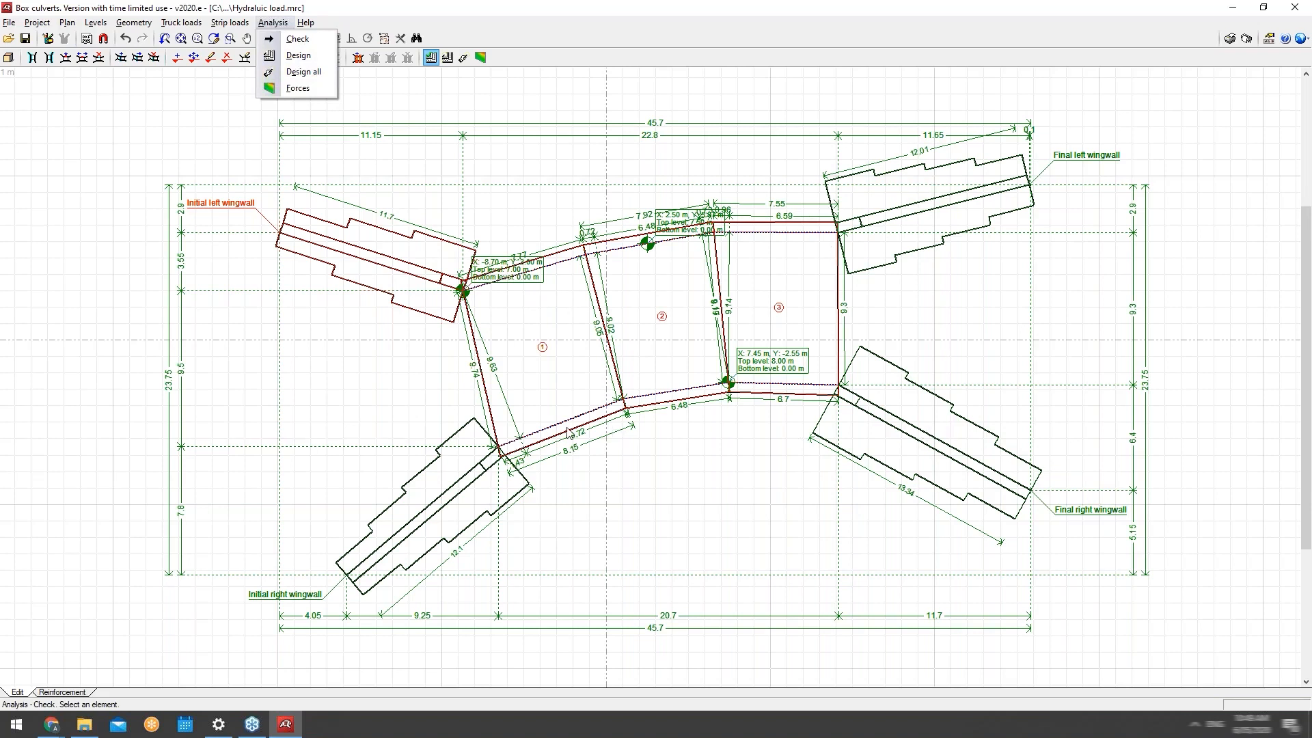
{"action": "left_click", "coordinate": [303, 71]}
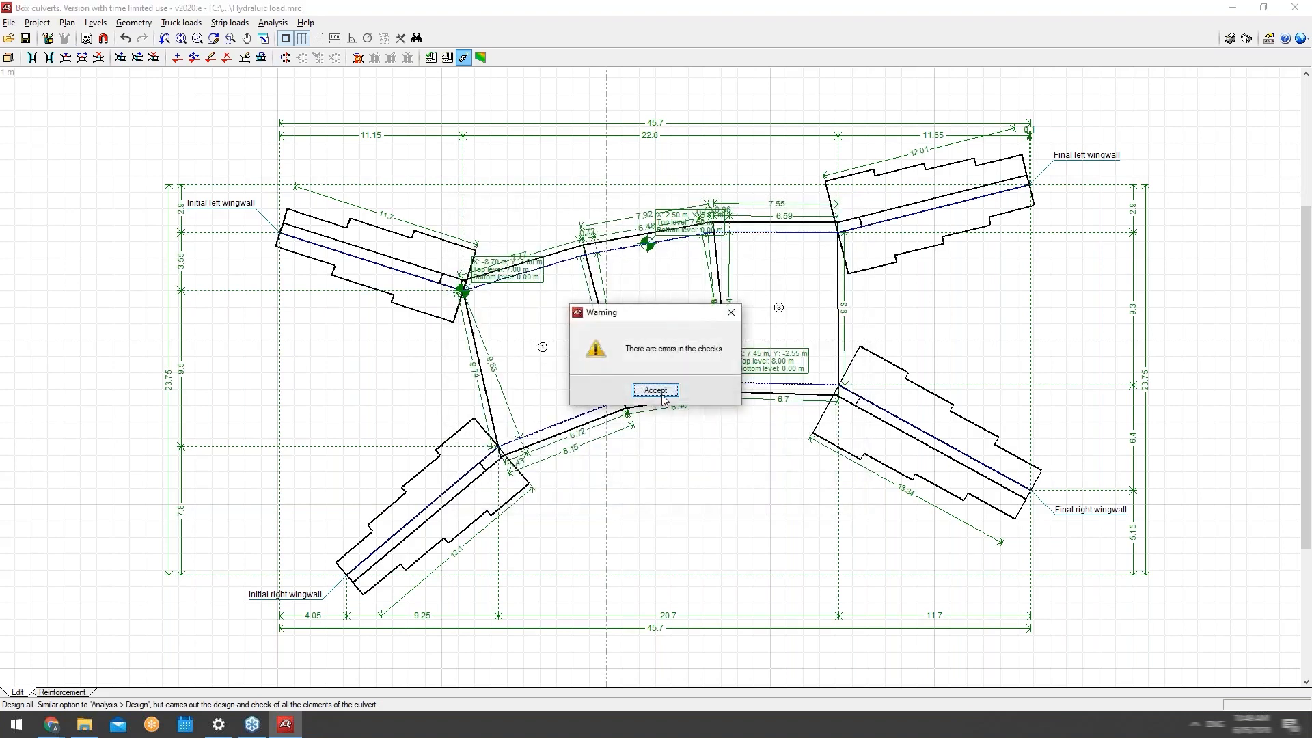
{"action": "left_click", "coordinate": [658, 392]}
{"action": "left_click", "coordinate": [535, 389]}
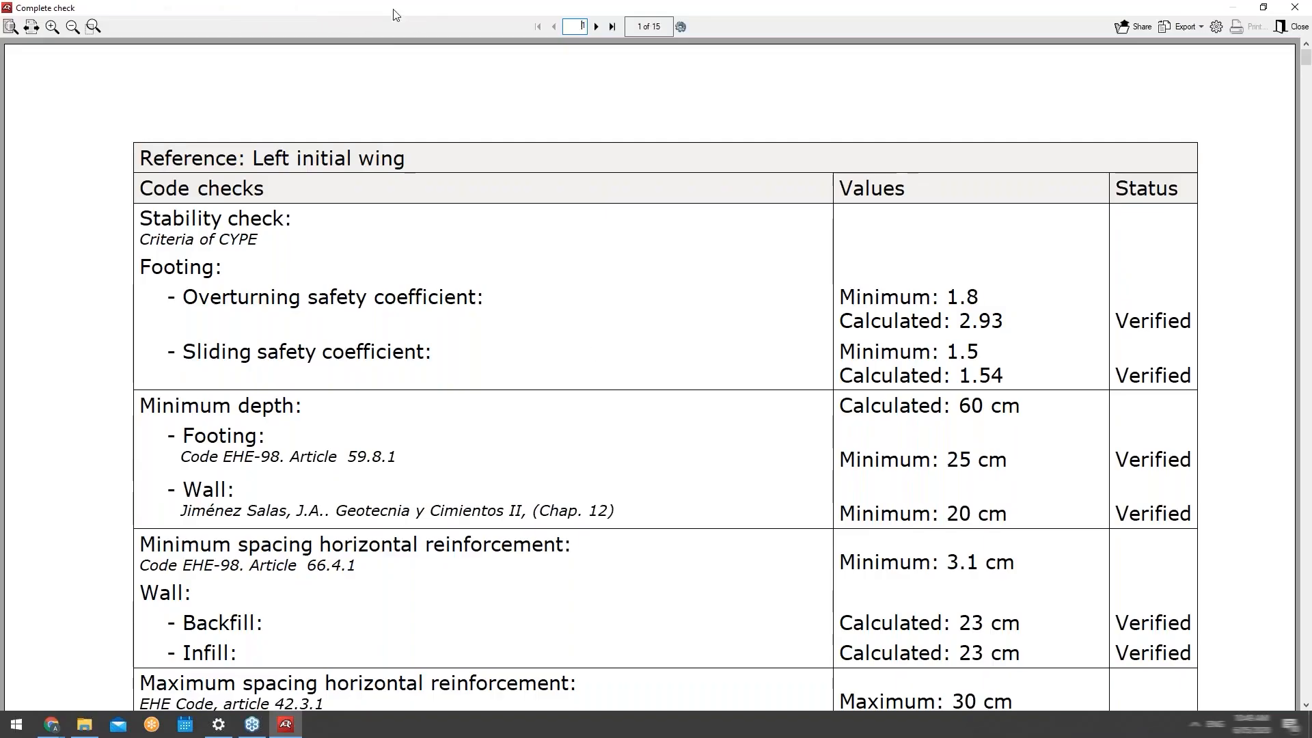
{"action": "left_click", "coordinate": [10, 27]}
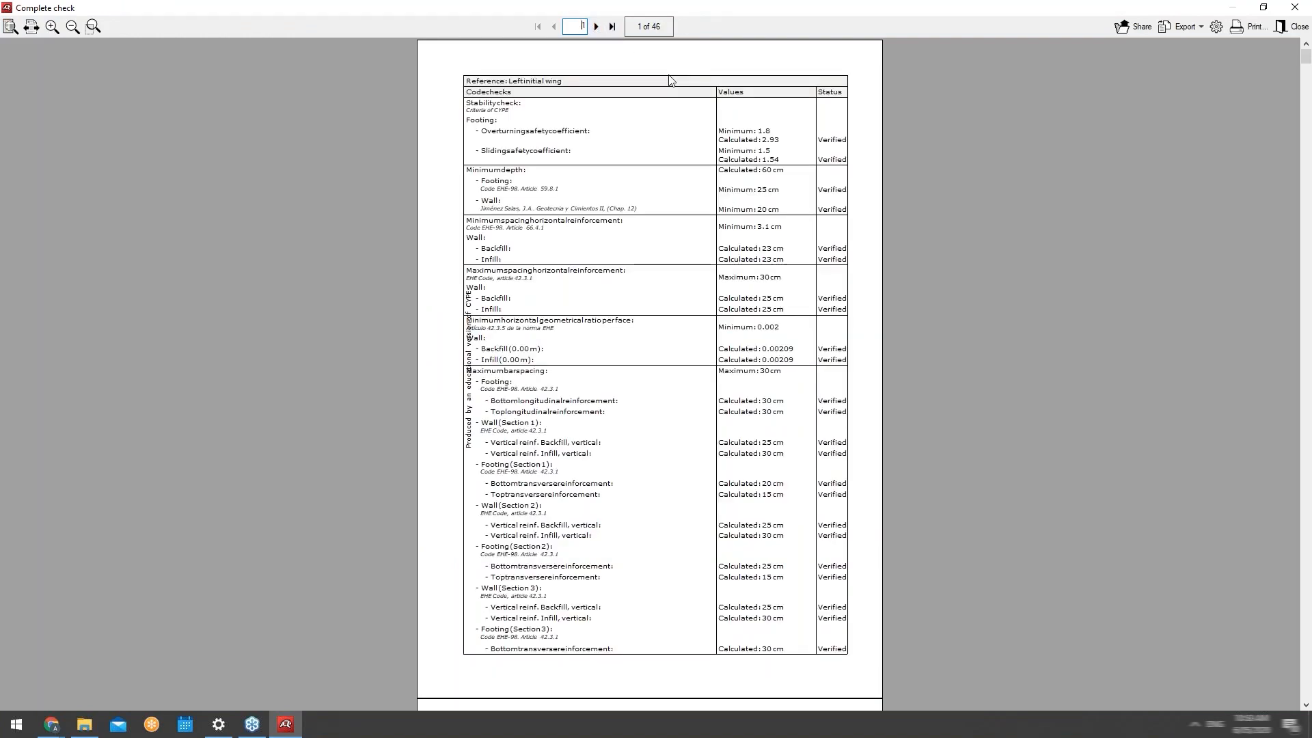
Read the complete check report page by page through the wingwall checks up to module 1 on page 17.
{"action": "left_click", "coordinate": [594, 27]}
{"action": "left_click", "coordinate": [595, 26]}
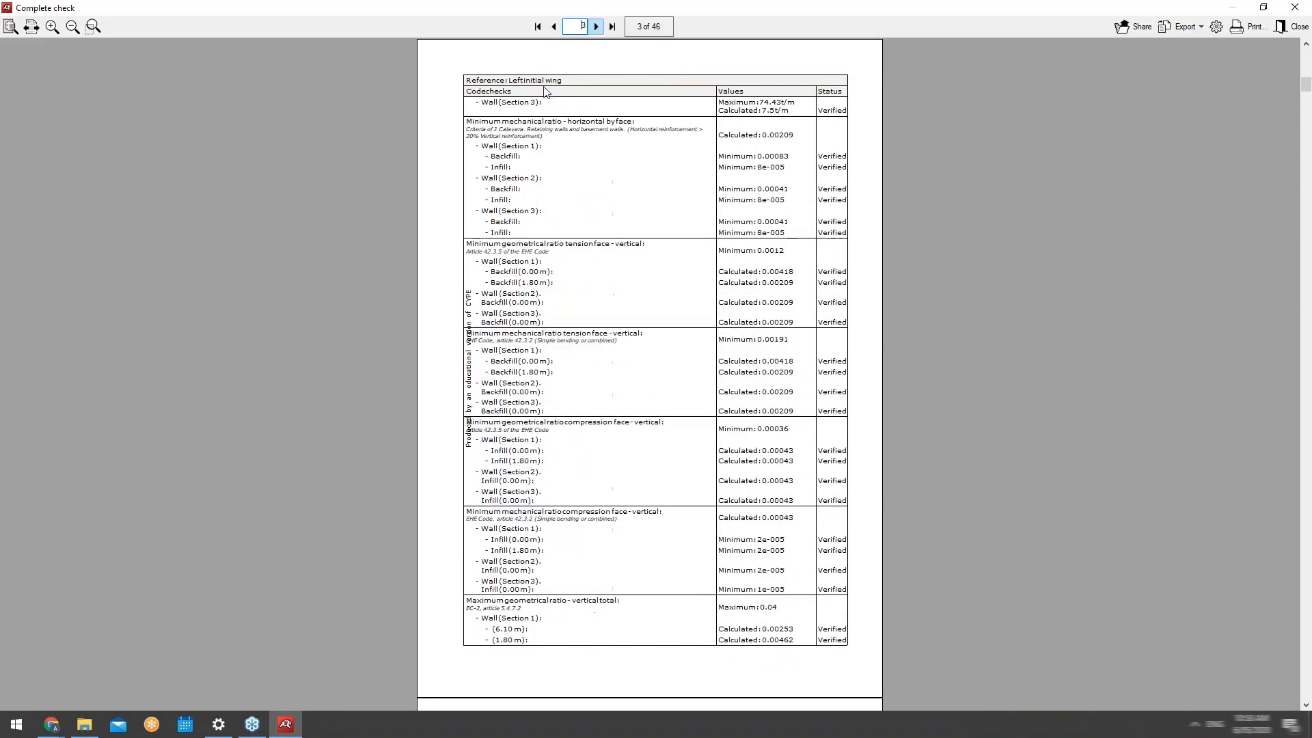
{"action": "left_click", "coordinate": [596, 27]}
{"action": "left_click", "coordinate": [596, 27]}
{"action": "left_click", "coordinate": [596, 26]}
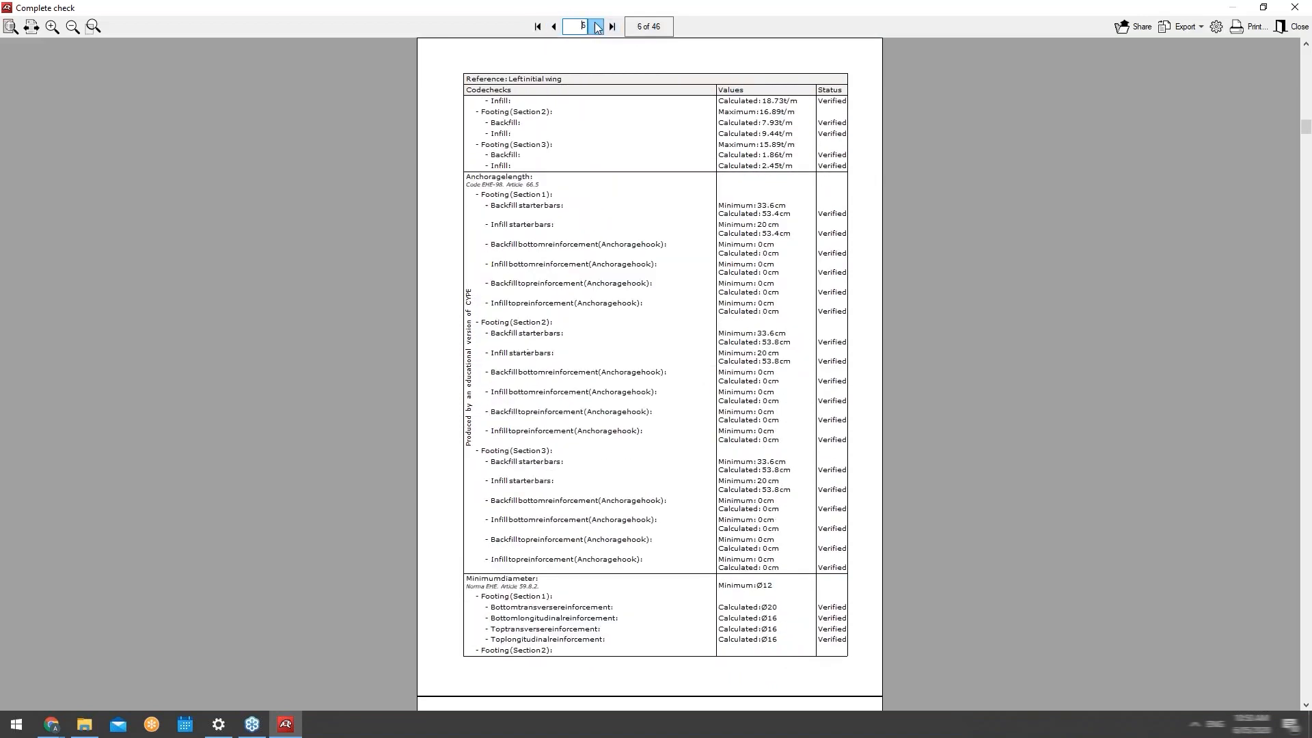
{"action": "left_click", "coordinate": [597, 27]}
{"action": "left_click", "coordinate": [596, 27]}
{"action": "left_click", "coordinate": [596, 27]}
{"action": "left_click", "coordinate": [597, 26]}
{"action": "left_click", "coordinate": [597, 26]}
{"action": "left_click", "coordinate": [596, 27]}
{"action": "left_click", "coordinate": [596, 27]}
{"action": "left_click", "coordinate": [596, 26]}
{"action": "left_click", "coordinate": [597, 27]}
{"action": "left_click", "coordinate": [596, 27]}
{"action": "left_click", "coordinate": [597, 27]}
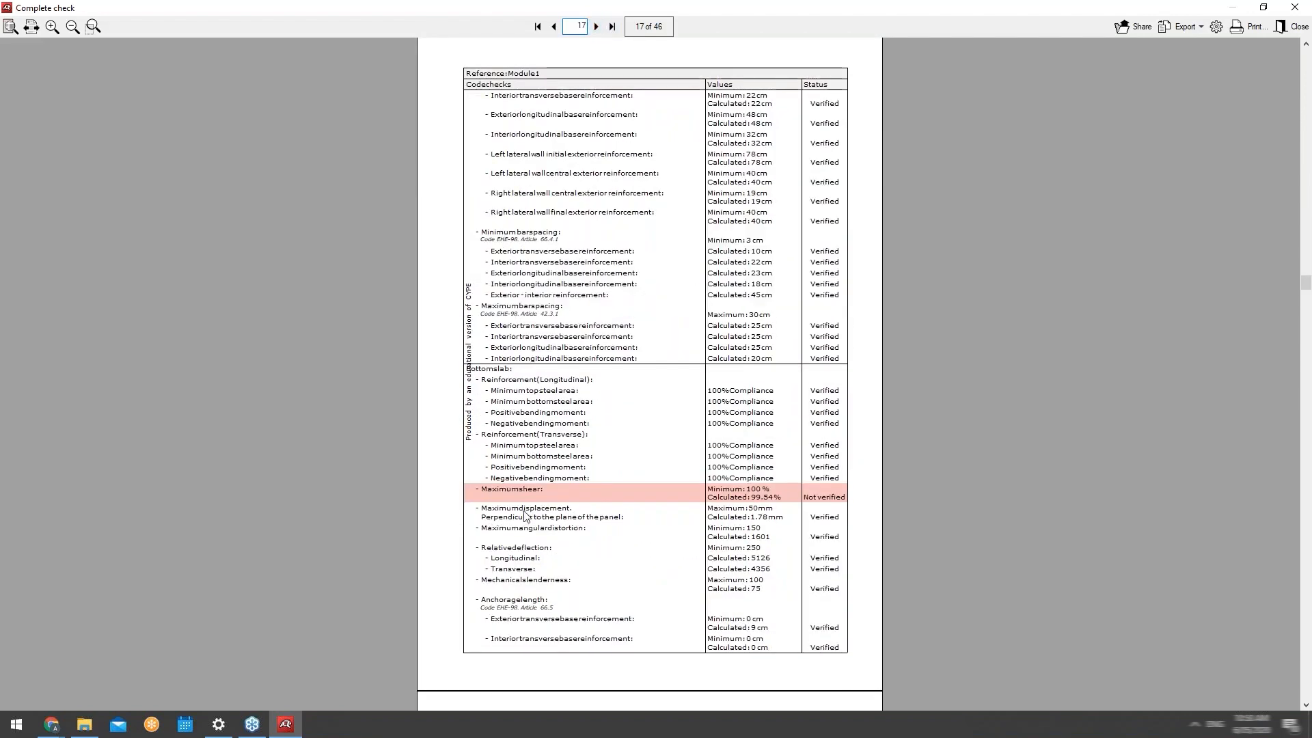
{"action": "left_click", "coordinate": [553, 27]}
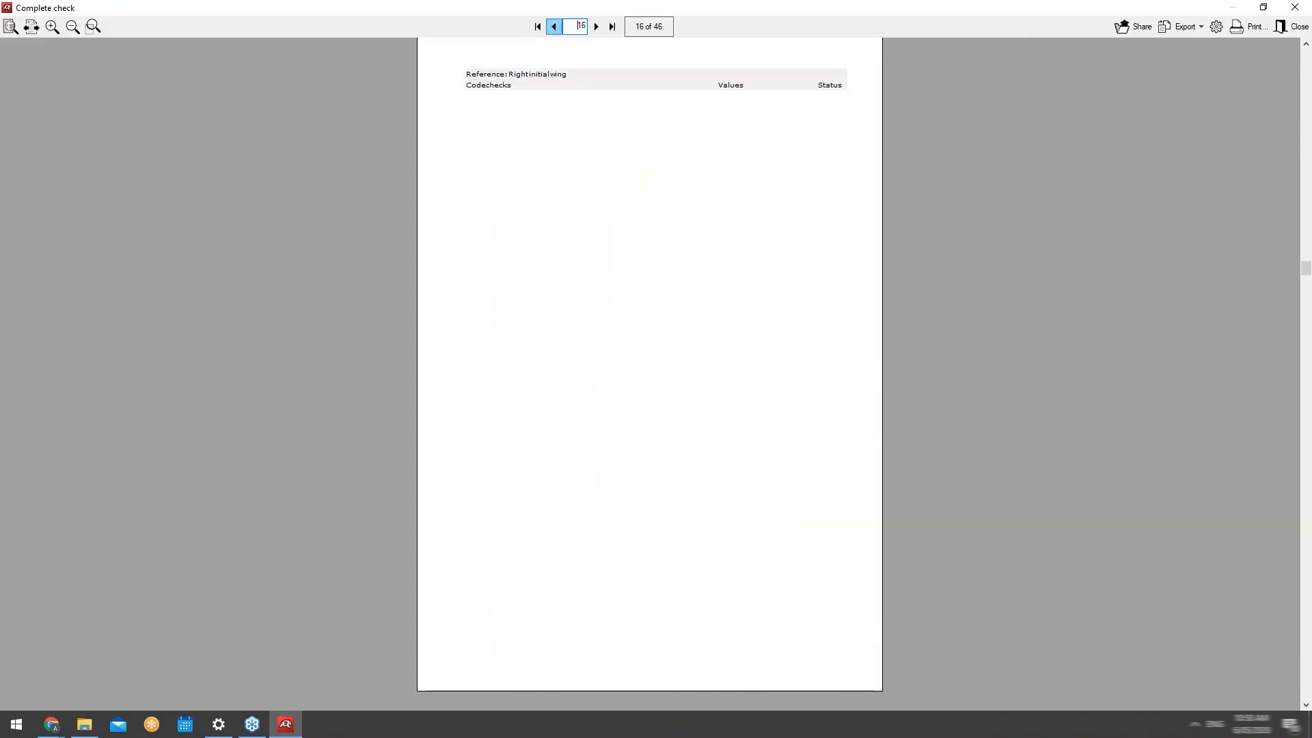
Examine the module check pages up to page 26, looking for checks of module 3 that are not verified.
{"action": "left_click", "coordinate": [597, 27]}
{"action": "left_click", "coordinate": [596, 26]}
{"action": "left_click", "coordinate": [596, 26]}
{"action": "left_click", "coordinate": [596, 27]}
{"action": "left_click", "coordinate": [597, 27]}
{"action": "left_click", "coordinate": [597, 26]}
{"action": "left_click", "coordinate": [596, 27]}
{"action": "left_click", "coordinate": [596, 27]}
{"action": "left_click", "coordinate": [596, 26]}
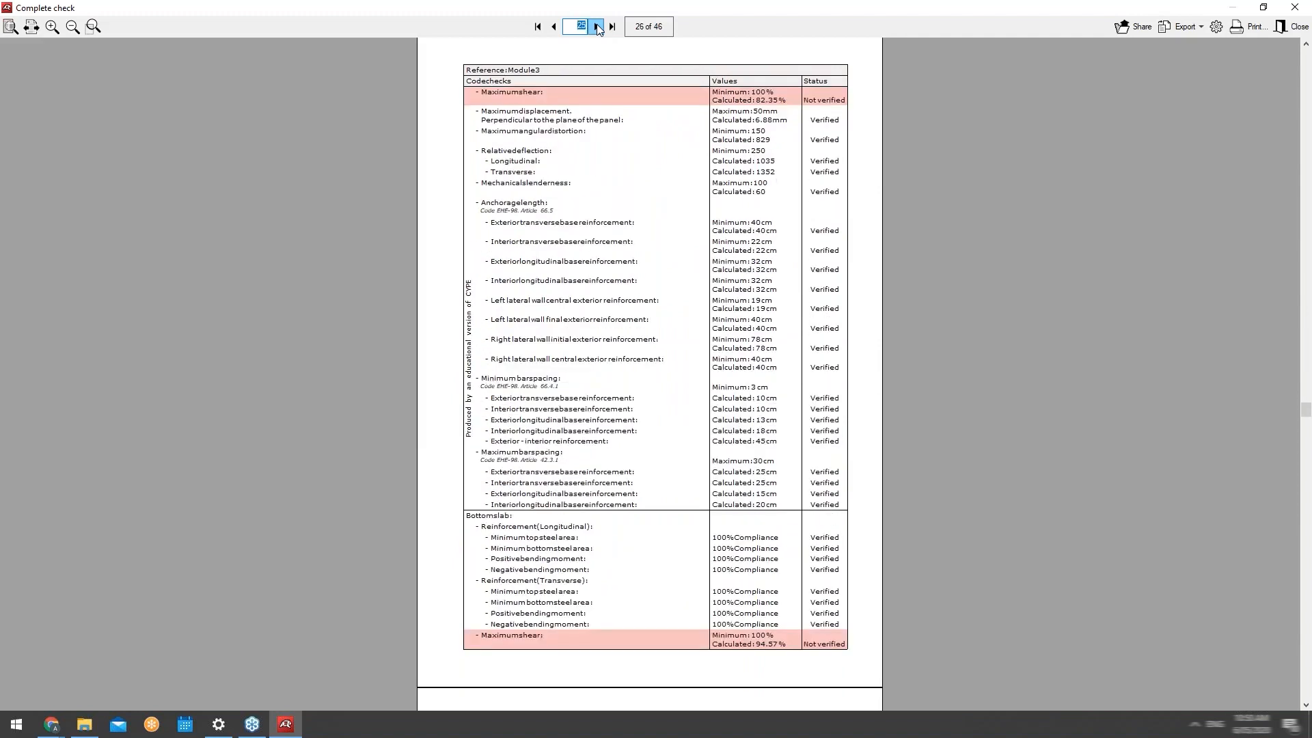
{"action": "left_click", "coordinate": [597, 27]}
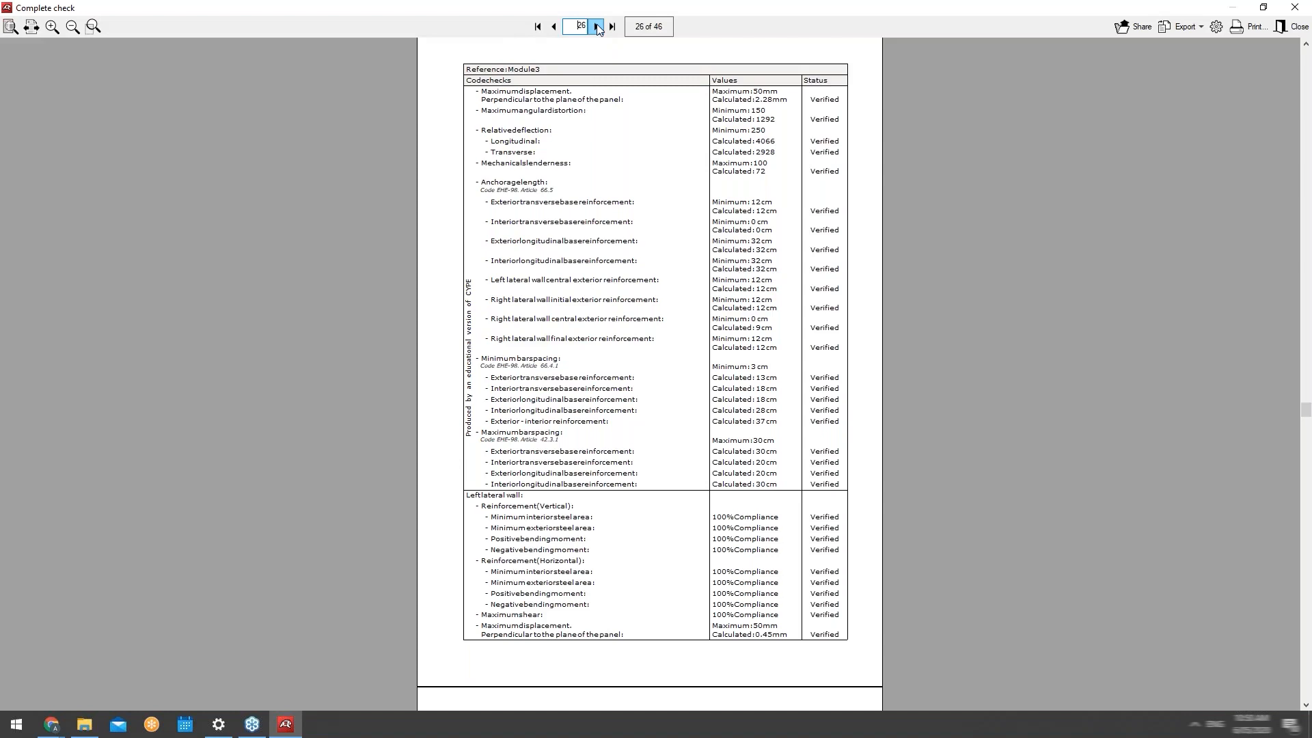
Look at the export options of the complete check report and close the report.
{"action": "left_click", "coordinate": [1165, 30]}
{"action": "left_click", "coordinate": [1188, 28]}
{"action": "left_click", "coordinate": [1303, 24]}
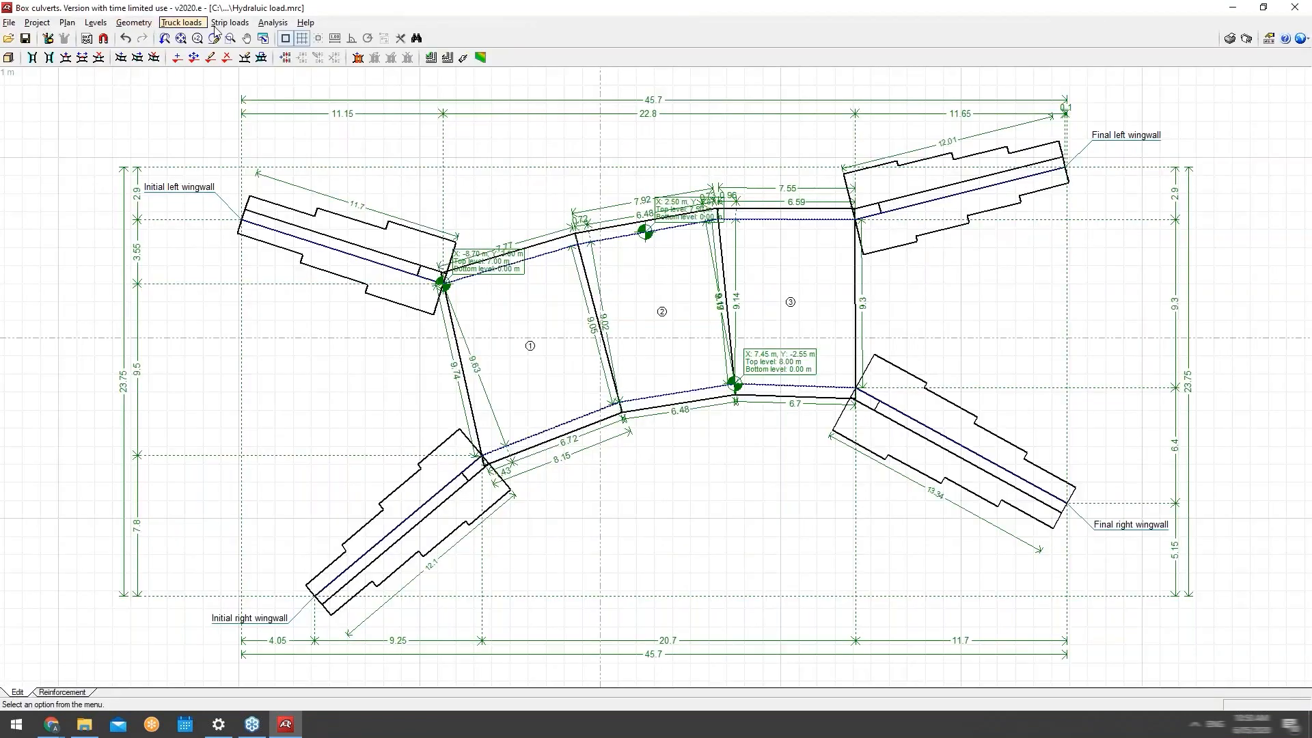
Open the Forces results and inspect the culvert's self weight deformed shape in 3D from several angles.
{"action": "left_click", "coordinate": [273, 23]}
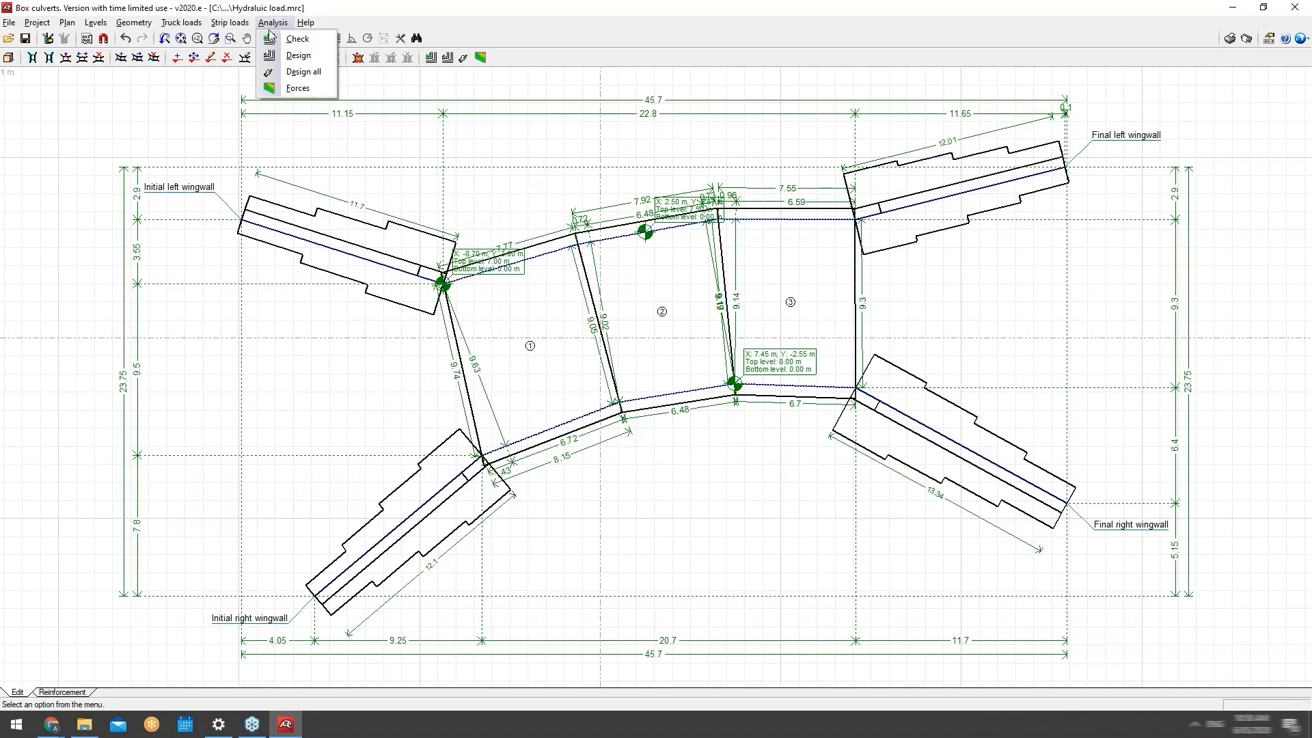
{"action": "left_click", "coordinate": [310, 88]}
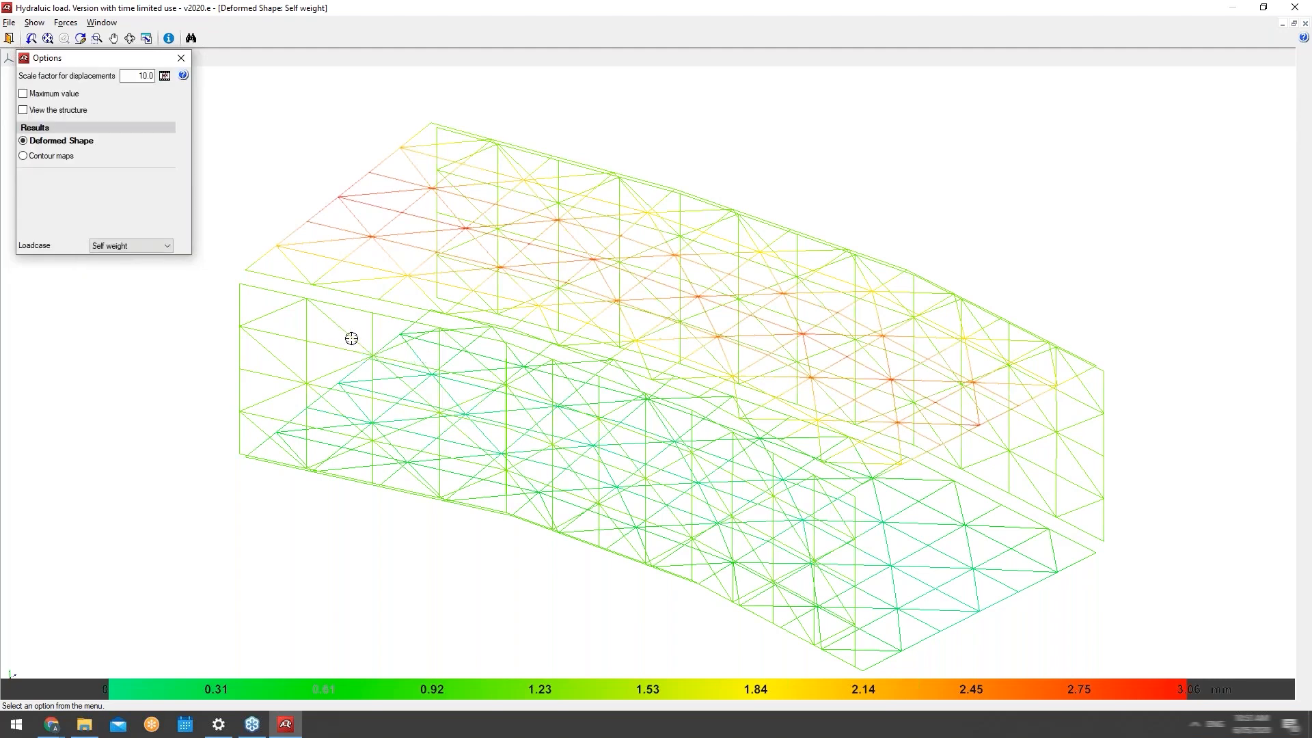
{"action": "scroll", "coordinate": [379, 349], "scroll_direction": "down", "scroll_amount": 3}
{"action": "middle_click_drag", "start_coordinate": [379, 349], "coordinate": [439, 384], "text": "shift"}
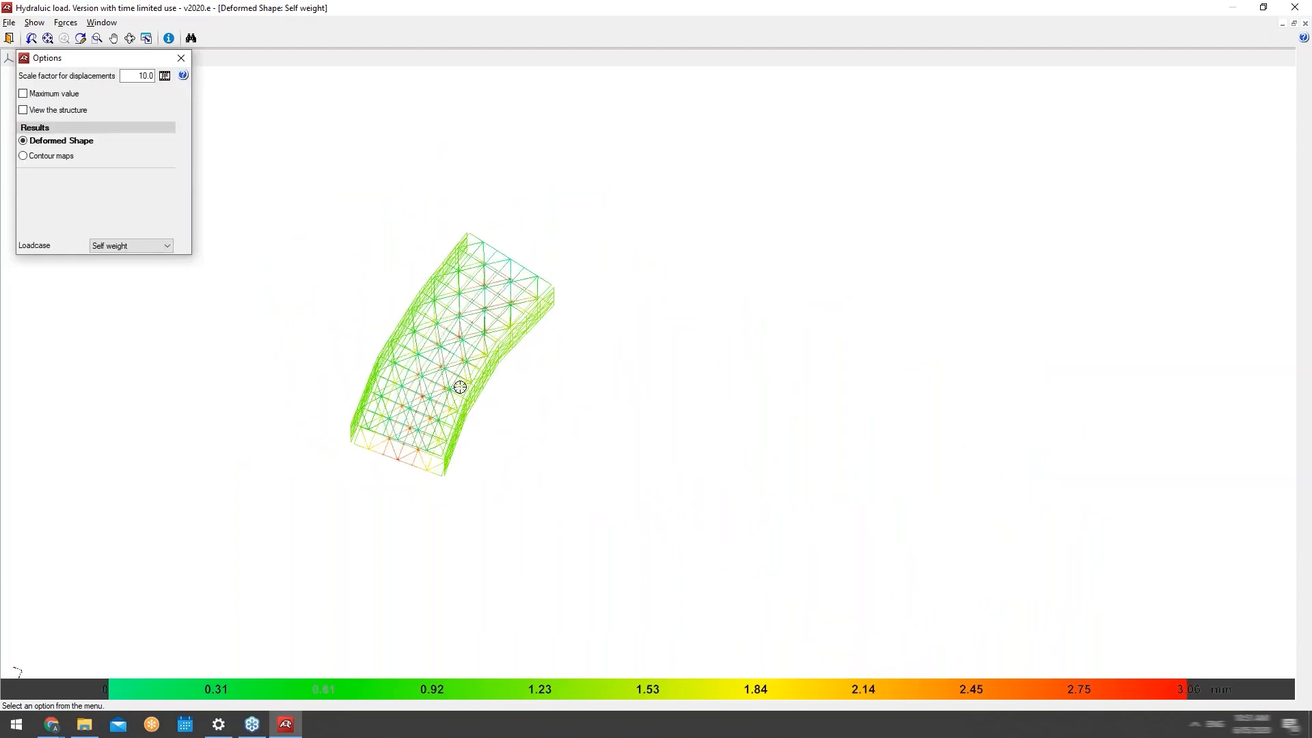
{"action": "middle_click_drag", "start_coordinate": [475, 350], "coordinate": [208, 295], "text": "shift"}
{"action": "scroll", "coordinate": [240, 337], "scroll_direction": "up", "scroll_amount": 5}
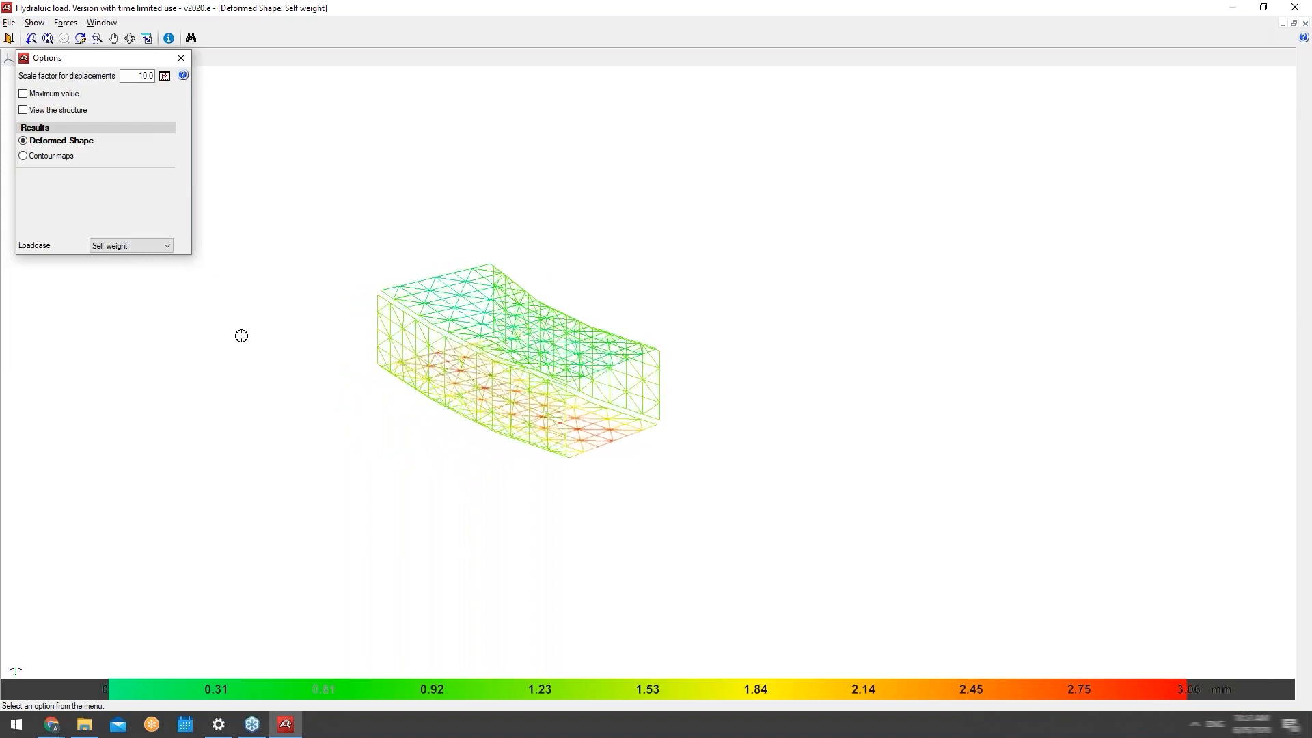
{"action": "mouse_move", "coordinate": [375, 339]}
{"action": "middle_mouse_down", "text": "shift"}
{"action": "mouse_move", "coordinate": [340, 331]}
{"action": "mouse_move", "coordinate": [410, 352]}
{"action": "mouse_move", "coordinate": [460, 339]}
{"action": "mouse_move", "coordinate": [460, 368]}
{"action": "middle_mouse_up", "text": "shift"}
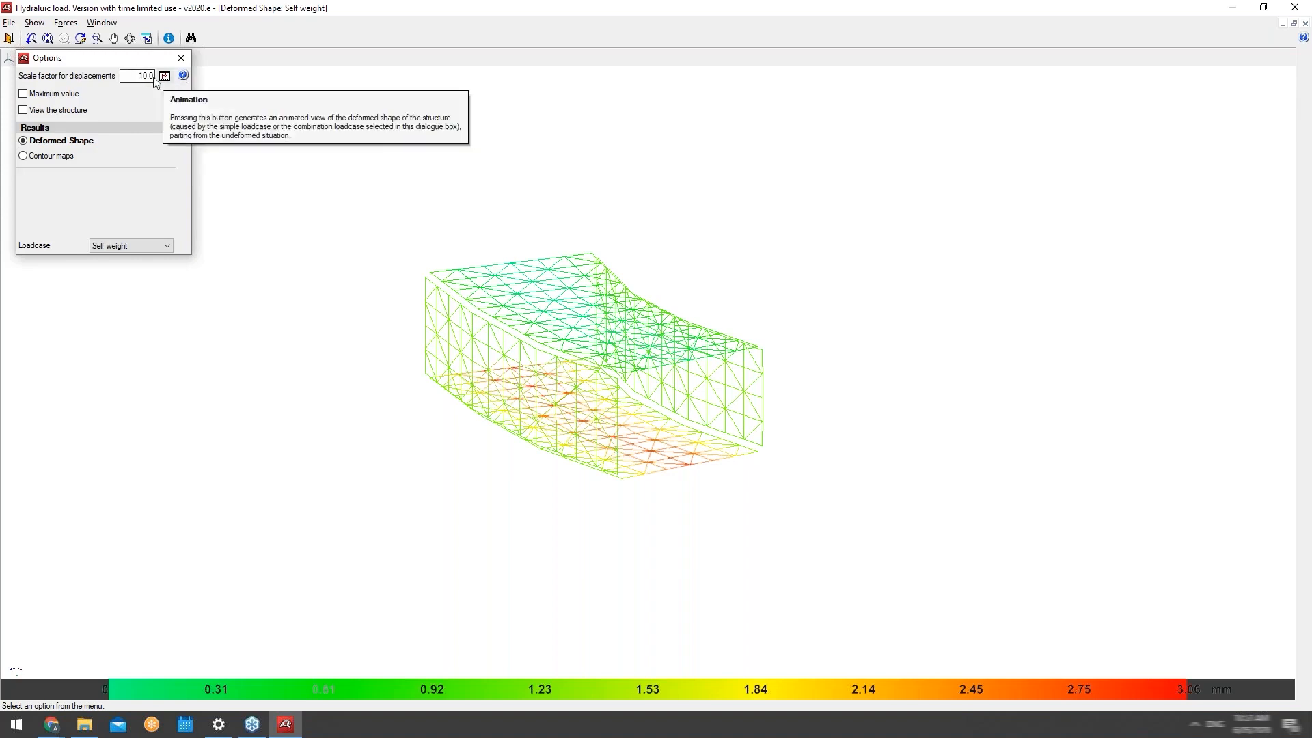
Set the scale factor for the deformed shape's displacements first to 20 and finally to 100.
{"action": "left_click_drag", "start_coordinate": [137, 74], "coordinate": [169, 72]}
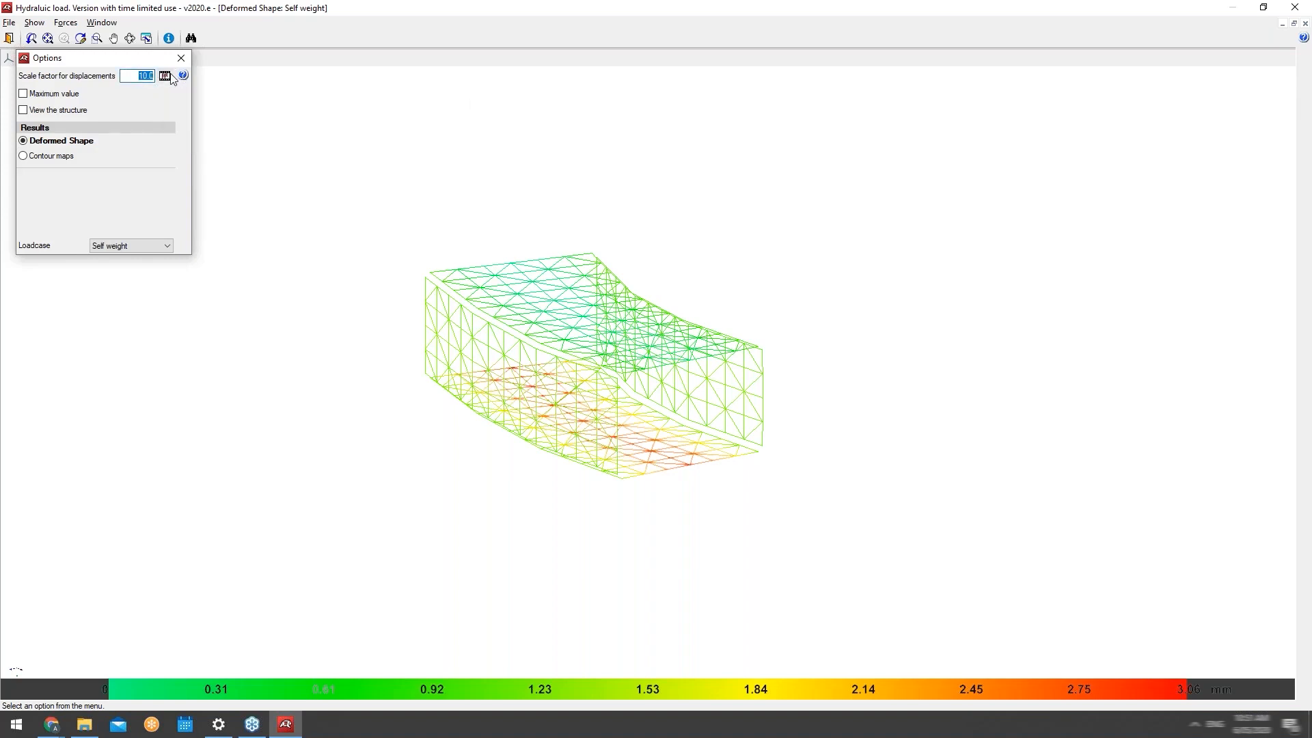
{"action": "type", "text": "20"}
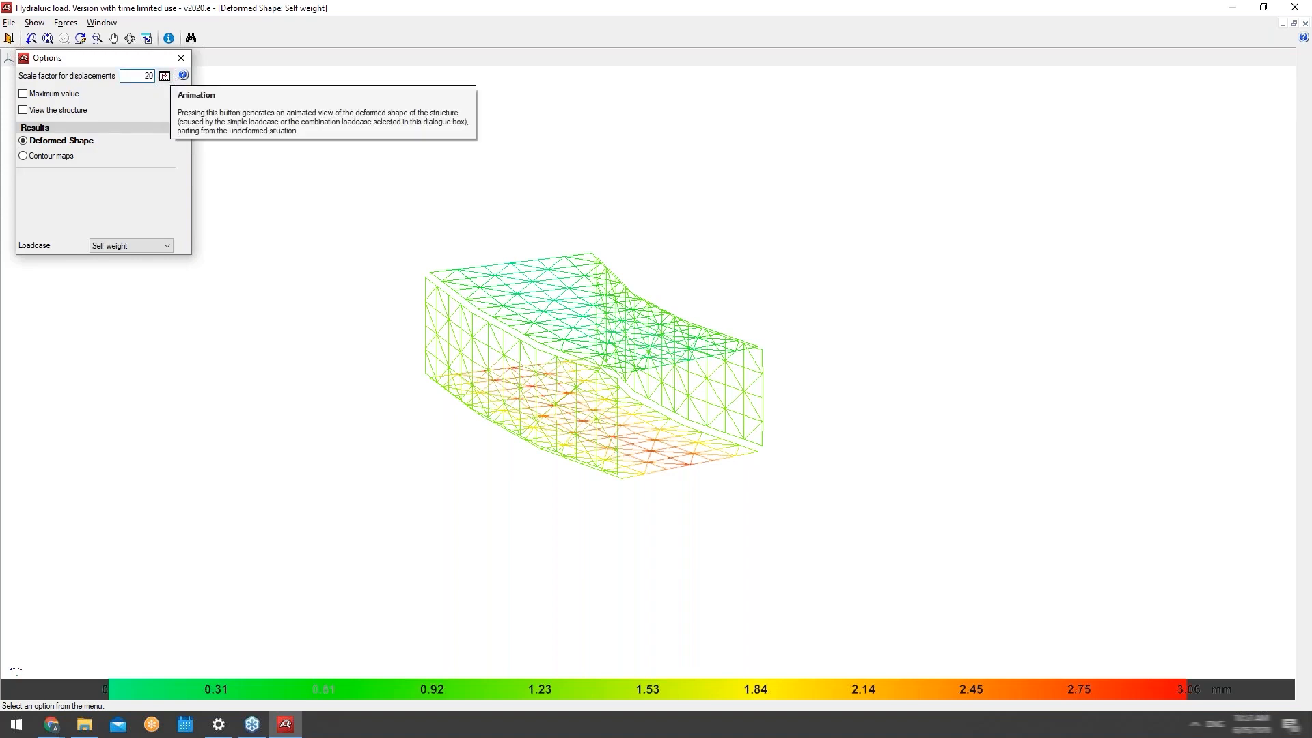
{"action": "key", "text": "Tab"}
{"action": "left_click", "coordinate": [136, 75]}
{"action": "type", "text": "100"}
{"action": "key", "text": "Tab"}
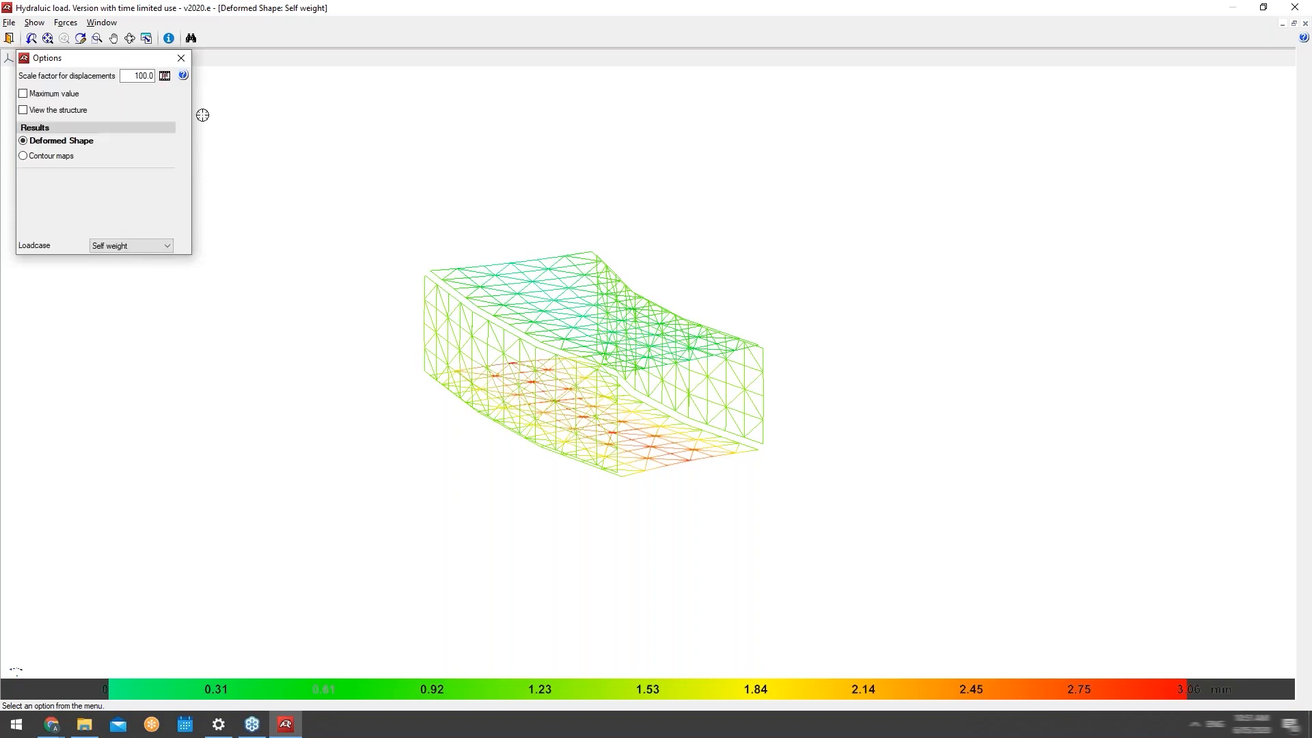
Preview the deformed shape with the maximum value limit and with the structure displayed, switching each option off again.
{"action": "left_click", "coordinate": [59, 97]}
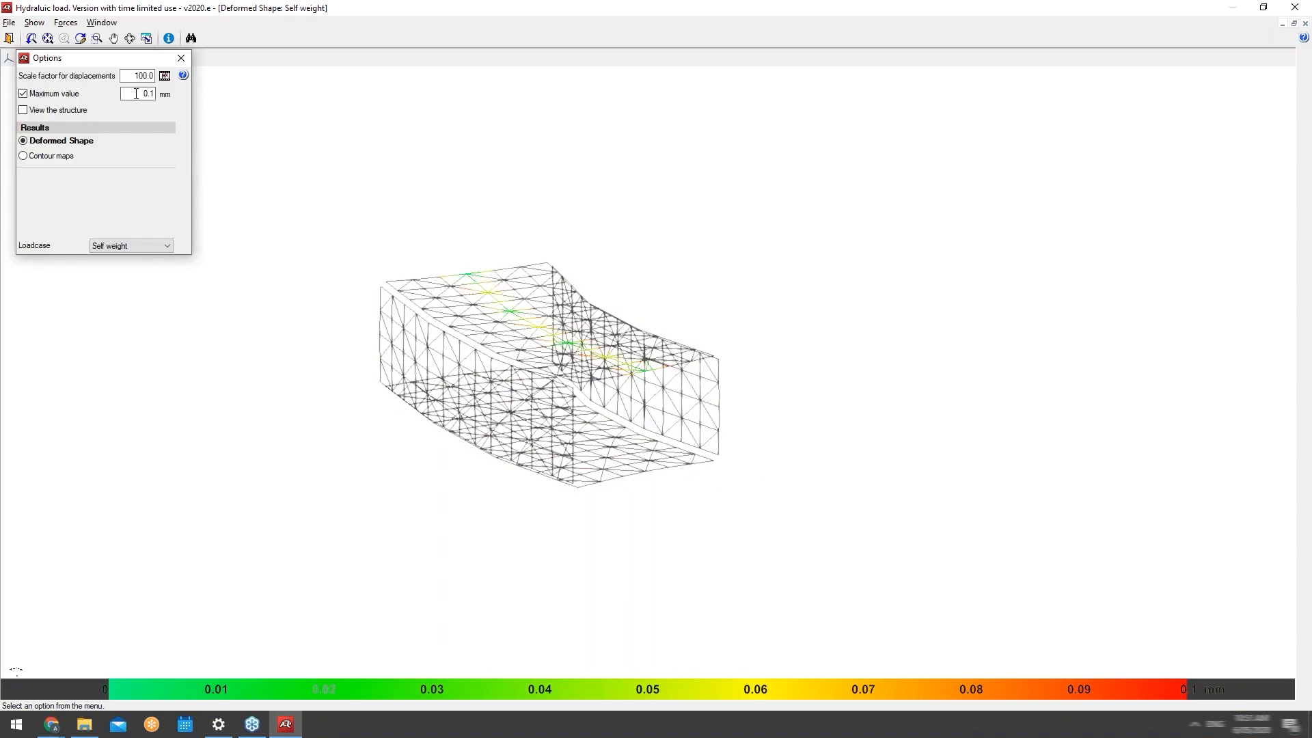
{"action": "left_click", "coordinate": [60, 96]}
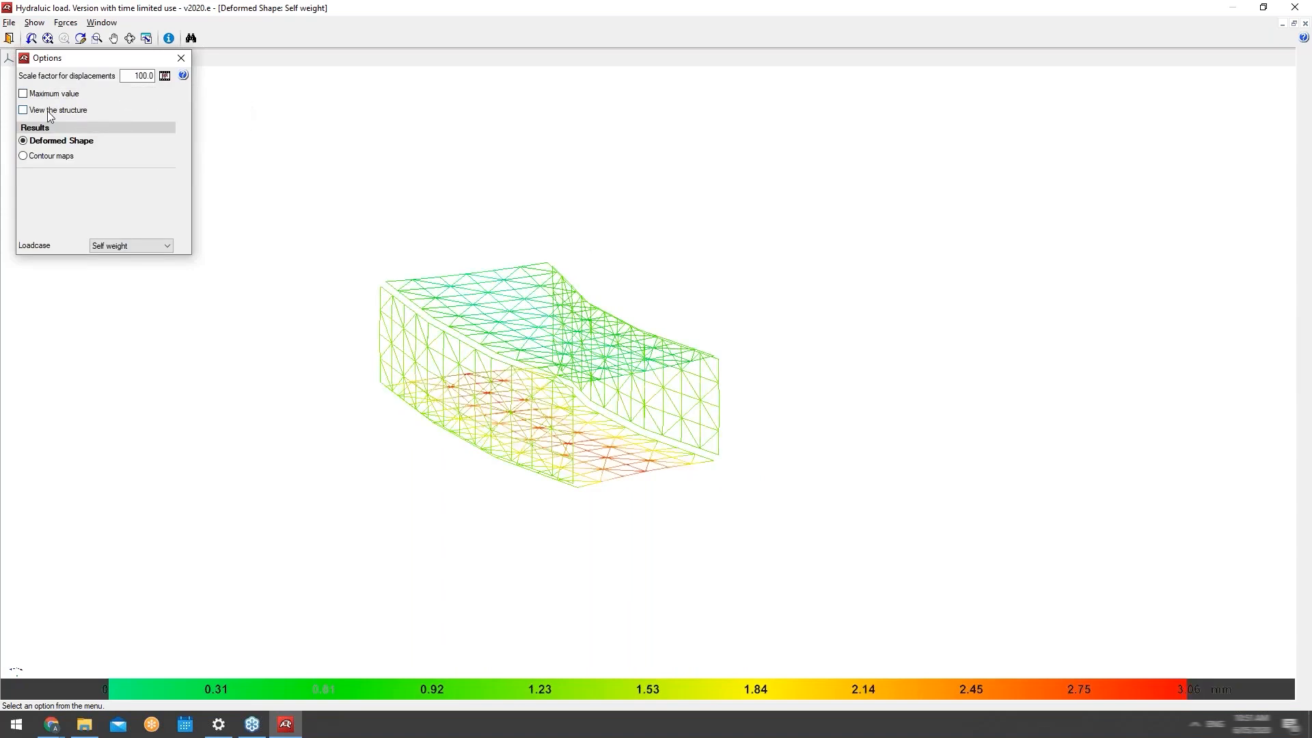
{"action": "left_click", "coordinate": [52, 110]}
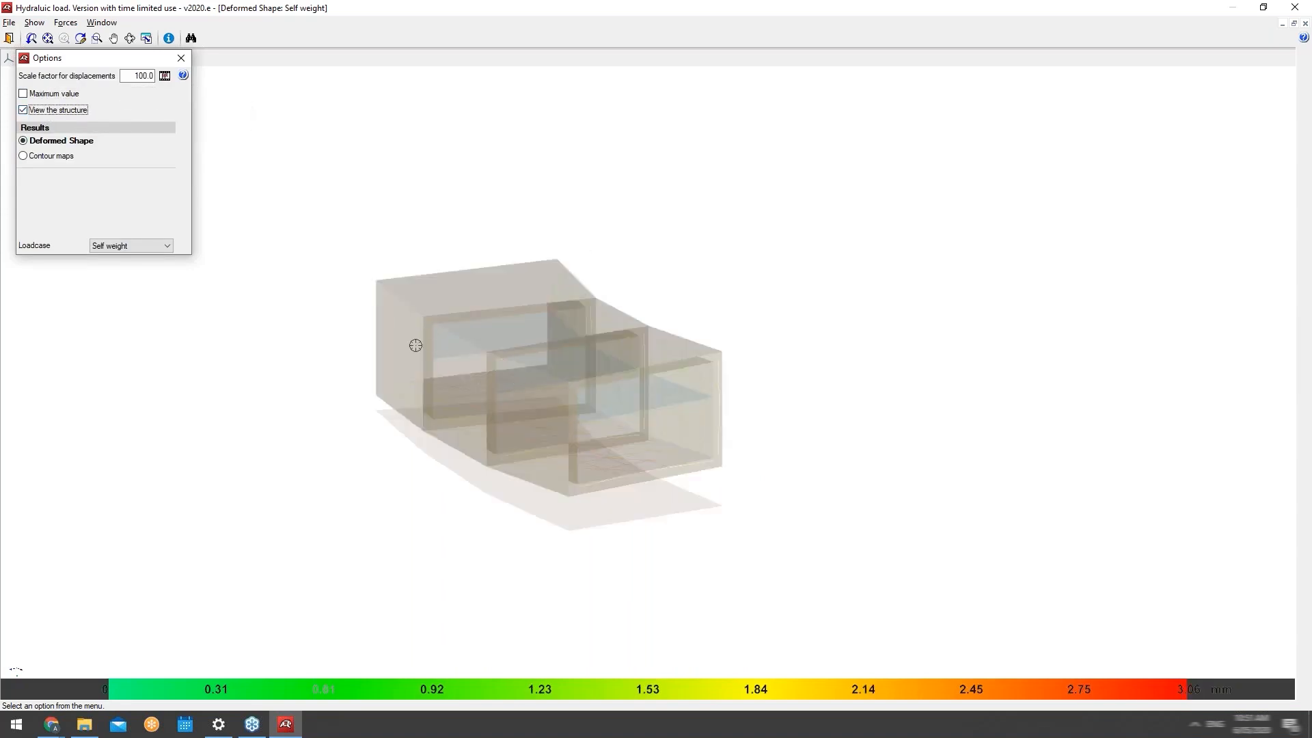
{"action": "left_click", "coordinate": [69, 110]}
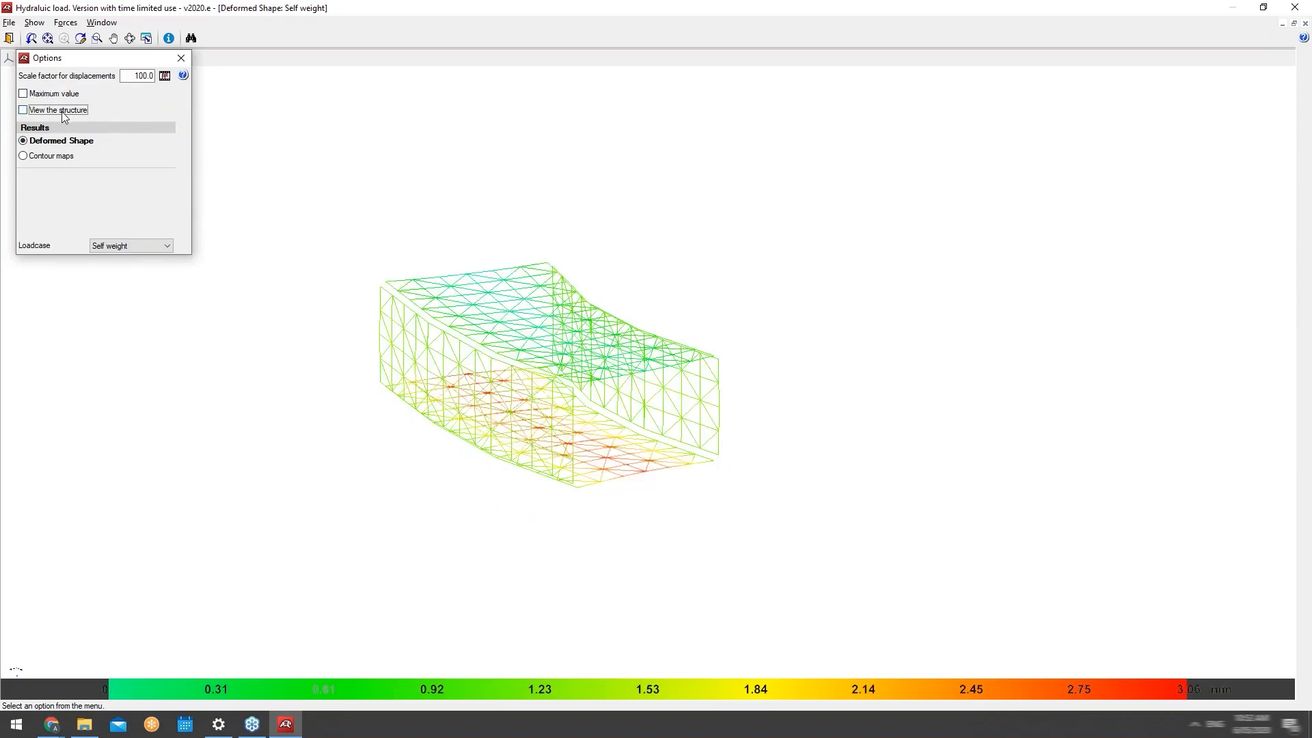
{"action": "left_click", "coordinate": [62, 111]}
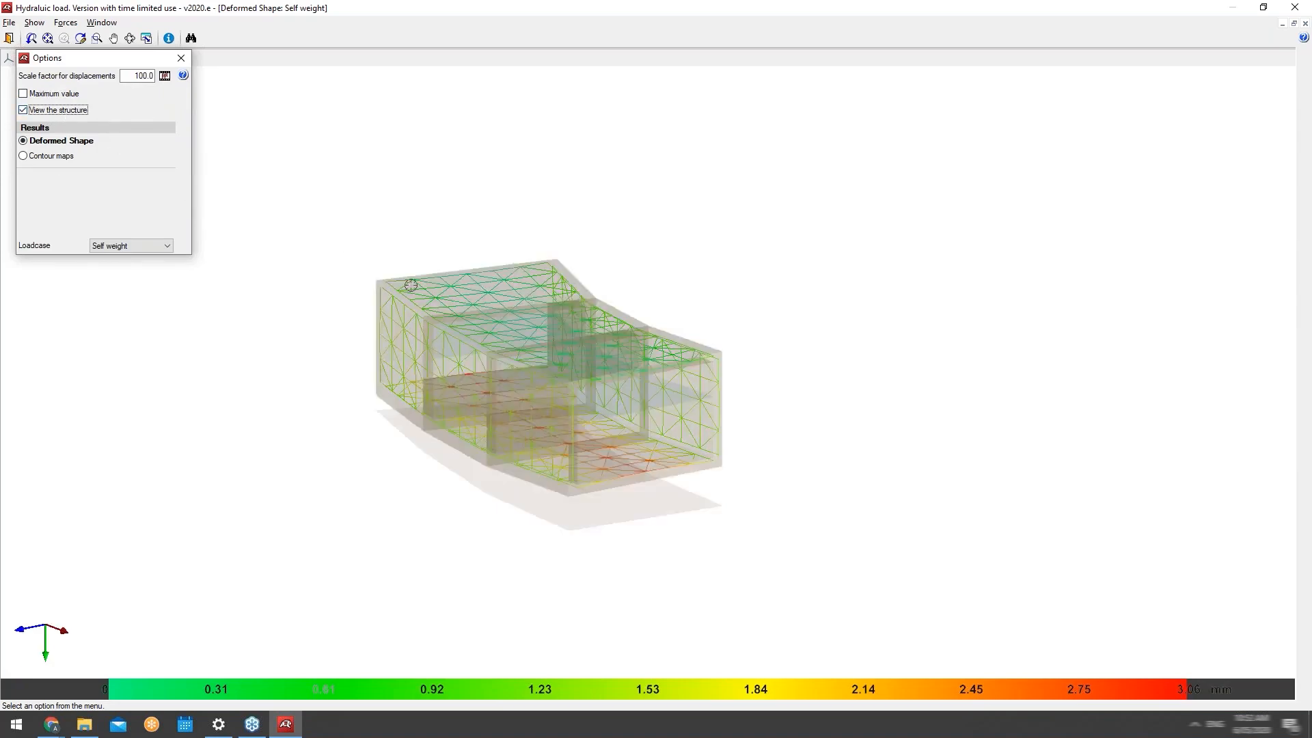
{"action": "left_click", "coordinate": [74, 113]}
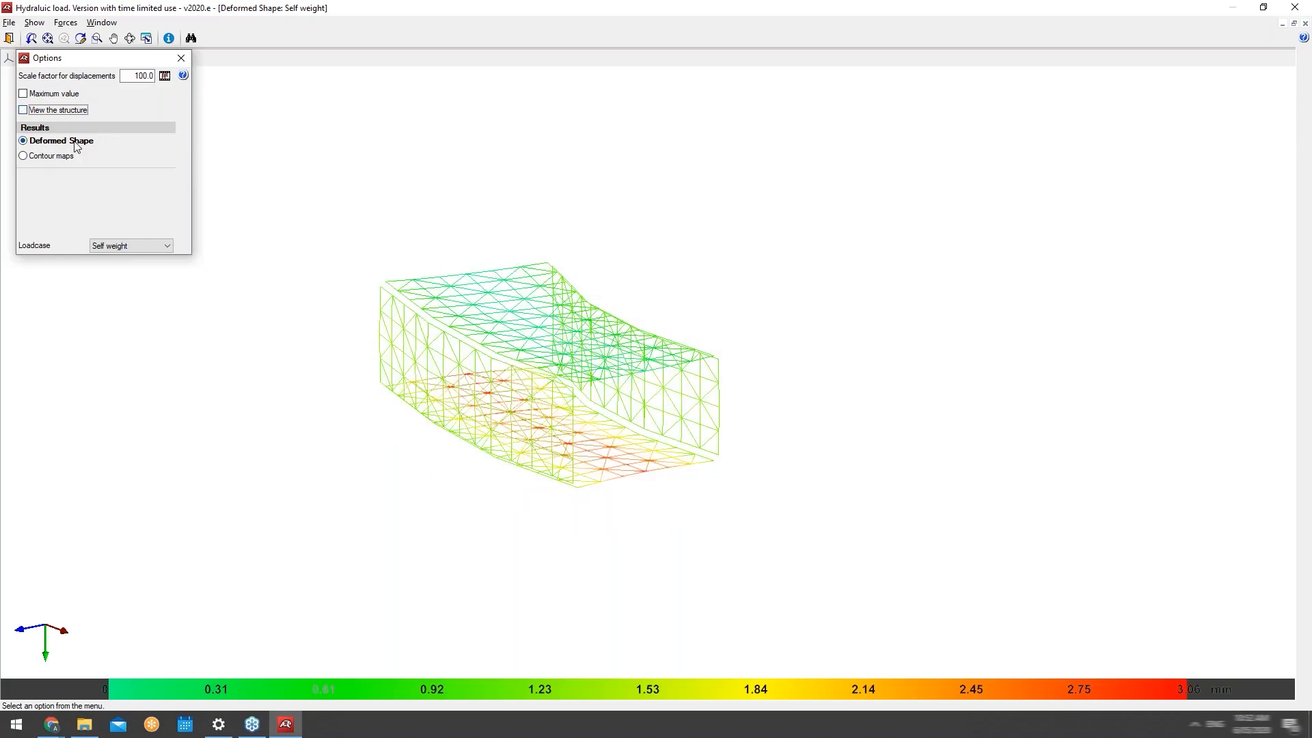
Display the self weight results as contour maps, viewing the Axial X forces and returning to total displacement.
{"action": "left_click", "coordinate": [60, 157]}
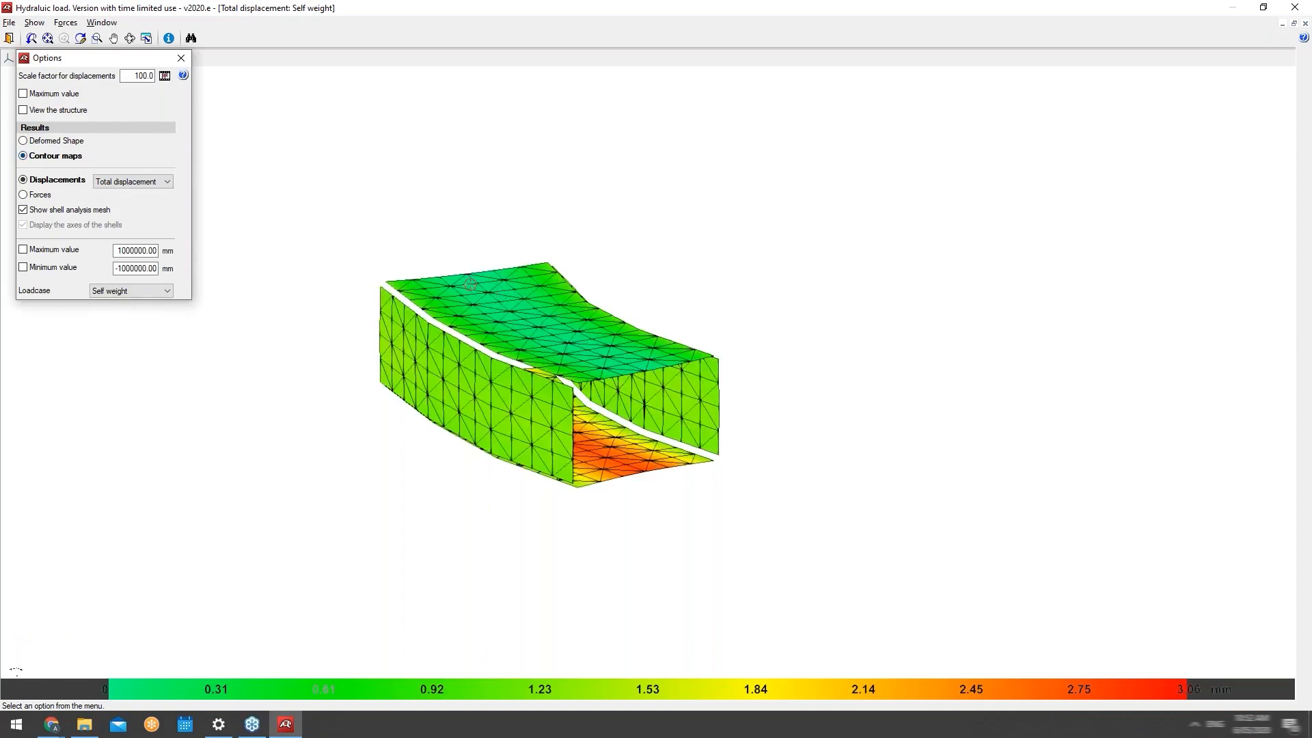
{"action": "left_click", "coordinate": [45, 198]}
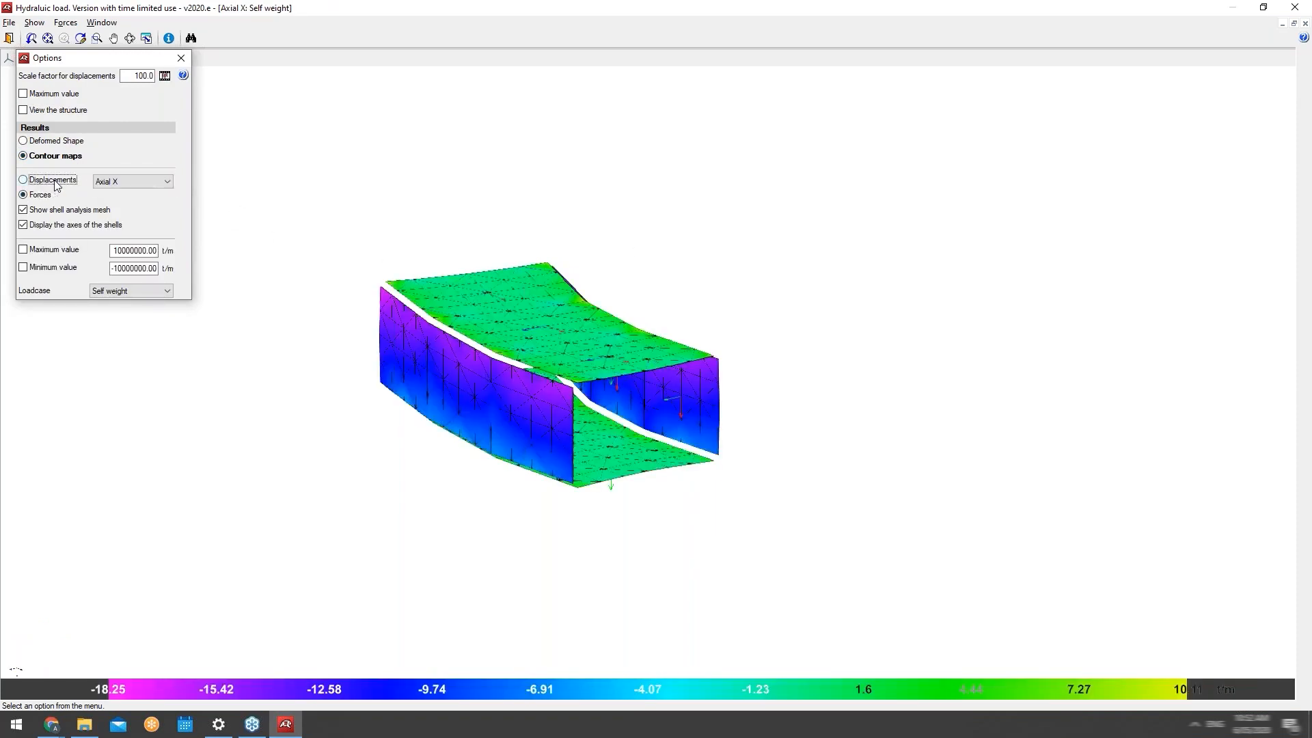
{"action": "left_click", "coordinate": [129, 181]}
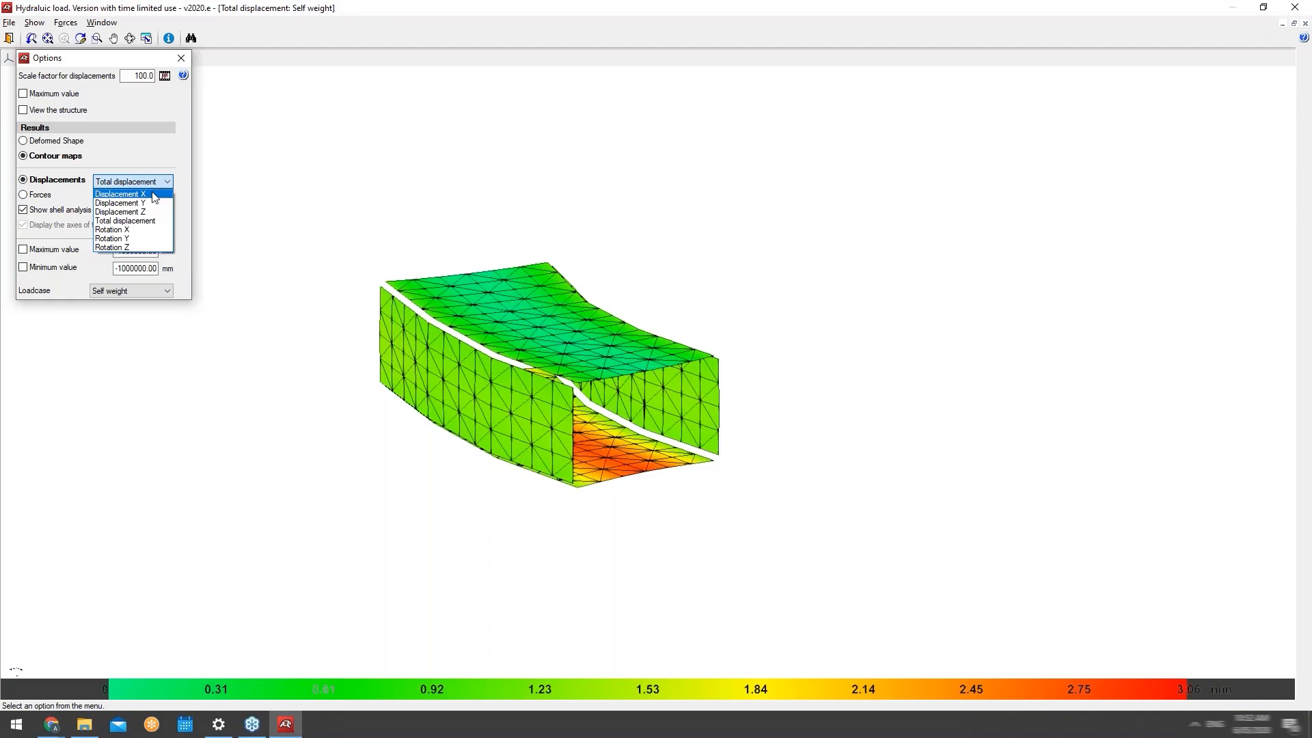
{"action": "left_click", "coordinate": [138, 222]}
{"action": "left_click", "coordinate": [155, 183]}
{"action": "left_click", "coordinate": [156, 183]}
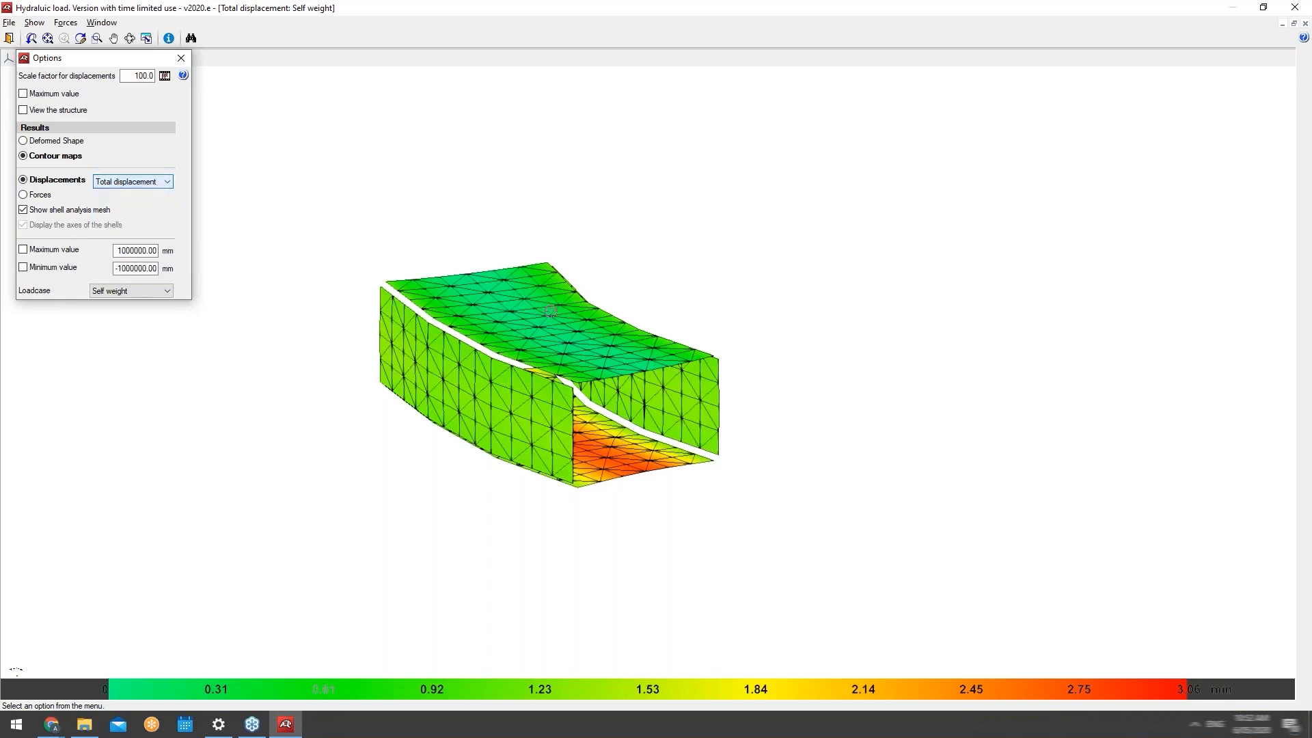
Switch the contour maps to forces and review the available force components, keeping Axial X.
{"action": "left_click", "coordinate": [41, 195]}
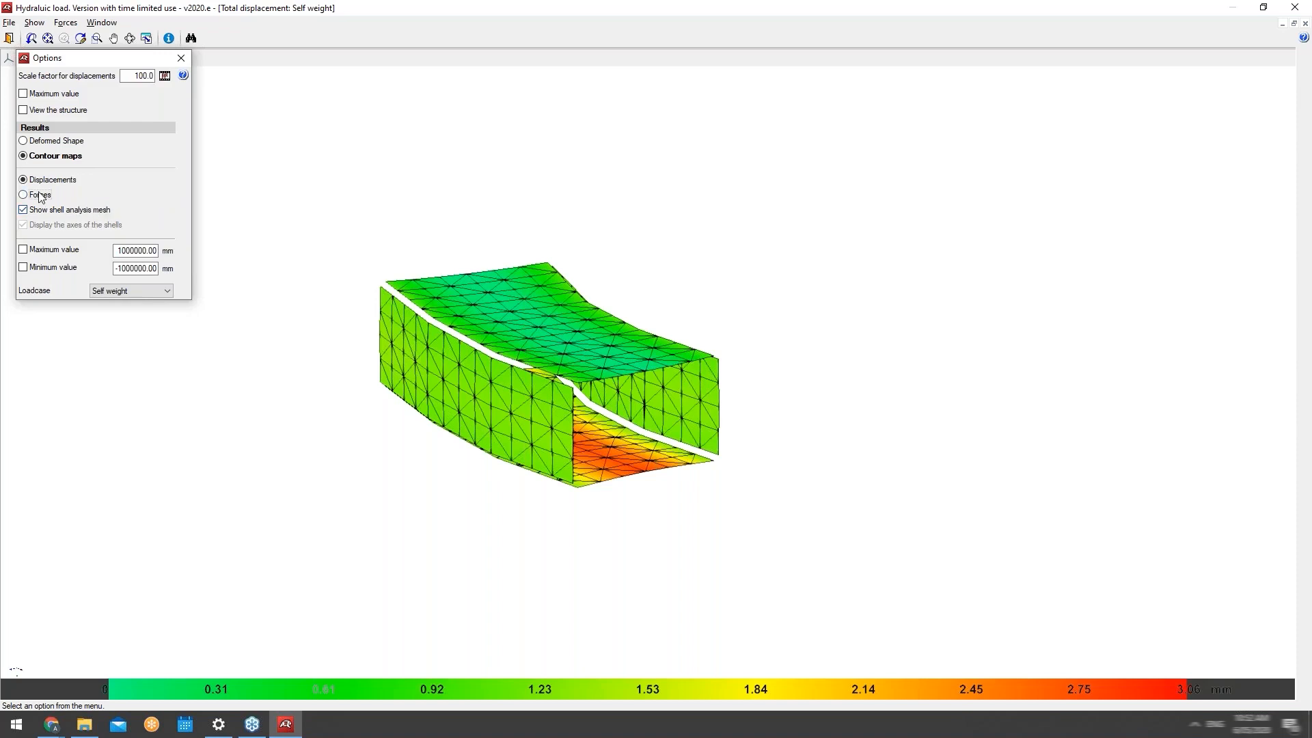
{"action": "left_click", "coordinate": [131, 184]}
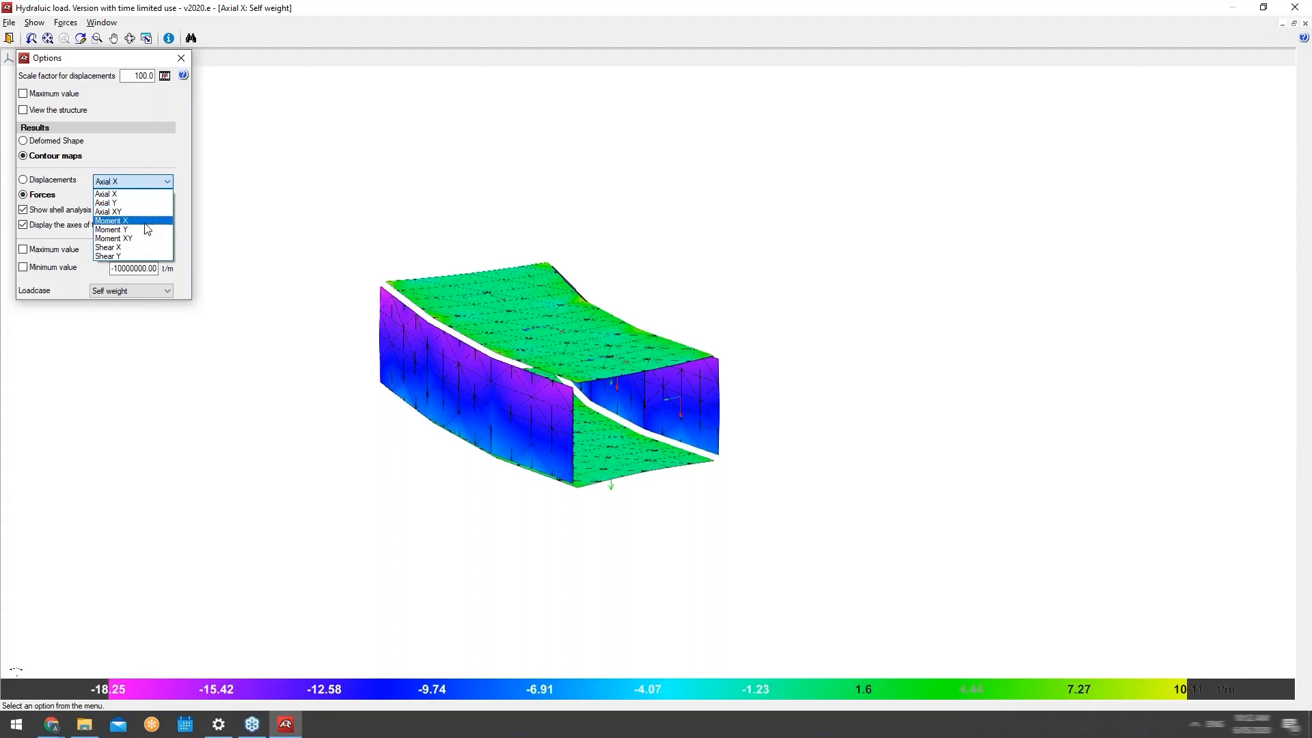
{"action": "left_click", "coordinate": [147, 183]}
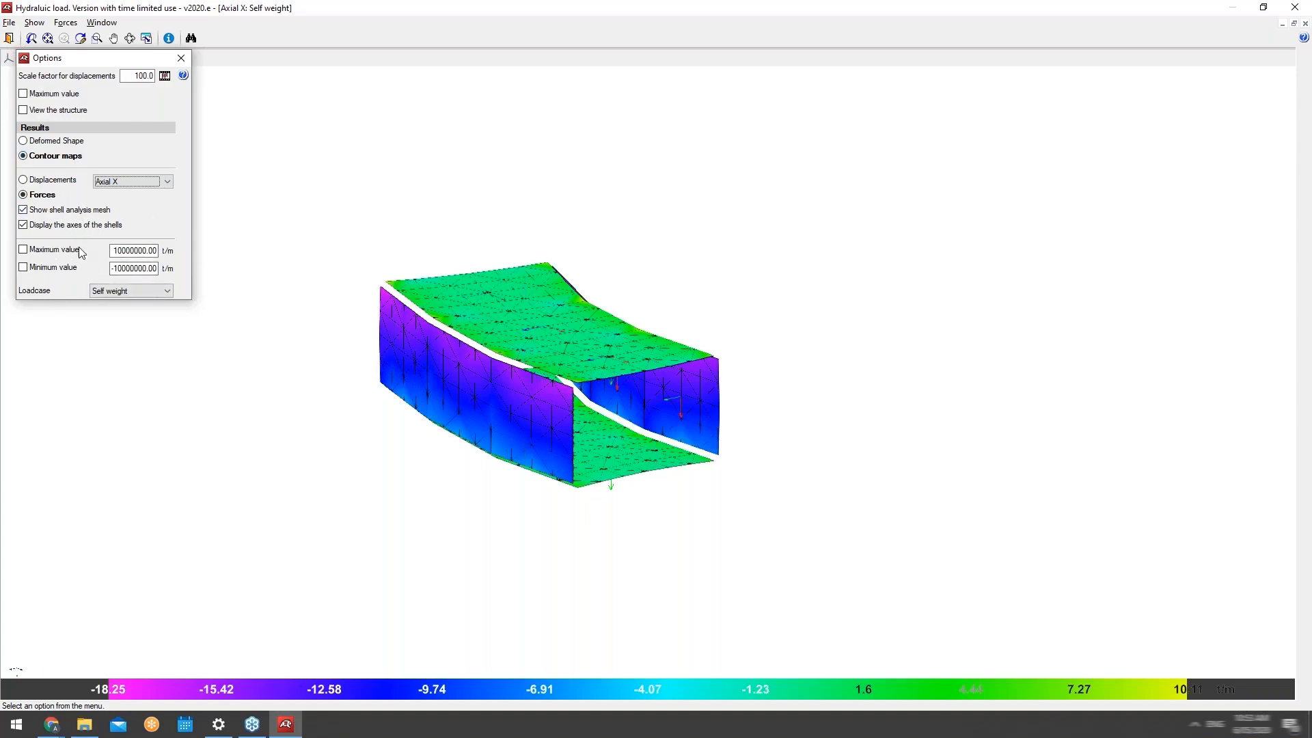
Show the Axial X forces for the Hydraulic surcharge loadcase and review the list of force components.
{"action": "left_click", "coordinate": [118, 291]}
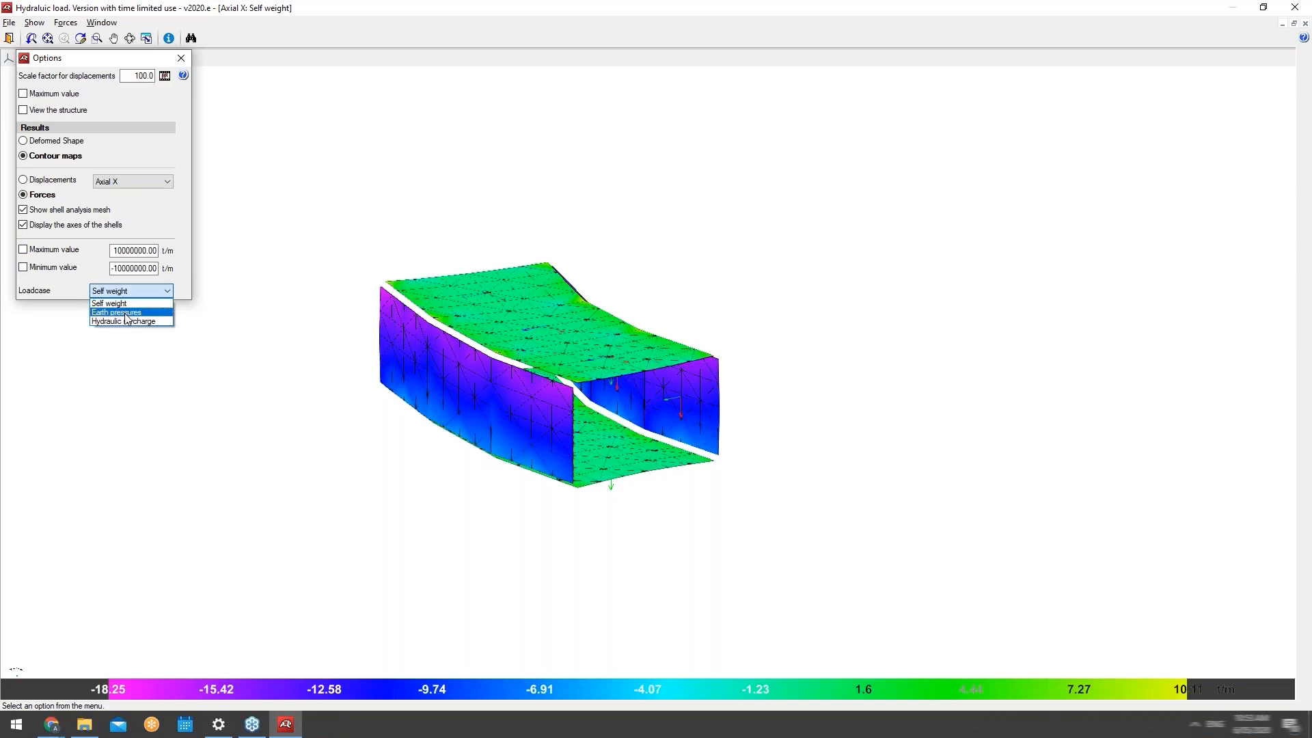
{"action": "left_click", "coordinate": [127, 321]}
{"action": "left_click", "coordinate": [132, 291]}
{"action": "left_click", "coordinate": [132, 291]}
{"action": "left_click", "coordinate": [120, 182]}
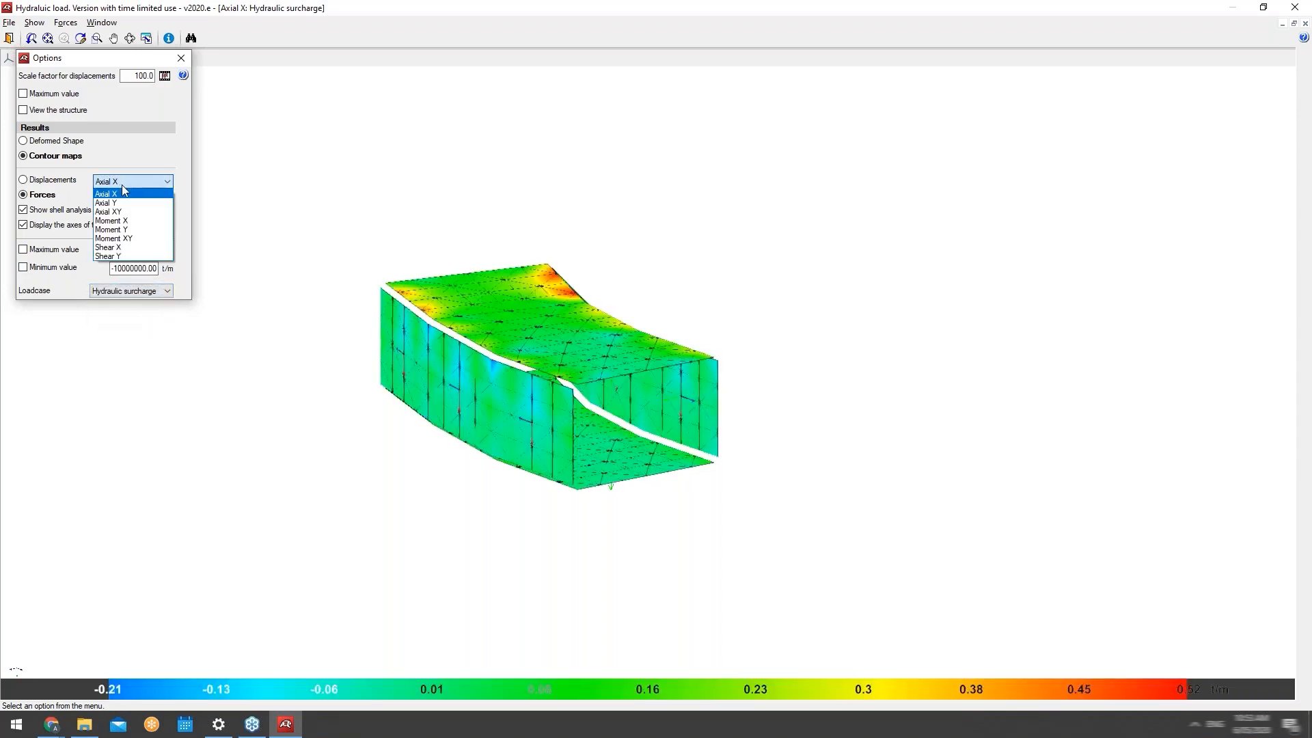
{"action": "left_click", "coordinate": [57, 187]}
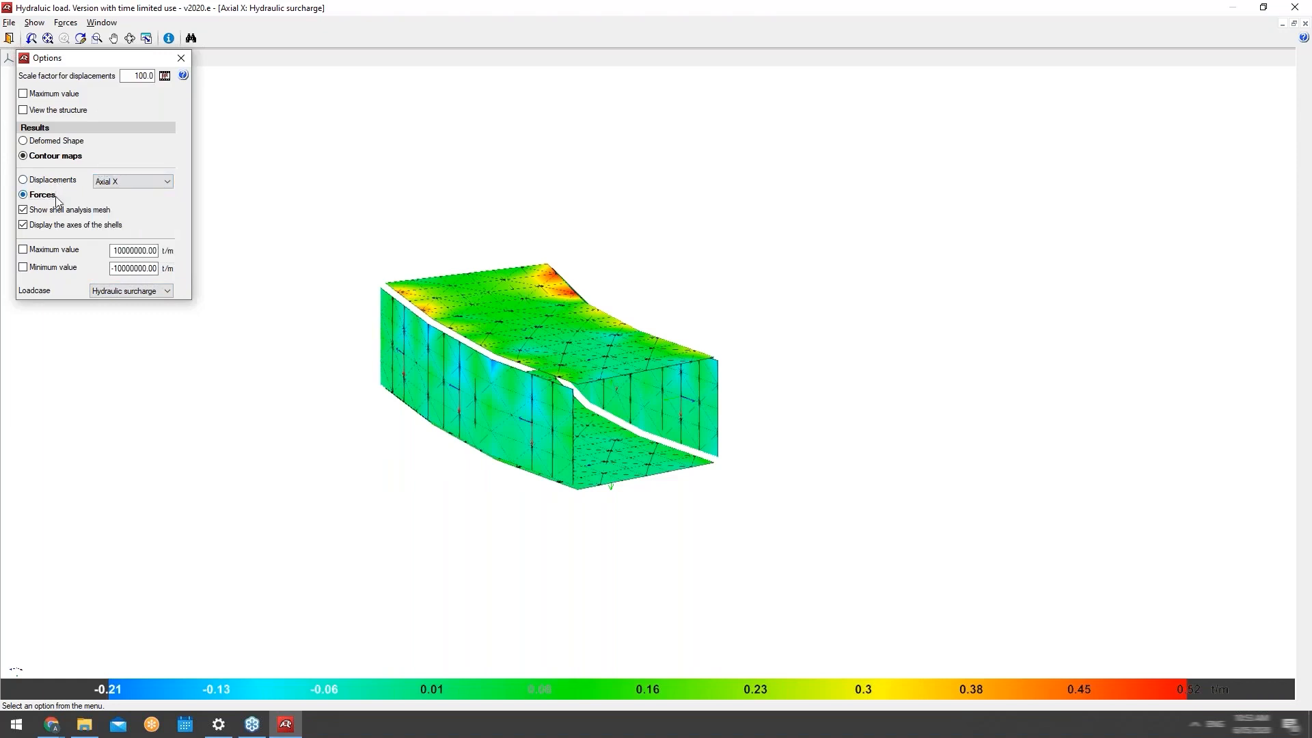
Show the Axial Y forces for the Hydraulic surcharge loadcase and inspect the culvert's slabs and walls from several angles.
{"action": "left_click", "coordinate": [104, 183]}
{"action": "left_click", "coordinate": [126, 204]}
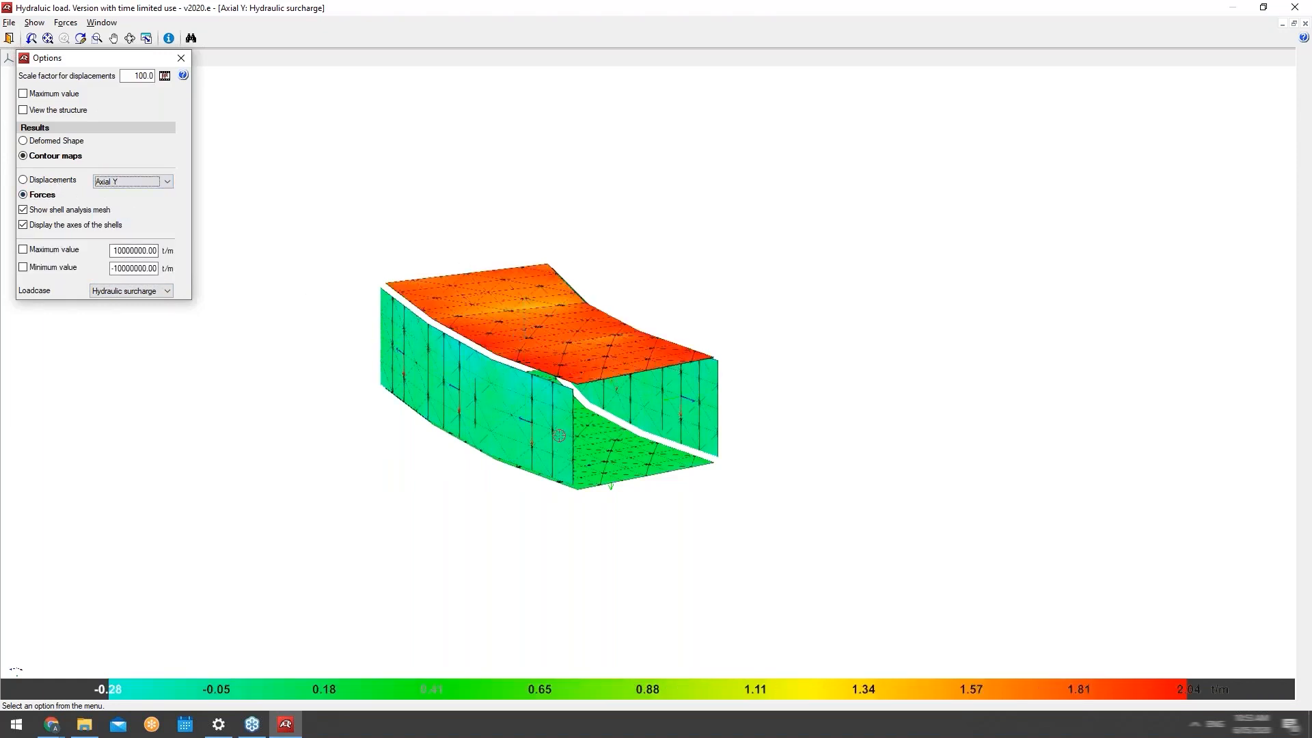
{"action": "middle_click_drag", "start_coordinate": [559, 384], "coordinate": [527, 383]}
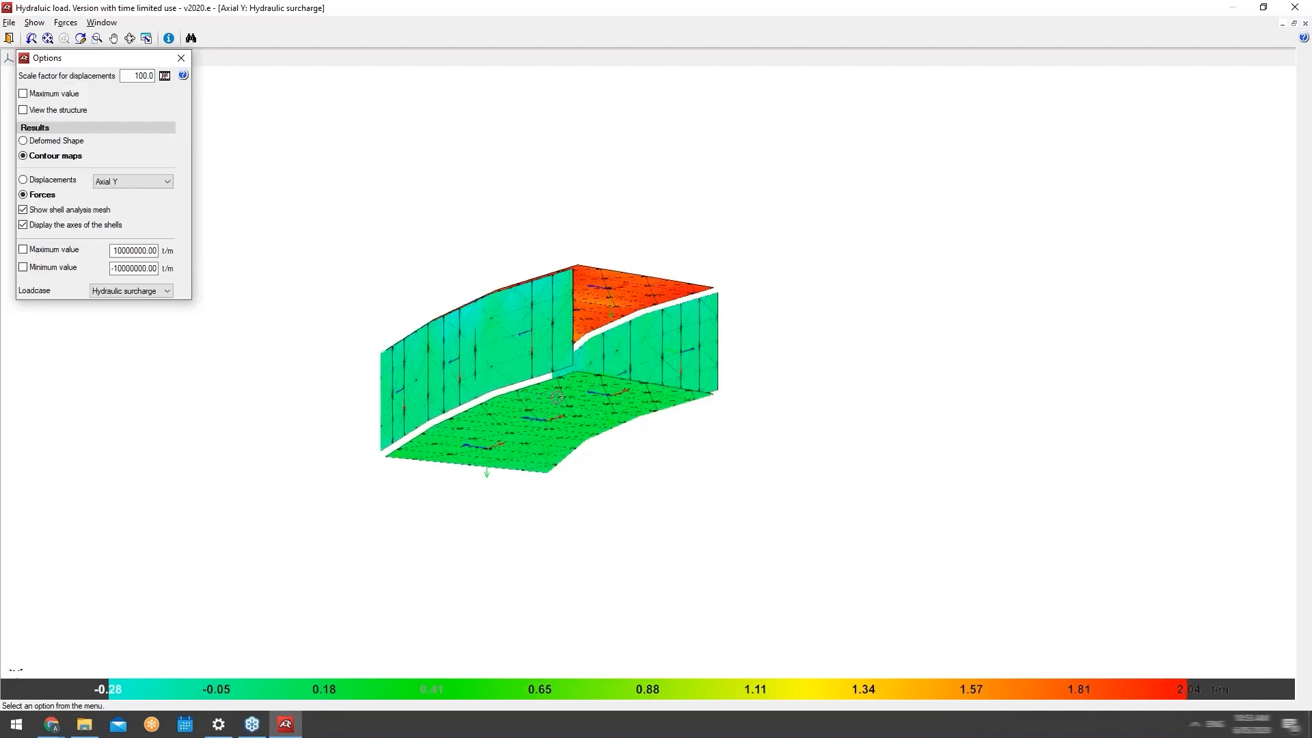
{"action": "middle_click_drag", "start_coordinate": [558, 397], "coordinate": [526, 522]}
{"action": "middle_click_drag", "start_coordinate": [565, 572], "coordinate": [668, 541]}
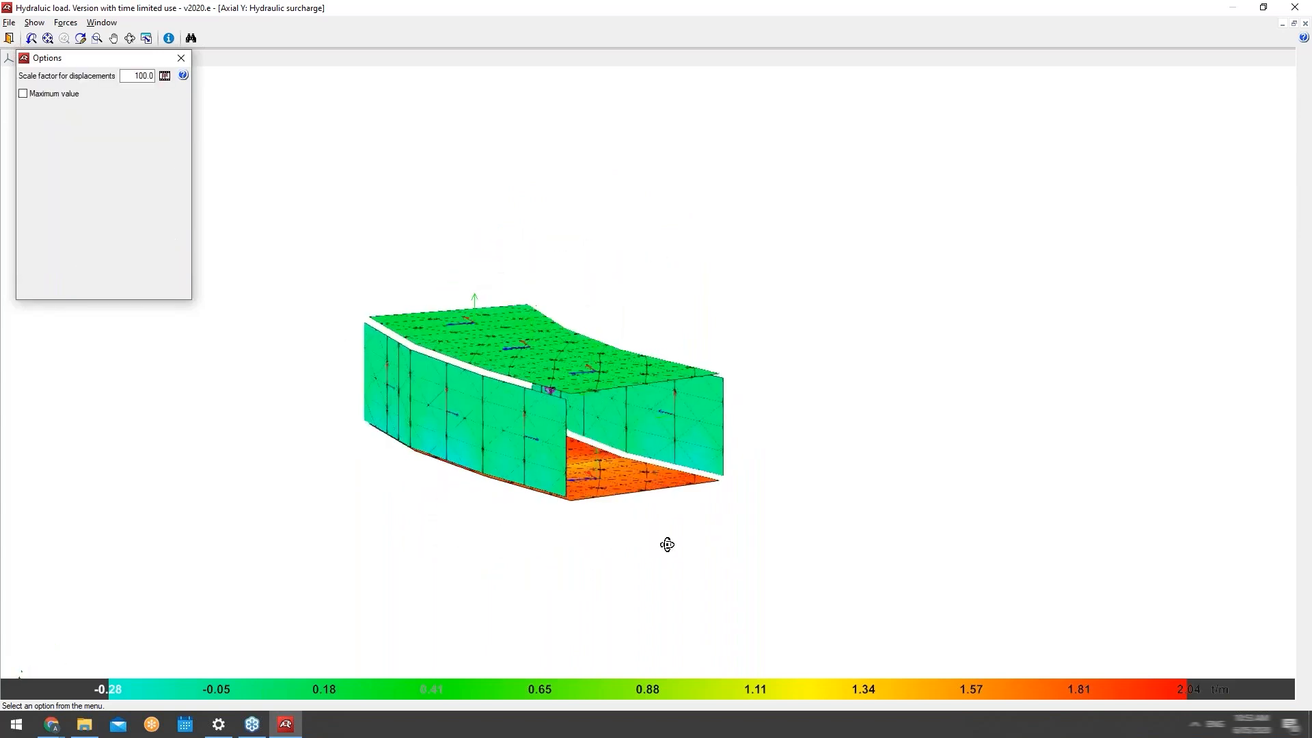
Open the animation of the culvert's results and try its ground, materials and object edges view options.
{"action": "left_click", "coordinate": [164, 75]}
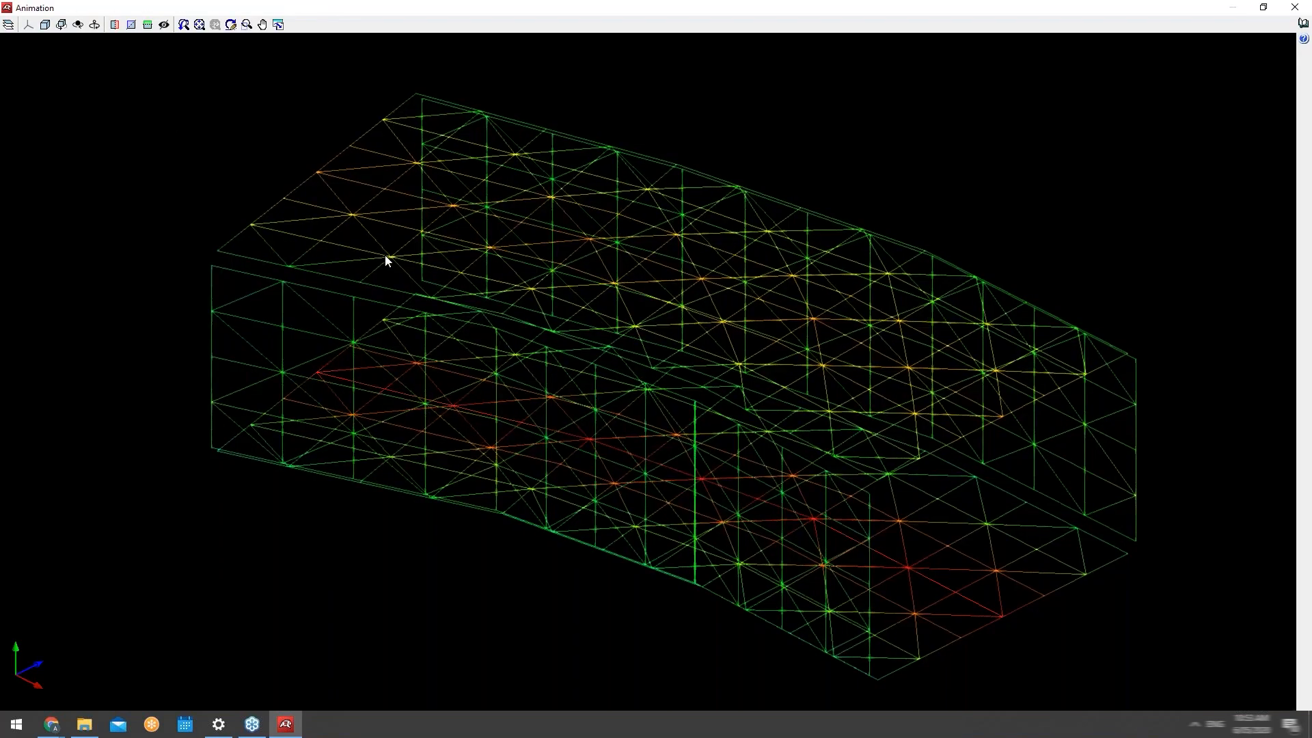
{"action": "mouse_move", "coordinate": [455, 298]}
{"action": "middle_mouse_down"}
{"action": "mouse_move", "coordinate": [504, 342]}
{"action": "mouse_move", "coordinate": [424, 307]}
{"action": "mouse_move", "coordinate": [457, 349]}
{"action": "mouse_move", "coordinate": [497, 353]}
{"action": "middle_mouse_up"}
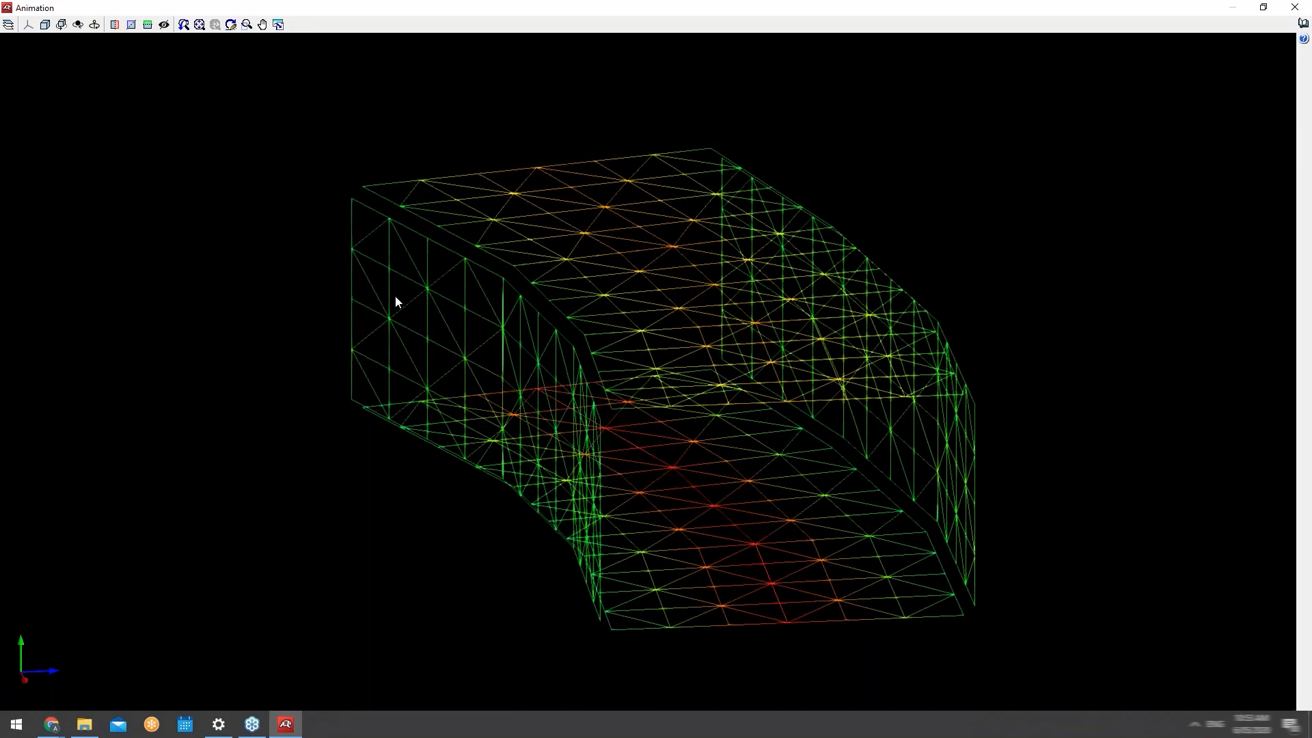
{"action": "left_click", "coordinate": [9, 25]}
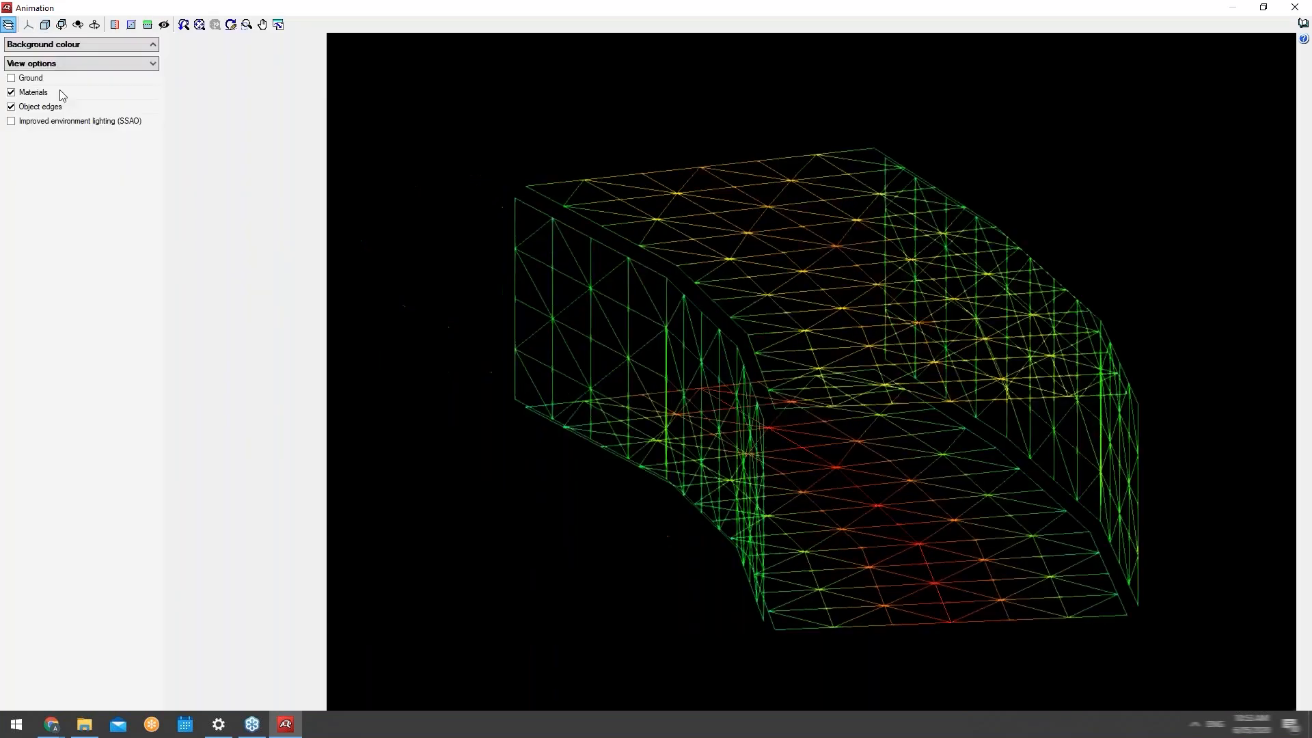
{"action": "left_click", "coordinate": [30, 78]}
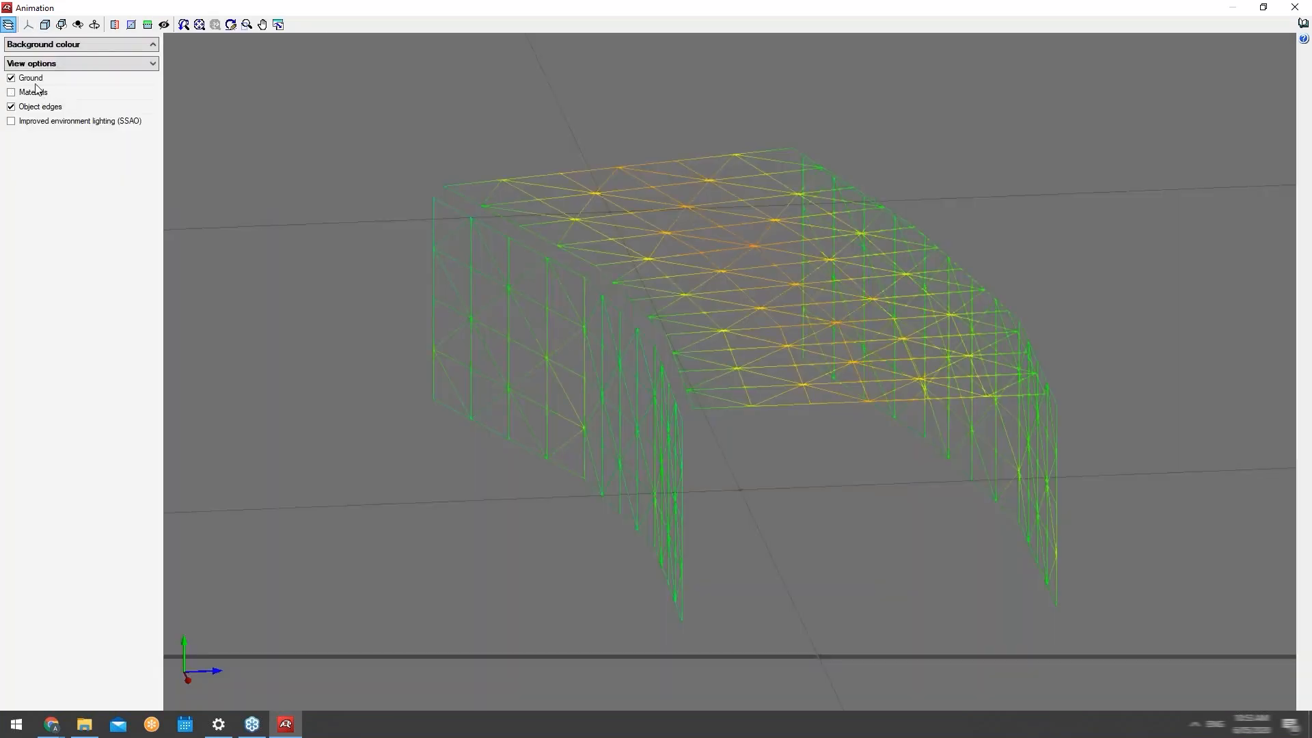
{"action": "left_click", "coordinate": [33, 81]}
{"action": "left_click", "coordinate": [42, 108]}
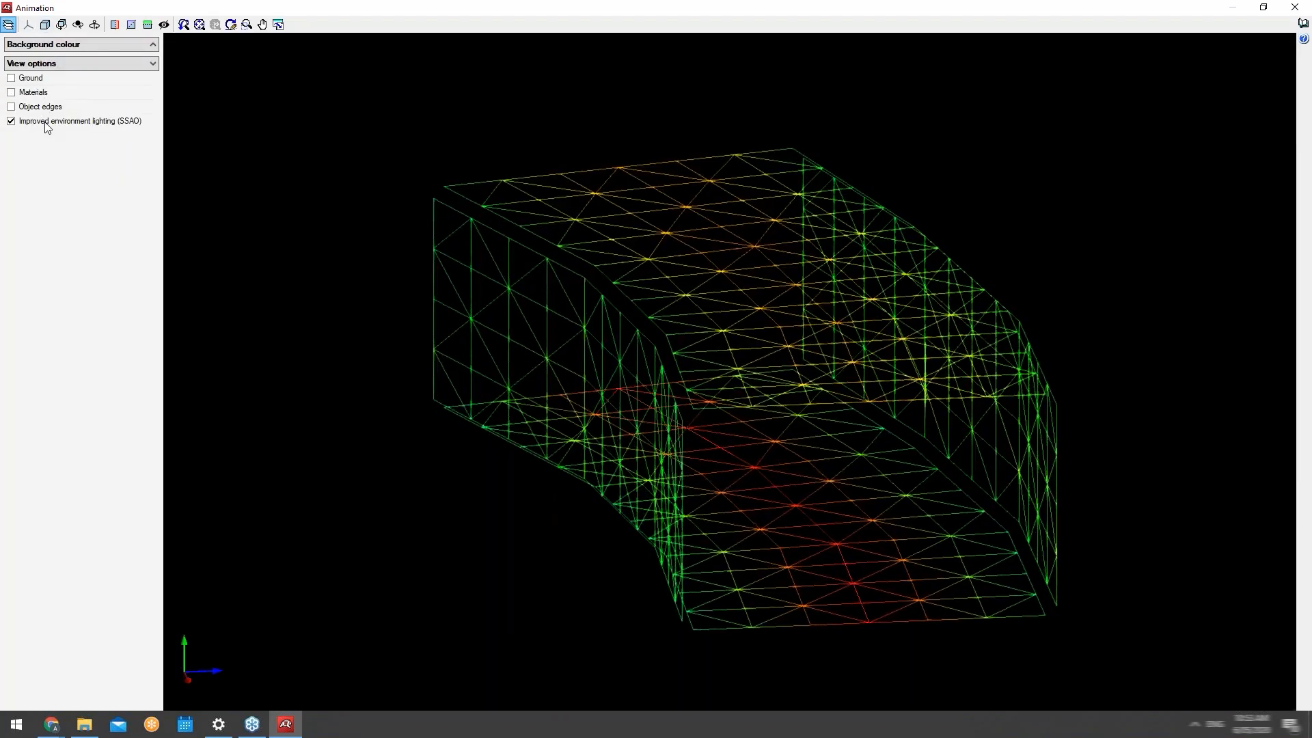
Try the grey, blue and gradient animation backgrounds, restore black and close the animation.
{"action": "left_click", "coordinate": [54, 44]}
{"action": "left_click", "coordinate": [54, 68]}
{"action": "left_click", "coordinate": [91, 67]}
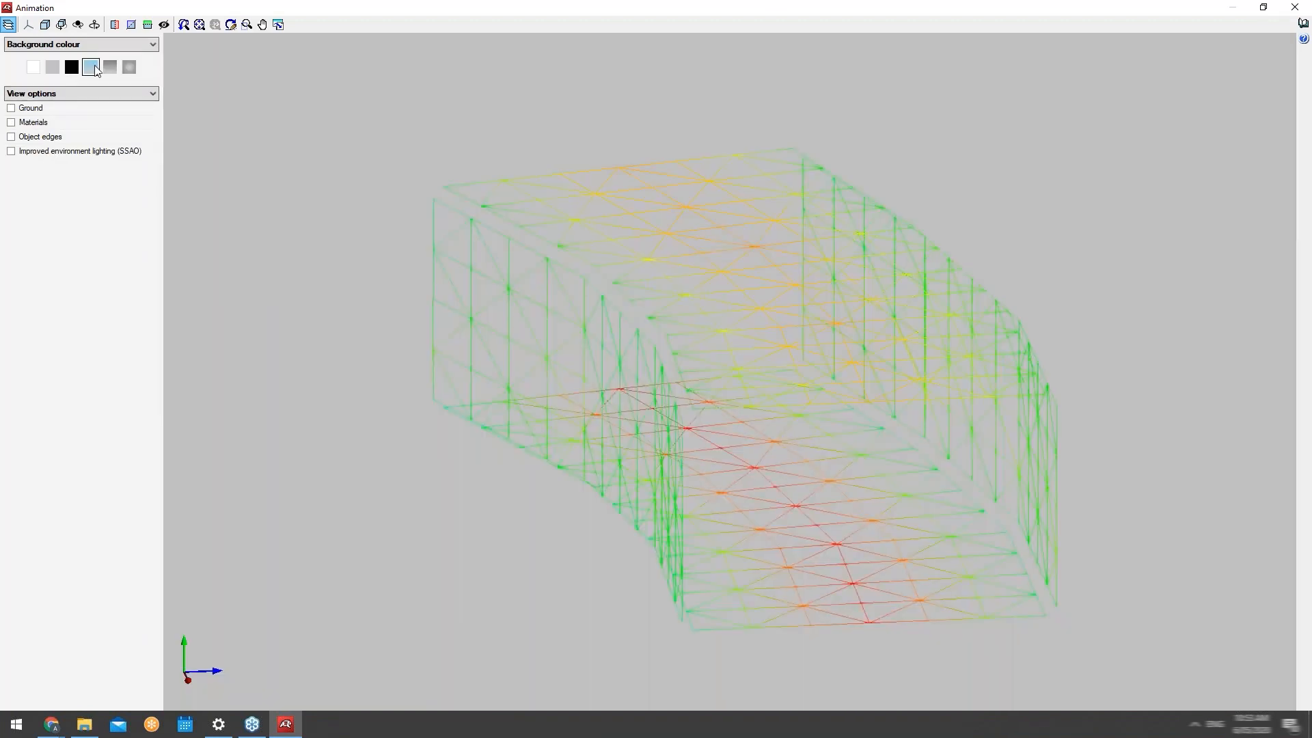
{"action": "left_click", "coordinate": [110, 67]}
{"action": "left_click", "coordinate": [72, 67]}
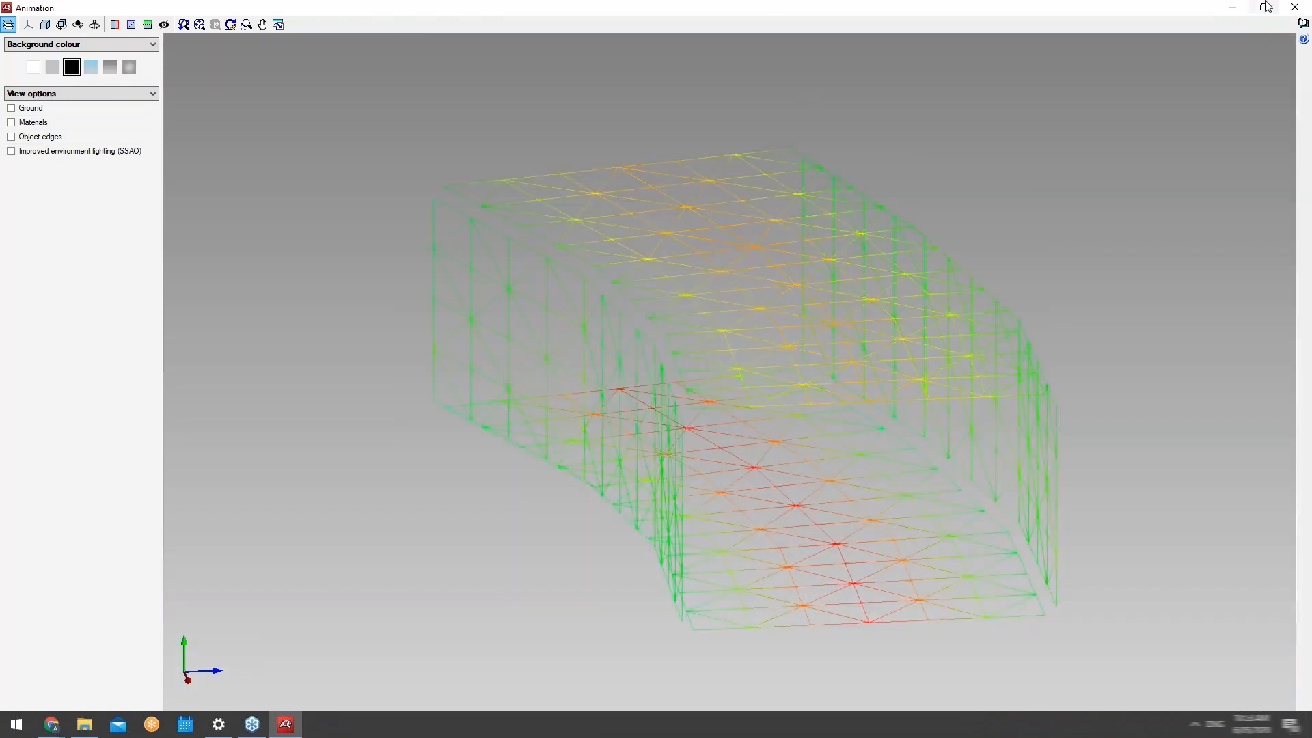
{"action": "left_click", "coordinate": [1294, 7]}
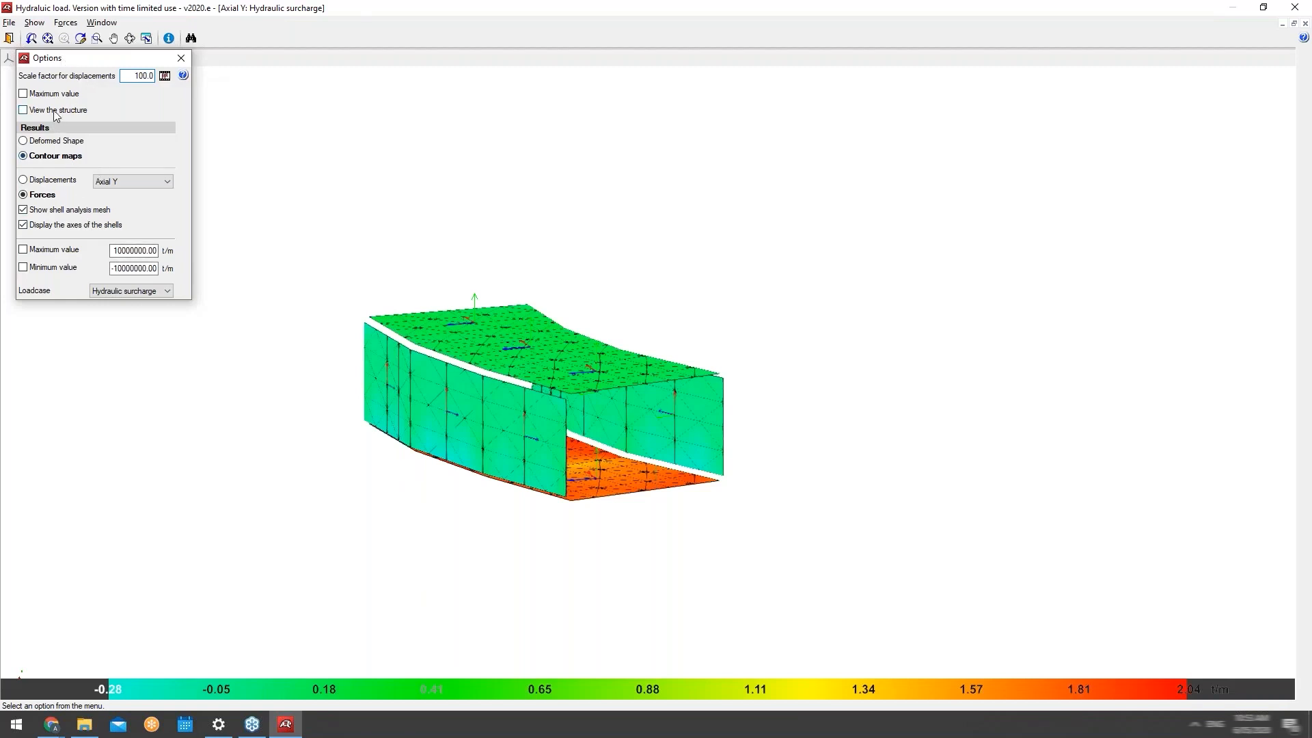
Compare the Axial Y force contours for the Earth pressures and Self weight loadcases, returning to Hydraulic surcharge.
{"action": "left_click", "coordinate": [109, 293]}
{"action": "left_click", "coordinate": [116, 313]}
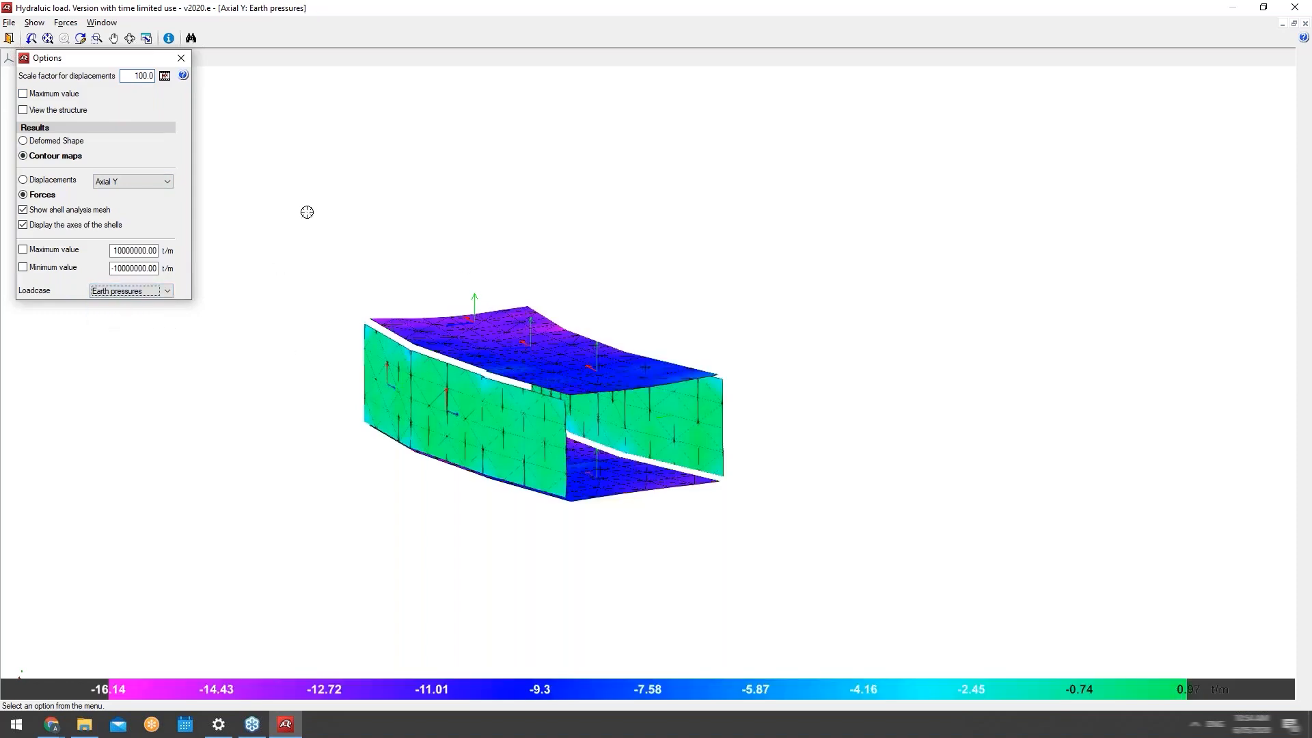
{"action": "left_click", "coordinate": [140, 291]}
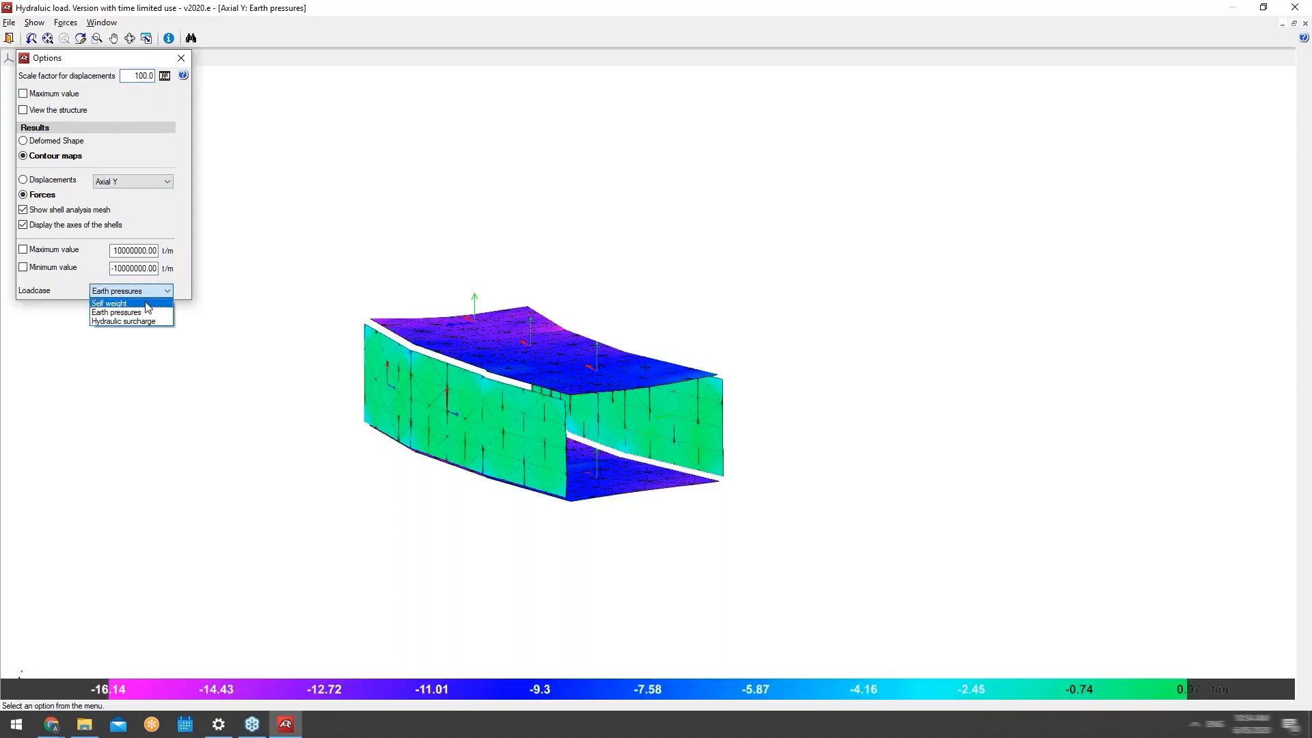
{"action": "left_click", "coordinate": [146, 303]}
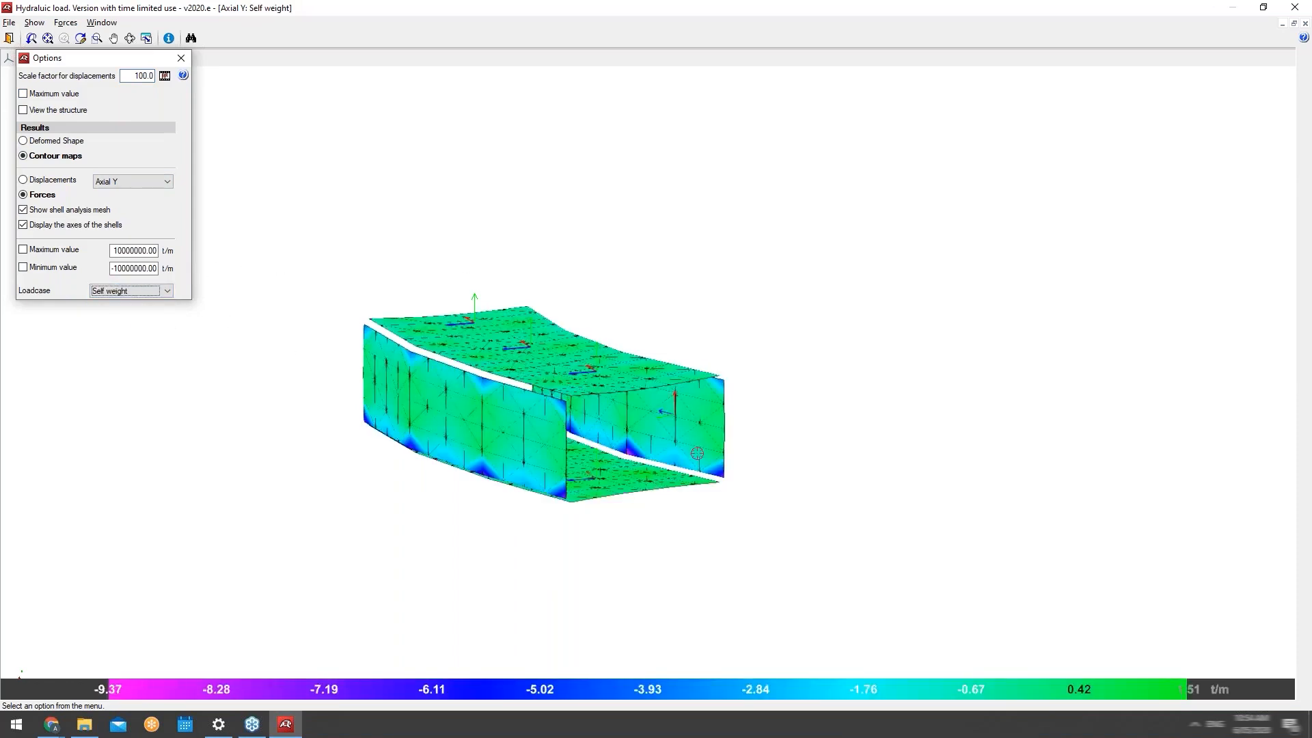
{"action": "left_click", "coordinate": [164, 291]}
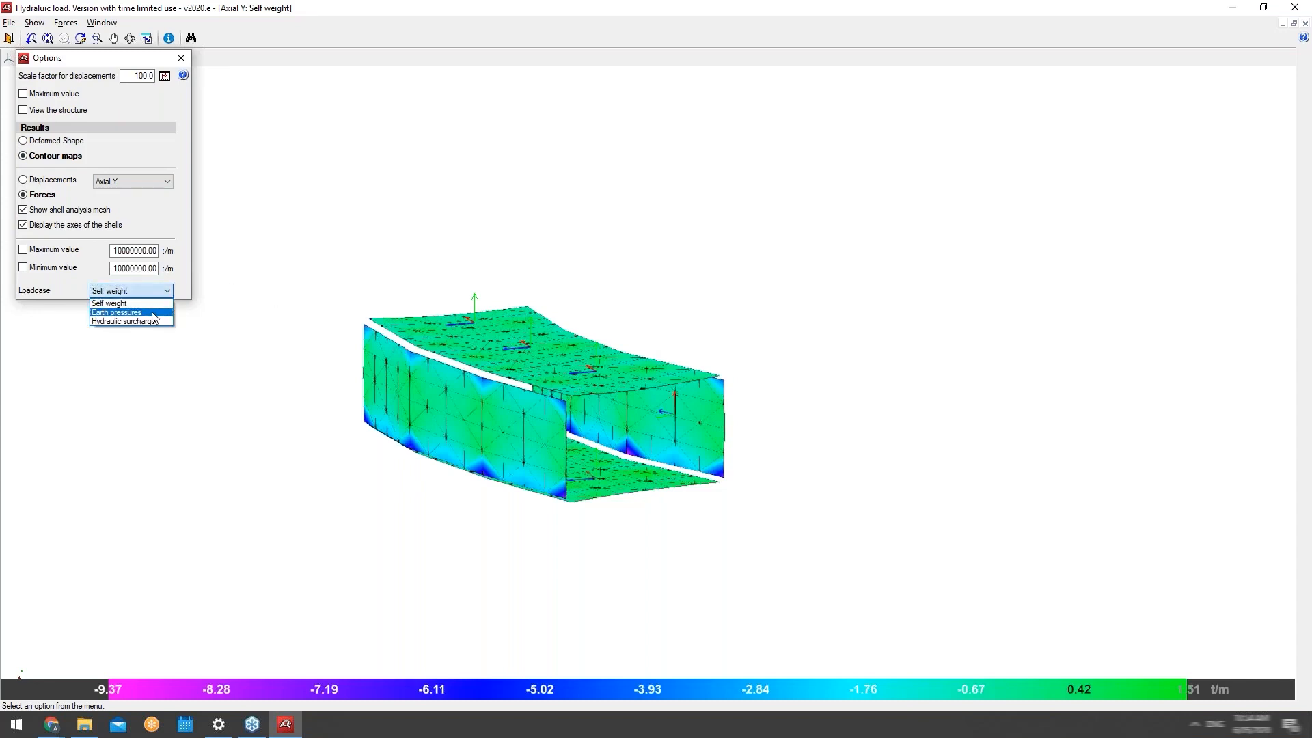
{"action": "left_click", "coordinate": [157, 305]}
{"action": "left_click", "coordinate": [156, 291]}
{"action": "left_click", "coordinate": [153, 319]}
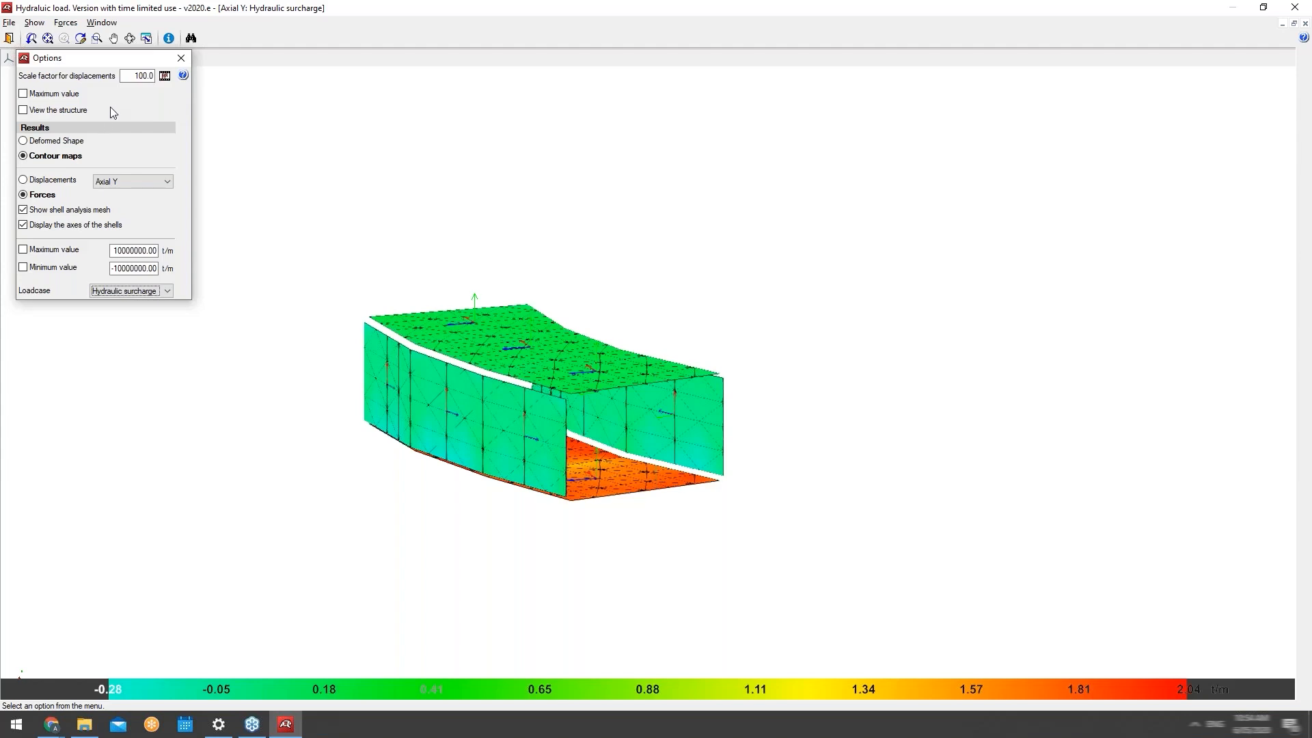
Hide the shell axes, toggle the shell analysis mesh off and on again, and close the force results.
{"action": "left_click", "coordinate": [56, 225]}
{"action": "left_click", "coordinate": [68, 225]}
{"action": "left_click", "coordinate": [92, 210]}
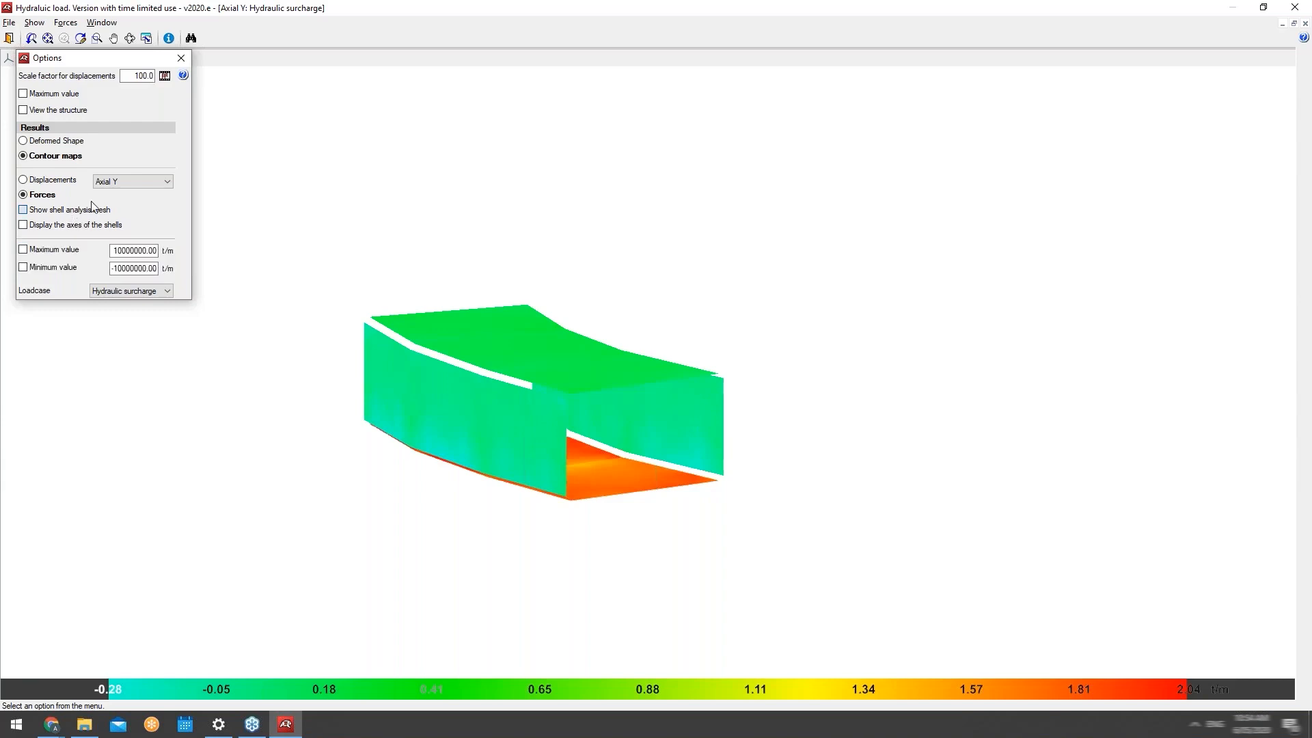
{"action": "left_click", "coordinate": [94, 208]}
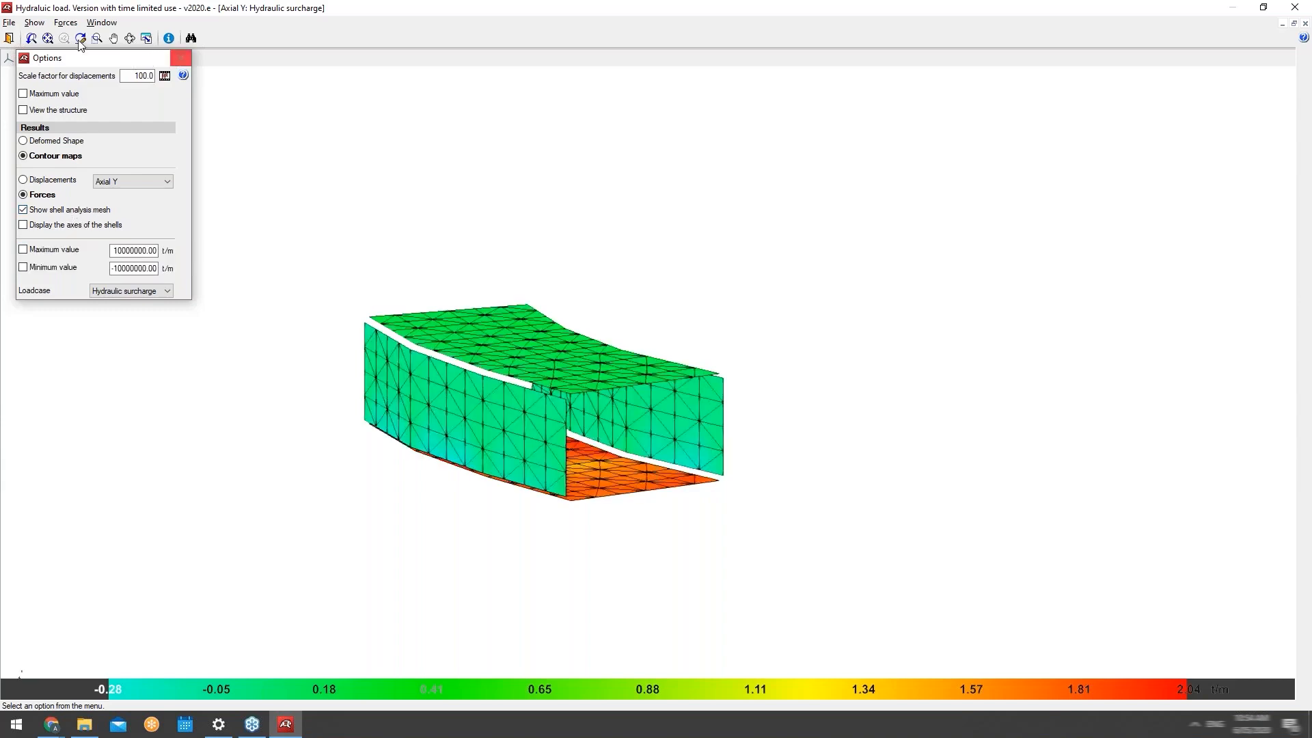
{"action": "left_click", "coordinate": [8, 37]}
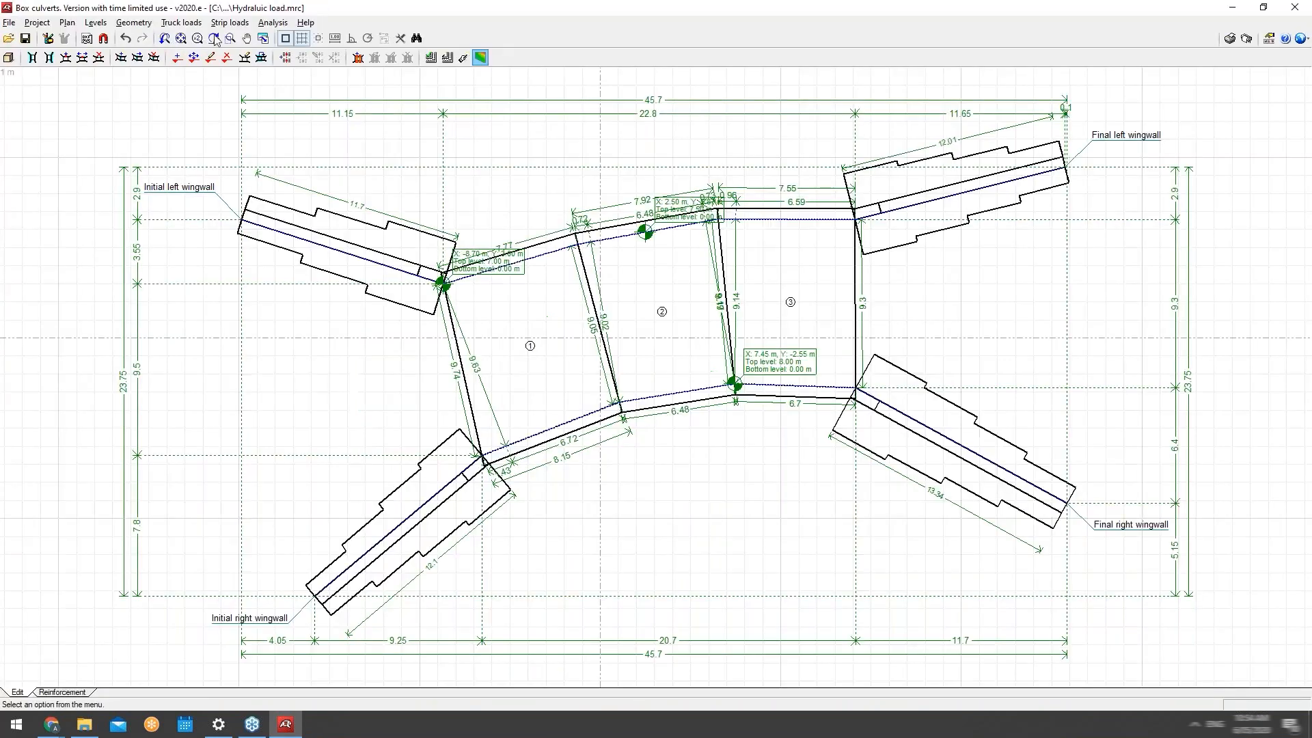
Reopen the force results, set the displacement scale factor to 10 and display the total displacement contour map.
{"action": "left_click", "coordinate": [273, 22]}
{"action": "left_click", "coordinate": [294, 88]}
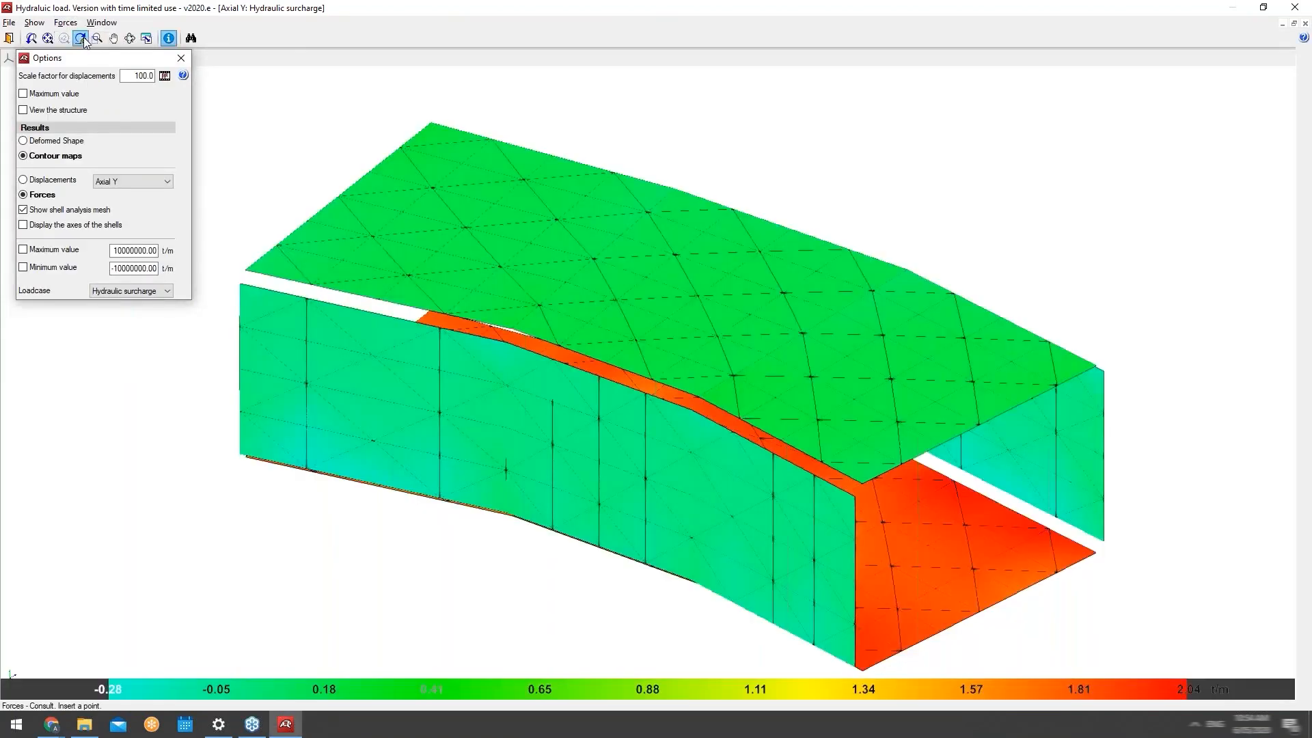
{"action": "mouse_move", "coordinate": [443, 321]}
{"action": "double_click", "coordinate": [143, 75]}
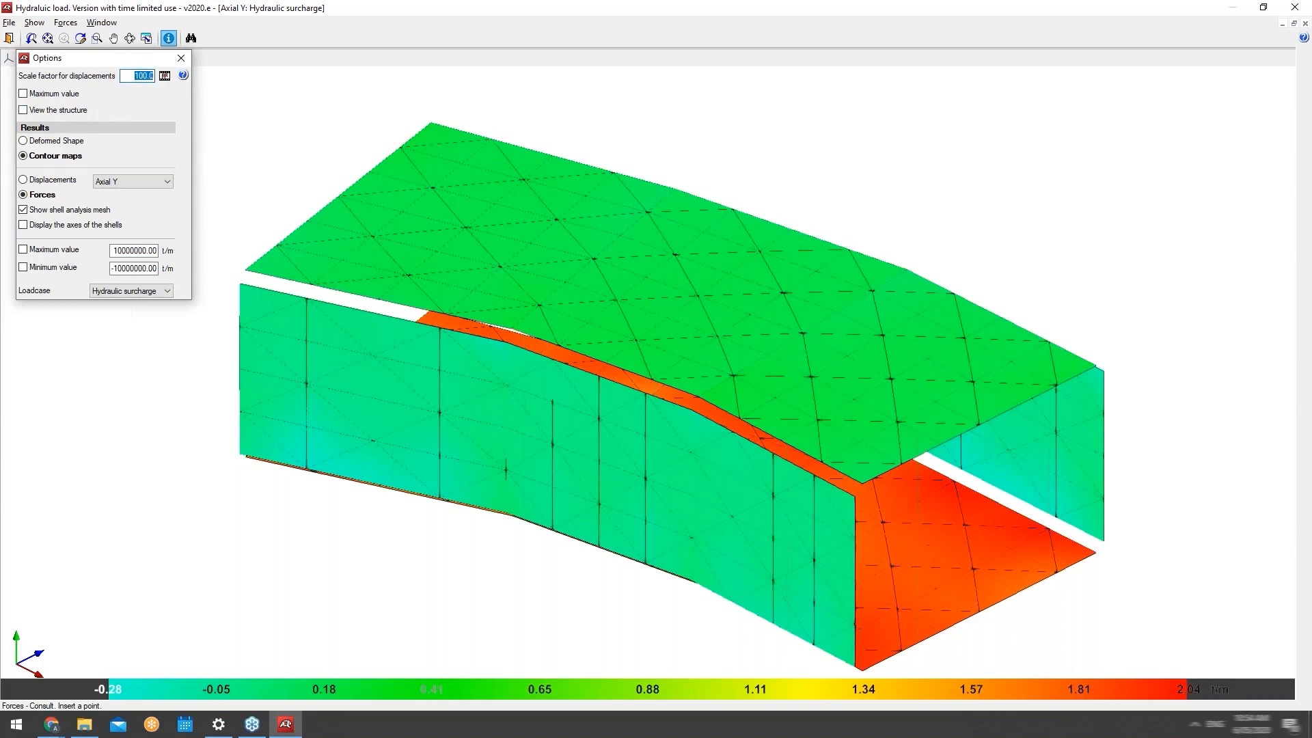
{"action": "type", "text": "10"}
{"action": "left_click", "coordinate": [51, 179]}
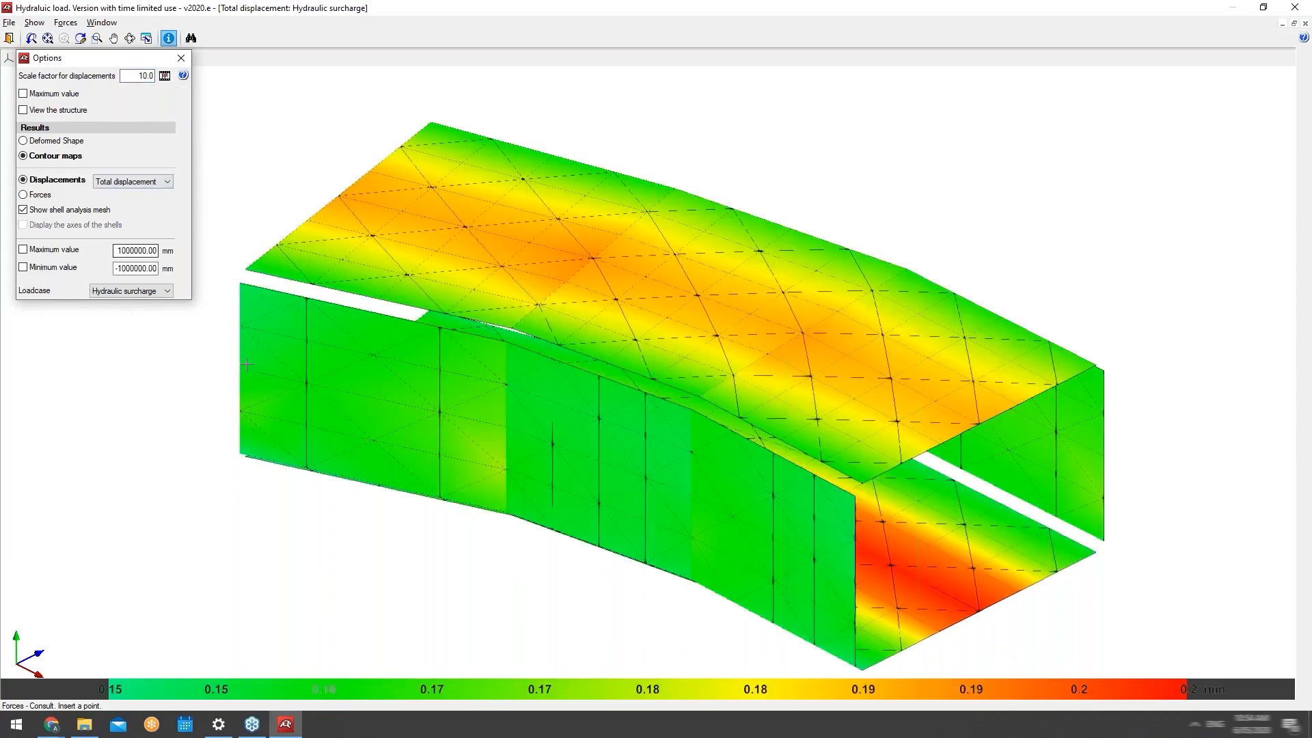
Query the total displacement at points on the culvert's bottom slab.
{"action": "scroll", "coordinate": [234, 351], "scroll_direction": "down", "scroll_amount": 3}
{"action": "scroll", "coordinate": [819, 540], "scroll_direction": "up", "scroll_amount": 1}
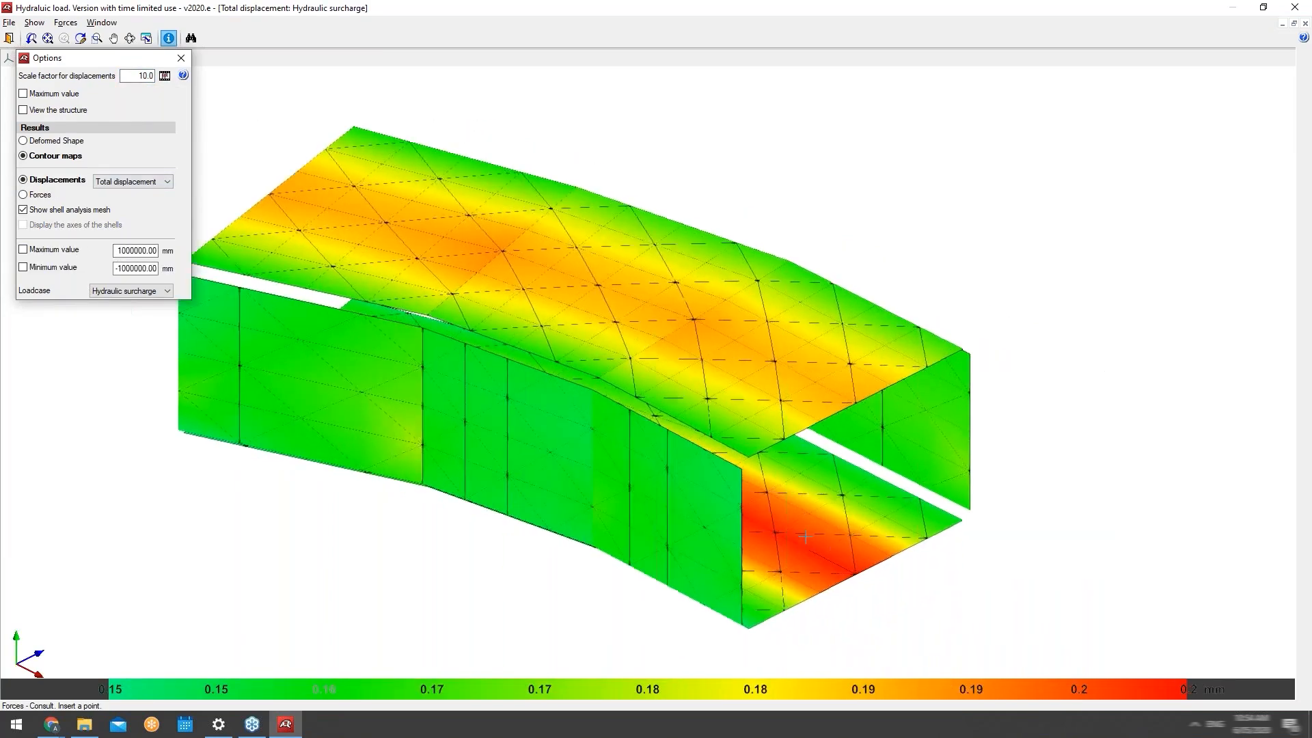
{"action": "left_click", "coordinate": [774, 531]}
{"action": "mouse_move", "coordinate": [814, 516]}
{"action": "mouse_move", "coordinate": [854, 574]}
Turn on the maximum value limit for the displacement scale, query the top slab's displacement and close the options window.
{"action": "left_click", "coordinate": [53, 94]}
{"action": "left_click", "coordinate": [129, 38]}
{"action": "left_click", "coordinate": [523, 289]}
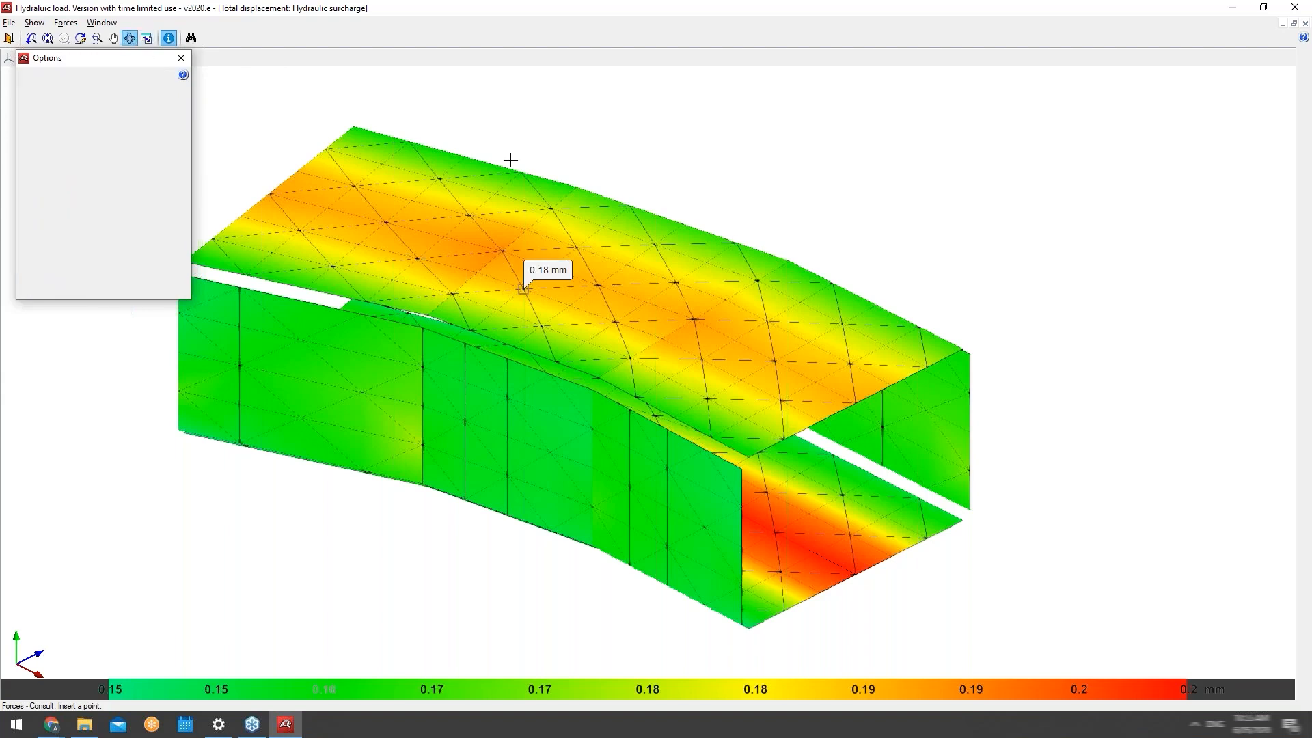
{"action": "left_click", "coordinate": [133, 38]}
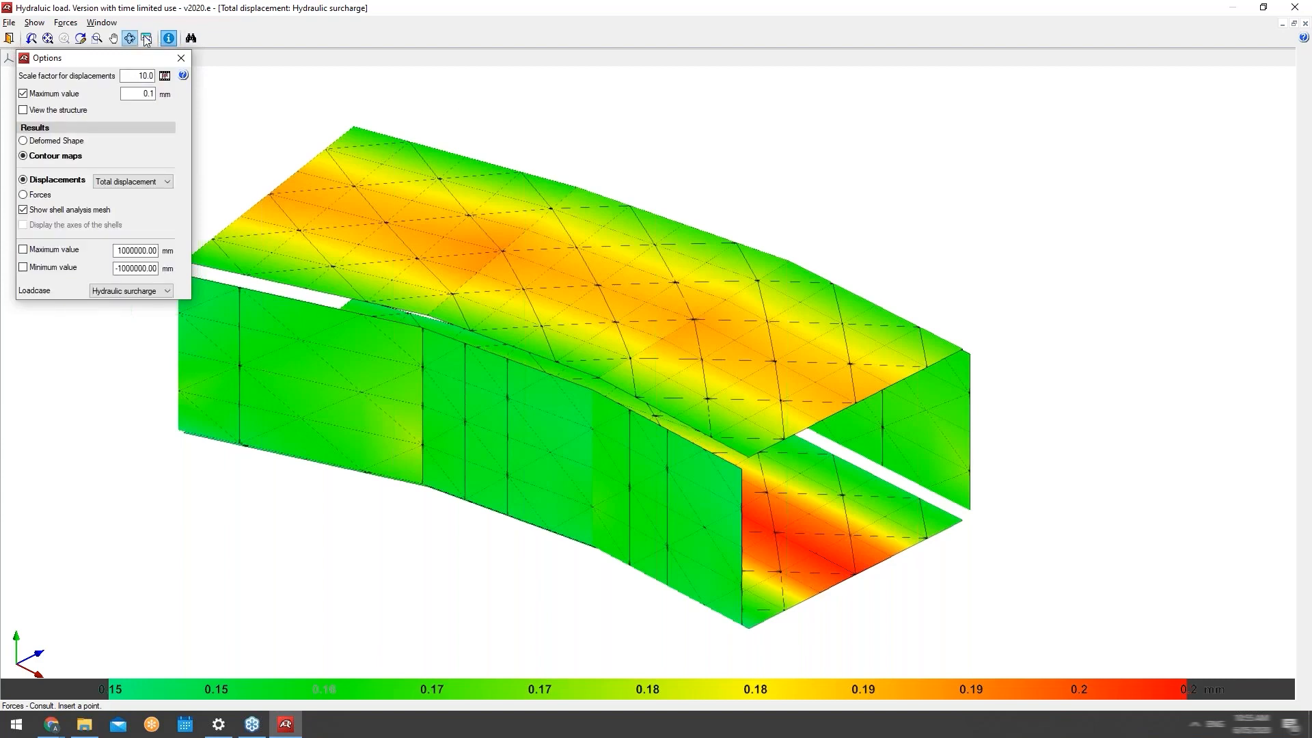
{"action": "left_click", "coordinate": [181, 58]}
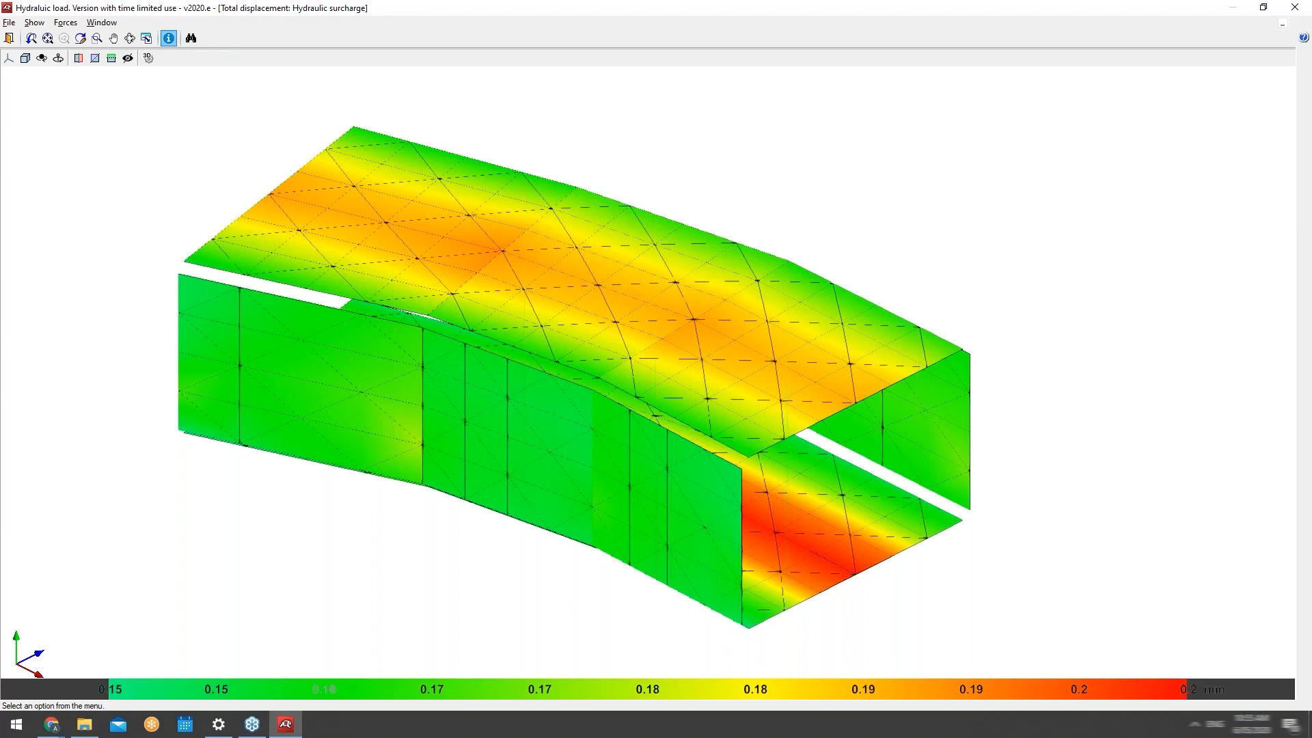
Inspect the whole culvert's total displacement contour map at a smaller scale.
{"action": "left_click", "coordinate": [129, 38]}
{"action": "left_click", "coordinate": [130, 39]}
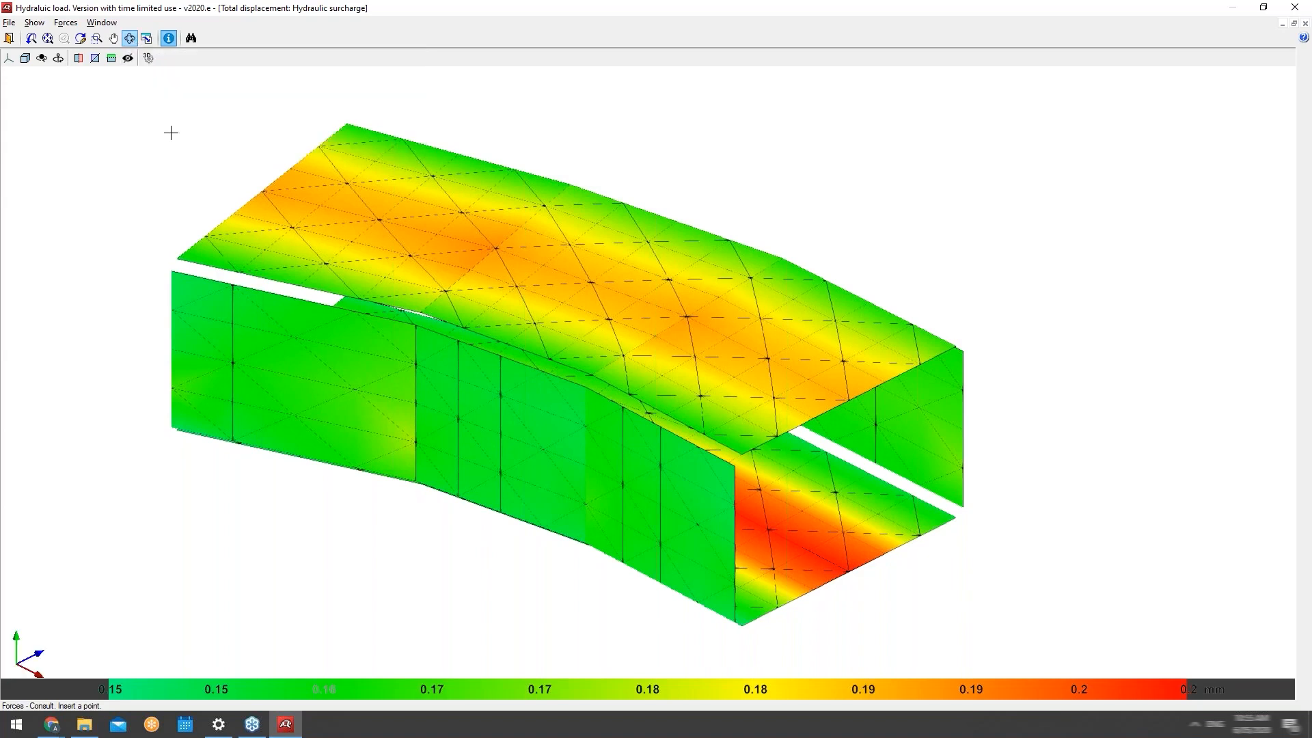
{"action": "key", "text": "Escape"}
{"action": "left_click", "coordinate": [113, 38]}
{"action": "left_click_drag", "start_coordinate": [125, 102], "coordinate": [243, 273]}
{"action": "scroll", "coordinate": [137, 227], "scroll_direction": "down", "scroll_amount": 6}
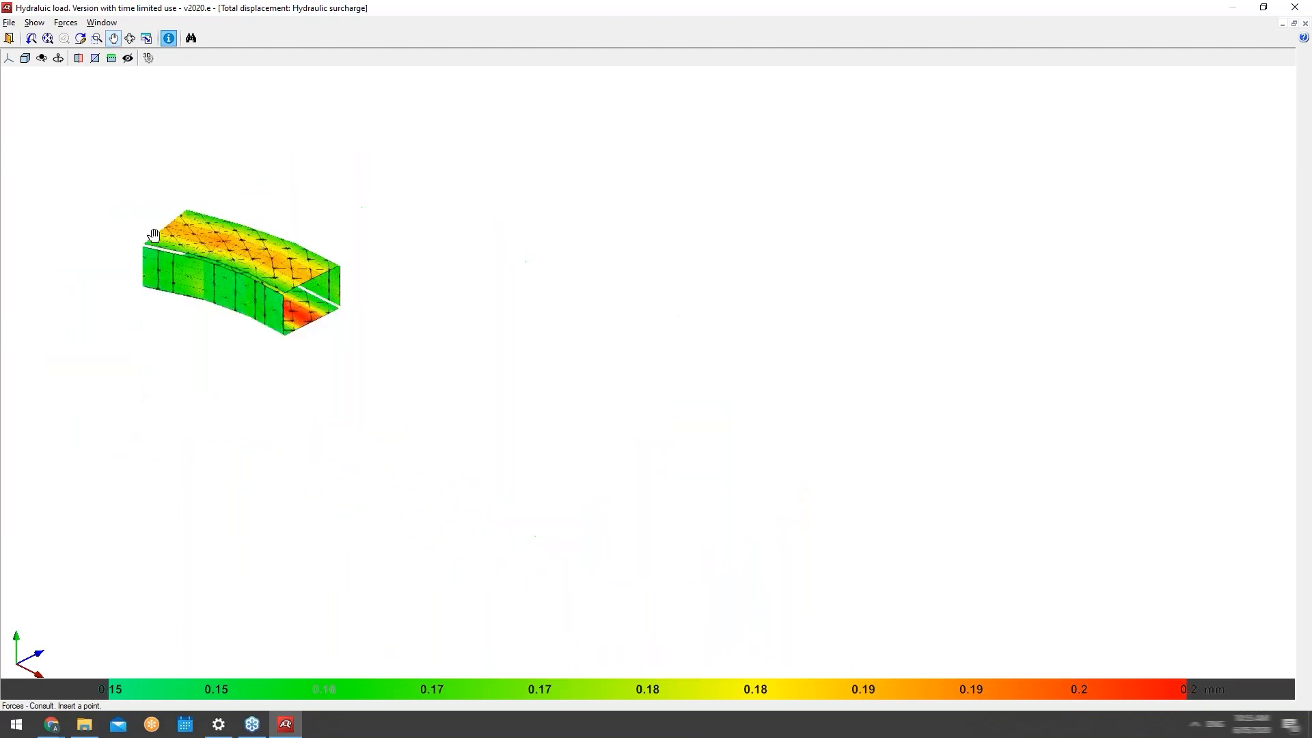
{"action": "scroll", "coordinate": [219, 264], "scroll_direction": "up", "scroll_amount": 2}
{"action": "left_click_drag", "start_coordinate": [433, 231], "coordinate": [692, 295]}
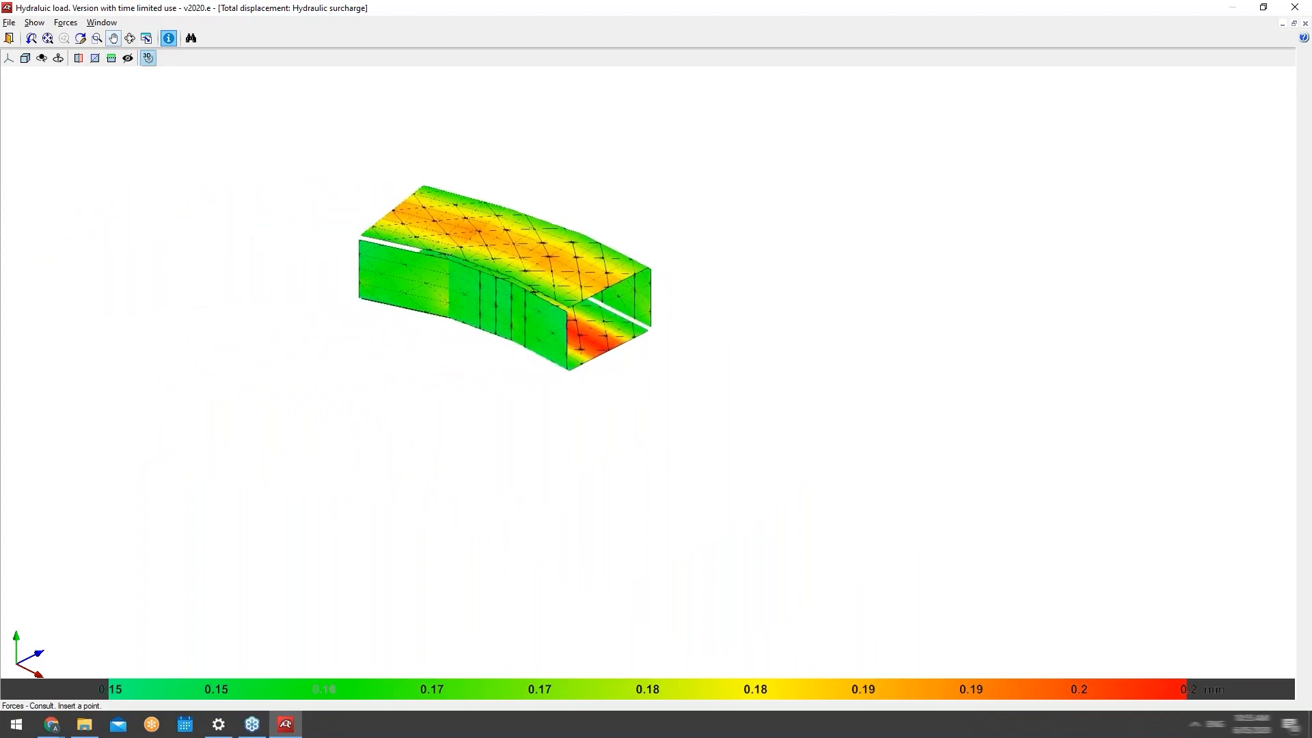
Switch off object edges, switch on improved environment lighting (SSAO) for the 3D view, and close the force results.
{"action": "left_click", "coordinate": [148, 58]}
{"action": "left_click", "coordinate": [612, 343]}
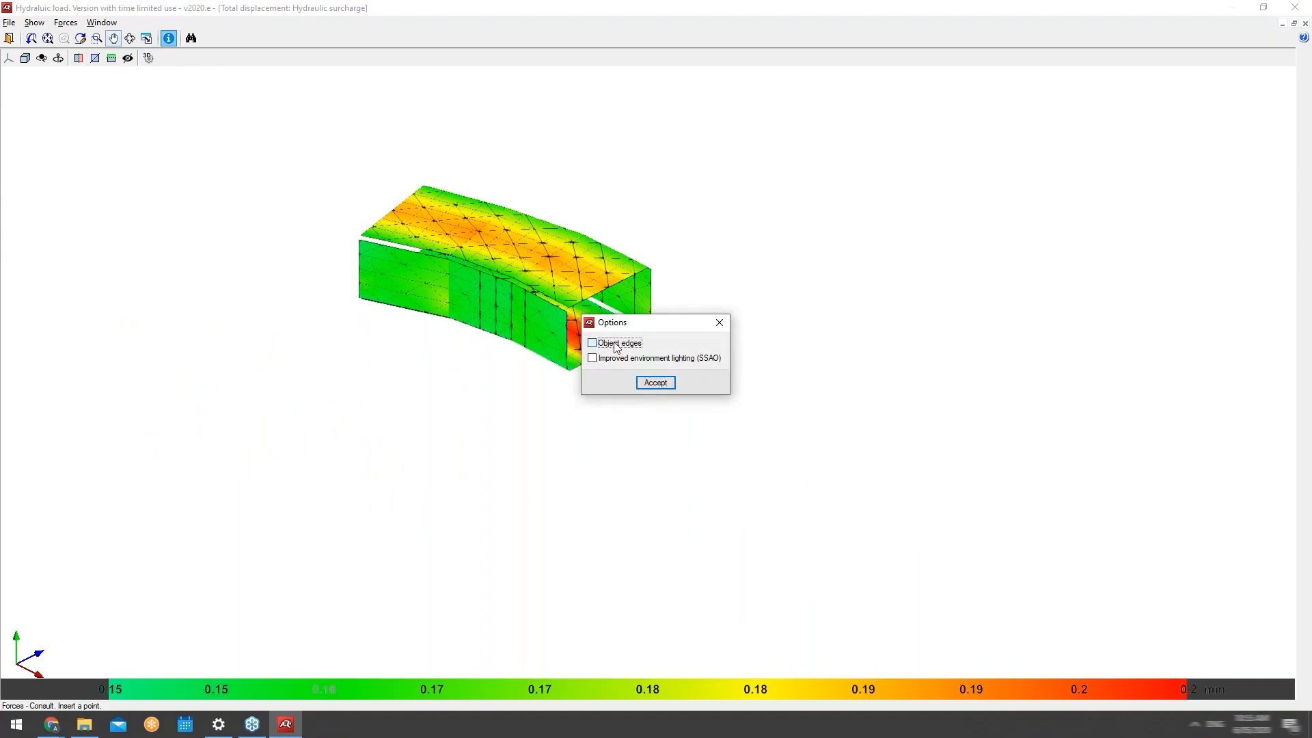
{"action": "left_click", "coordinate": [623, 358]}
{"action": "left_click", "coordinate": [669, 388]}
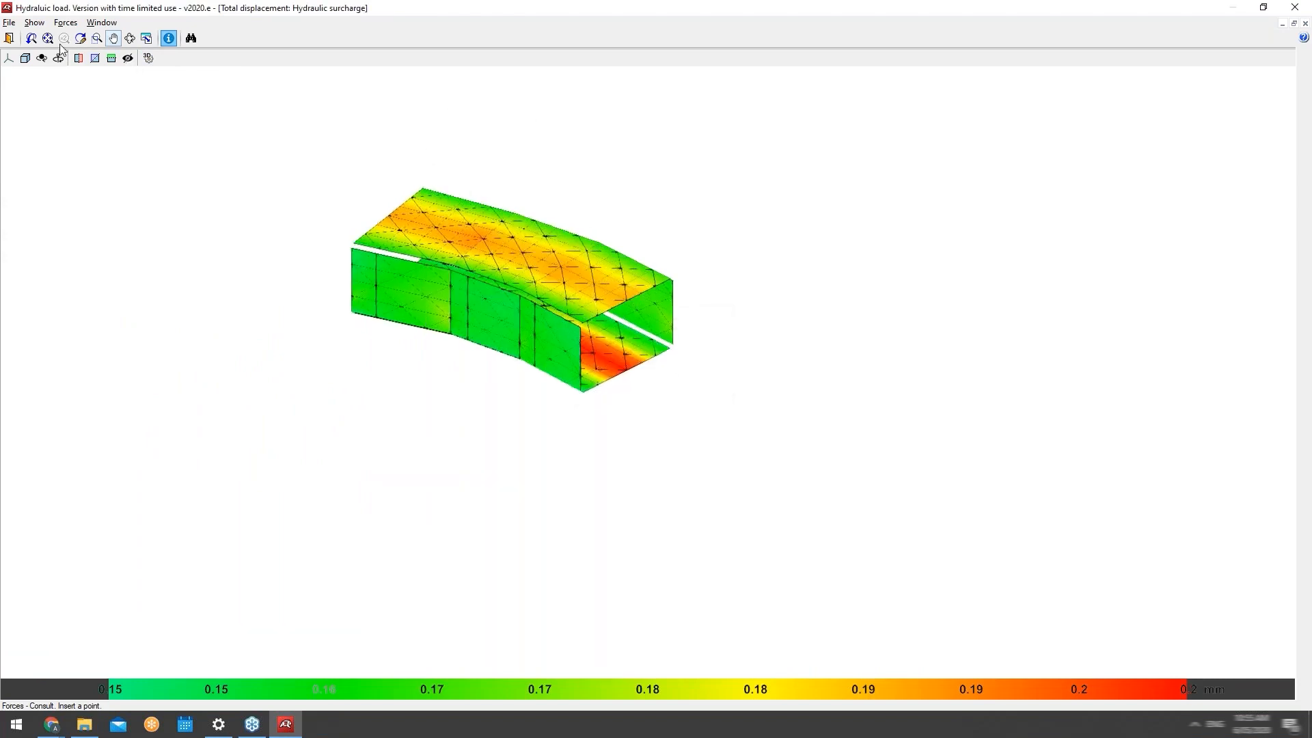
{"action": "left_click", "coordinate": [9, 38]}
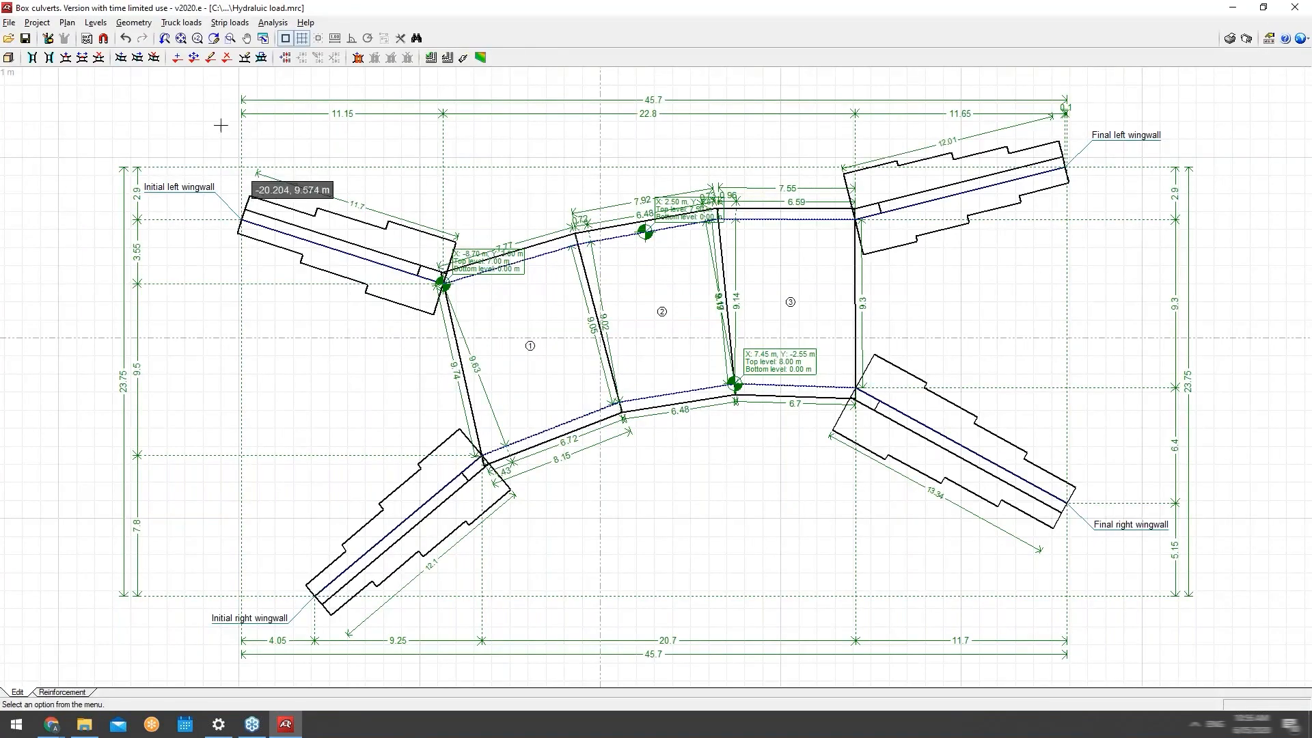
Generate the project report with every chapter included, from the index and code and materials to the take off.
{"action": "left_click", "coordinate": [274, 23]}
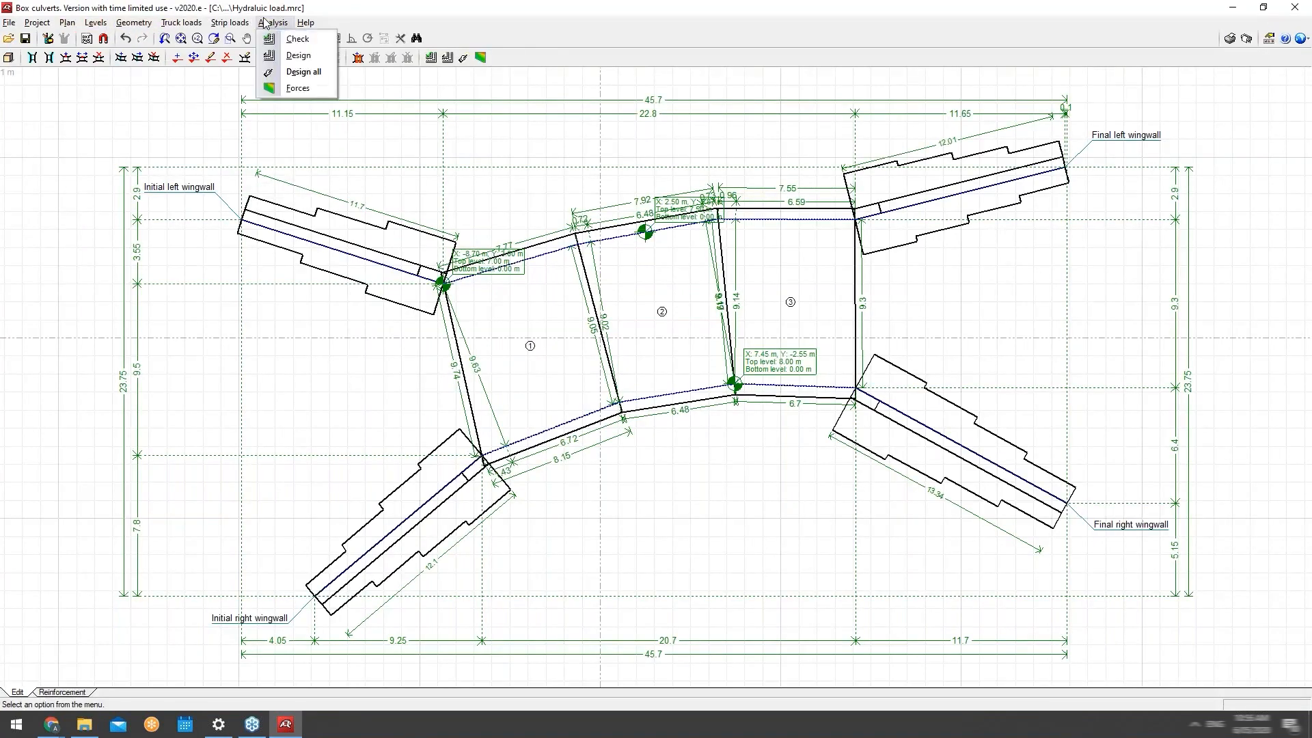
{"action": "left_click", "coordinate": [265, 23]}
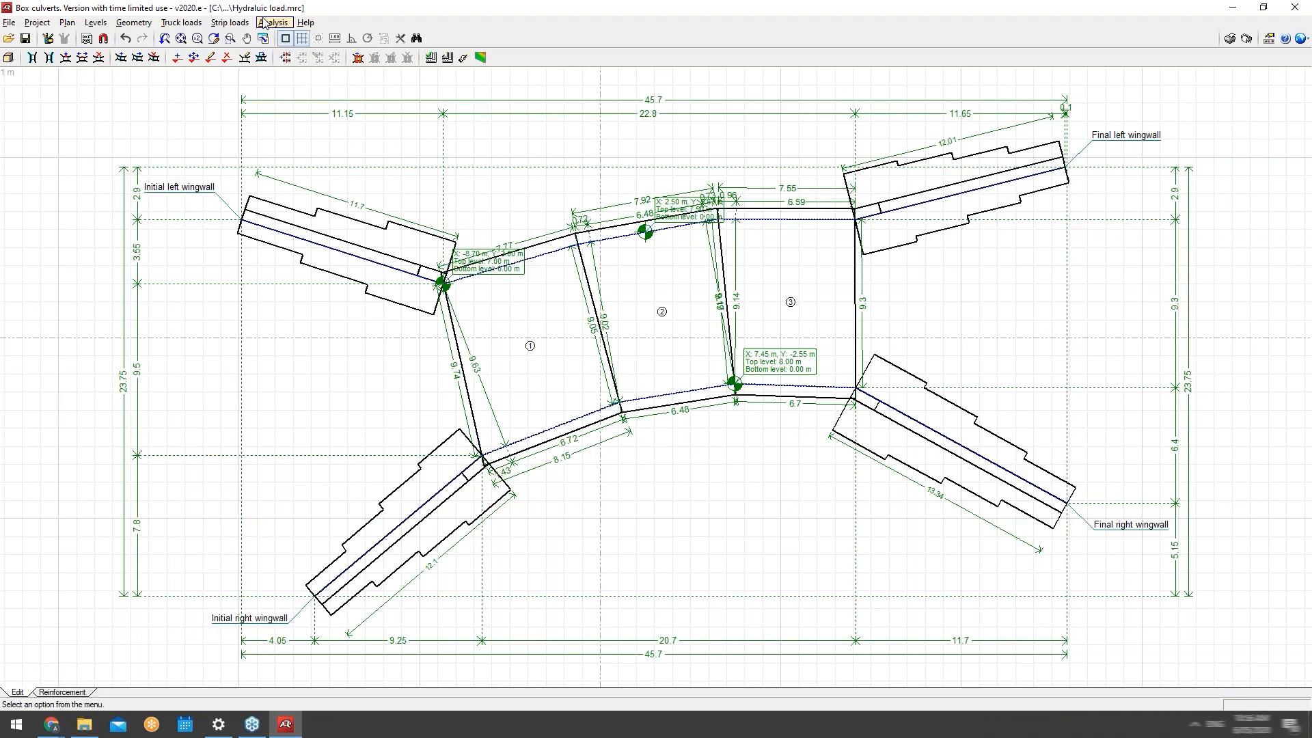
{"action": "left_click", "coordinate": [1230, 38]}
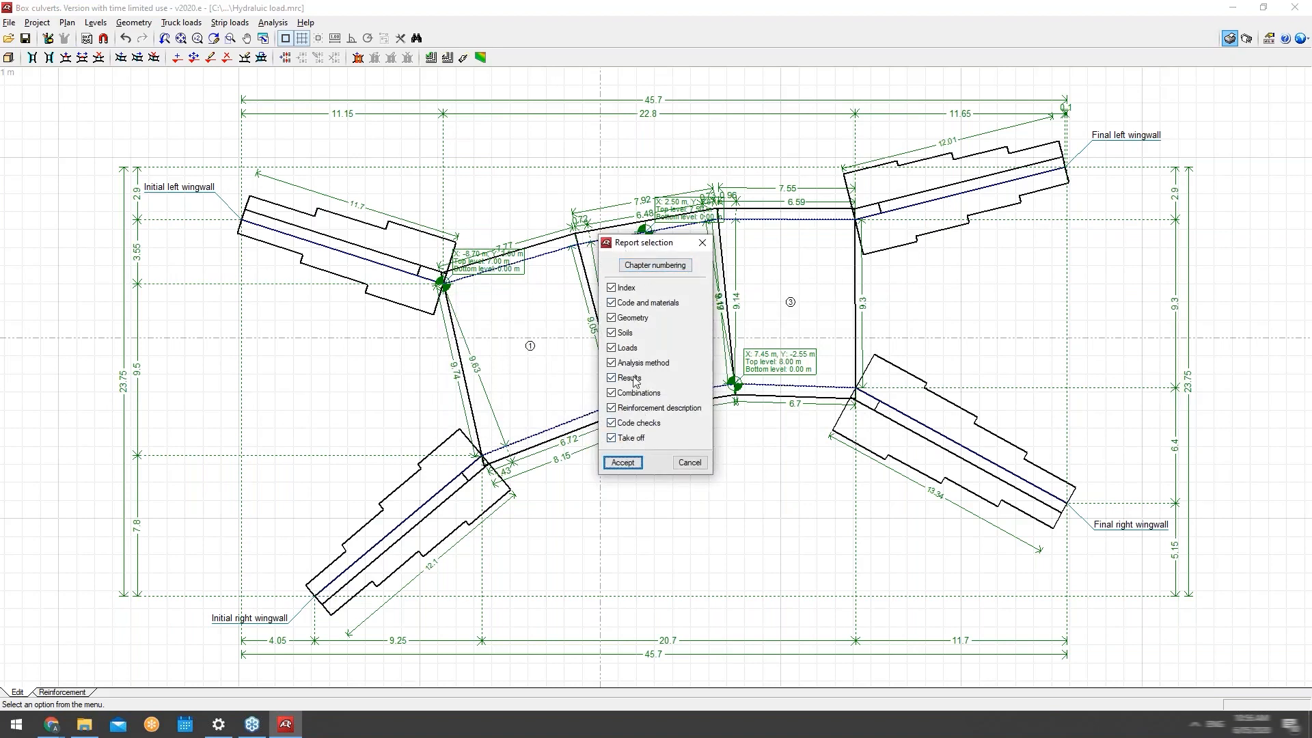
{"action": "left_click", "coordinate": [622, 462]}
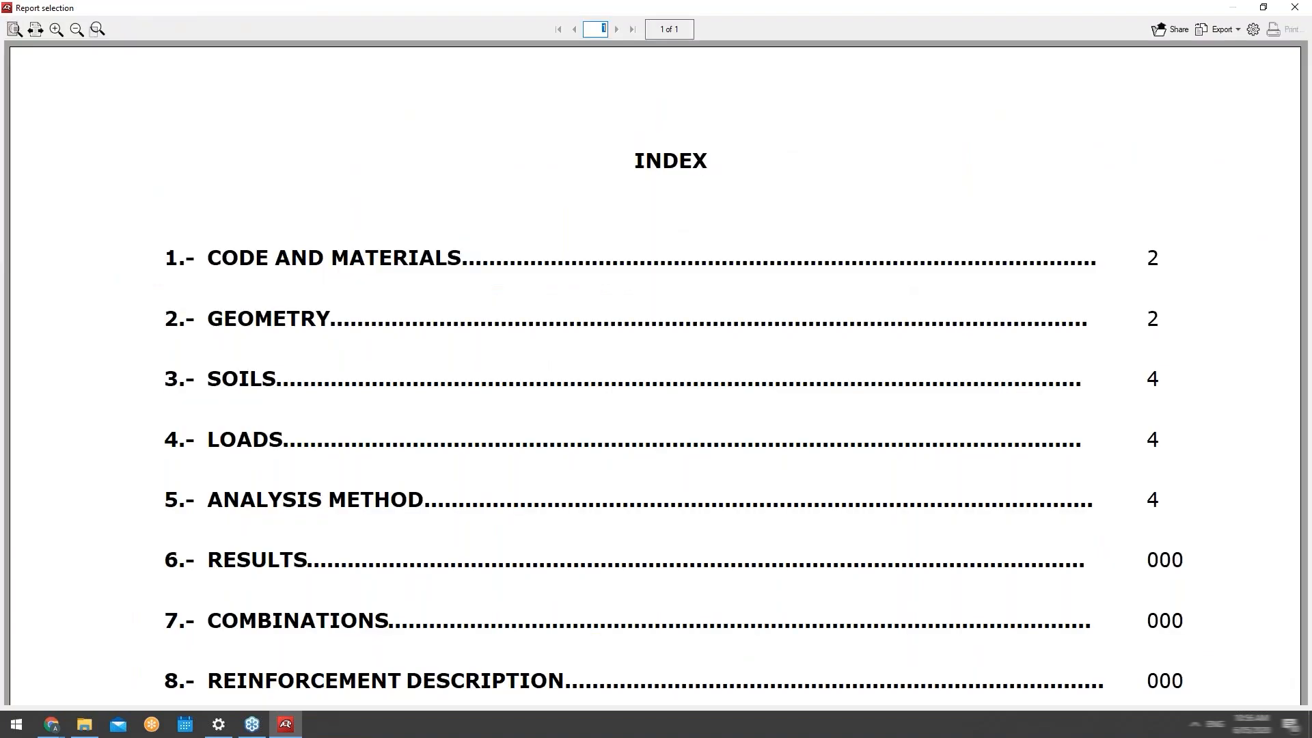
Read the report's index, fit the whole page in view and look over the code and materials and geometry pages.
{"action": "scroll", "coordinate": [734, 300], "scroll_direction": "down", "scroll_amount": 2}
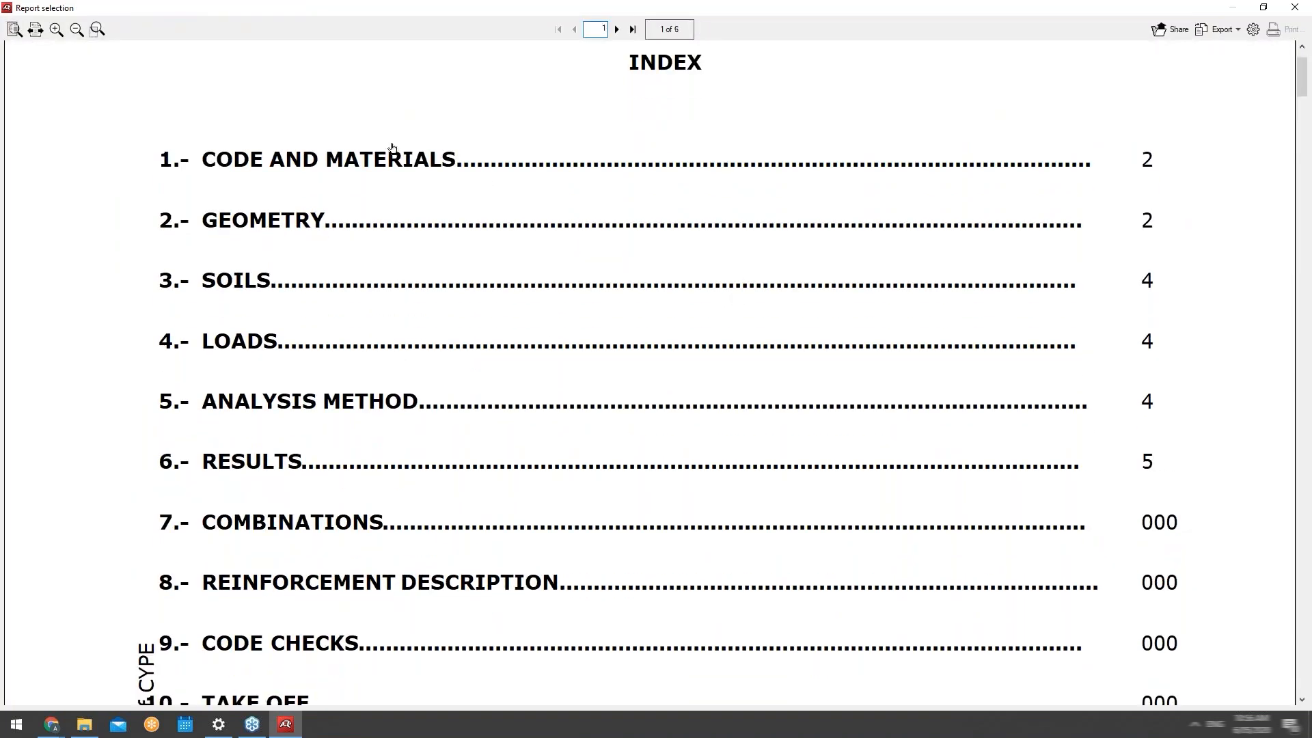
{"action": "scroll", "coordinate": [369, 181], "scroll_direction": "down", "scroll_amount": 2}
{"action": "scroll", "coordinate": [369, 181], "scroll_direction": "down", "scroll_amount": 2}
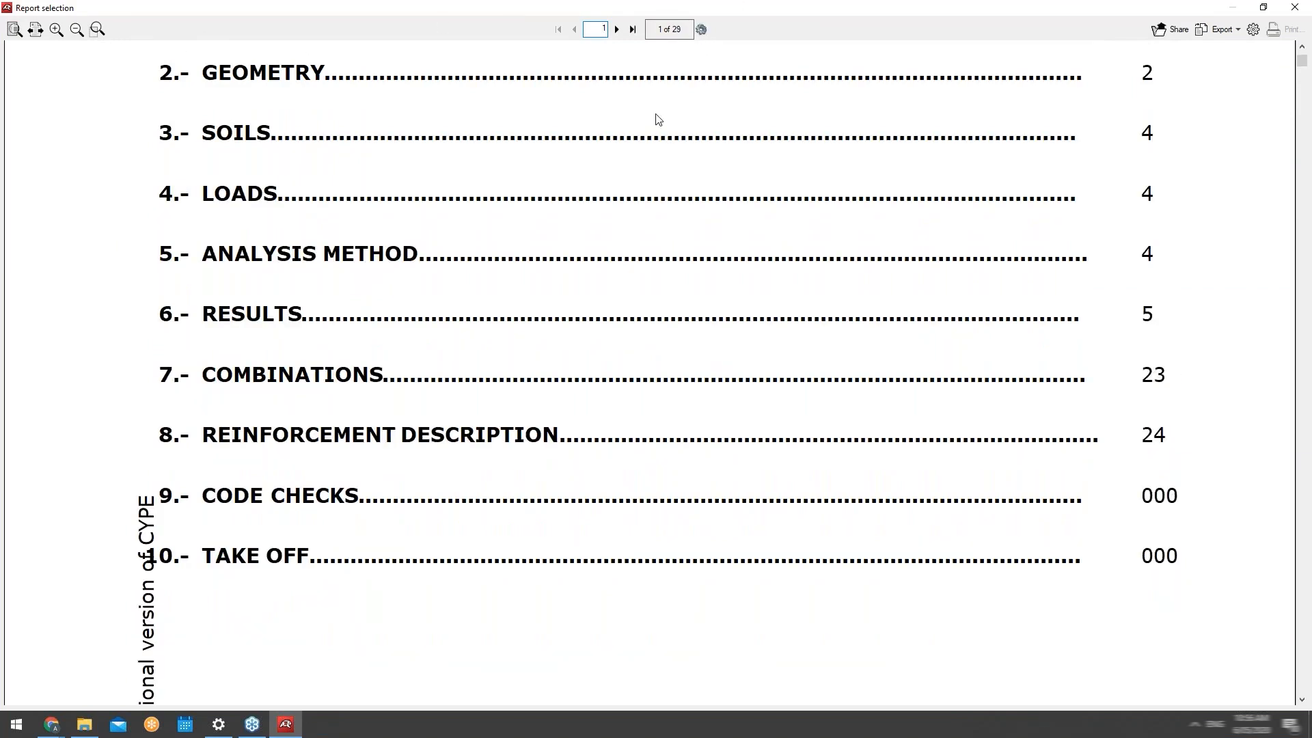
{"action": "left_click", "coordinate": [16, 30]}
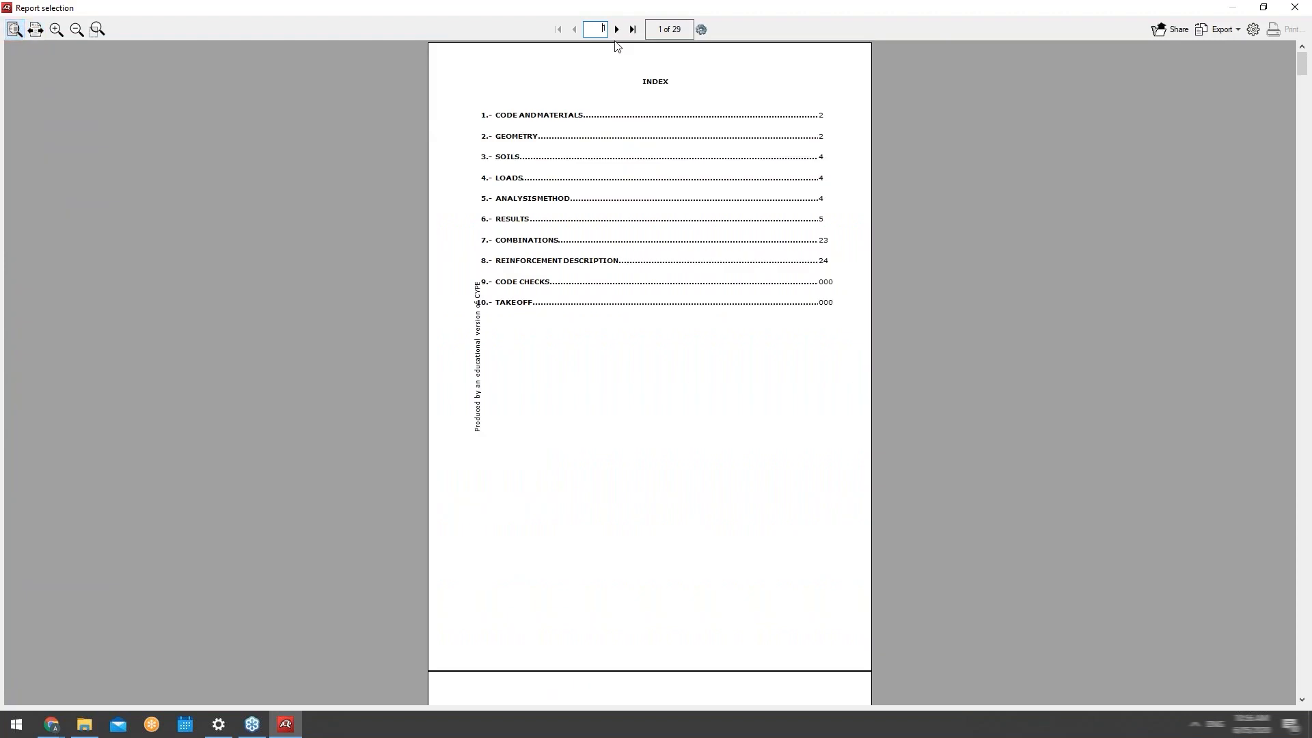
{"action": "left_click", "coordinate": [616, 29]}
{"action": "left_click", "coordinate": [617, 29]}
{"action": "left_click", "coordinate": [616, 29]}
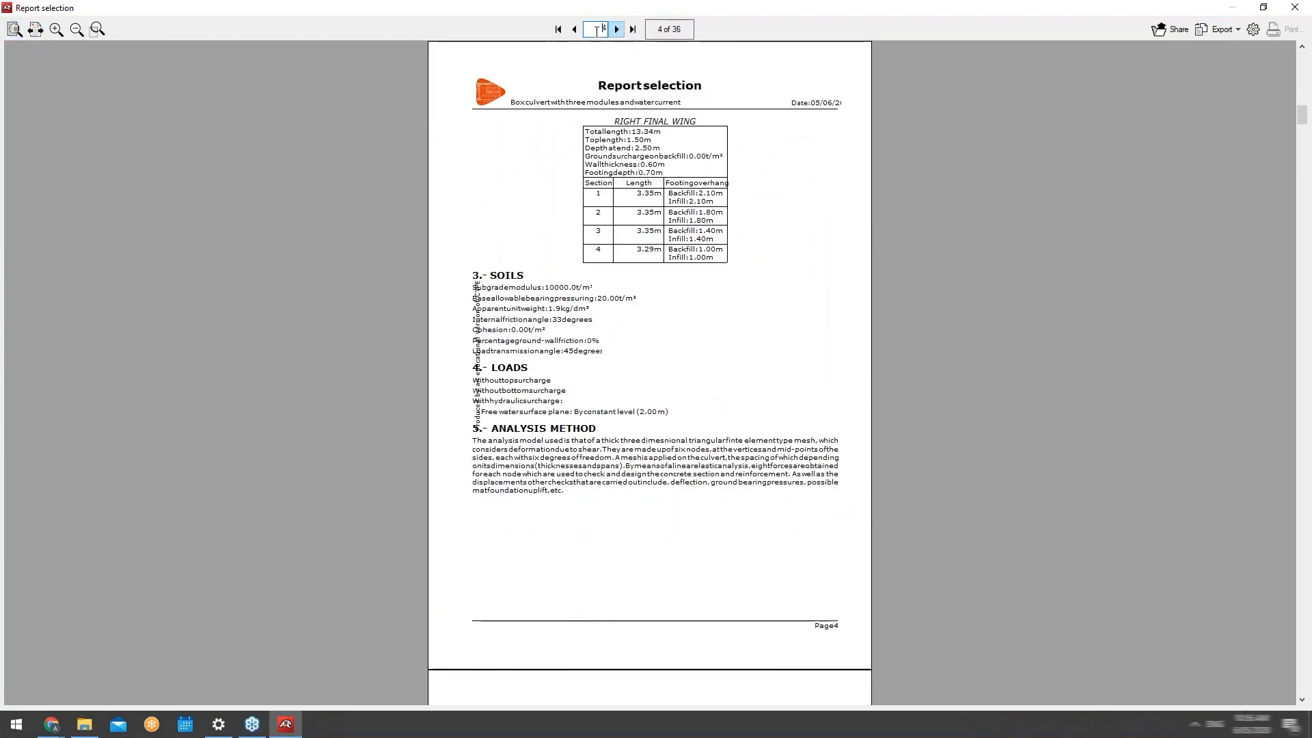
{"action": "left_click", "coordinate": [574, 30]}
{"action": "left_click", "coordinate": [583, 28]}
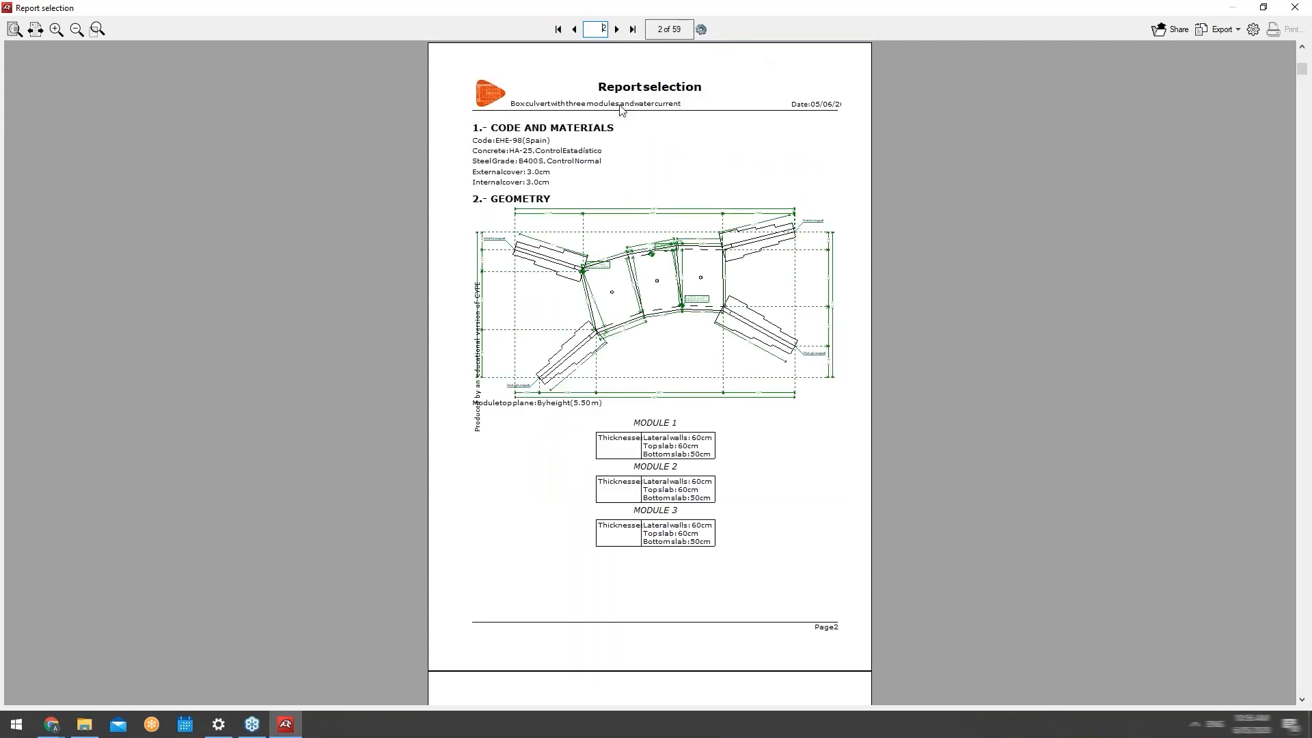
Page through the report's results chapter up to page 21, examining the node forces and displacements of the walls and slabs.
{"action": "left_click", "coordinate": [617, 29]}
{"action": "left_click", "coordinate": [616, 29]}
{"action": "left_click", "coordinate": [620, 30]}
{"action": "left_click", "coordinate": [620, 31]}
{"action": "left_click", "coordinate": [621, 31]}
{"action": "left_click", "coordinate": [622, 31]}
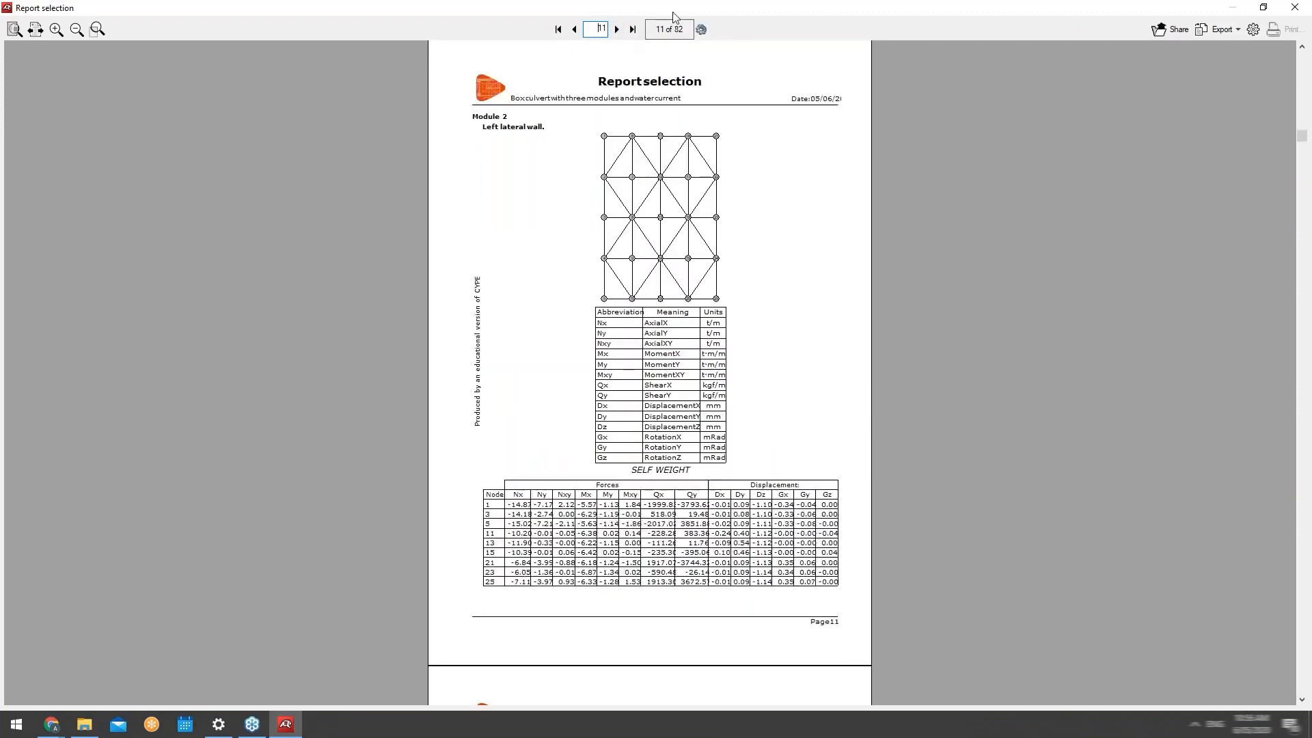
{"action": "left_click", "coordinate": [618, 30]}
{"action": "left_click", "coordinate": [618, 30]}
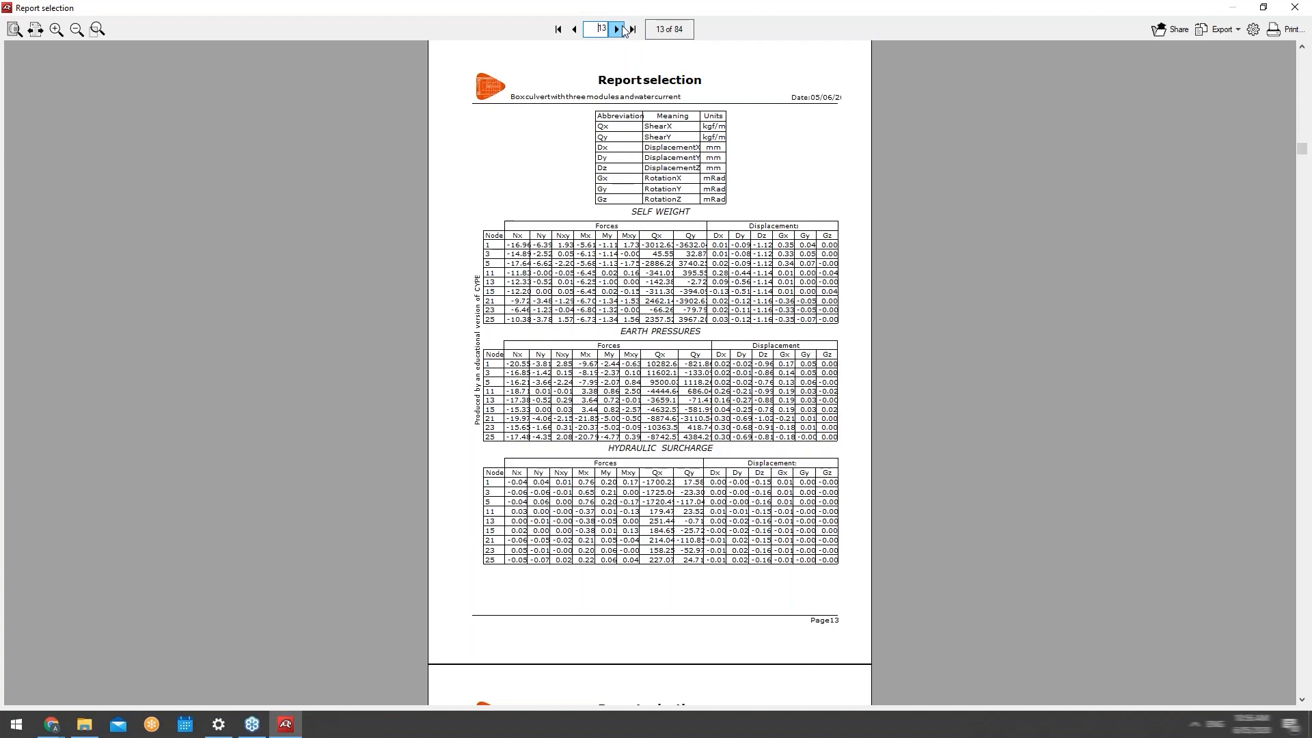
{"action": "left_click", "coordinate": [617, 30]}
{"action": "left_click", "coordinate": [617, 29]}
{"action": "left_click", "coordinate": [618, 30]}
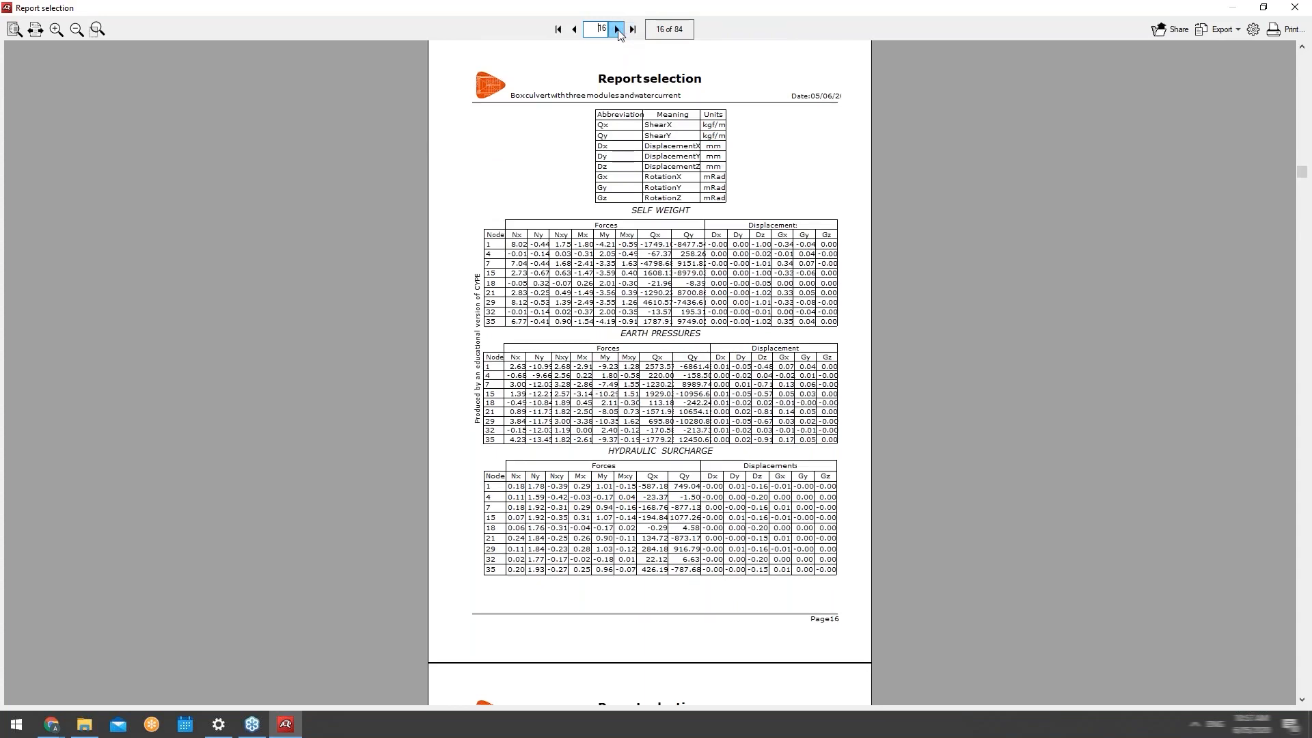
{"action": "left_click", "coordinate": [617, 30]}
{"action": "left_click", "coordinate": [618, 30]}
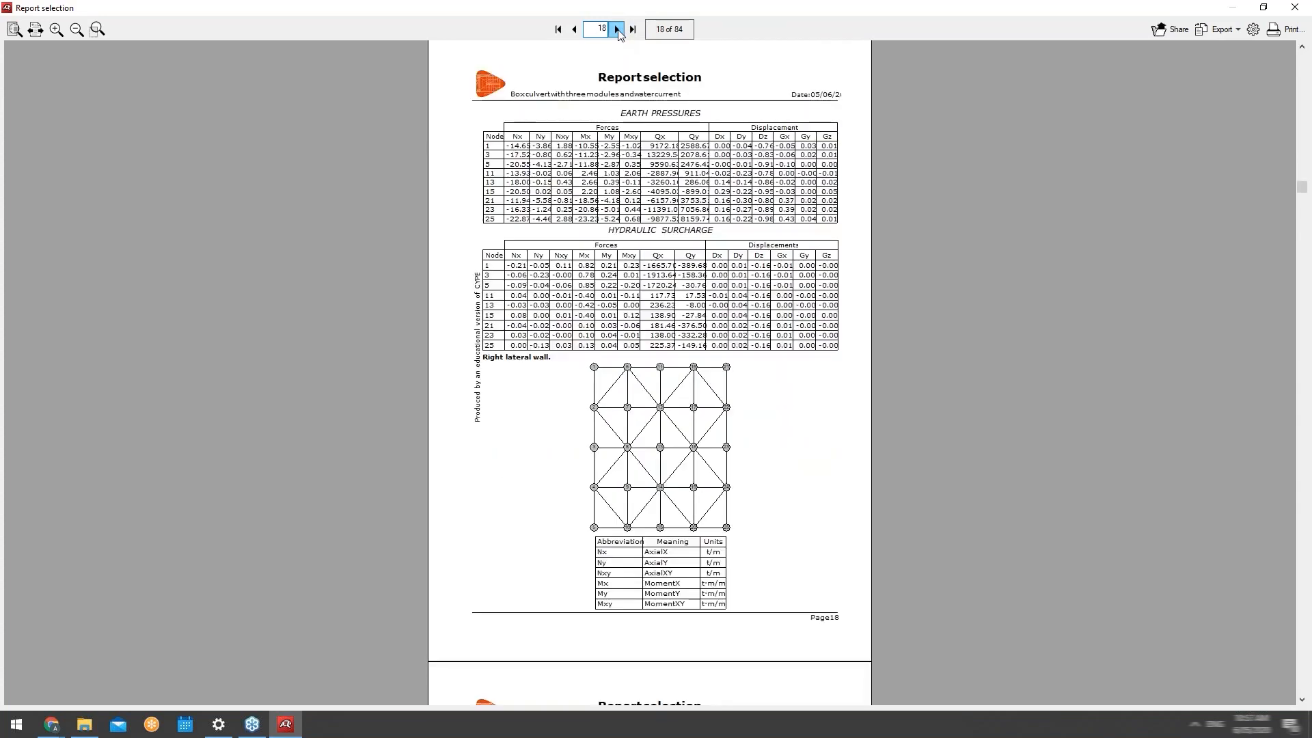
{"action": "left_click", "coordinate": [618, 30]}
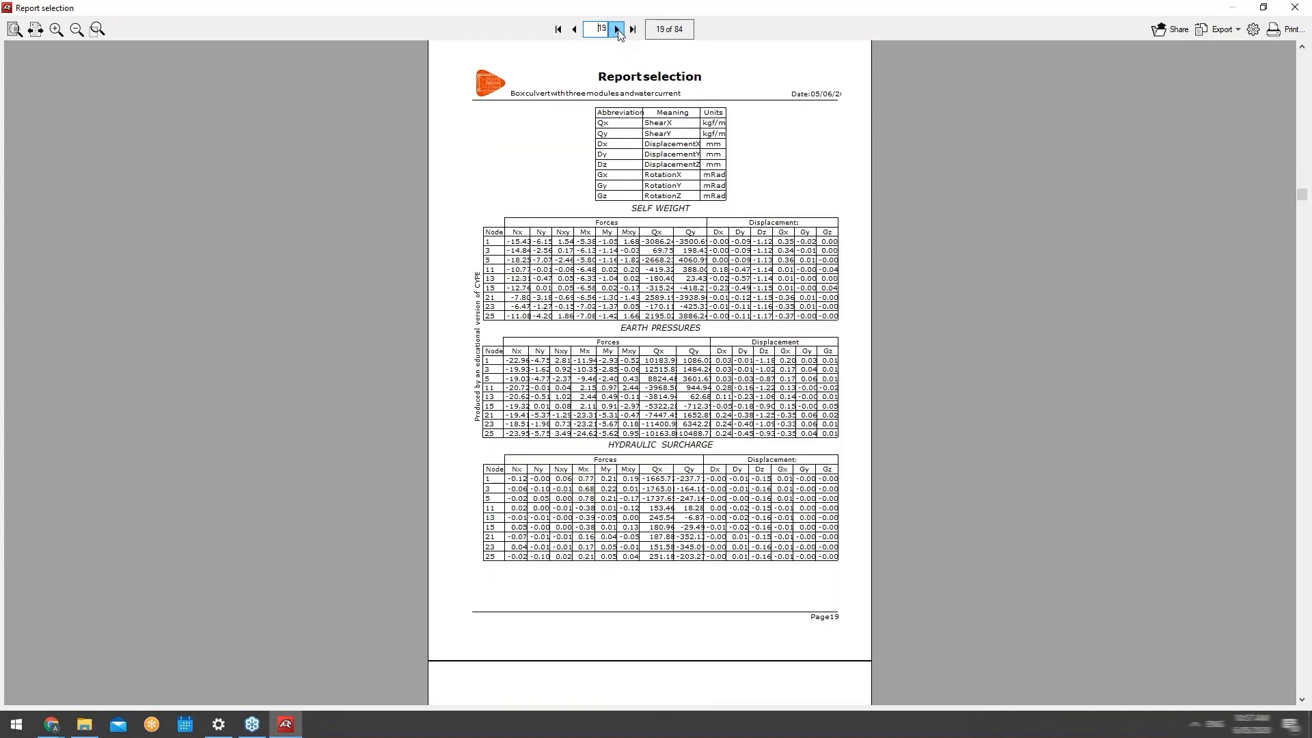
{"action": "double_click", "coordinate": [618, 29]}
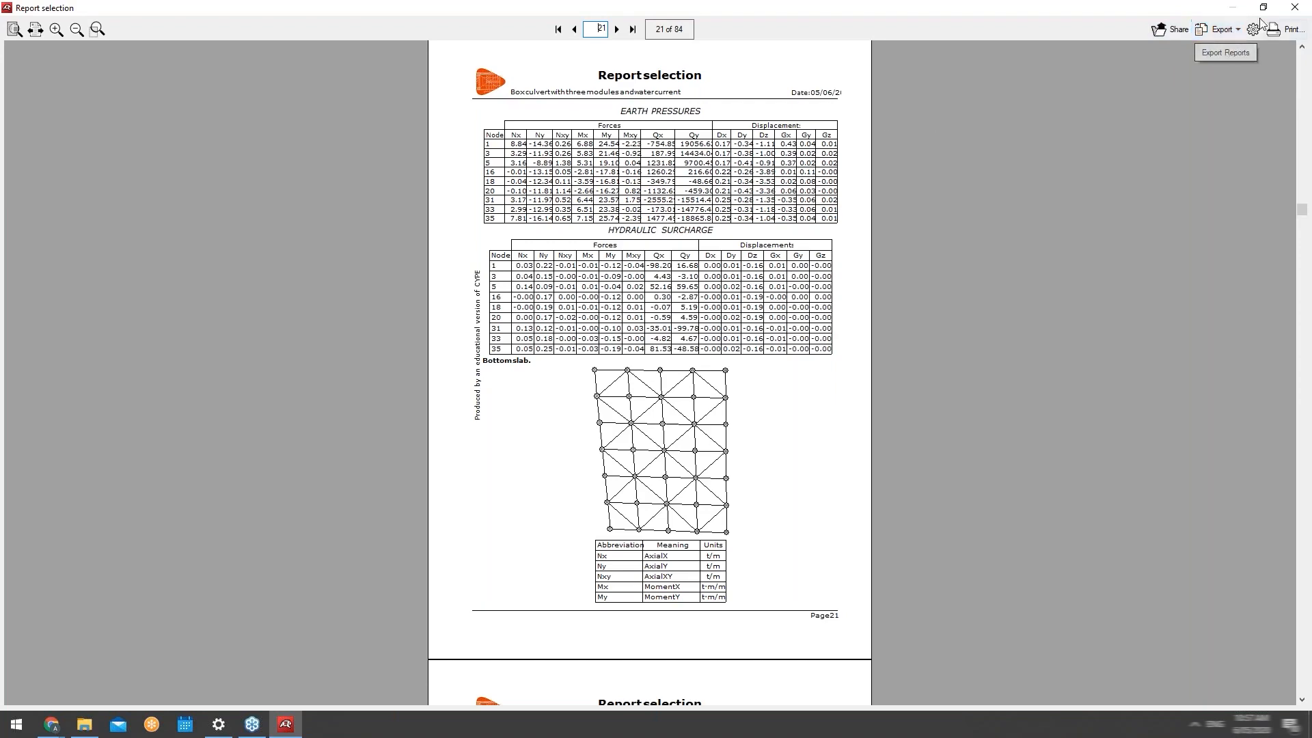
Look at the report's export options and close the report.
{"action": "left_click", "coordinate": [1238, 30]}
{"action": "left_click", "coordinate": [1302, 10]}
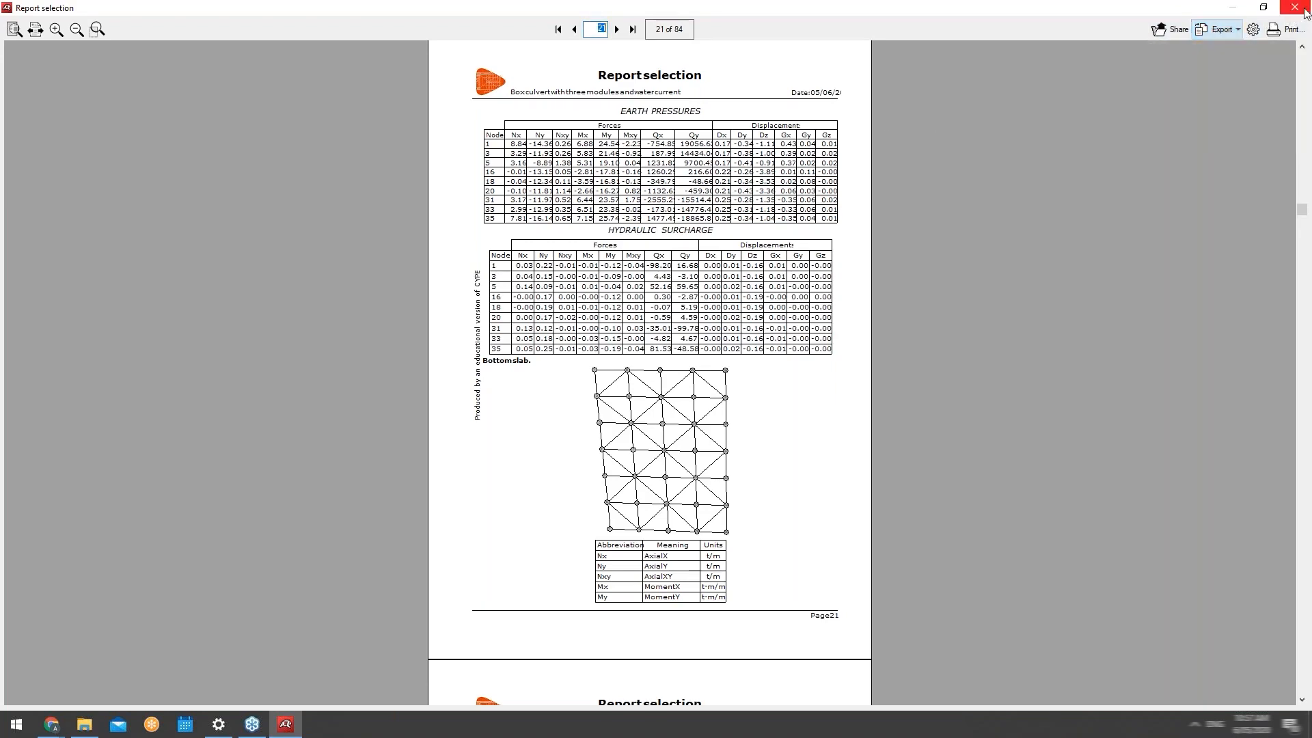
{"action": "left_click", "coordinate": [1302, 10]}
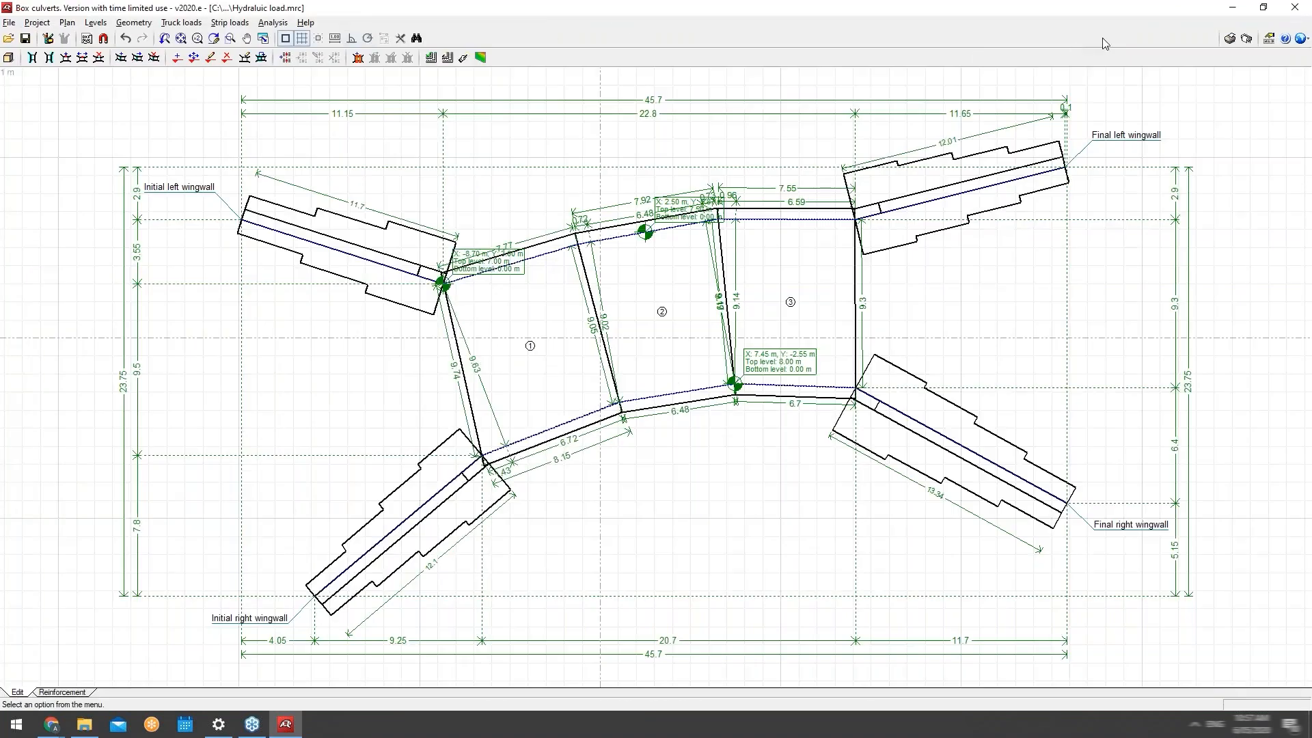
Add a new drawing to the drawing selection and review its text size, dimension size and dimension unit options.
{"action": "left_click", "coordinate": [1248, 40]}
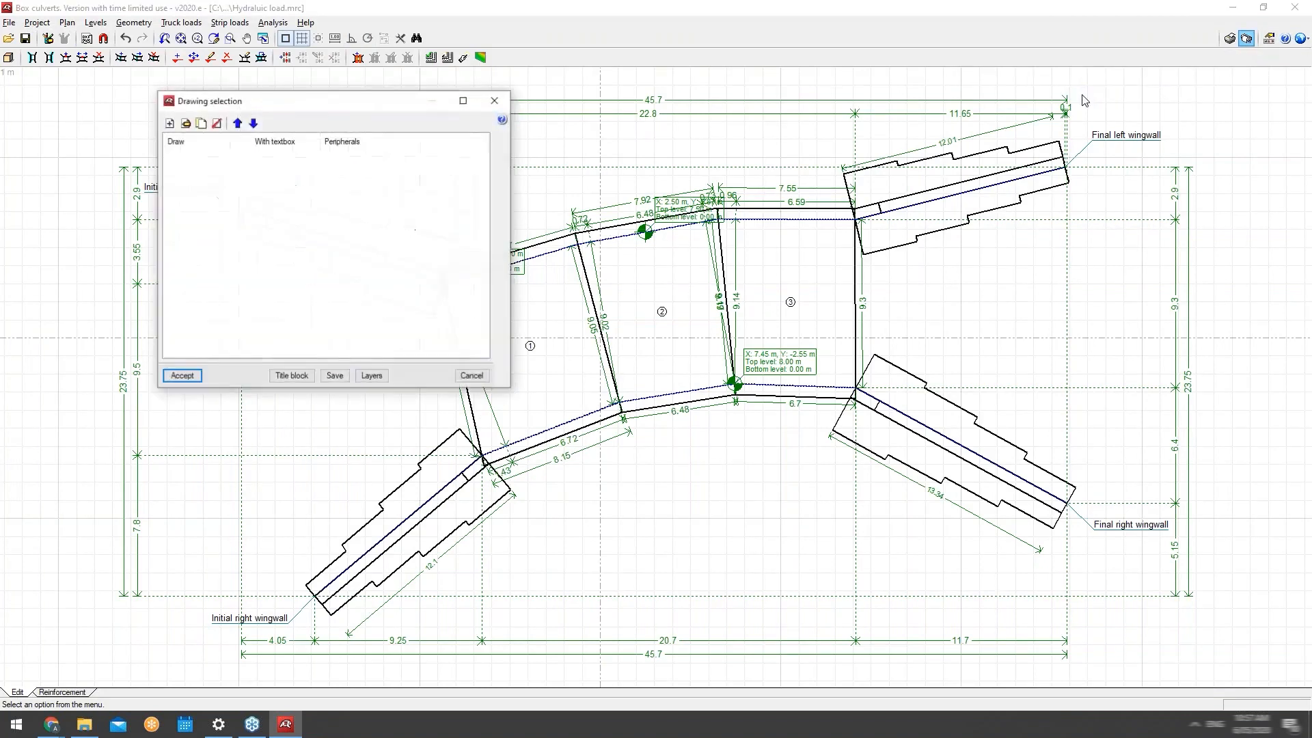
{"action": "left_click", "coordinate": [170, 123]}
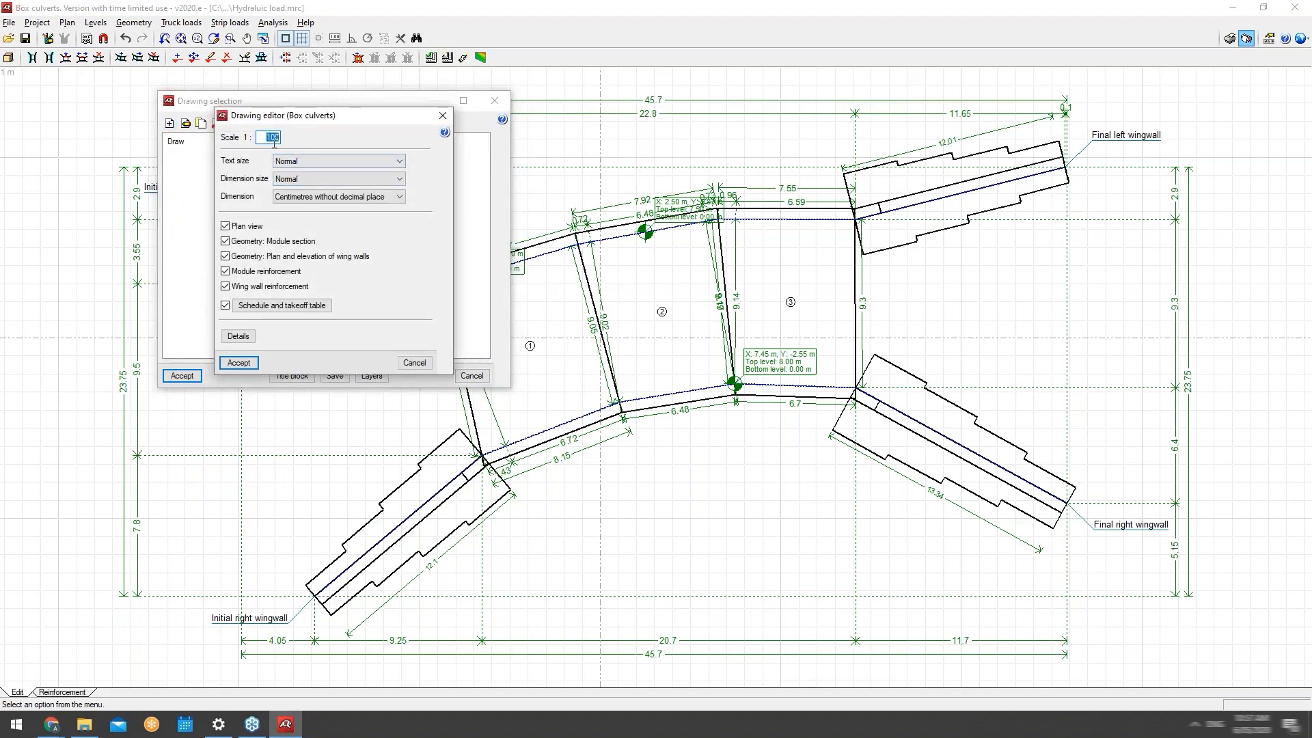
{"action": "left_click", "coordinate": [299, 163]}
{"action": "left_click", "coordinate": [299, 163]}
{"action": "left_click", "coordinate": [302, 182]}
{"action": "left_click", "coordinate": [302, 183]}
{"action": "left_click", "coordinate": [295, 199]}
{"action": "left_click", "coordinate": [296, 198]}
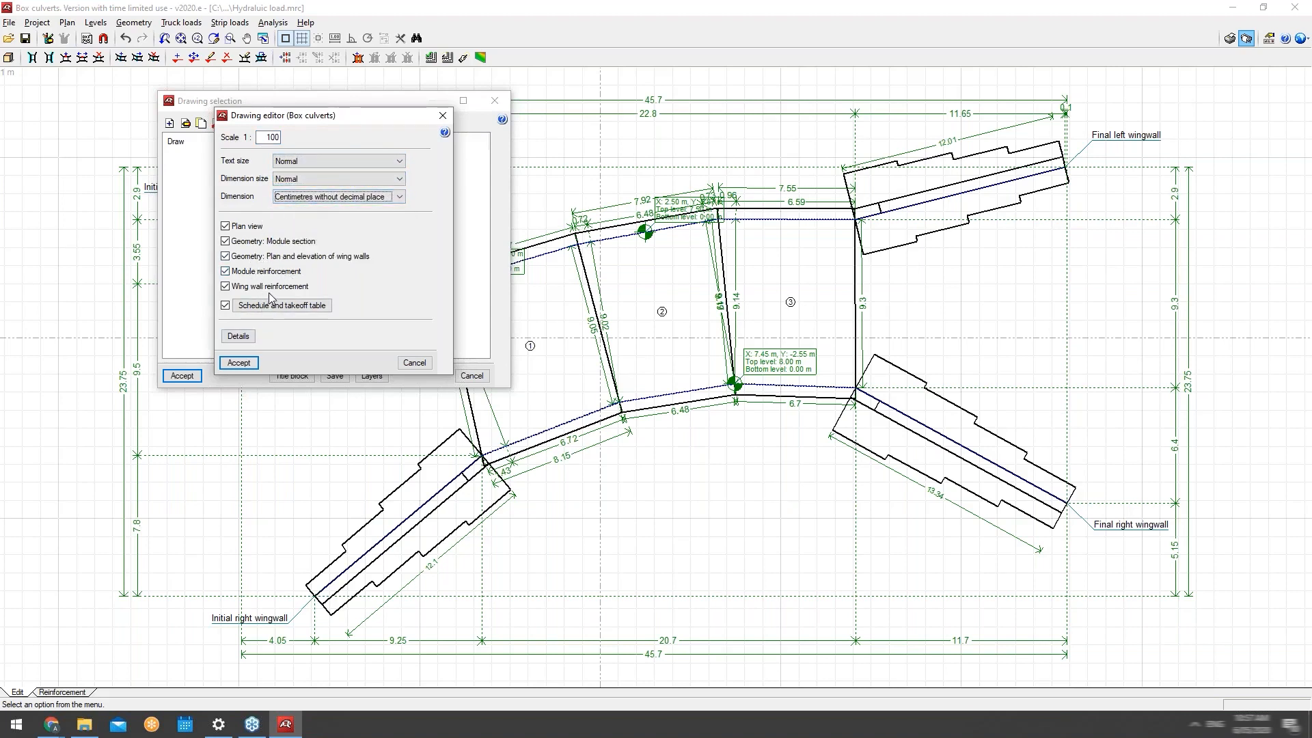
Review the schedule and takeoff table settings, accept the drawing at scale 1:100 with all contents, and generate the DWG sheets.
{"action": "left_click", "coordinate": [254, 309]}
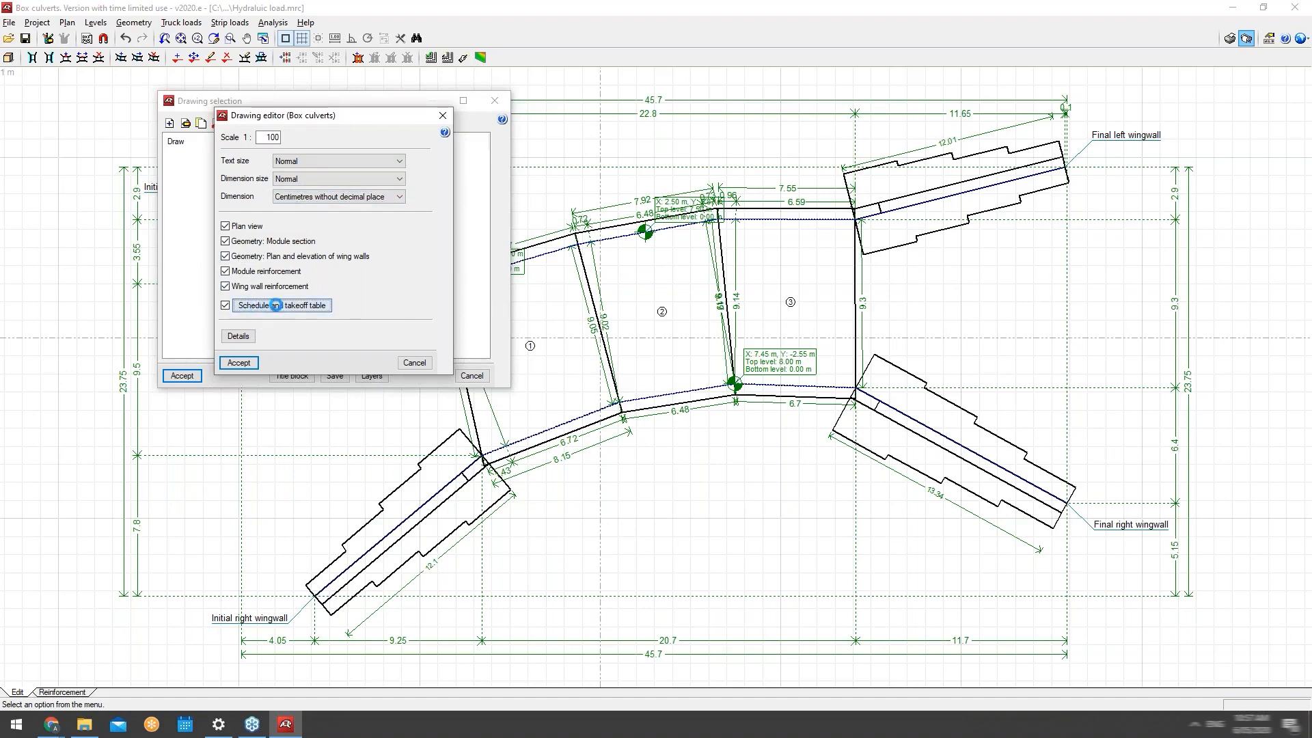
{"action": "left_click", "coordinate": [448, 101]}
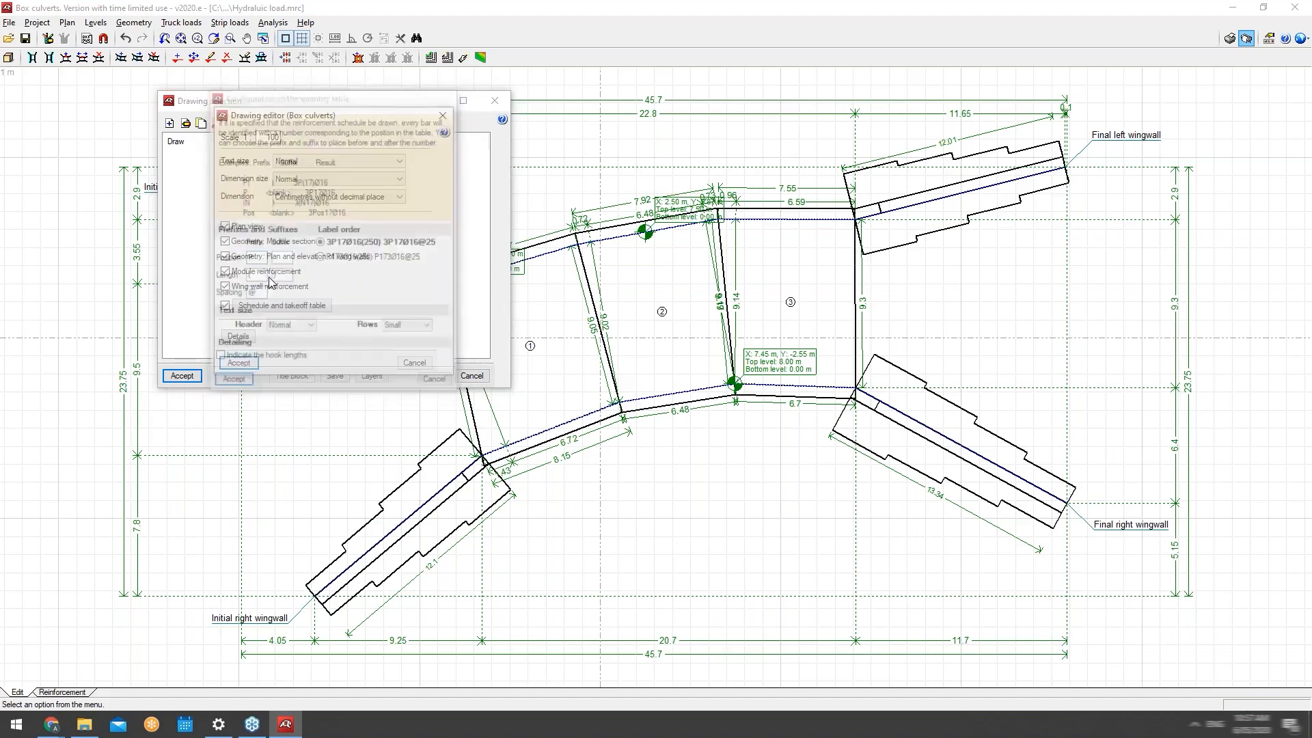
{"action": "left_click", "coordinate": [235, 367]}
{"action": "left_click", "coordinate": [182, 375]}
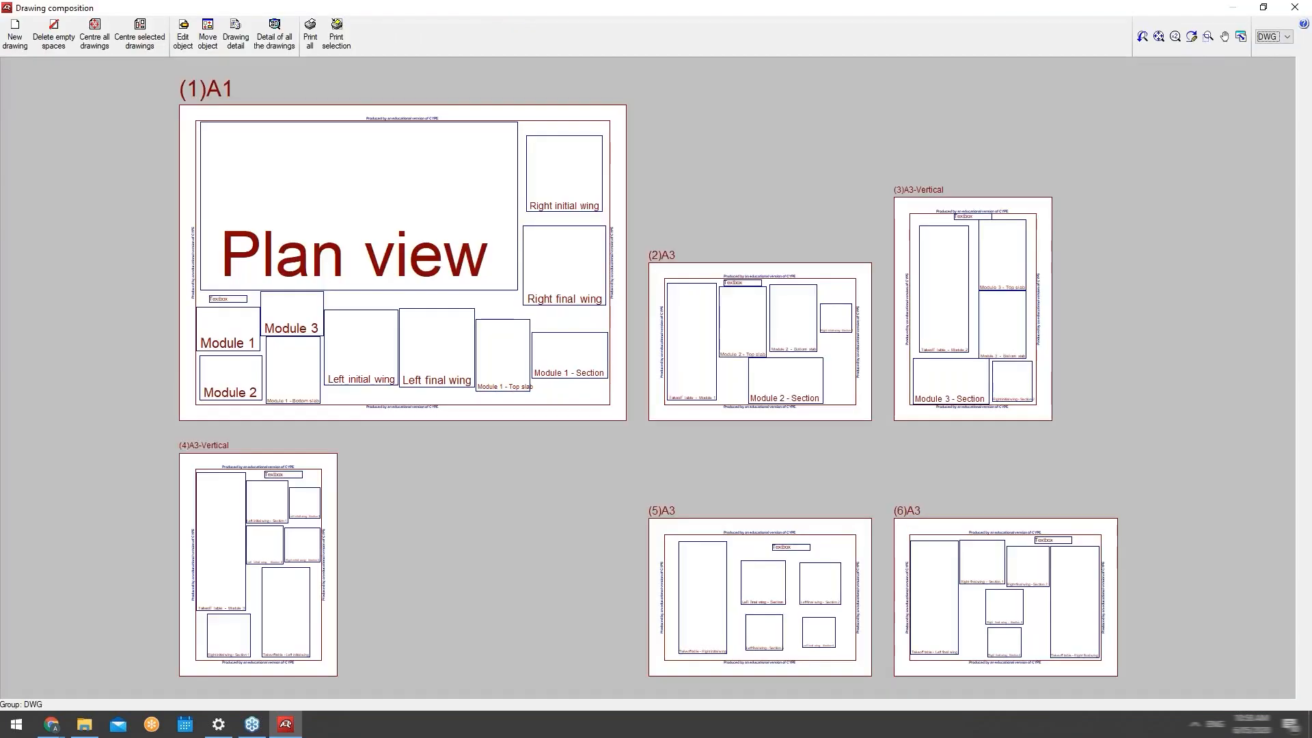
Show the full detail of all the drawings, examine the composed A1 and A3 sheets, and close the drawing composition.
{"action": "left_click", "coordinate": [274, 31]}
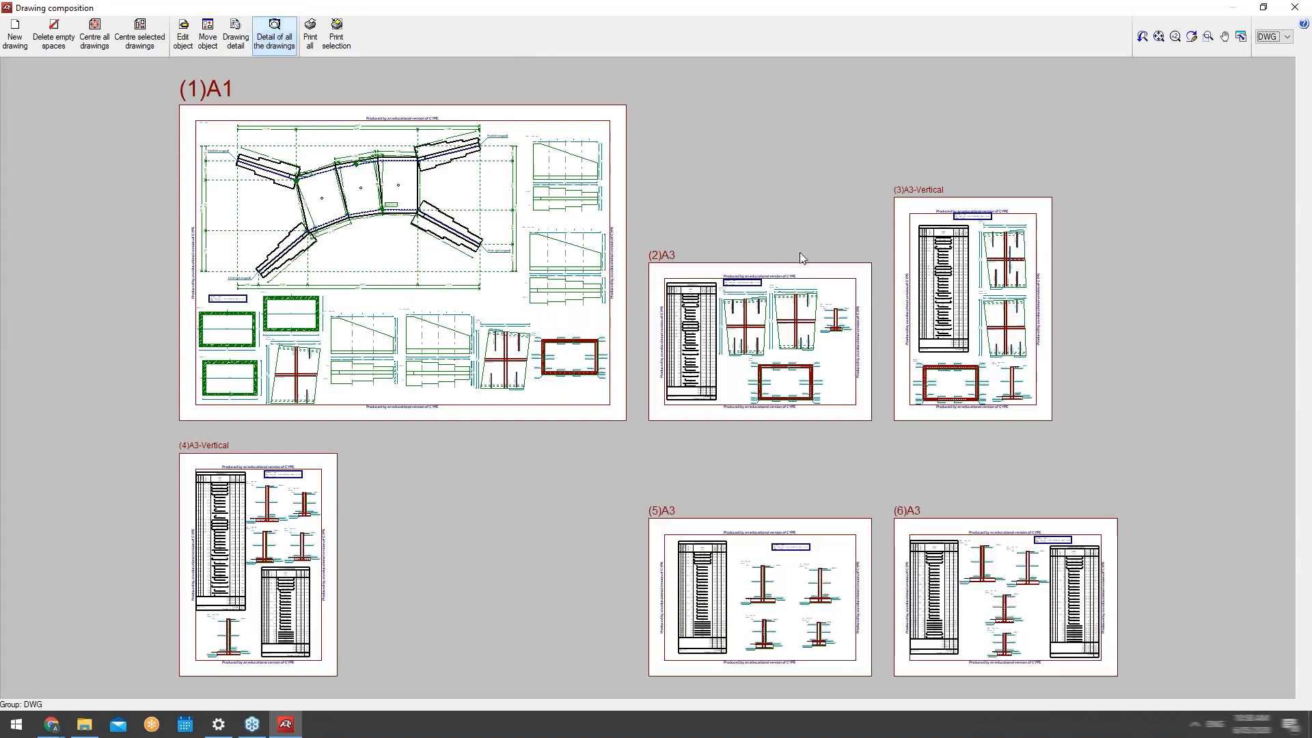
{"action": "scroll", "coordinate": [730, 336], "scroll_direction": "up", "scroll_amount": 1}
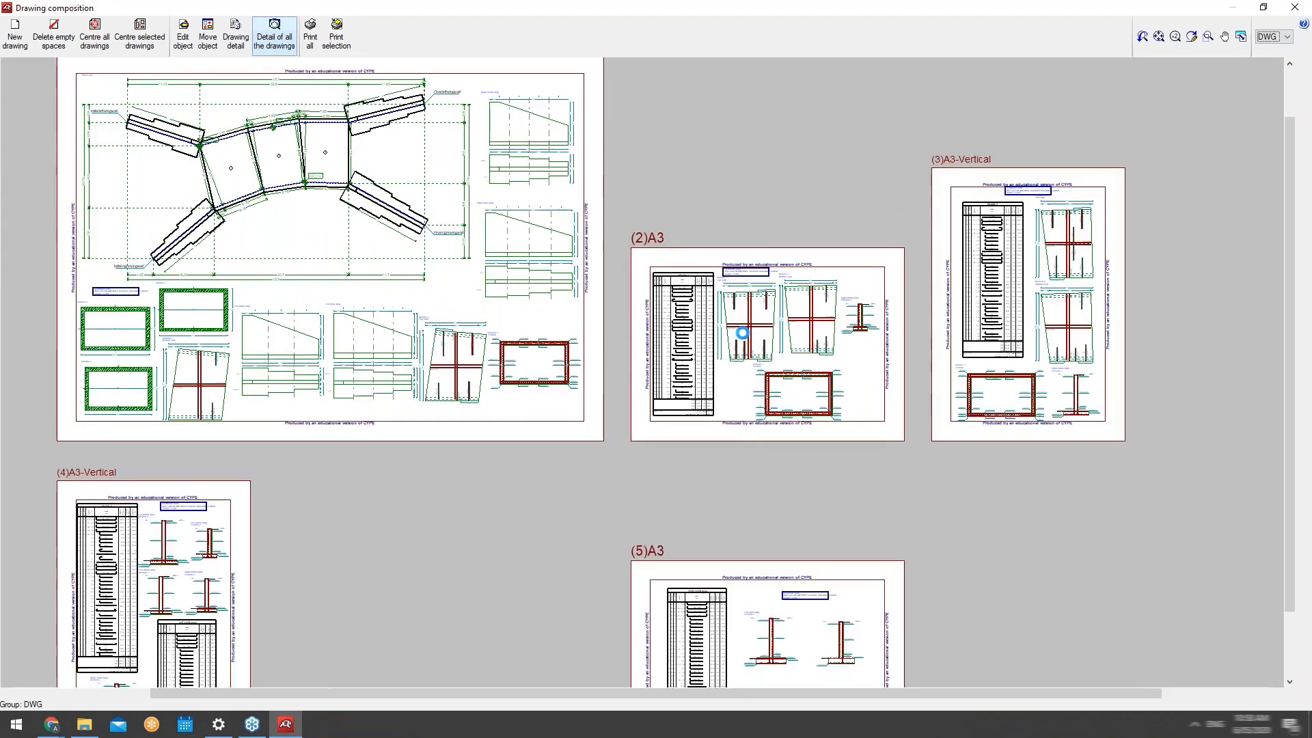
{"action": "scroll", "coordinate": [731, 333], "scroll_direction": "up", "scroll_amount": 1}
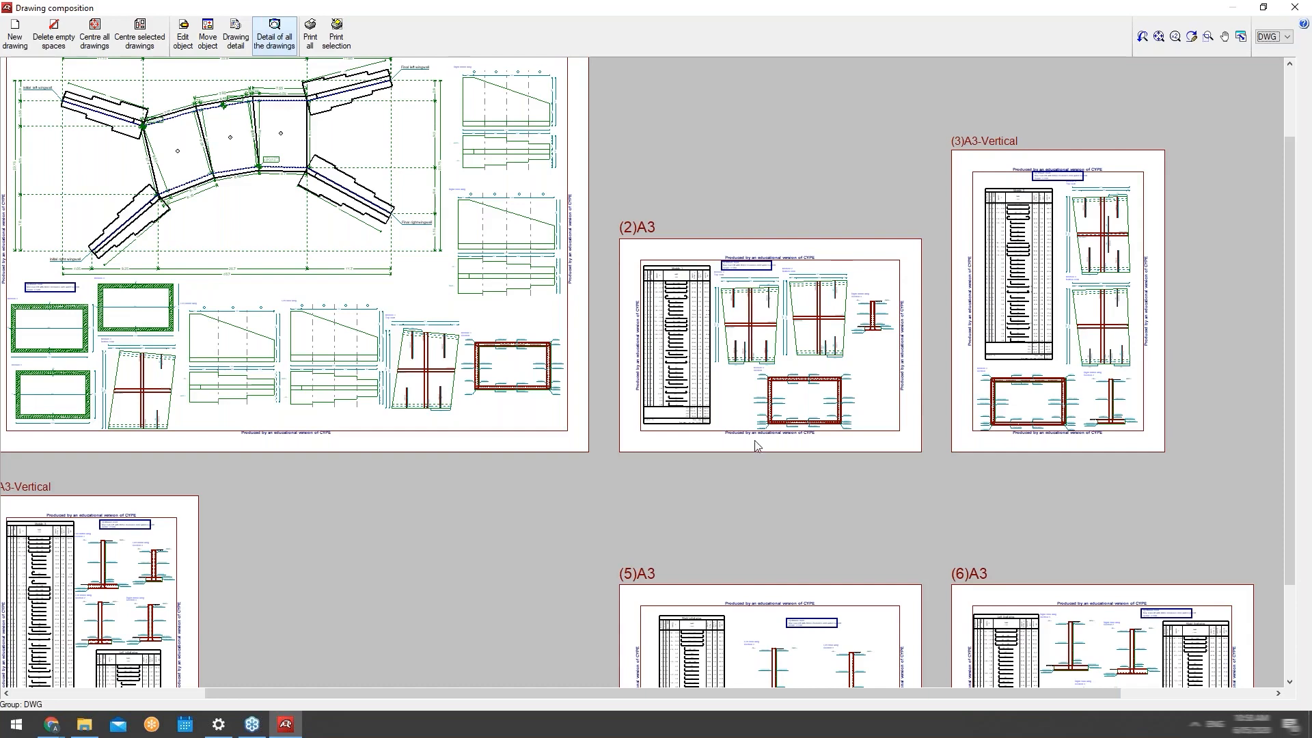
{"action": "scroll", "coordinate": [347, 452], "scroll_direction": "down", "scroll_amount": 1}
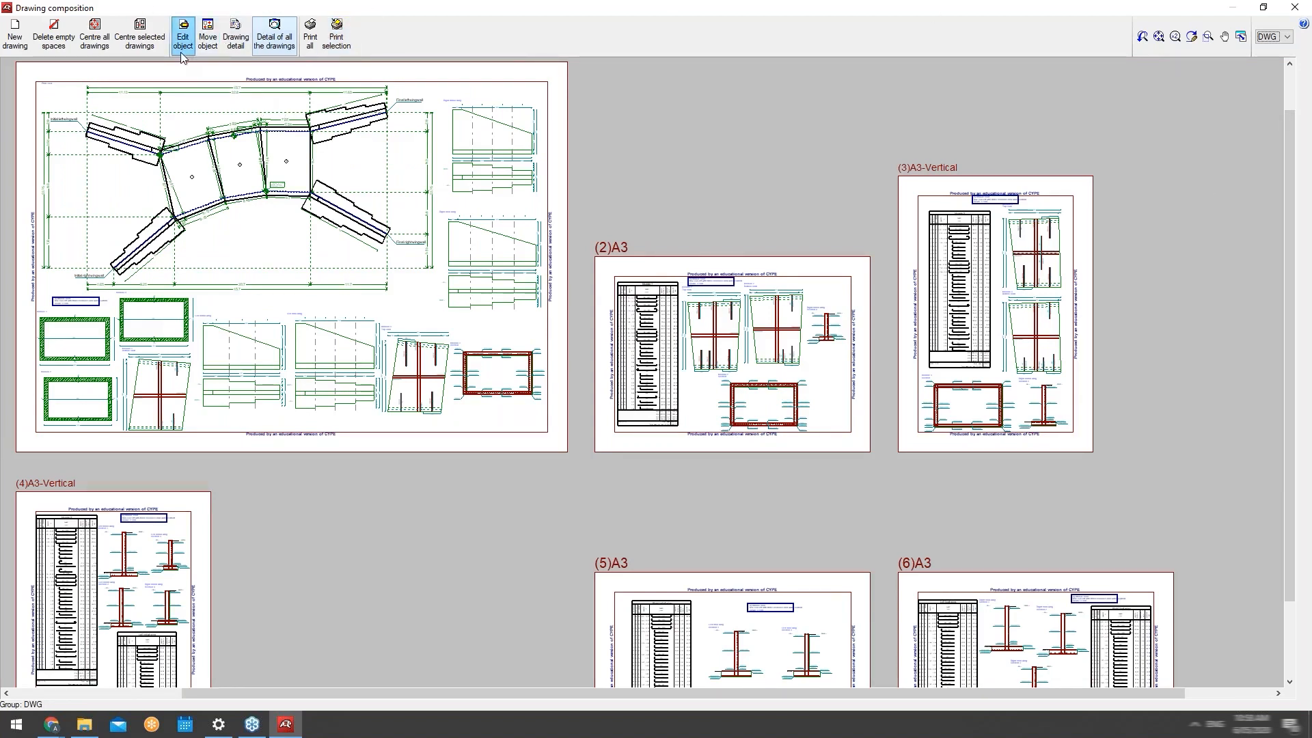
{"action": "left_click", "coordinate": [1290, 316]}
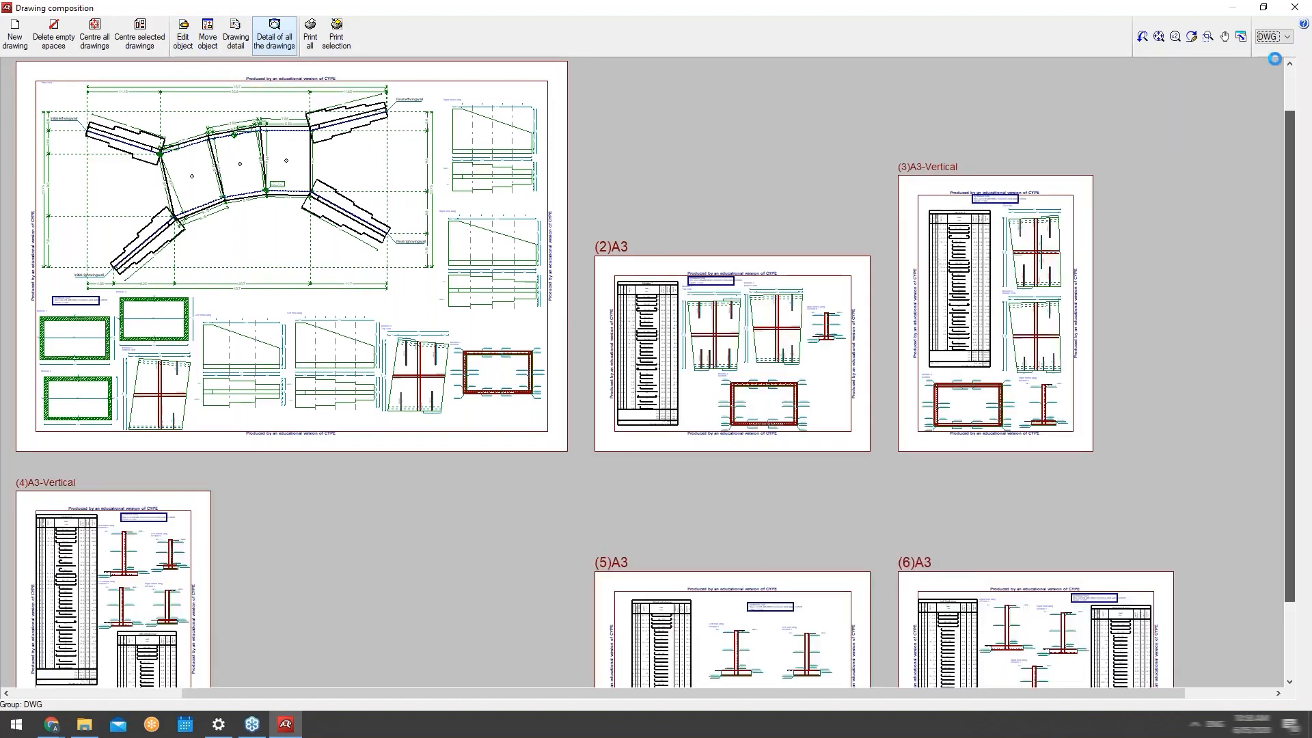
{"action": "left_click_drag", "start_coordinate": [1287, 362], "coordinate": [1287, 409]}
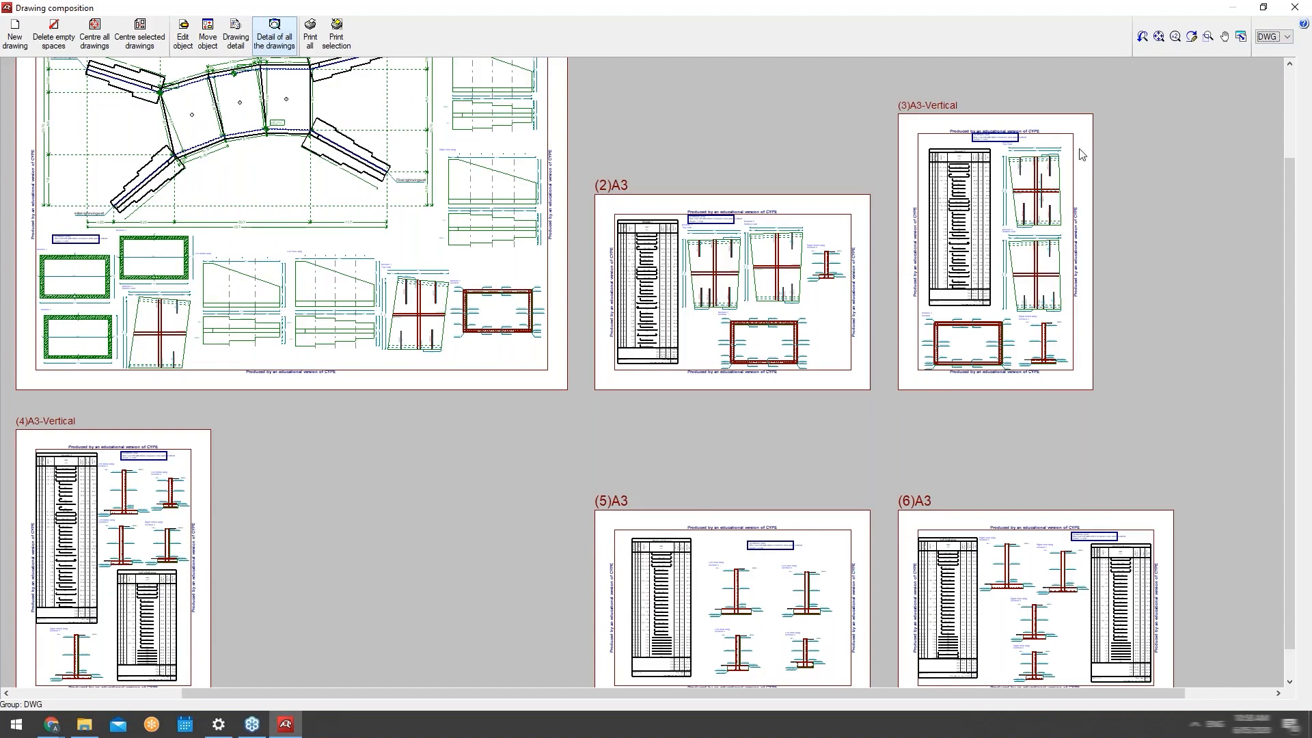
{"action": "left_click", "coordinate": [1305, 6]}
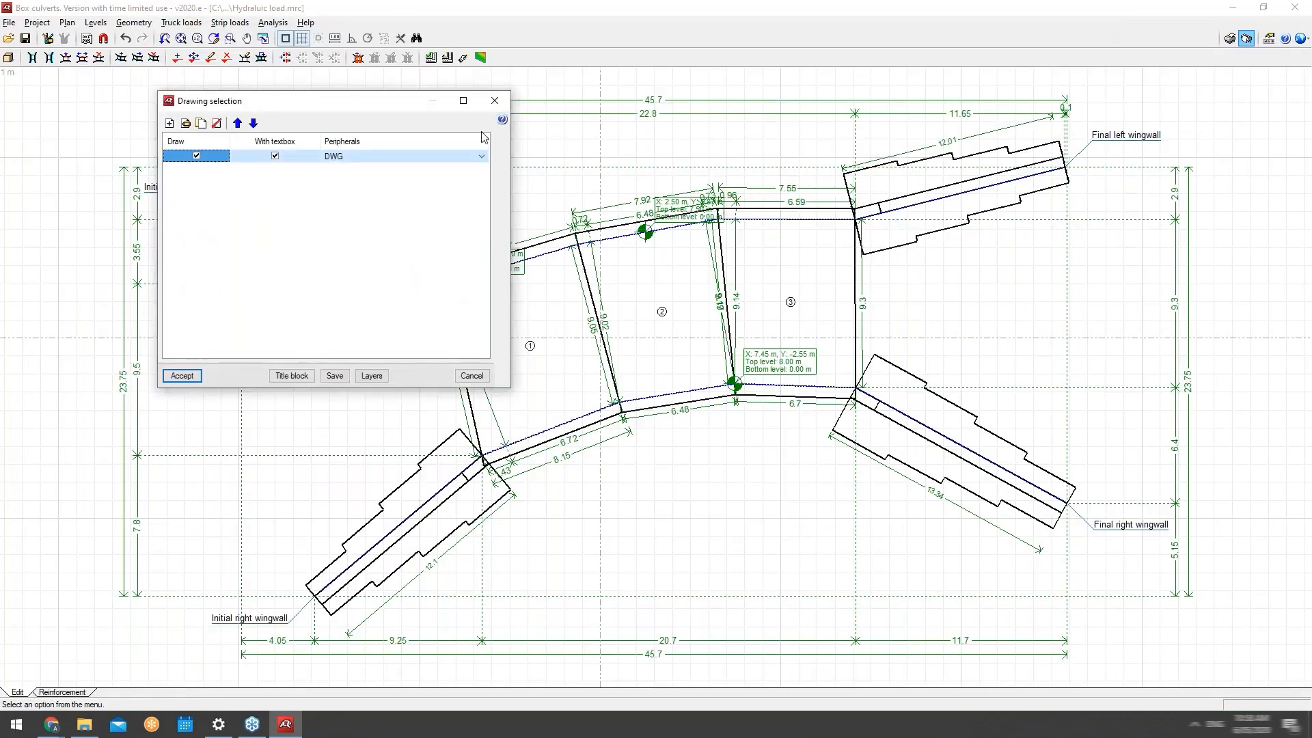
Review the output peripherals available for the drawing, such as DXF and Microsoft Print to PDF.
{"action": "left_click", "coordinate": [479, 160]}
{"action": "left_click", "coordinate": [479, 159]}
{"action": "left_click", "coordinate": [481, 157]}
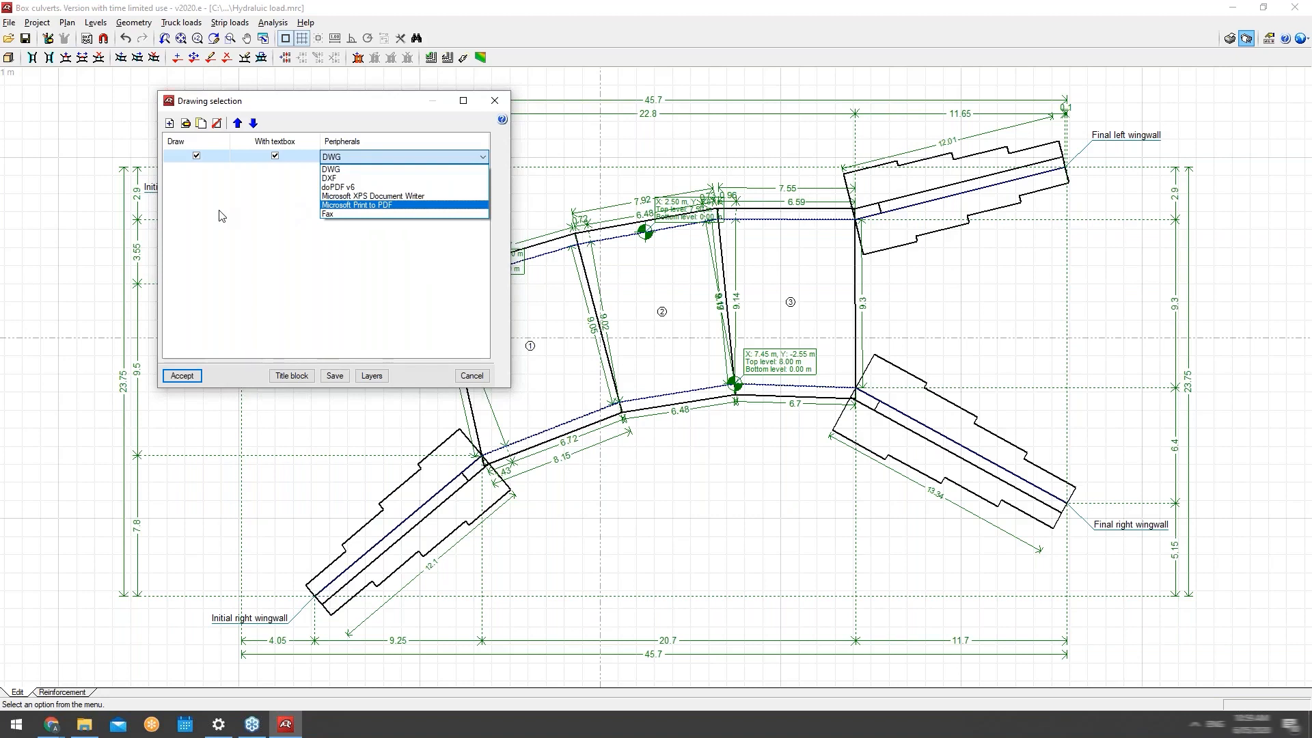
{"action": "left_click", "coordinate": [294, 196]}
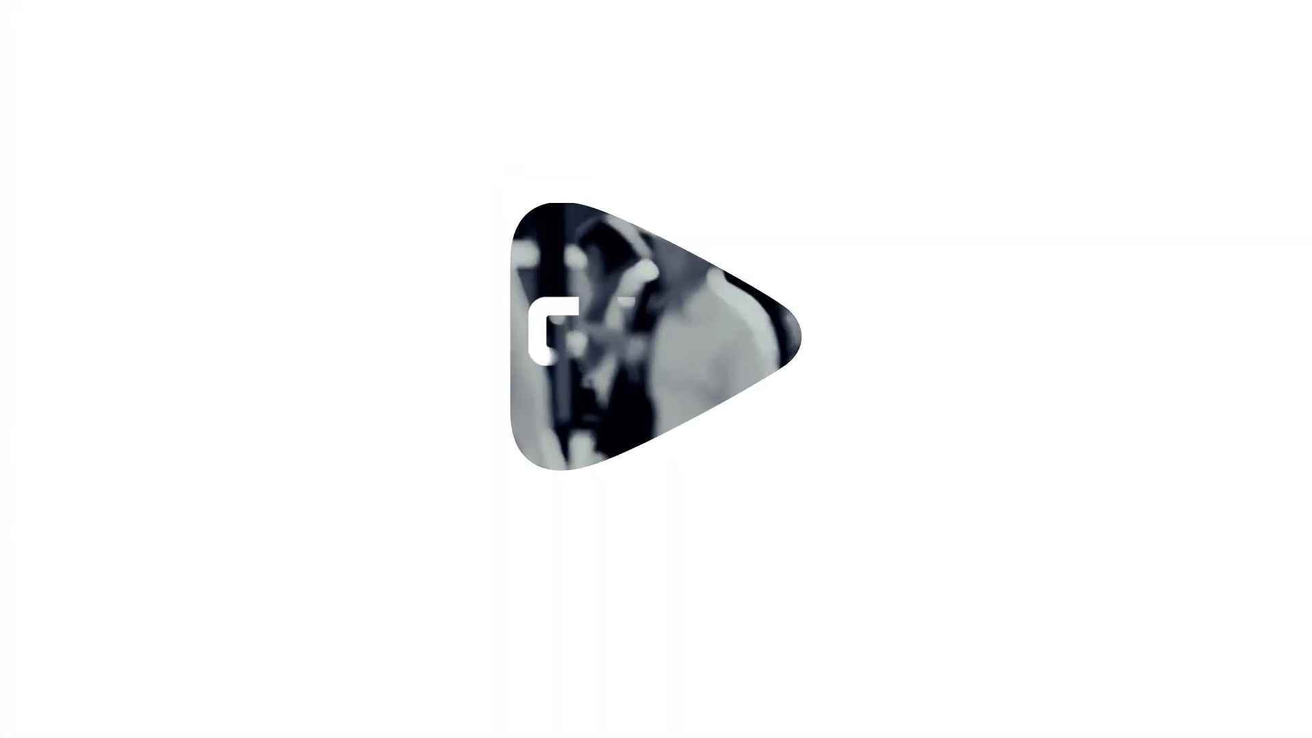